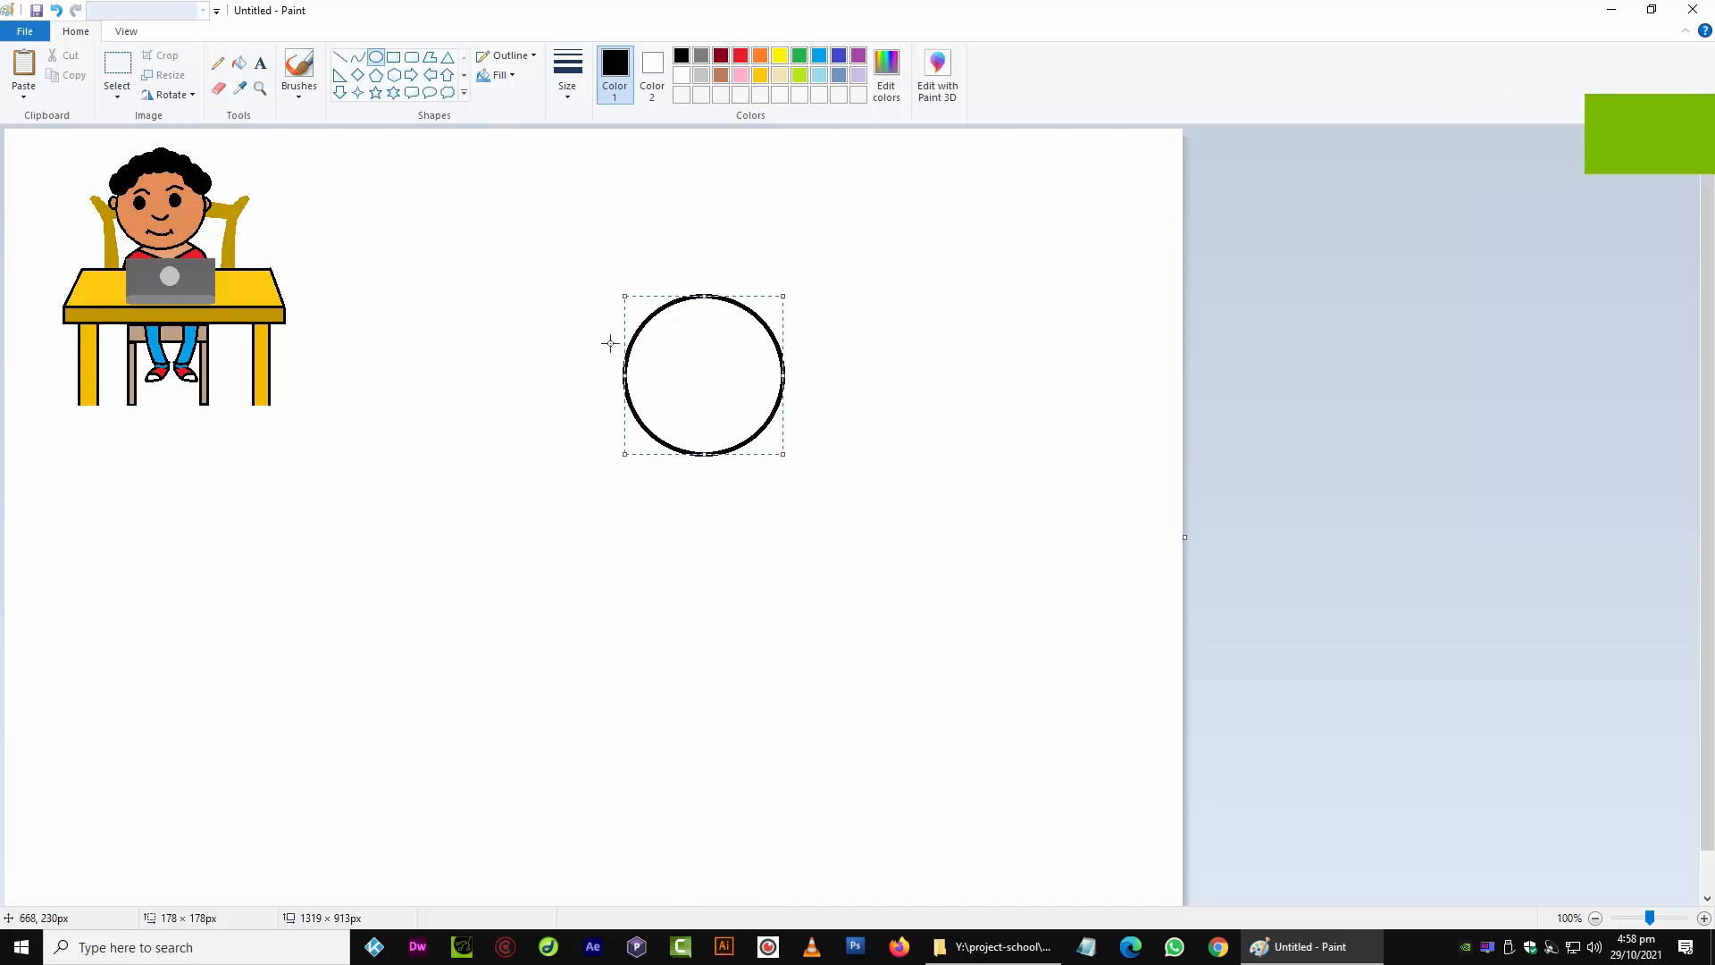
Draw a circle about 38 px wide for the first hair curl and nudge it right onto the head's upper-left outline
left_click_drag(601, 330, 643, 385)
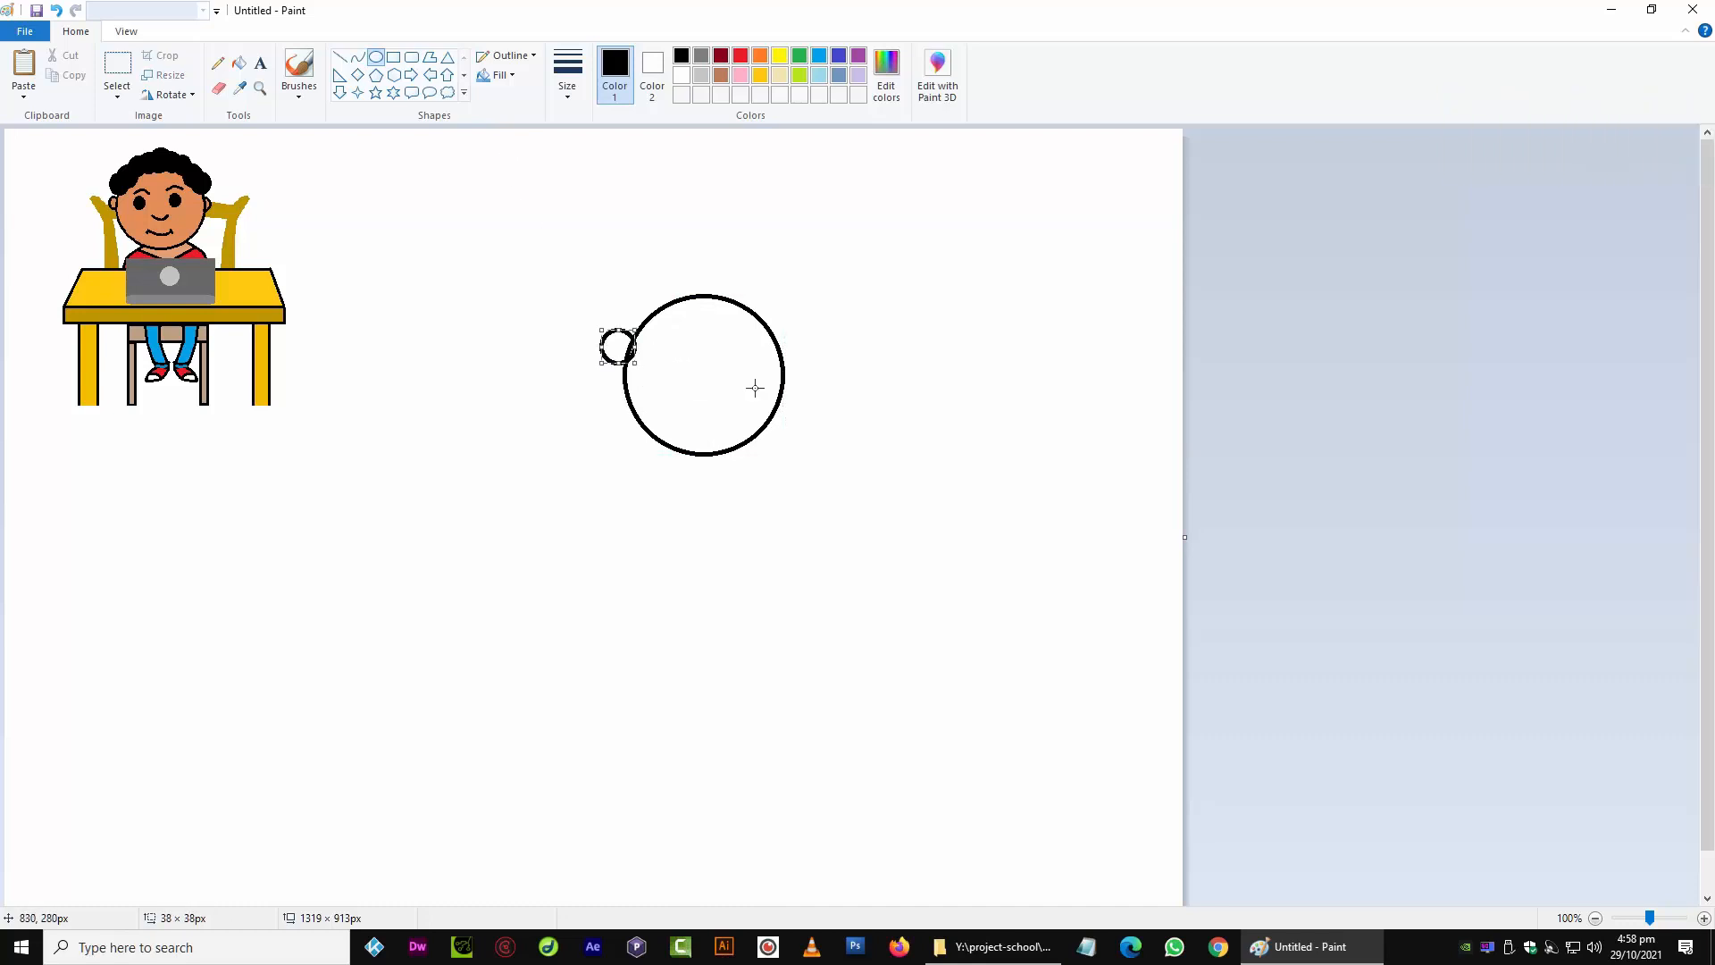
key("Right")
key("Right")
key("Right")
key("Right")
key("Right")
key("Right")
key("Right")
key("Right")
key("Right")
key("Right")
key("Right")
key("Right")
key("Right")
key("Right")
key("Right")
key("Right")
key("Right")
key("Right")
key("Right")
key("Left")
key("Left")
key("Left")
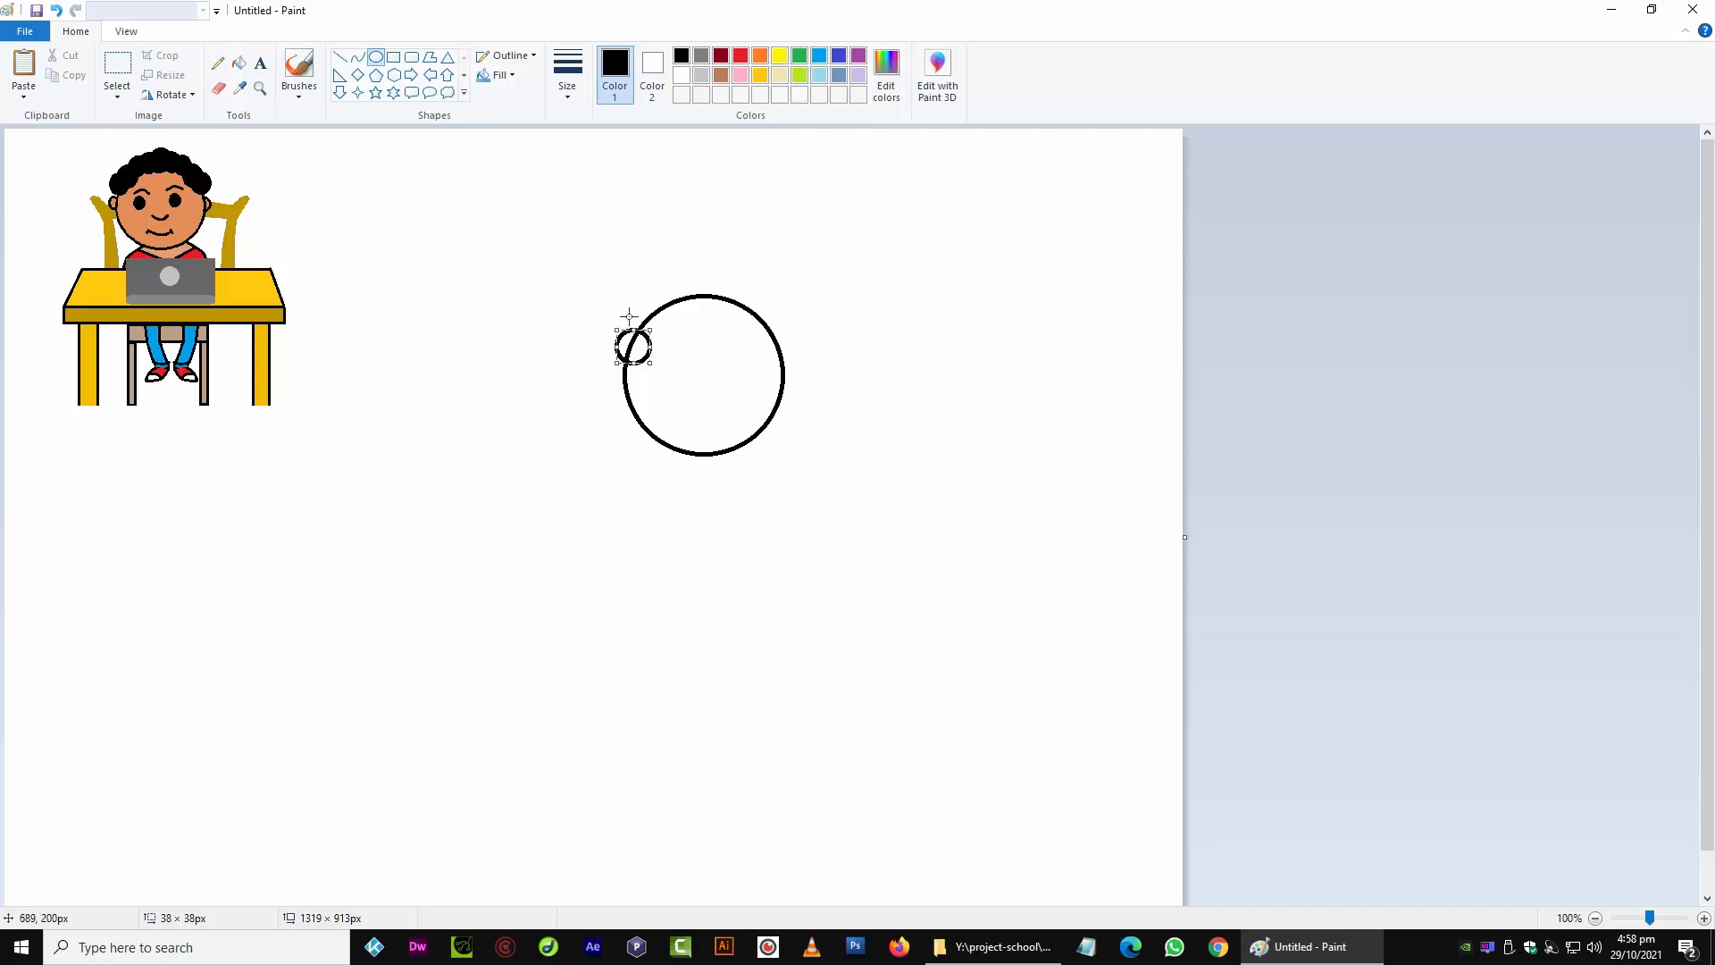
Continue the overlapping hair circles up the head's outline with four more, nudging the last, about 45 px wide, up and slightly left
left_click_drag(620, 307, 659, 346)
mouse_move(632, 289)
left_mouse_down()
mouse_move(681, 347)
mouse_move(671, 295)
mouse_move(698, 354)
left_mouse_up()
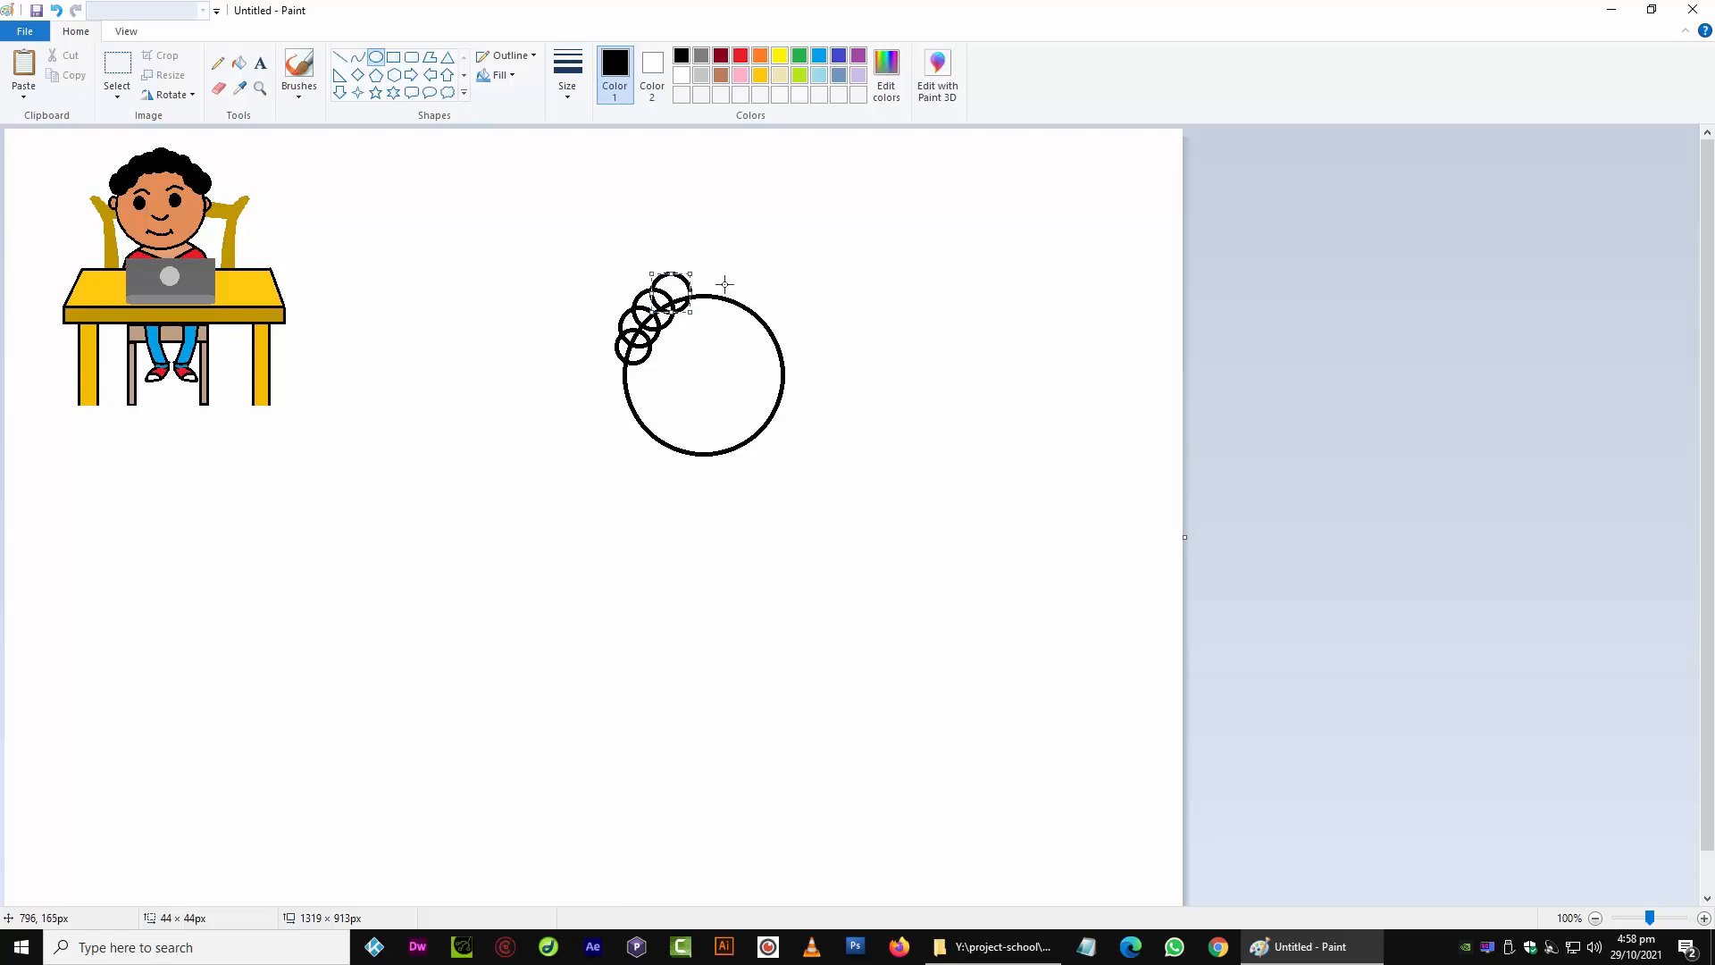
left_click_drag(717, 273, 671, 318)
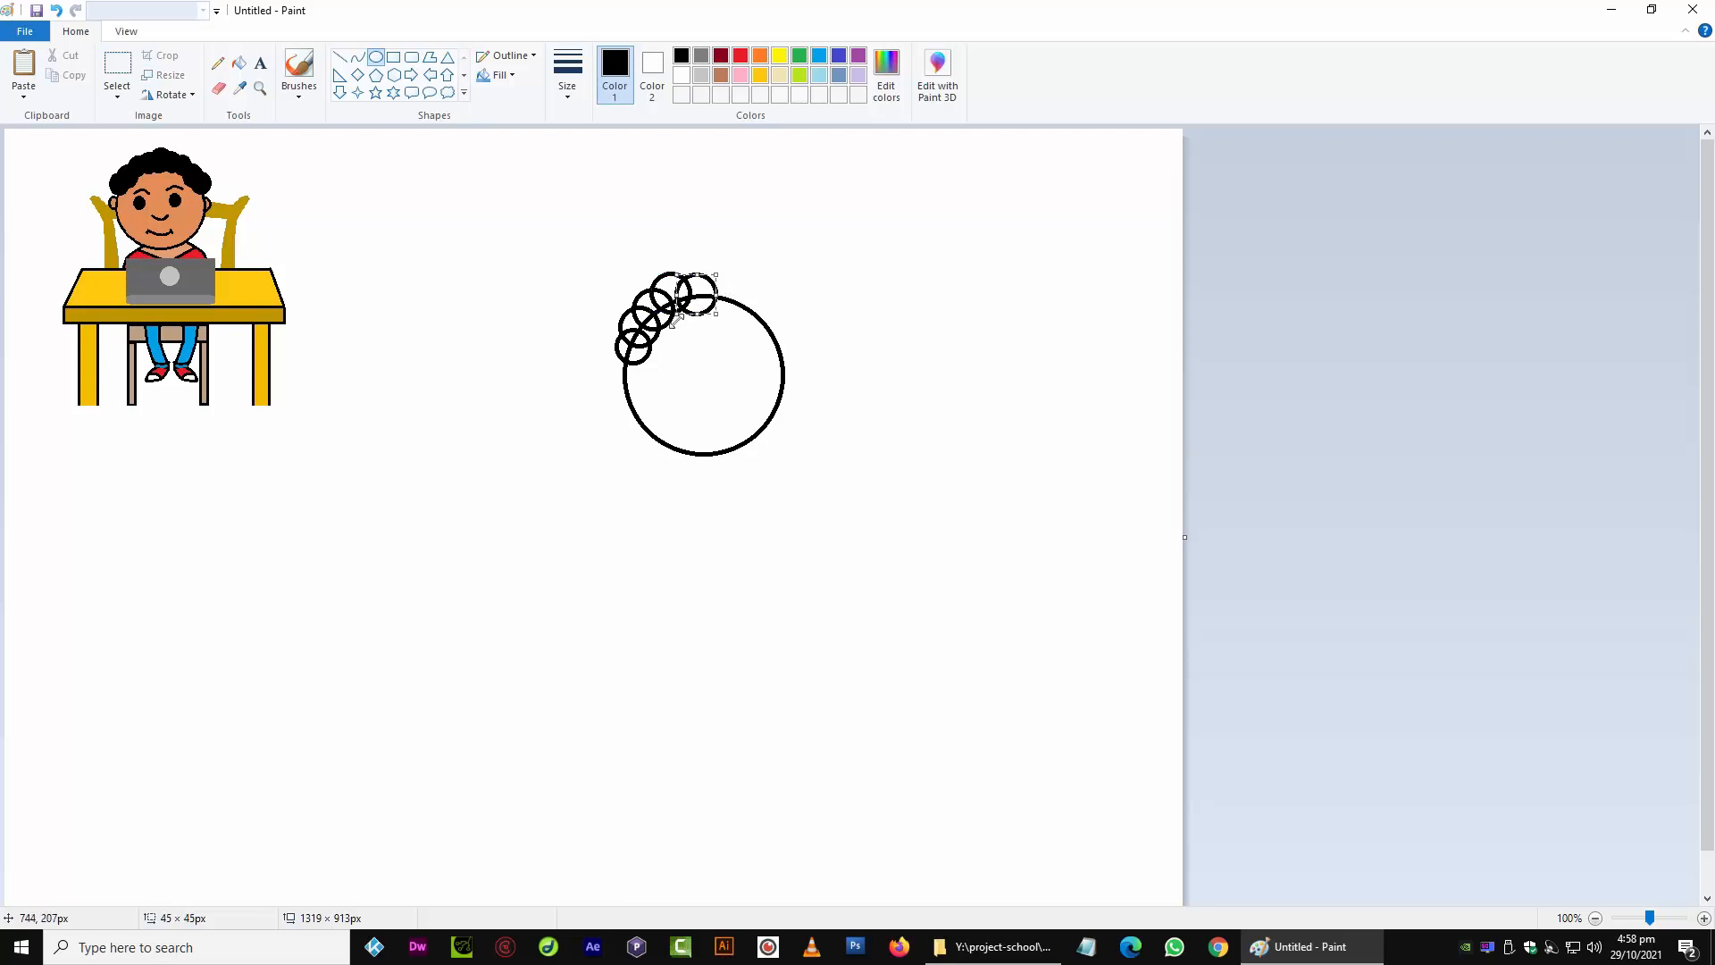
key("Up")
key("Up")
key("Up")
key("Up")
key("Up")
key("Up")
key("Left")
key("Left")
key("Left")
key("Up")
key("Up")
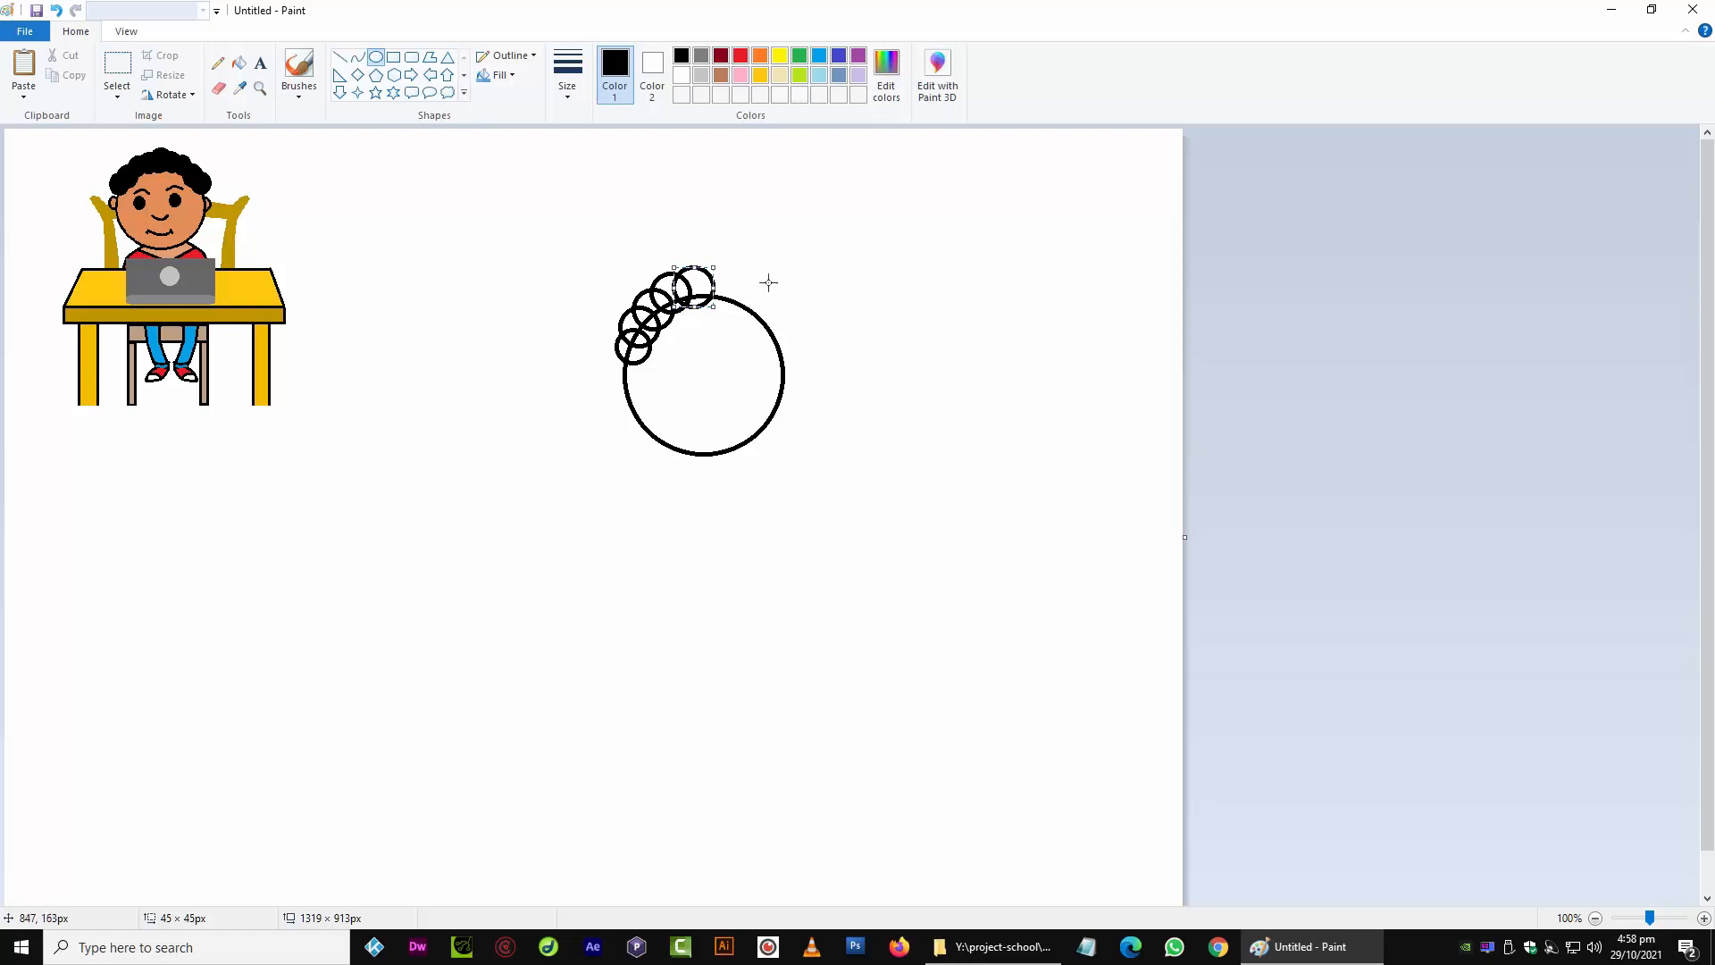
Add three more overlapping hair circles from the head's top toward its upper-right outline, the last about 49 px wide
left_click_drag(749, 274, 748, 341)
key("Up")
key("Up")
key("Up")
key("Up")
key("Left")
key("Left")
key("Left")
key("Left")
key("Left")
key("Left")
key("Left")
key("Left")
key("Left")
key("Left")
key("Left")
key("Left")
key("Left")
key("Left")
key("Left")
key("Left")
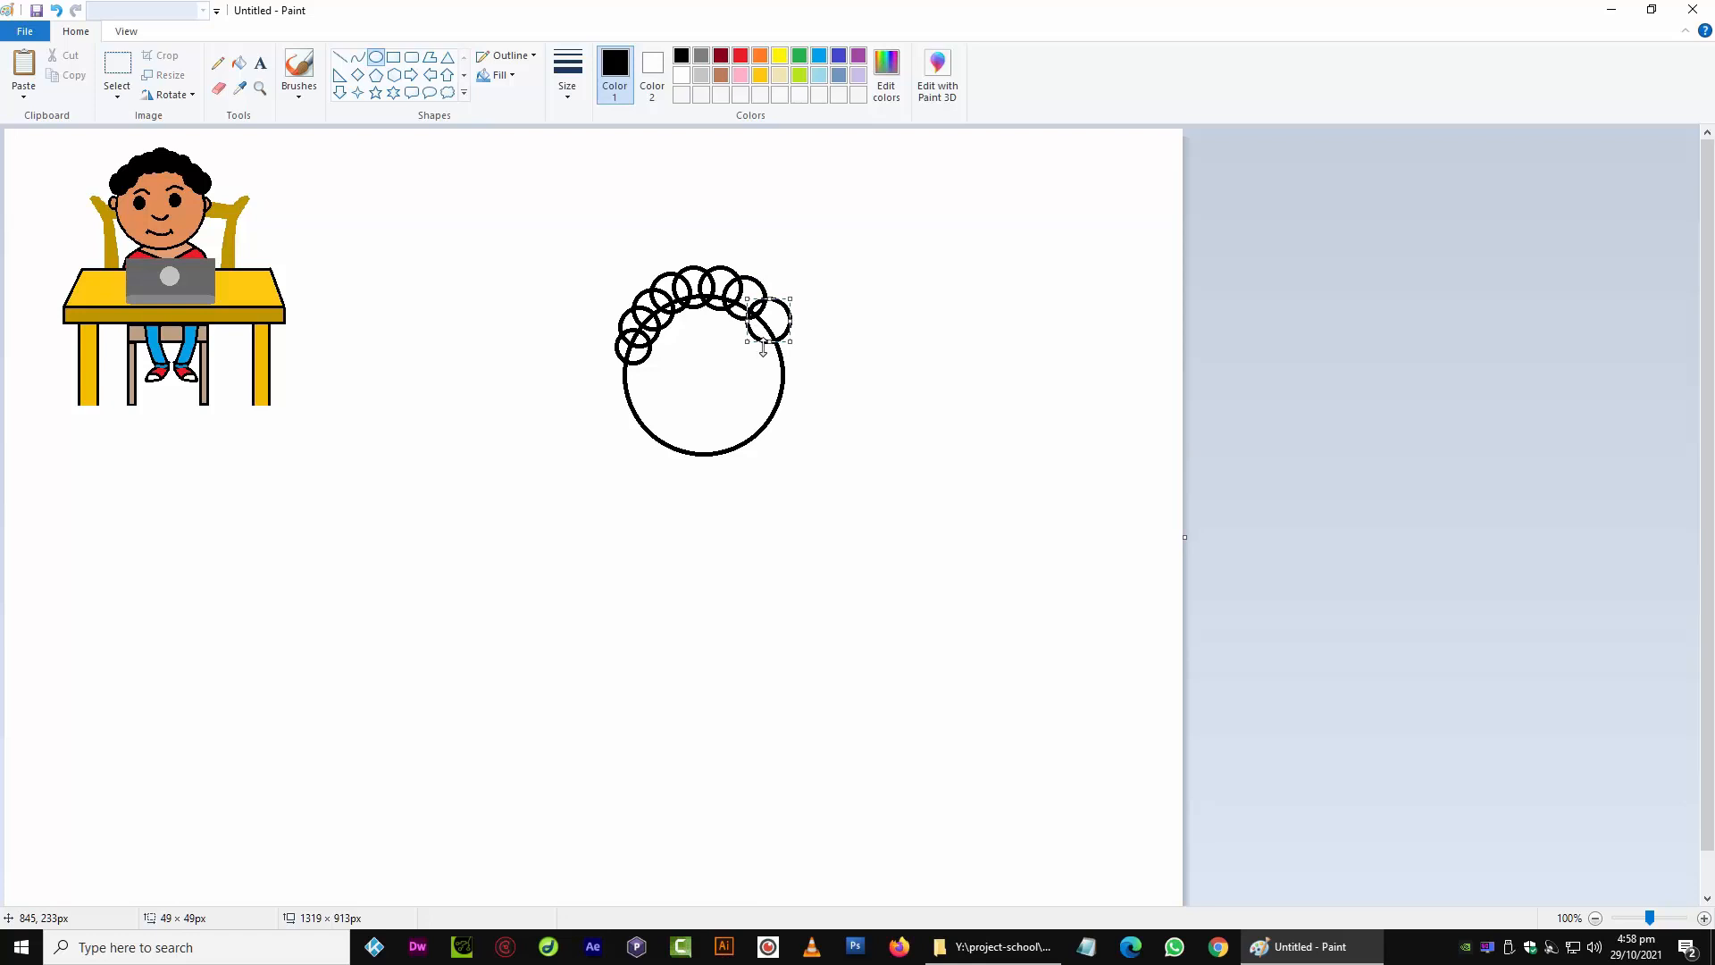
Nudge the 49 px hair circle up and adjust it sideways so it overlaps its neighbour, and deselect it
key("Up")
key("Up")
key("Up")
key("Up")
key("Up")
key("Up")
key("Up")
key("Up")
key("Up")
key("Up")
key("Up")
key("Up")
key("Down")
key("Down")
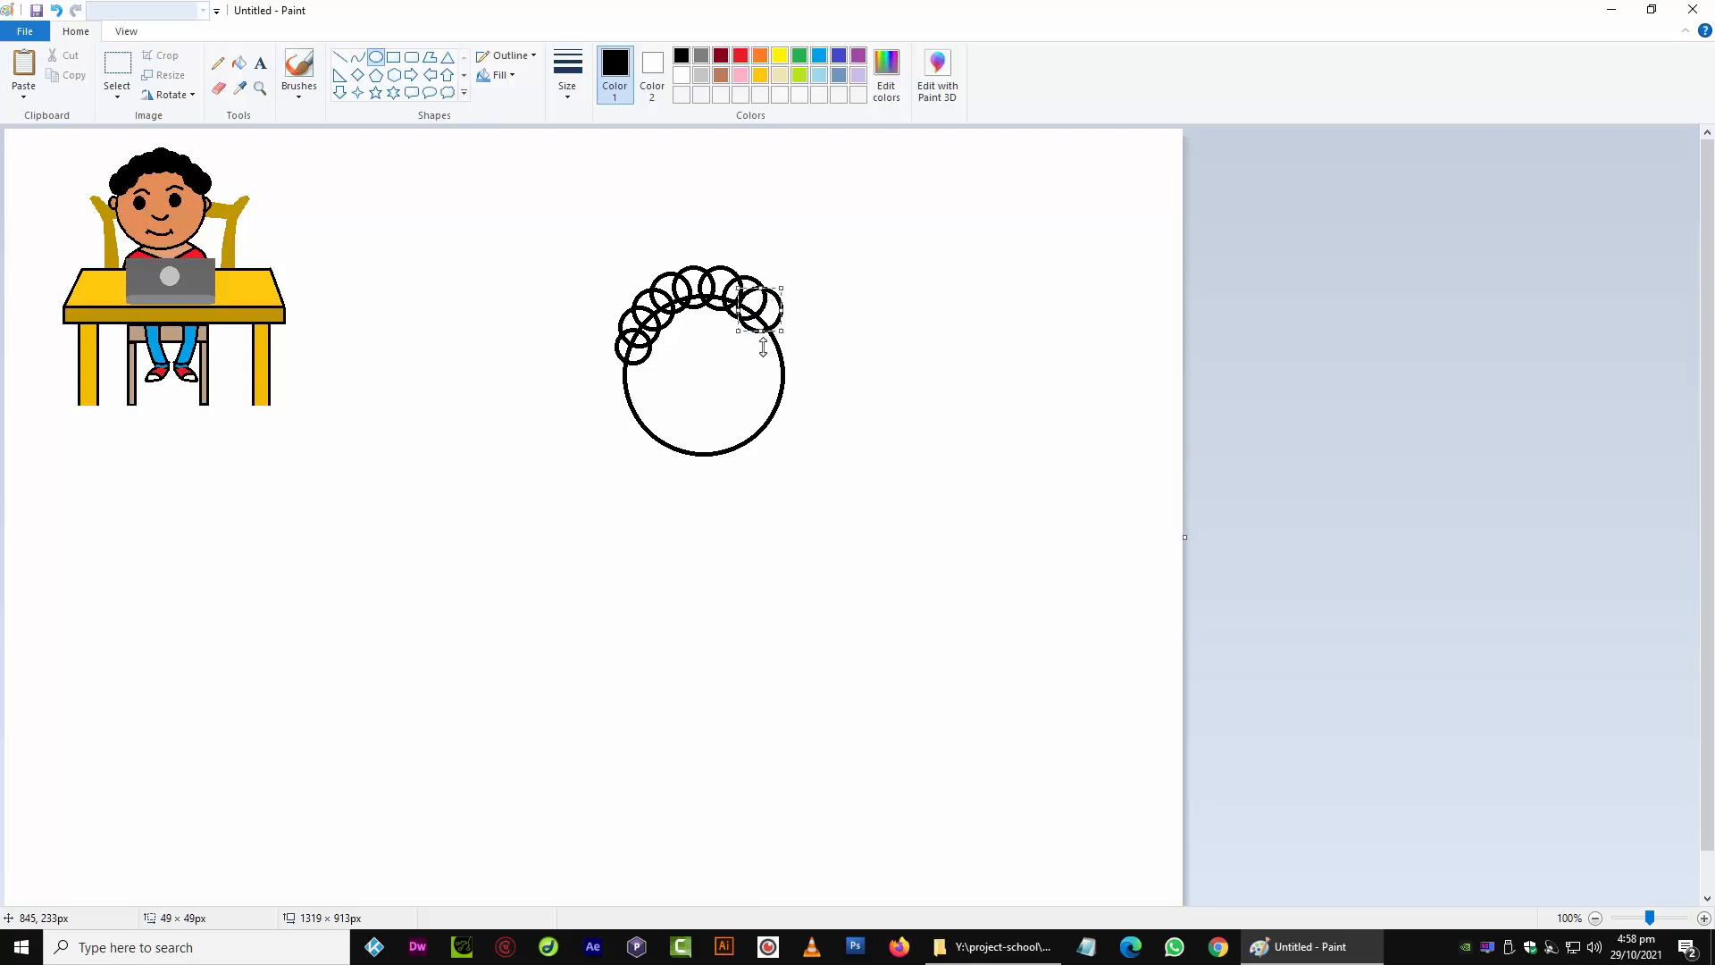
key("Right")
key("Right")
key("Right")
key("Down")
key("Down")
left_click(803, 377)
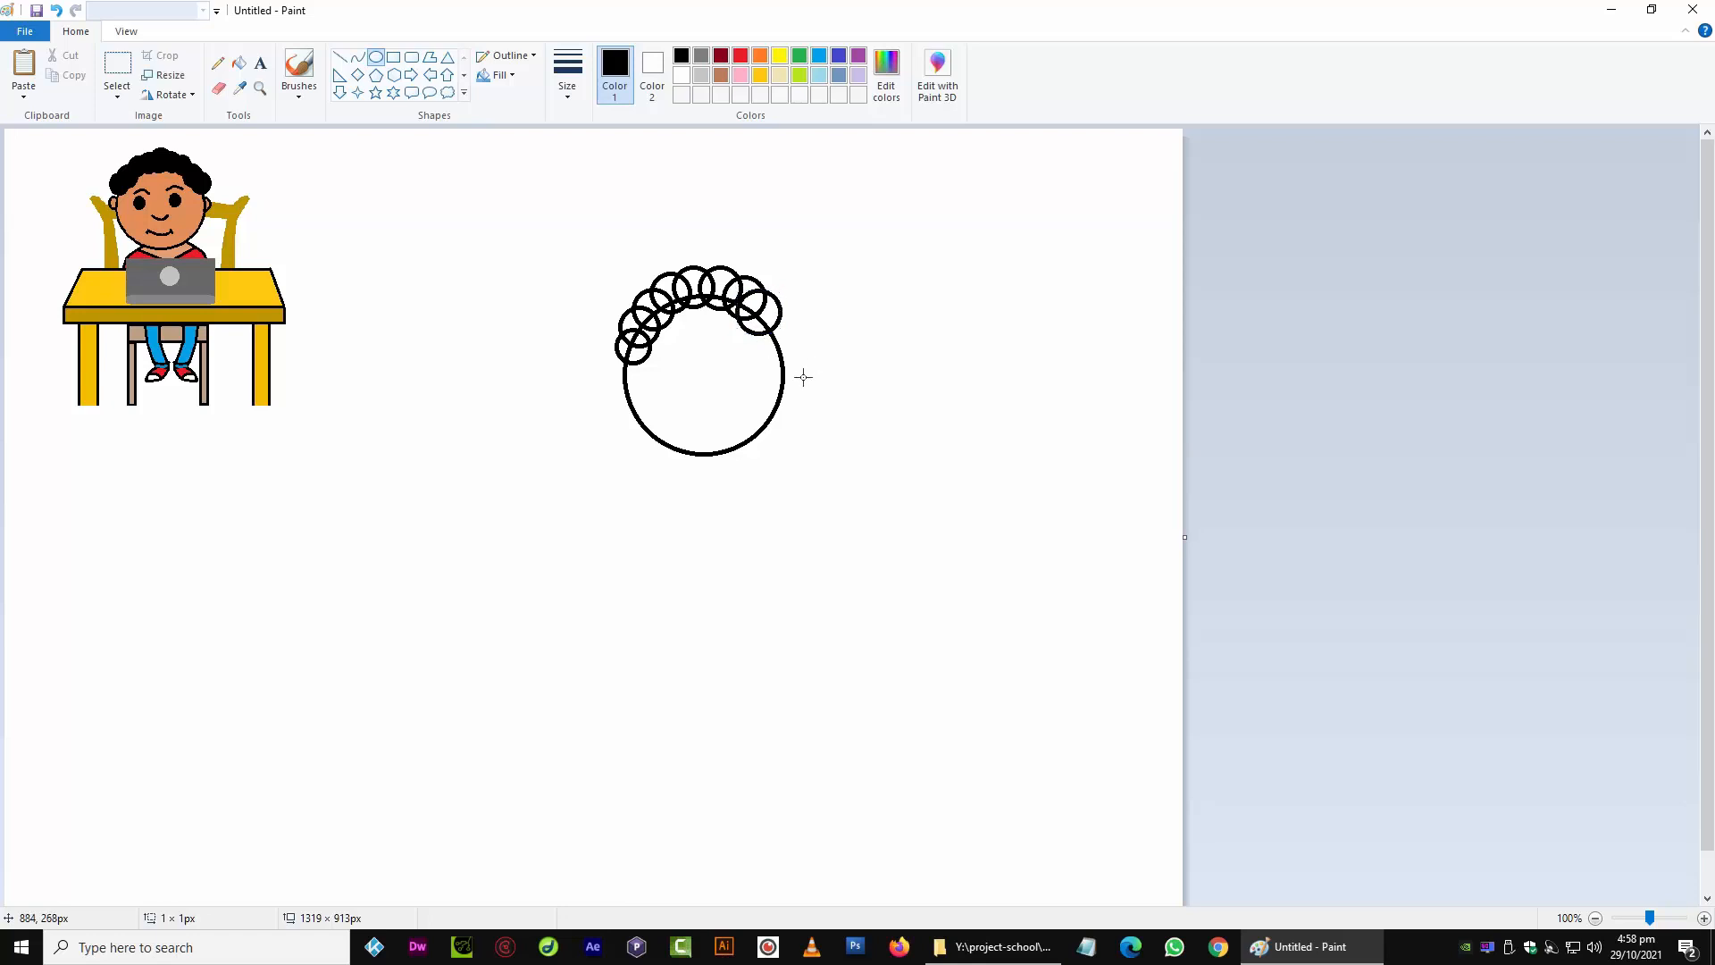
Draw a final hair circle about 46 px wide at the end of the row on the head's right side and nudge it up
left_click_drag(790, 357, 754, 308)
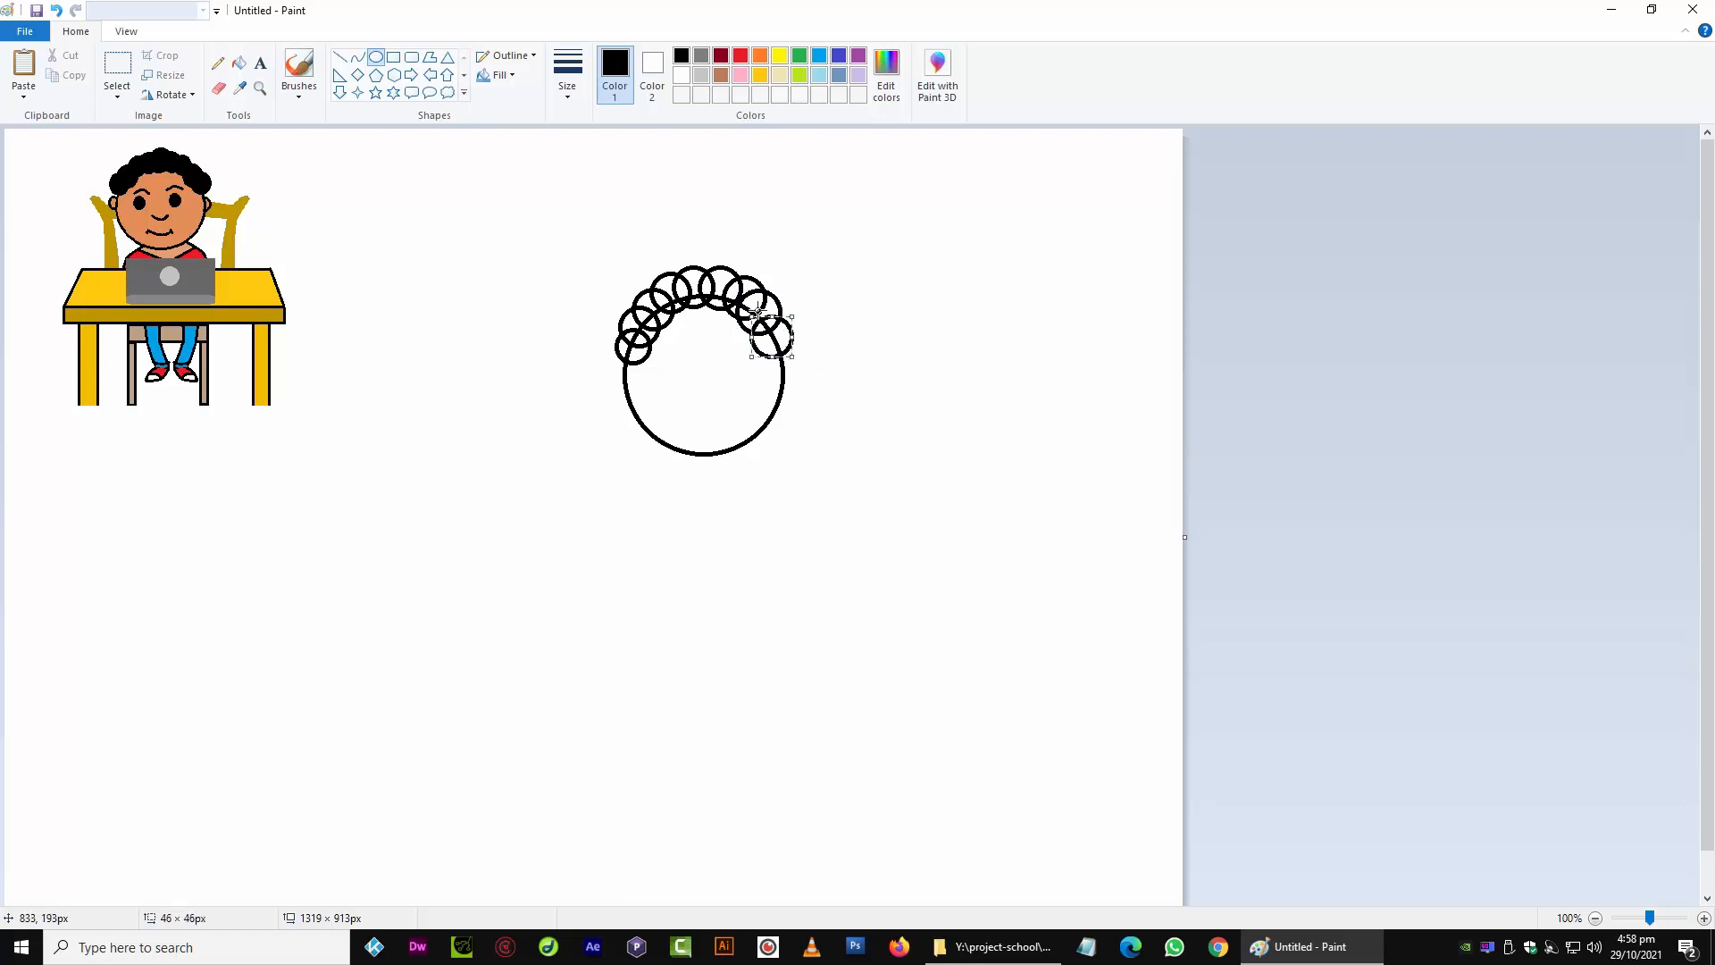
key("Up")
key("Up")
key("Up")
Fill the overlapping hair circles along the head's upper-left outline with black
left_click(238, 63)
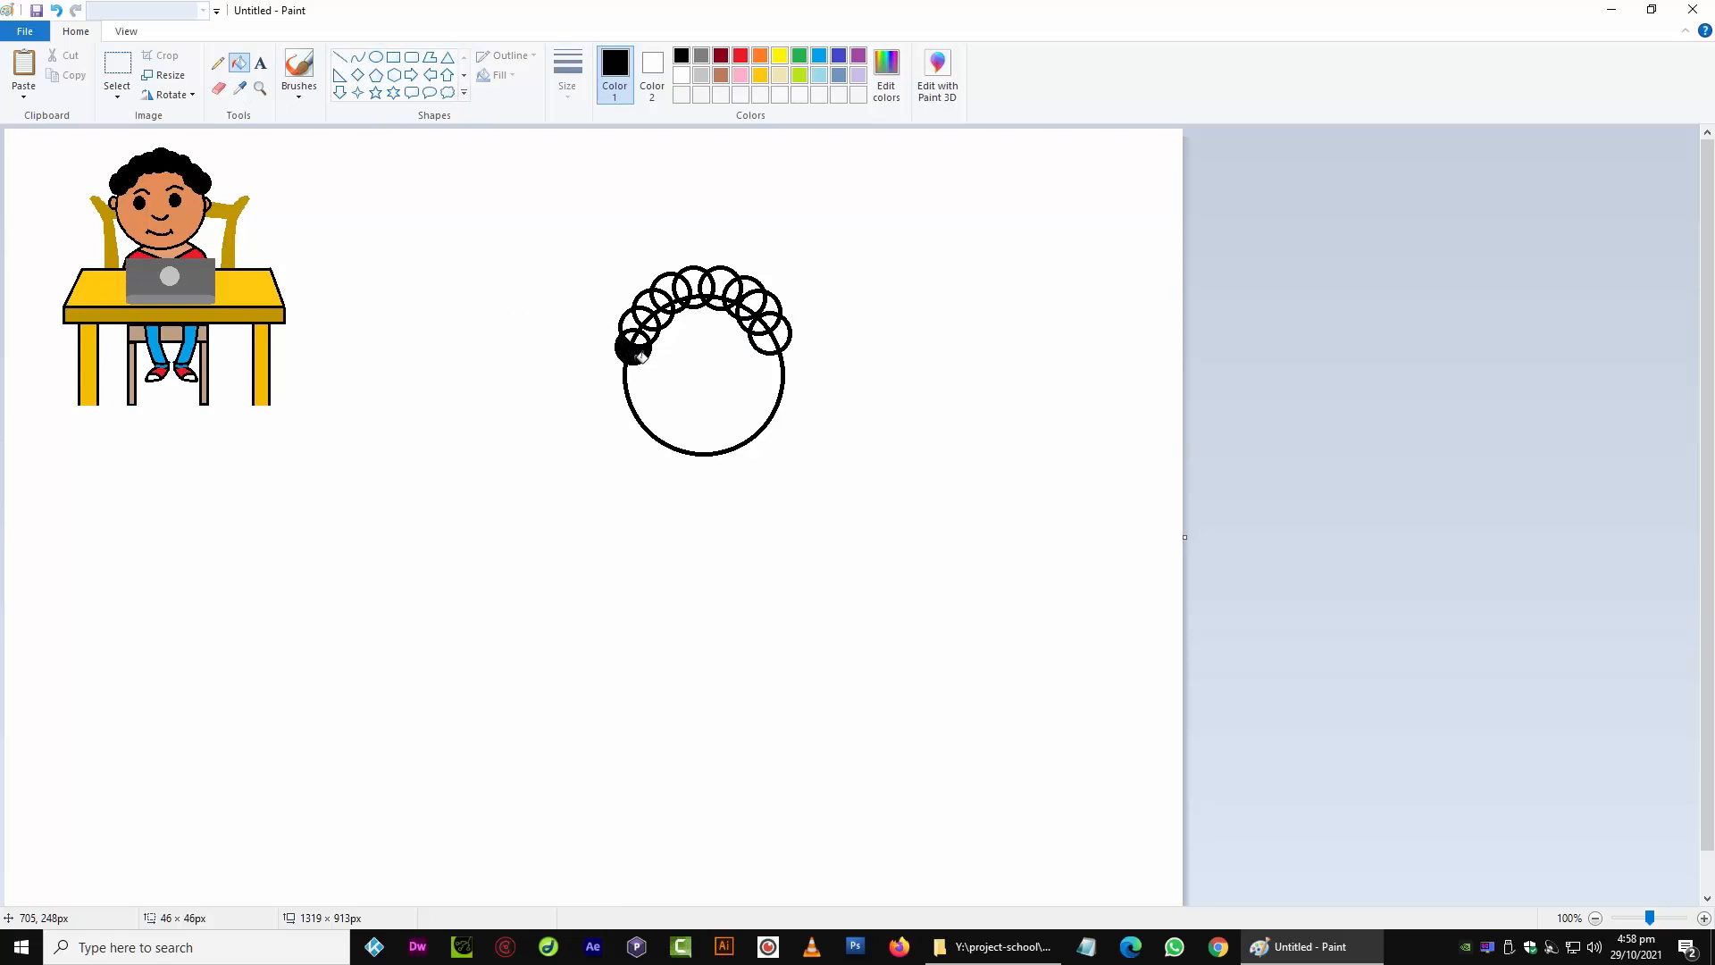
scroll(640, 356, "up", 1)
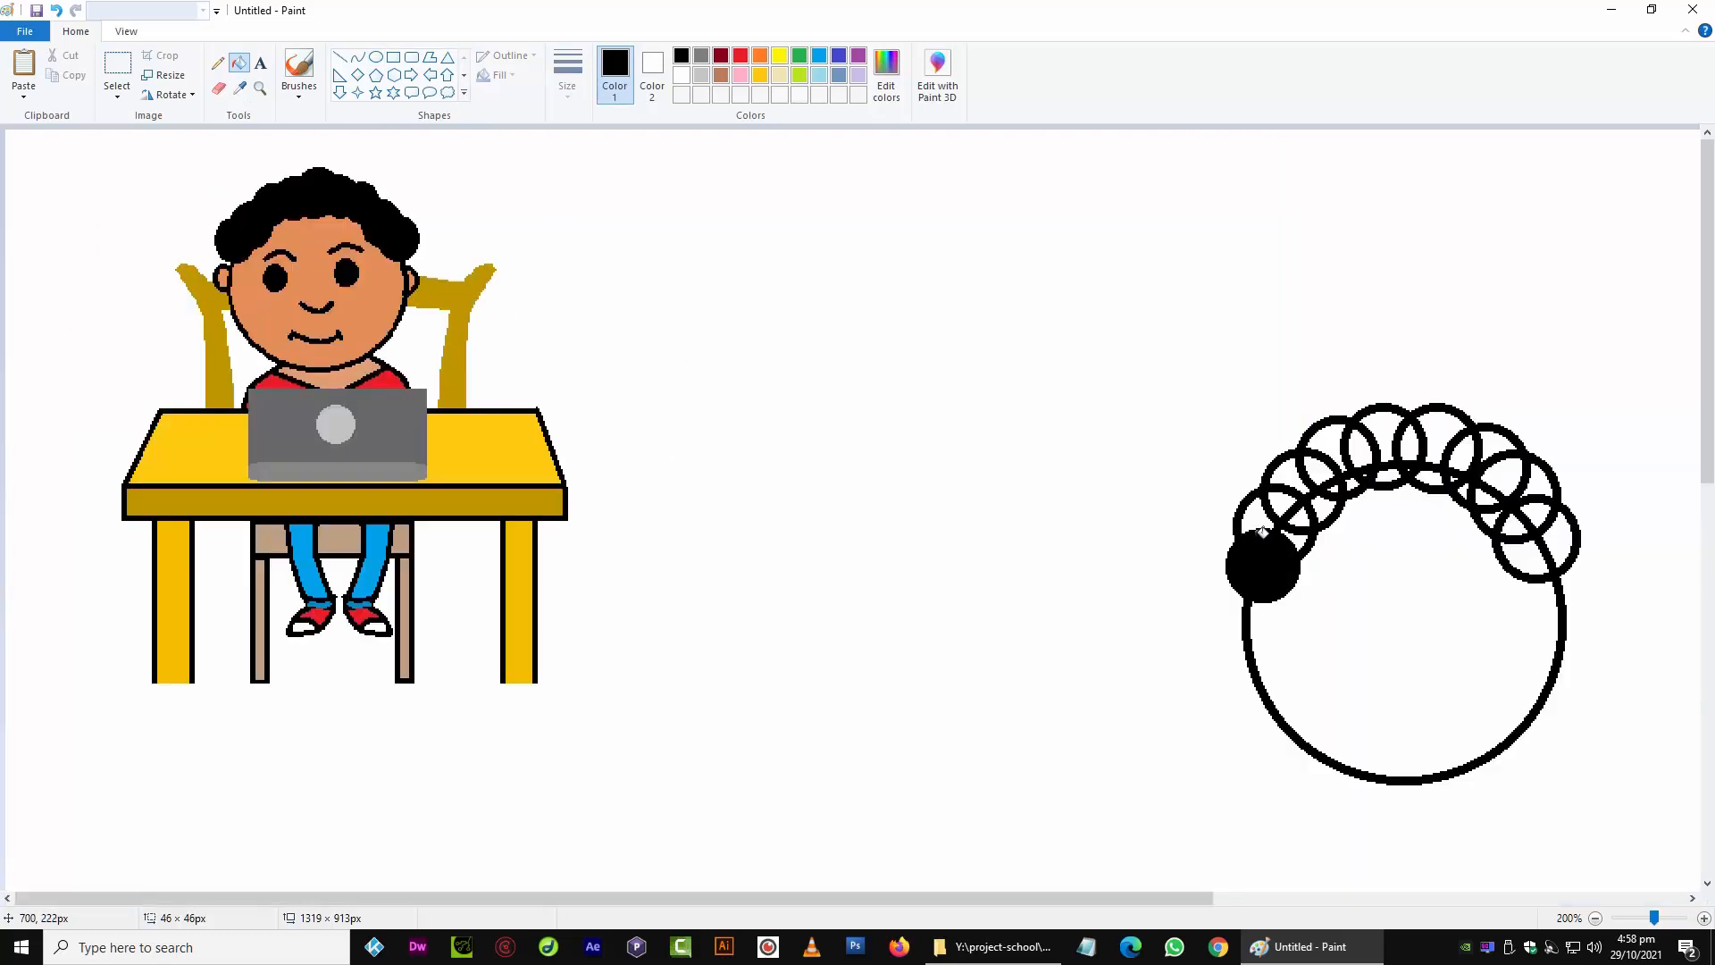
left_click(1257, 525)
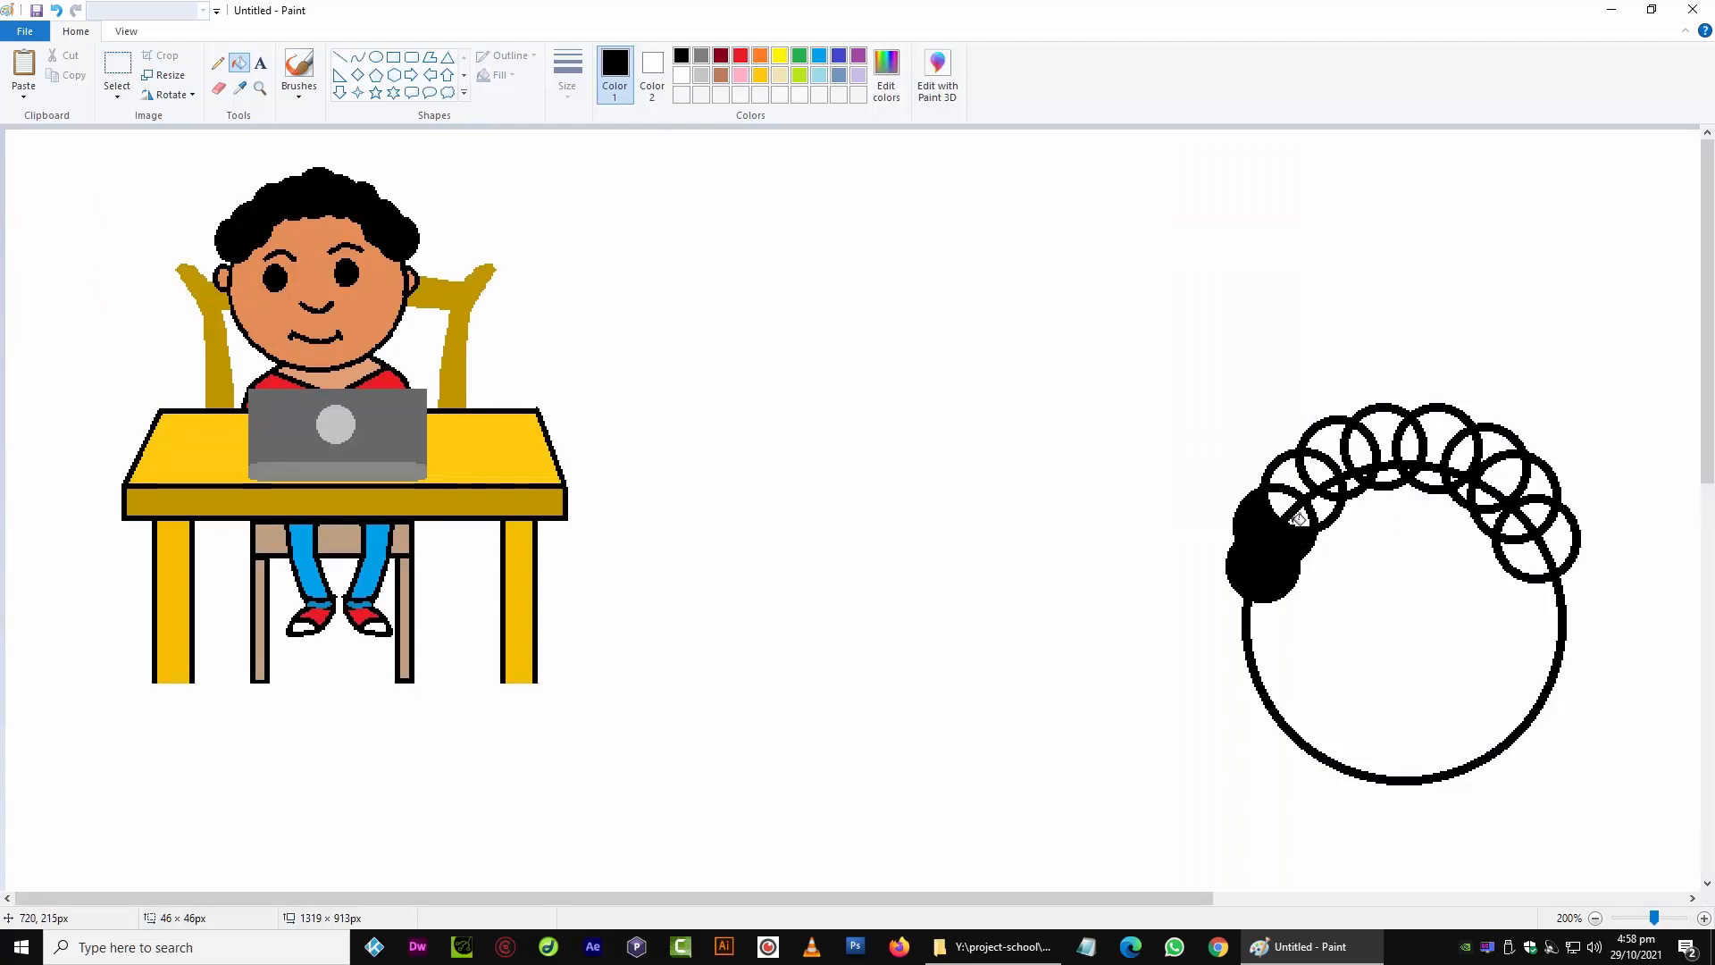
left_click(1295, 516)
left_click(1297, 480)
left_click(1336, 492)
left_click(1334, 456)
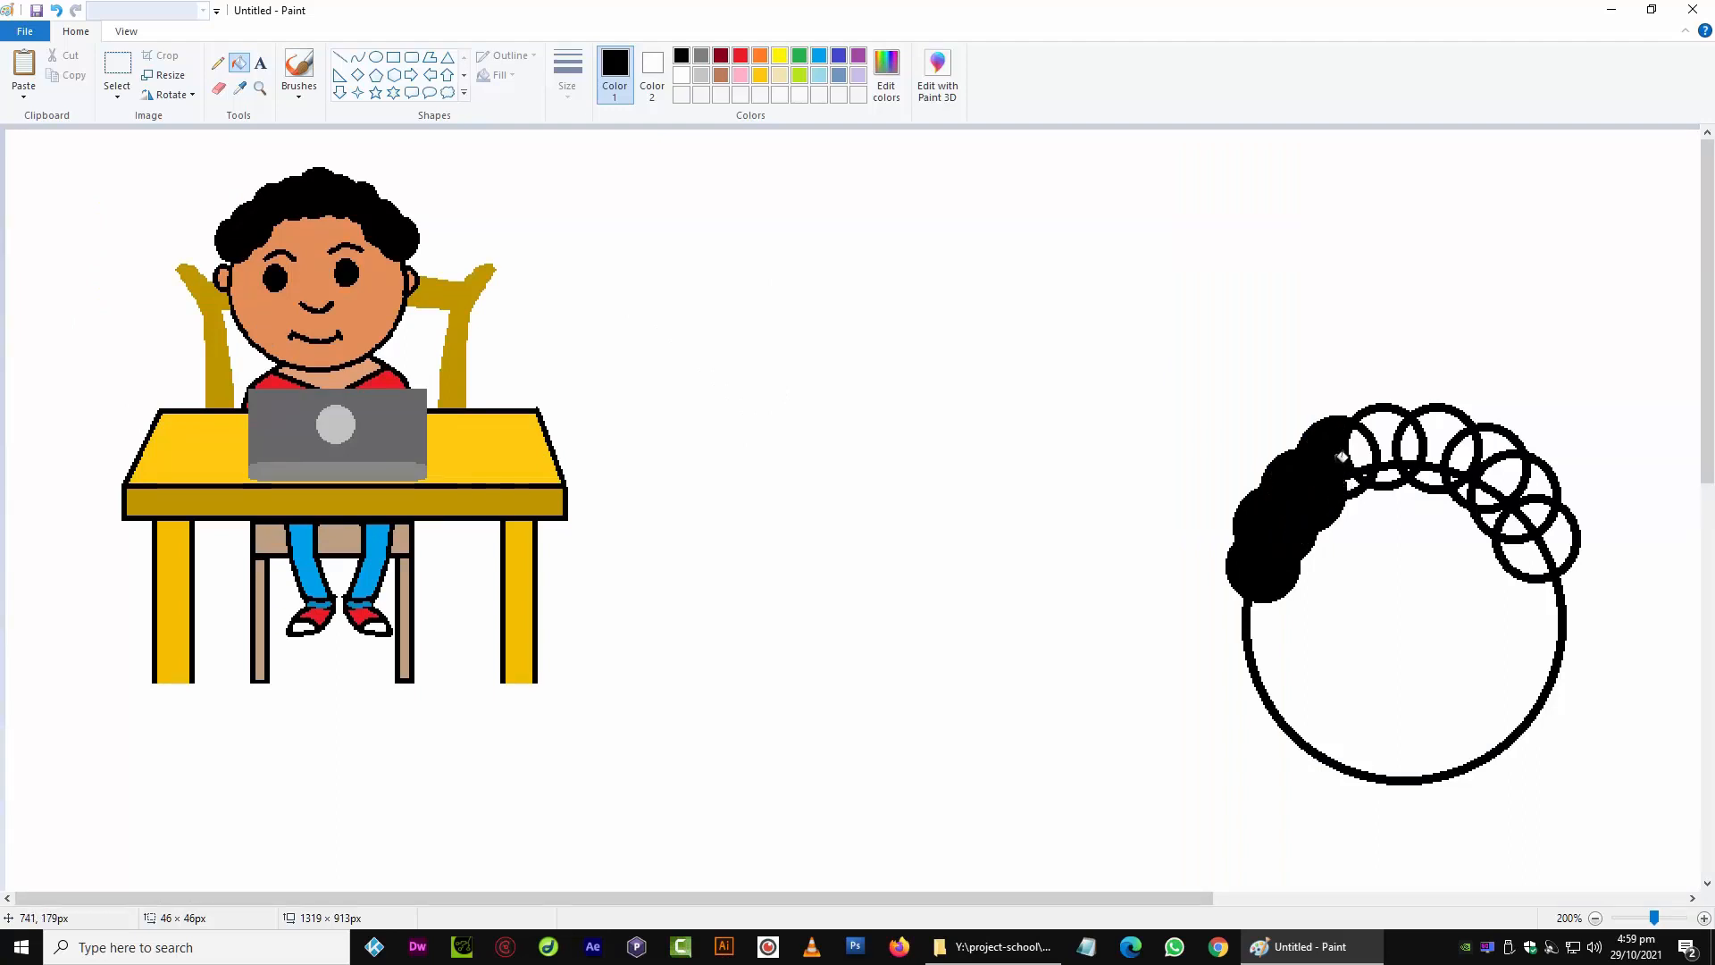
left_click(1358, 457)
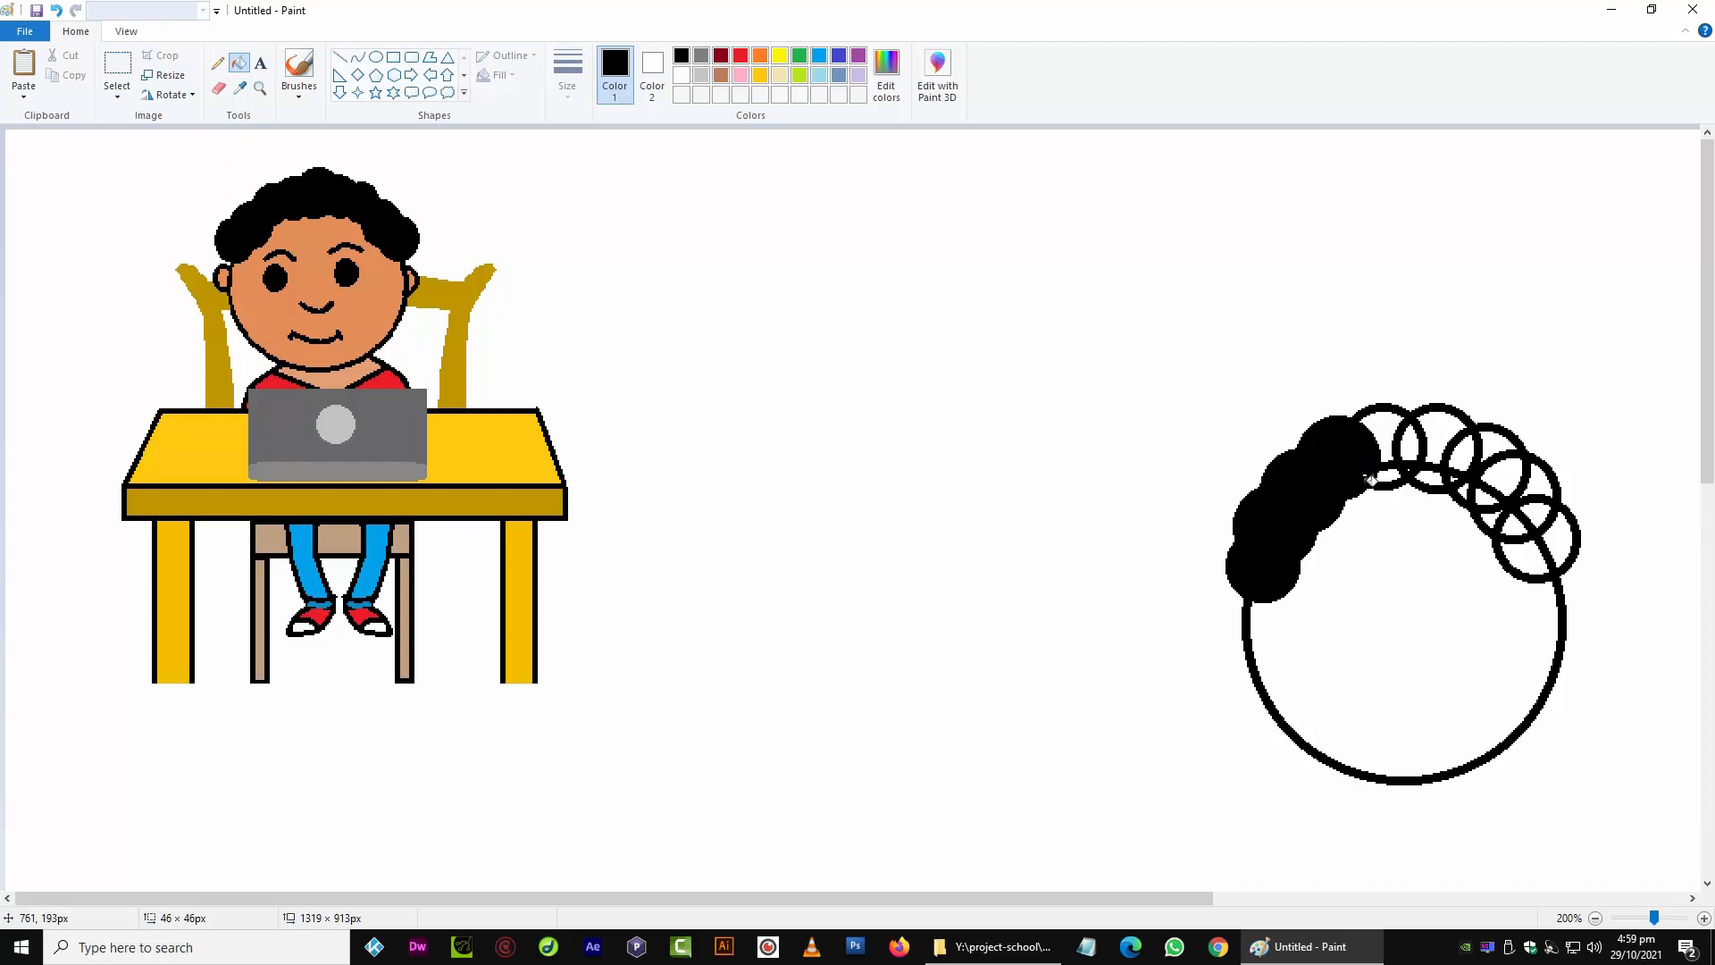
Fill the hair circles across the top of the head with black, including the small segments between them
left_click(1382, 433)
left_click(1417, 452)
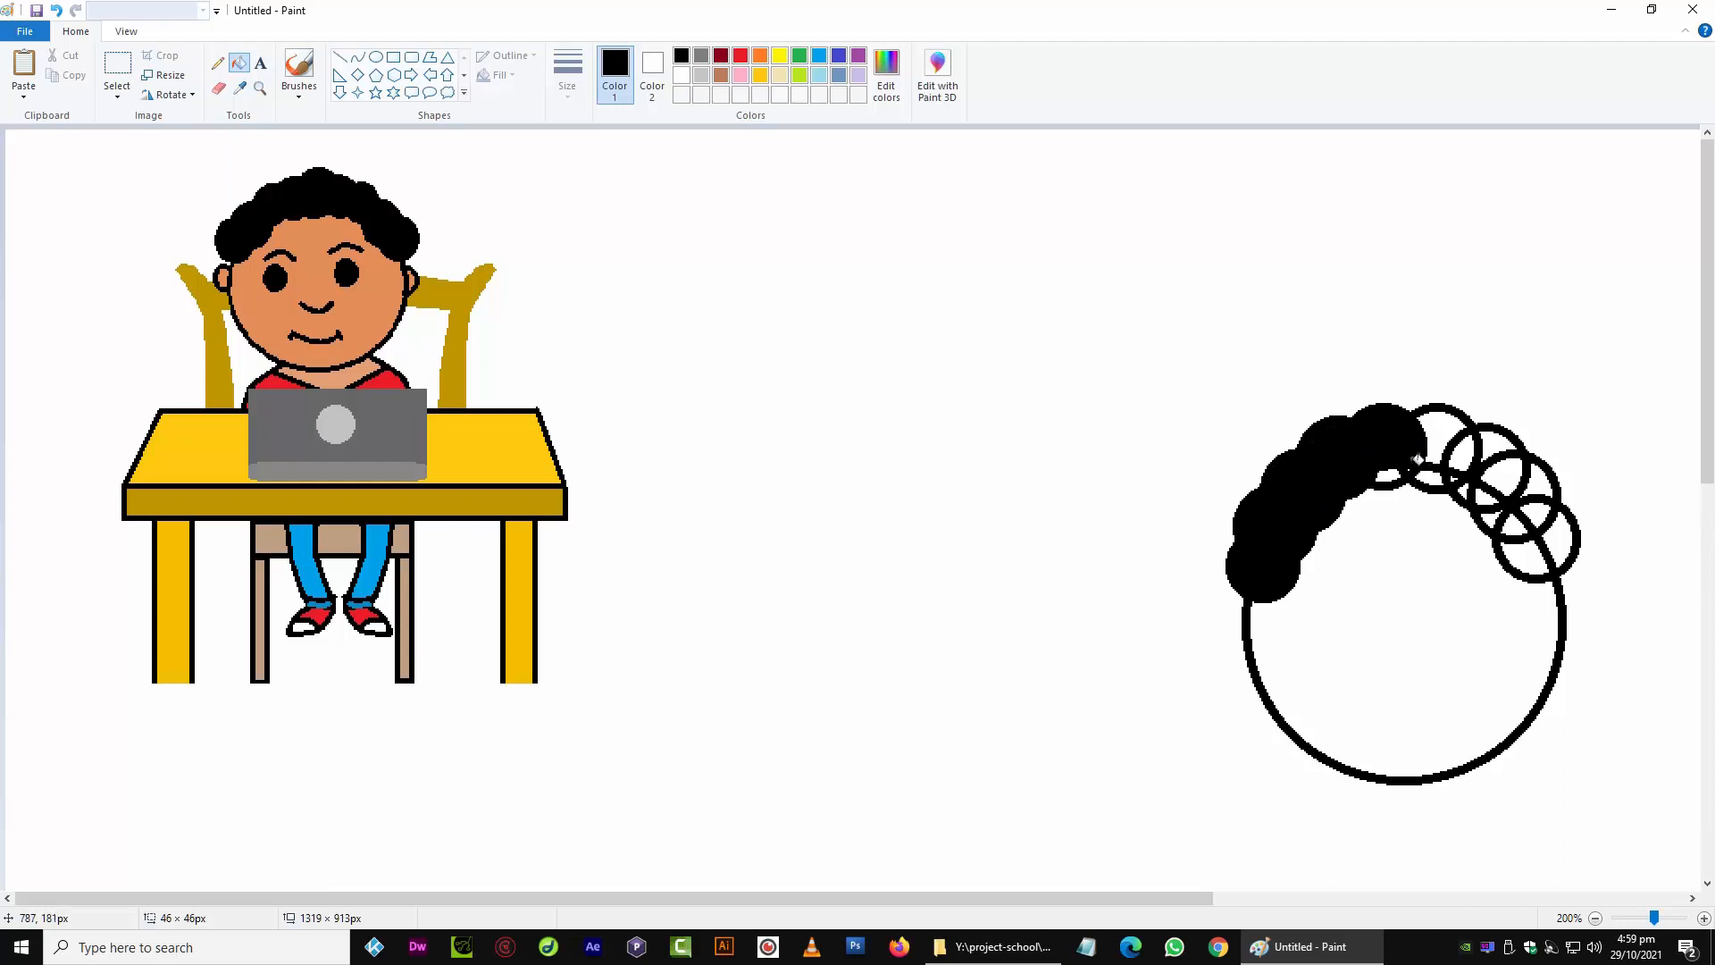
left_click(1438, 451)
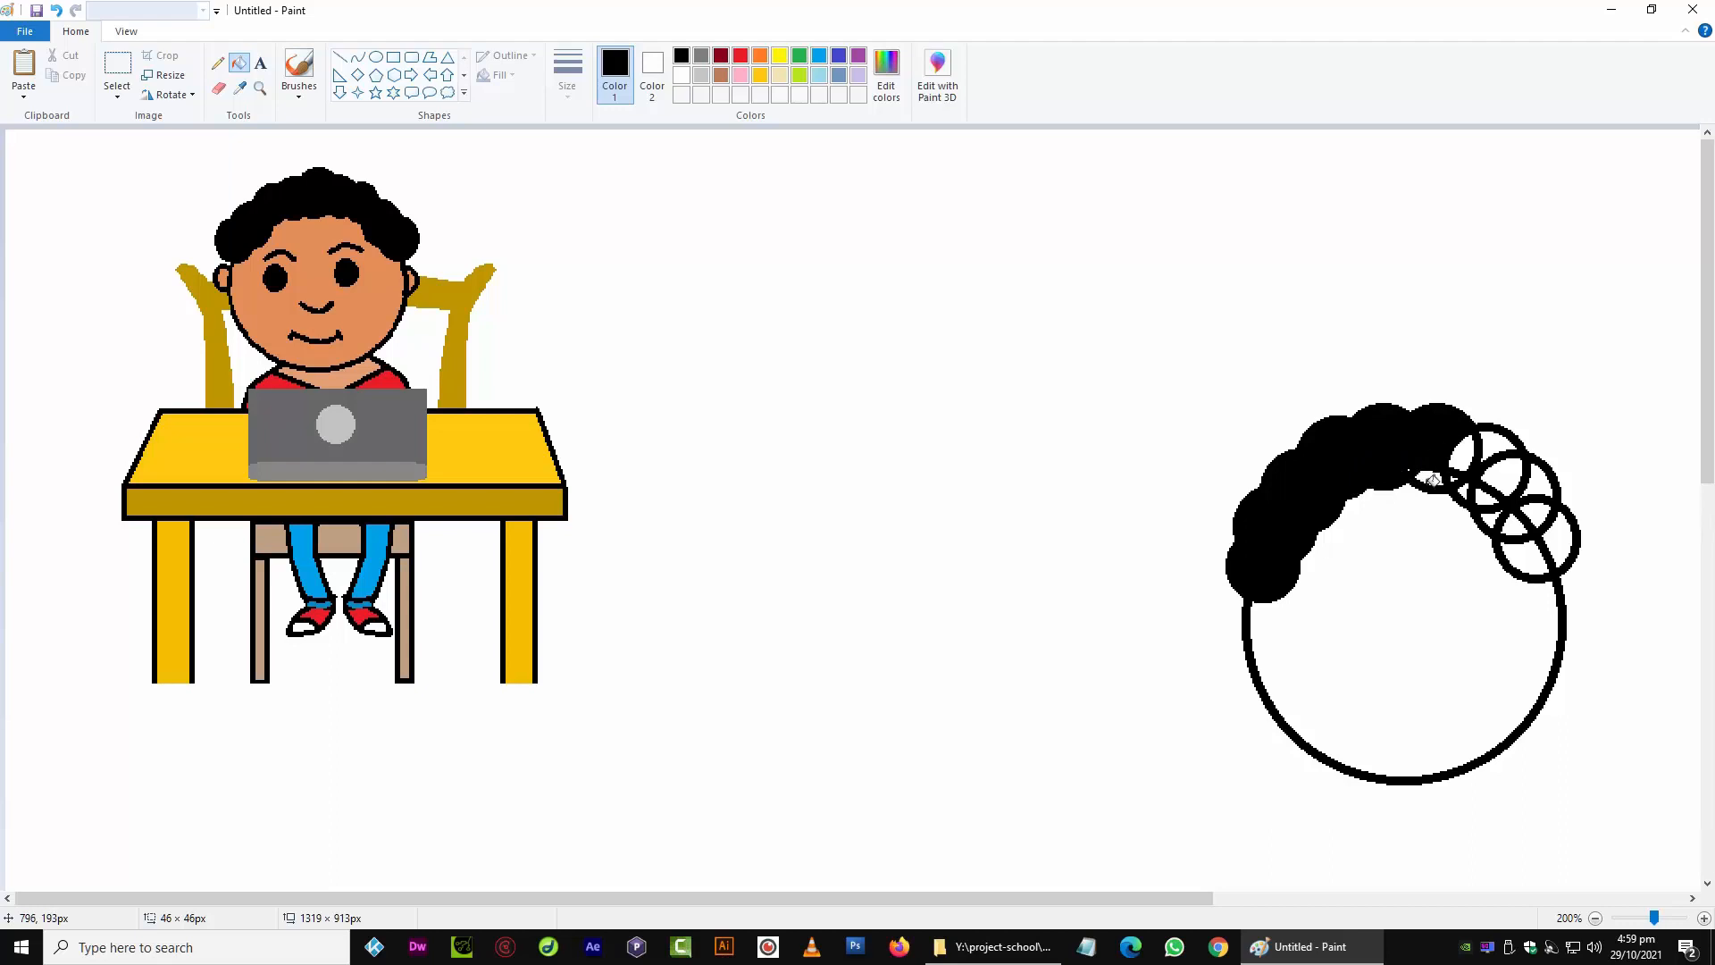
left_click(1463, 460)
left_click(1493, 451)
left_click(1486, 483)
left_click(1469, 497)
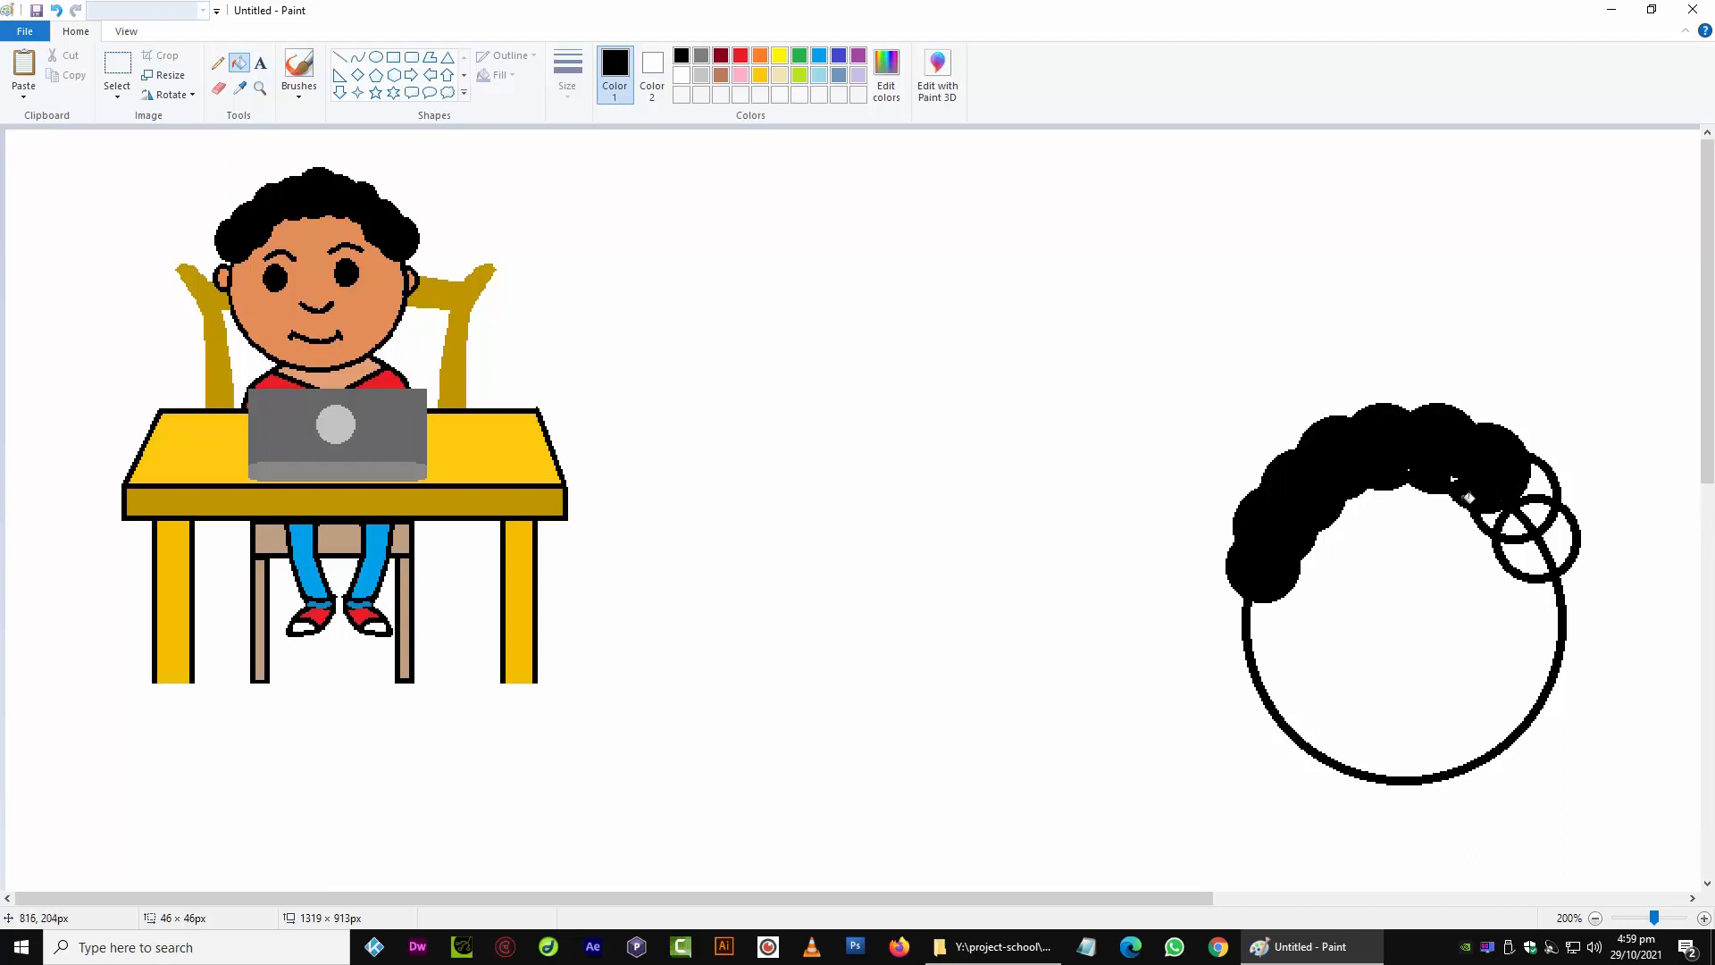
Fill the last two hair circles on the right side with black and brush over remaining white gaps in the hair
left_click(1525, 483)
left_click(1542, 511)
left_click(1517, 525)
left_click(1509, 524)
left_click(1506, 516)
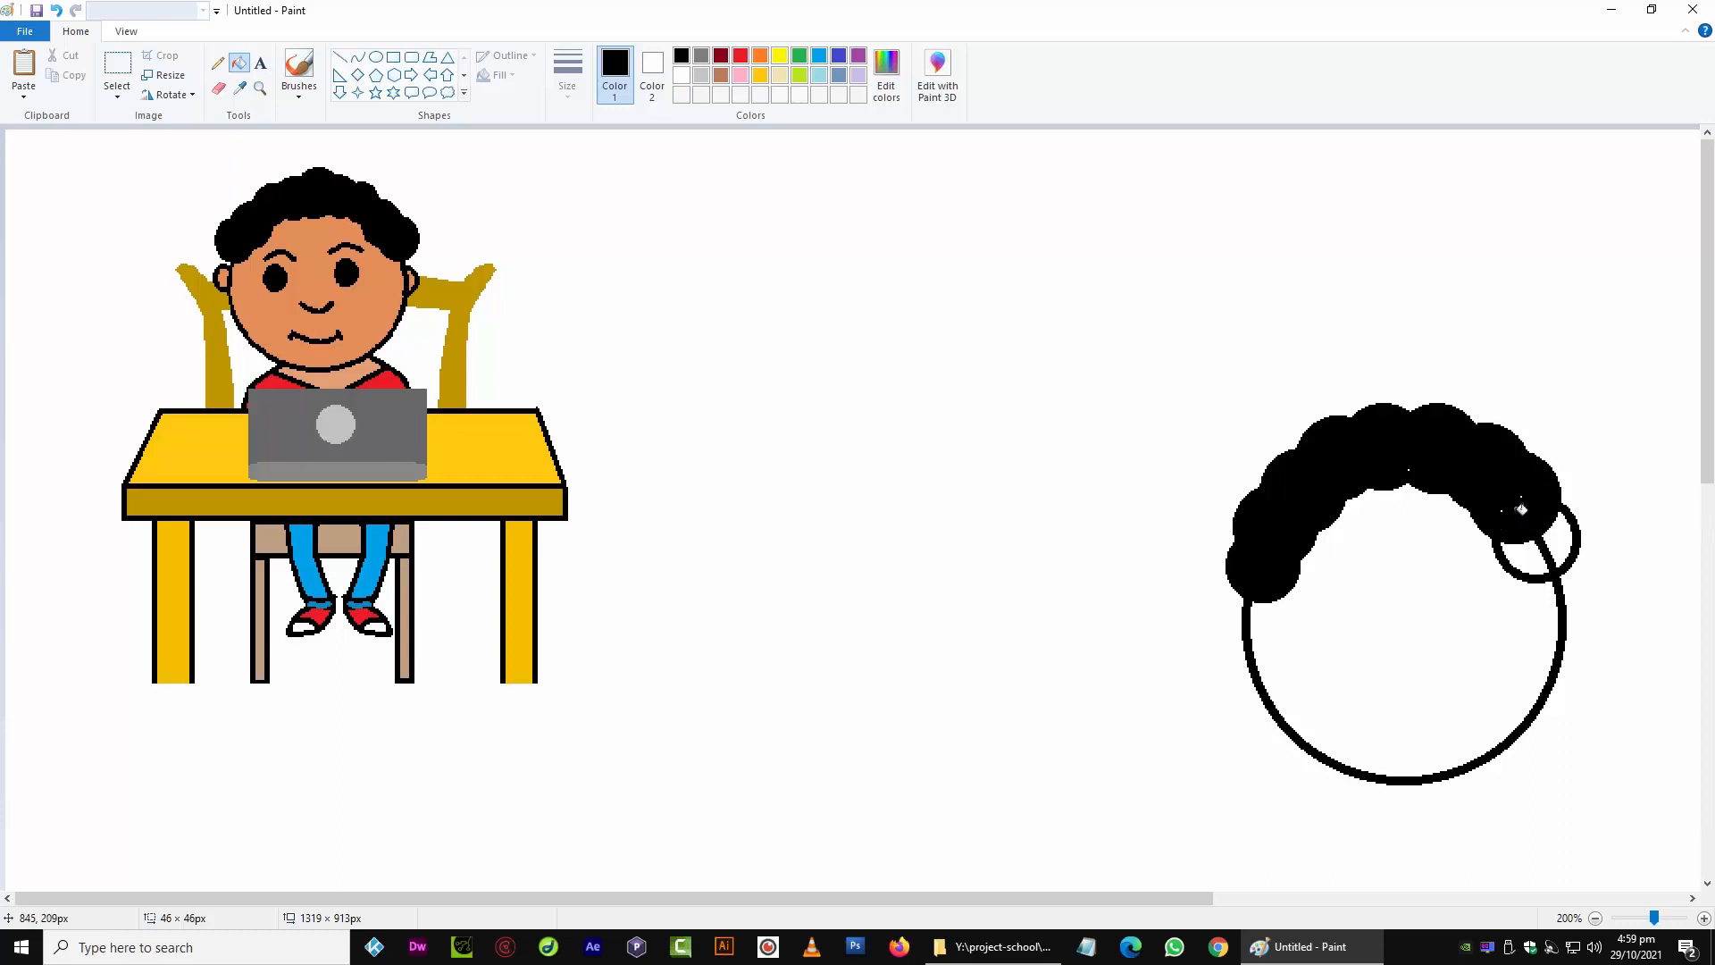
left_click(1529, 558)
left_click(1565, 545)
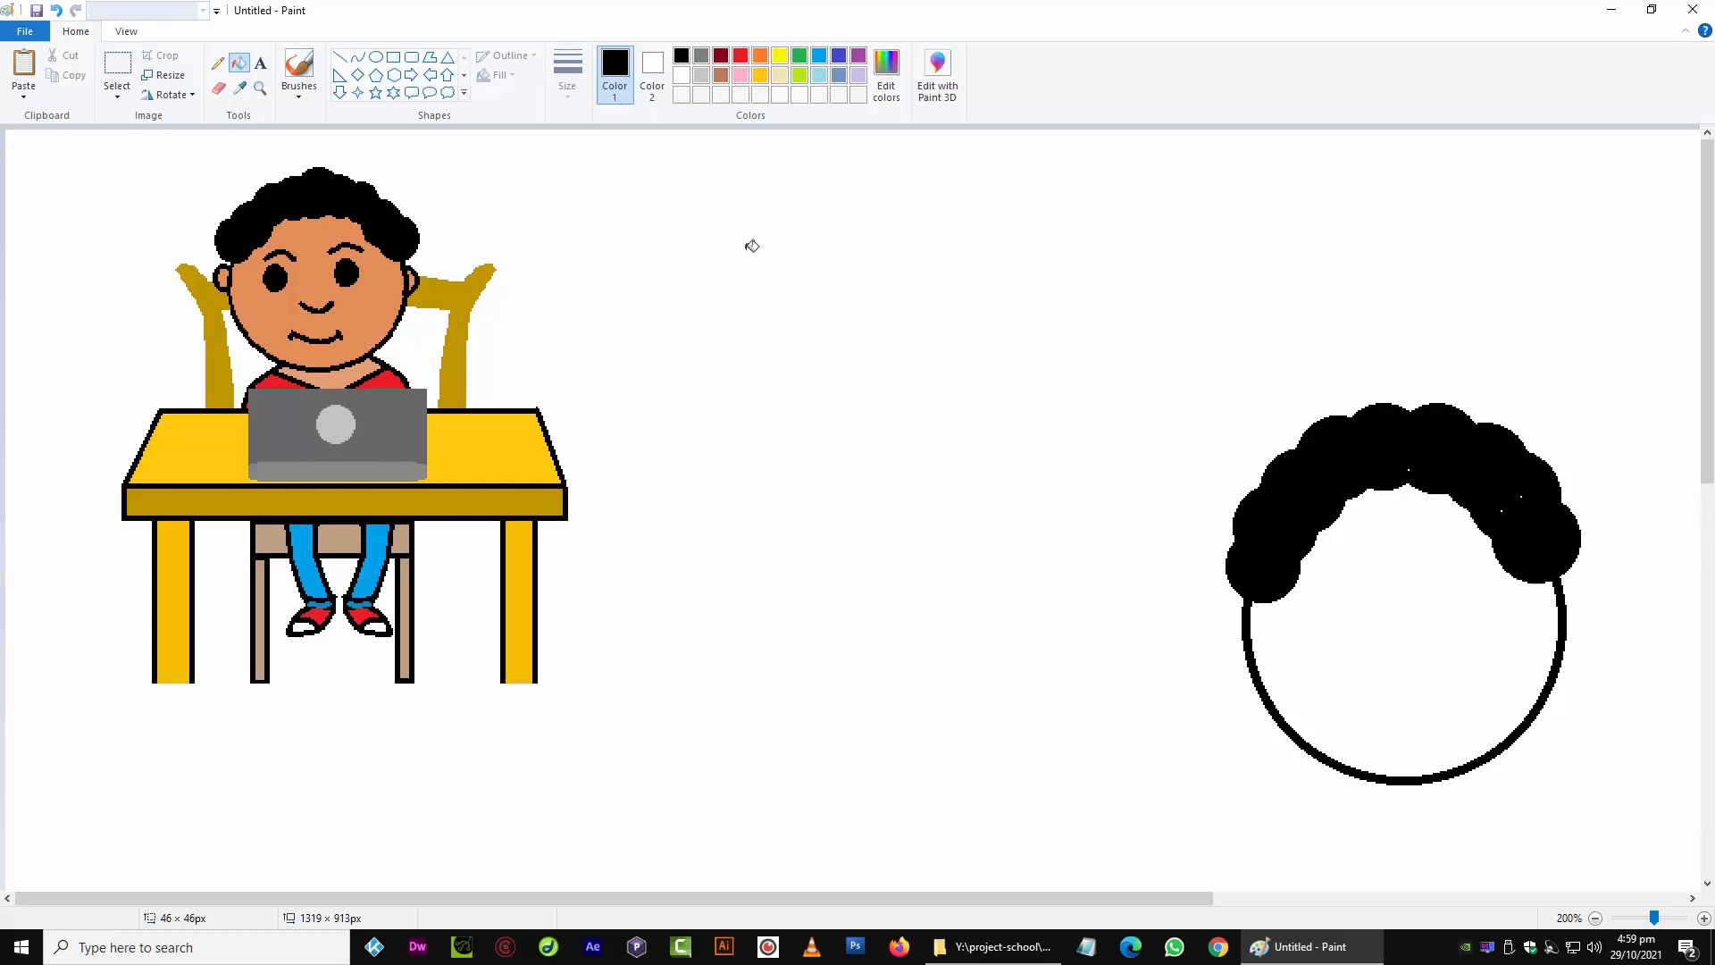
left_click(300, 93)
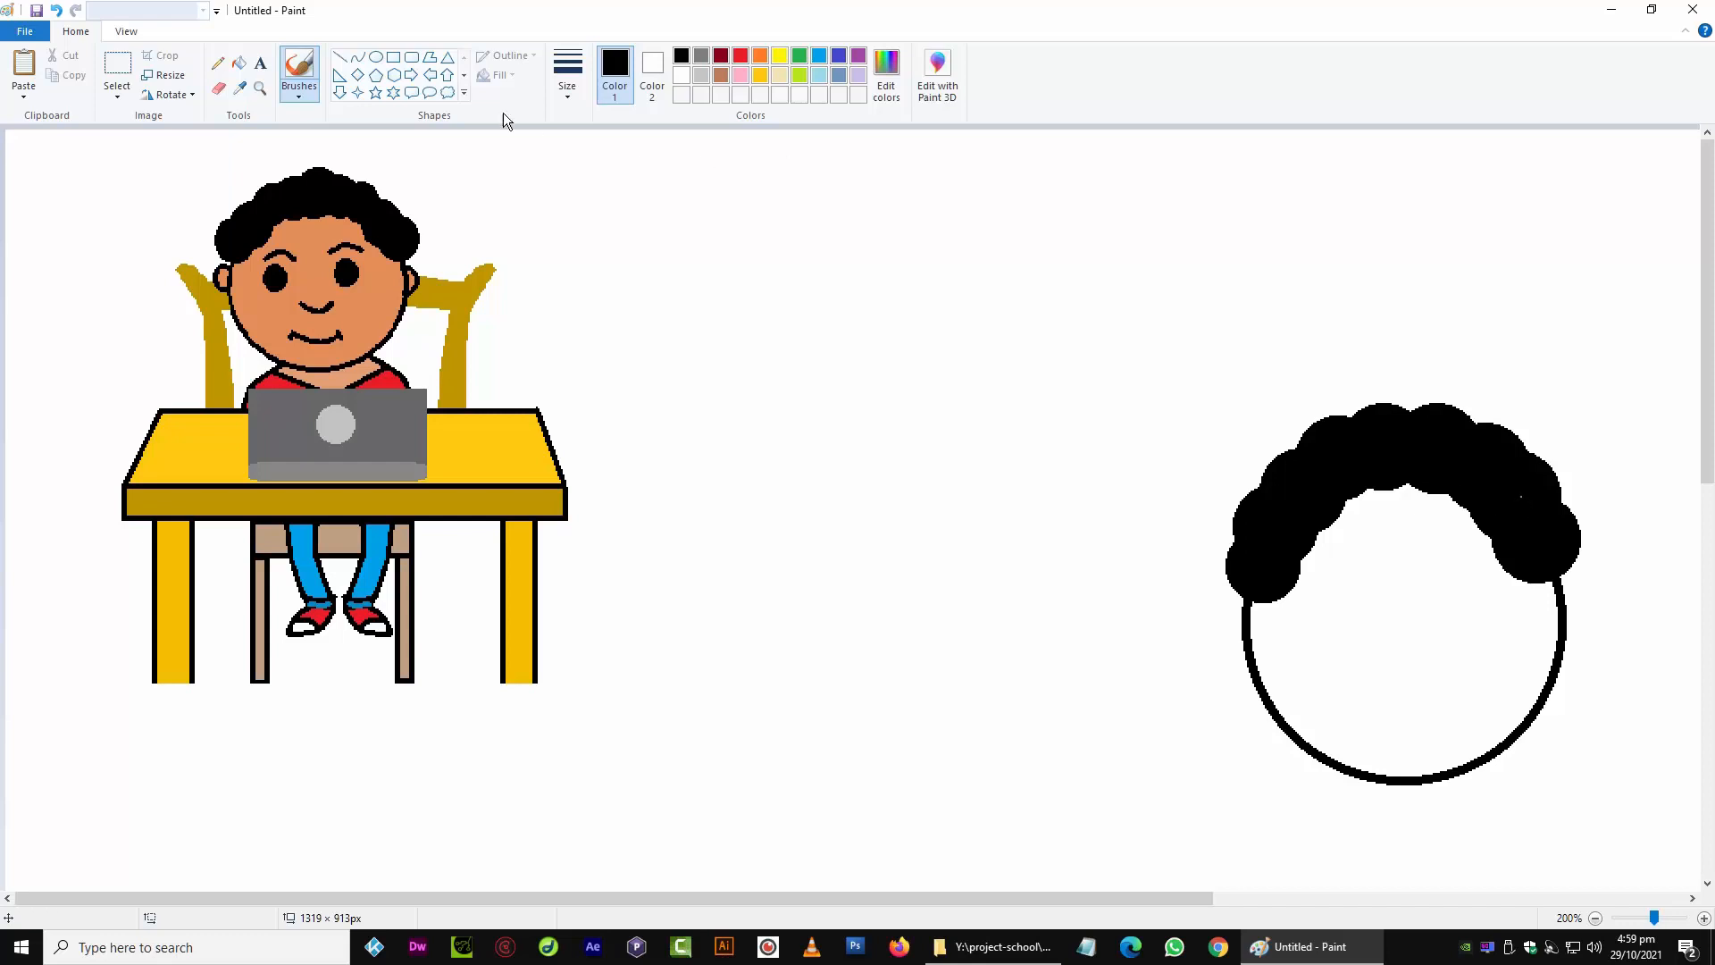
Draw an oval ear over the head outline on each side below the hair, the left one about 21 × 34 px
left_click(376, 56)
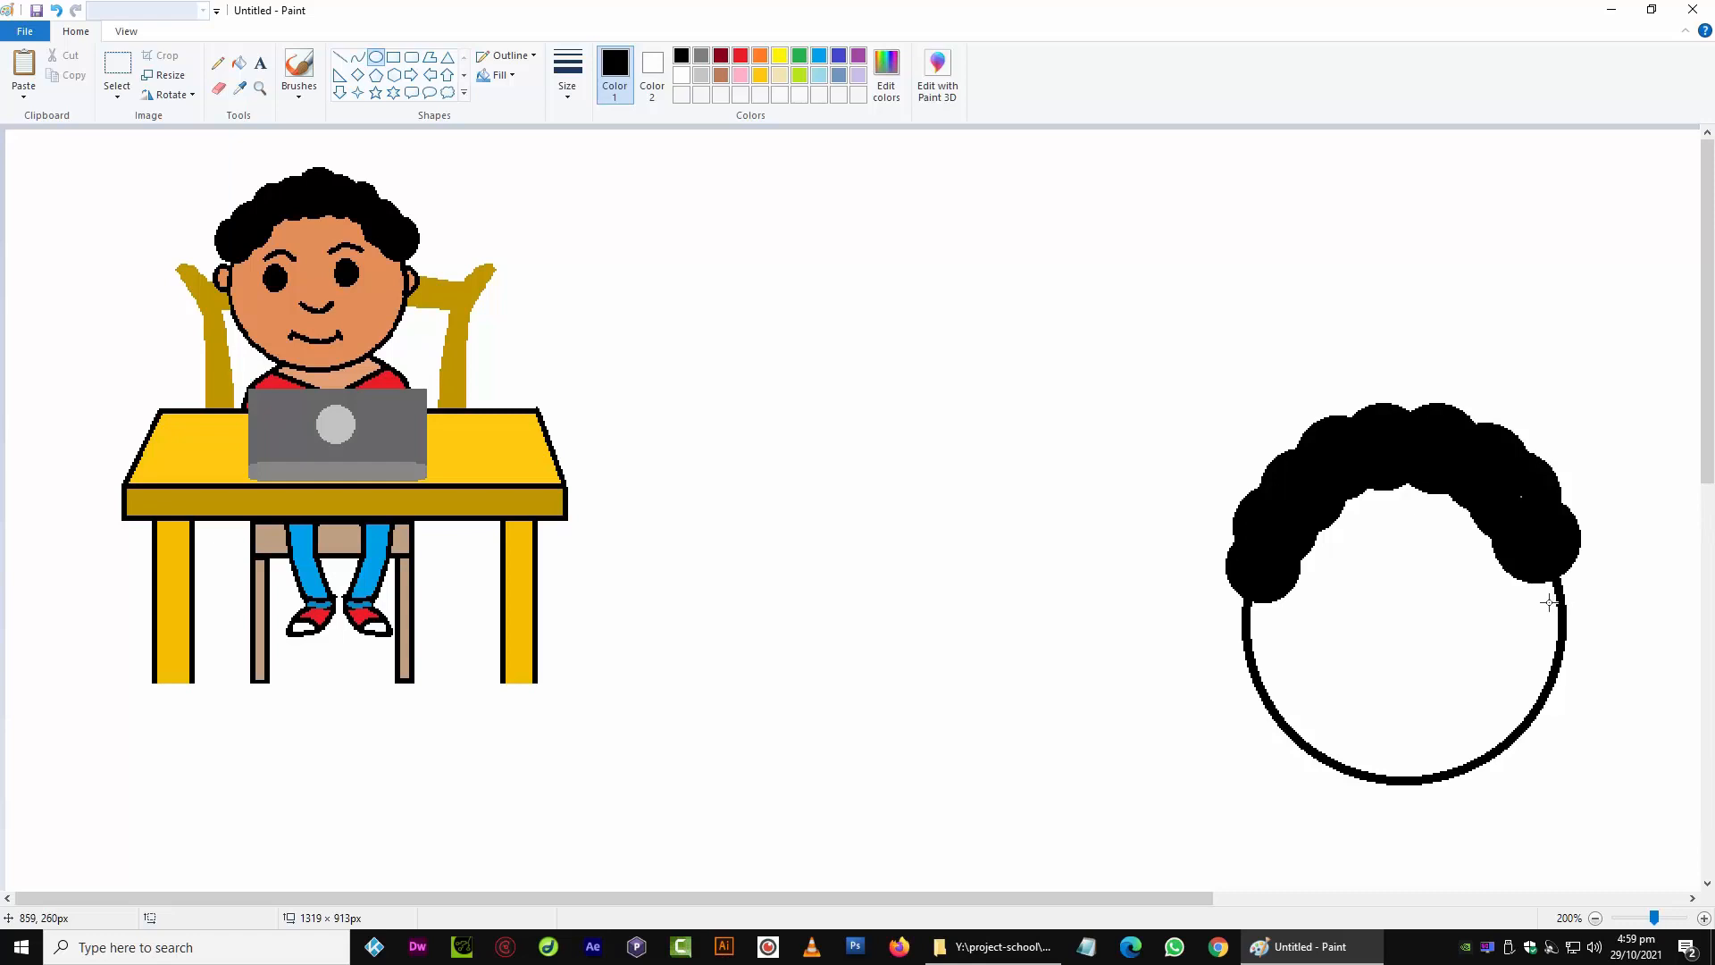
left_click_drag(1543, 592, 1584, 655)
left_click_drag(1241, 620, 1277, 680)
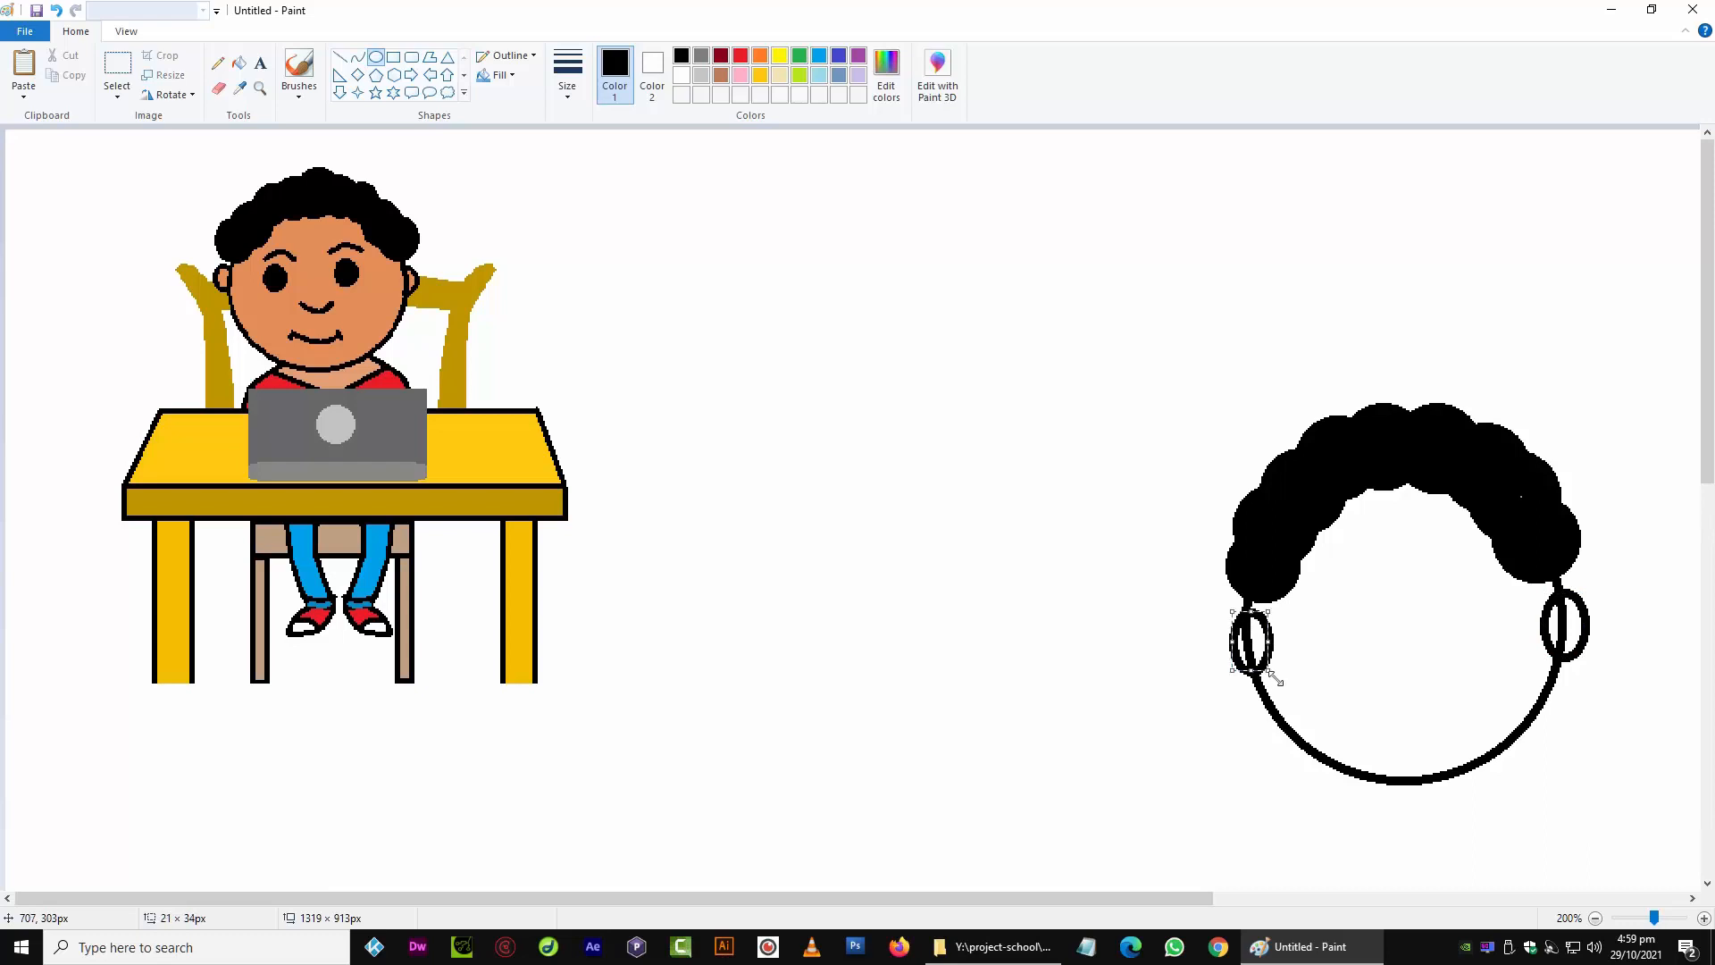
Widen the left ear to about 25 px and nudge it left and up so it straddles the head outline
key("Left")
key("Up")
key("Left")
key("Left")
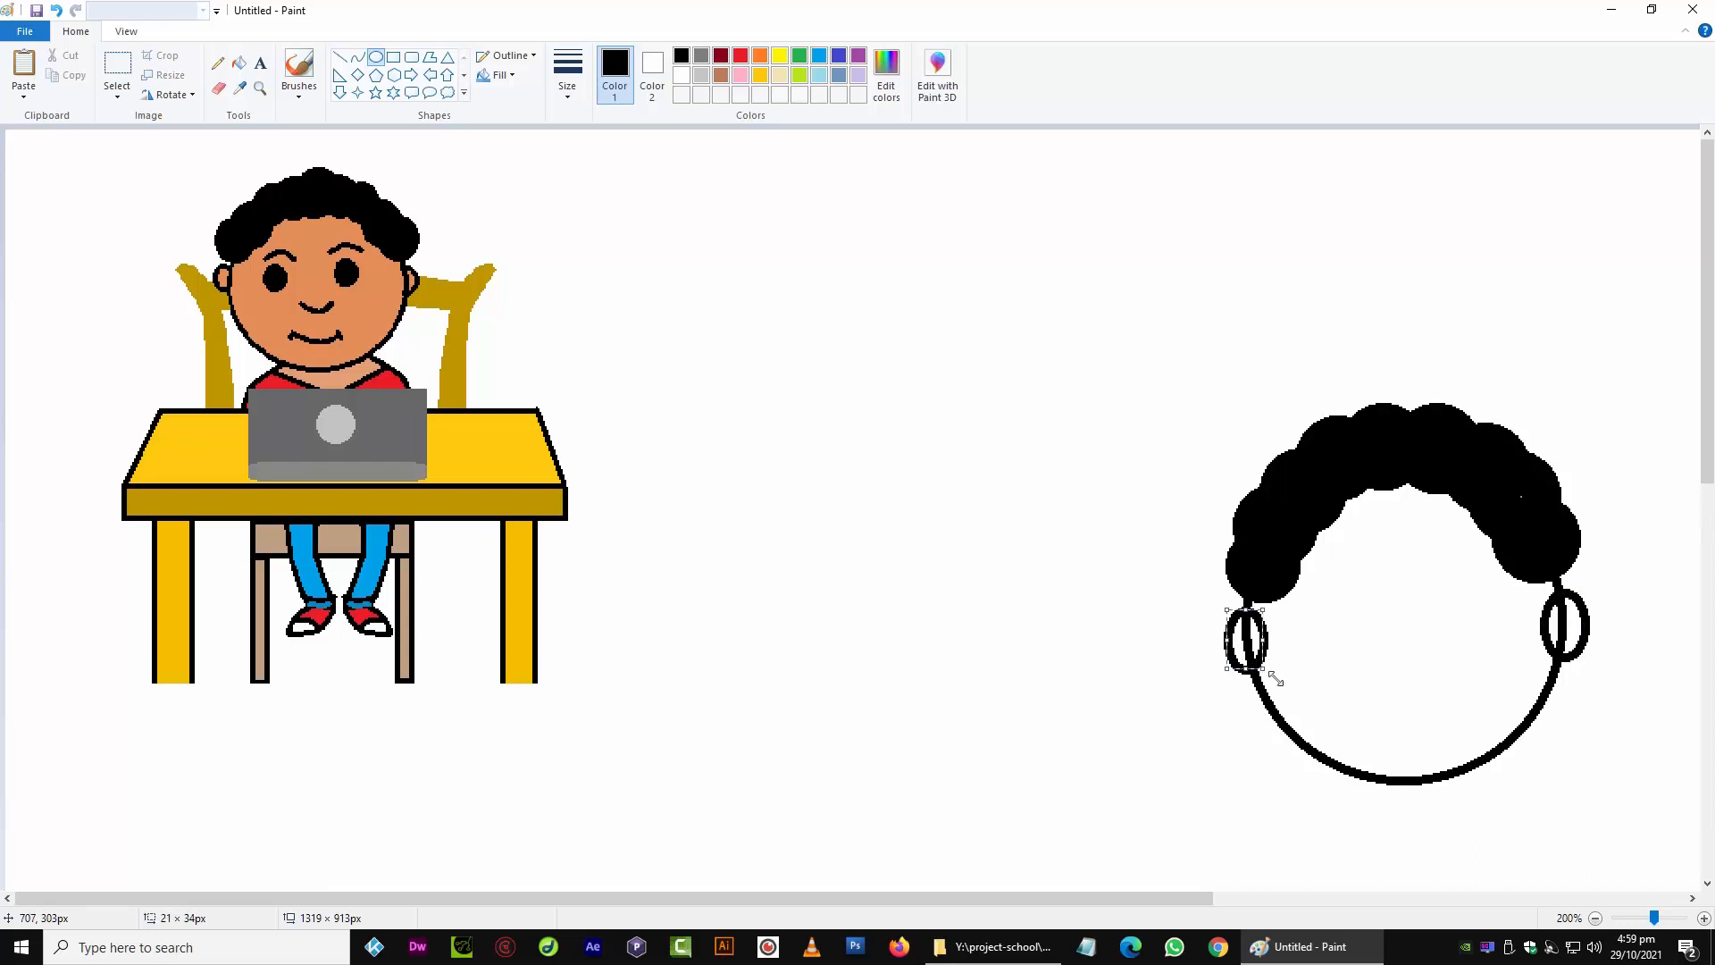
left_click_drag(1275, 652, 1283, 652)
key("Left")
key("Left")
key("Up")
key("Up")
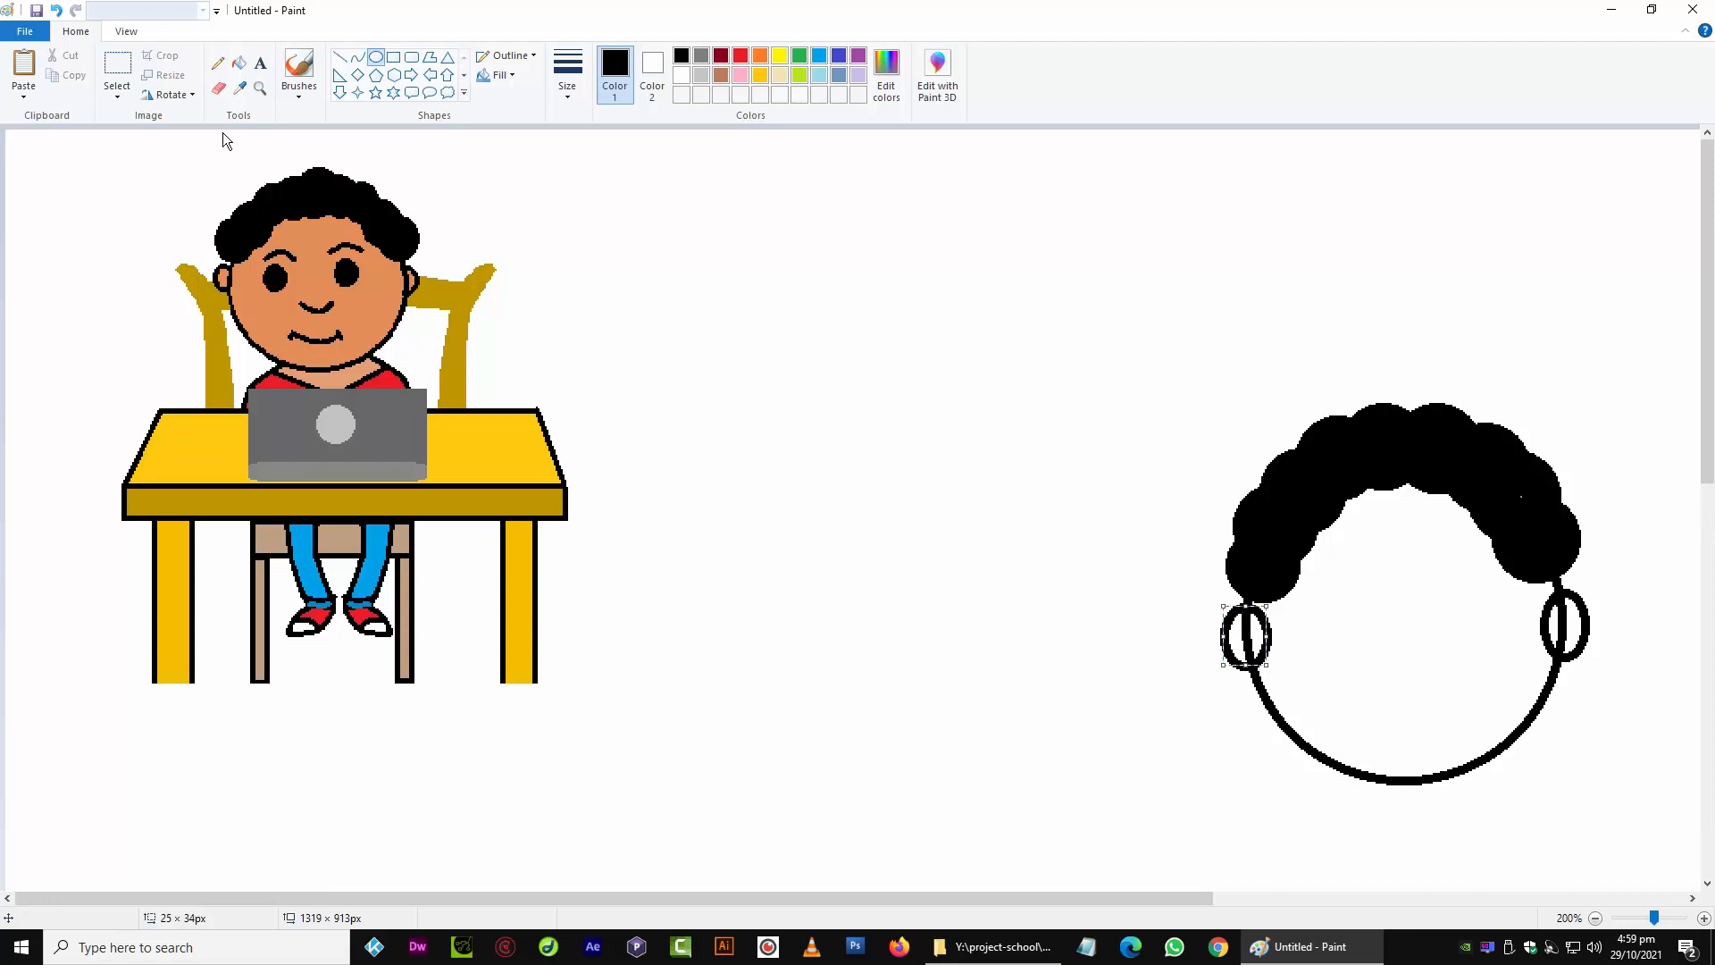
Erase the parts of the head outline that run through the inside of both ears
left_click(218, 89)
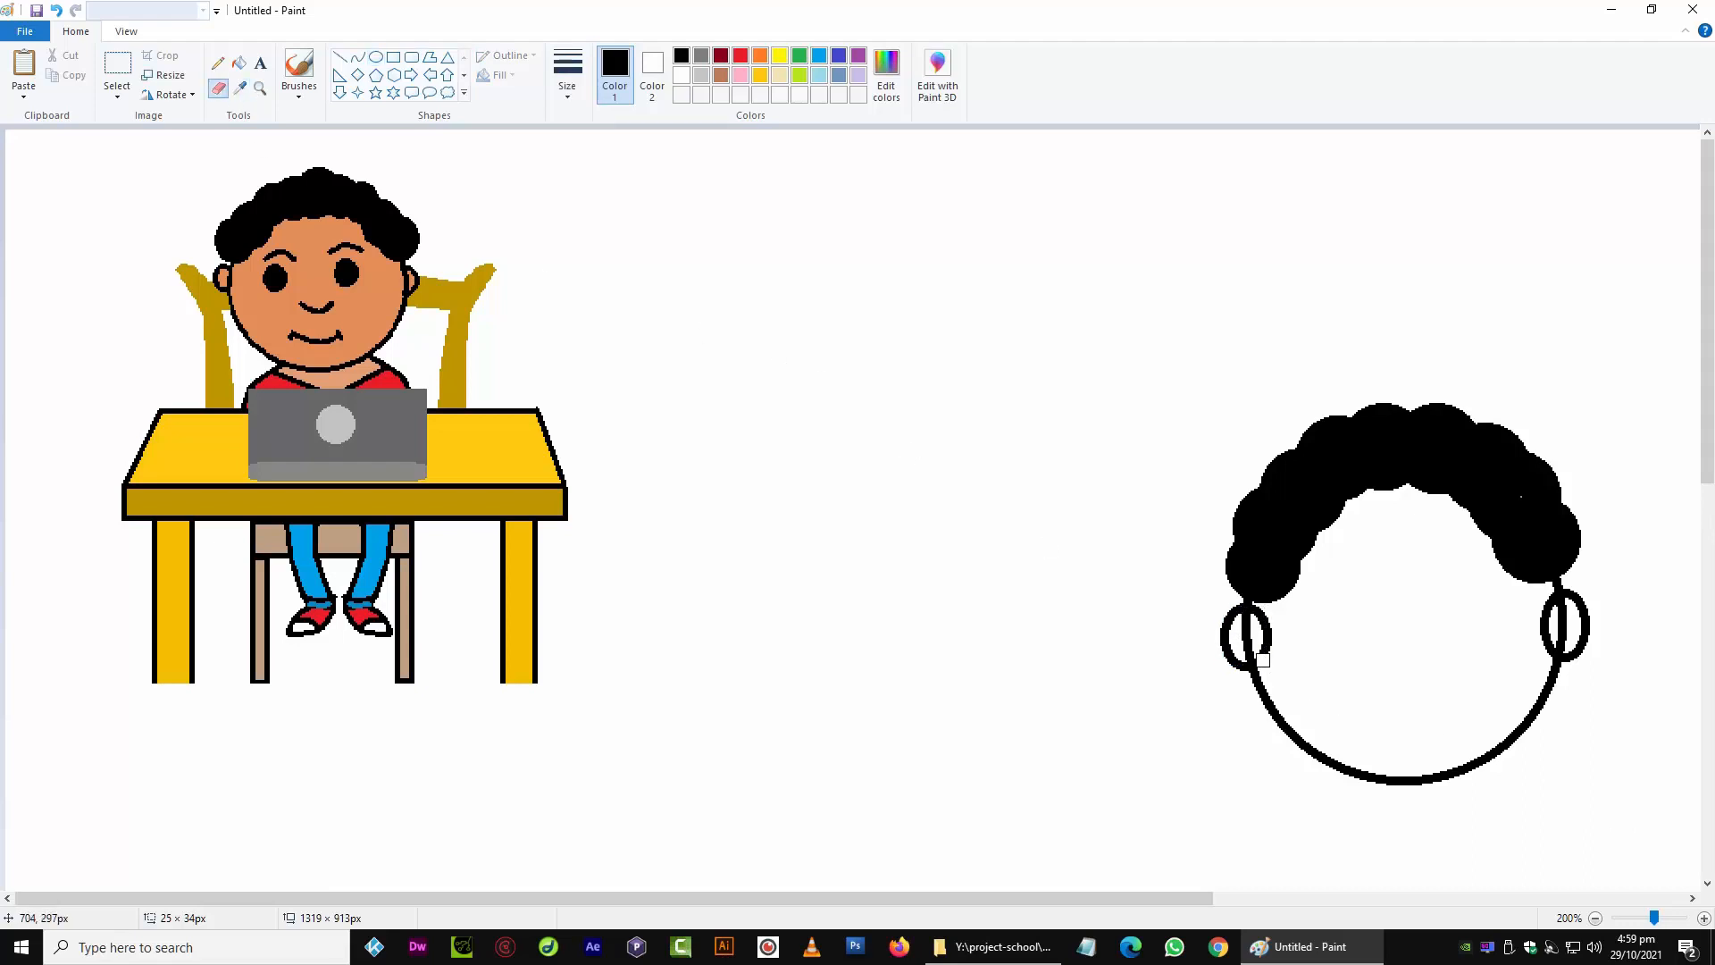
left_click_drag(1251, 644, 1247, 630)
scroll(1561, 628, "up", 1)
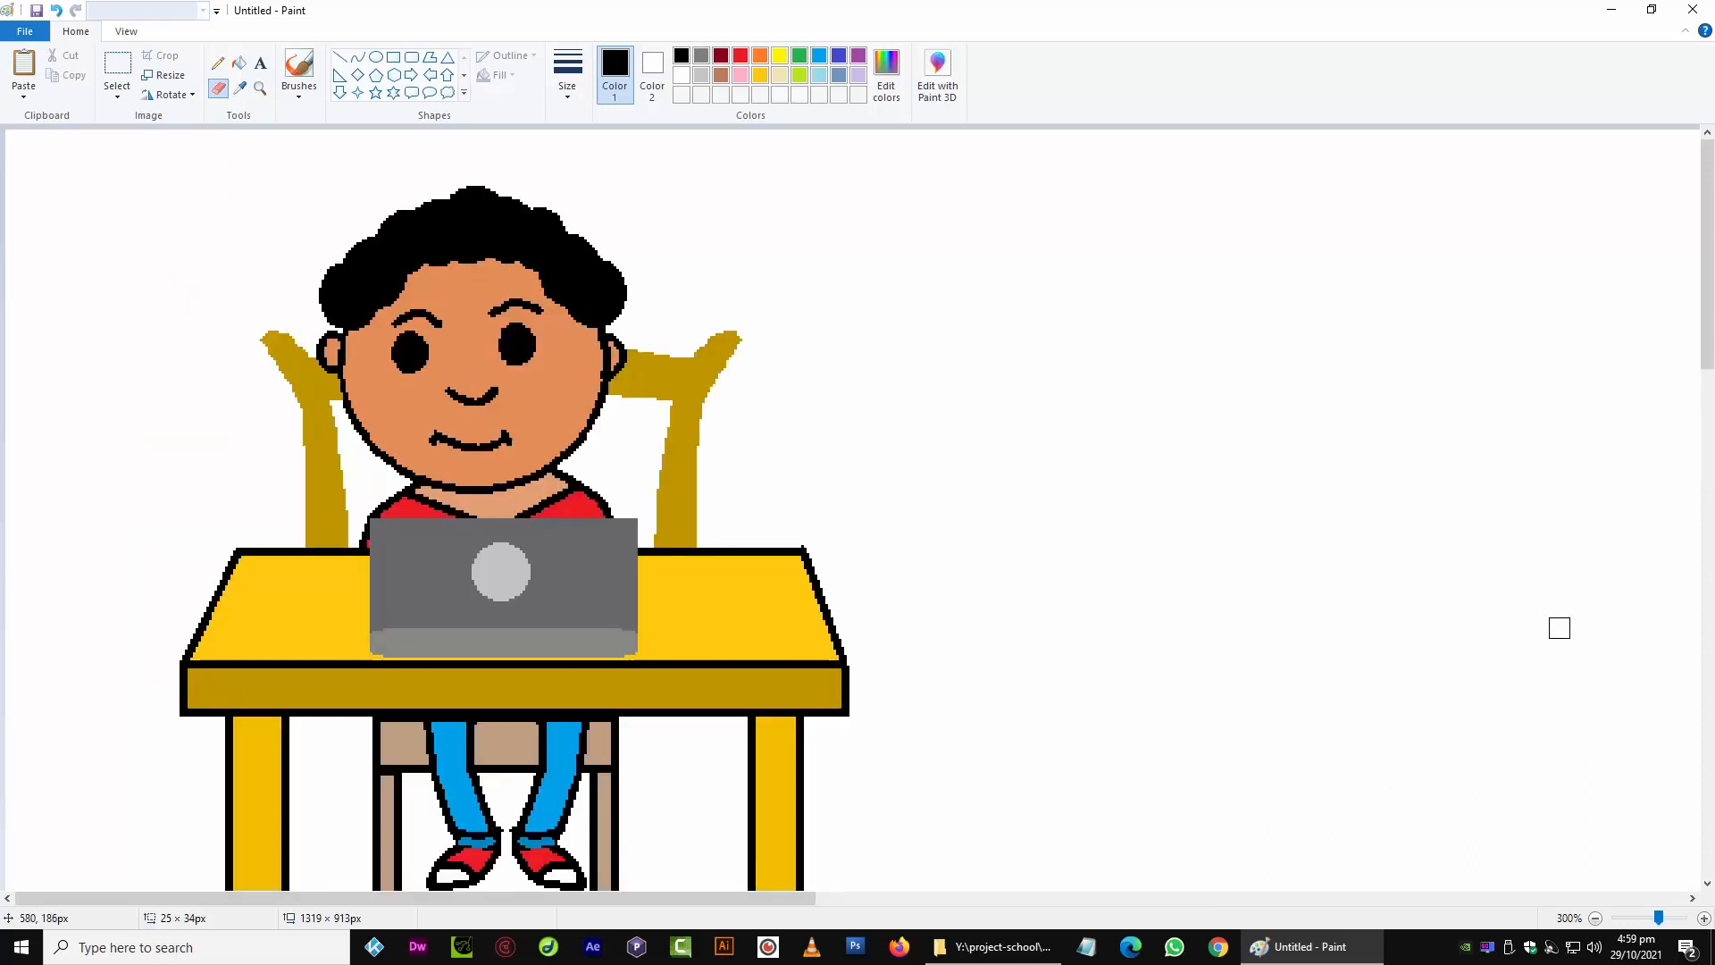
left_click_drag(625, 899, 1099, 899)
scroll(1152, 768, "down", 3)
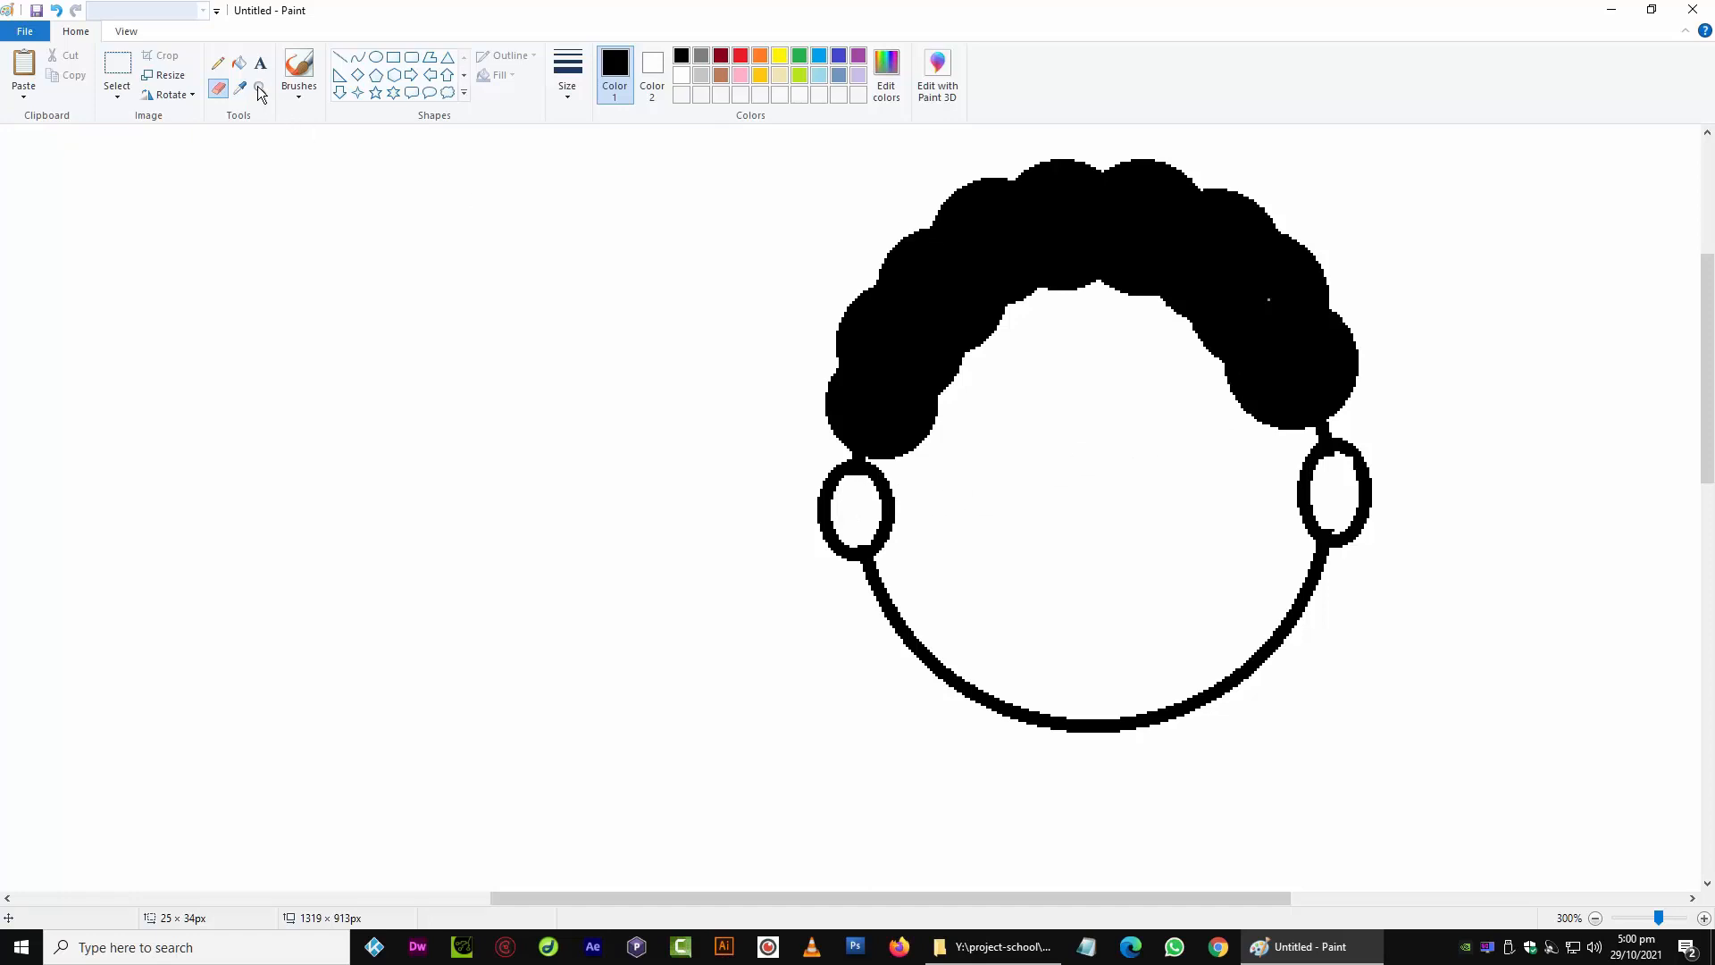
Brush over the last white speck on the right side of the hair in black
left_click(288, 80)
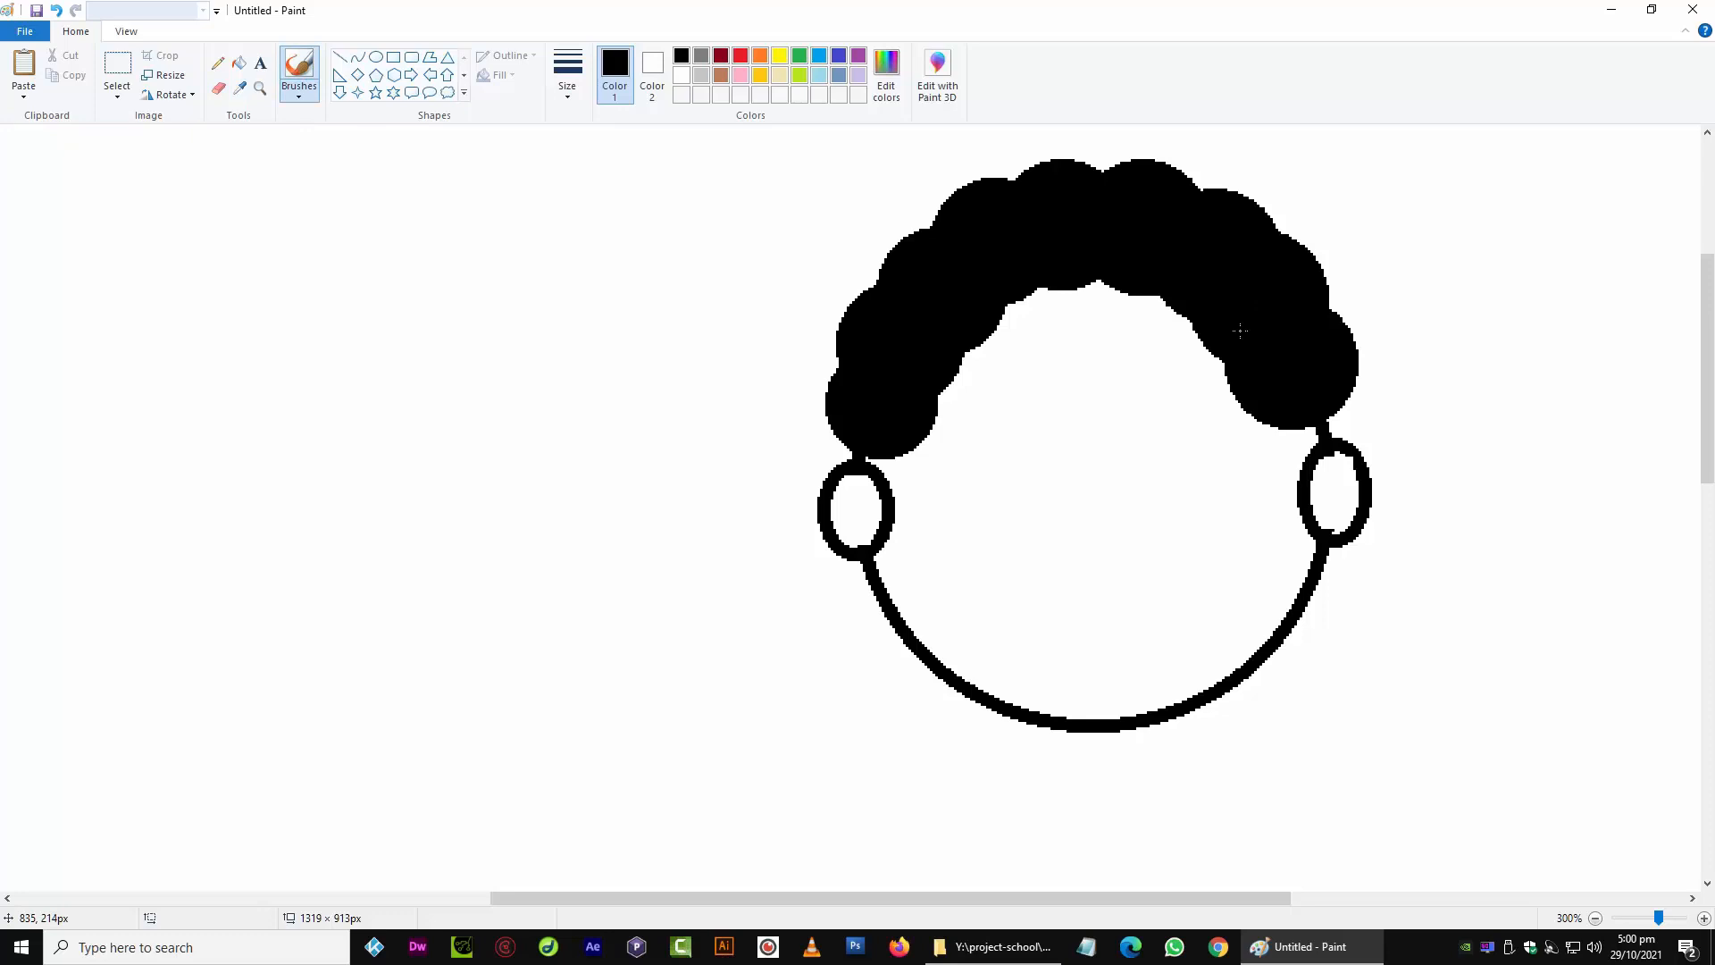
scroll(1240, 331, "down", 3)
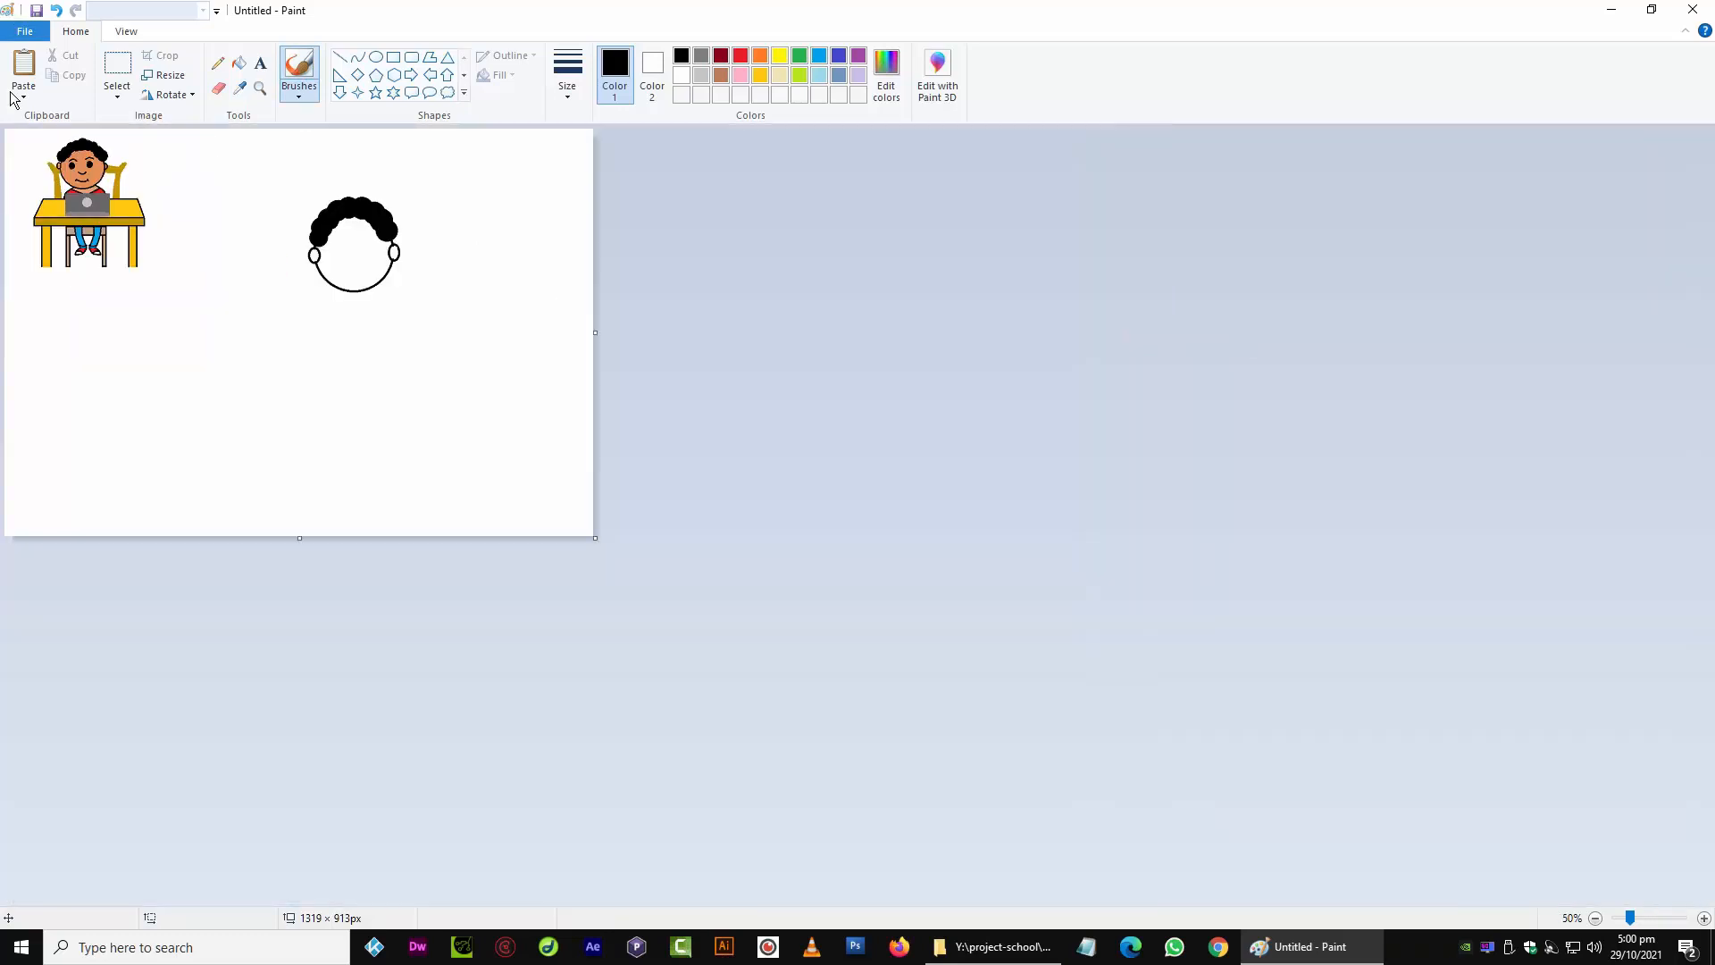
Draw two circles about 20 px wide side by side in the upper face as the eyes
scroll(42, 172, "up", 1)
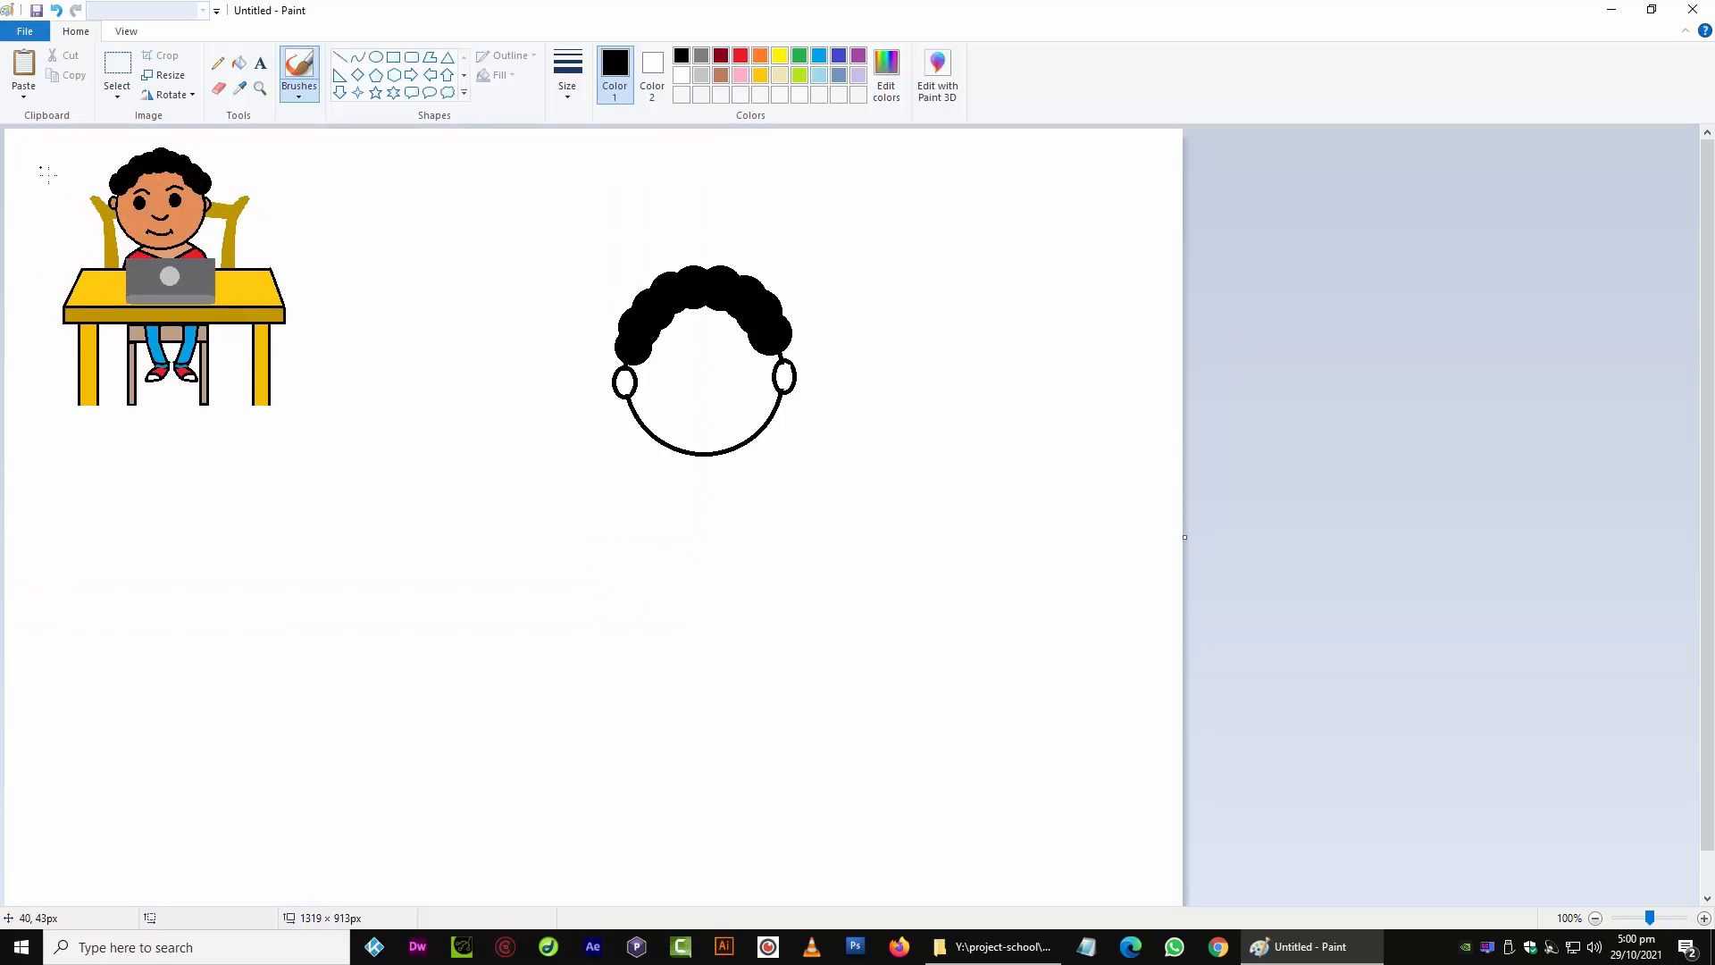
scroll(42, 172, "up", 1)
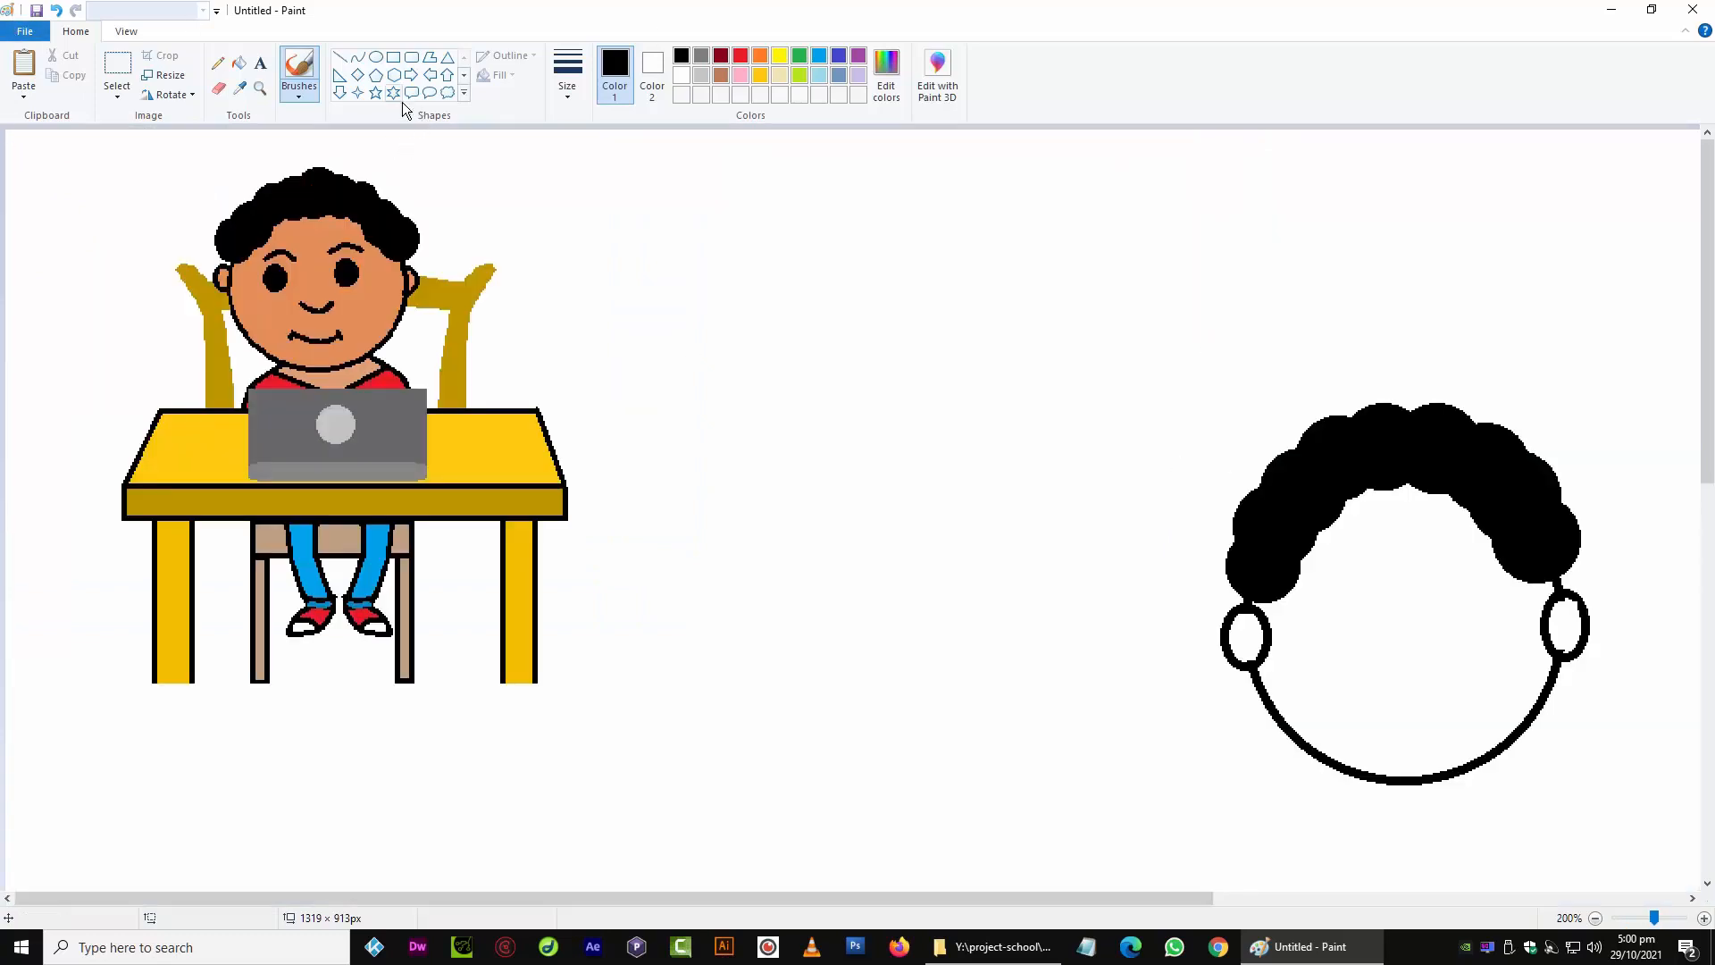
left_click(377, 56)
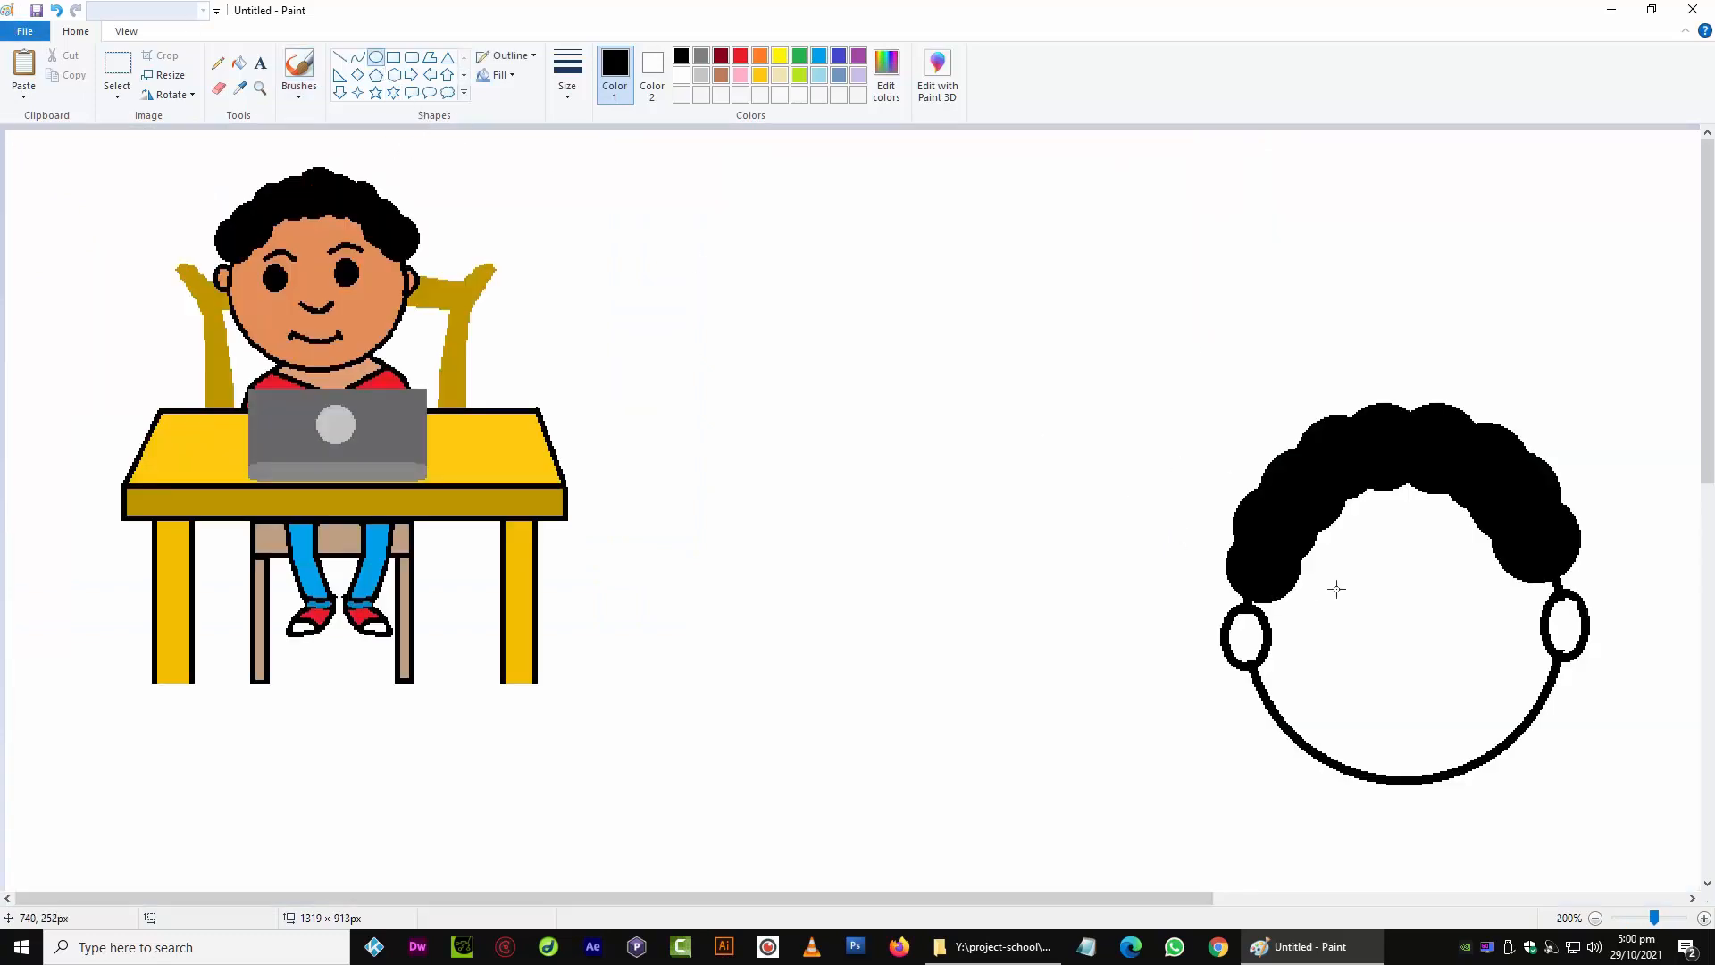
left_click_drag(1326, 587, 1486, 634)
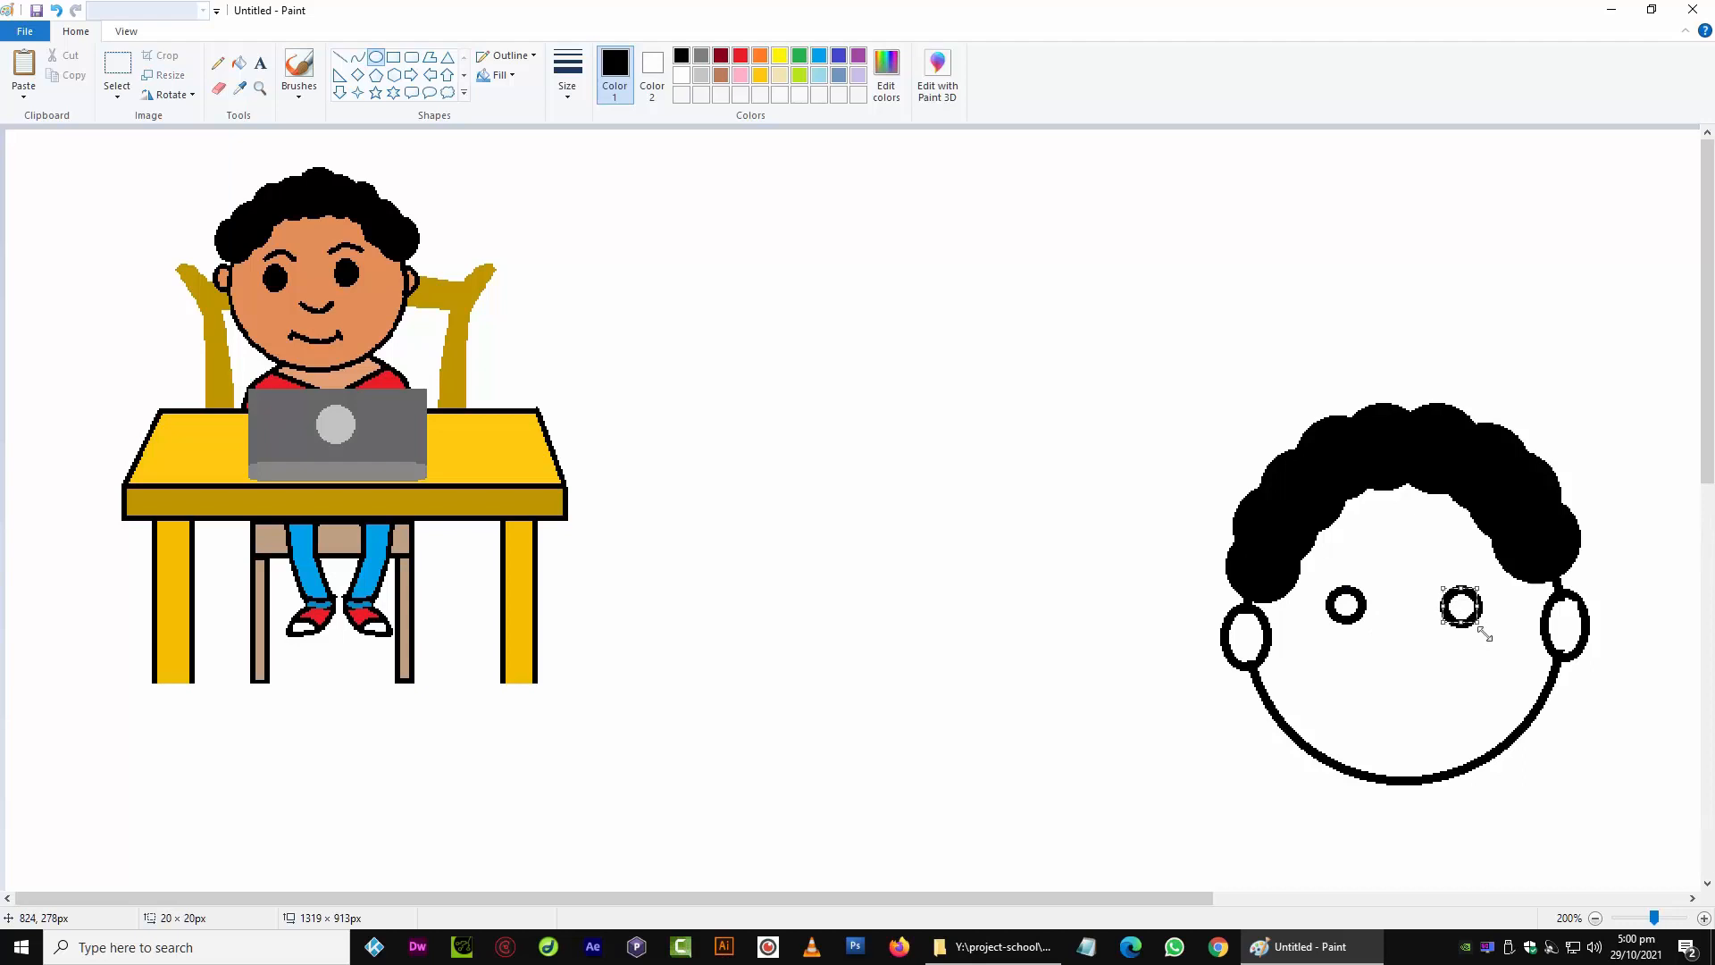
Draw an upward-arched curve above each eye as eyebrows, the right one about 31 × 8 px
left_click(359, 56)
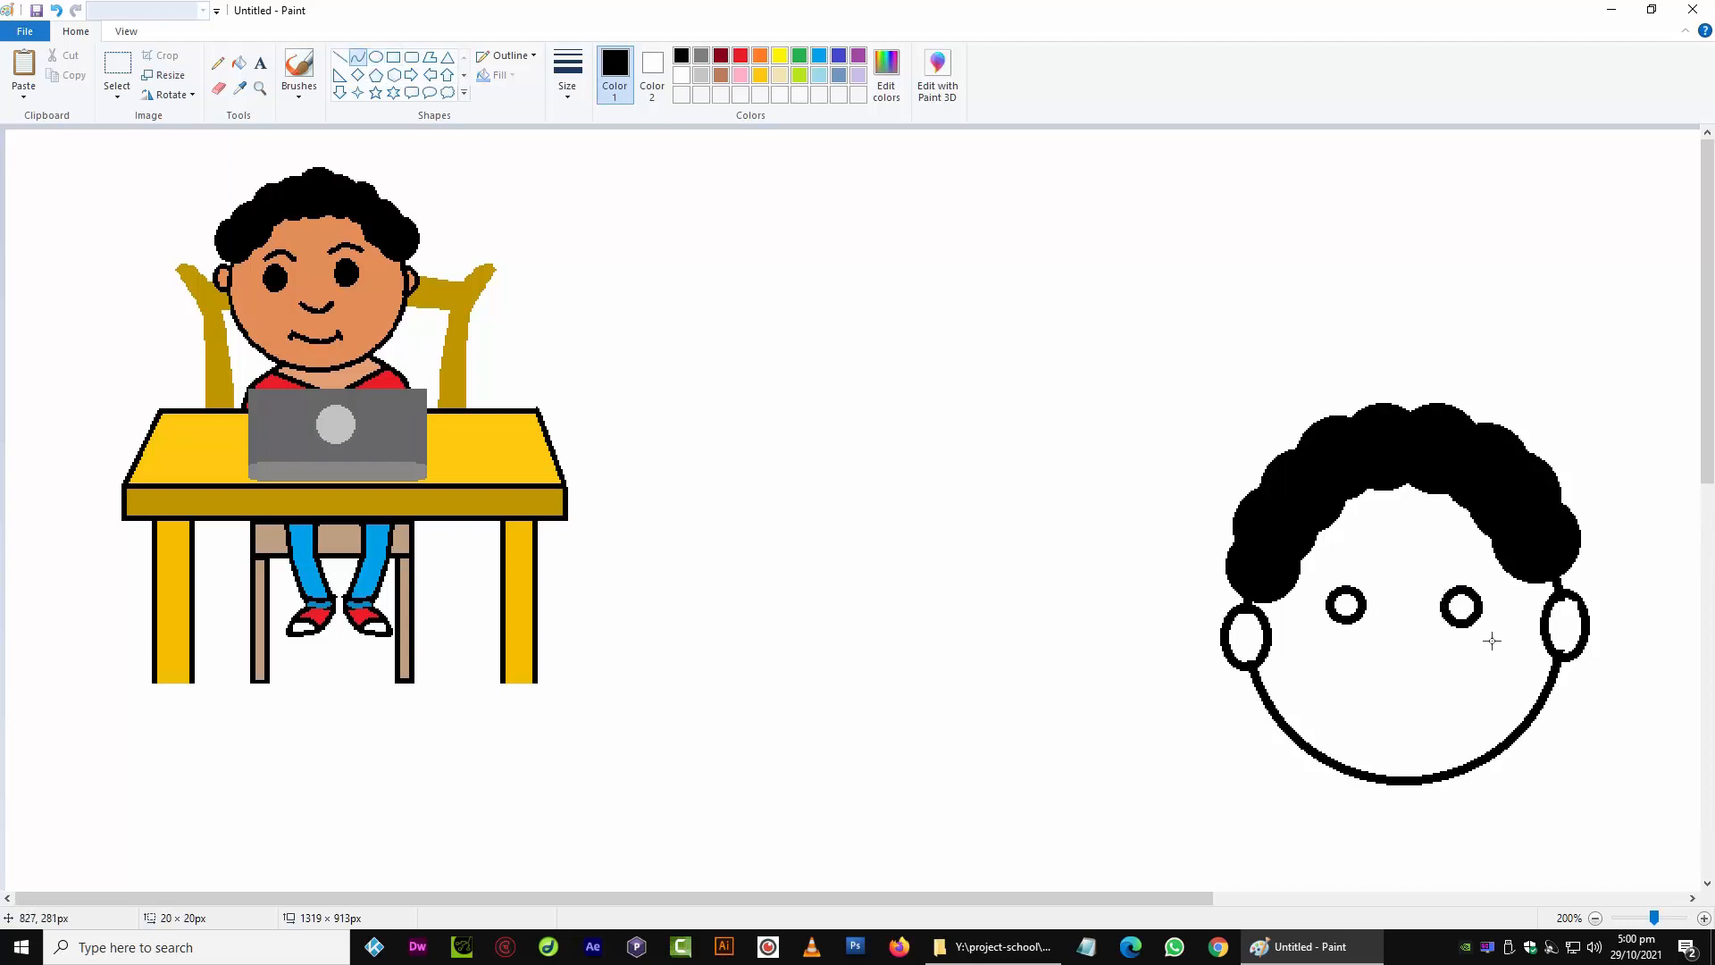
mouse_move(1323, 576)
left_mouse_down()
mouse_move(1488, 585)
mouse_move(1462, 568)
left_mouse_up()
left_click(1462, 568)
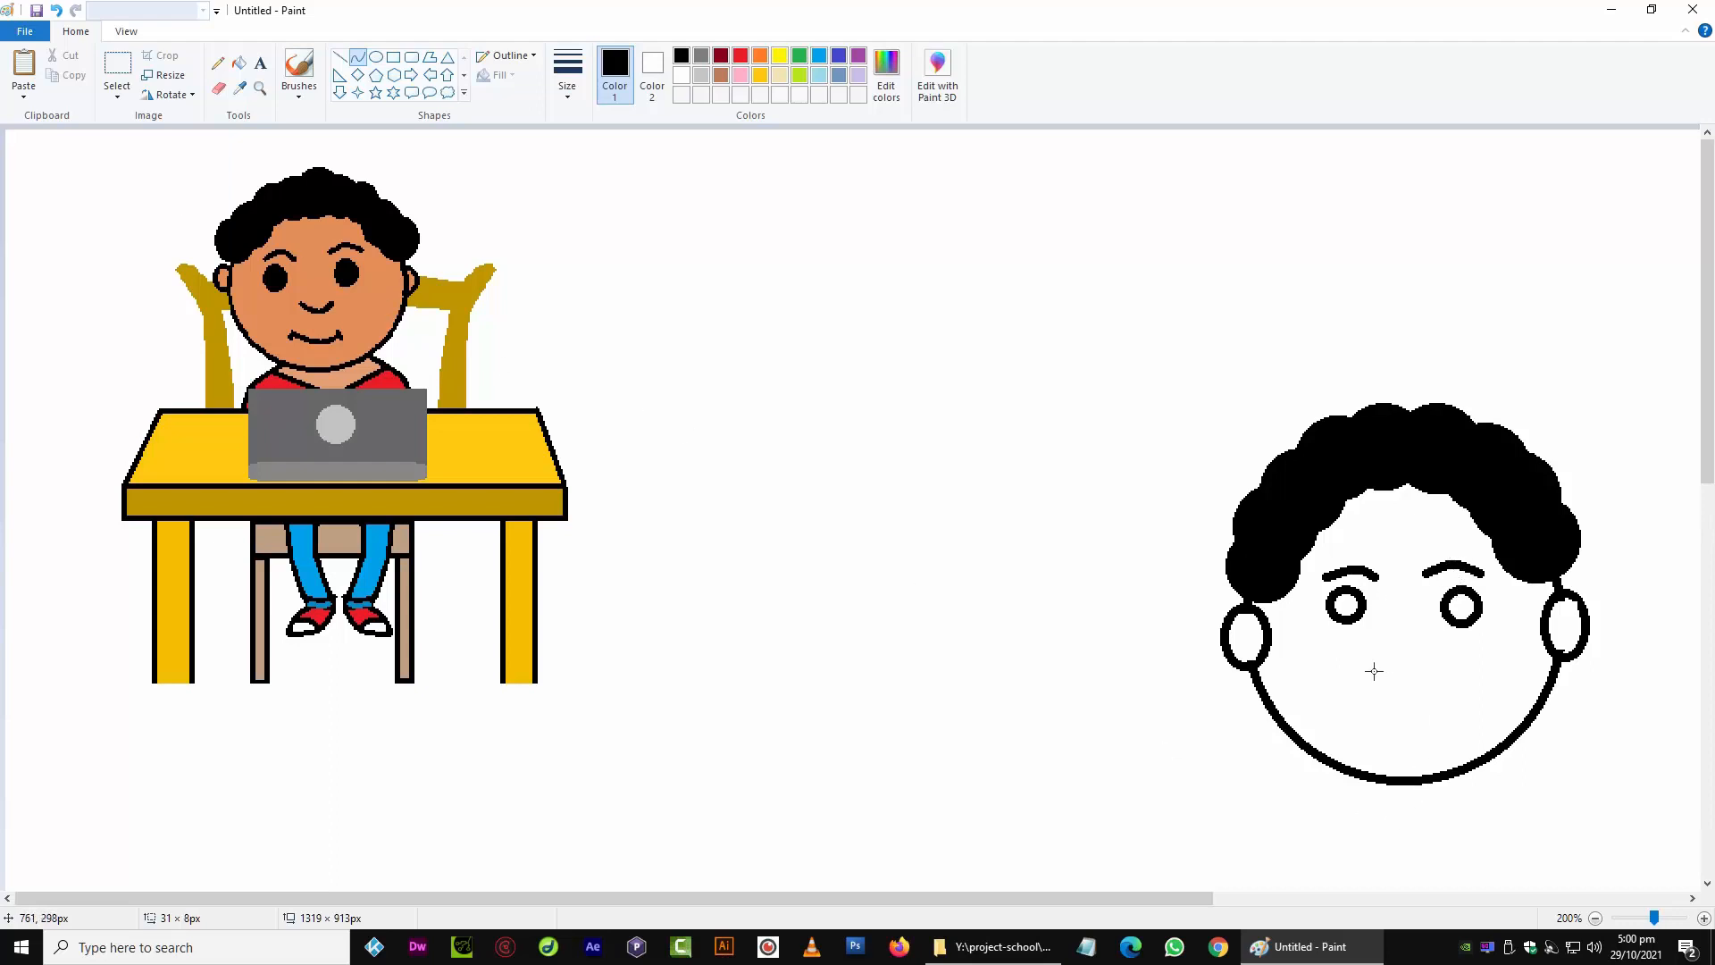
Draw a downward-bowed curve about 32 × 11 px below and between the eyes as the nose
mouse_move(1447, 571)
left_mouse_down()
mouse_move(1454, 597)
mouse_move(1474, 574)
left_mouse_up()
left_click(358, 57)
mouse_move(1376, 666)
left_mouse_down()
mouse_move(1435, 665)
mouse_move(1420, 684)
left_mouse_up()
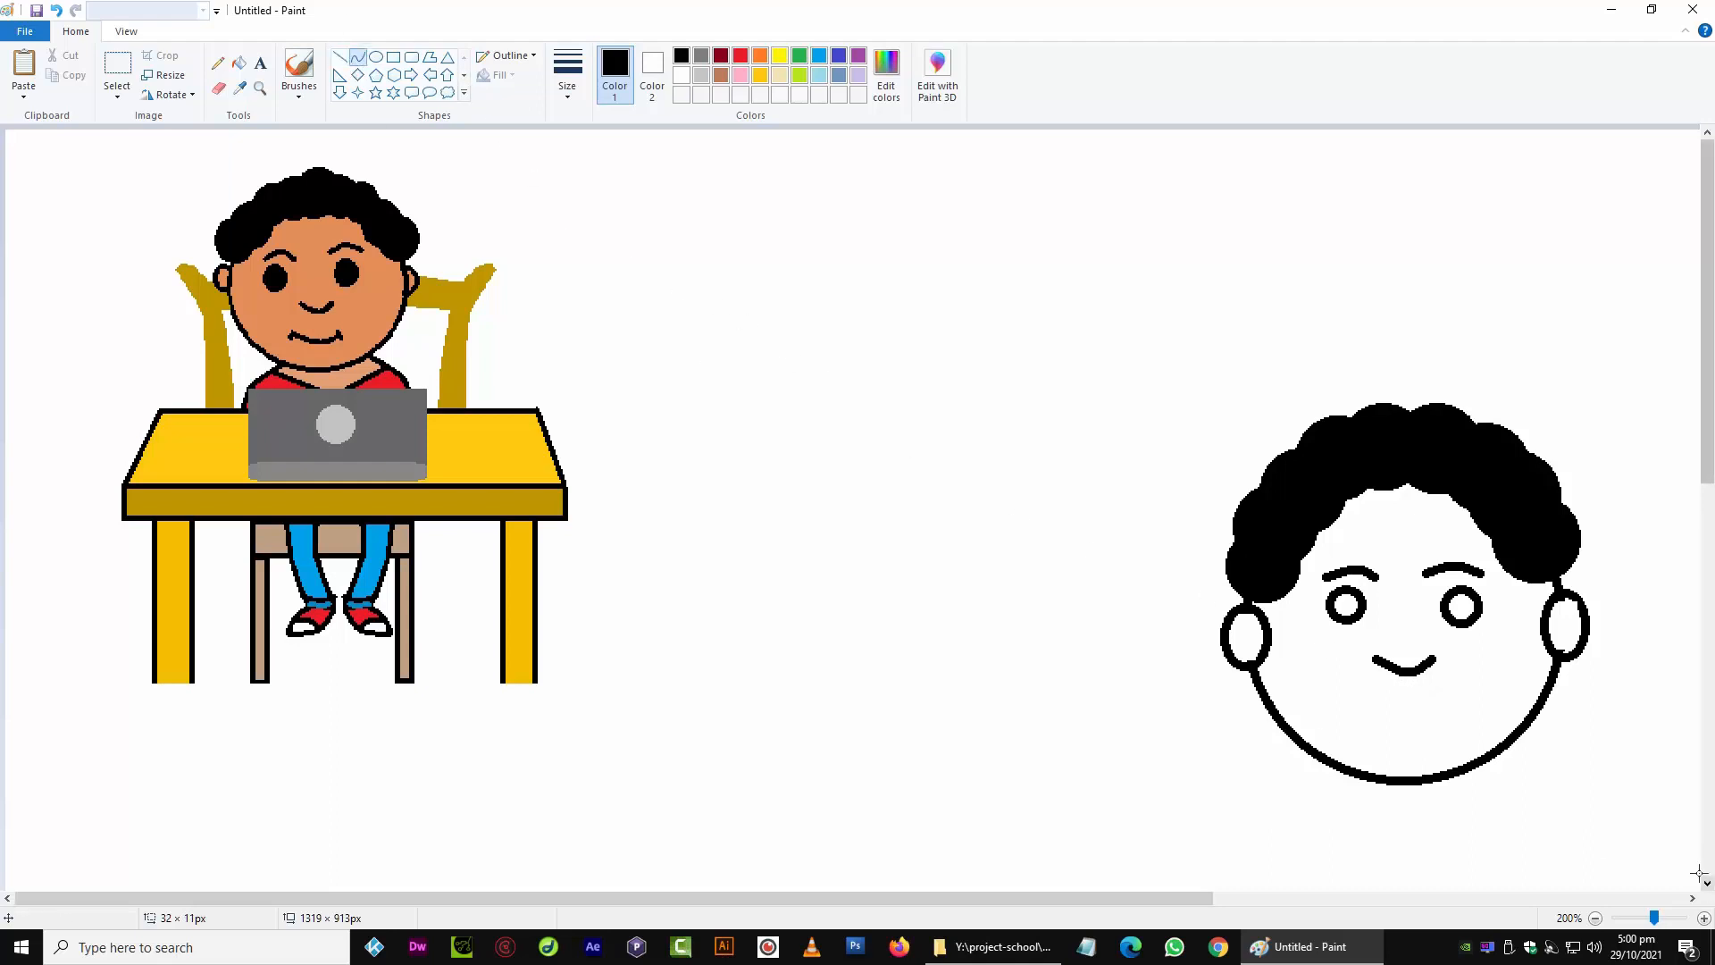
Draw a smiling mouth curve about 49 × 12 px below the nose, with a short line across each corner
mouse_move(1365, 712)
left_mouse_down()
mouse_move(1456, 712)
mouse_move(1410, 735)
mouse_move(1430, 739)
left_mouse_up()
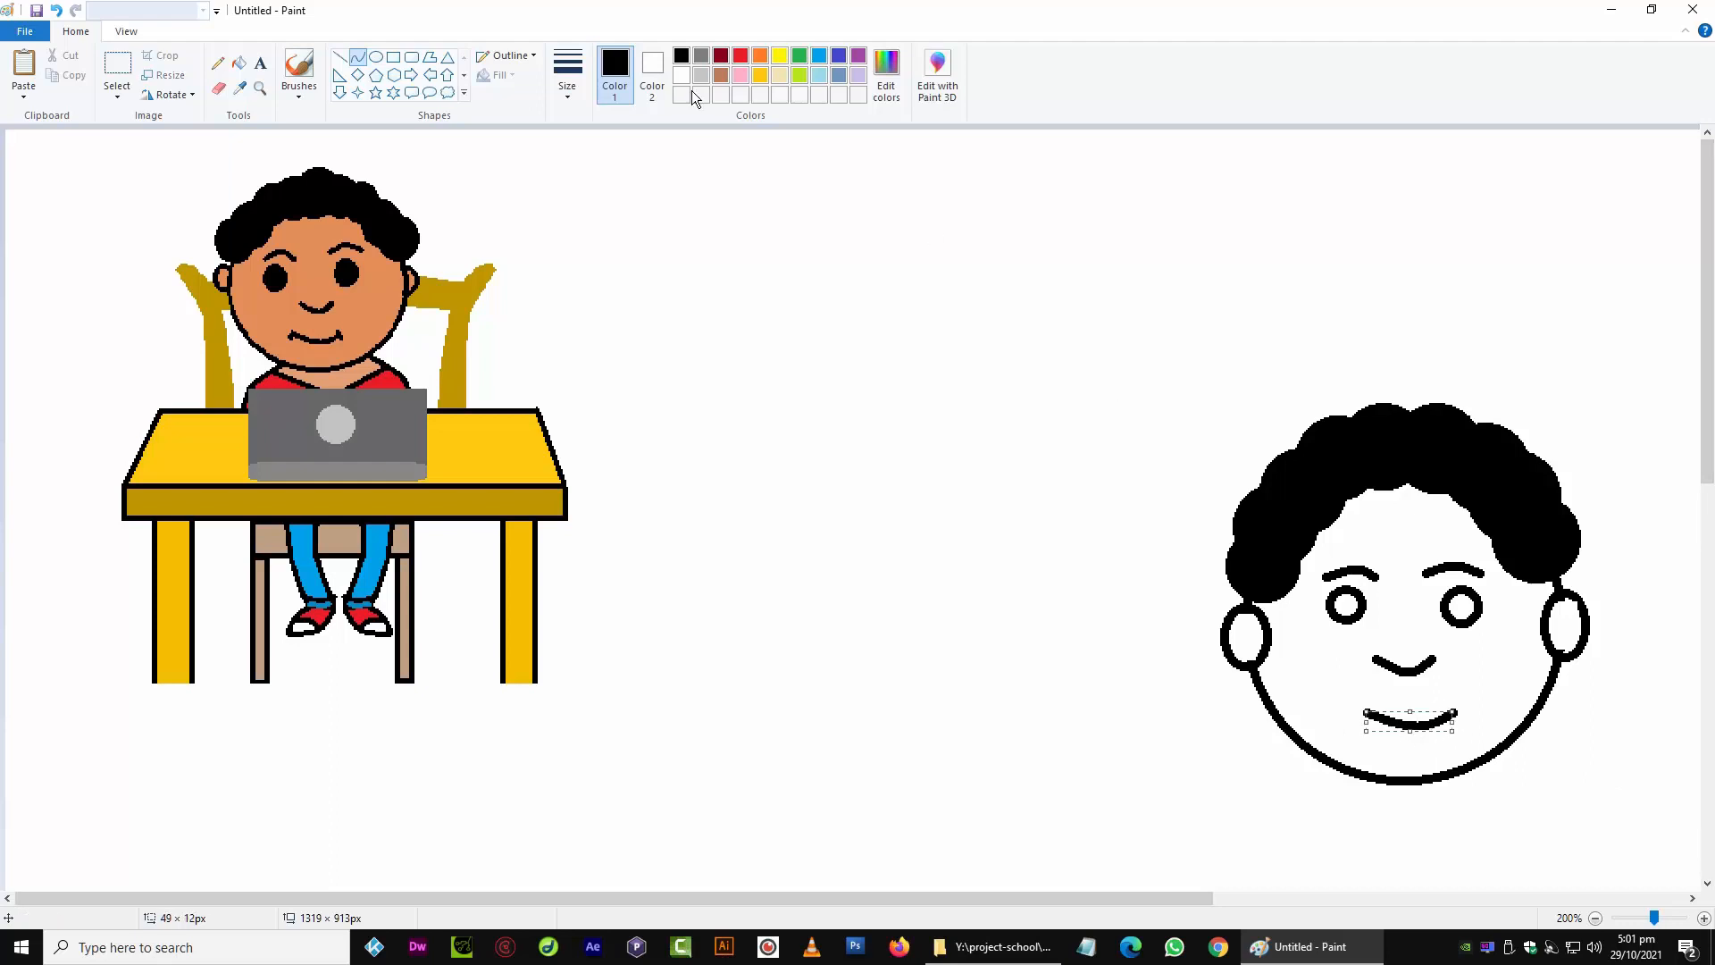
left_click(339, 57)
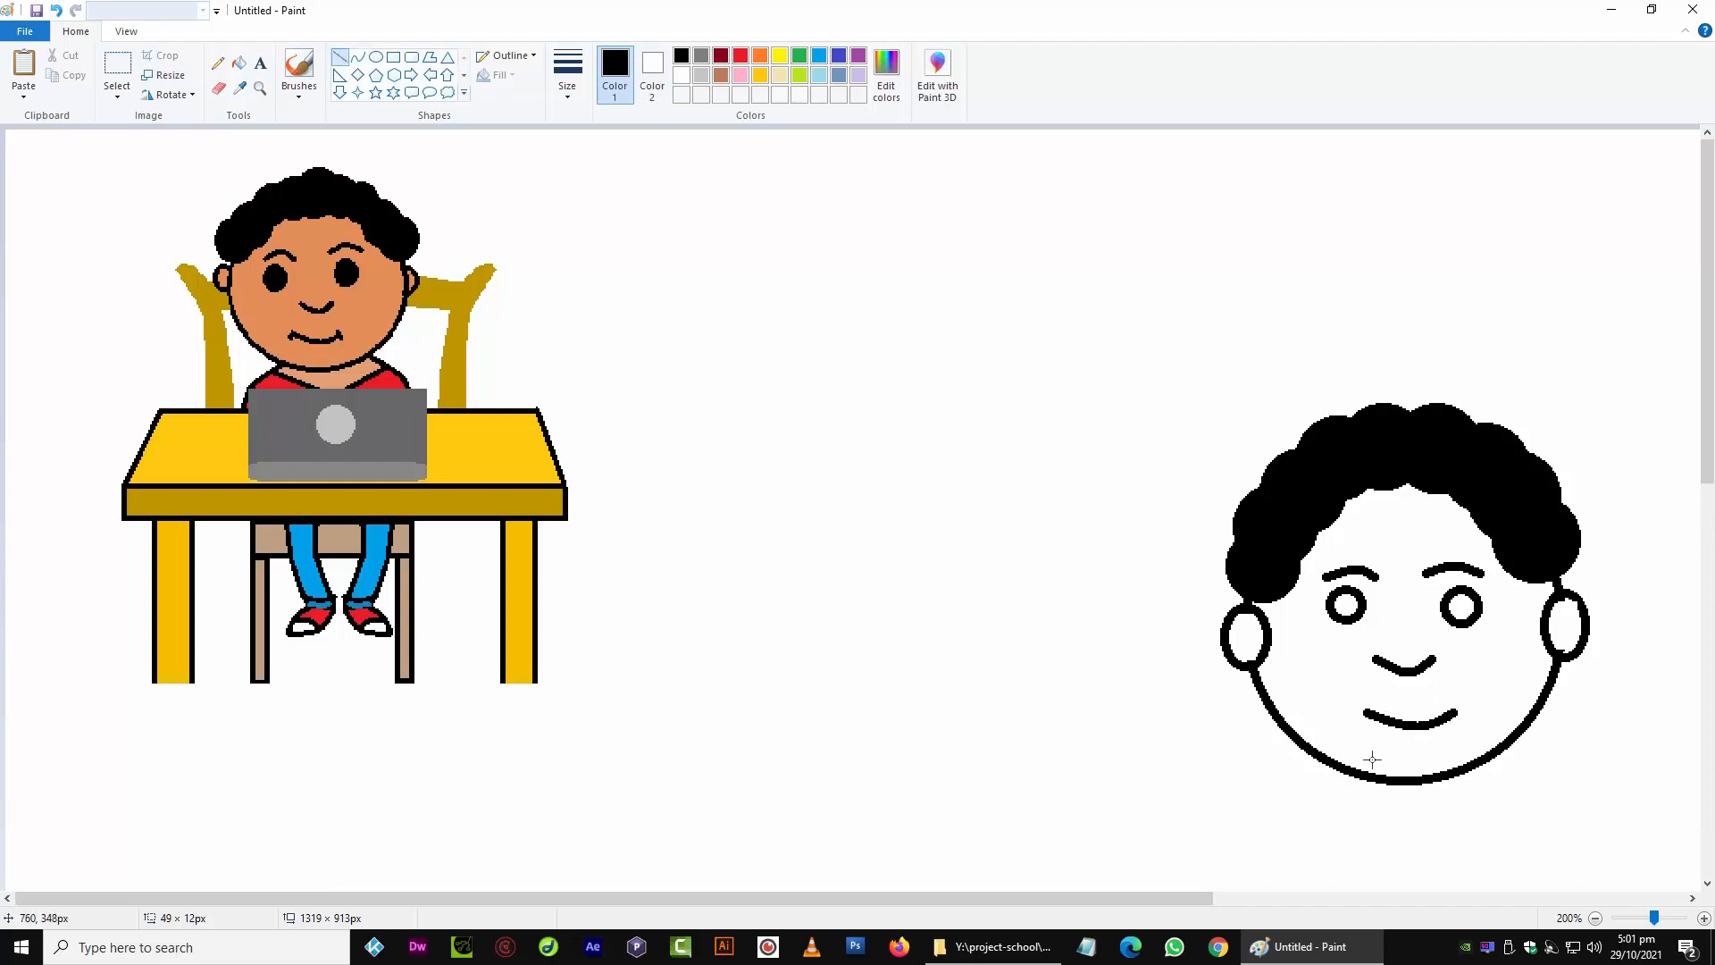
left_click_drag(1366, 715, 1367, 729)
left_click_drag(1449, 702, 1459, 714)
Fill both eye circles with black
left_click(238, 63)
left_click(1347, 607)
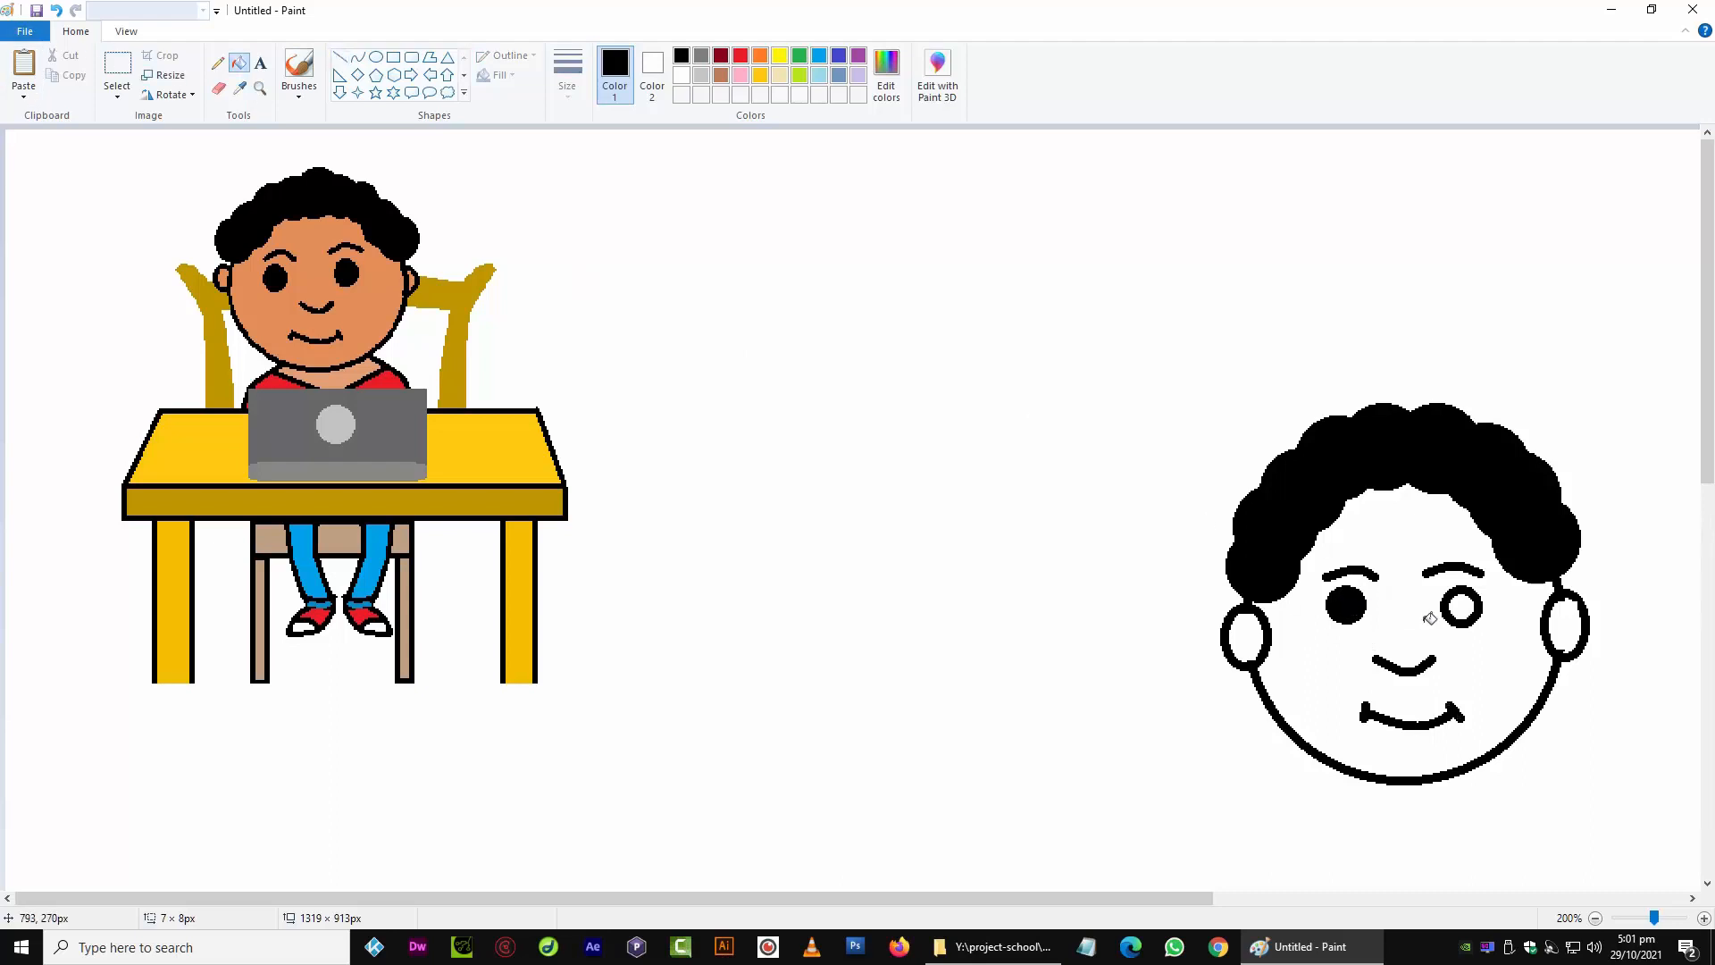
left_click(1461, 609)
Draw a curve about 81 × 77 px, bowed up and outward, from the lower left of the head as the left shoulder
scroll(1375, 789, "down", 2)
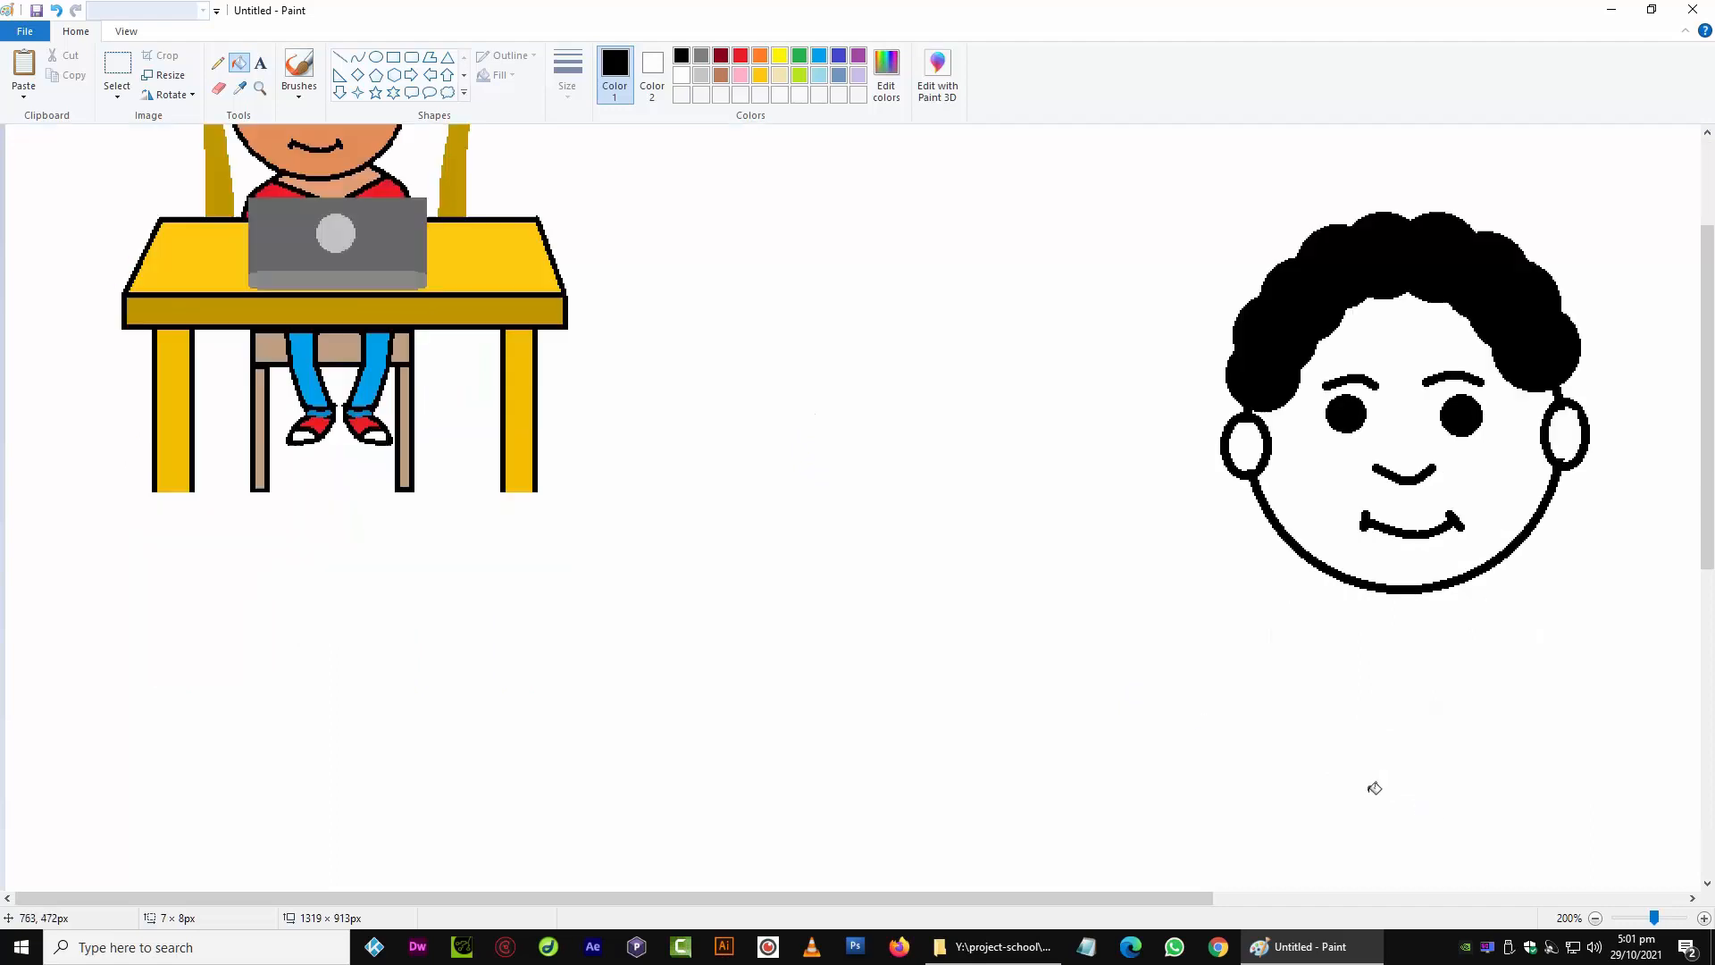
scroll(1375, 789, "up", 2)
scroll(903, 413, "down", 3)
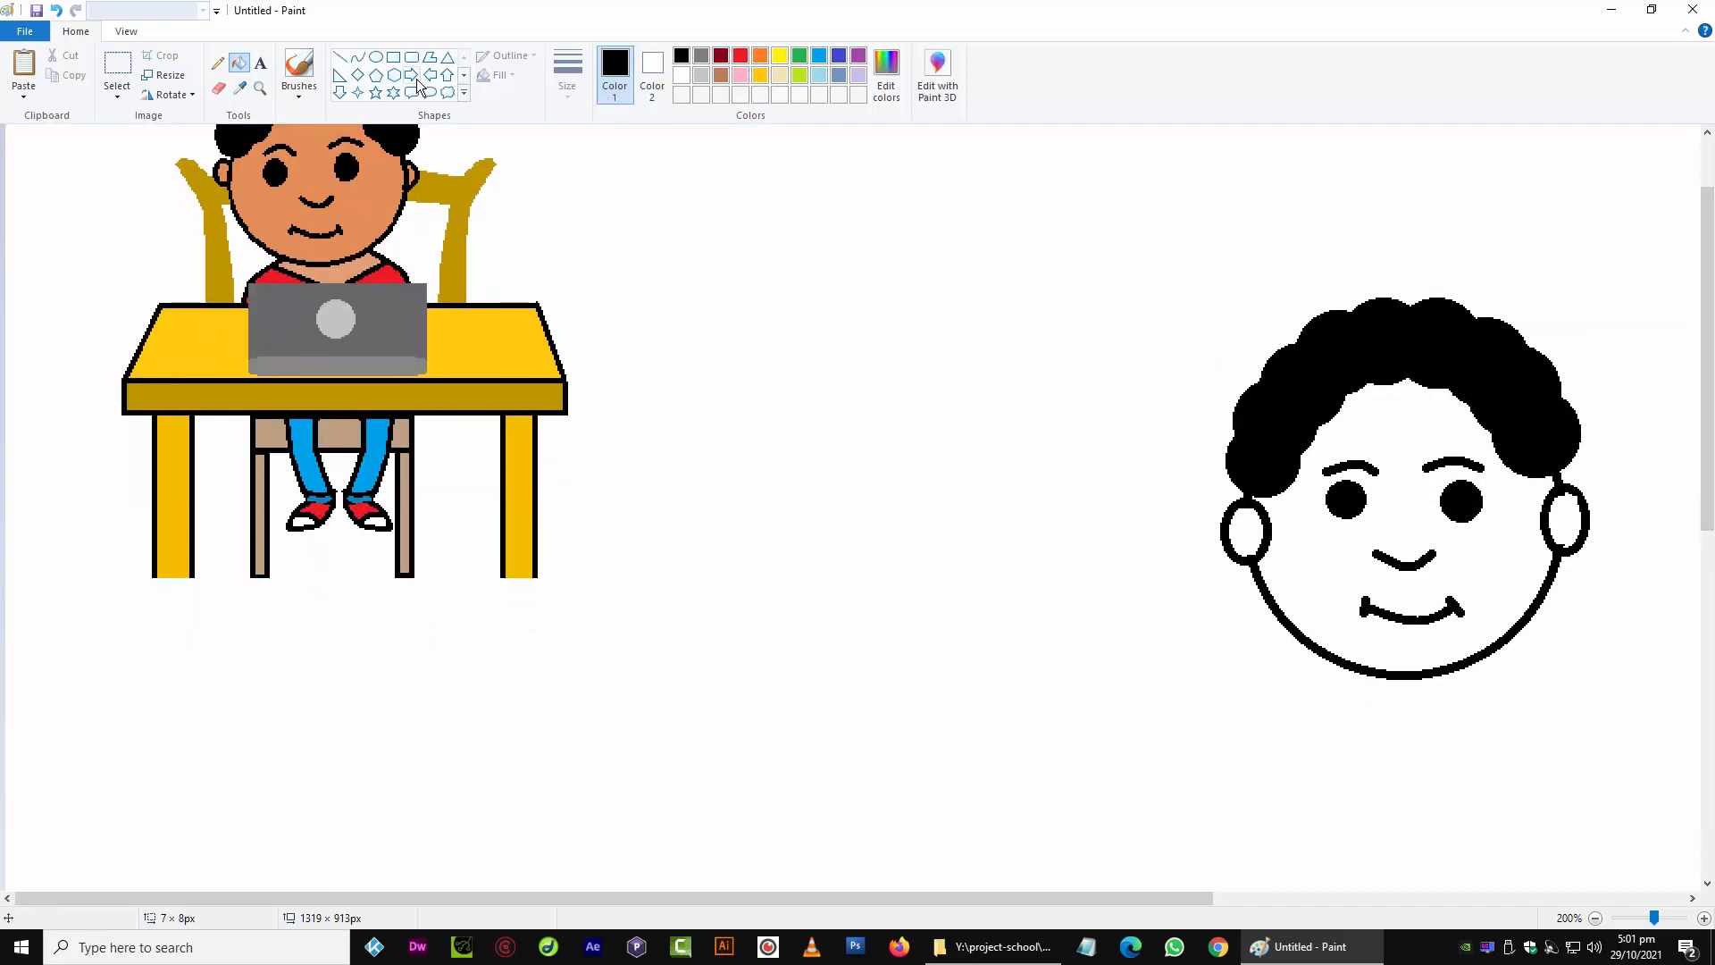
left_click(357, 57)
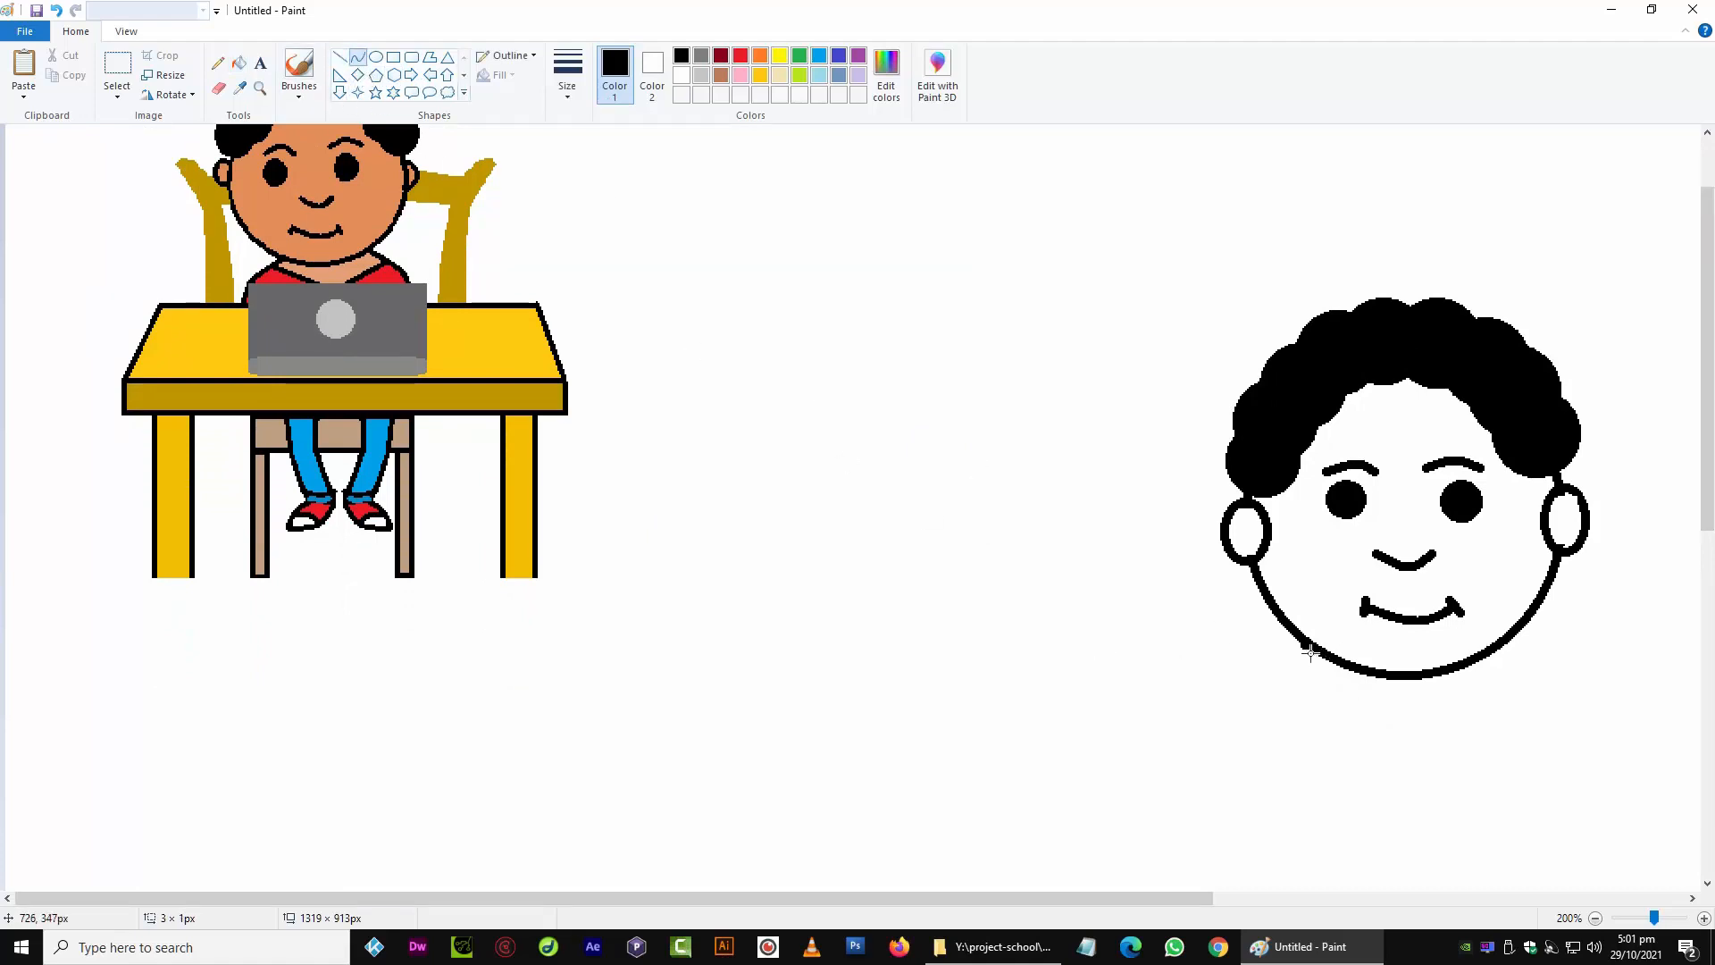
left_click_drag(1309, 653, 1162, 781)
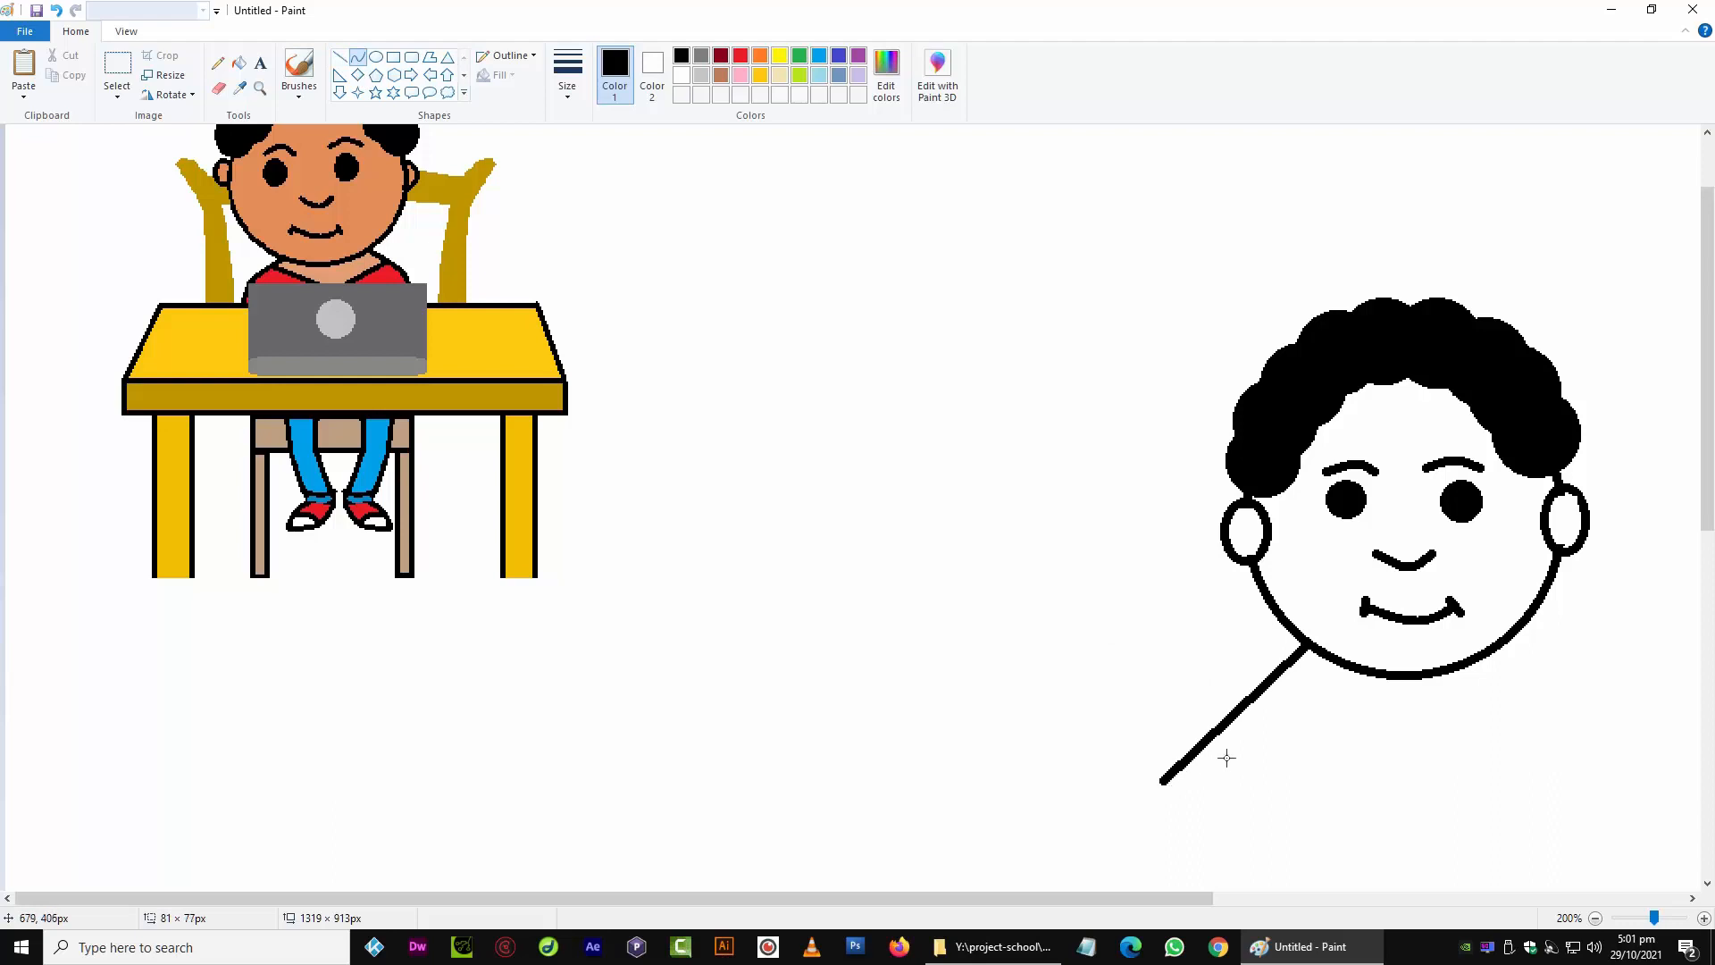
left_click_drag(1235, 735, 1195, 737)
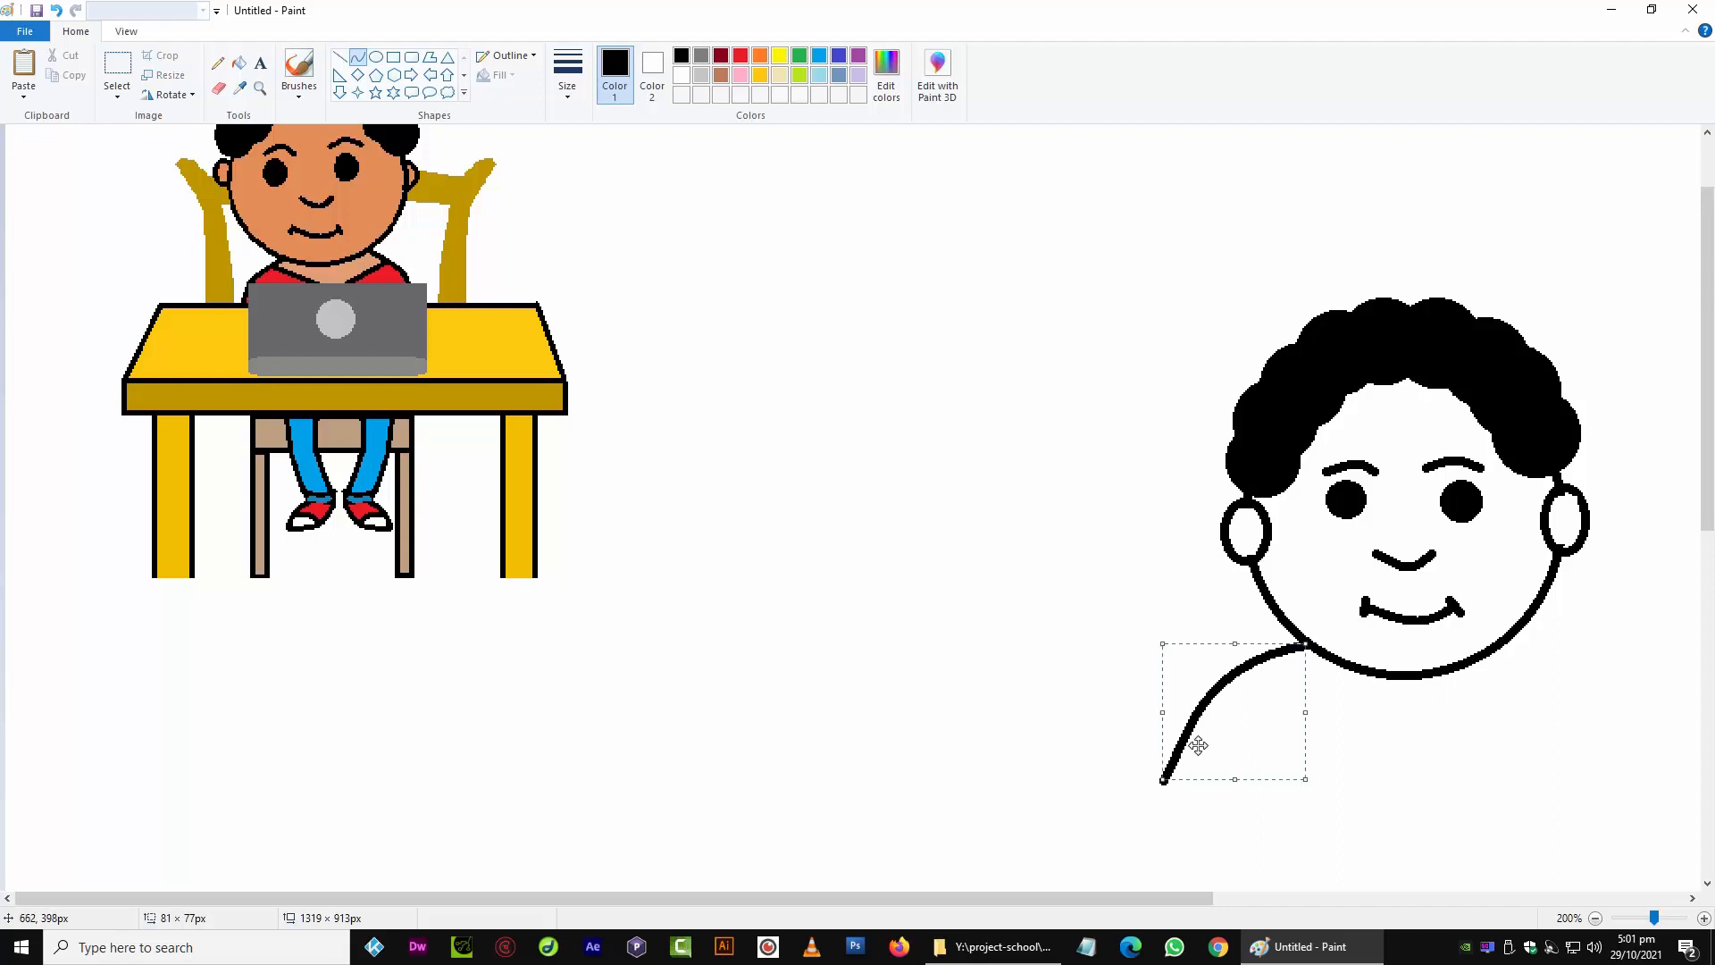
Delete the lower tip of the left shoulder curve and copy the remaining shoulder
left_click(117, 67)
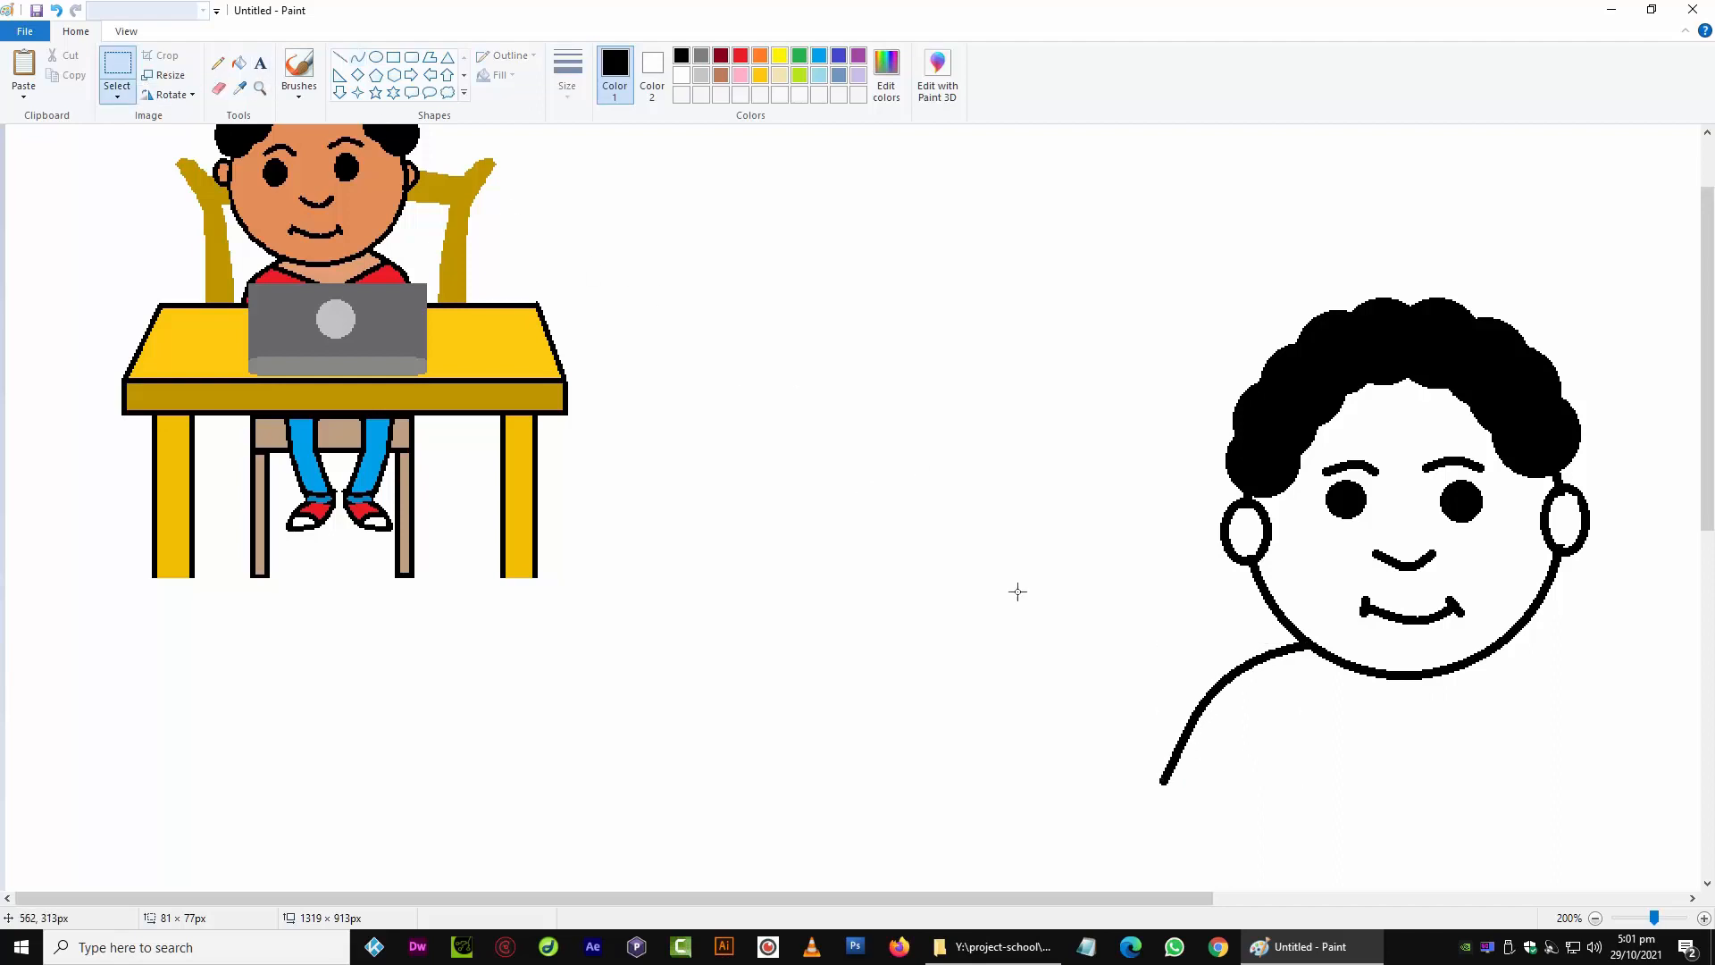
left_click_drag(1117, 749, 1198, 807)
key("Delete")
left_click_drag(1150, 631, 1318, 770)
key("ctrl+c")
key("ctrl+v")
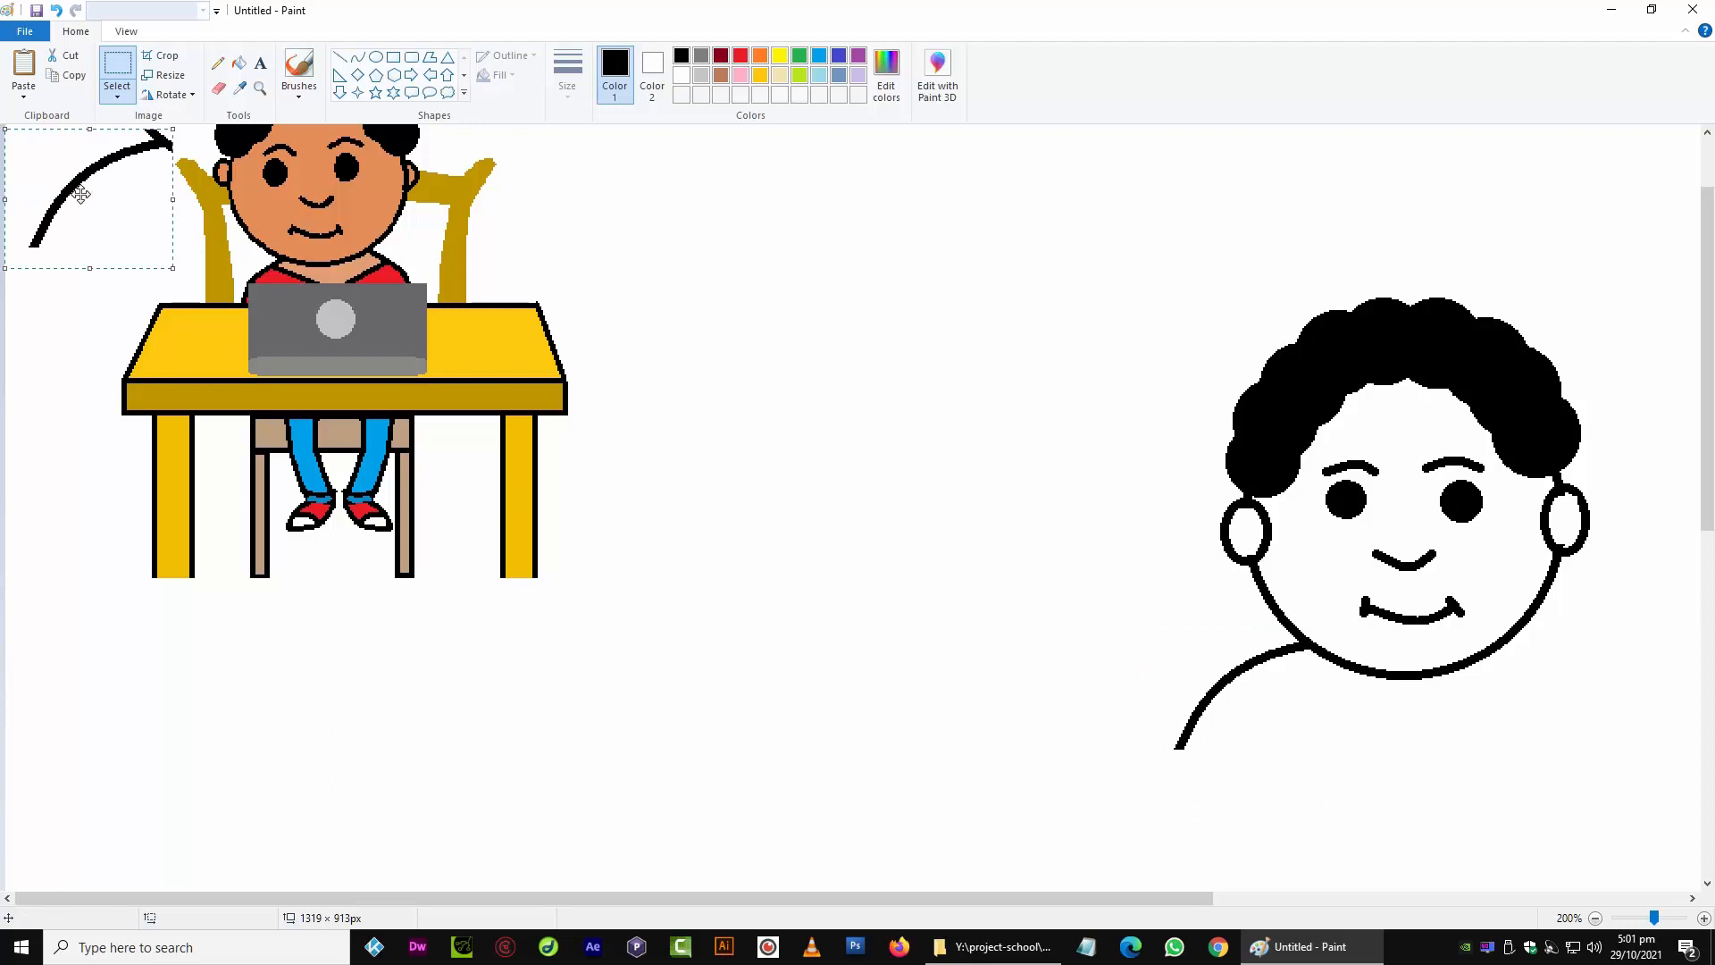
left_click_drag(81, 195, 820, 645)
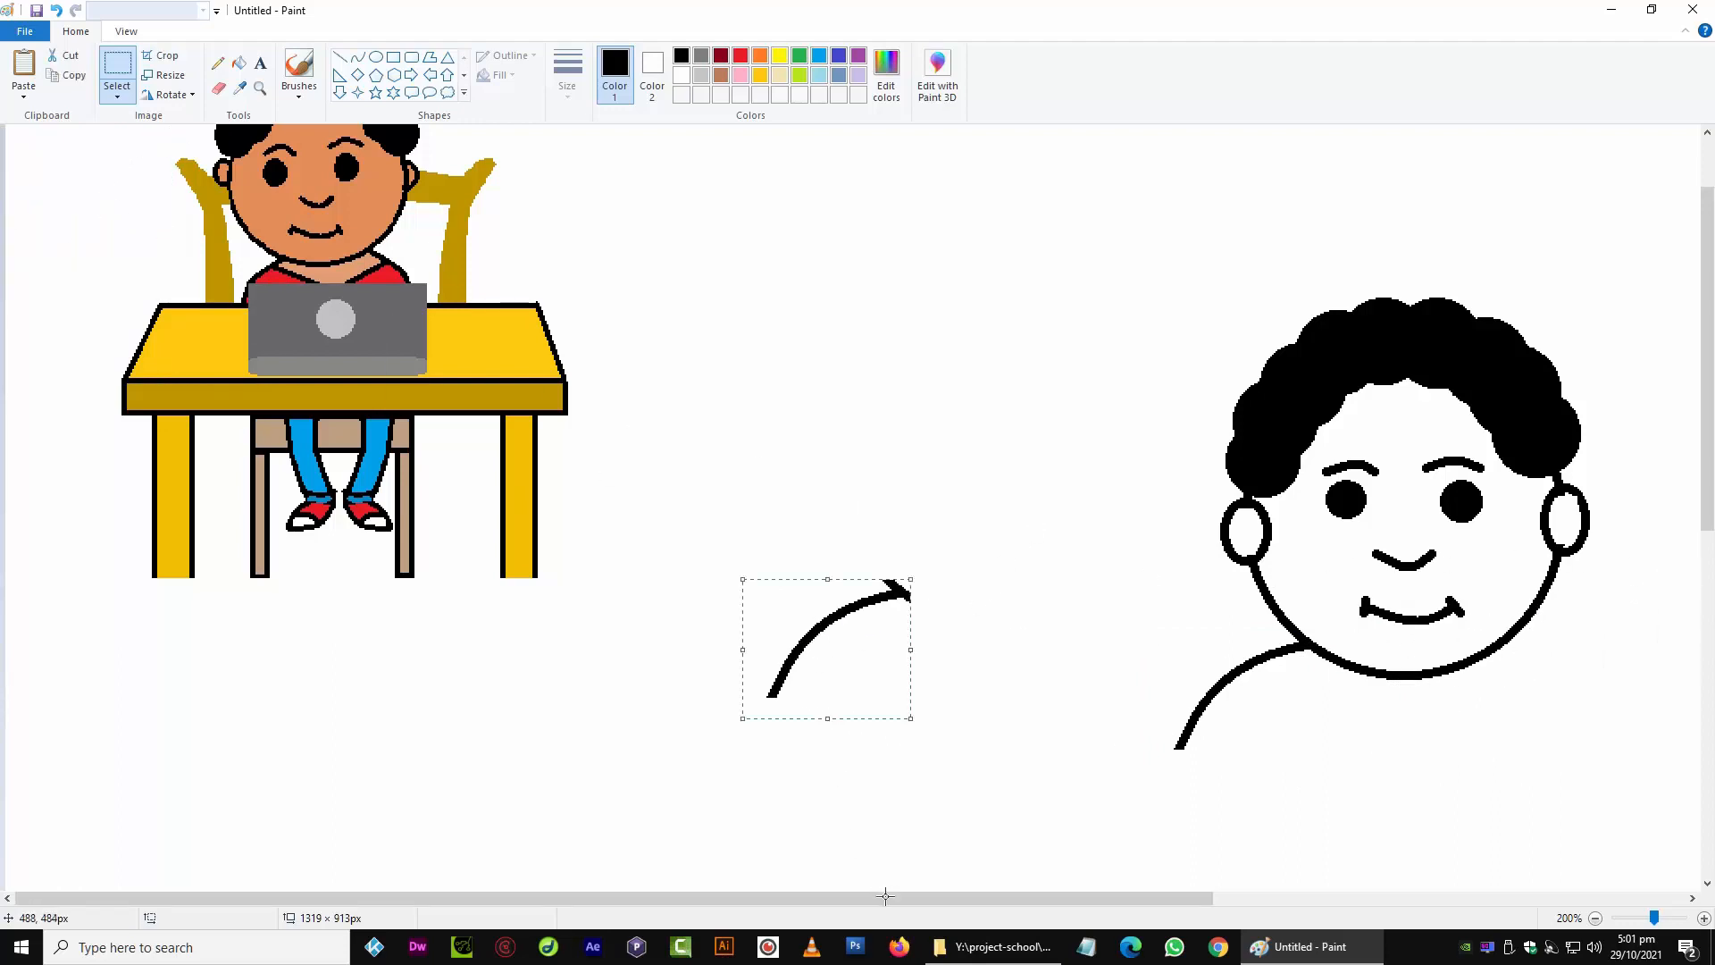
left_click_drag(885, 896, 1053, 898)
left_click_drag(636, 616, 1482, 675)
left_click(172, 99)
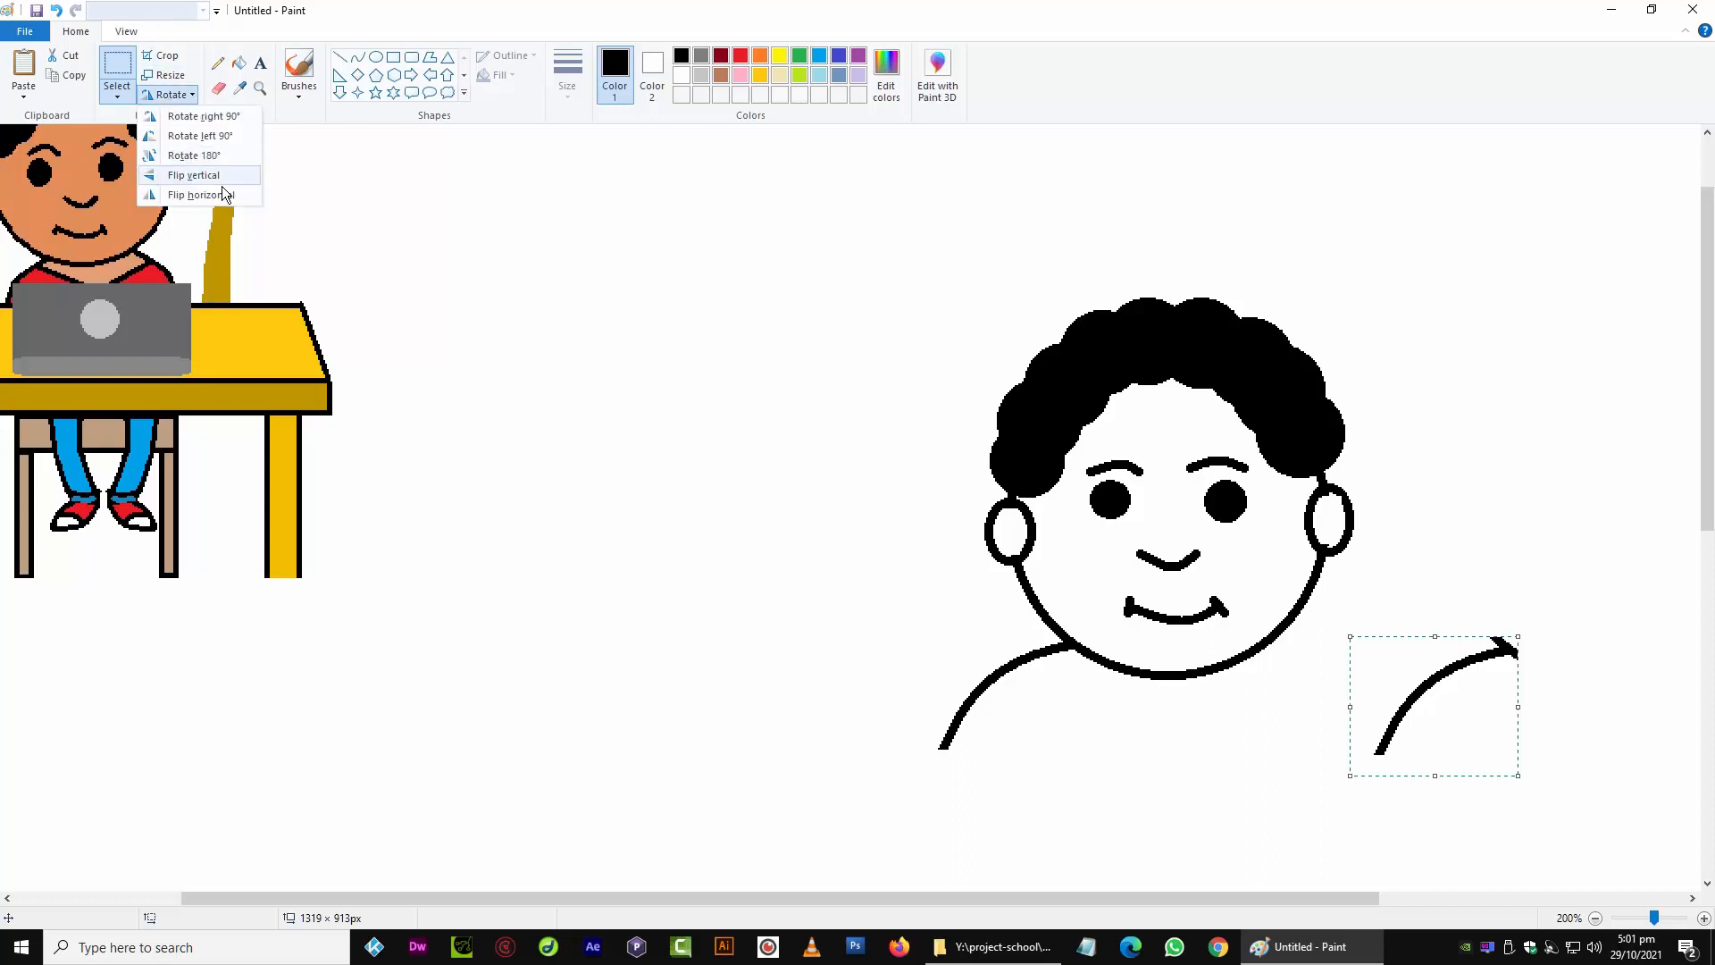
left_click(214, 197)
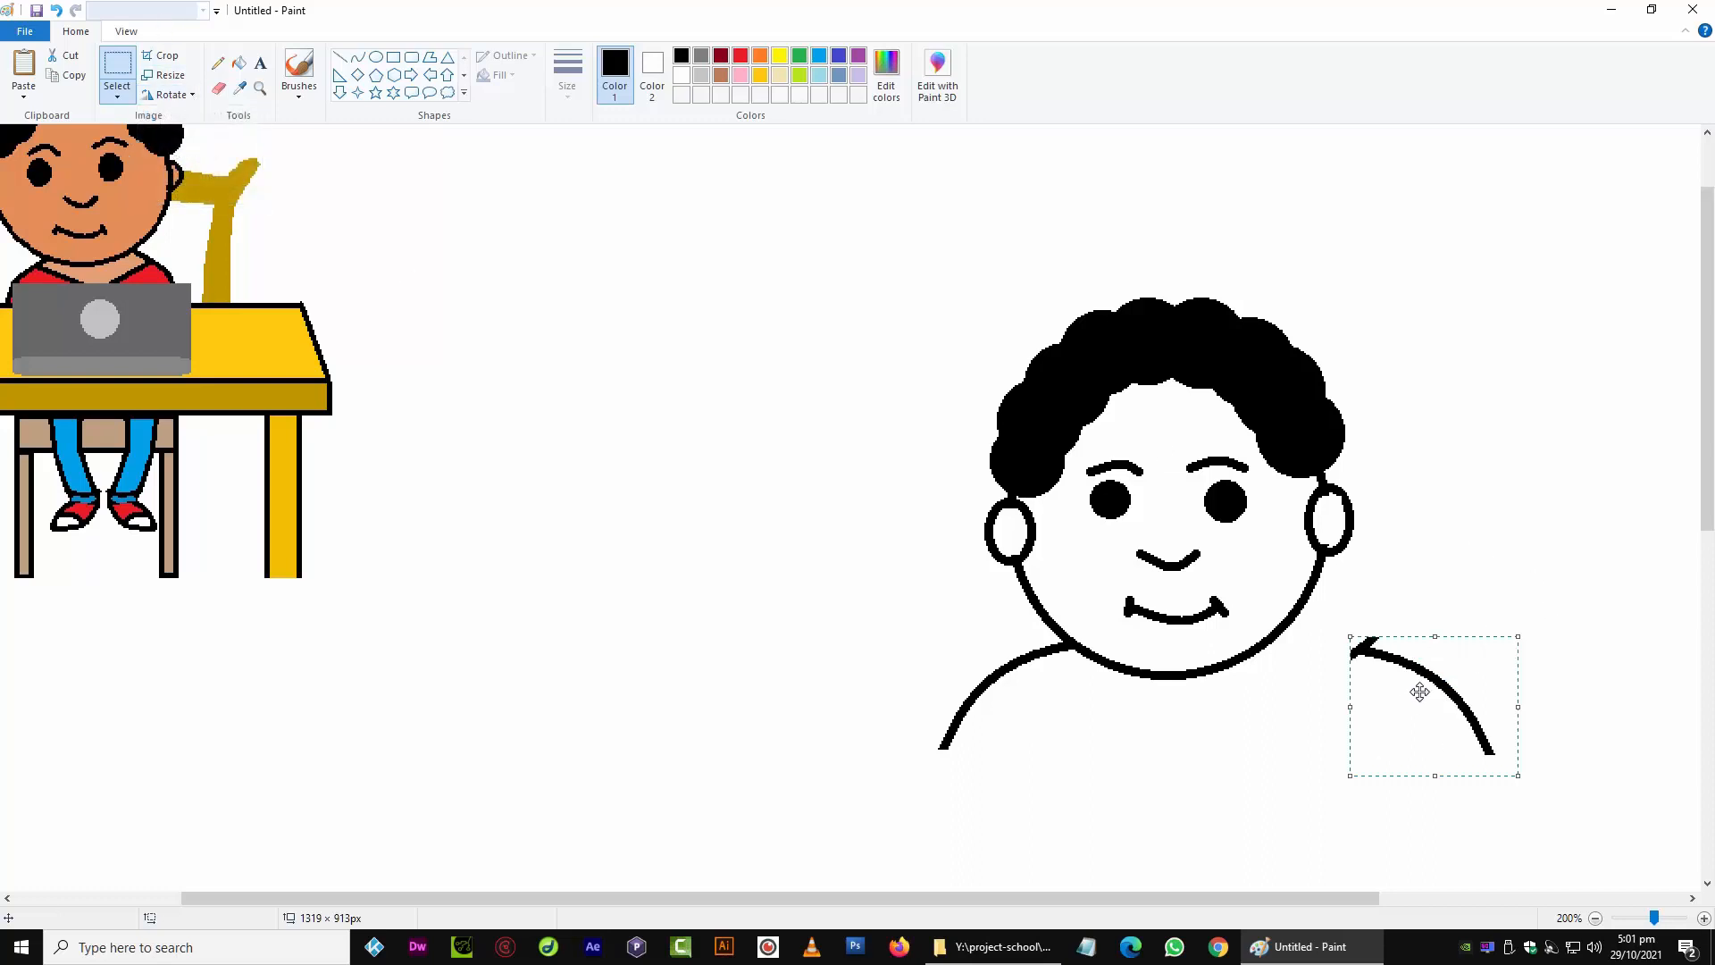
left_click_drag(1416, 688, 1334, 679)
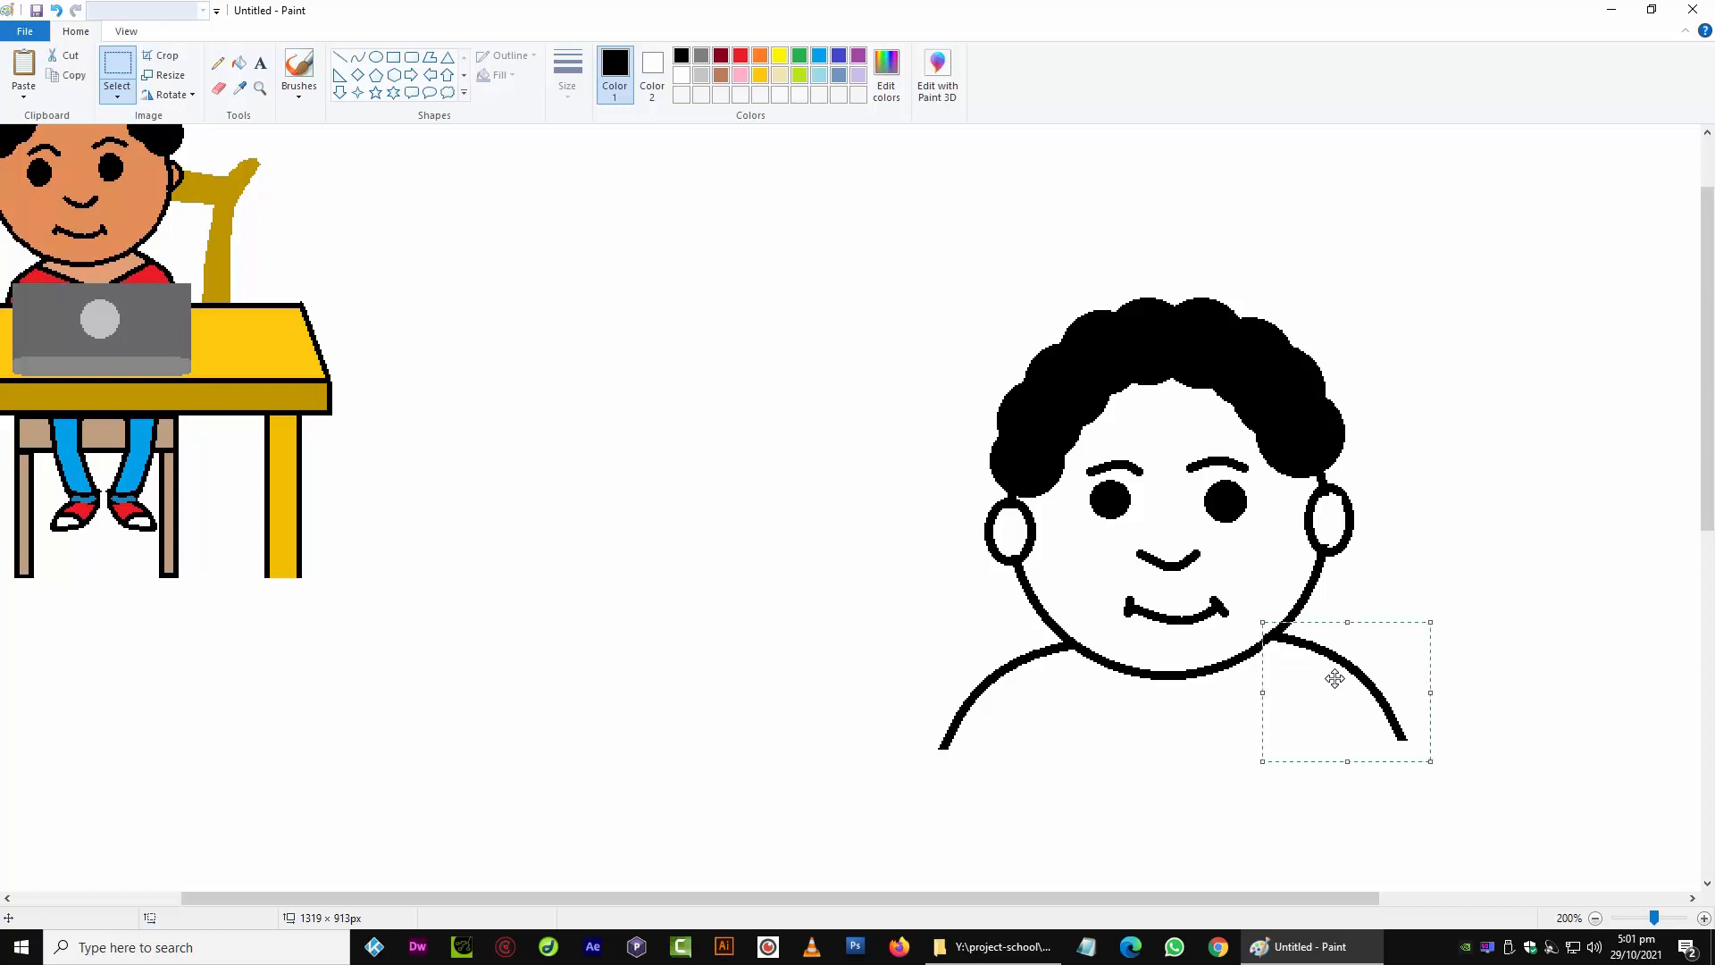
left_click(825, 651)
key("ctrl+z")
Paste the copied shoulder, flip it horizontally and place it against the head's lower right as the right shoulder
key("ctrl+v")
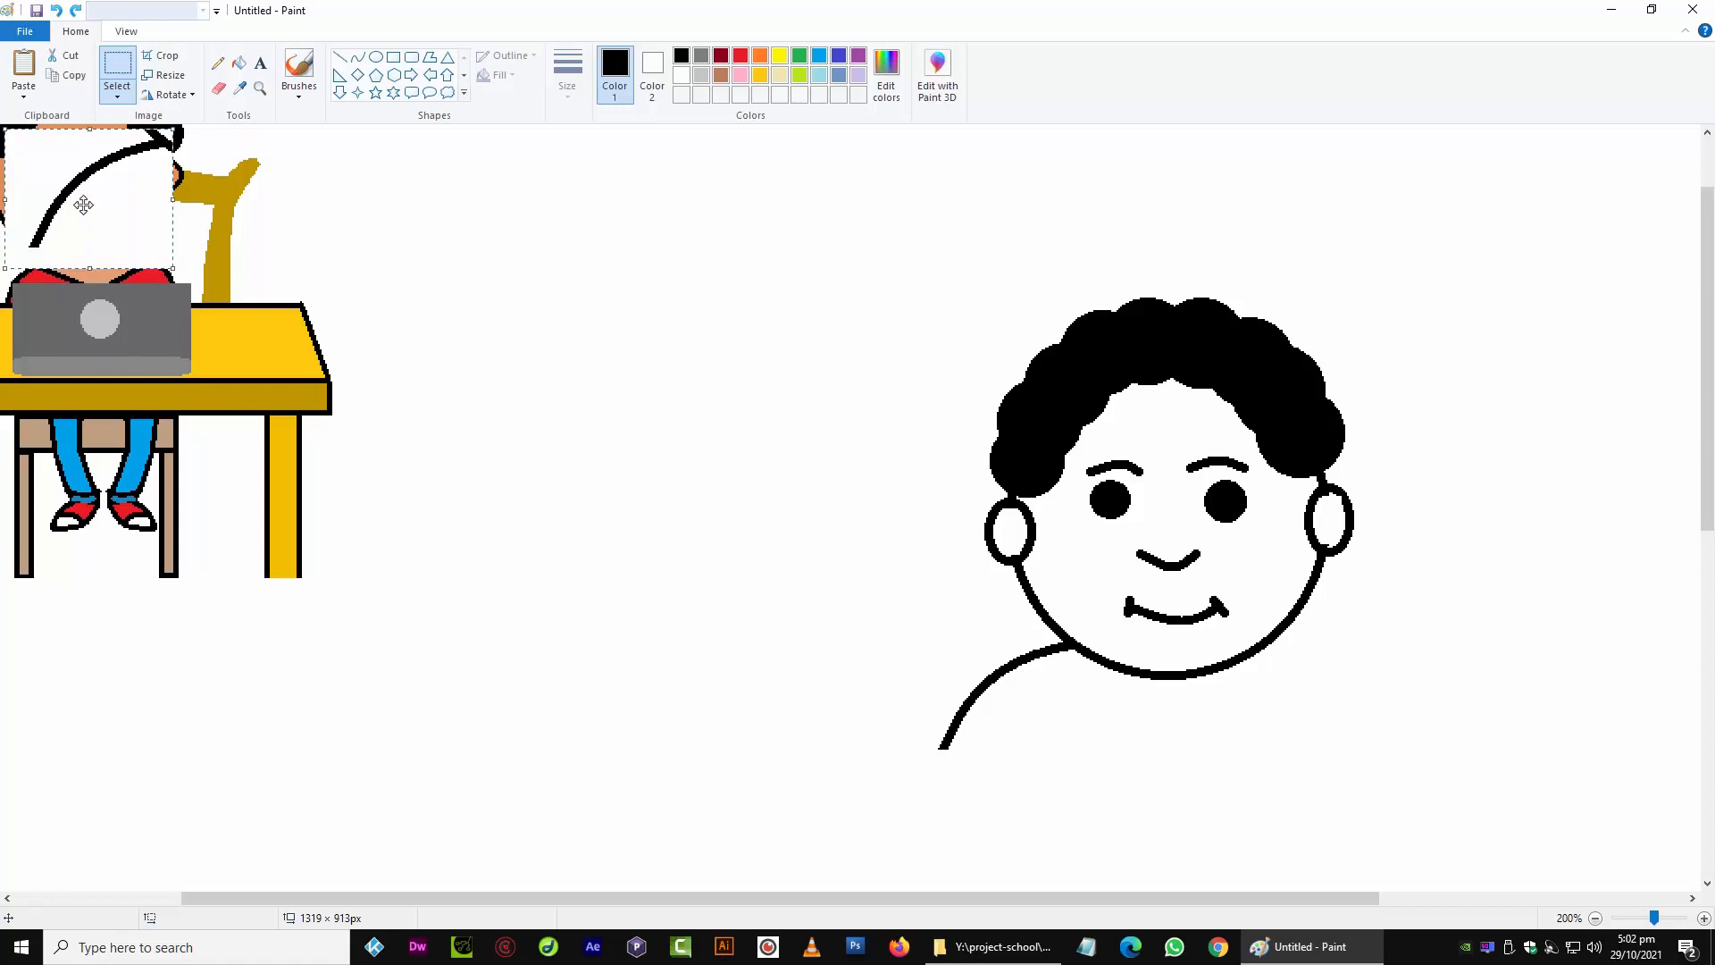
left_click_drag(83, 205, 1367, 700)
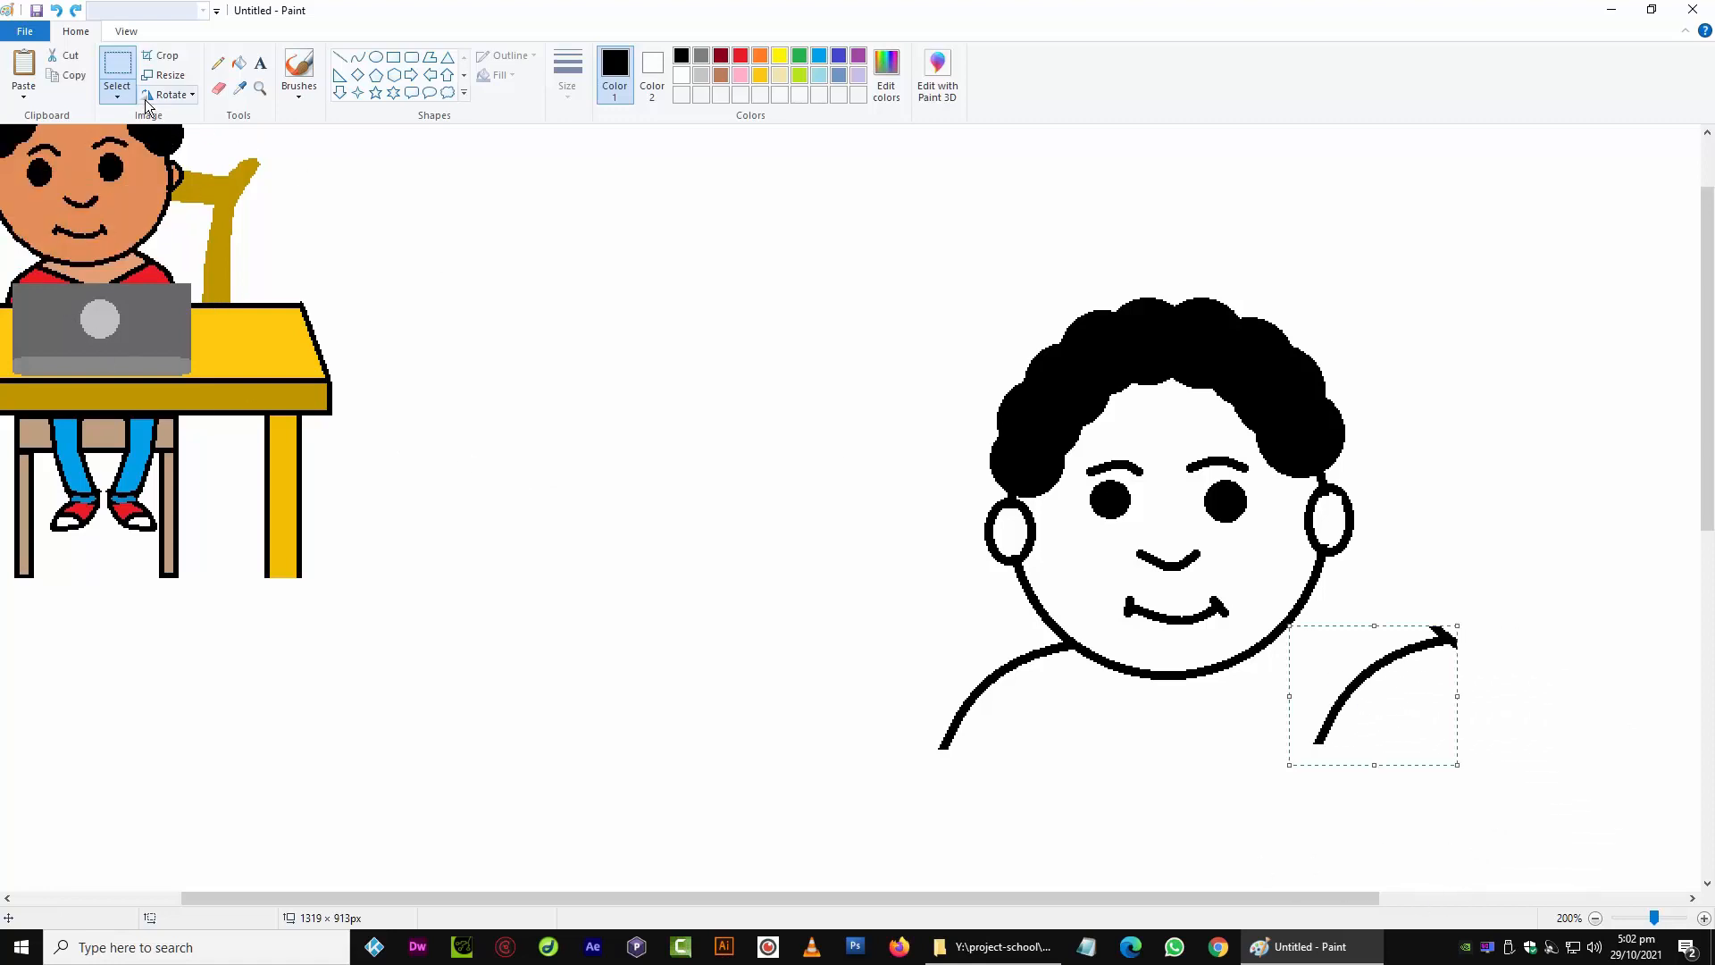
left_click(164, 76)
left_click(259, 87)
left_click(170, 95)
left_click(189, 195)
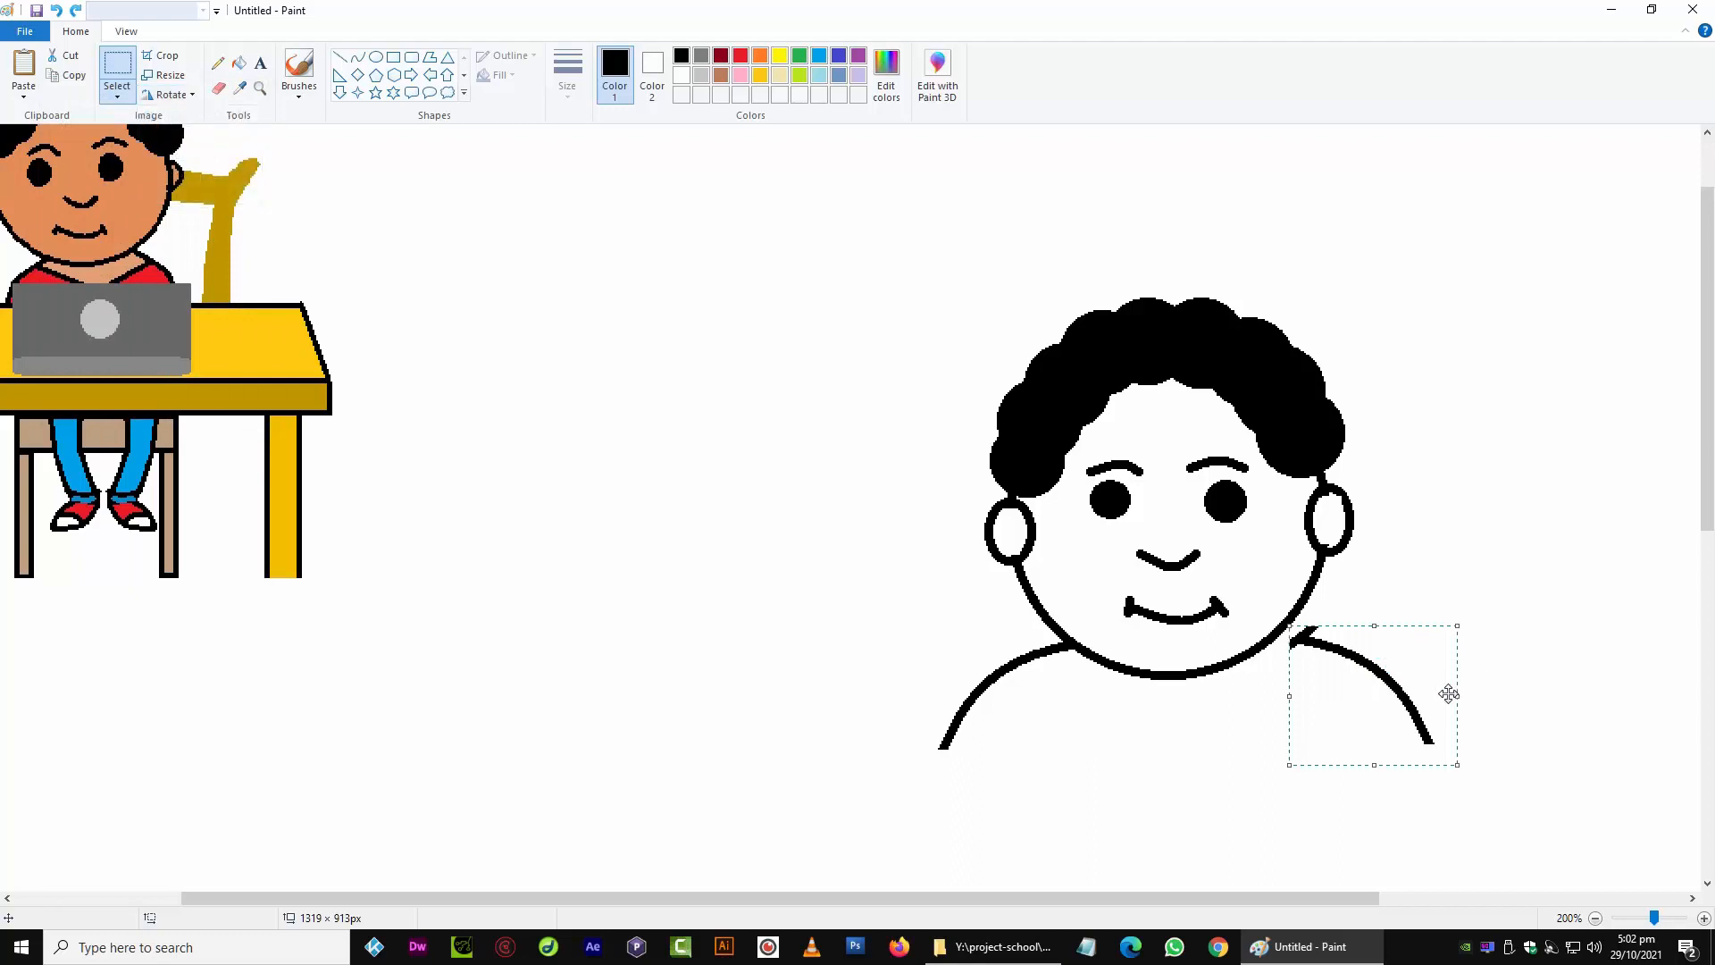
left_click_drag(1398, 711, 1367, 712)
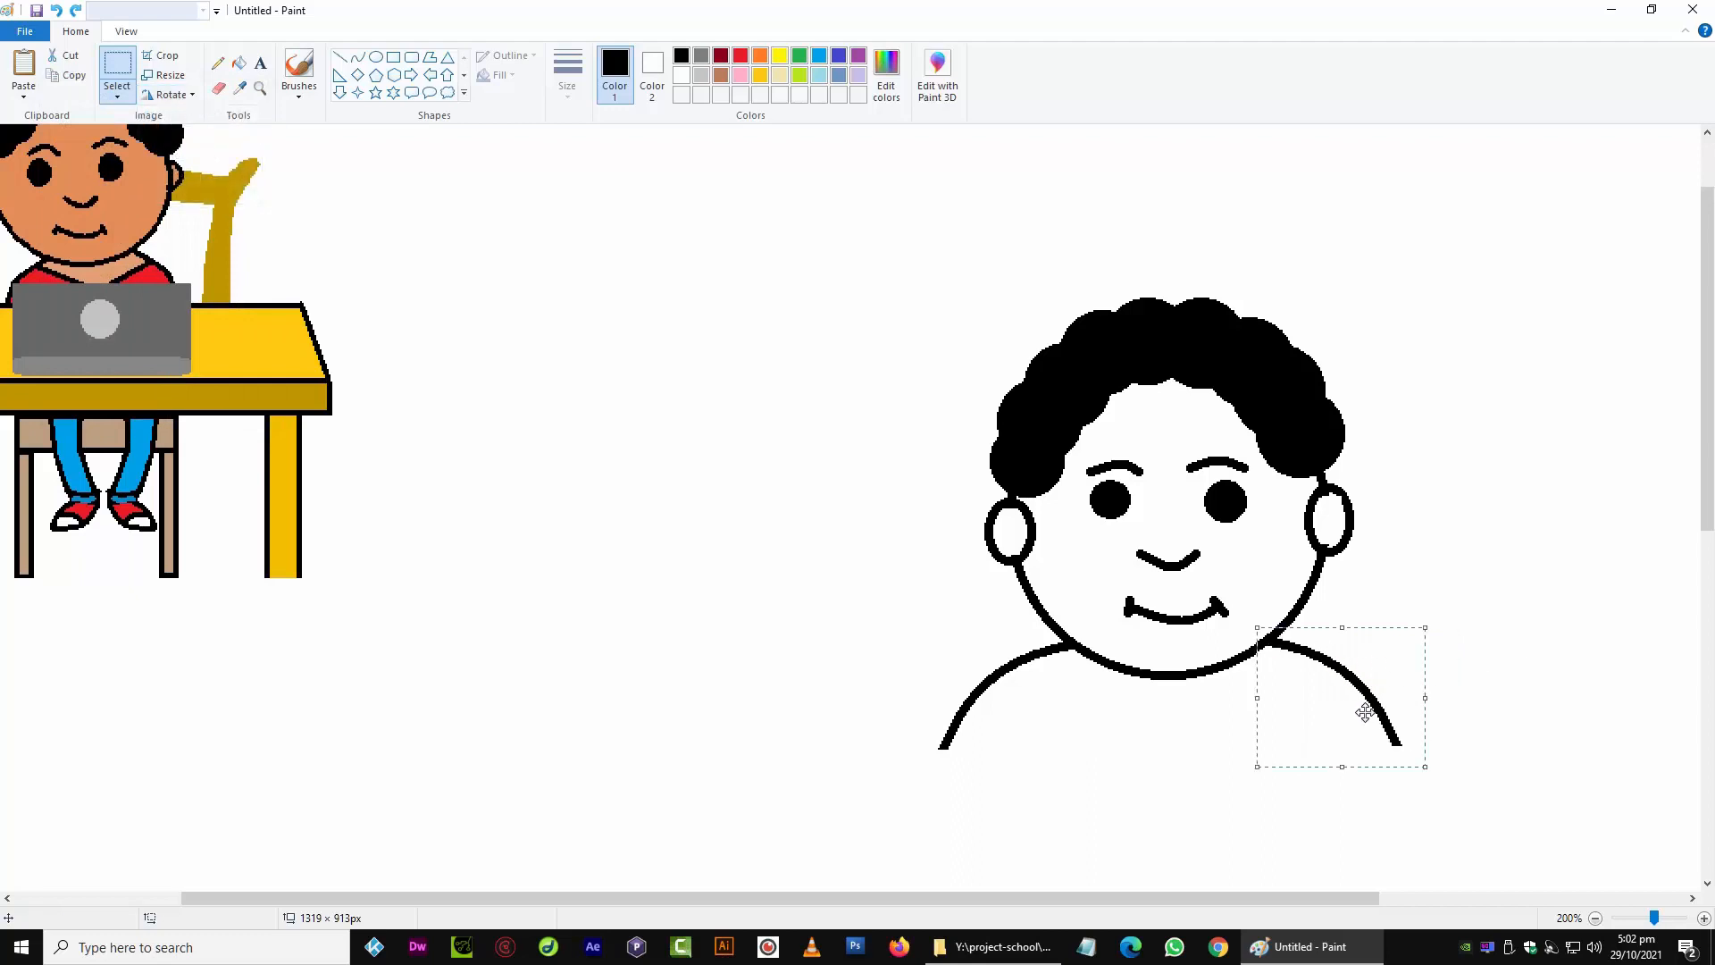
left_click(1511, 610)
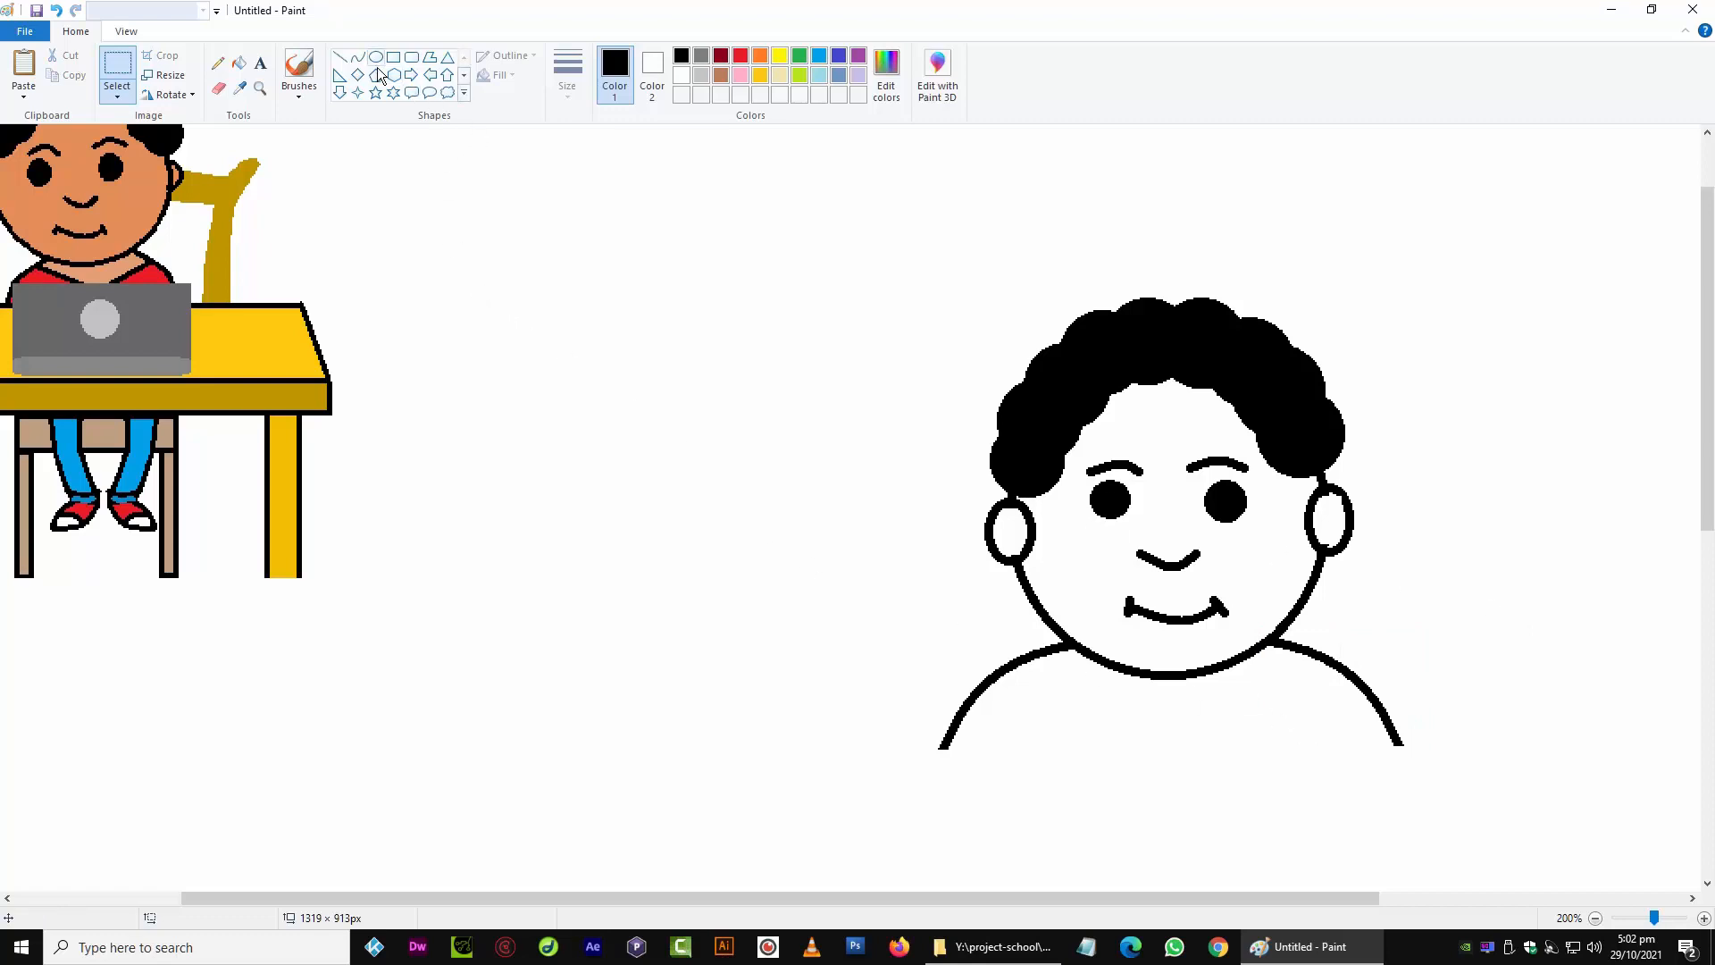
Draw a V-neck collar from two slanted lines, about 82 × 46 px and 89 × 49 px, starting on the shoulders and meeting below the chin
left_click(340, 57)
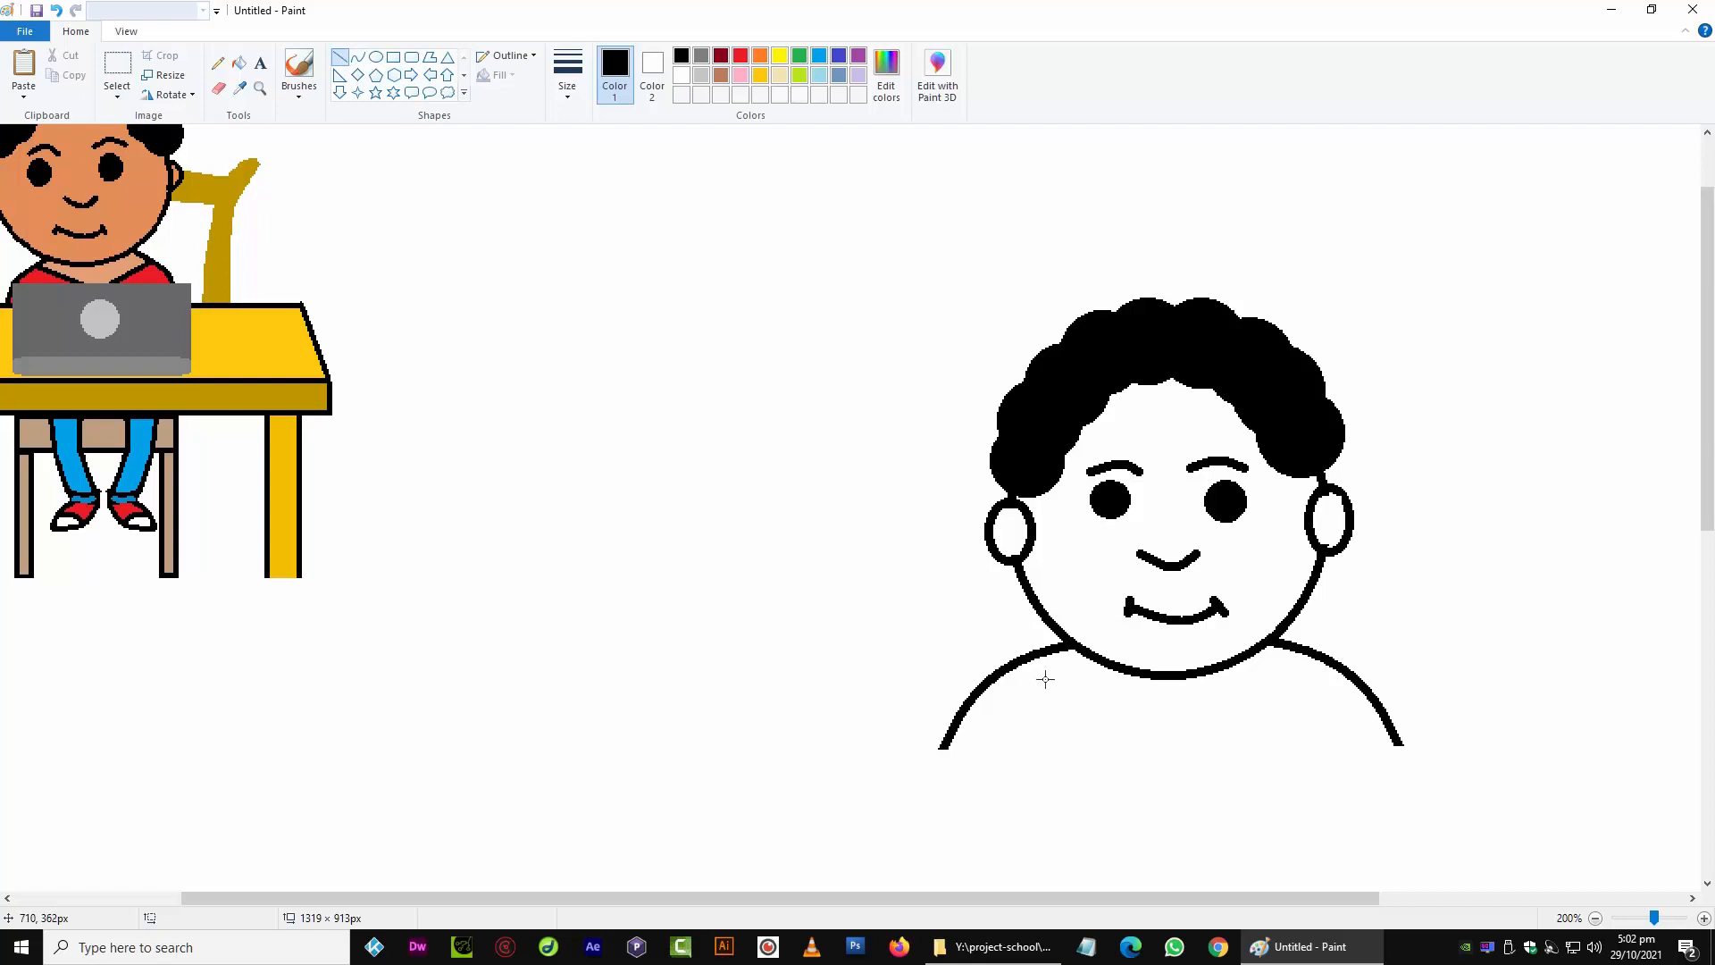
left_click_drag(1022, 661, 1170, 744)
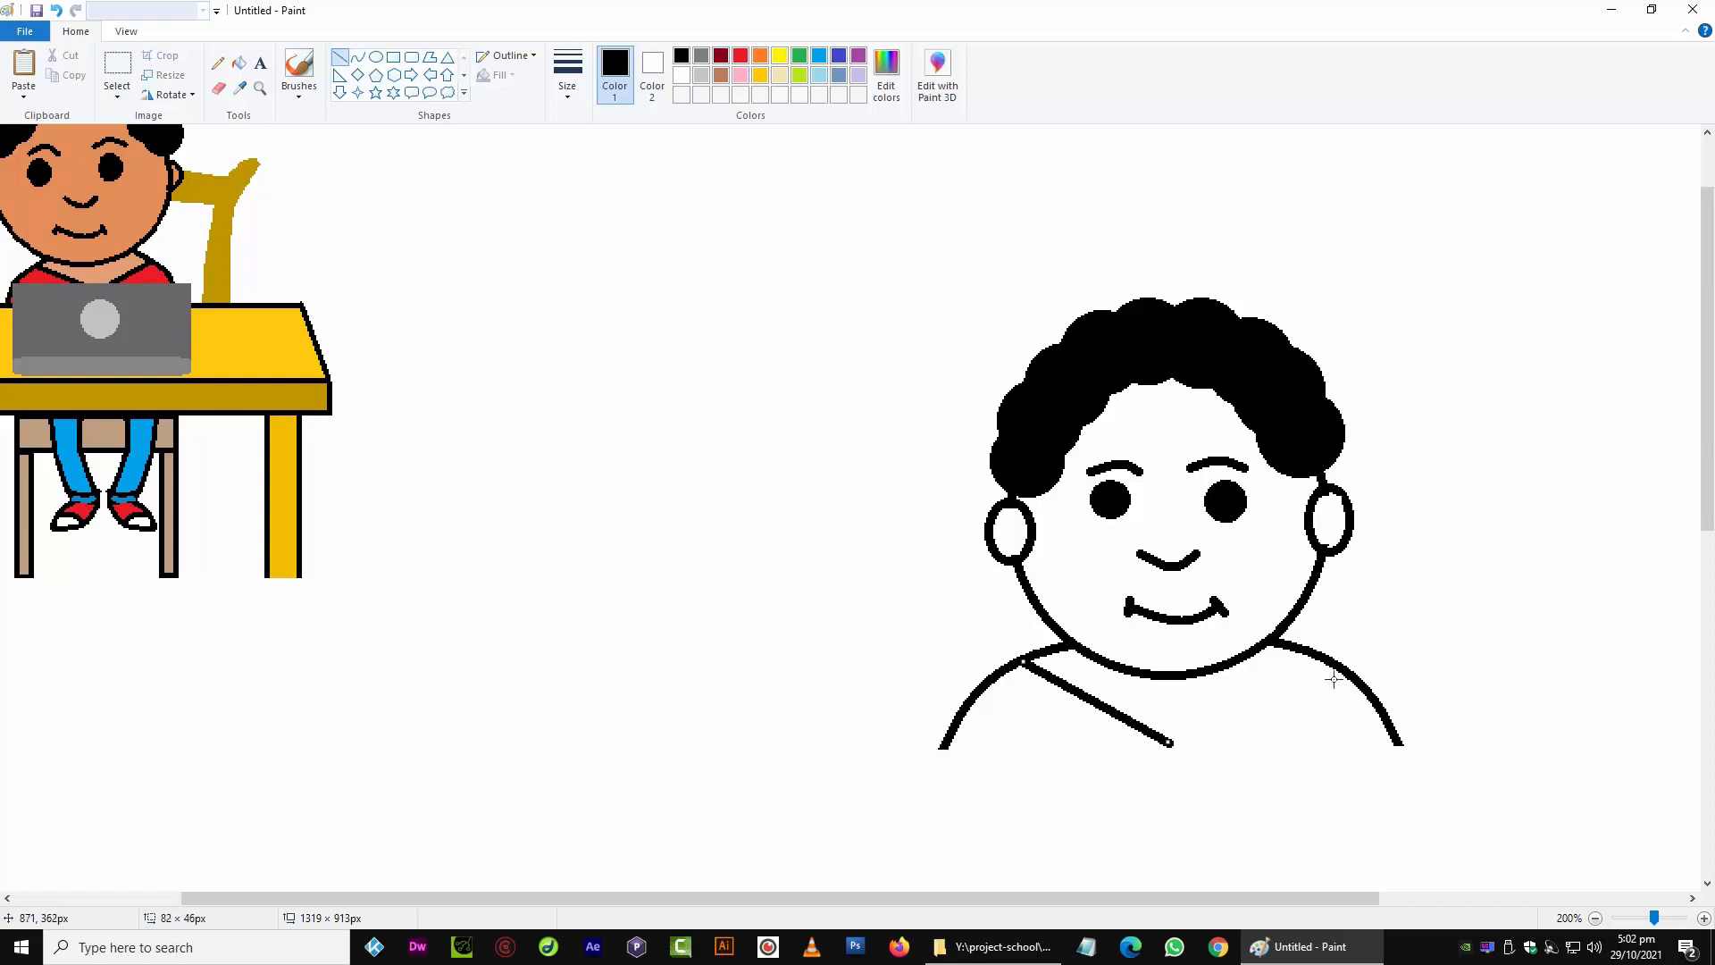
left_click_drag(1323, 660, 1174, 751)
left_click(811, 708)
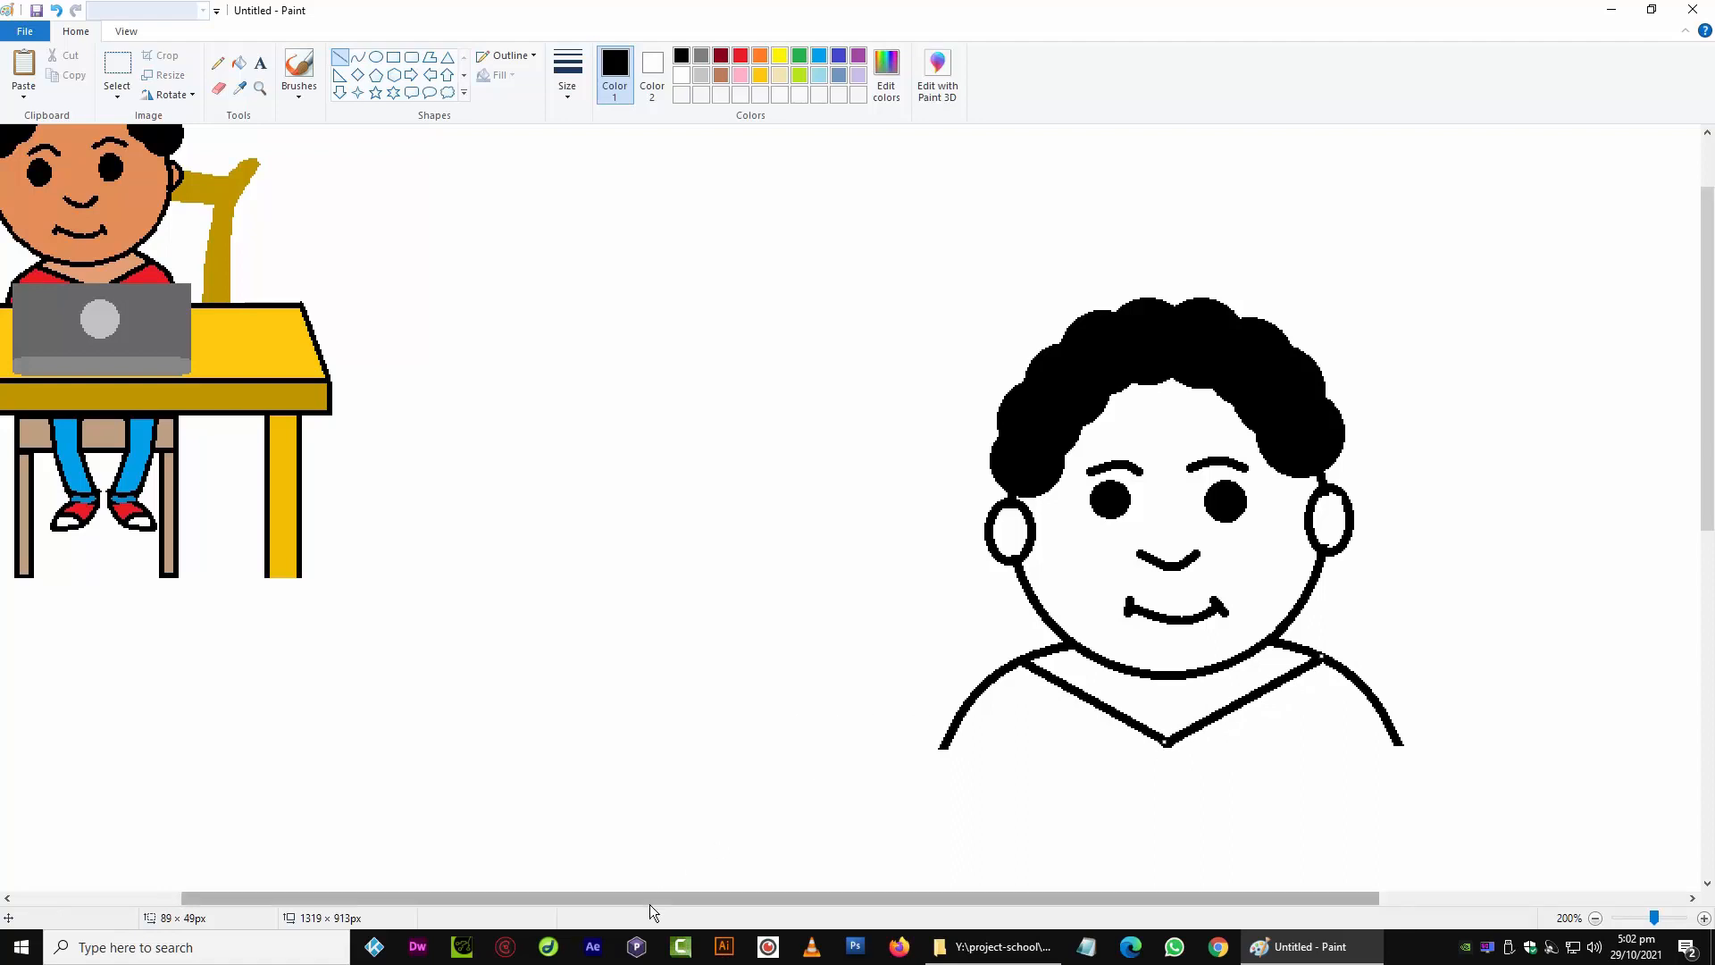
Draw a horizontal line about 388 px long under the shoulders as the back edge of the tabletop
left_click_drag(650, 898, 617, 859)
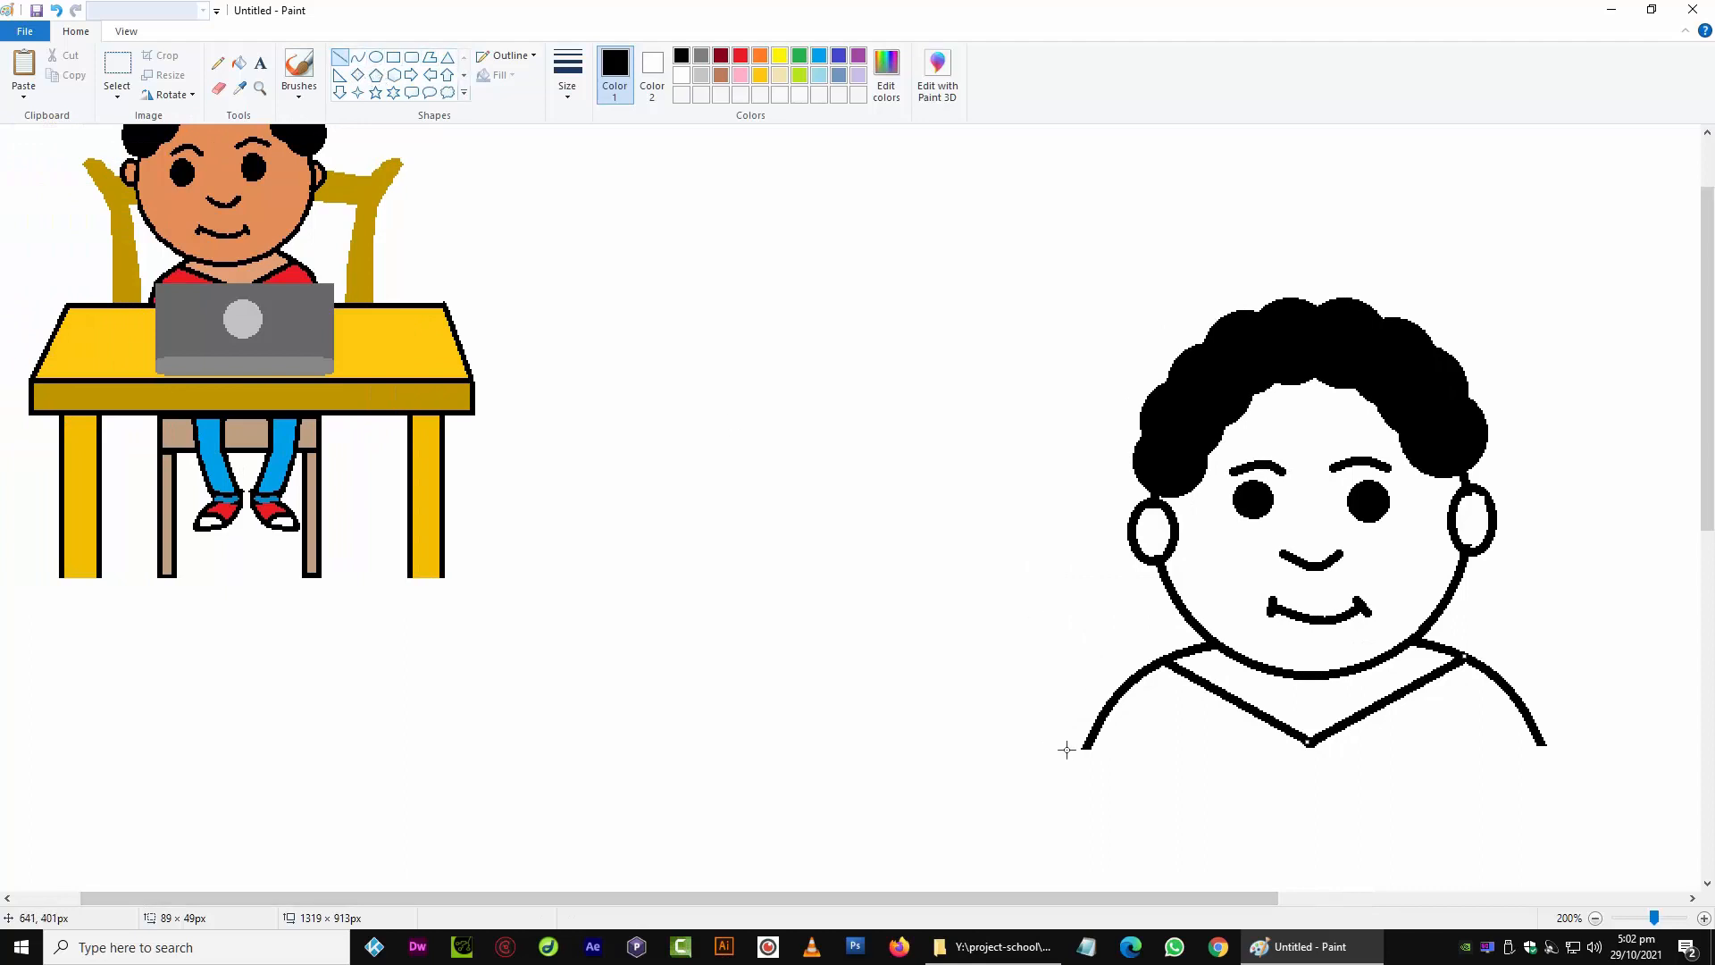
left_click_drag(996, 750, 1690, 751)
left_click_drag(1113, 898, 1161, 899)
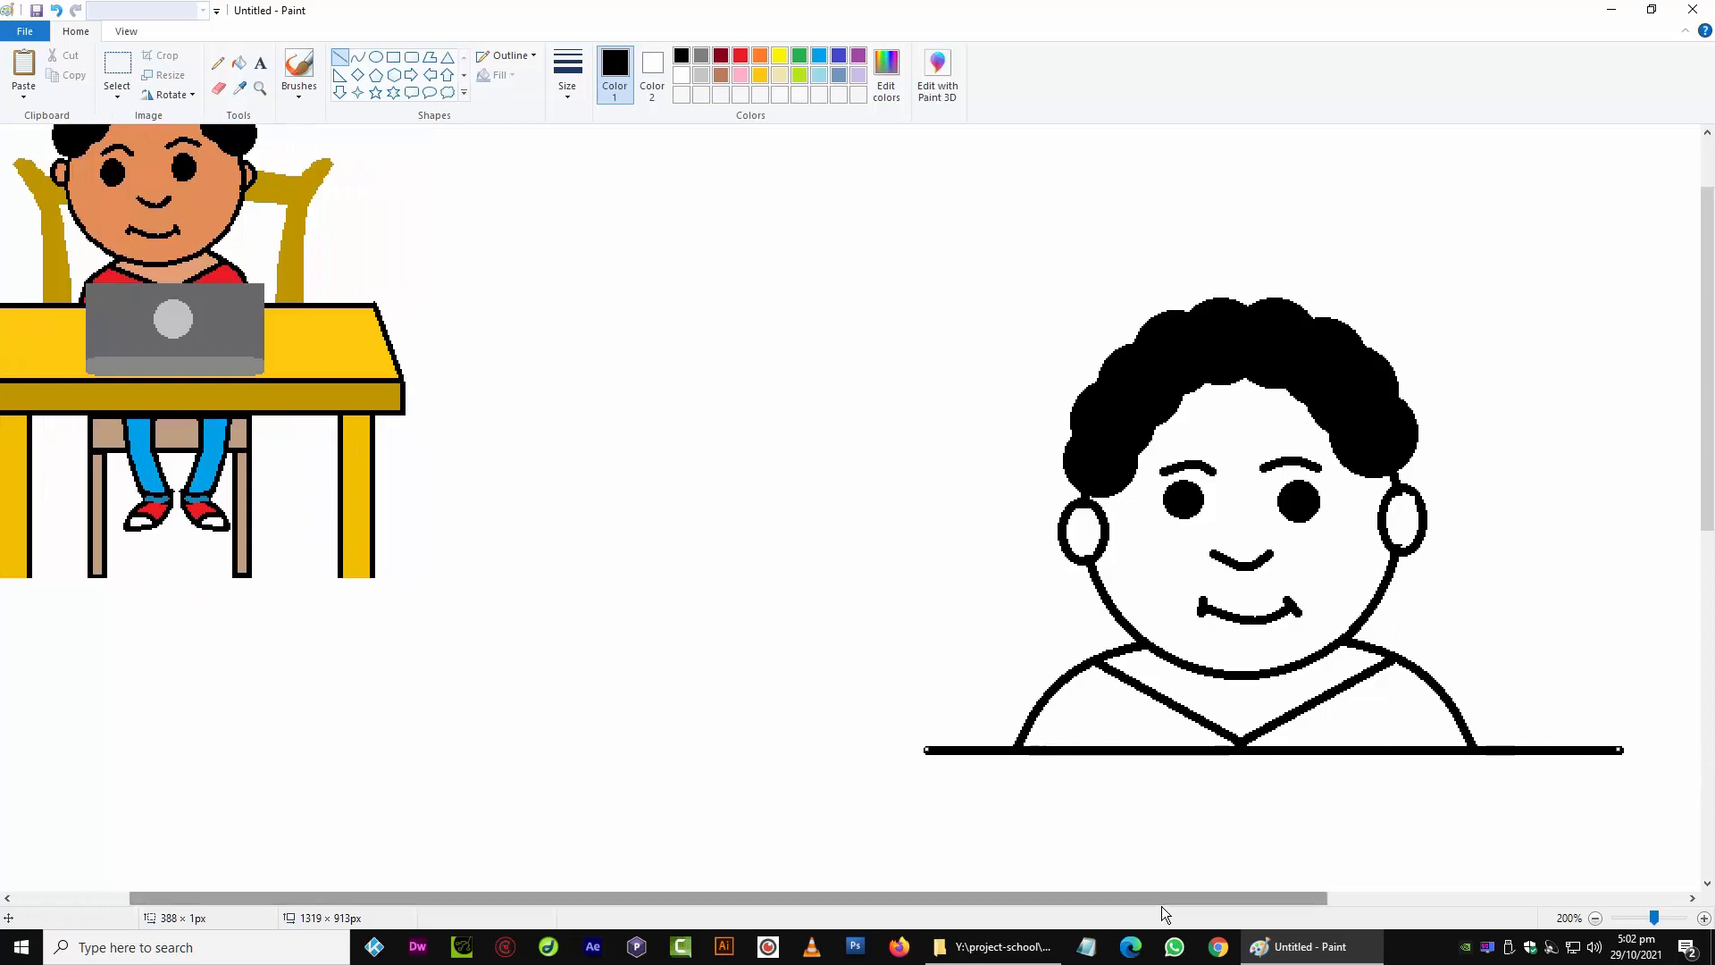
Draw the tabletop's outward-slanting side edges and a front edge about 430 px long, nudging the front edge slightly down
scroll(1161, 905, "down", 1, "ctrl")
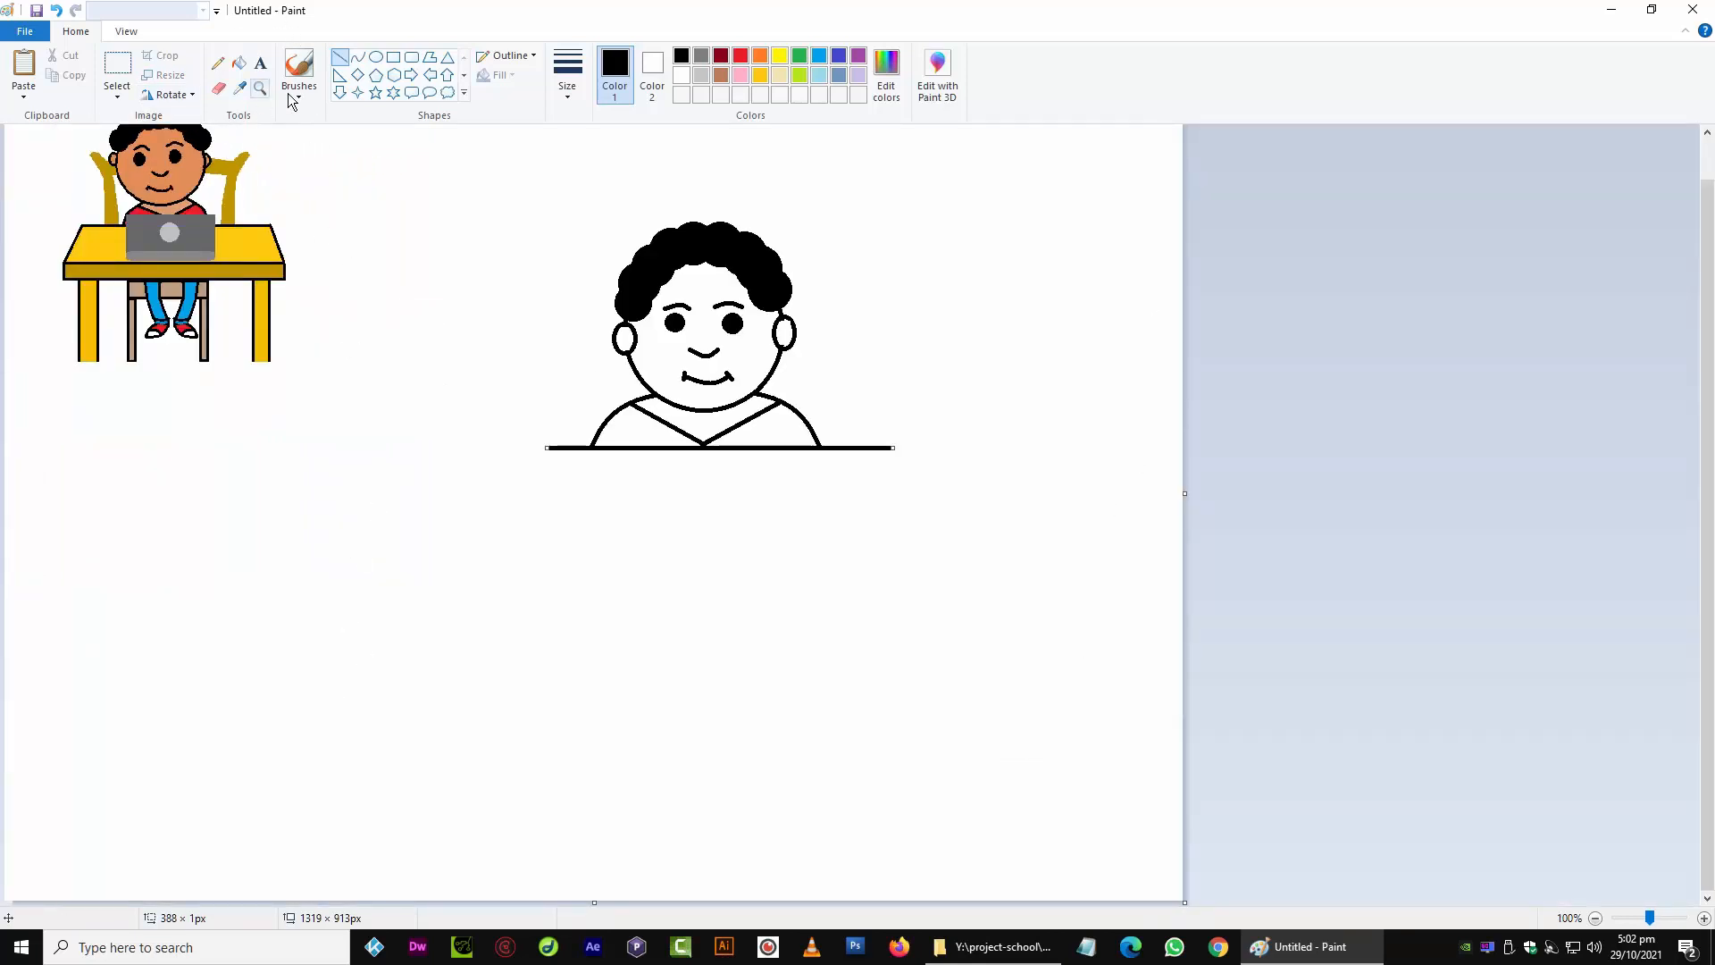
left_click(472, 414)
left_click_drag(555, 456, 542, 543)
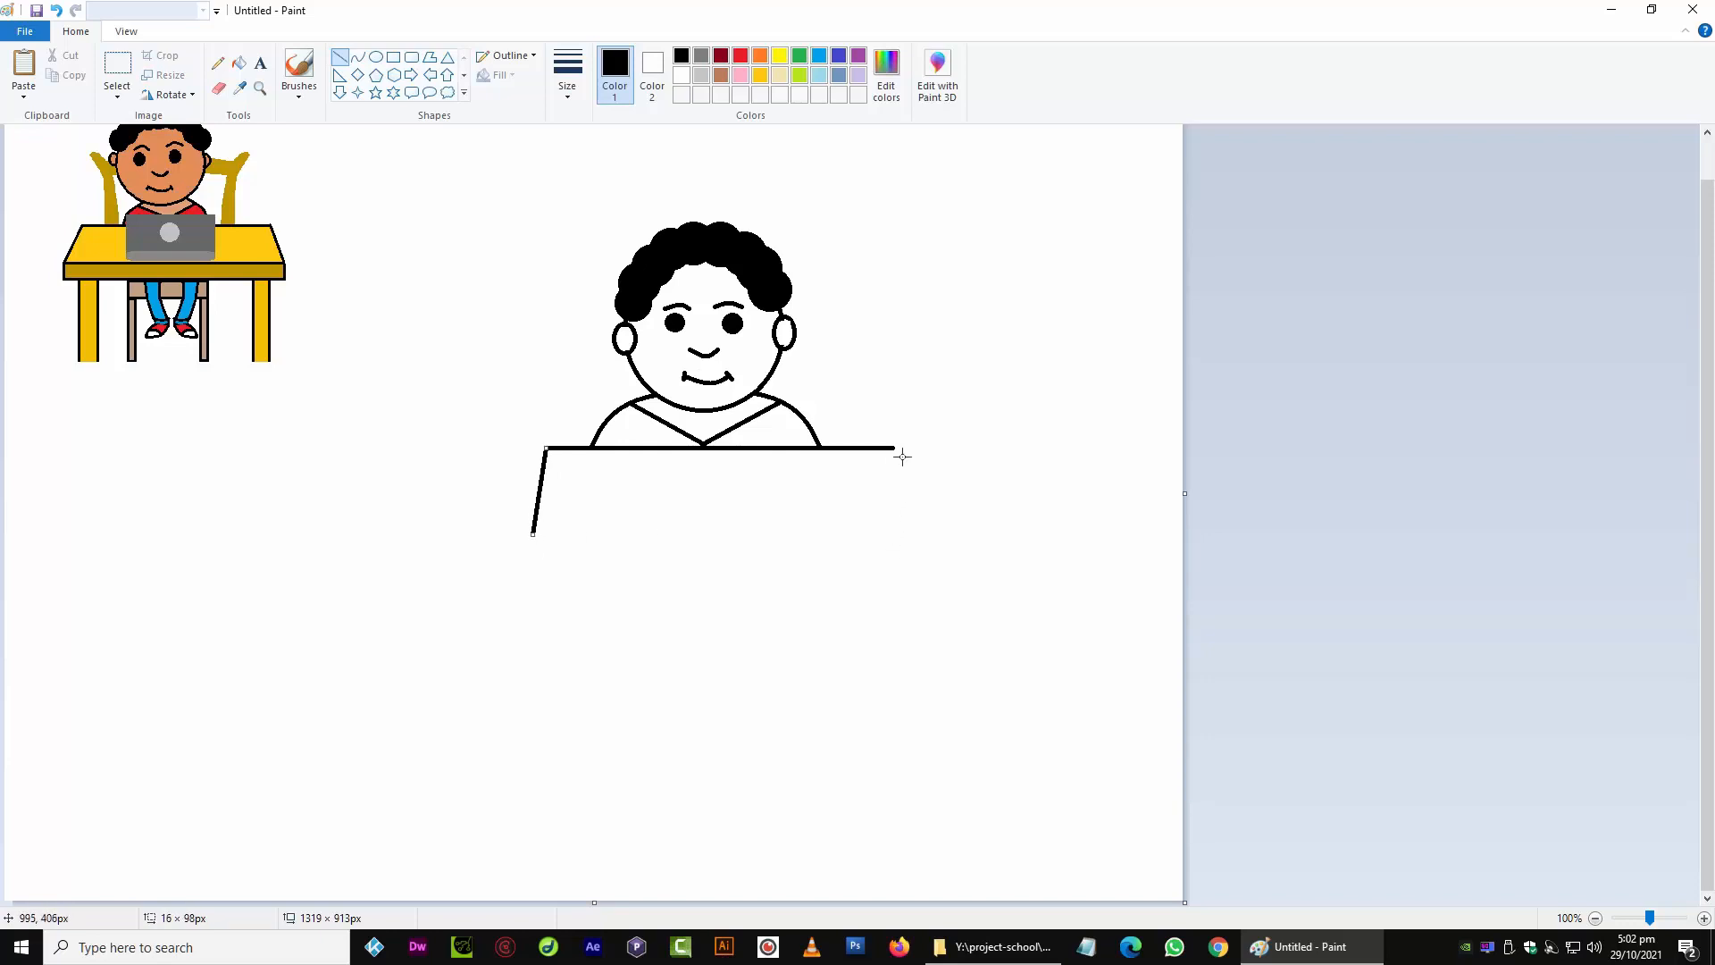
left_click_drag(902, 457, 923, 535)
left_click_drag(541, 543, 924, 540)
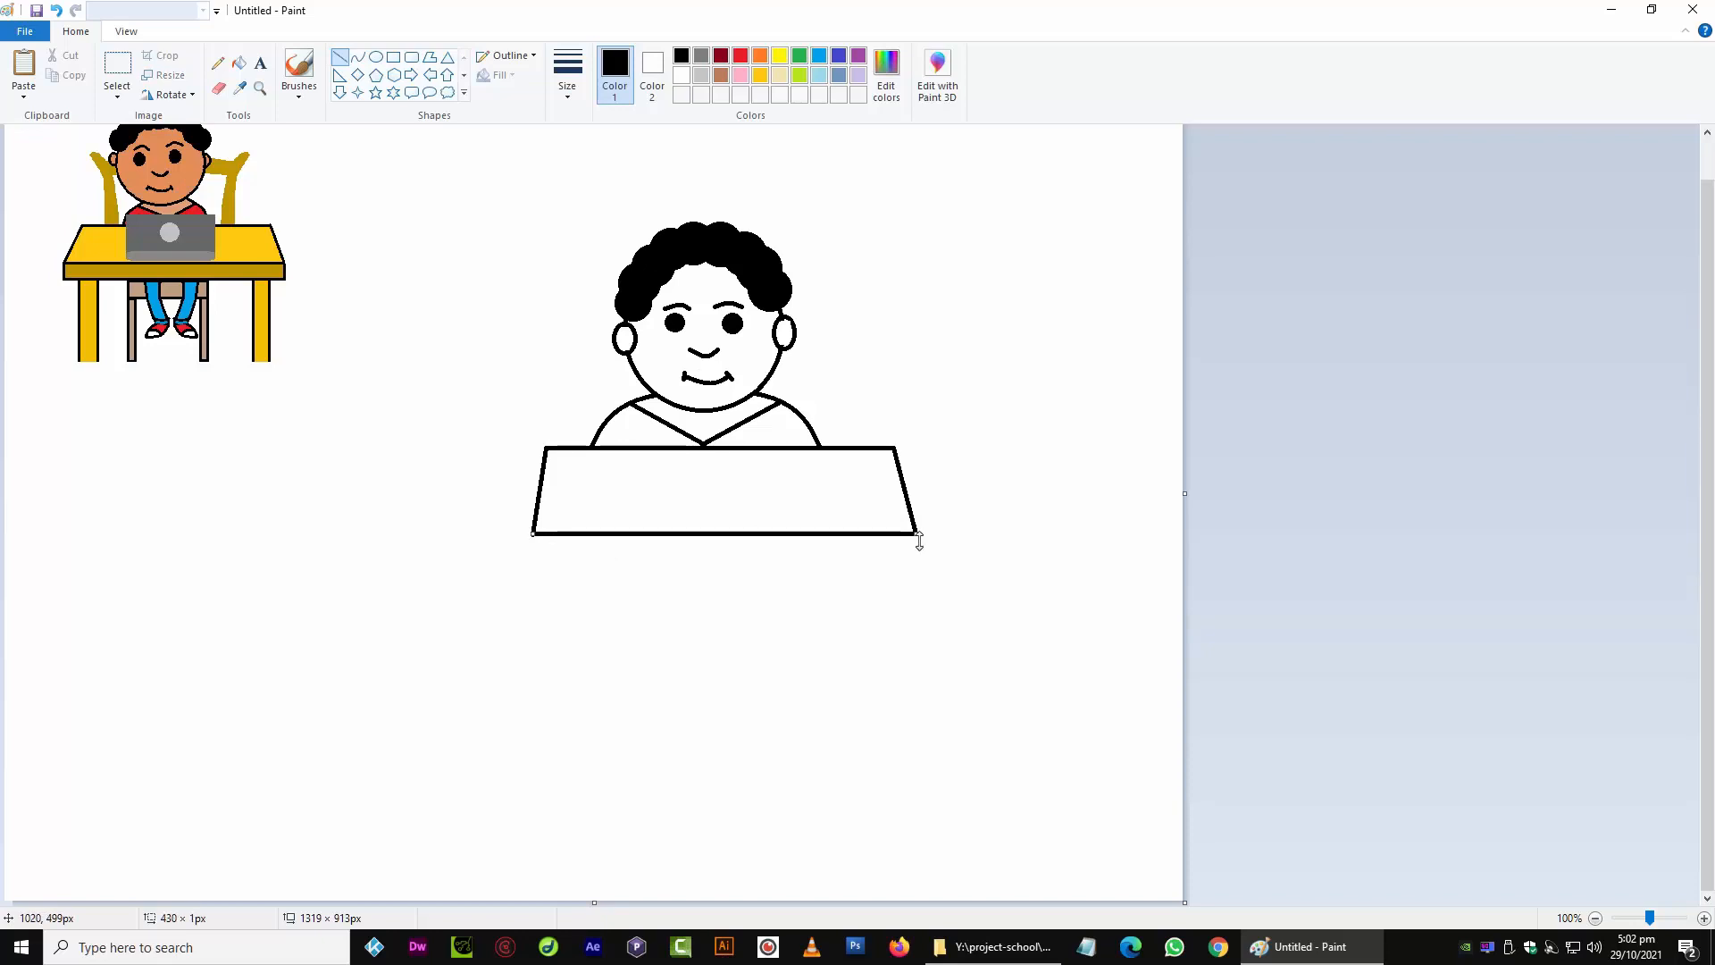
key("Down")
key("Down")
key("Down")
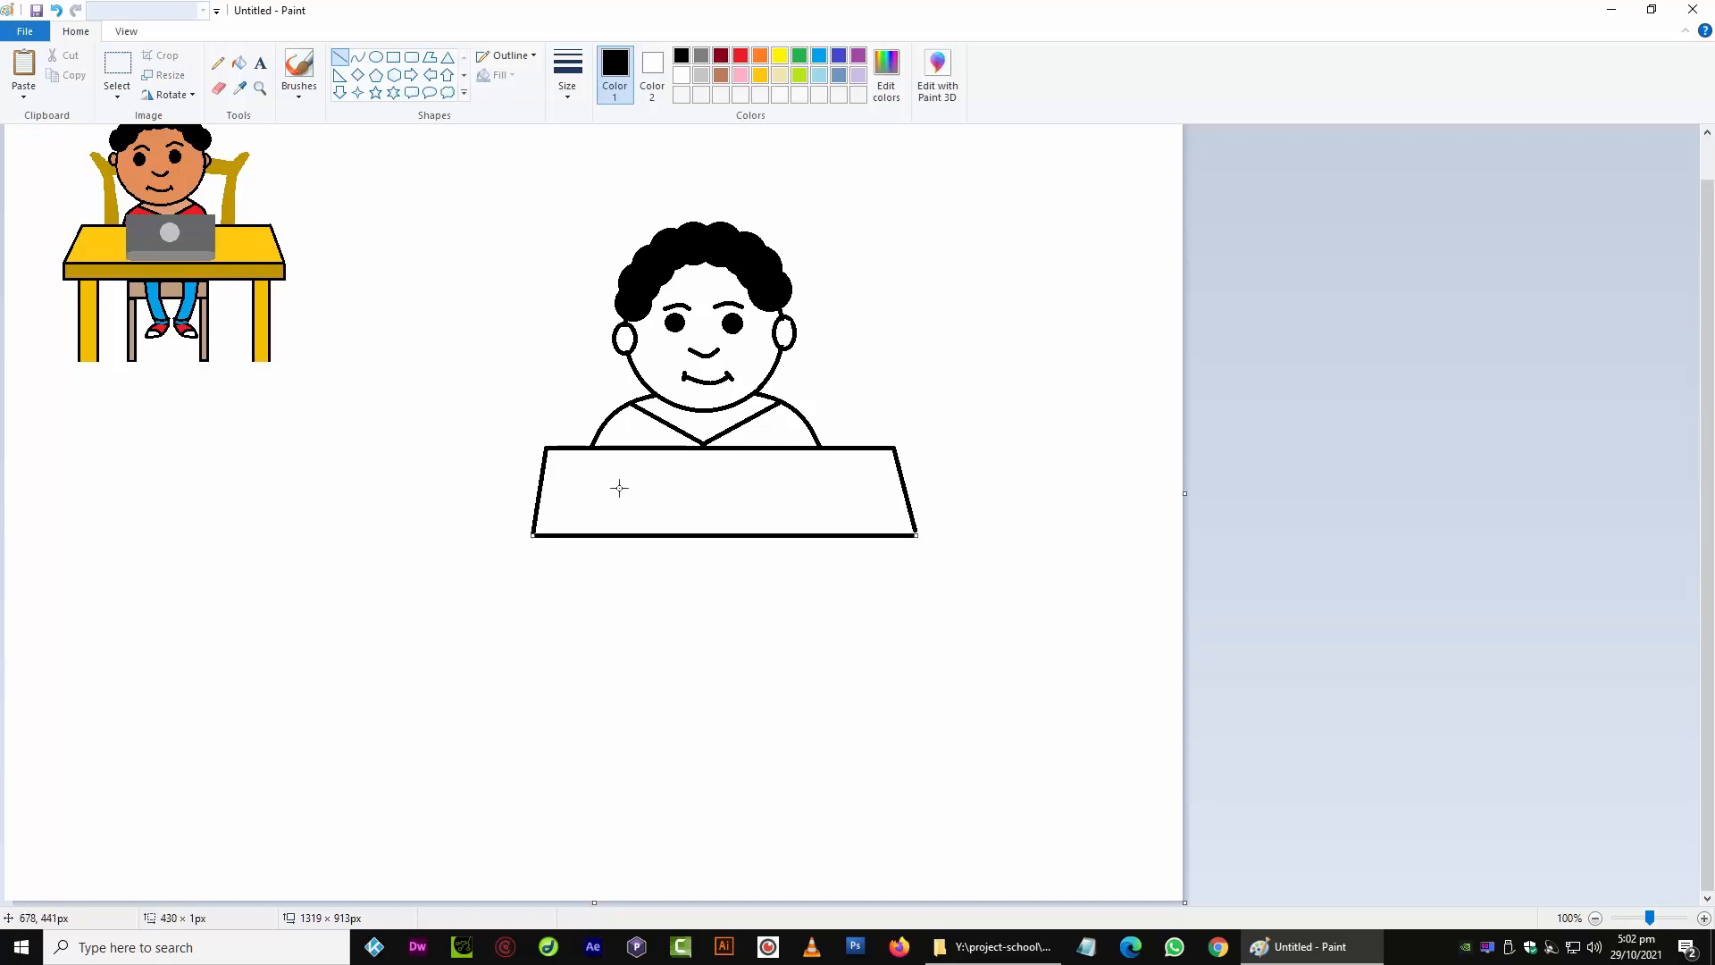
Draw a rectangle about 431 × 52 px below the tabletop as its front face, and close the gap at the right corner with a line
left_click(393, 57)
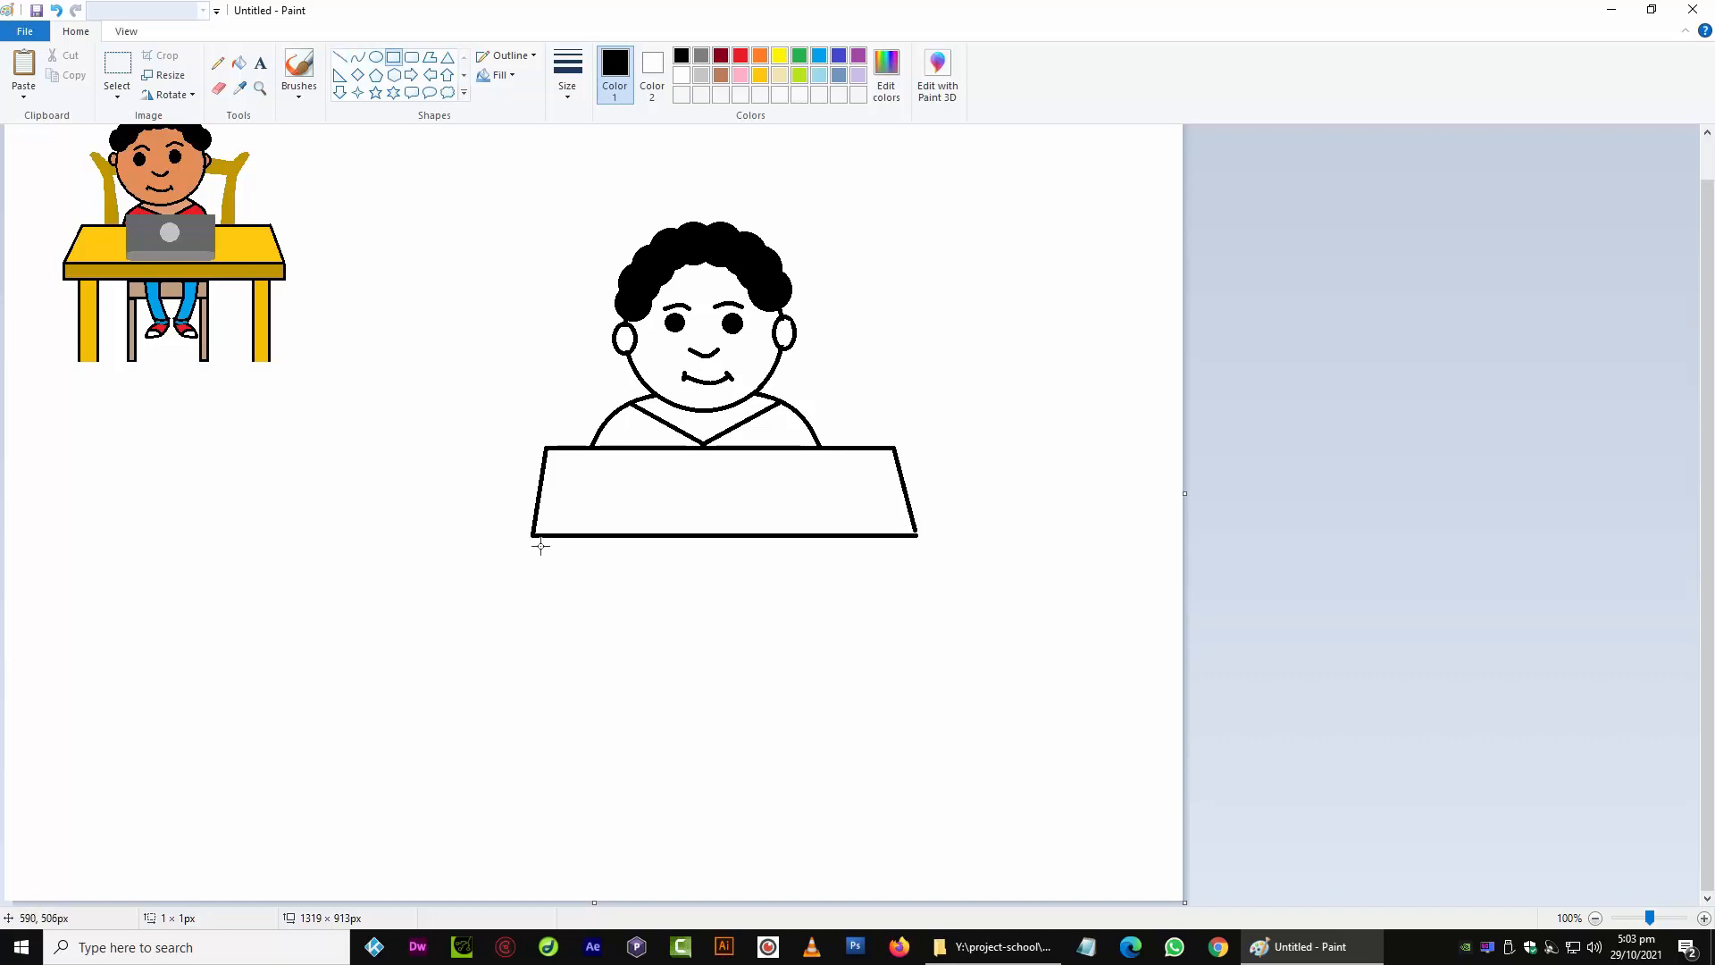
mouse_move(532, 537)
left_mouse_down()
mouse_move(754, 590)
mouse_move(923, 590)
left_mouse_up()
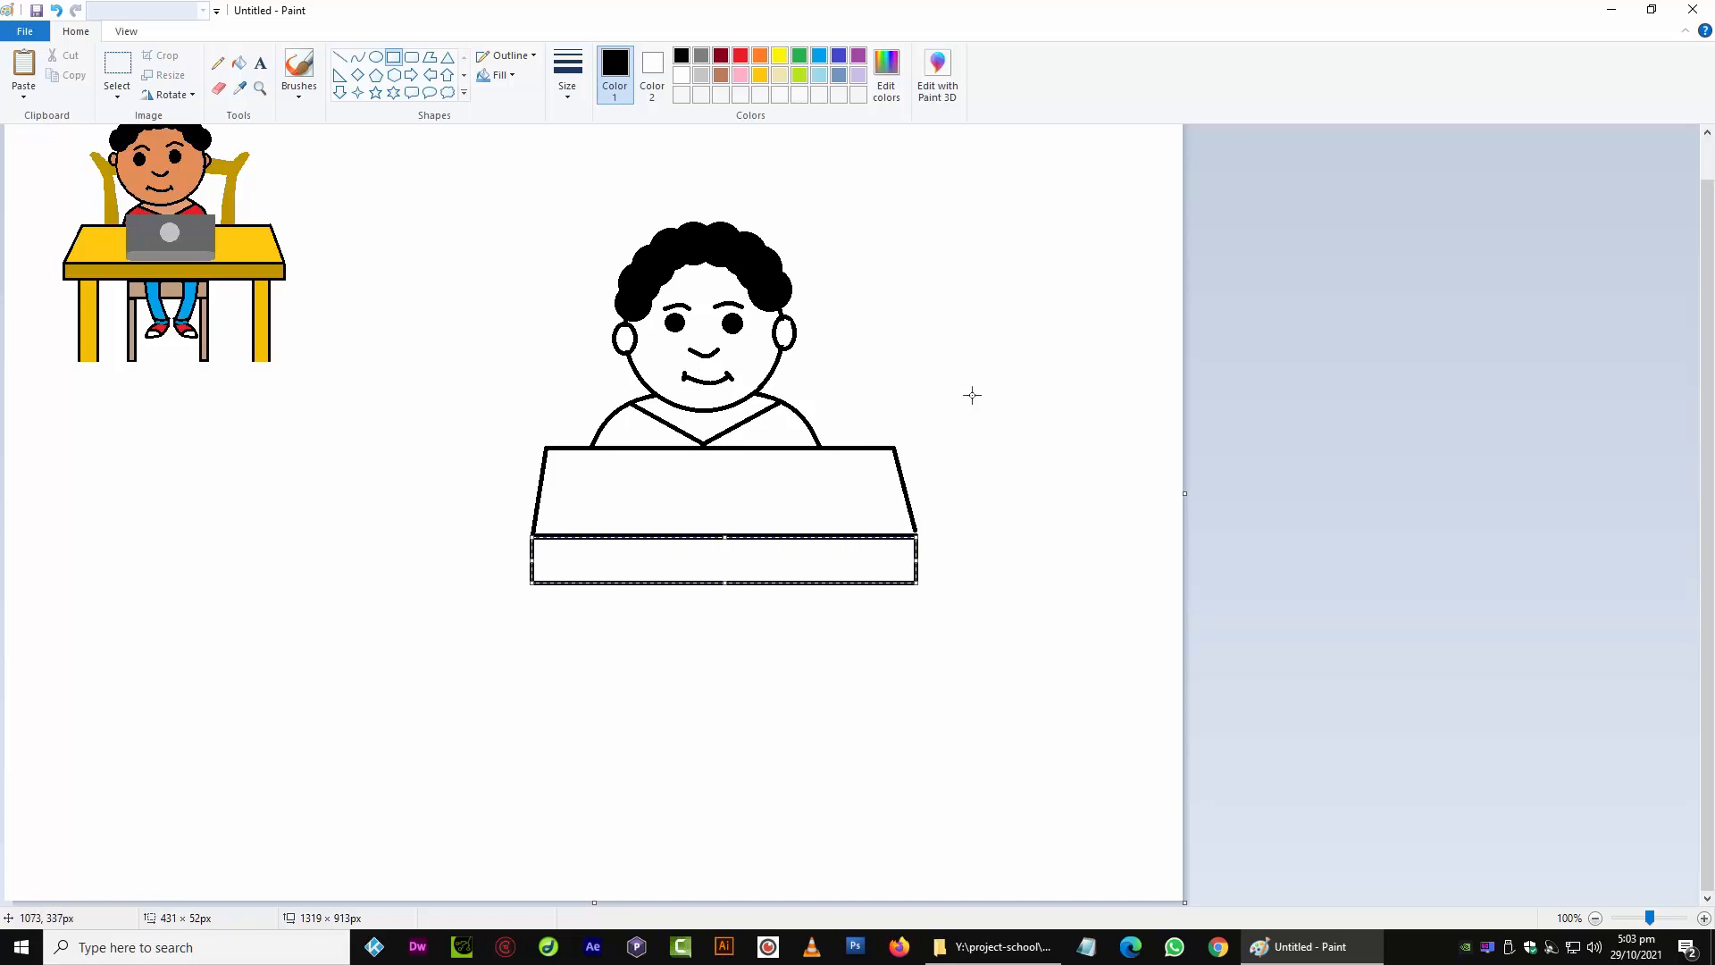
scroll(973, 395, "up", 1)
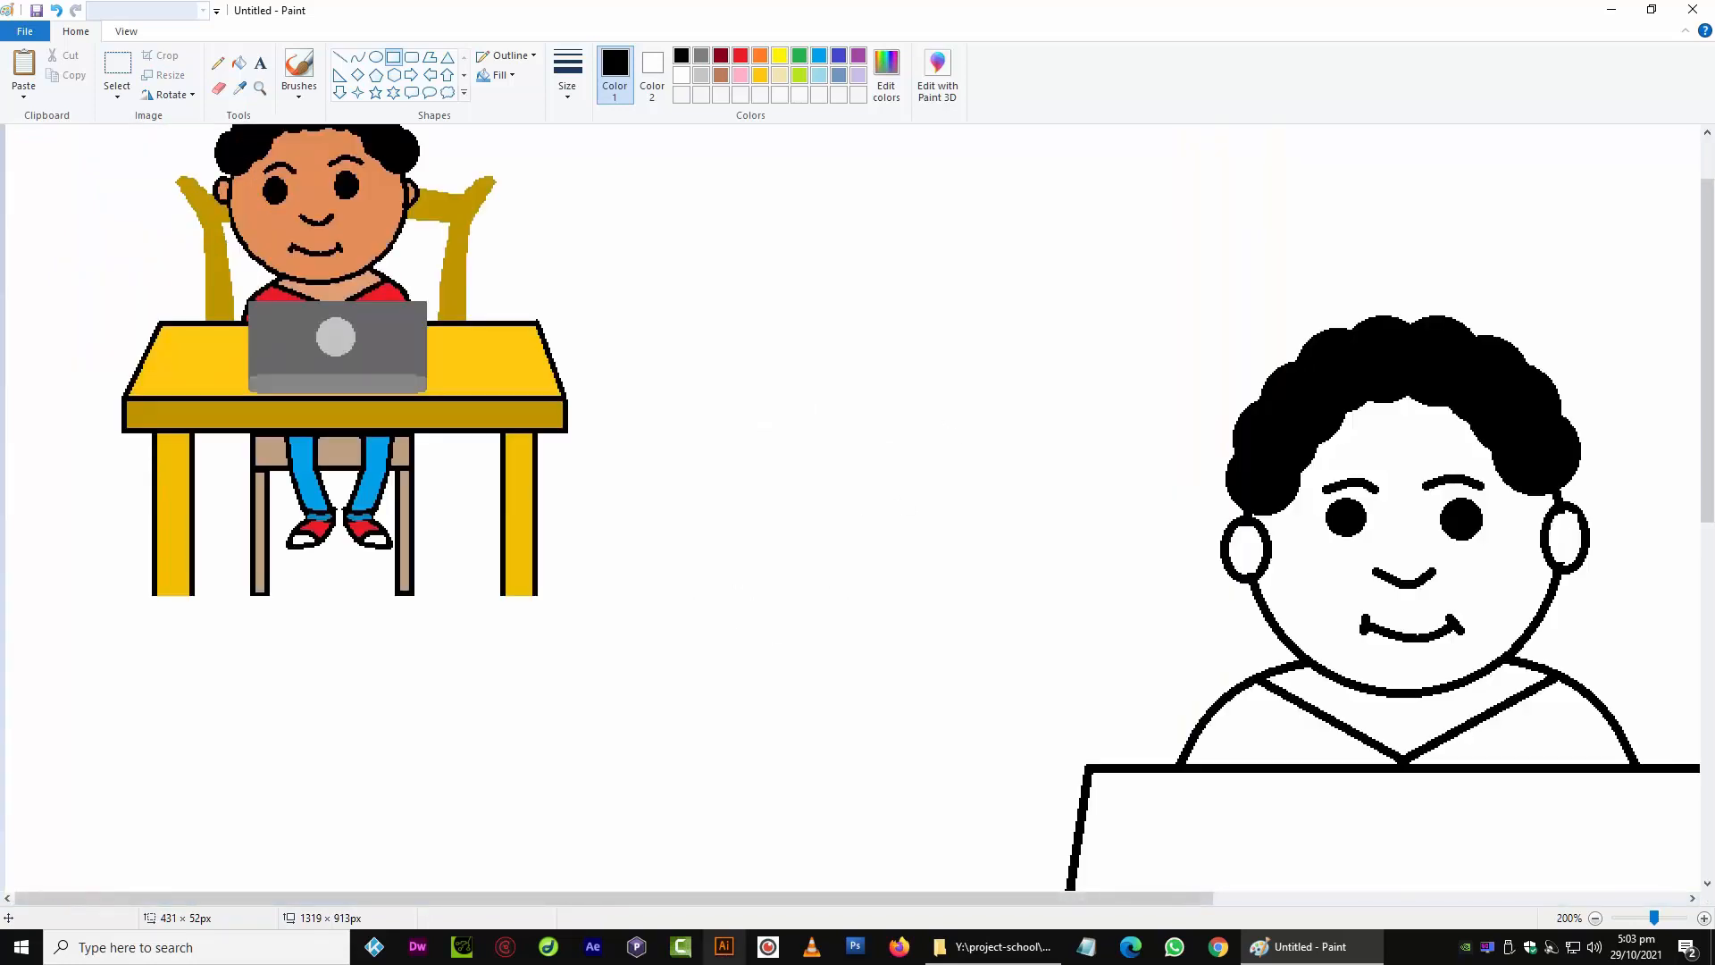
left_click_drag(965, 898, 1152, 900)
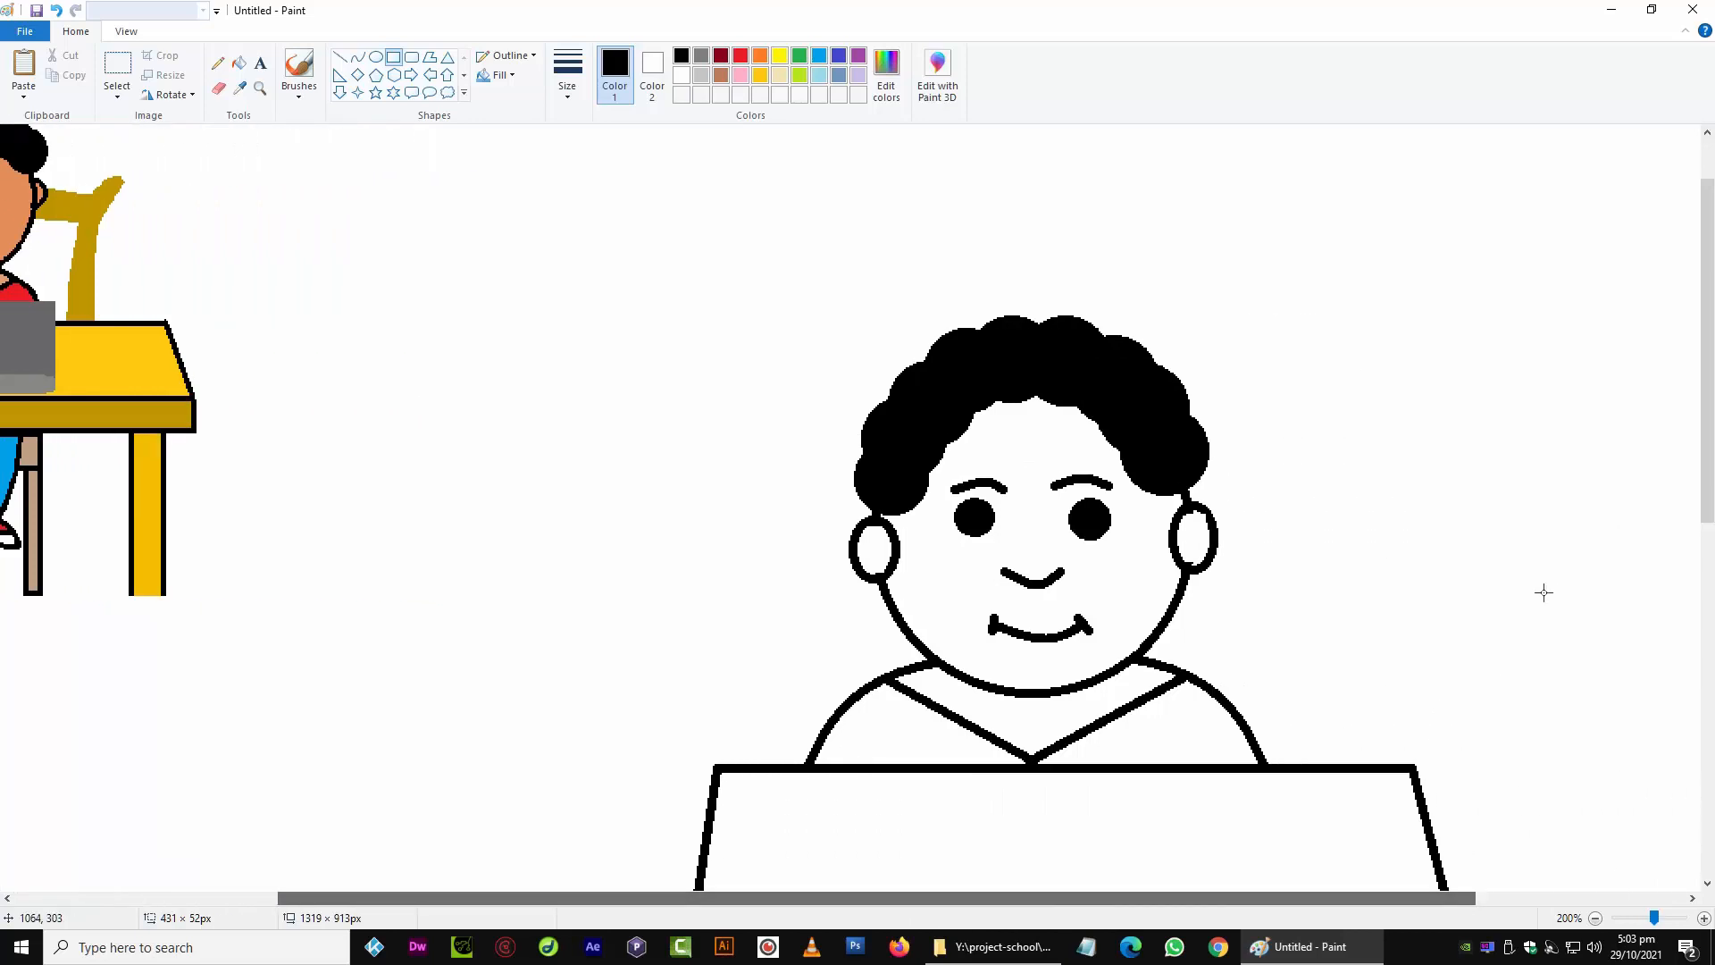
scroll(1545, 588, "down", 2)
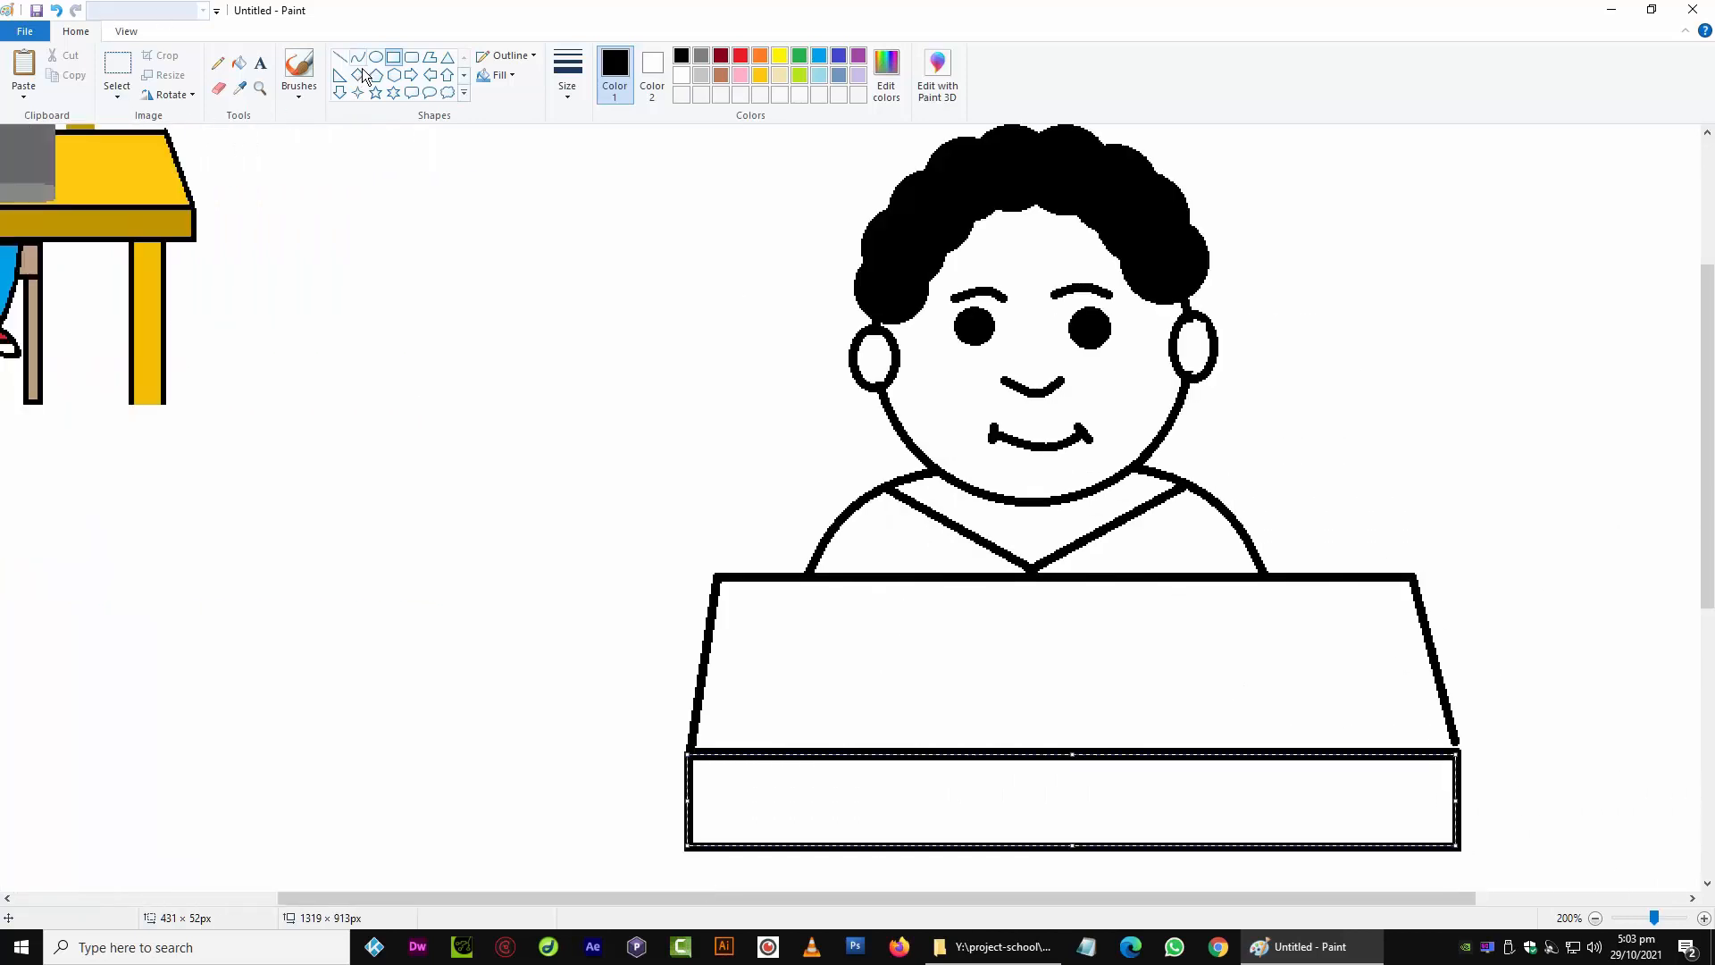
left_click(340, 56)
left_click_drag(1447, 688, 1459, 753)
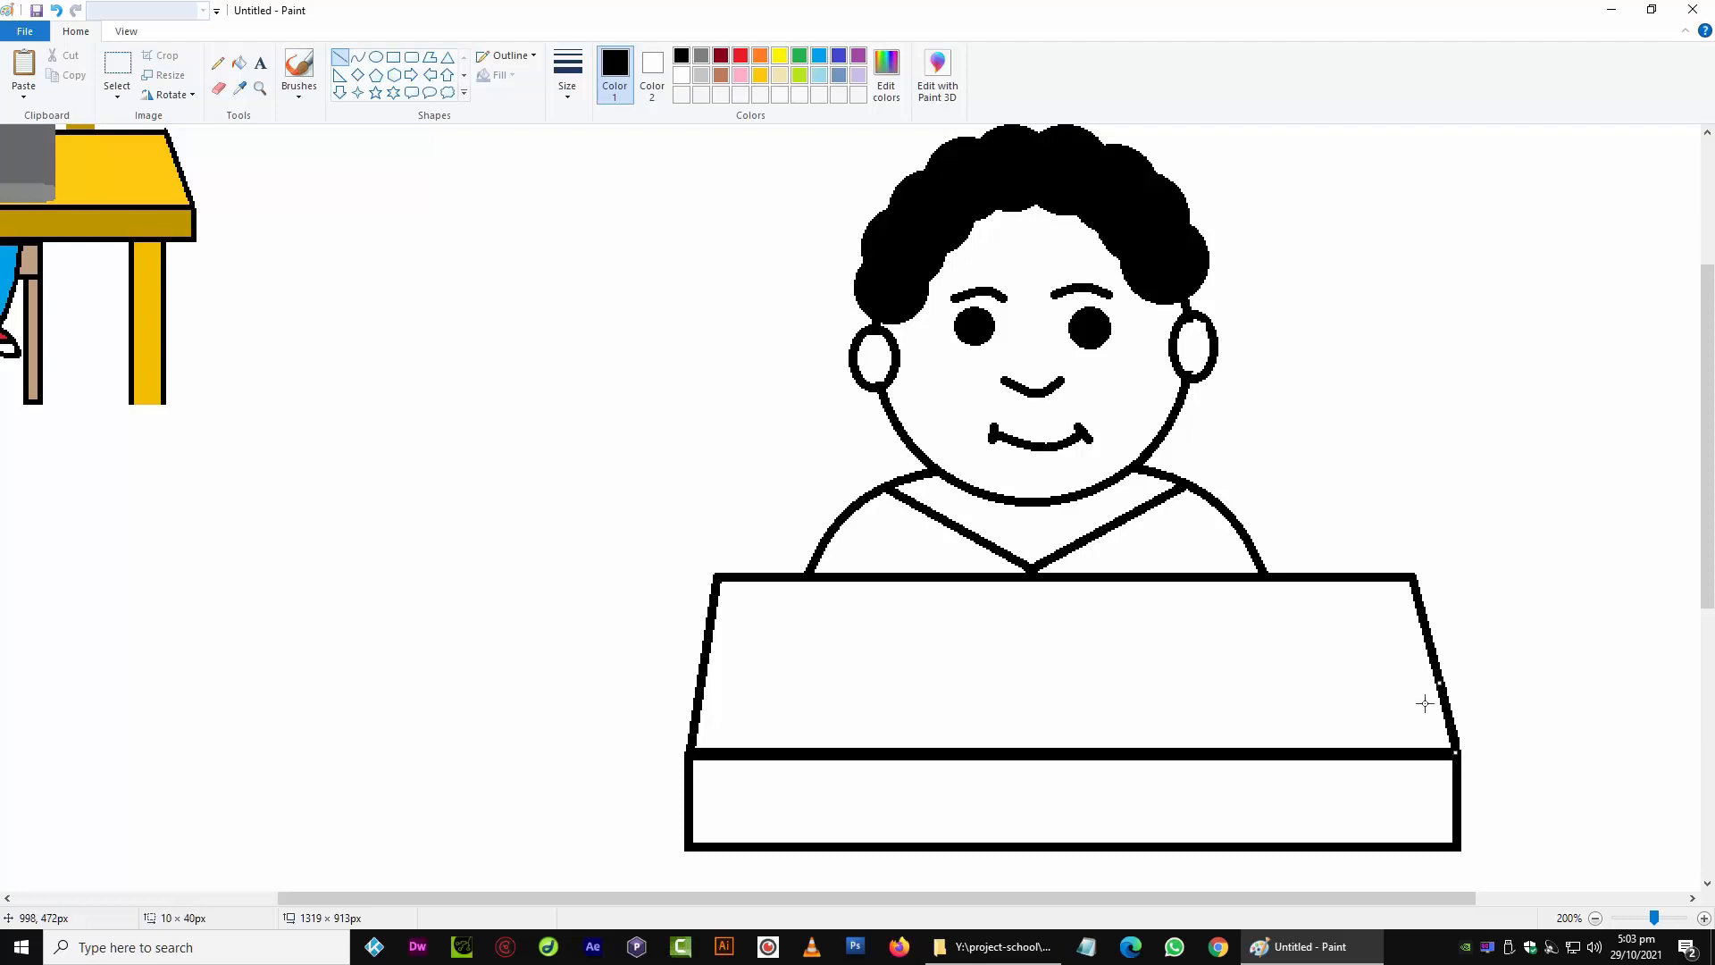
Patch the tabletop's right edge with a short line, and draw two rectangular desk legs about 33 × 209 px and 39 × 218 px
left_click_drag(1432, 656, 1445, 710)
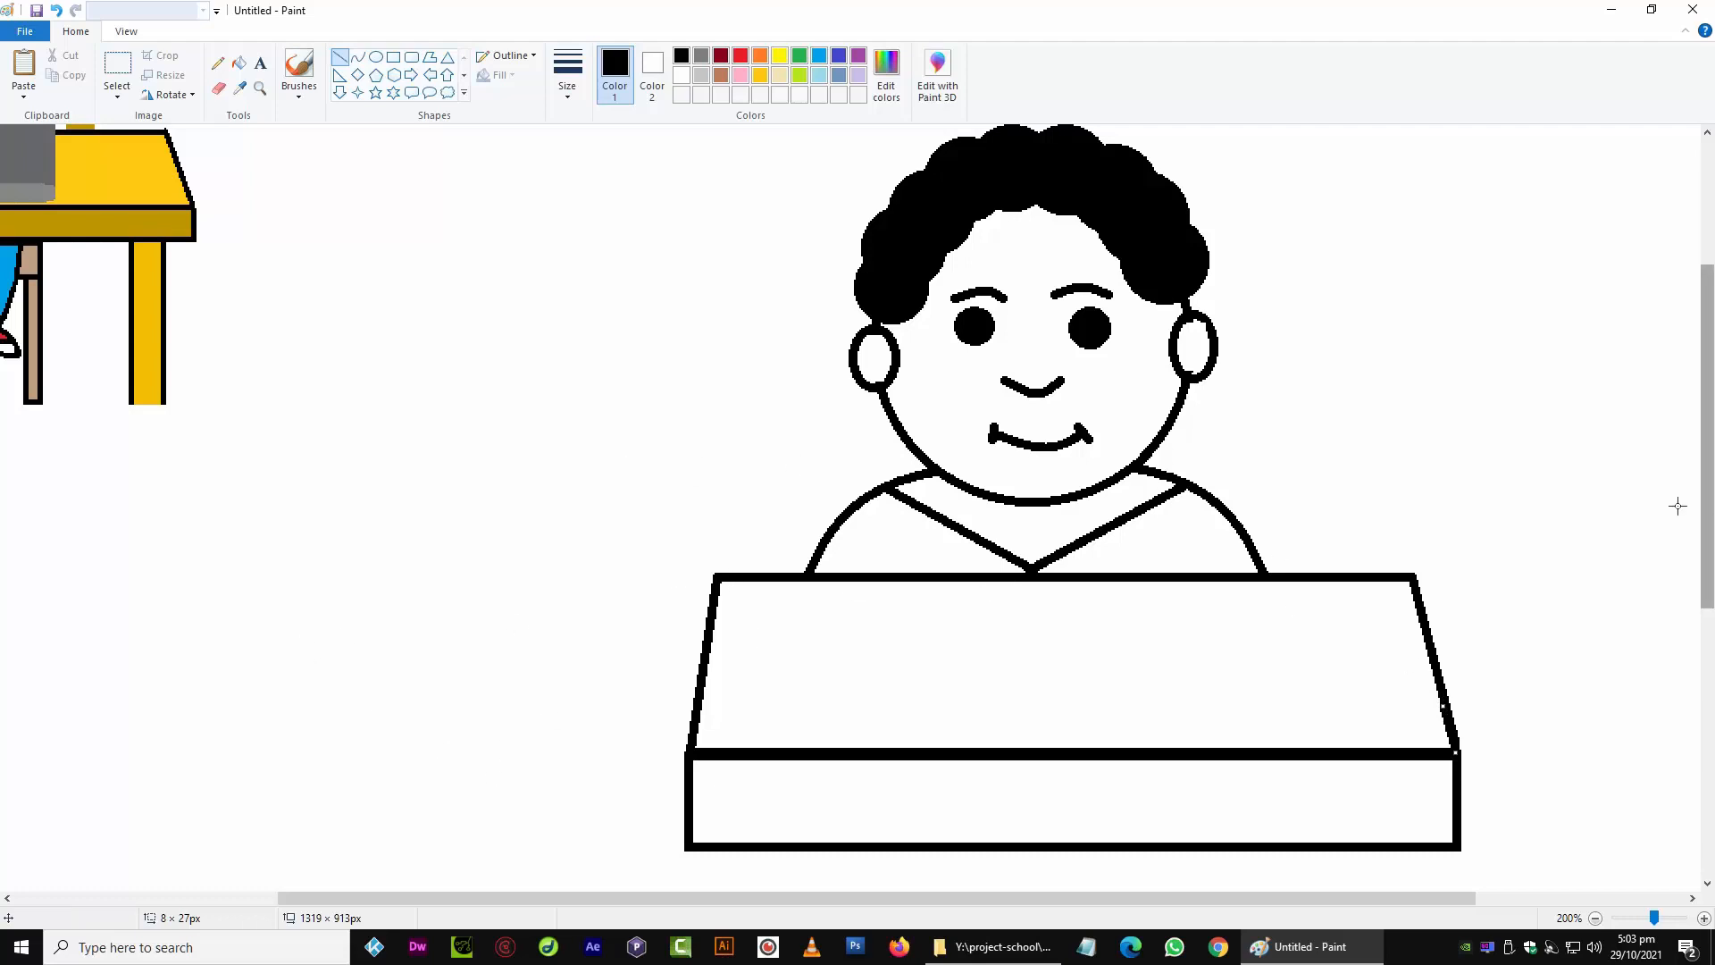
left_click(1595, 918)
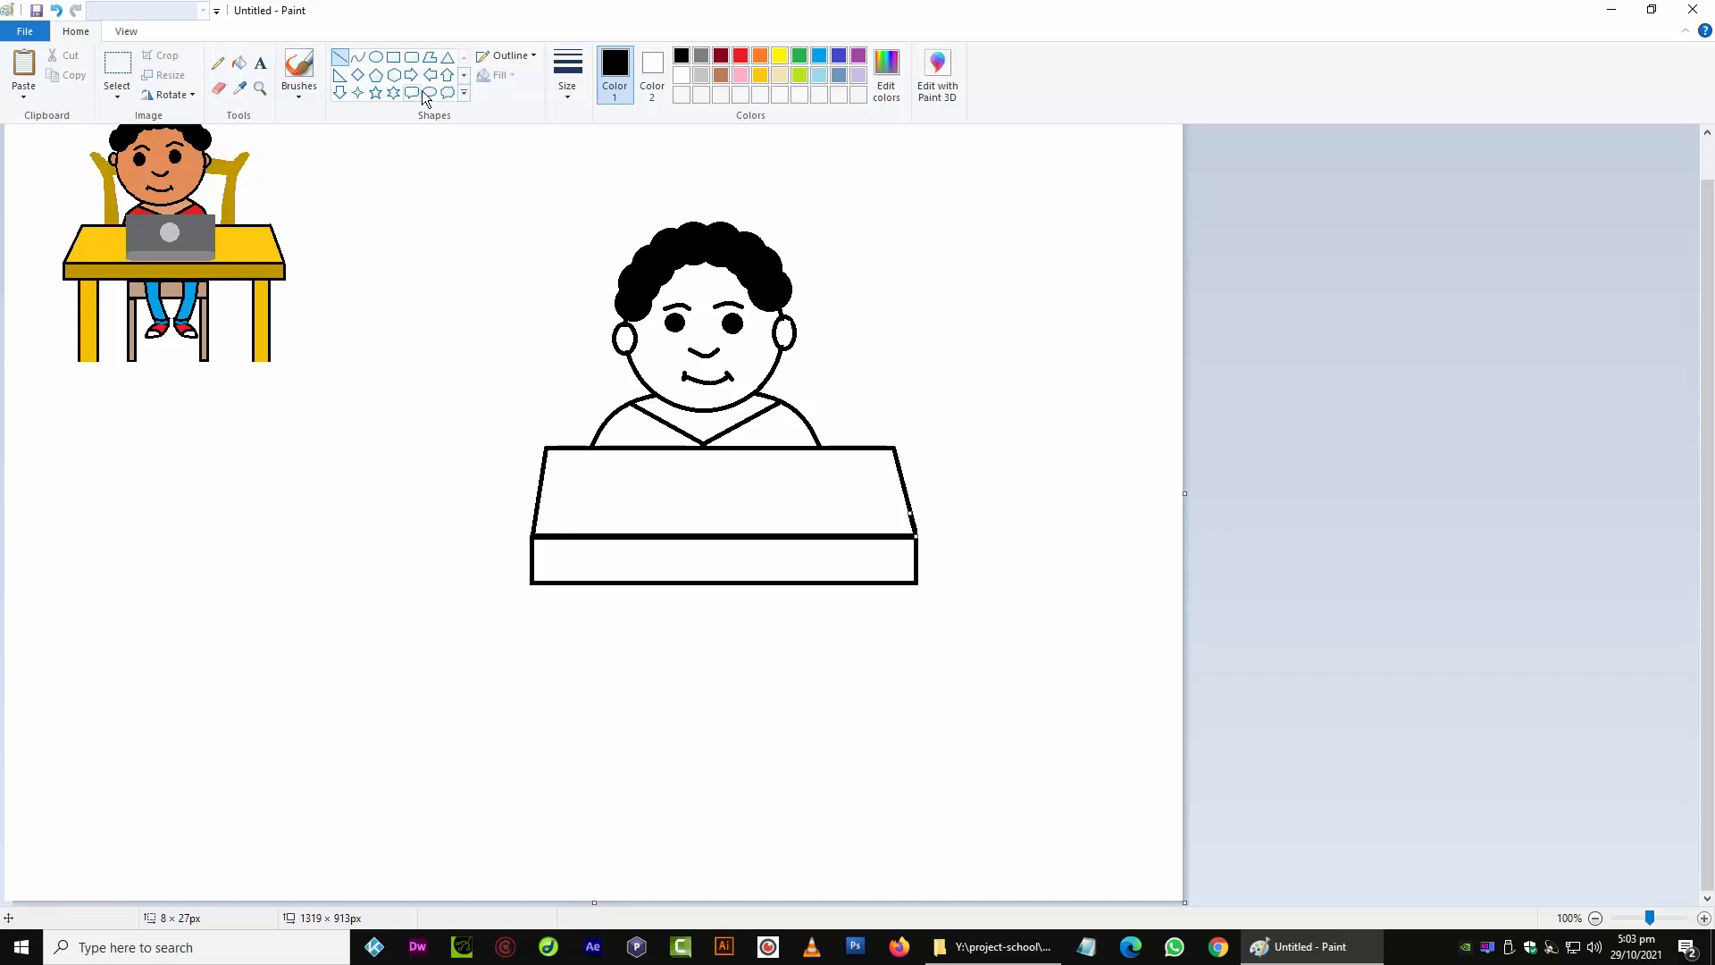
left_click(393, 56)
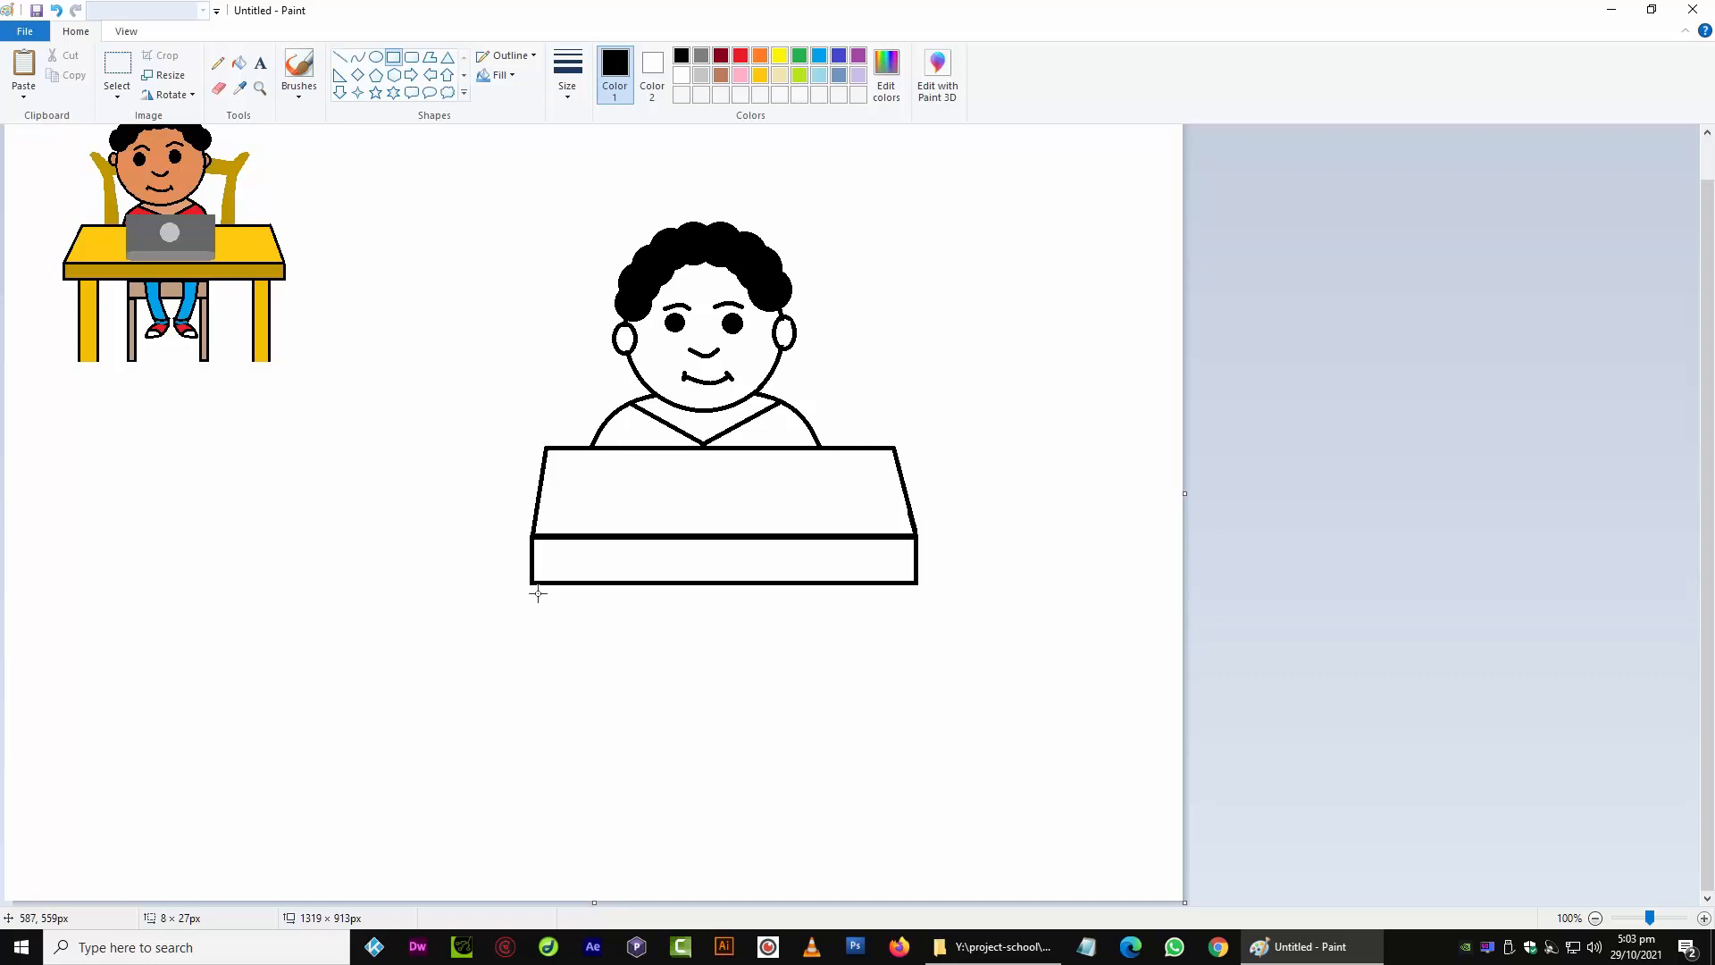
left_click_drag(531, 585, 561, 743)
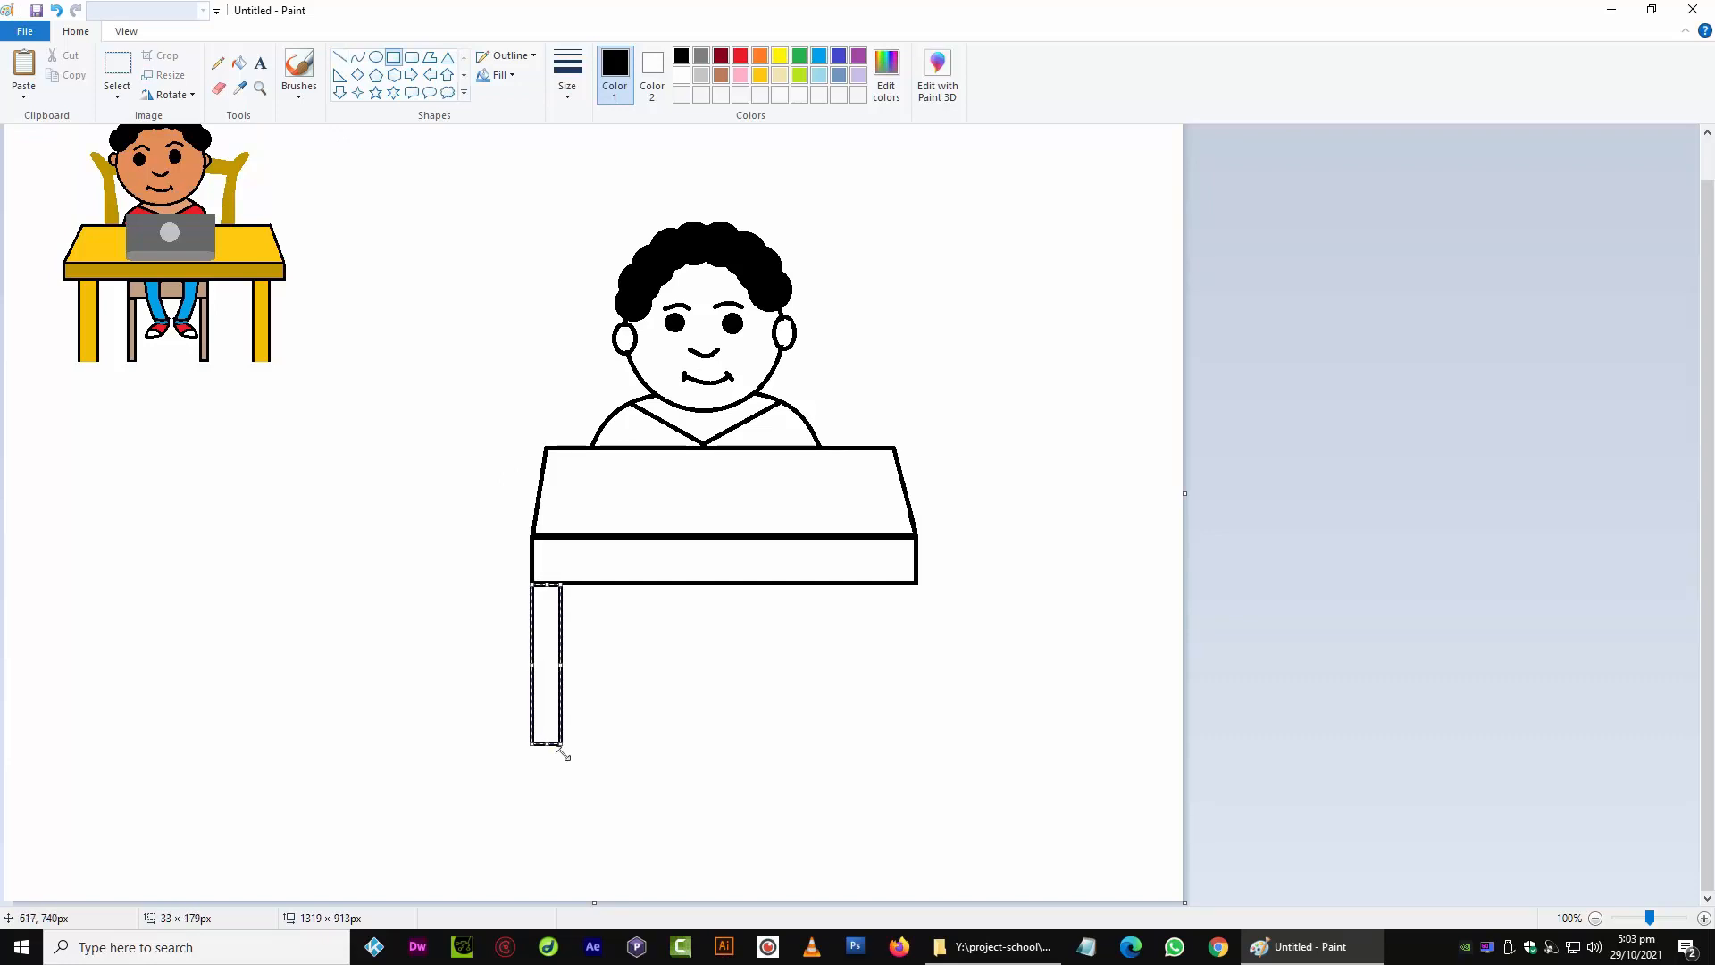
left_click_drag(545, 744, 545, 771)
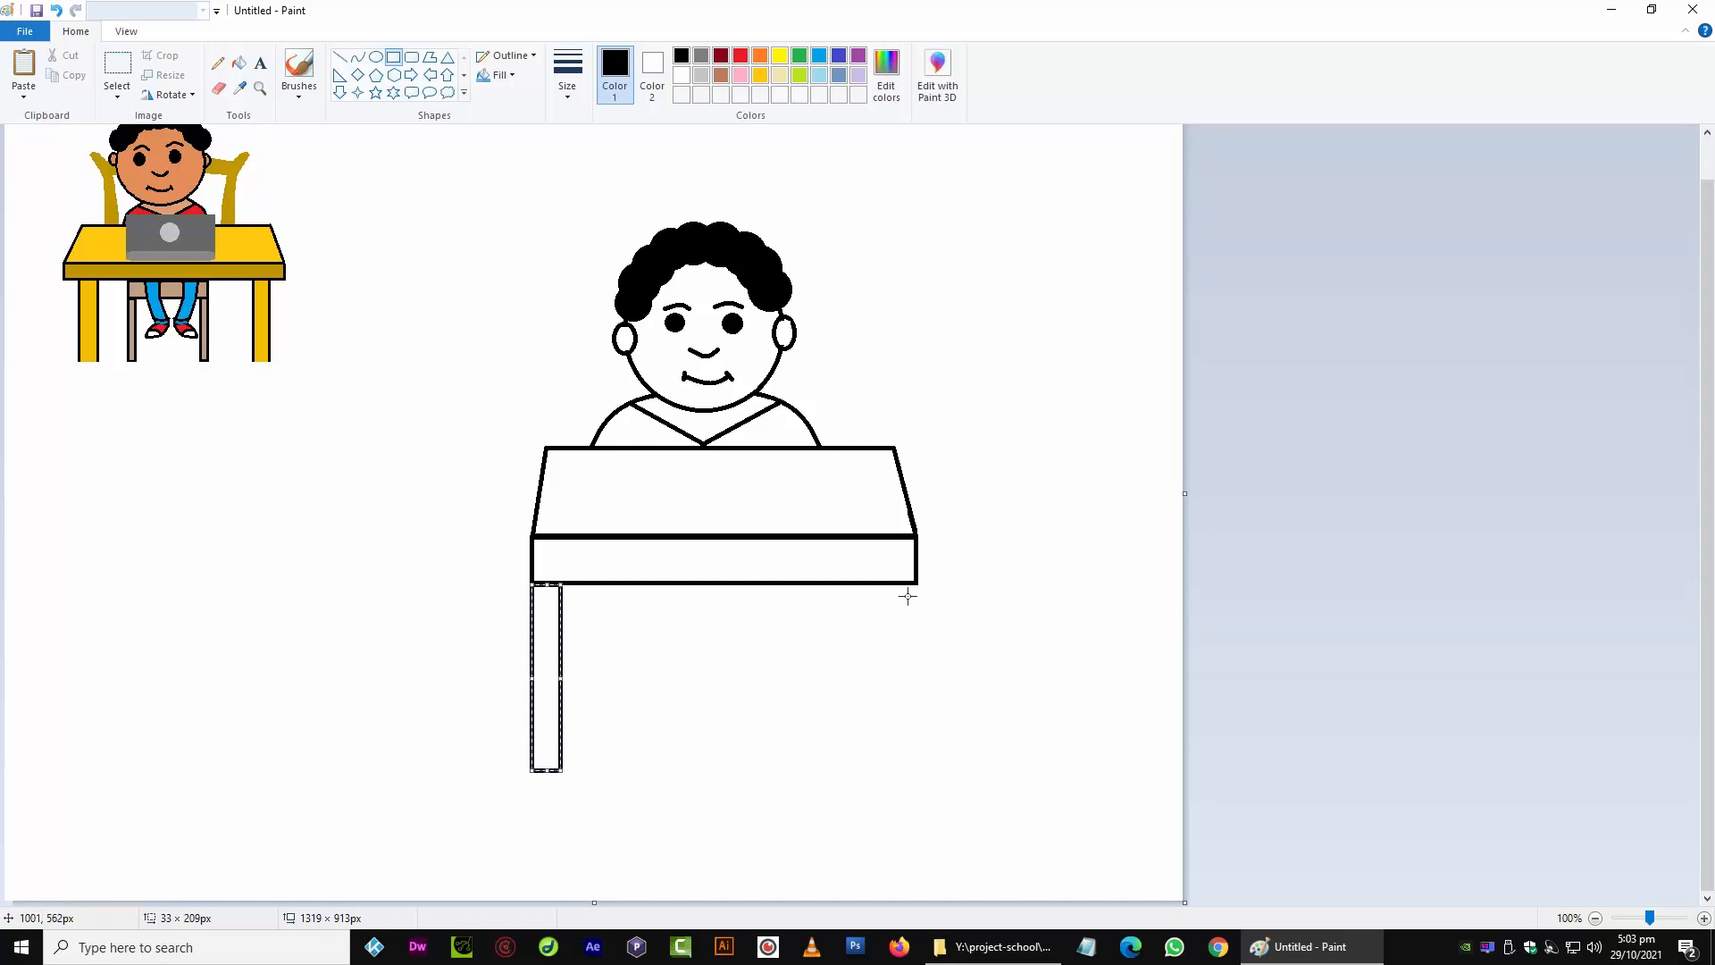
left_click_drag(889, 591, 922, 785)
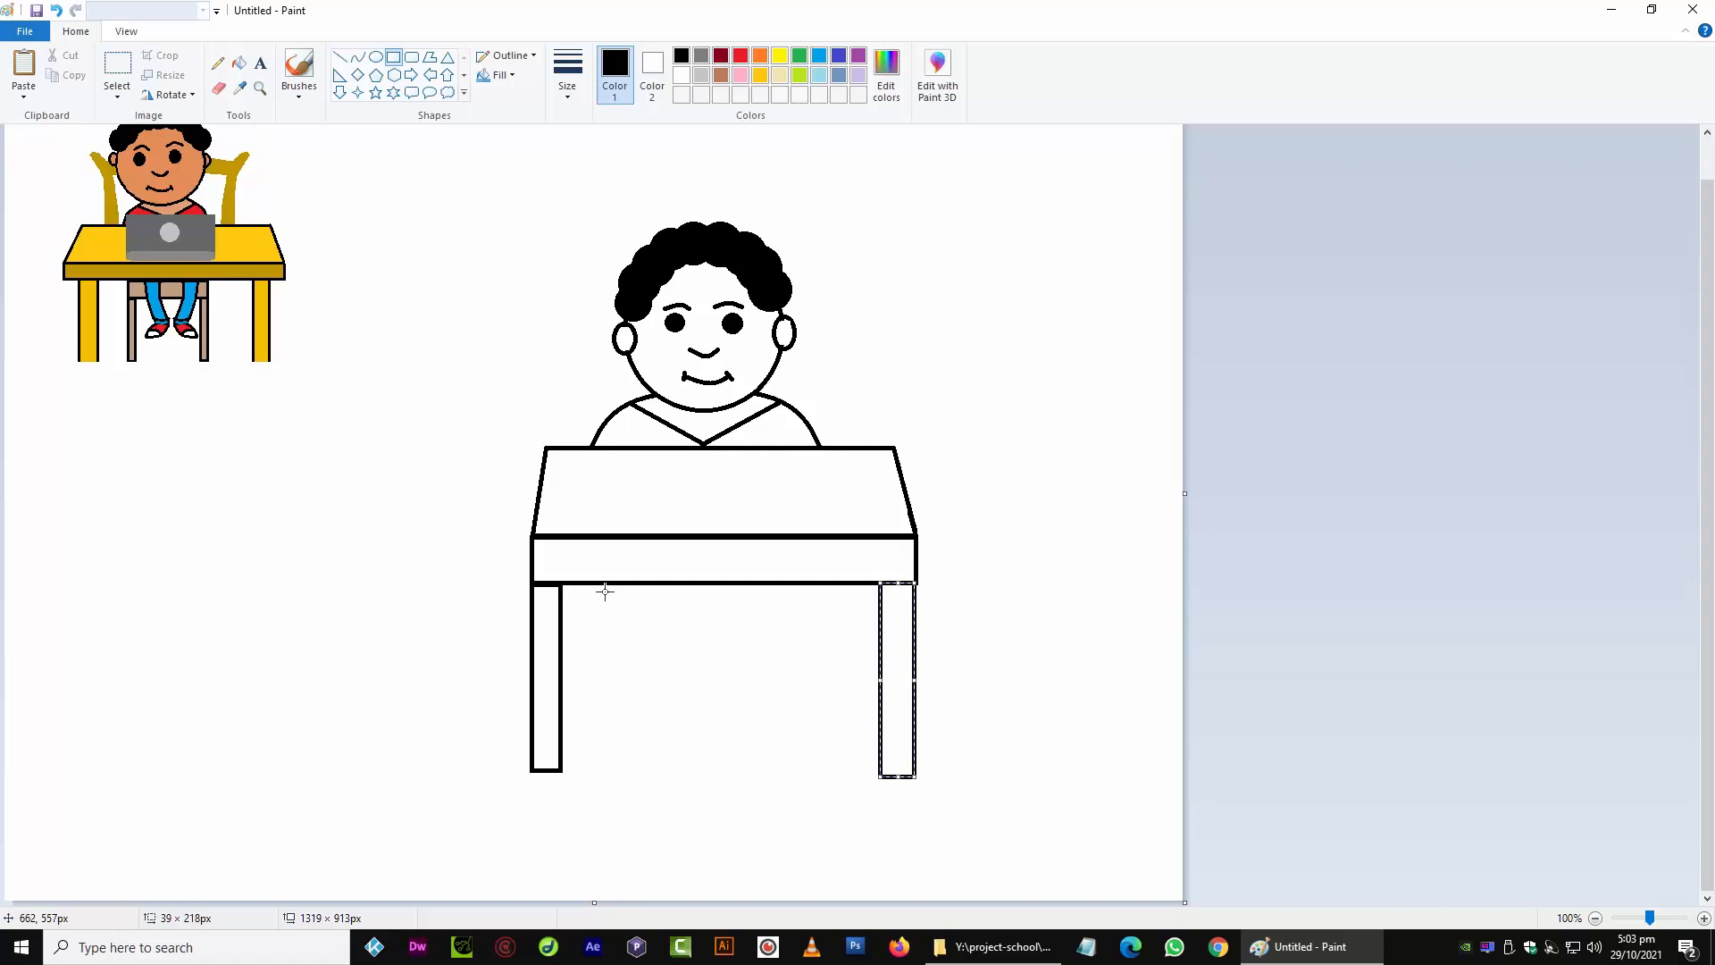
Draw a chair-seat rectangle about 285 × 35 px under the desk between its legs, and widen it slightly to the left
left_click_drag(605, 591, 859, 622)
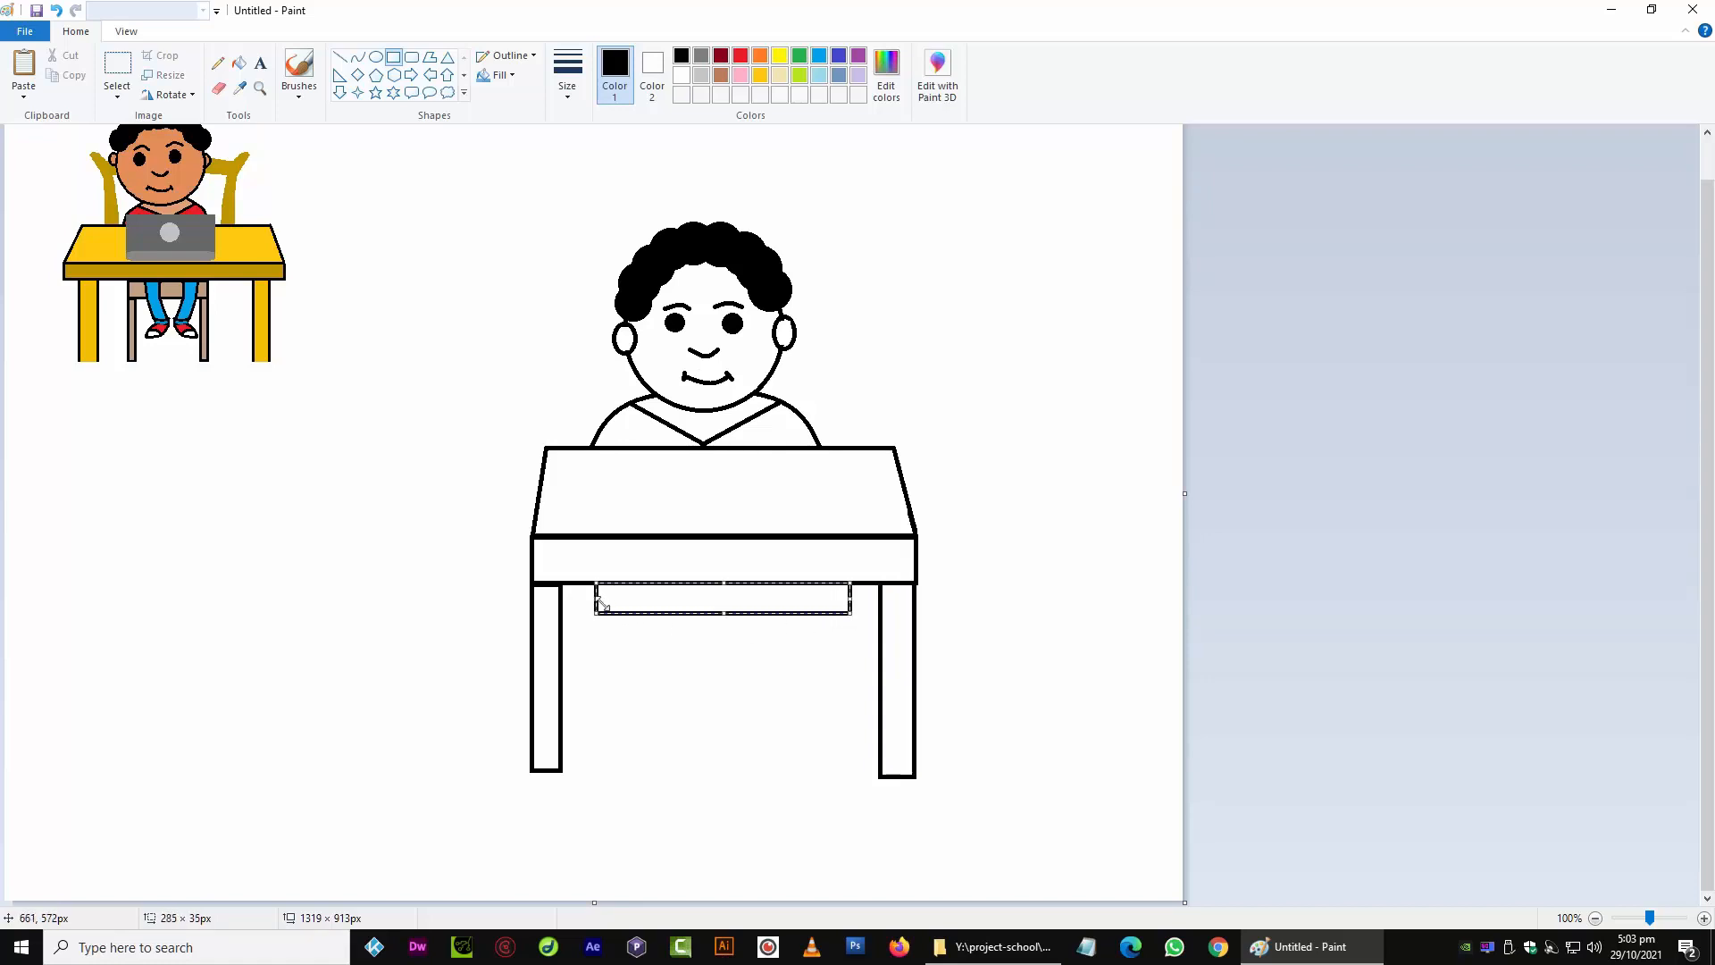
left_click_drag(595, 602, 586, 601)
left_click_drag(849, 779, 840, 619)
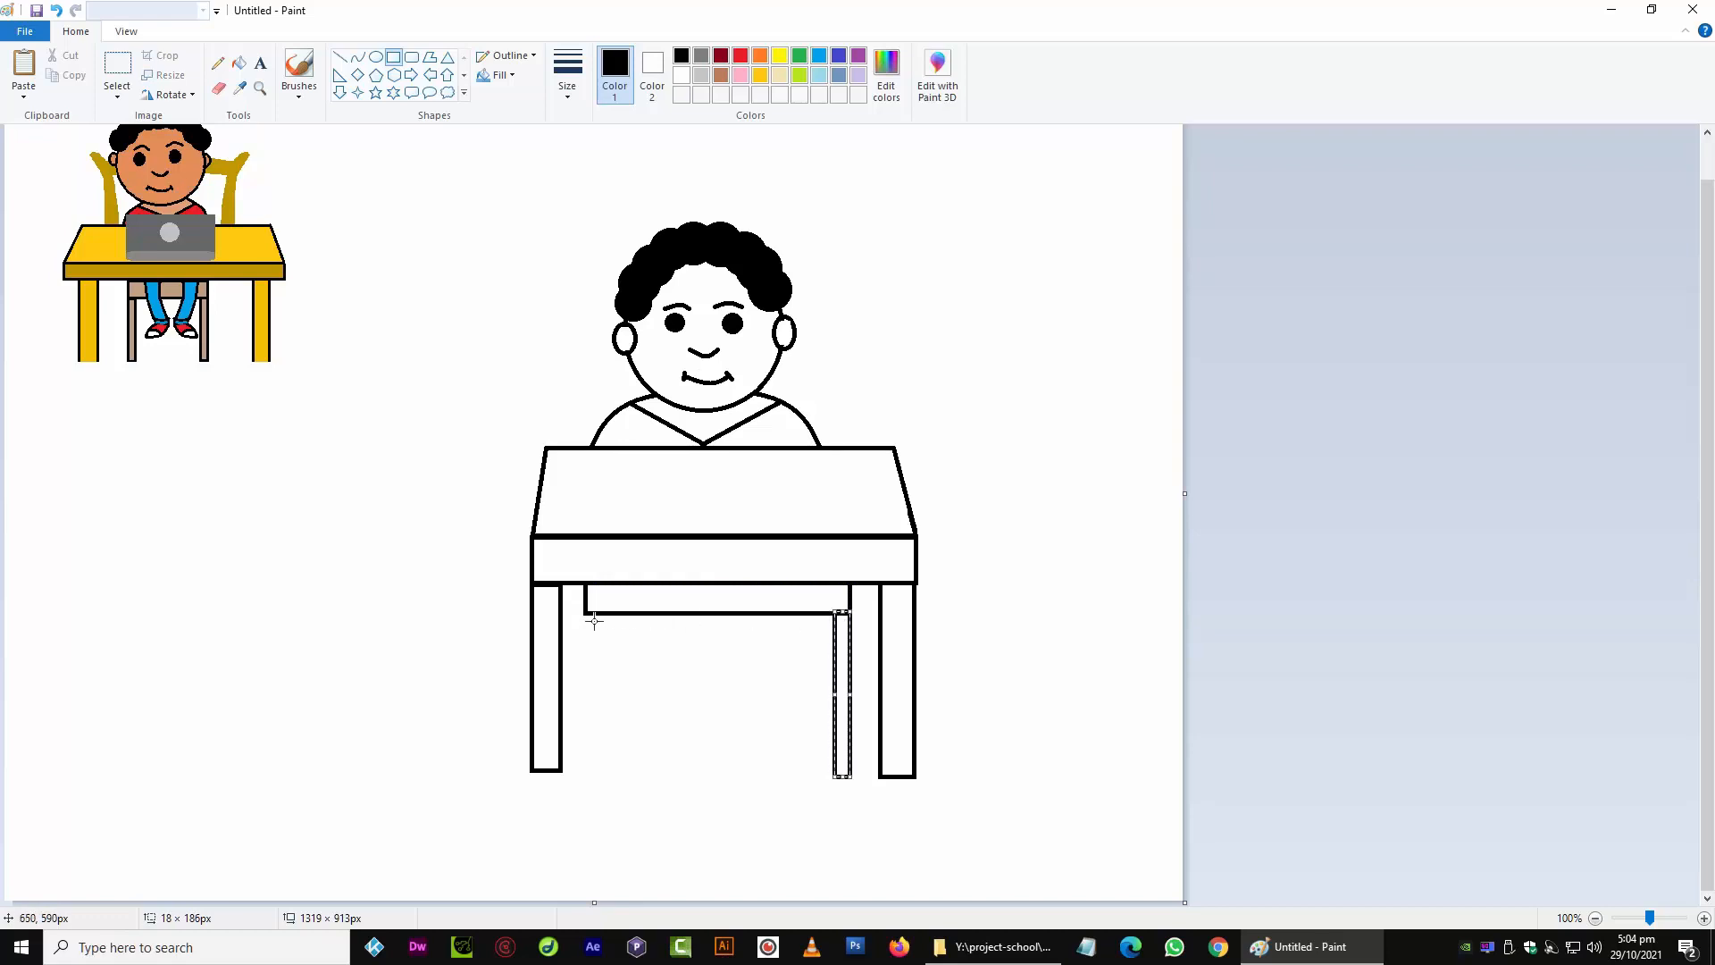
left_click_drag(594, 621, 612, 784)
left_click(732, 810)
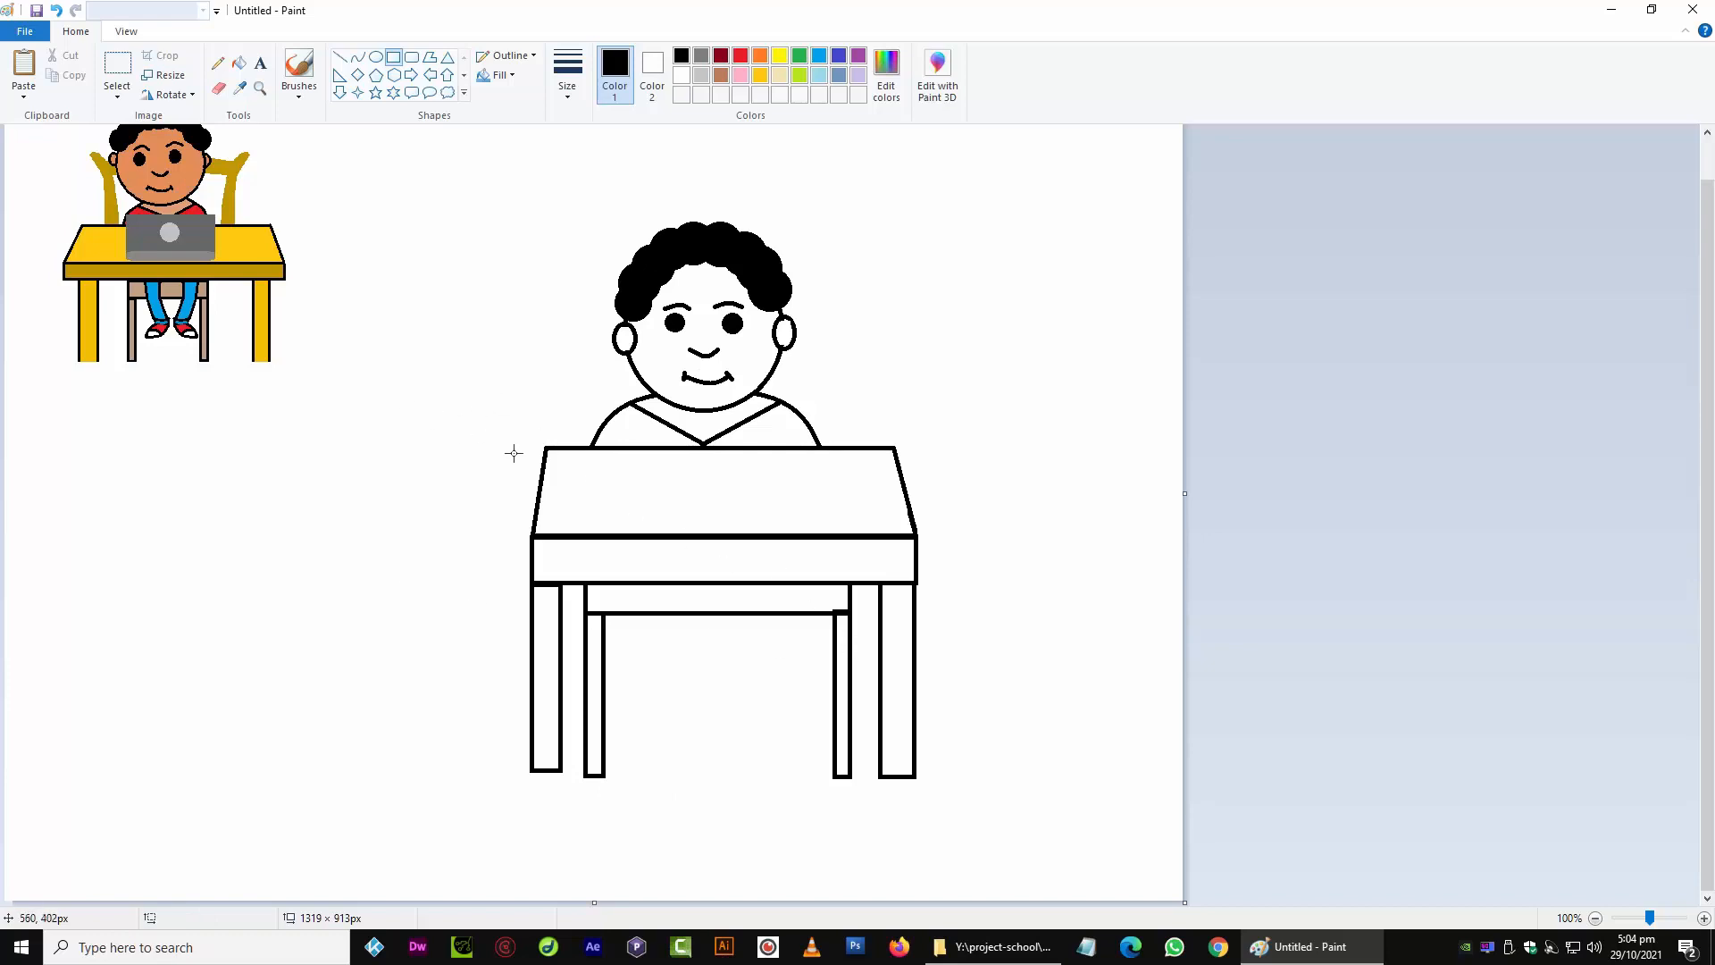
key("ctrl+z")
key("ctrl+z")
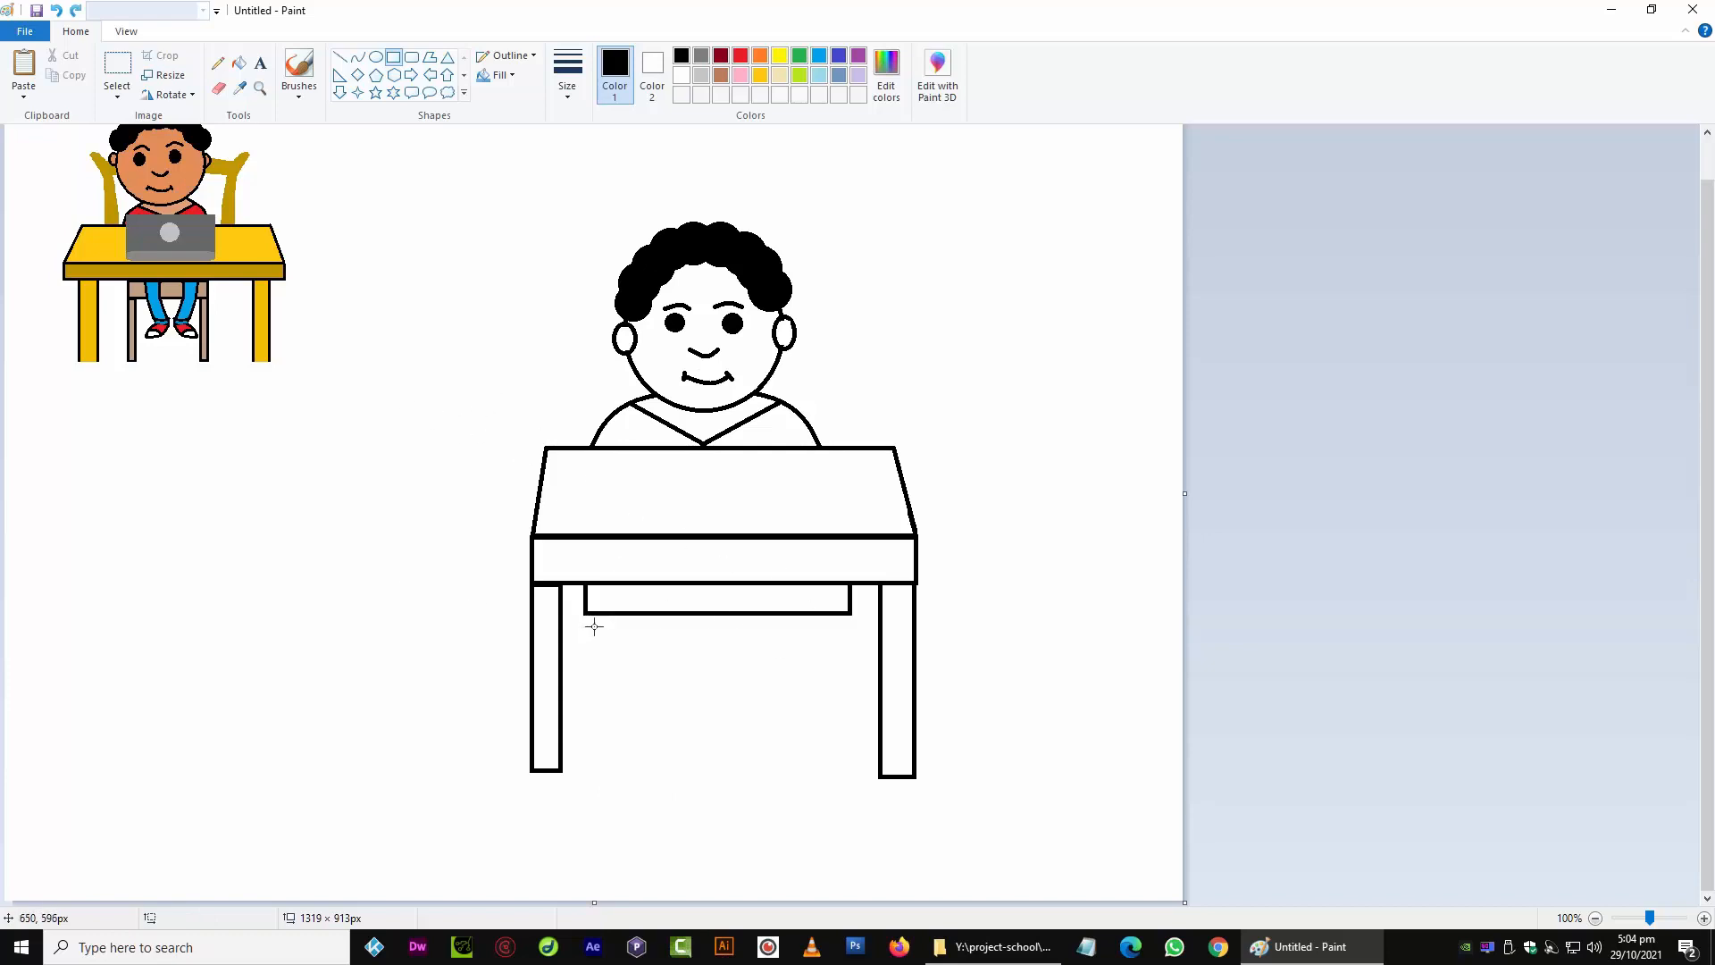
Draw two thin rectangular chair legs, about 18 × 175 px and 16 × 187 px, under the two ends of the seat
left_click_drag(594, 624, 605, 776)
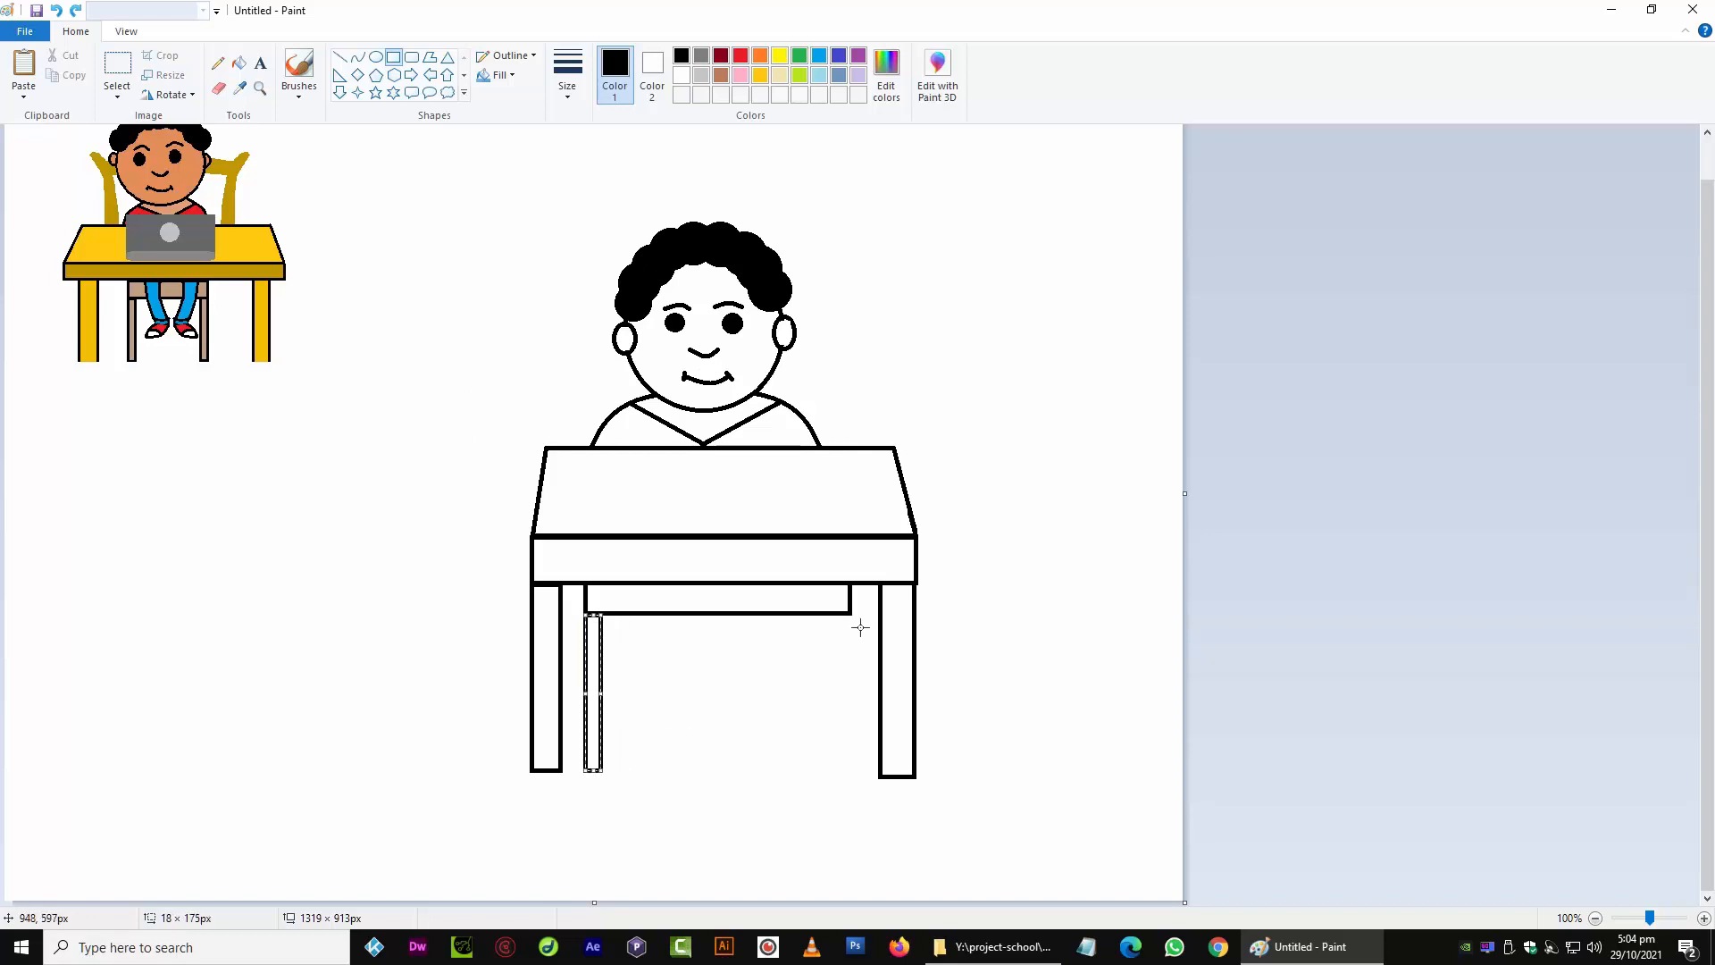
left_click_drag(835, 613, 854, 785)
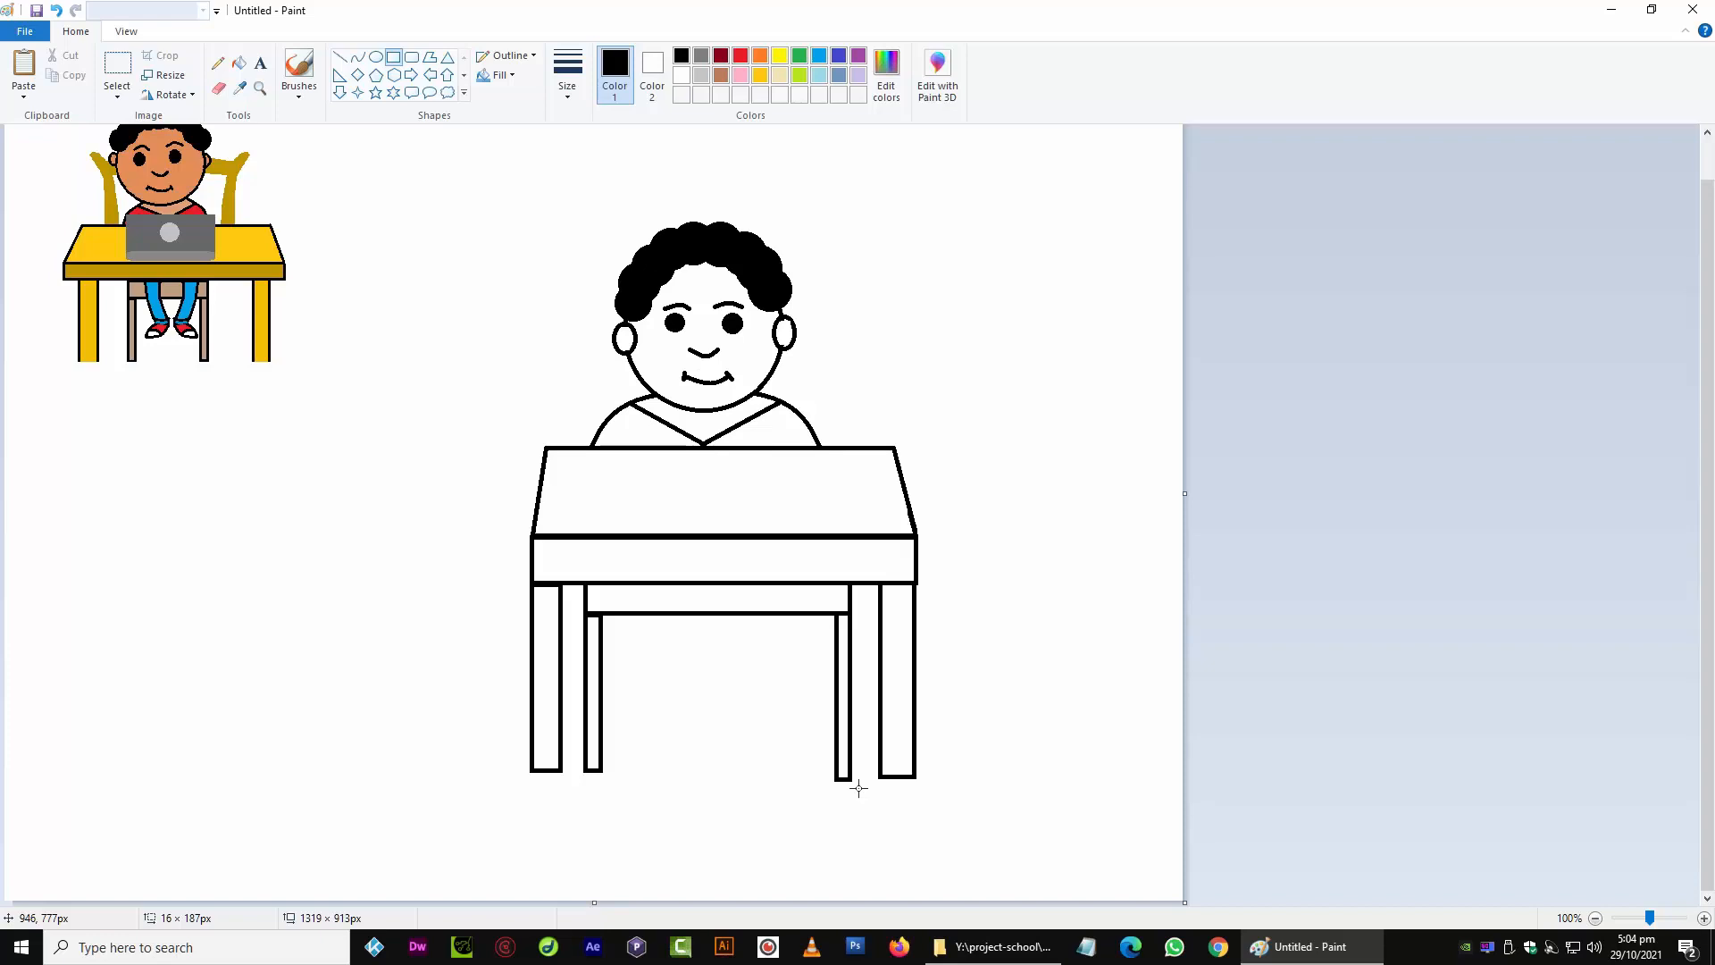
left_click(421, 603)
Start a chair-back post left of the desk with a curve about 39 × 151 px and a slanted top line about 28 × 19 px
scroll(444, 501, "up", 1)
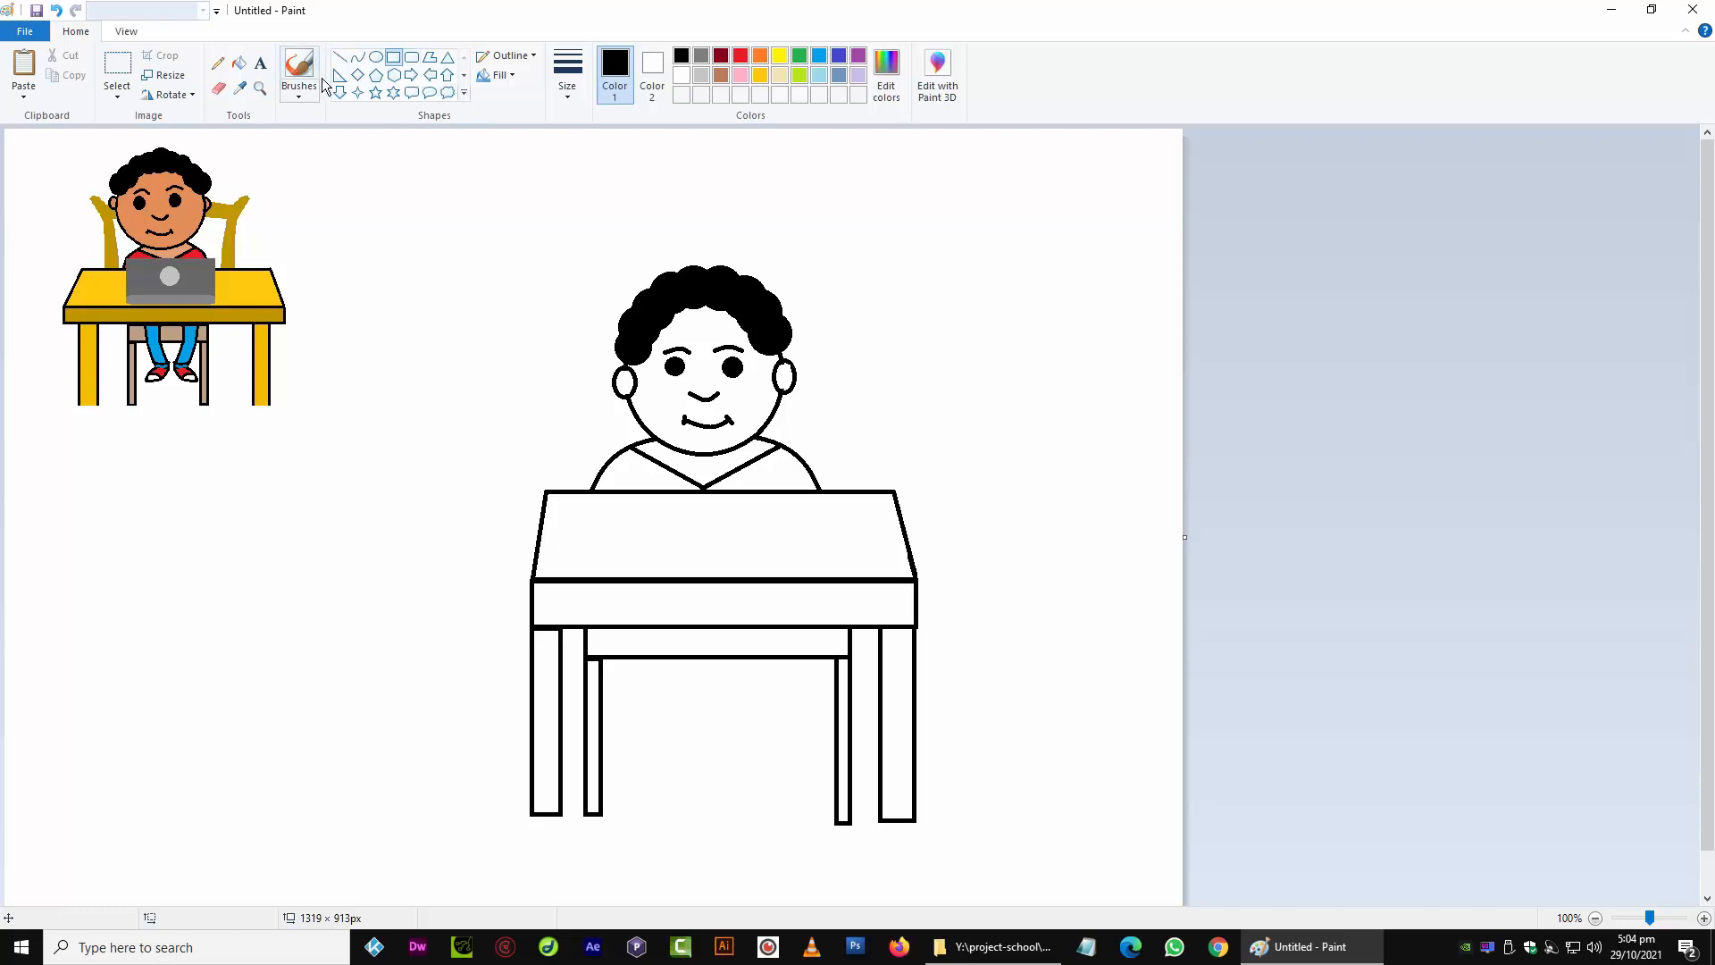
left_click(357, 57)
mouse_move(398, 429)
left_mouse_down()
mouse_move(440, 502)
mouse_move(435, 566)
left_mouse_up()
mouse_move(429, 497)
left_mouse_down()
mouse_move(445, 462)
mouse_move(442, 492)
left_mouse_up()
left_click_drag(444, 564, 439, 509)
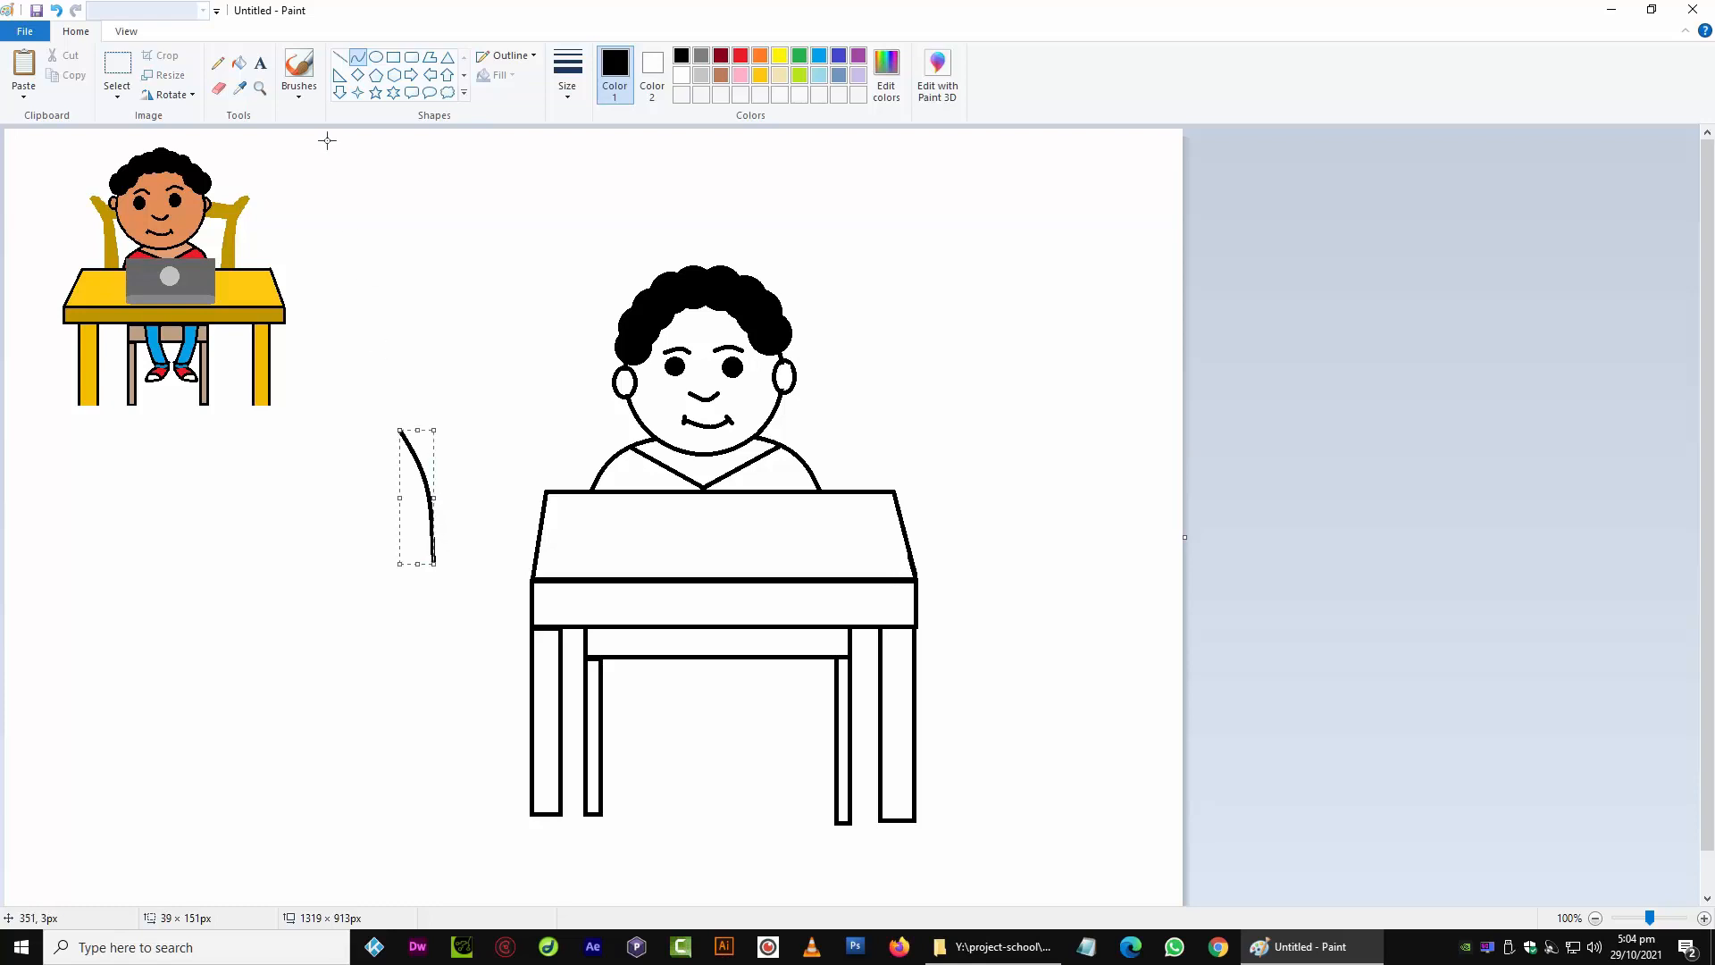
left_click(340, 57)
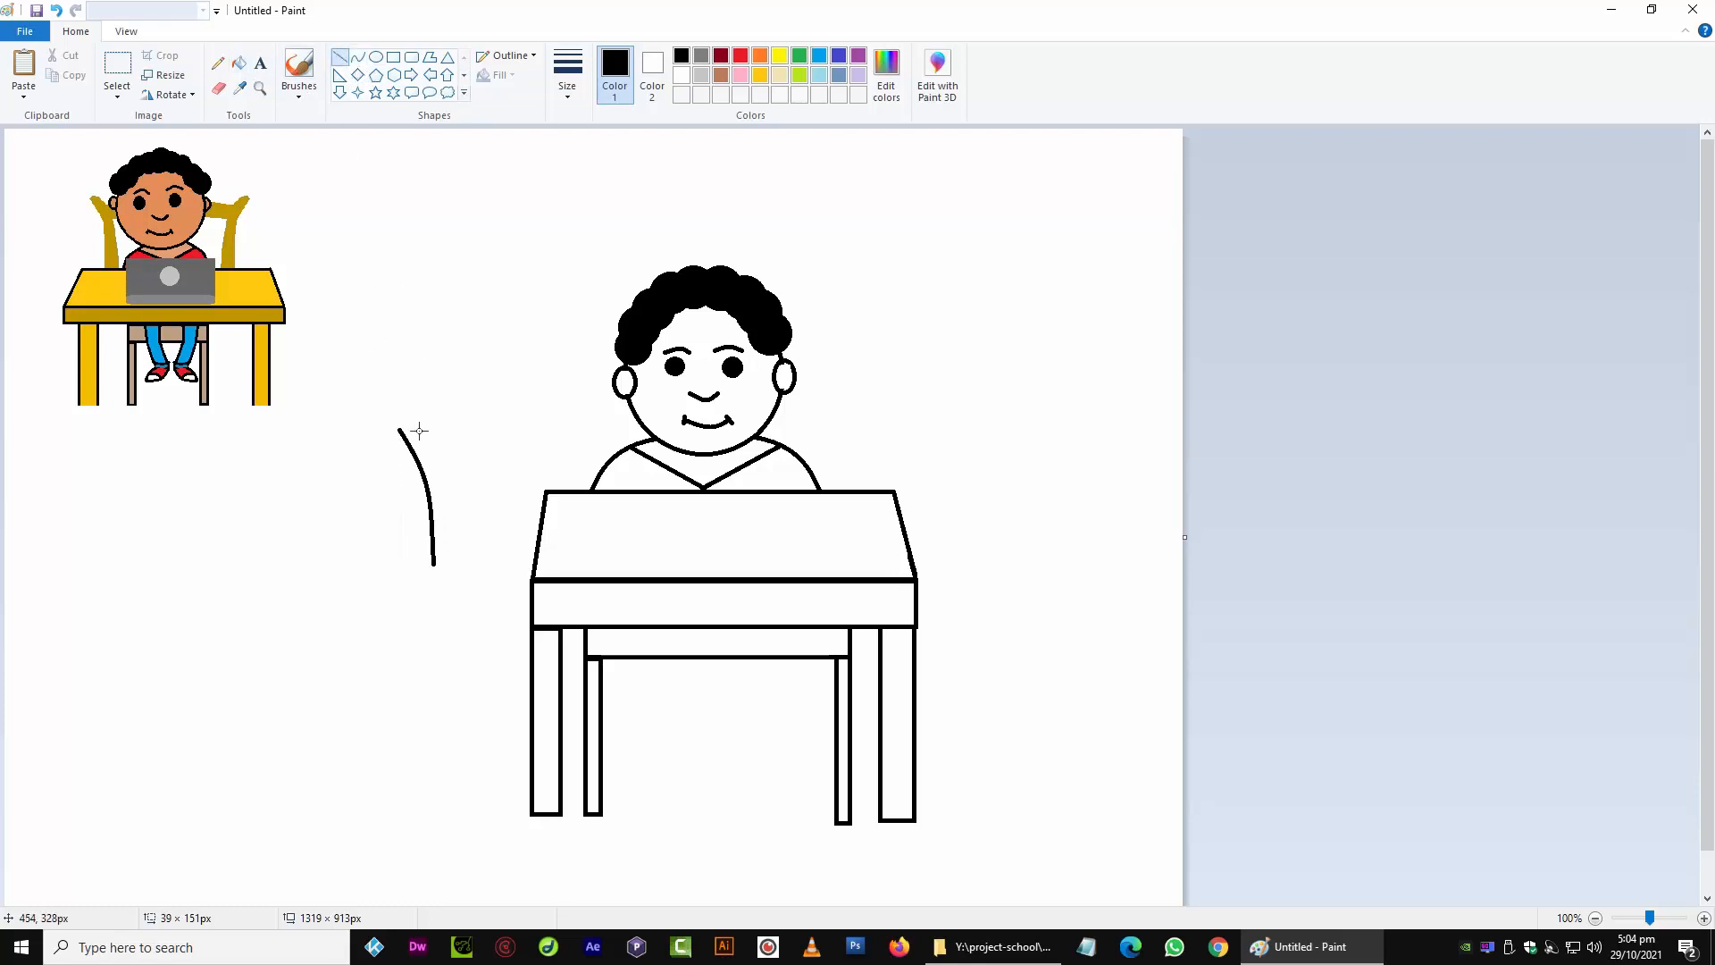
left_click_drag(398, 429, 421, 415)
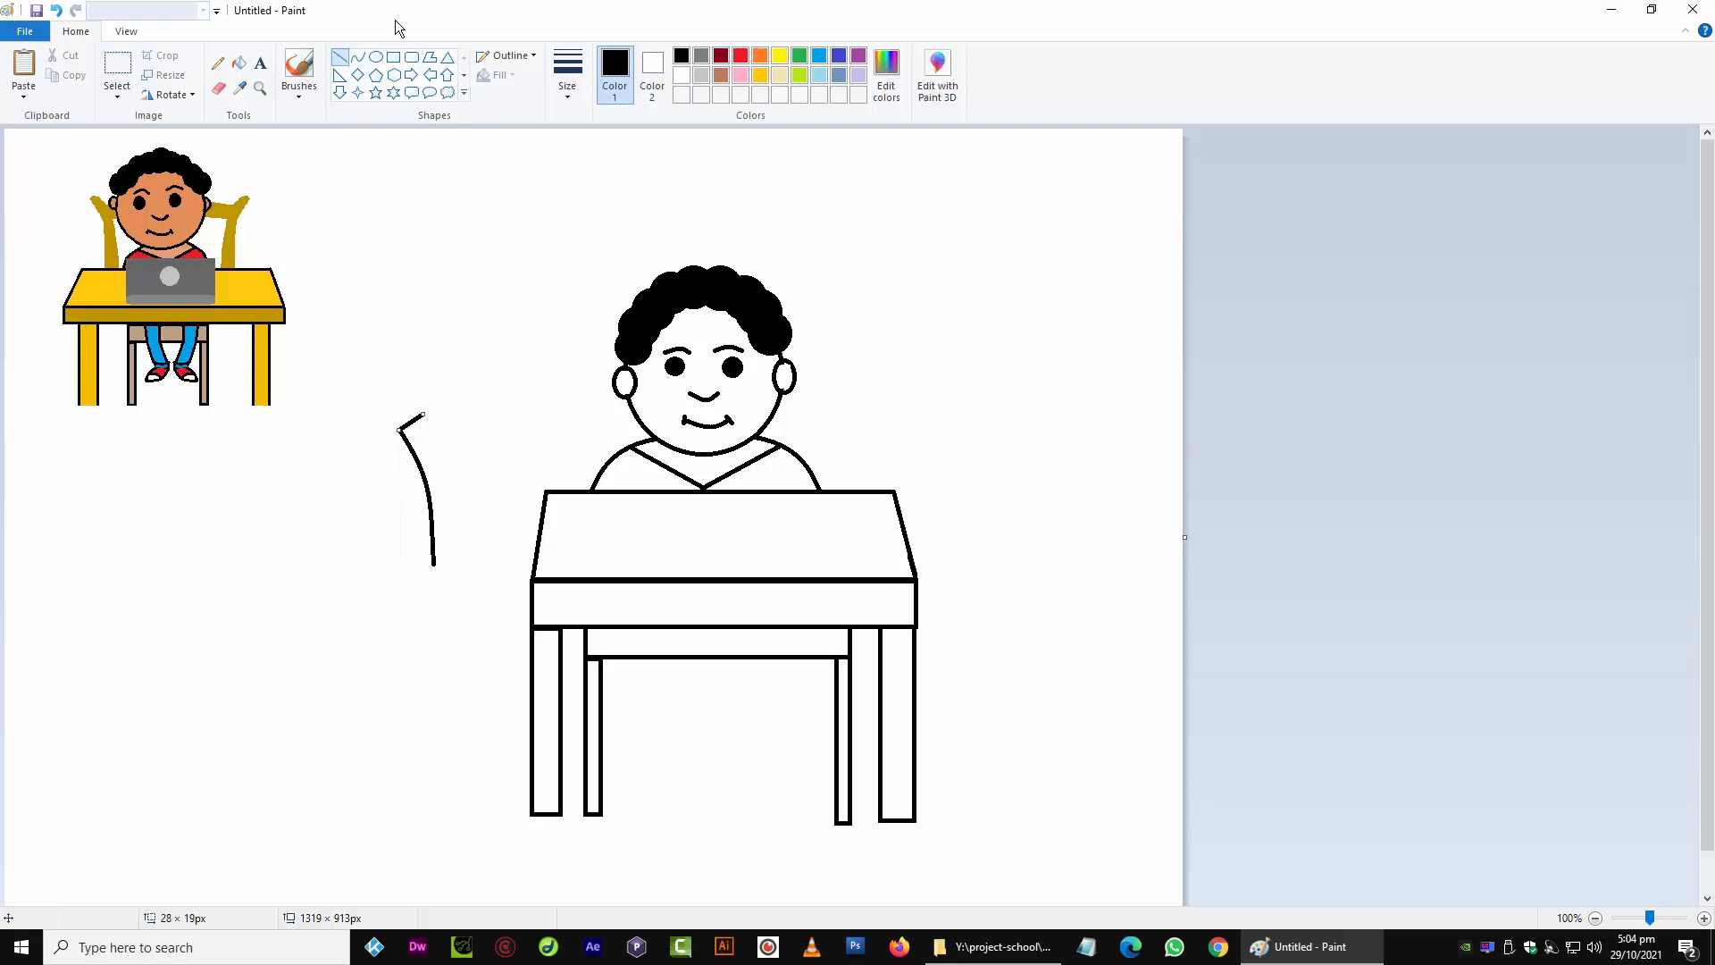
Complete the post outline with a second curve about 35 × 169 px and a closing bottom line about 17 × 5 px
left_click(358, 56)
mouse_move(431, 421)
left_mouse_down()
mouse_move(440, 574)
mouse_move(462, 569)
mouse_move(455, 489)
mouse_move(462, 545)
left_mouse_up()
left_click(339, 57)
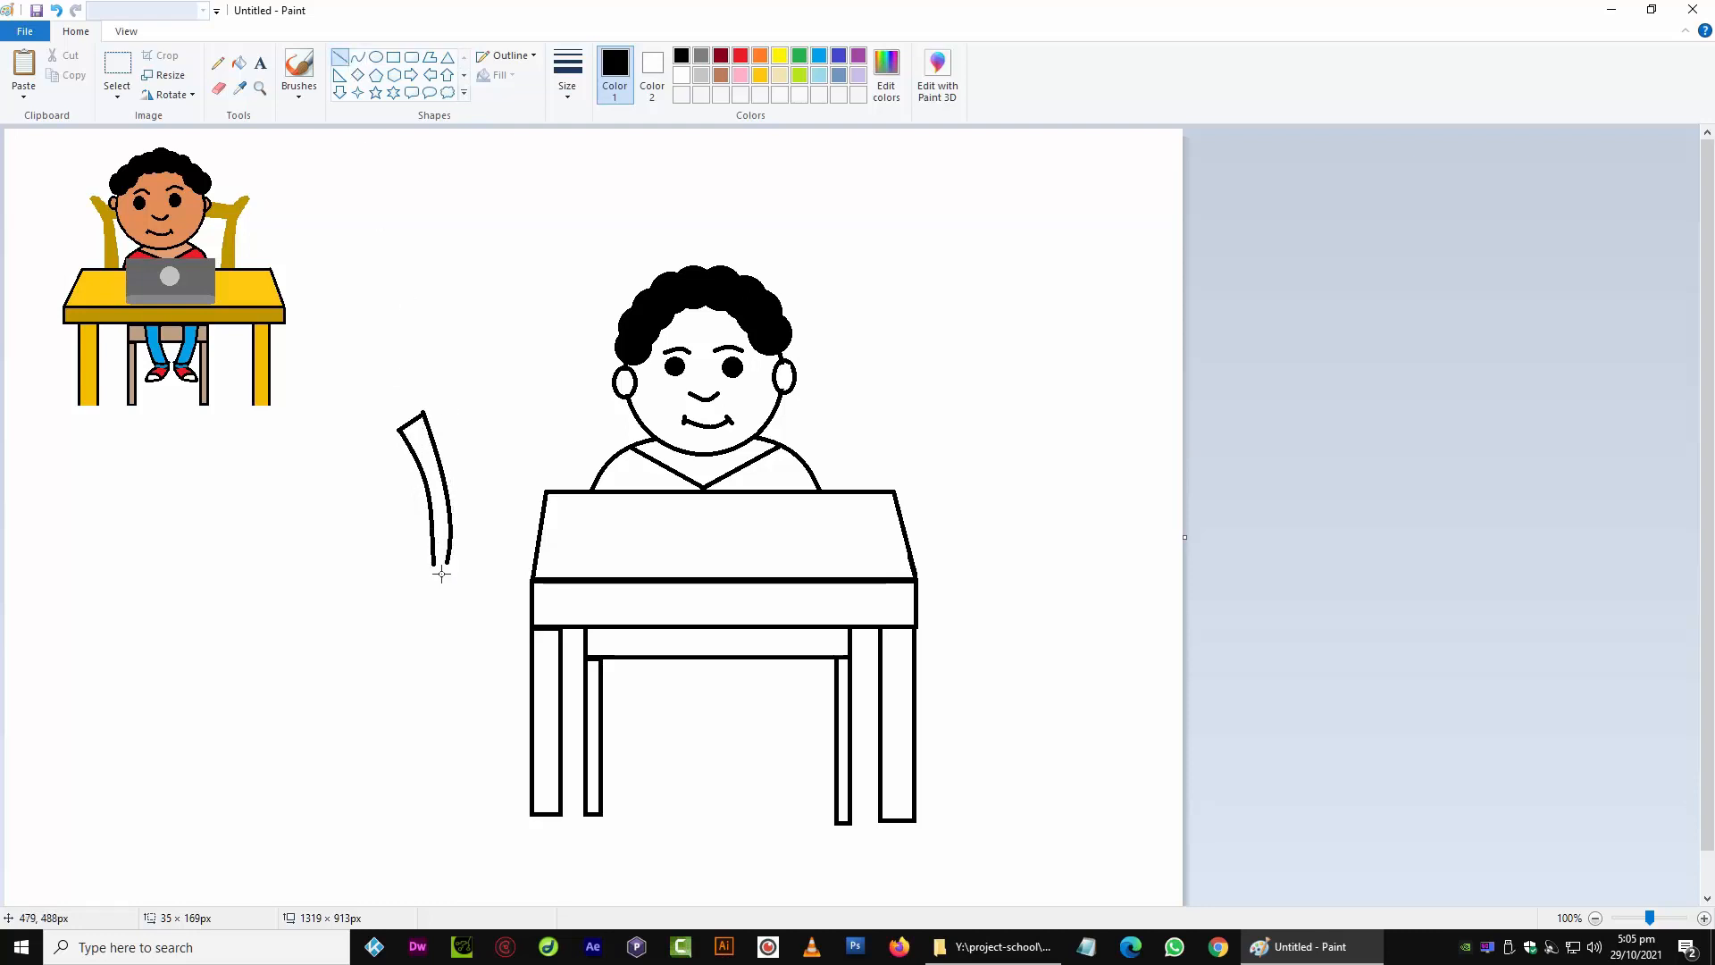
left_click_drag(432, 566, 441, 563)
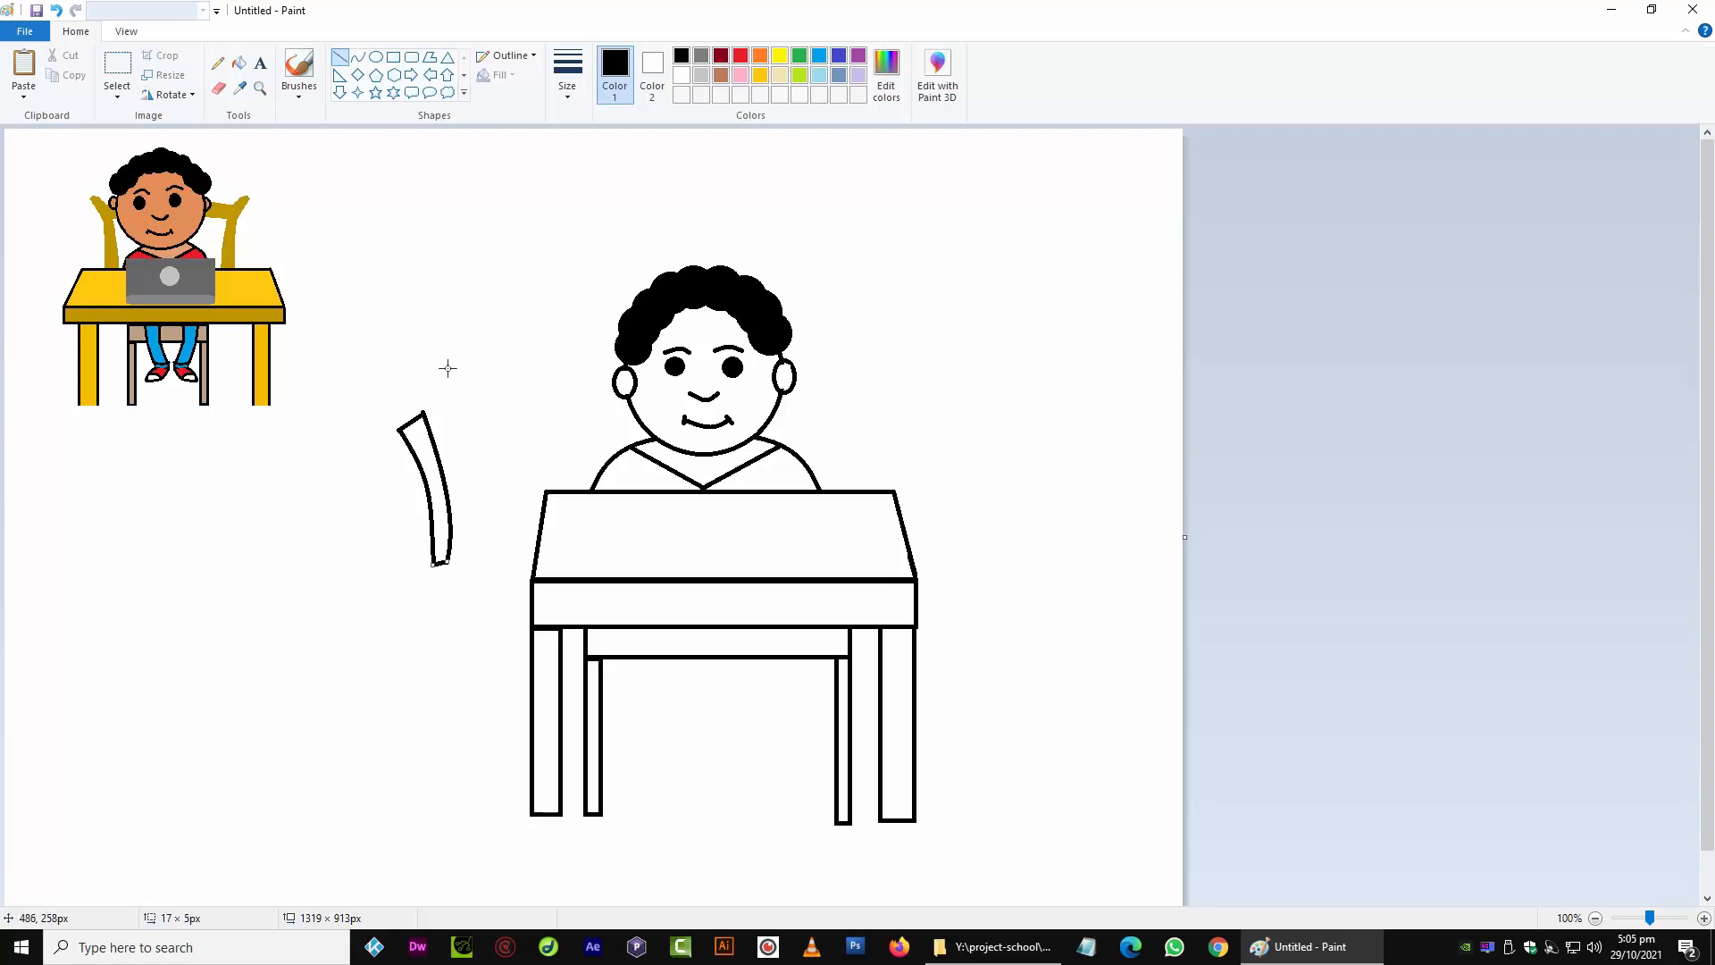
Select the finished chair-back post and move it to the empty area below the reference picture
left_click(117, 66)
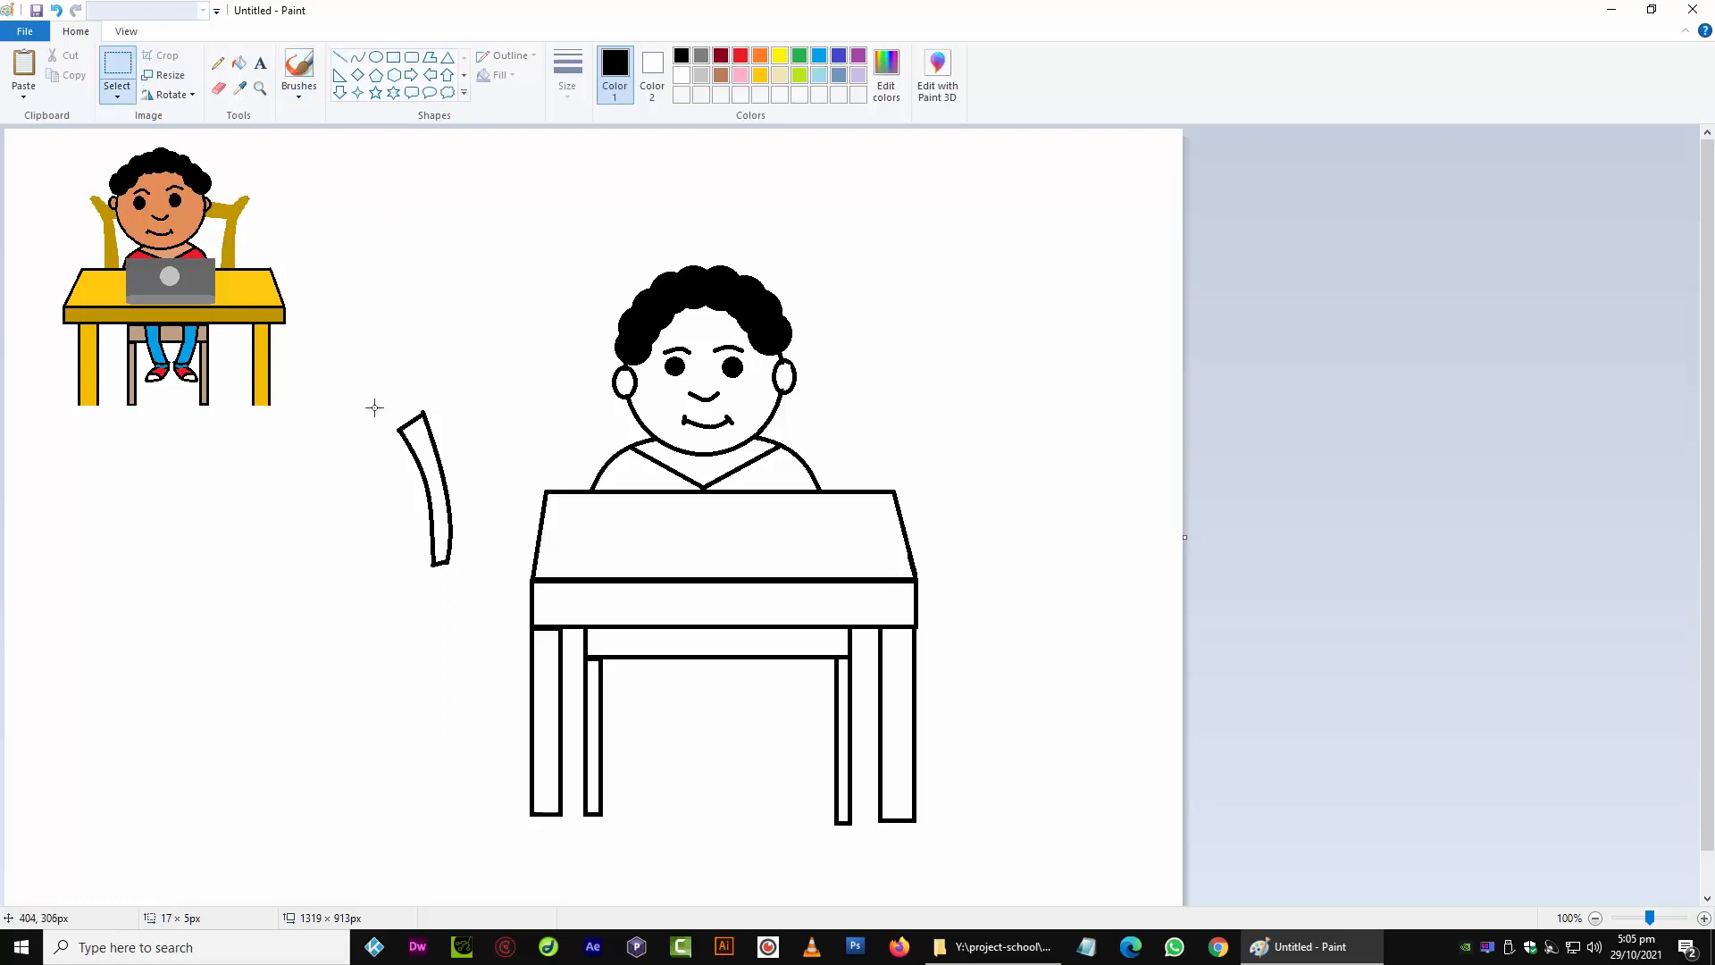
left_click_drag(364, 392, 475, 634)
left_click_drag(463, 521, 256, 618)
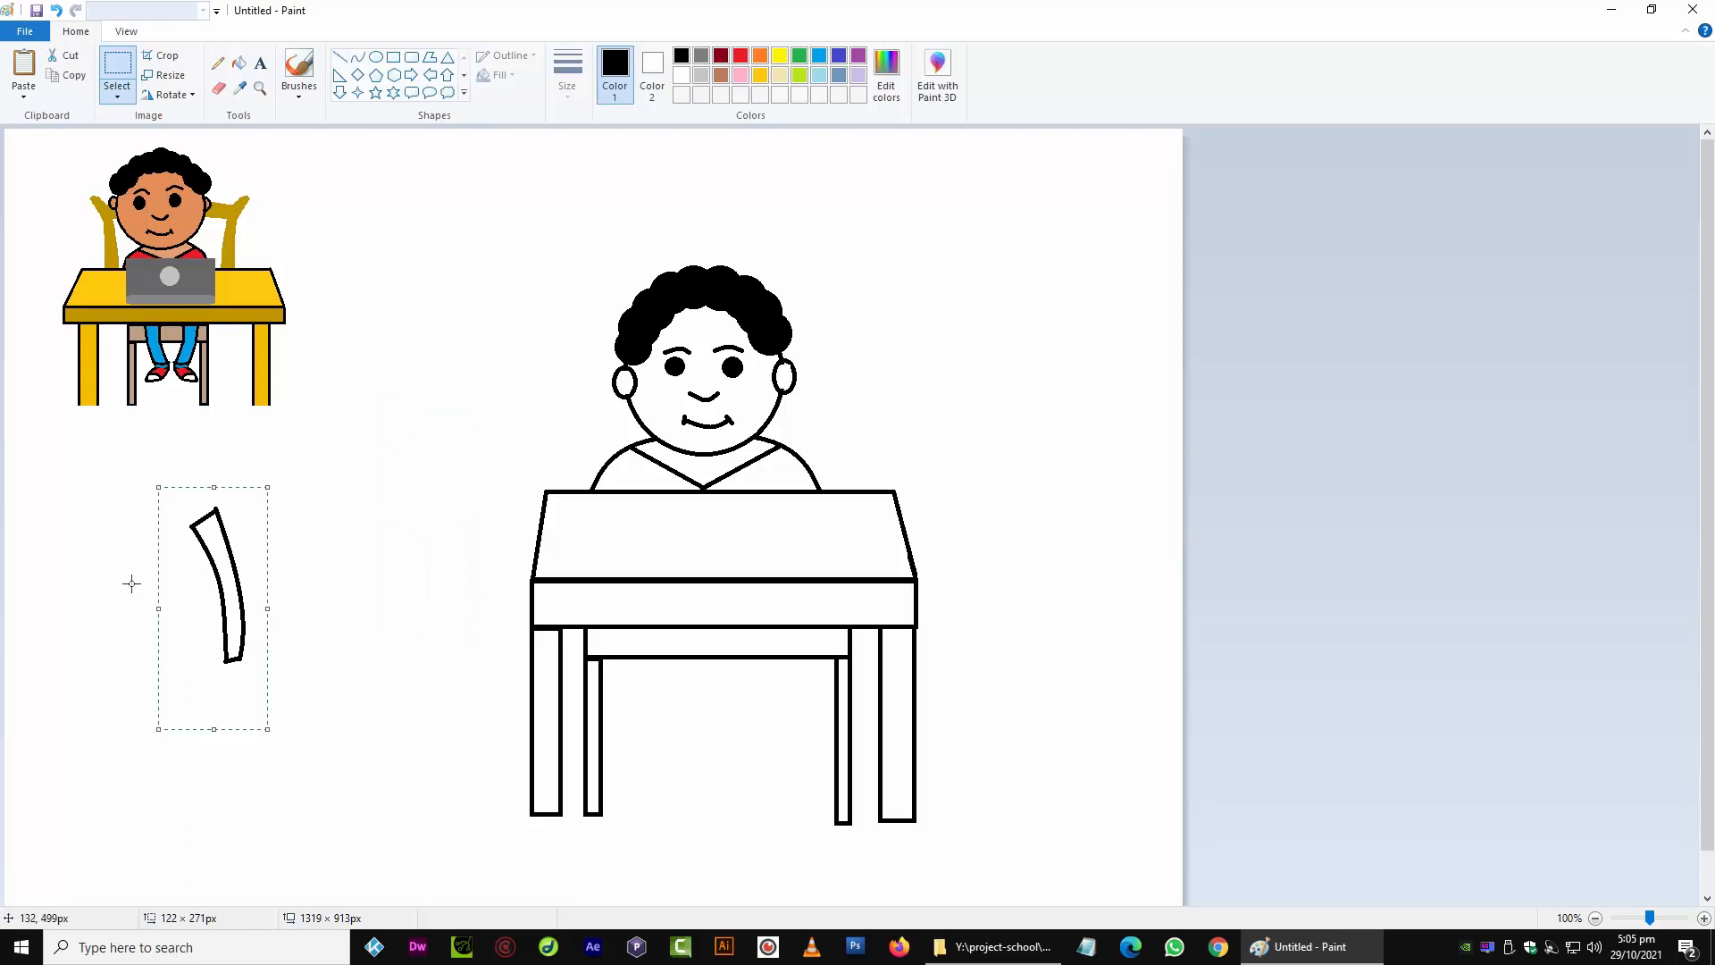
Duplicate the chair-back post, flip the copy horizontally, and place it level with the original to its right
key("ctrl+c")
key("ctrl+v")
mouse_move(74, 207)
left_mouse_down()
mouse_move(364, 431)
mouse_move(370, 549)
left_mouse_up()
left_click(169, 95)
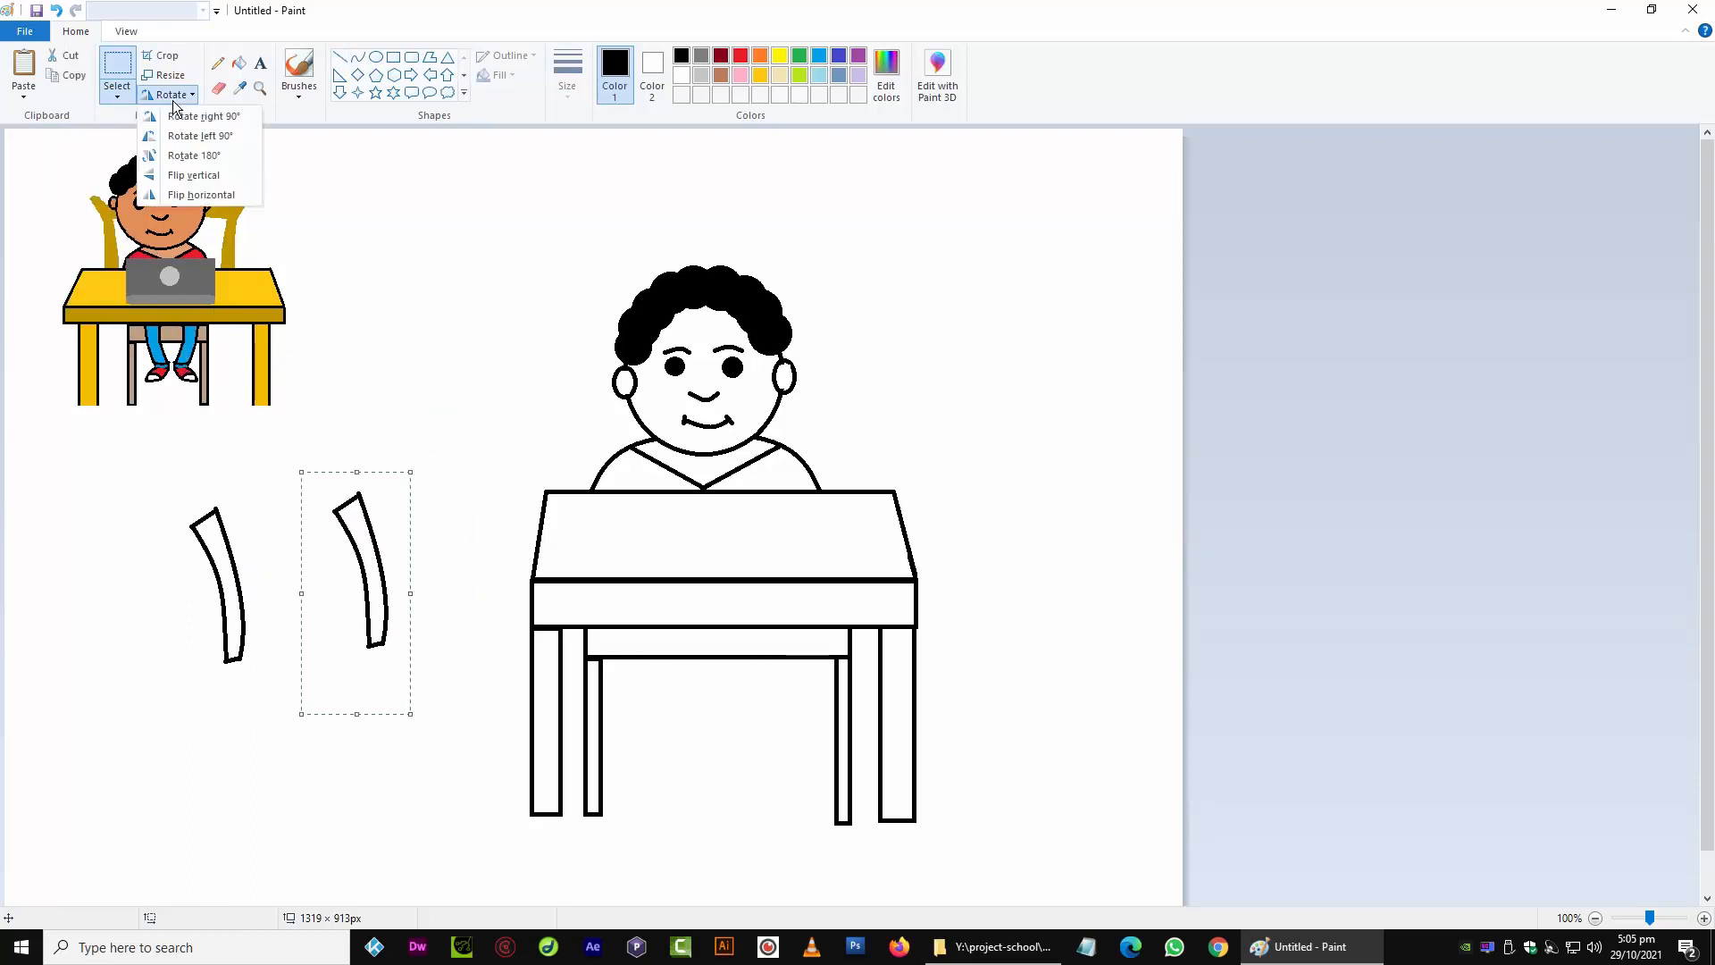
left_click(201, 195)
left_click_drag(360, 572, 379, 575)
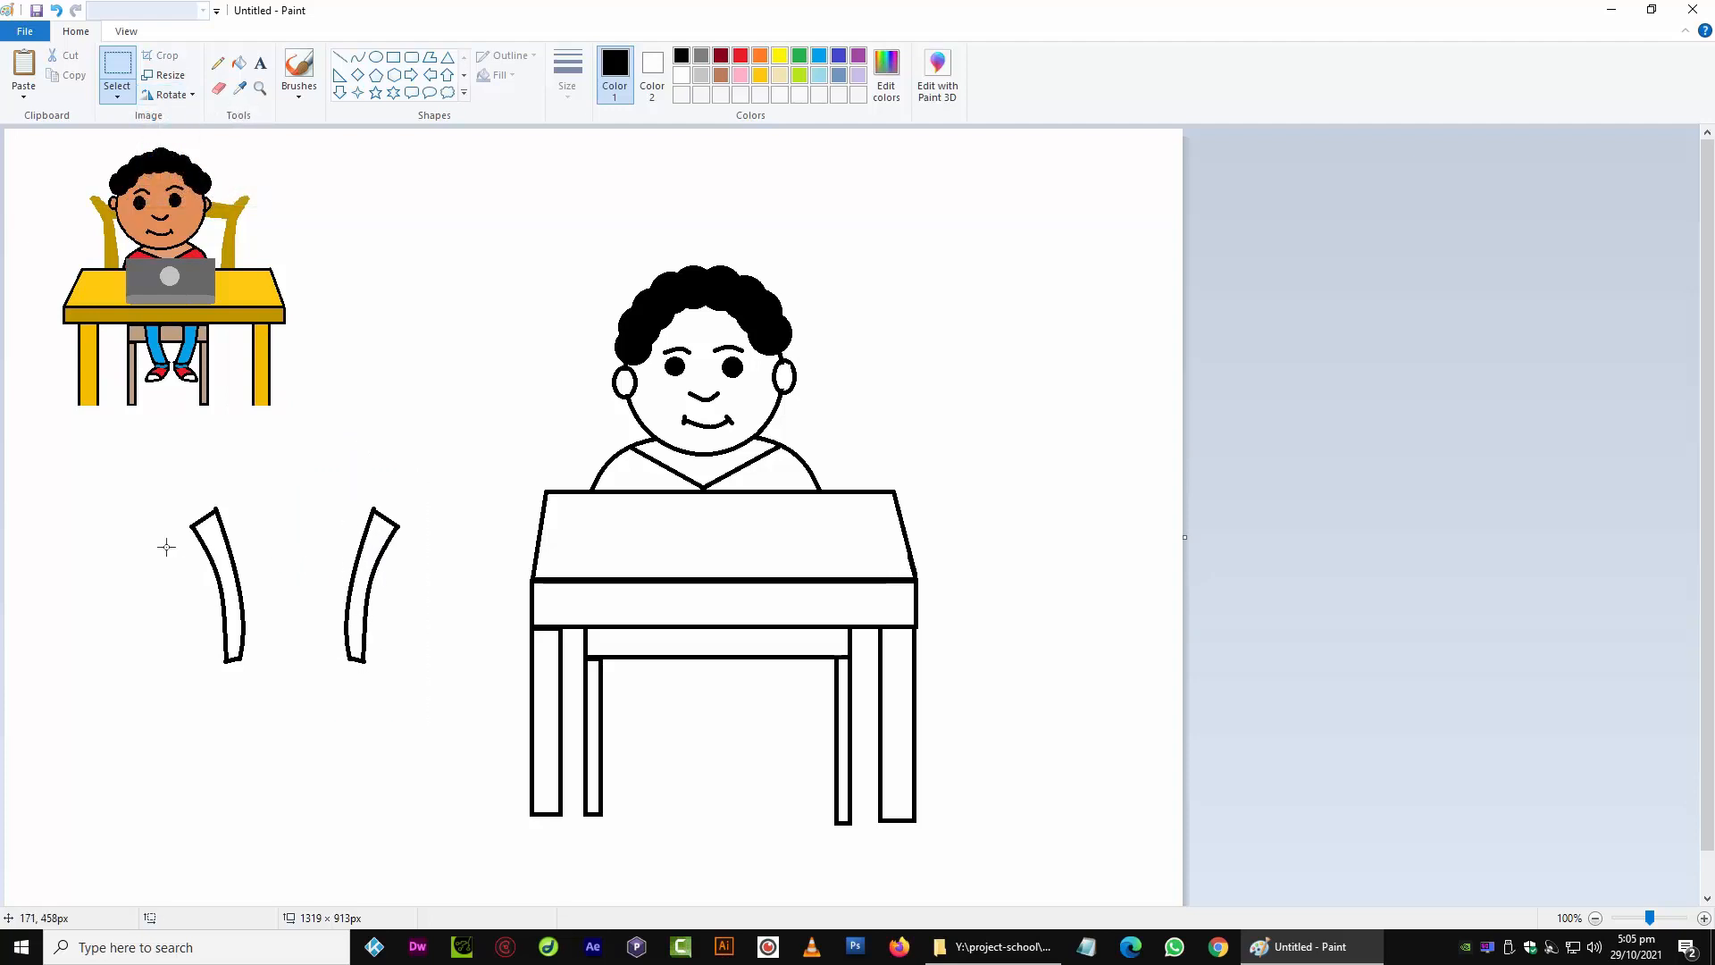
Join the upper ends of the two posts with a crossbar rectangle about 160 × 20 px
left_click(393, 57)
left_click_drag(219, 521, 366, 533)
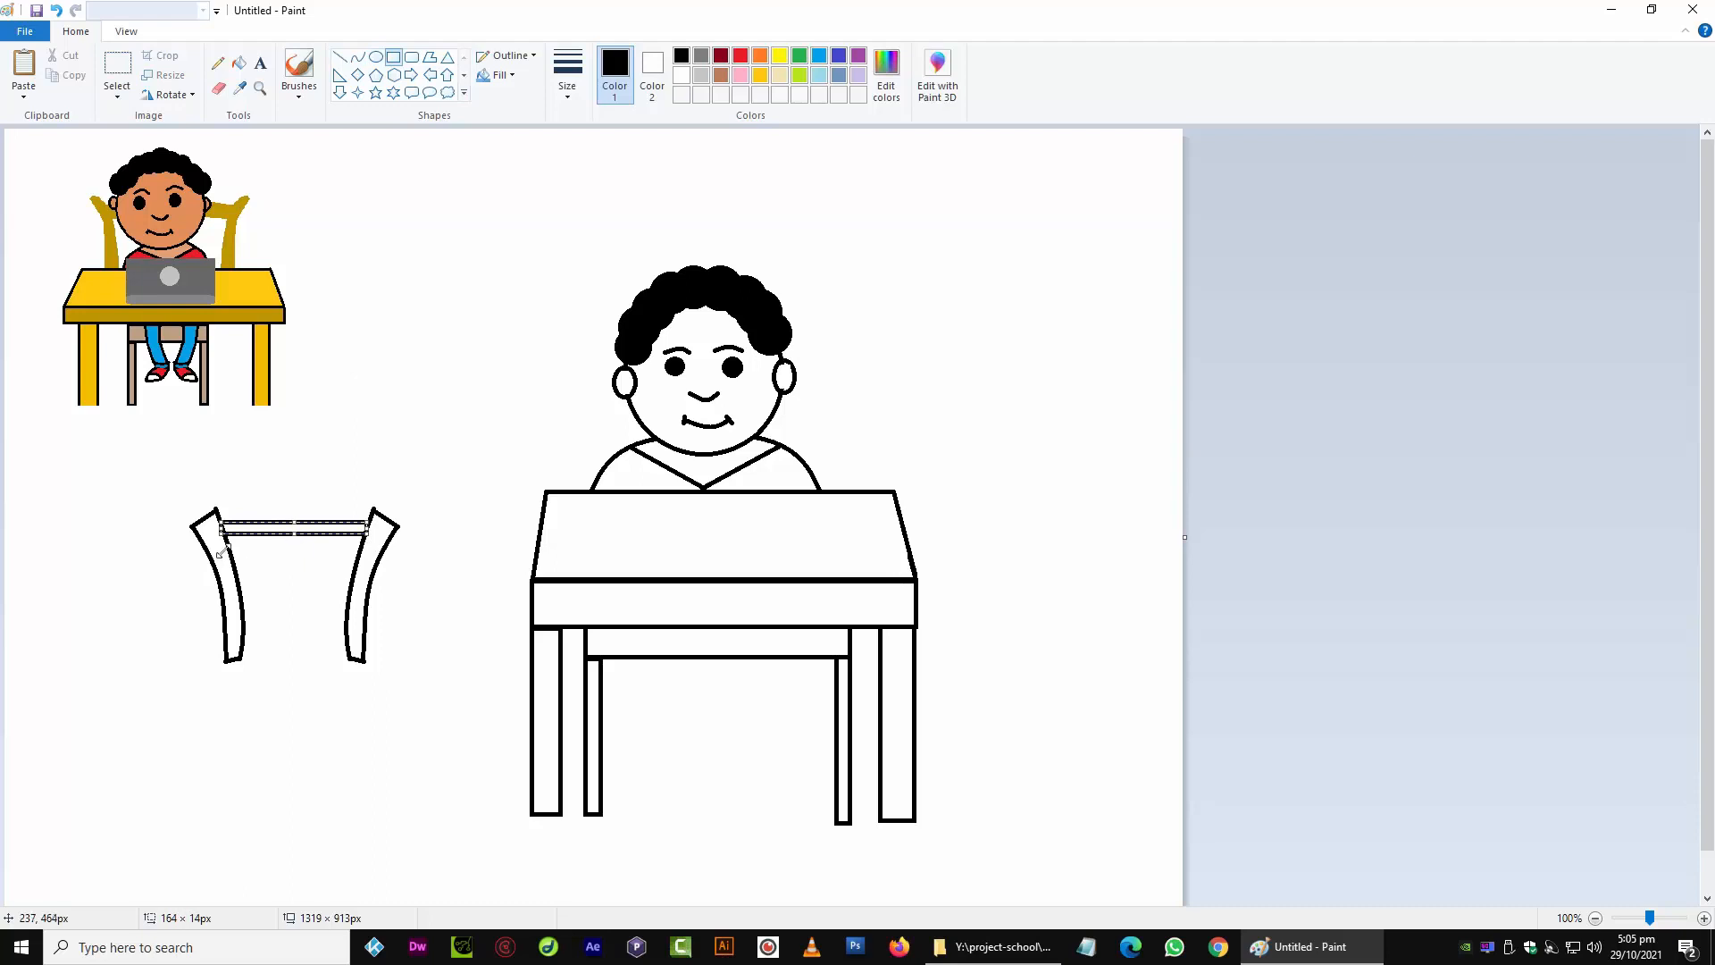
left_click_drag(221, 540, 228, 539)
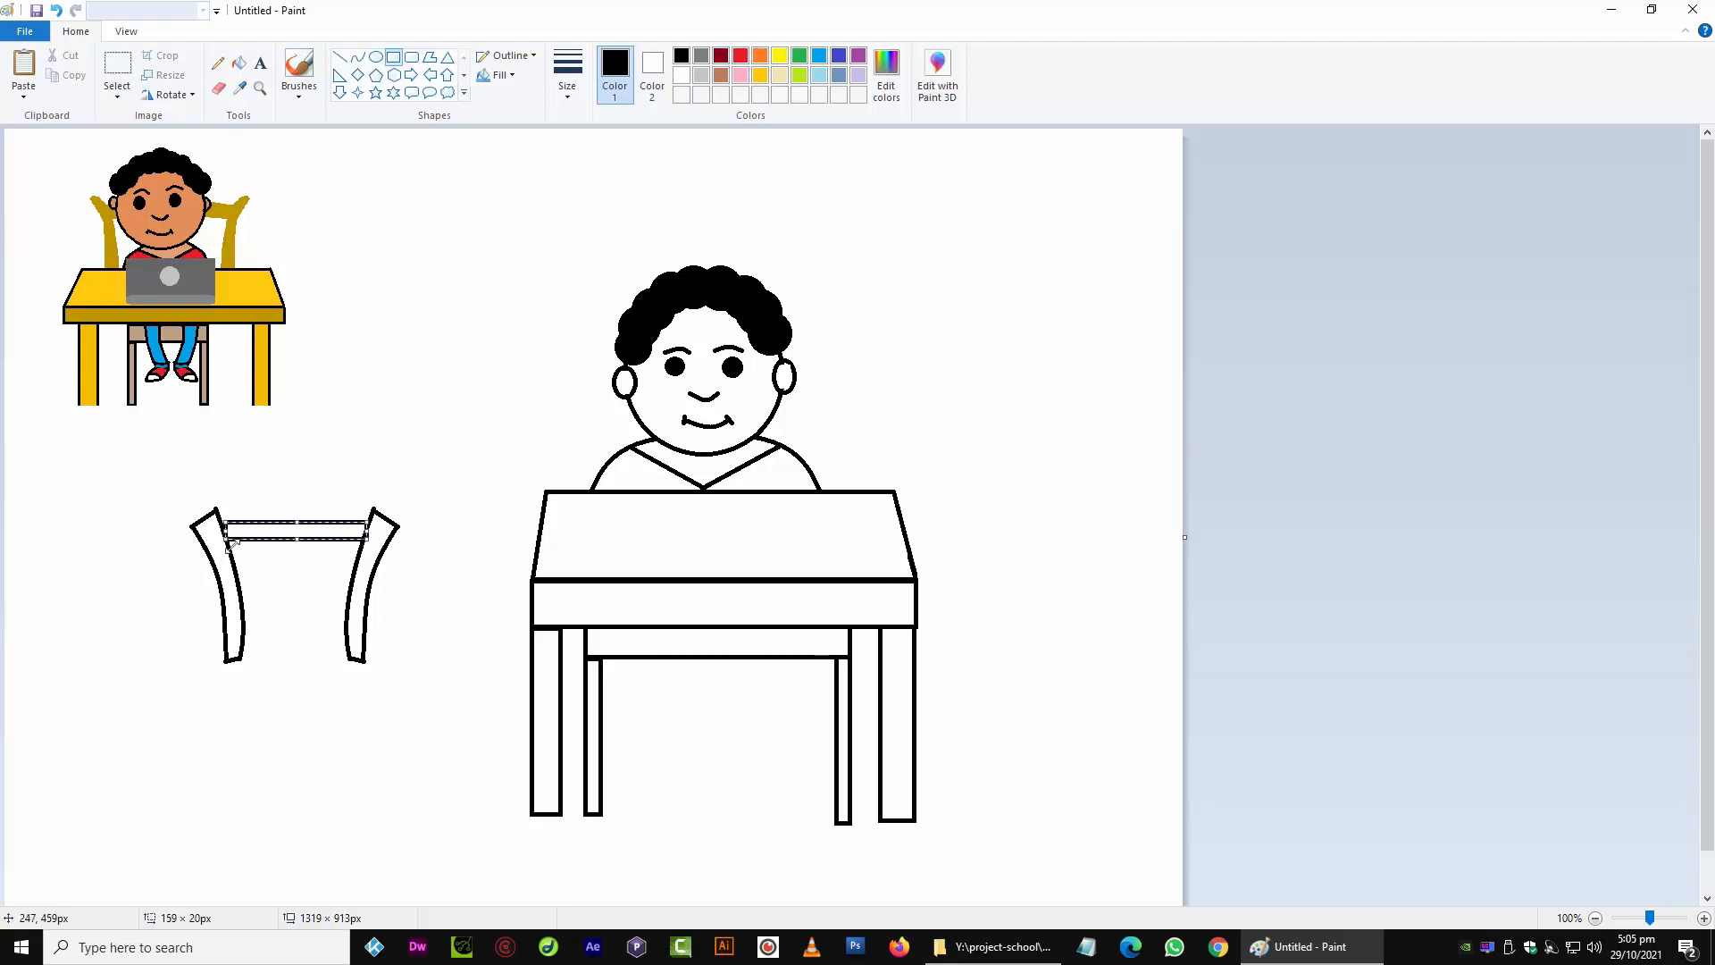
left_click(135, 520)
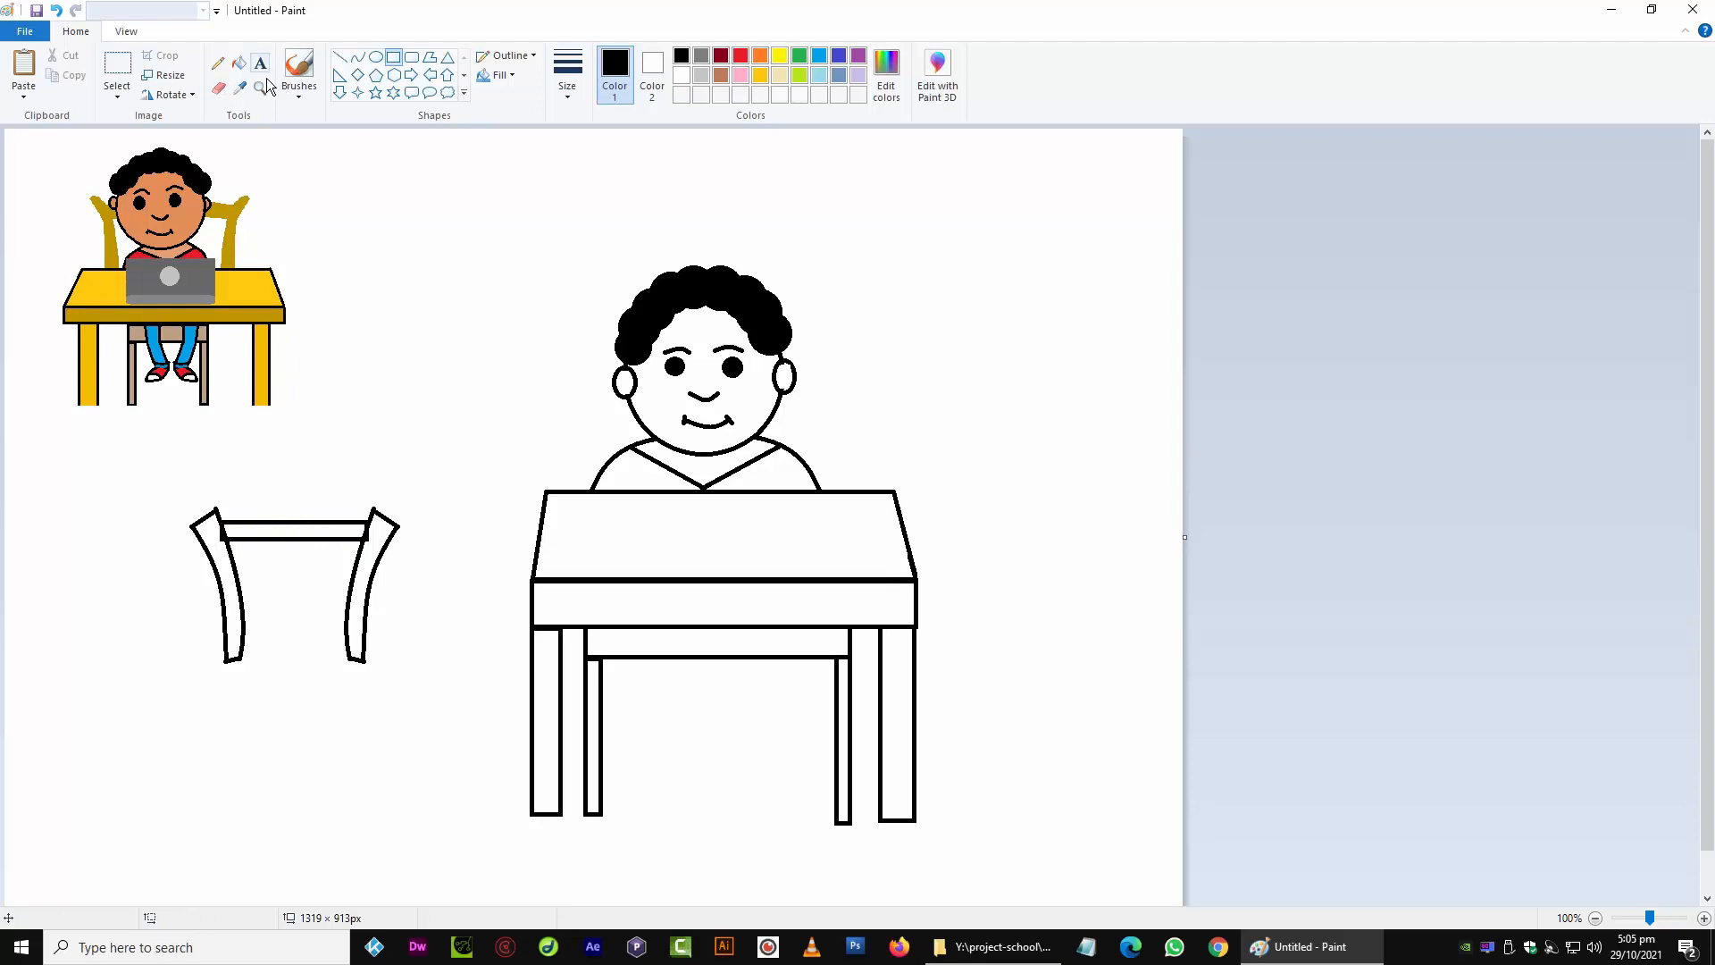
Fill the chair back's two posts, crossbar and black outline with gold
left_click(240, 64)
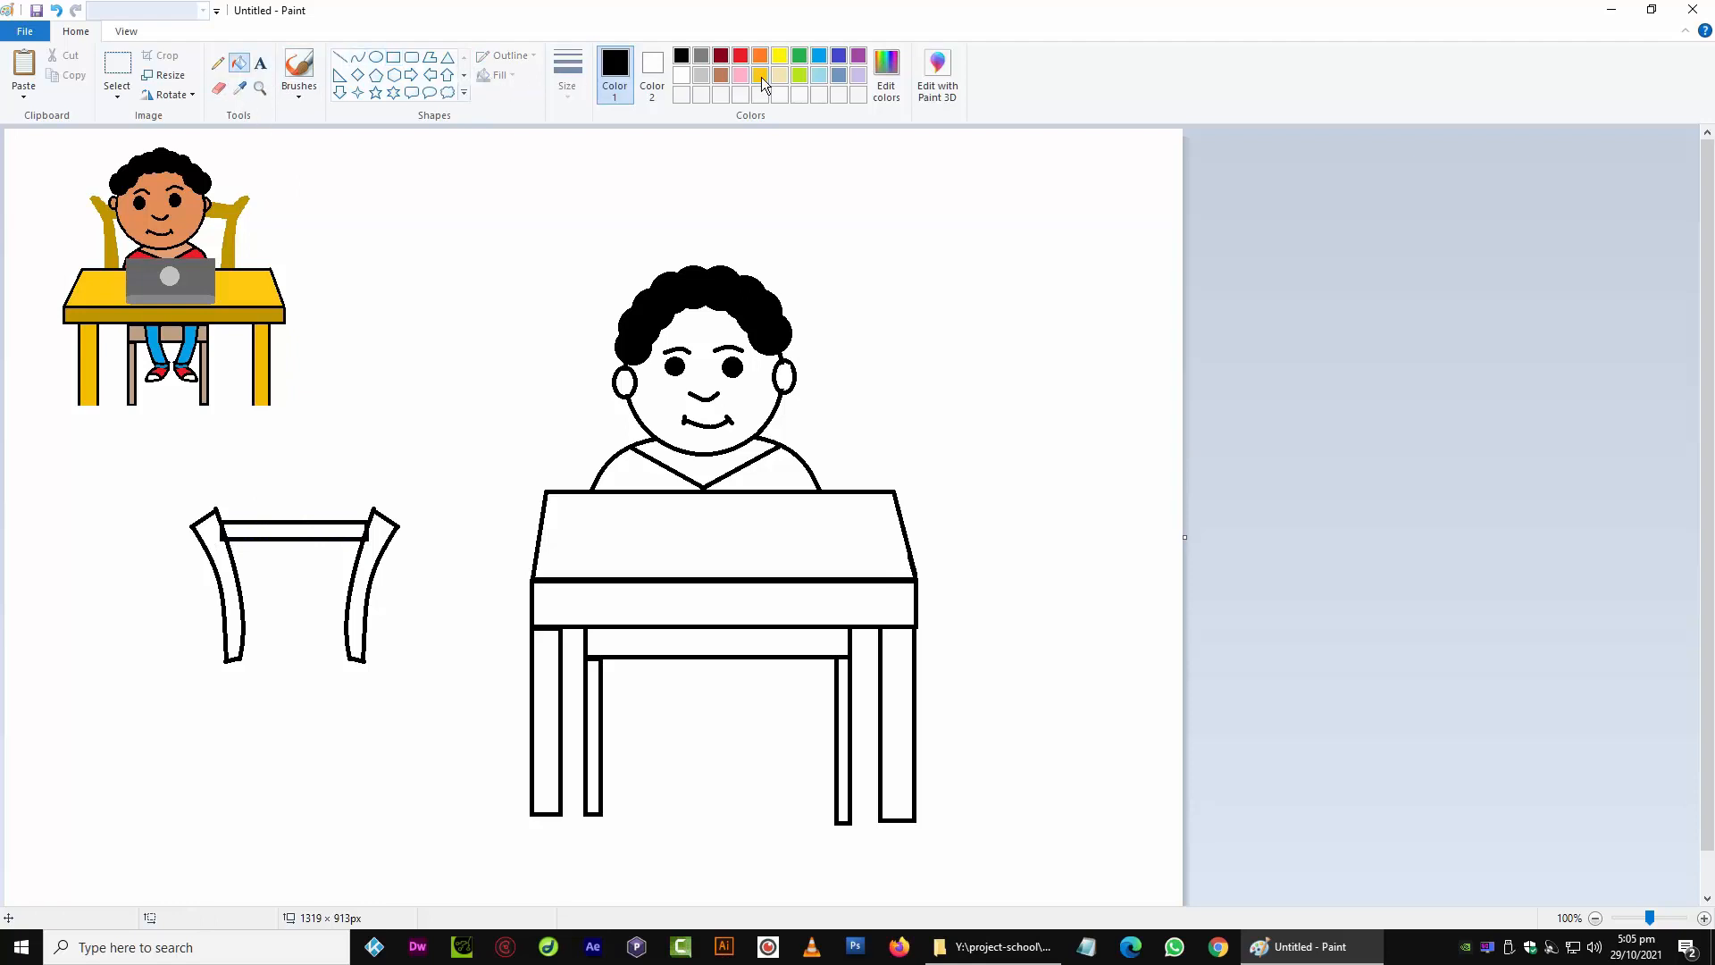
left_click(760, 75)
left_click(382, 530)
left_click(339, 531)
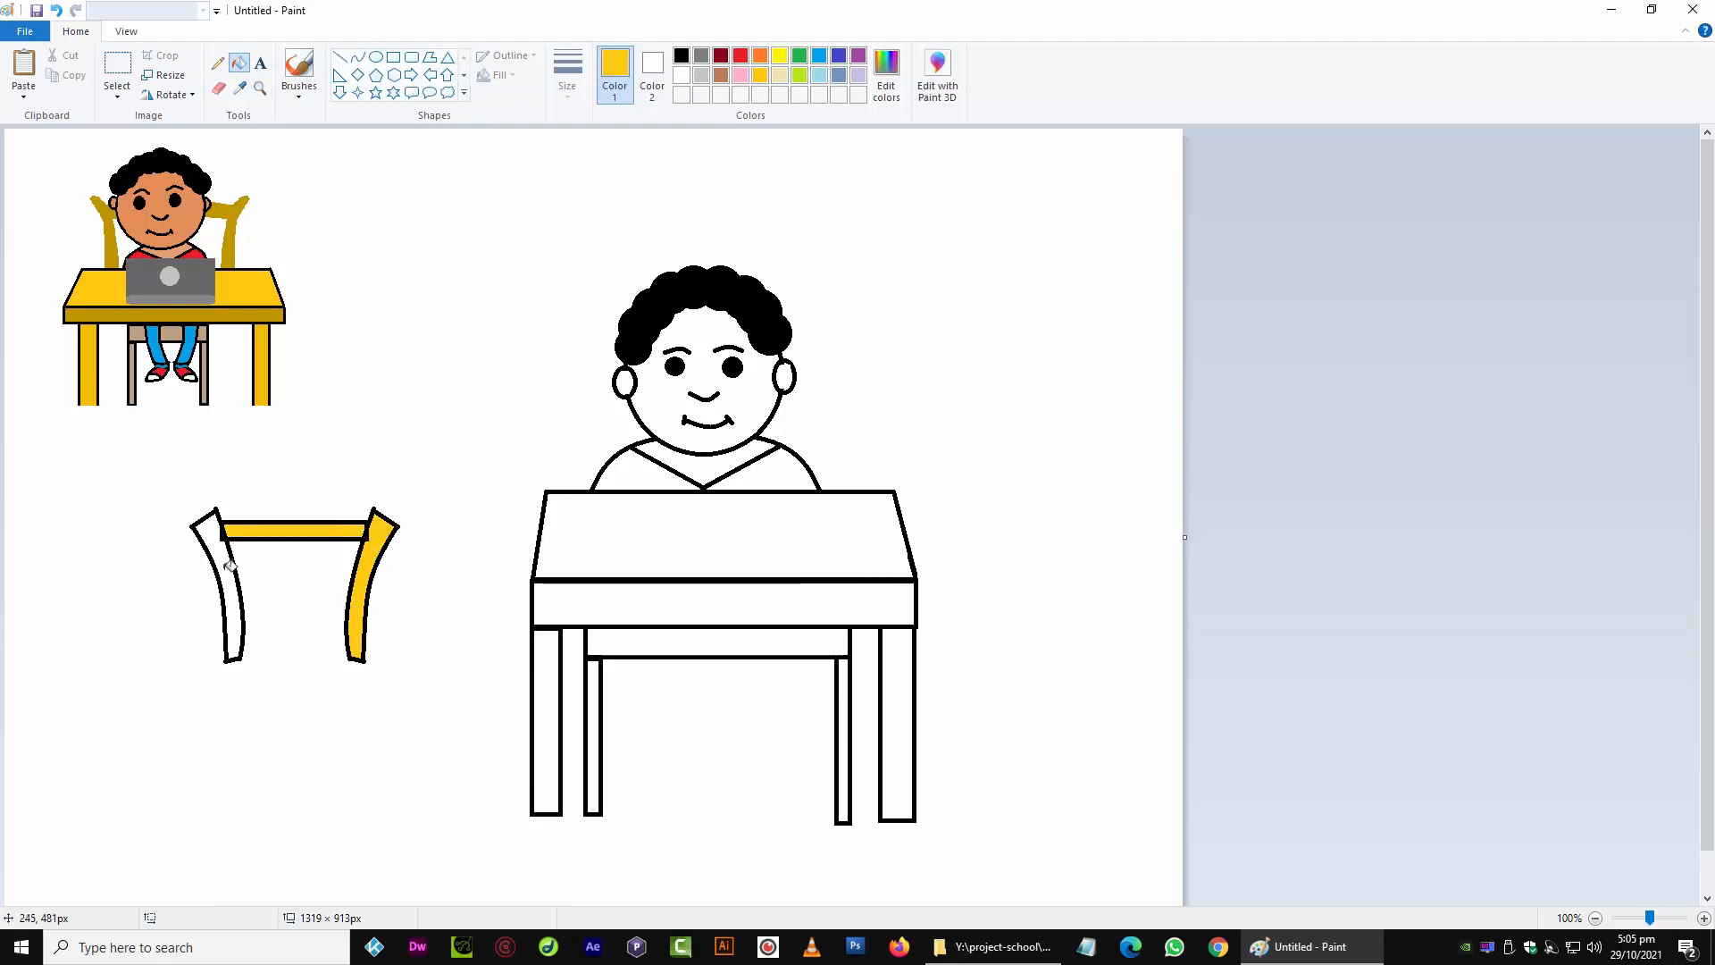
left_click(230, 564)
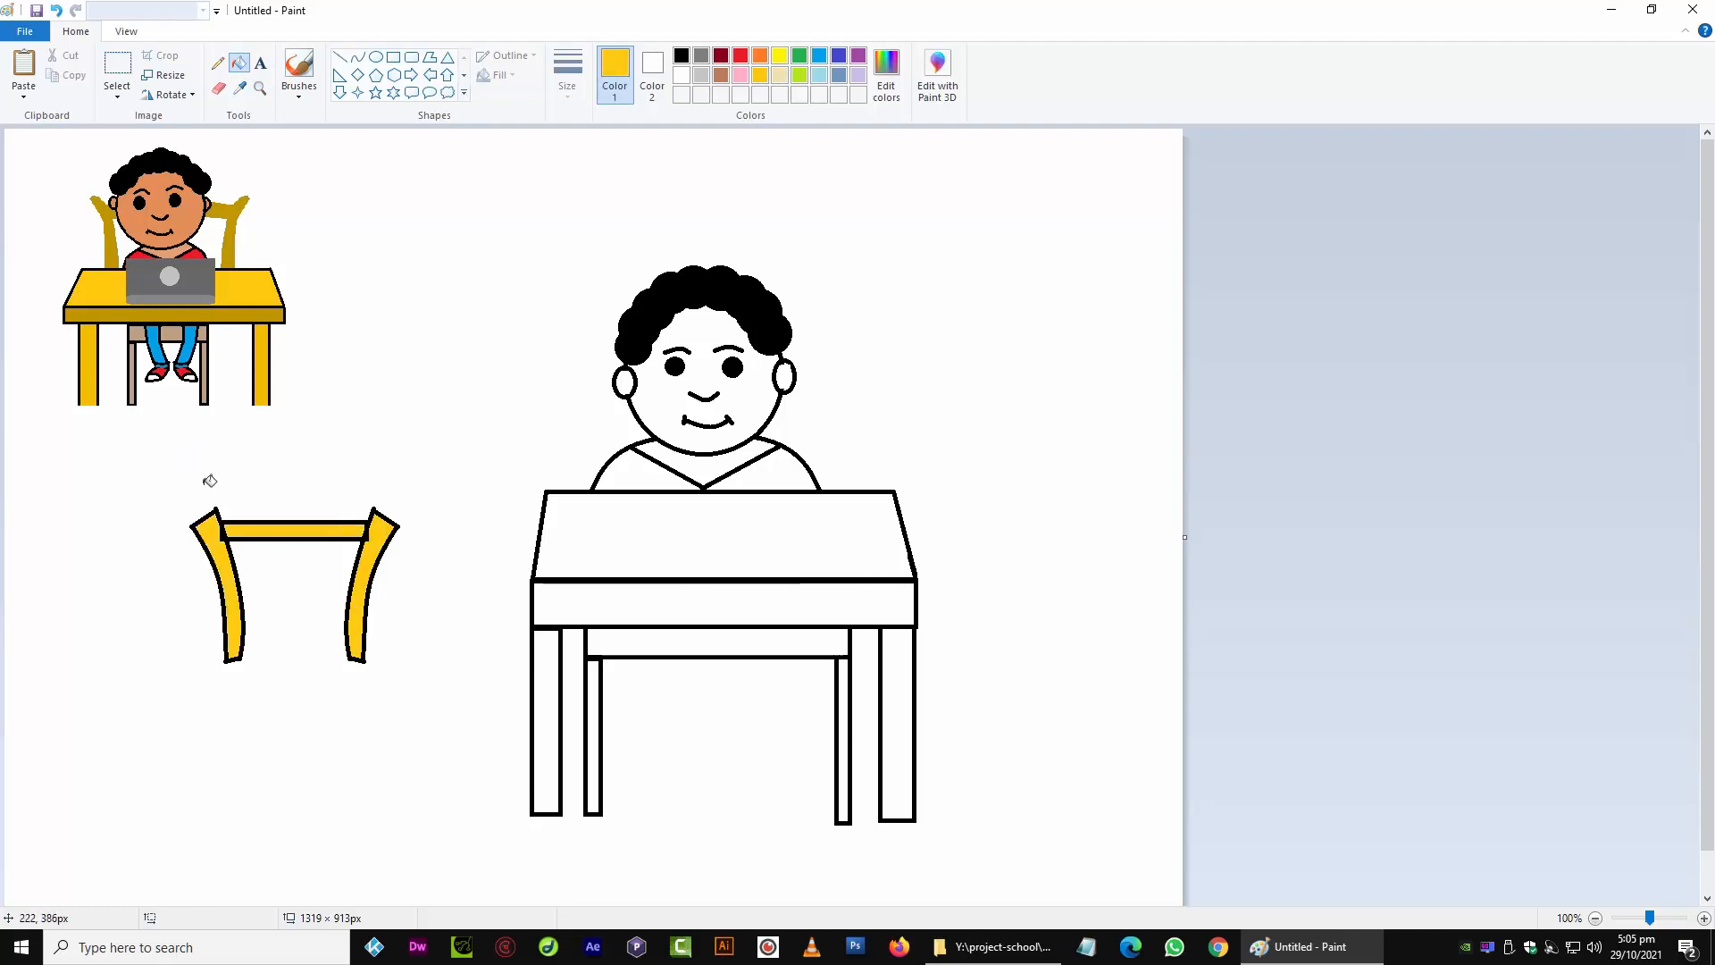
left_click(222, 522)
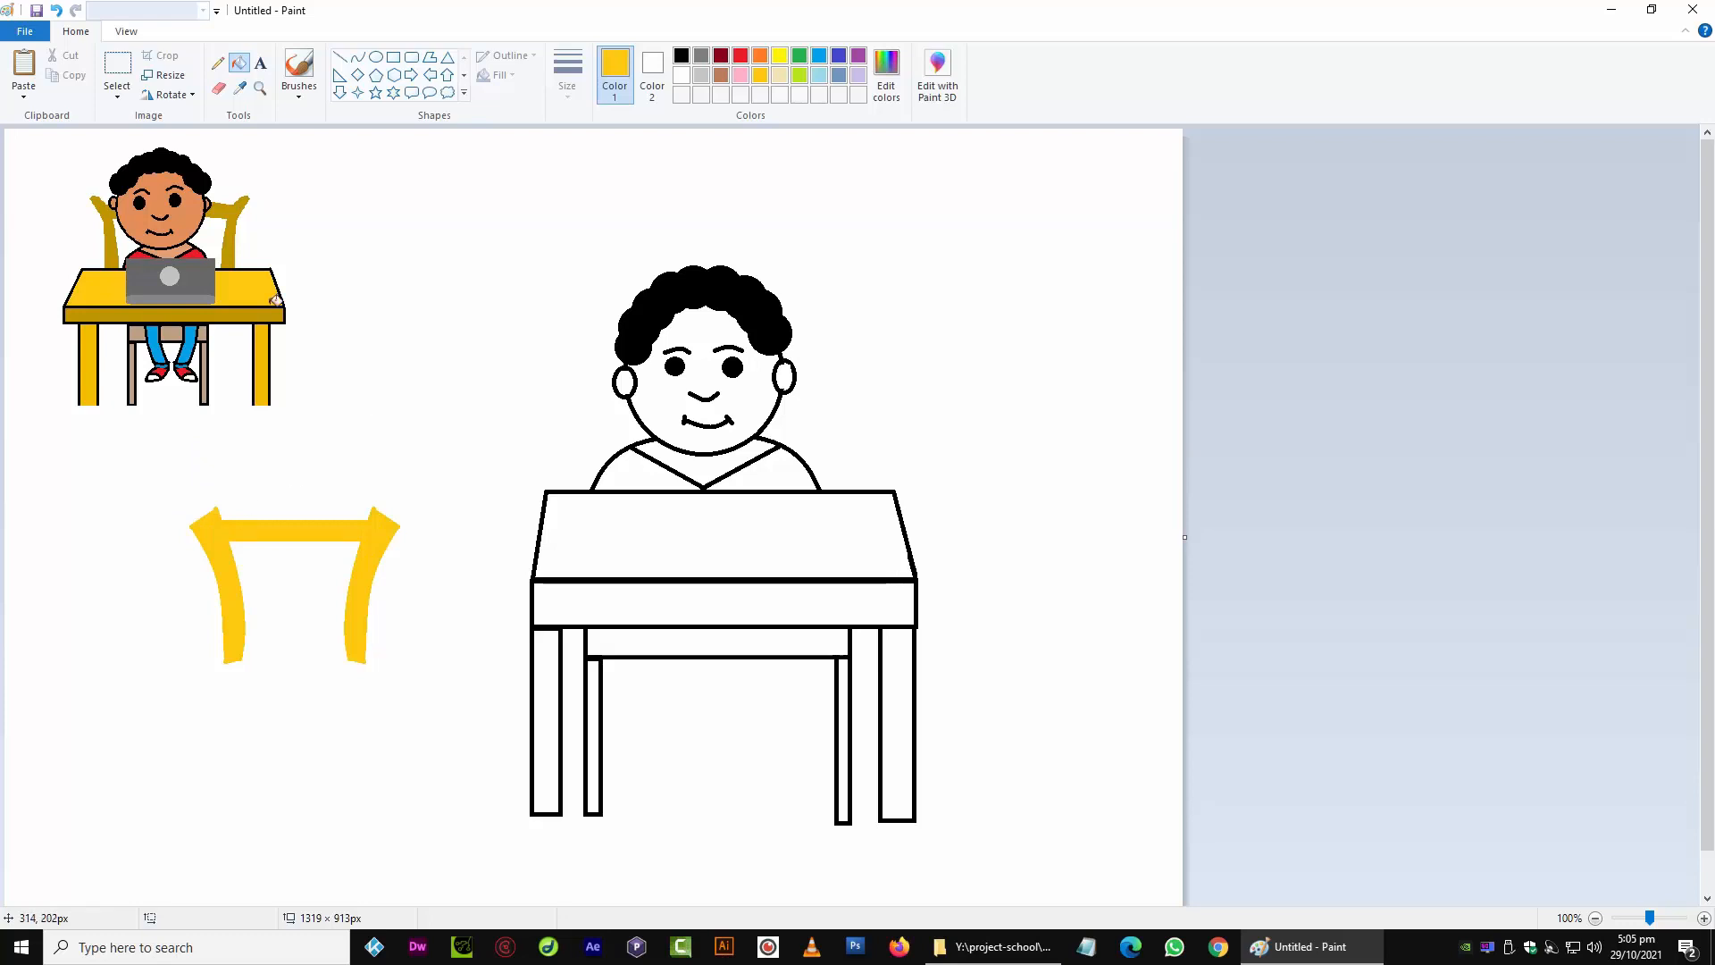
left_click(118, 70)
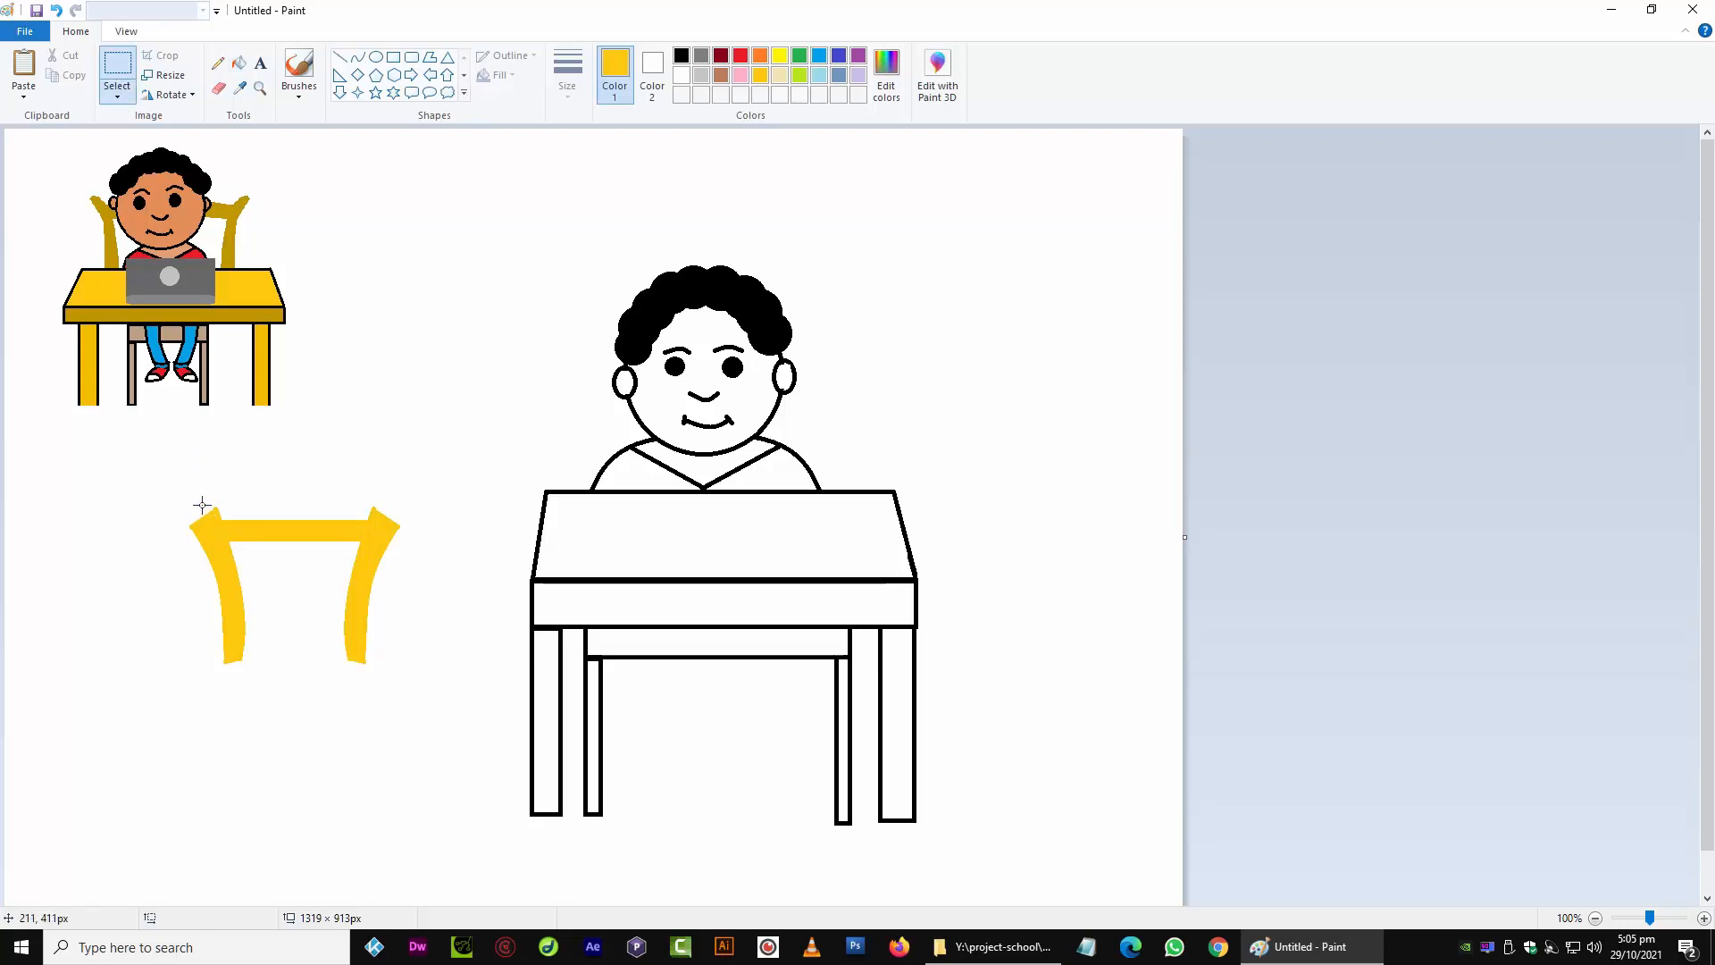
left_click_drag(181, 495, 391, 700)
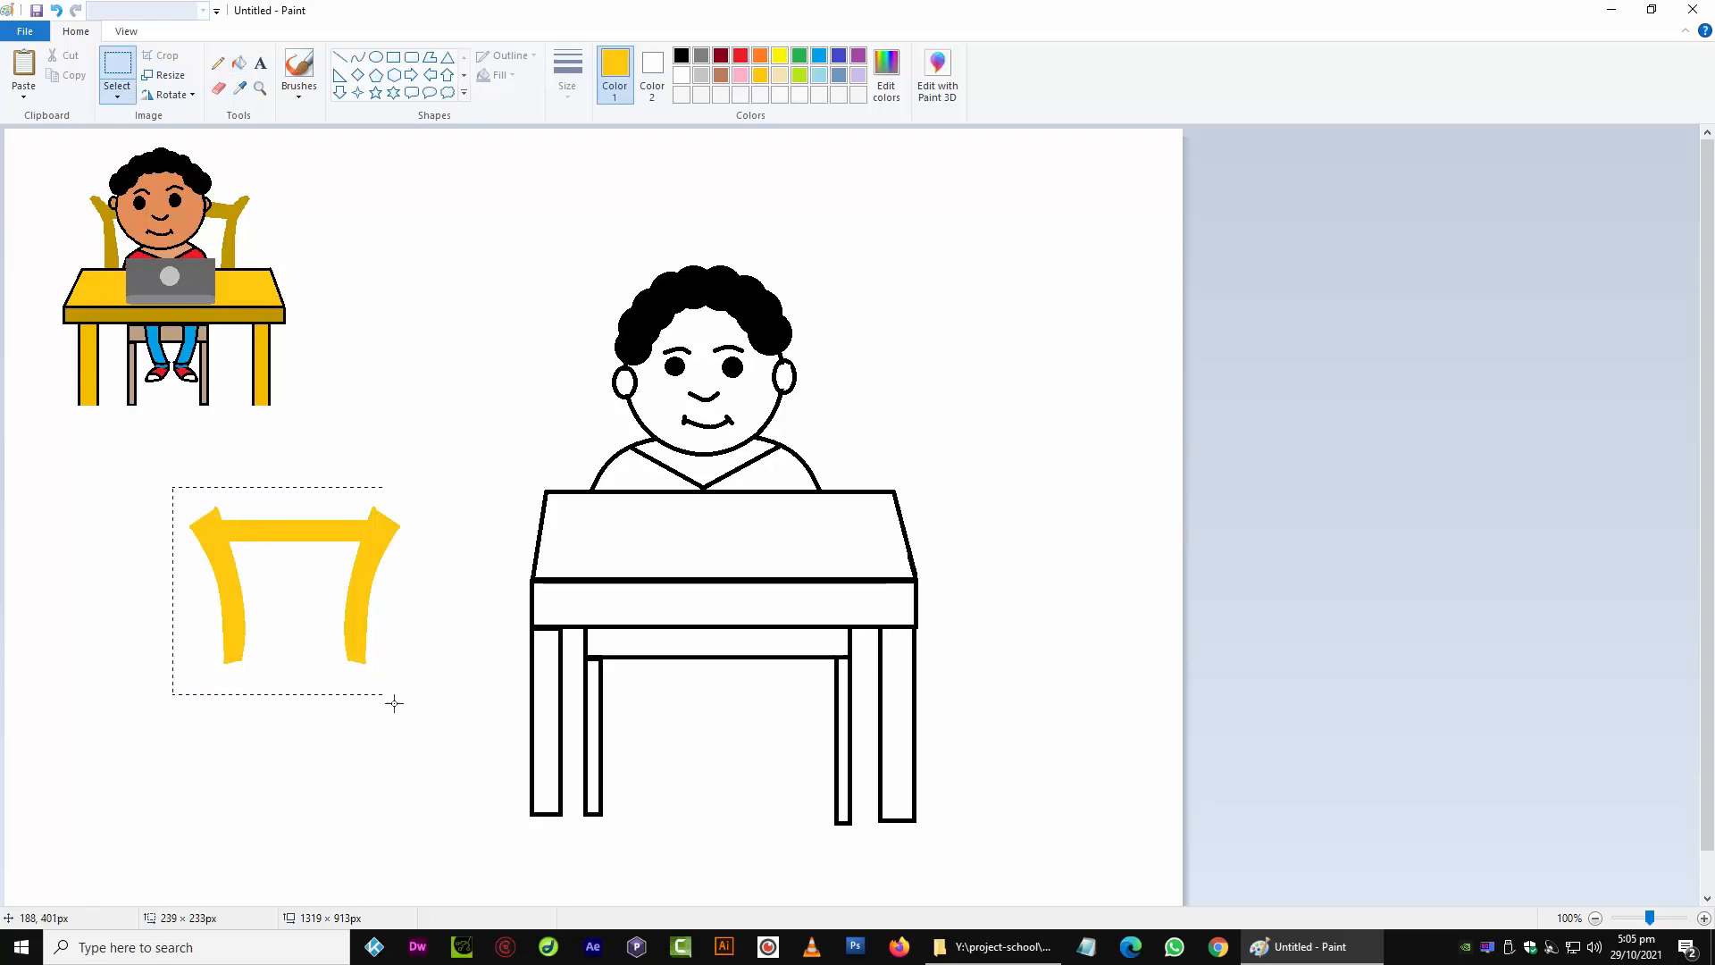
left_click(130, 509)
left_click_drag(182, 482, 414, 720)
mouse_move(367, 620)
left_mouse_down()
mouse_move(777, 447)
mouse_move(555, 457)
left_mouse_up()
key("ctrl+z")
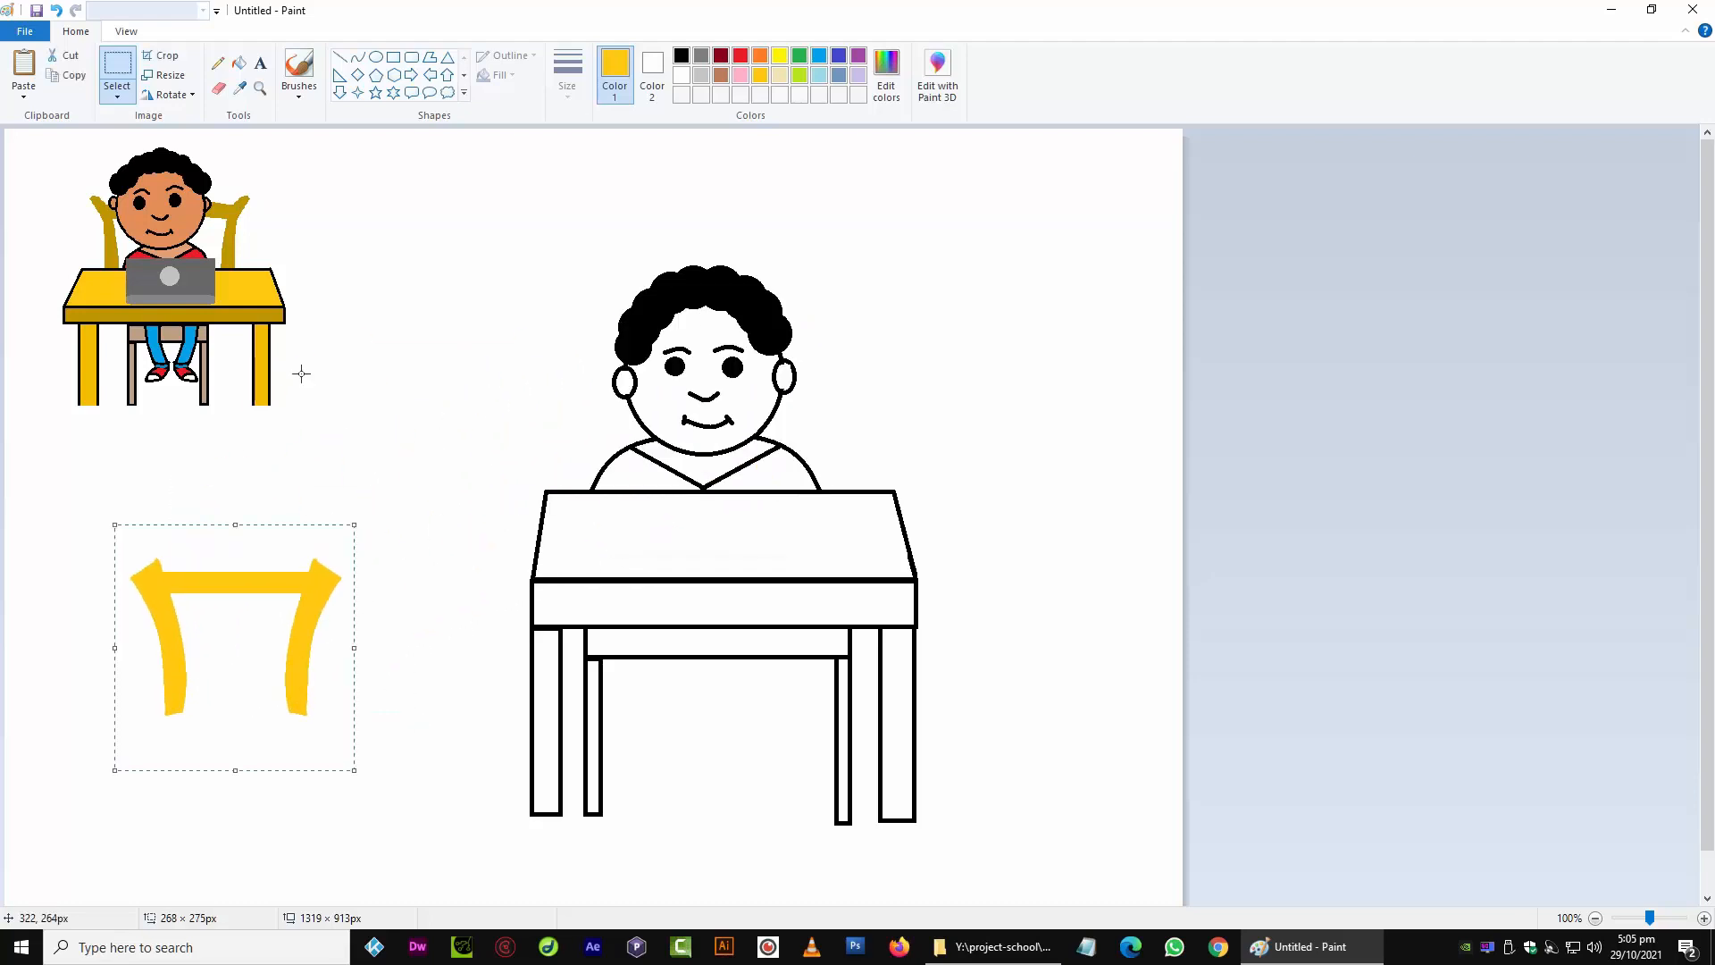
Turn on transparent selection, try the gold chair back over the boy's shoulders, and return it to the left of the desk
left_click(119, 103)
left_click(148, 260)
left_click_drag(253, 602, 727, 460)
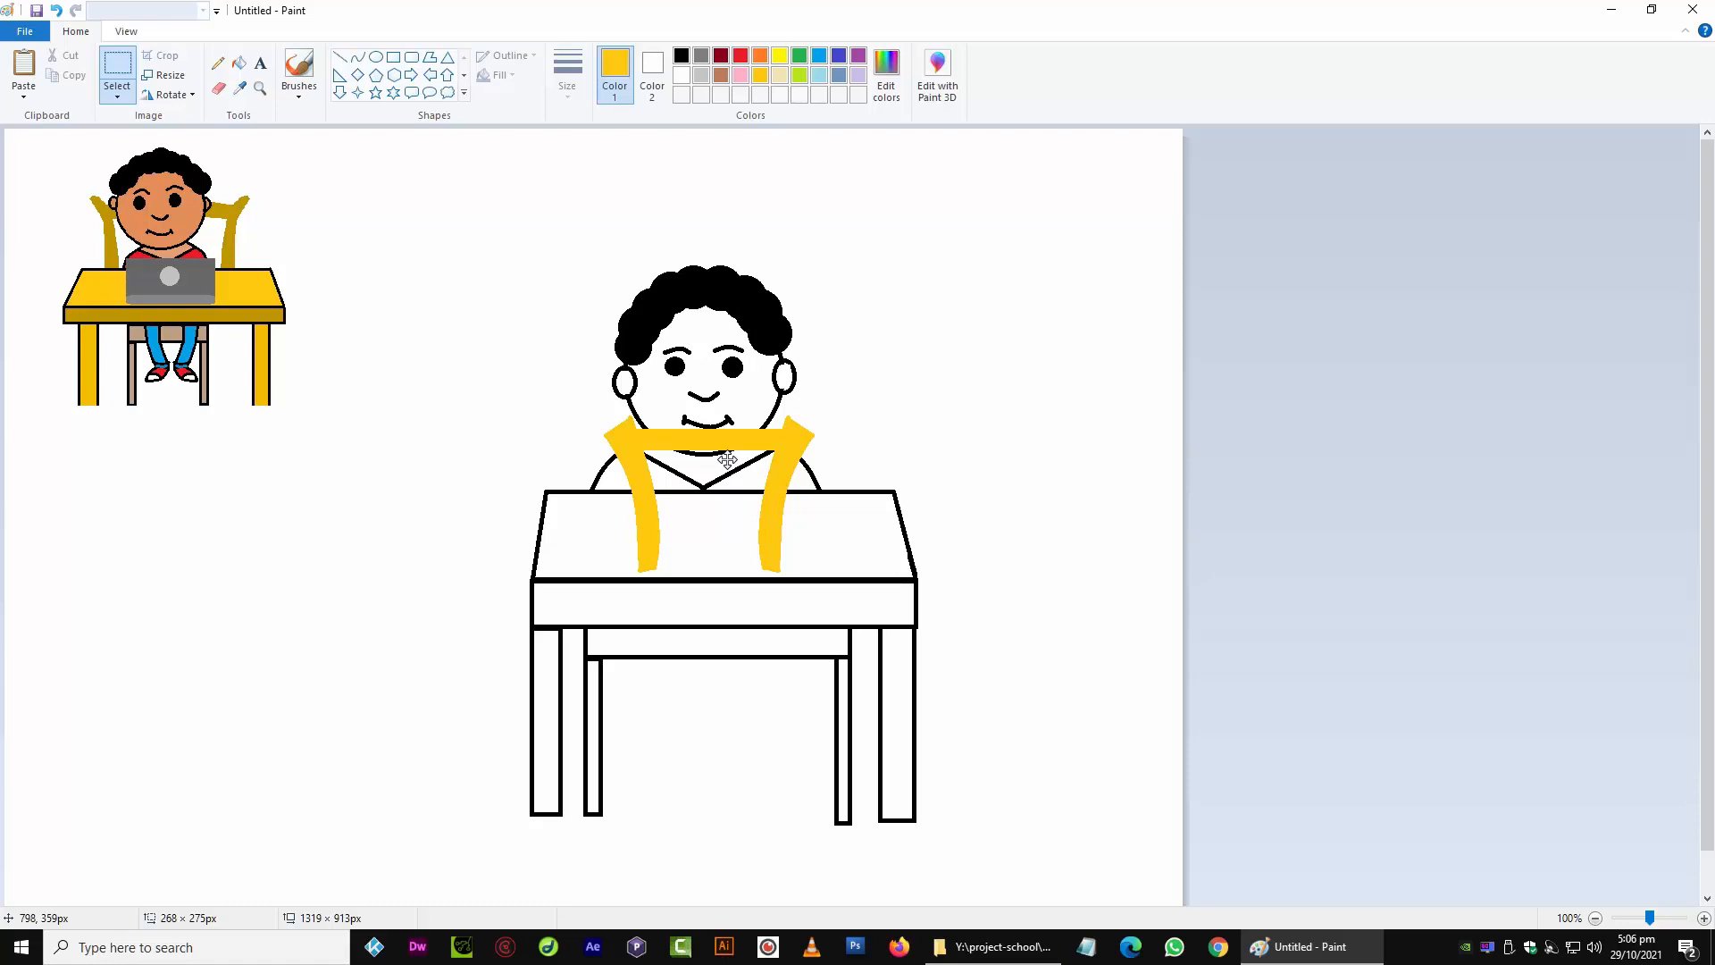
left_click_drag(727, 459, 285, 531)
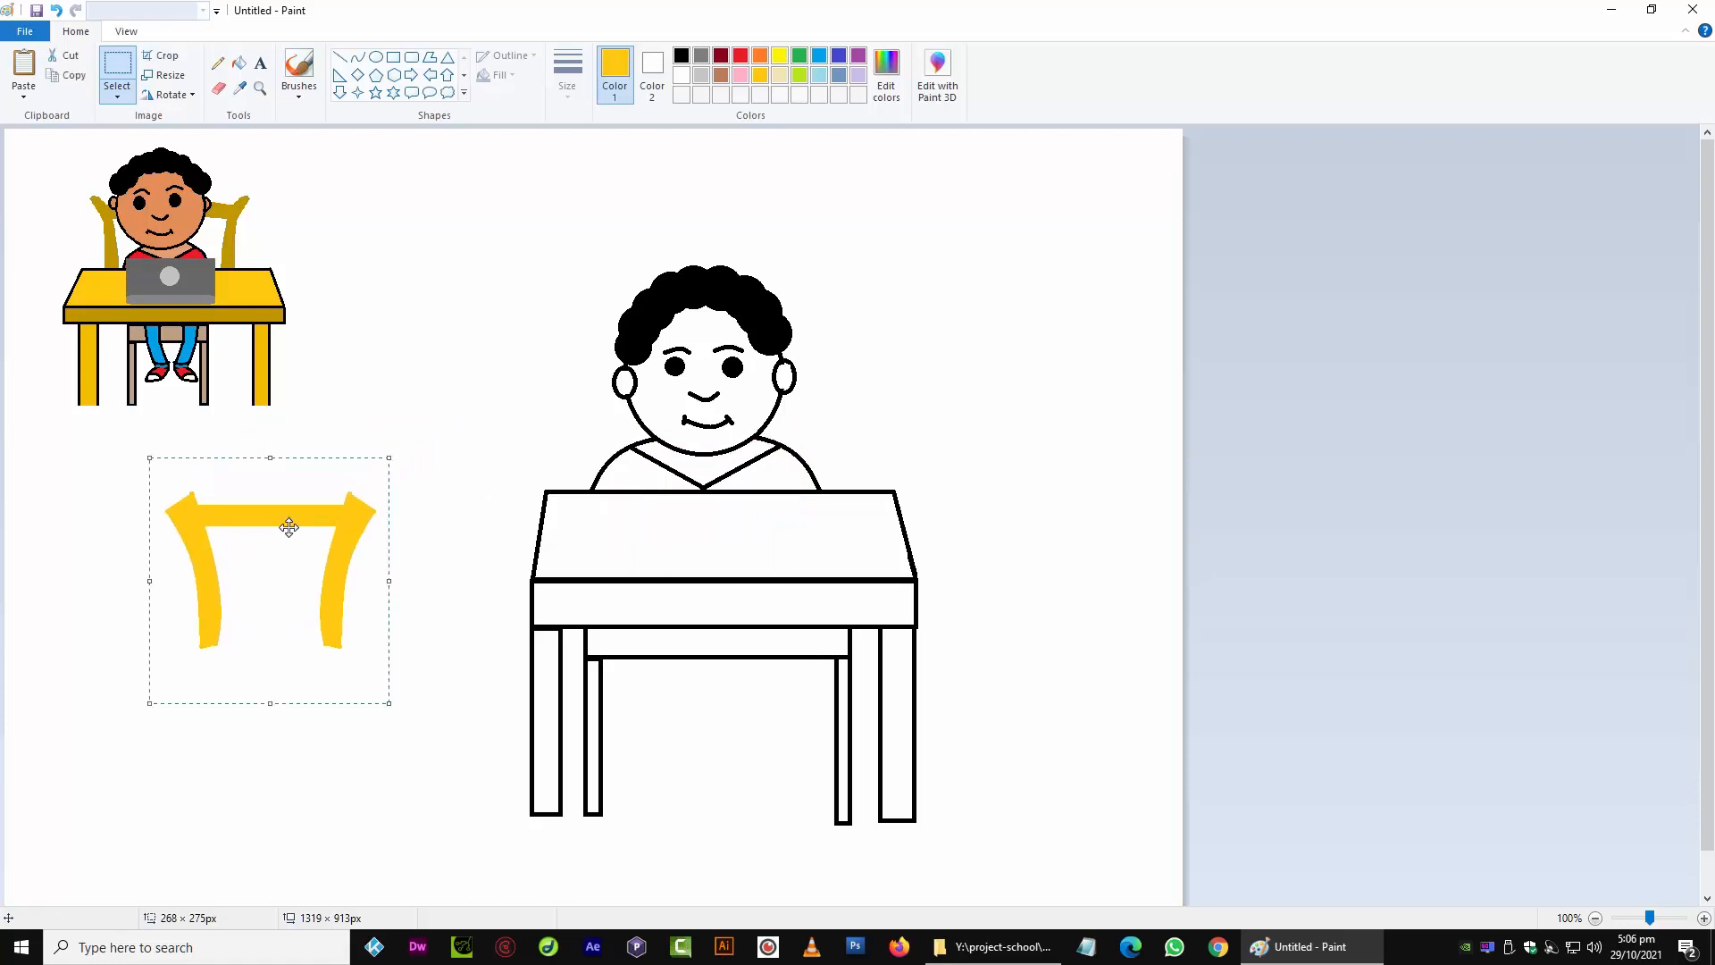
Select the boy's head and shoulders above the desk and move them to the canvas's upper-right corner
left_click(433, 306)
left_click_drag(500, 189, 850, 489)
mouse_move(744, 463)
left_mouse_down()
mouse_move(268, 305)
mouse_move(262, 270)
mouse_move(954, 261)
mouse_move(1076, 212)
left_mouse_up()
Move the gold chair back into the space above the desk and delete the lower ends of its two posts
left_click_drag(143, 464, 398, 712)
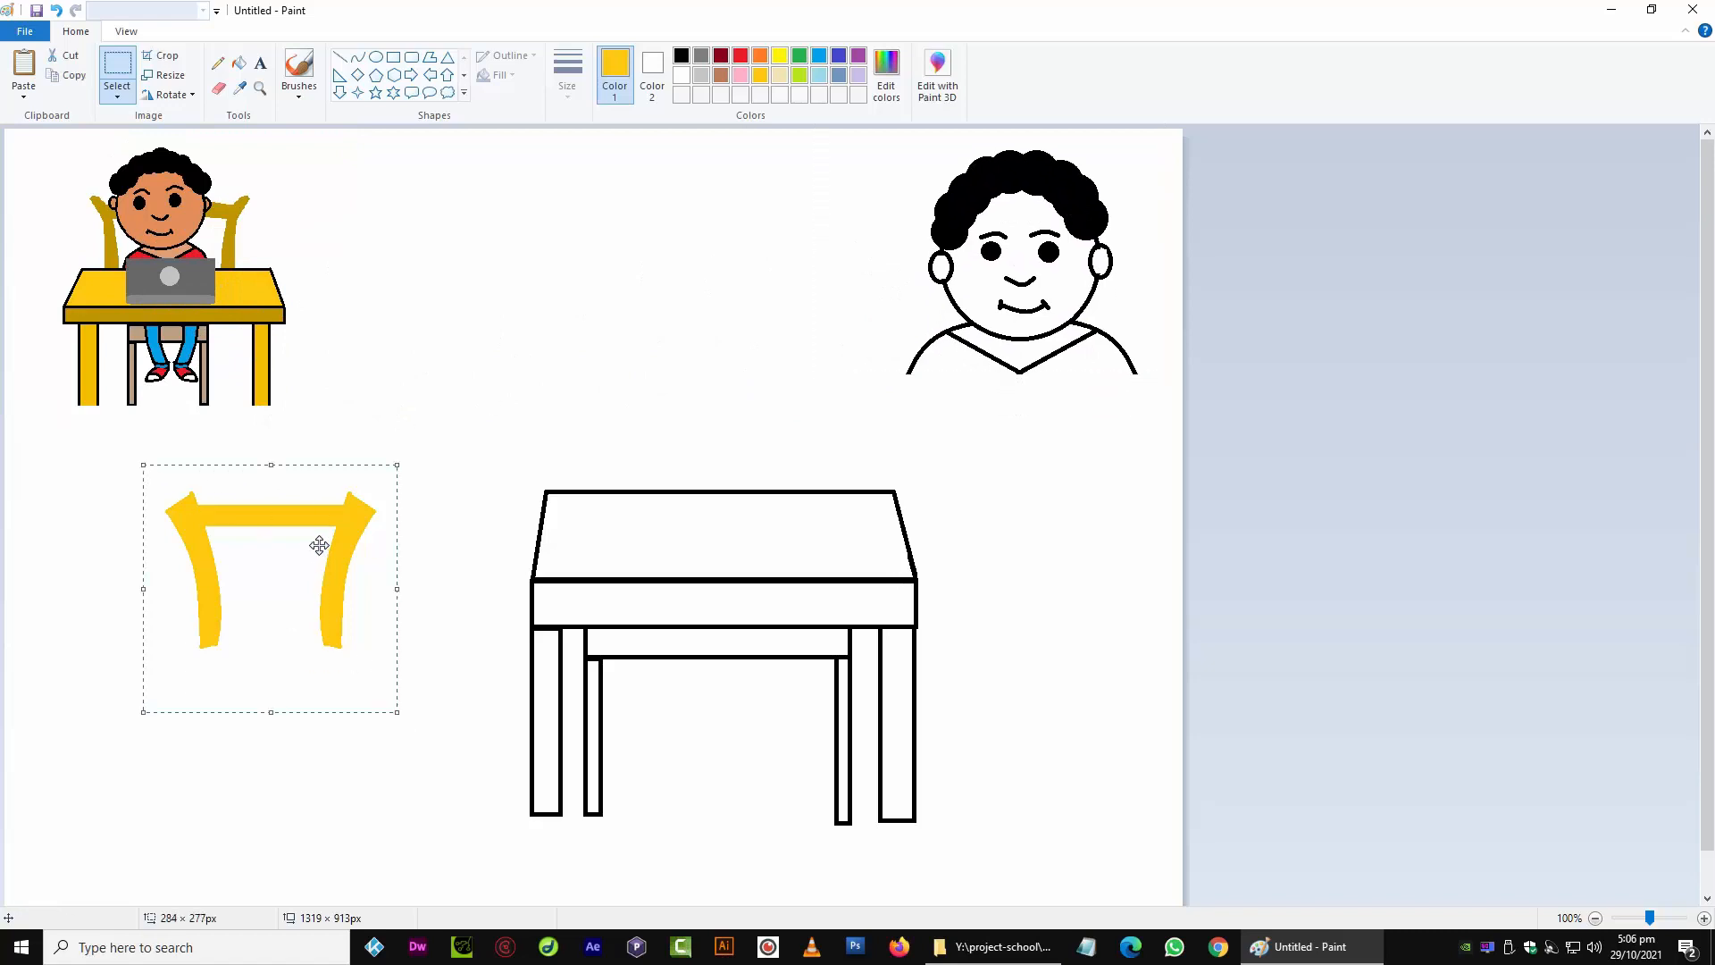
left_click_drag(318, 545, 755, 332)
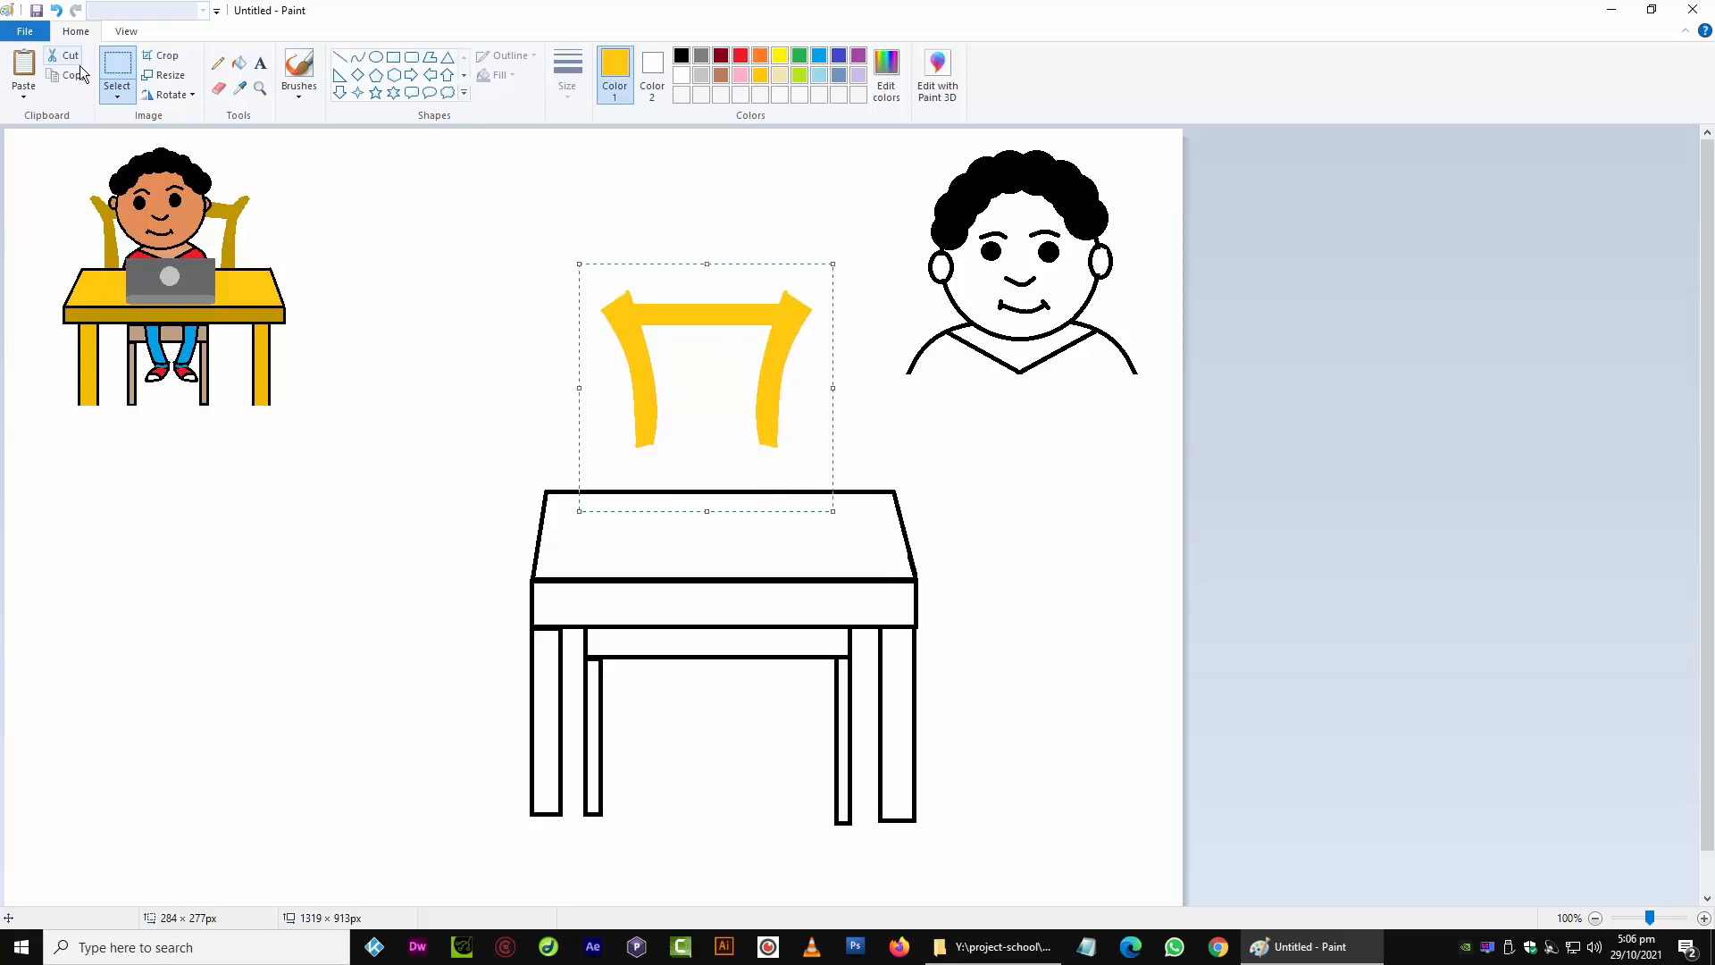
left_click(117, 67)
left_click_drag(576, 400, 796, 459)
key("Delete")
Lower the trimmed chair back until its posts rest on the desk's rear edge
left_click_drag(567, 251, 830, 406)
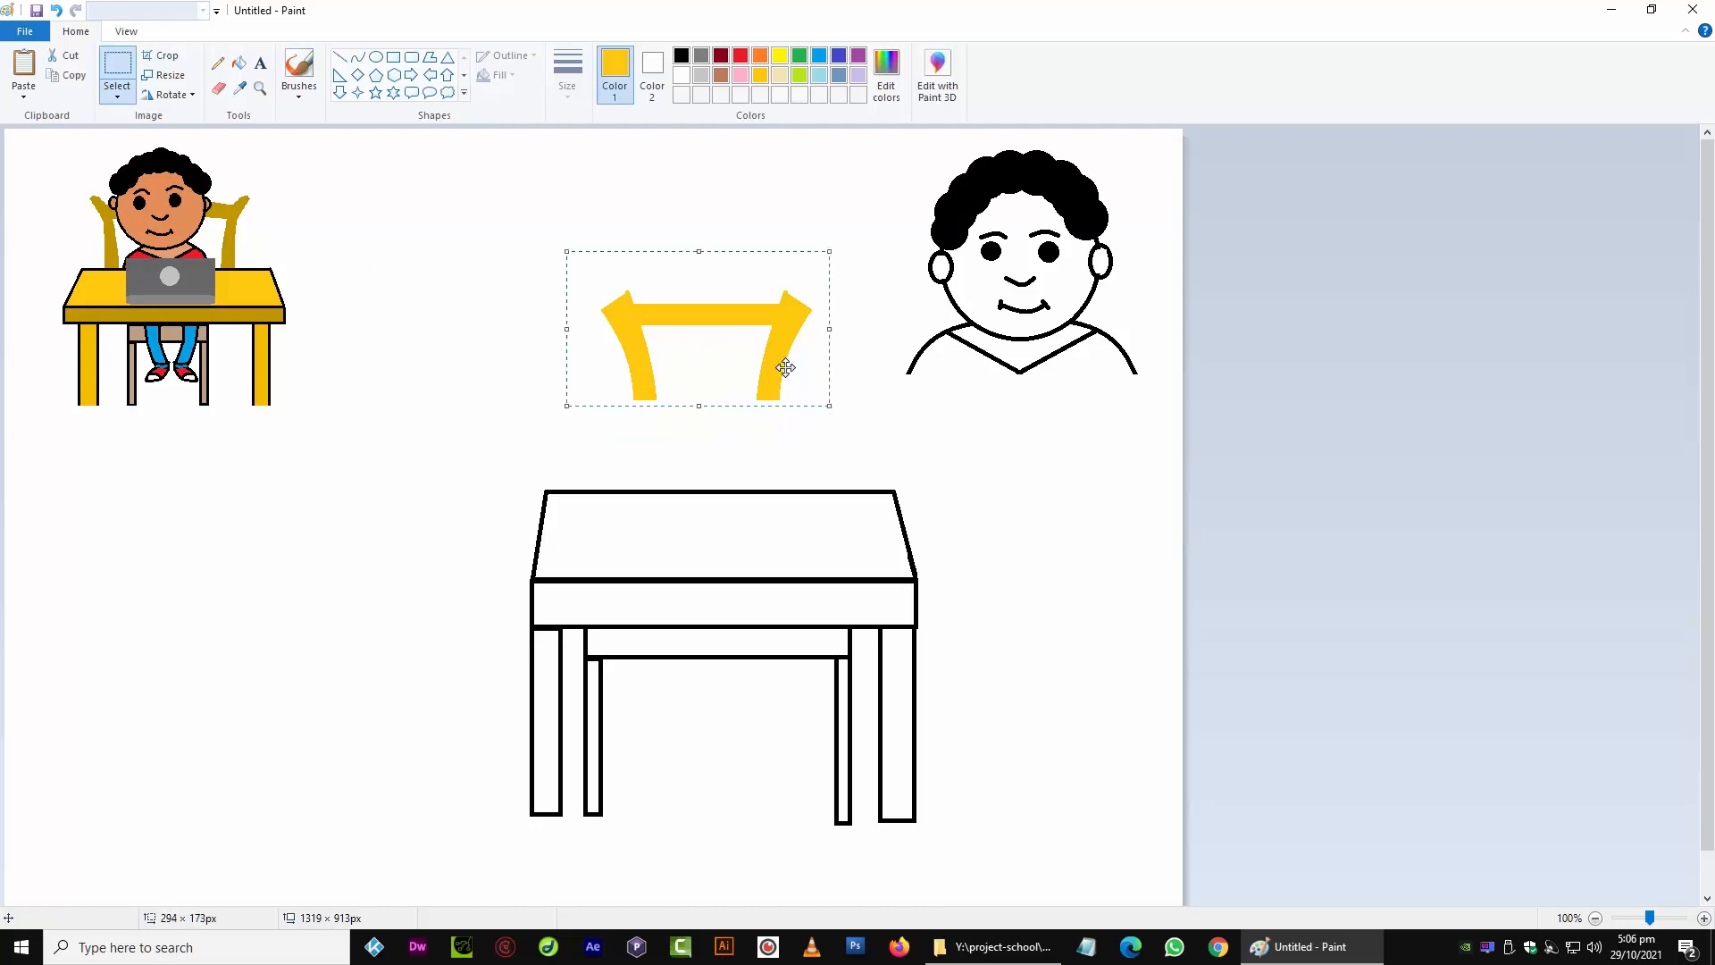
left_click_drag(753, 339, 710, 407)
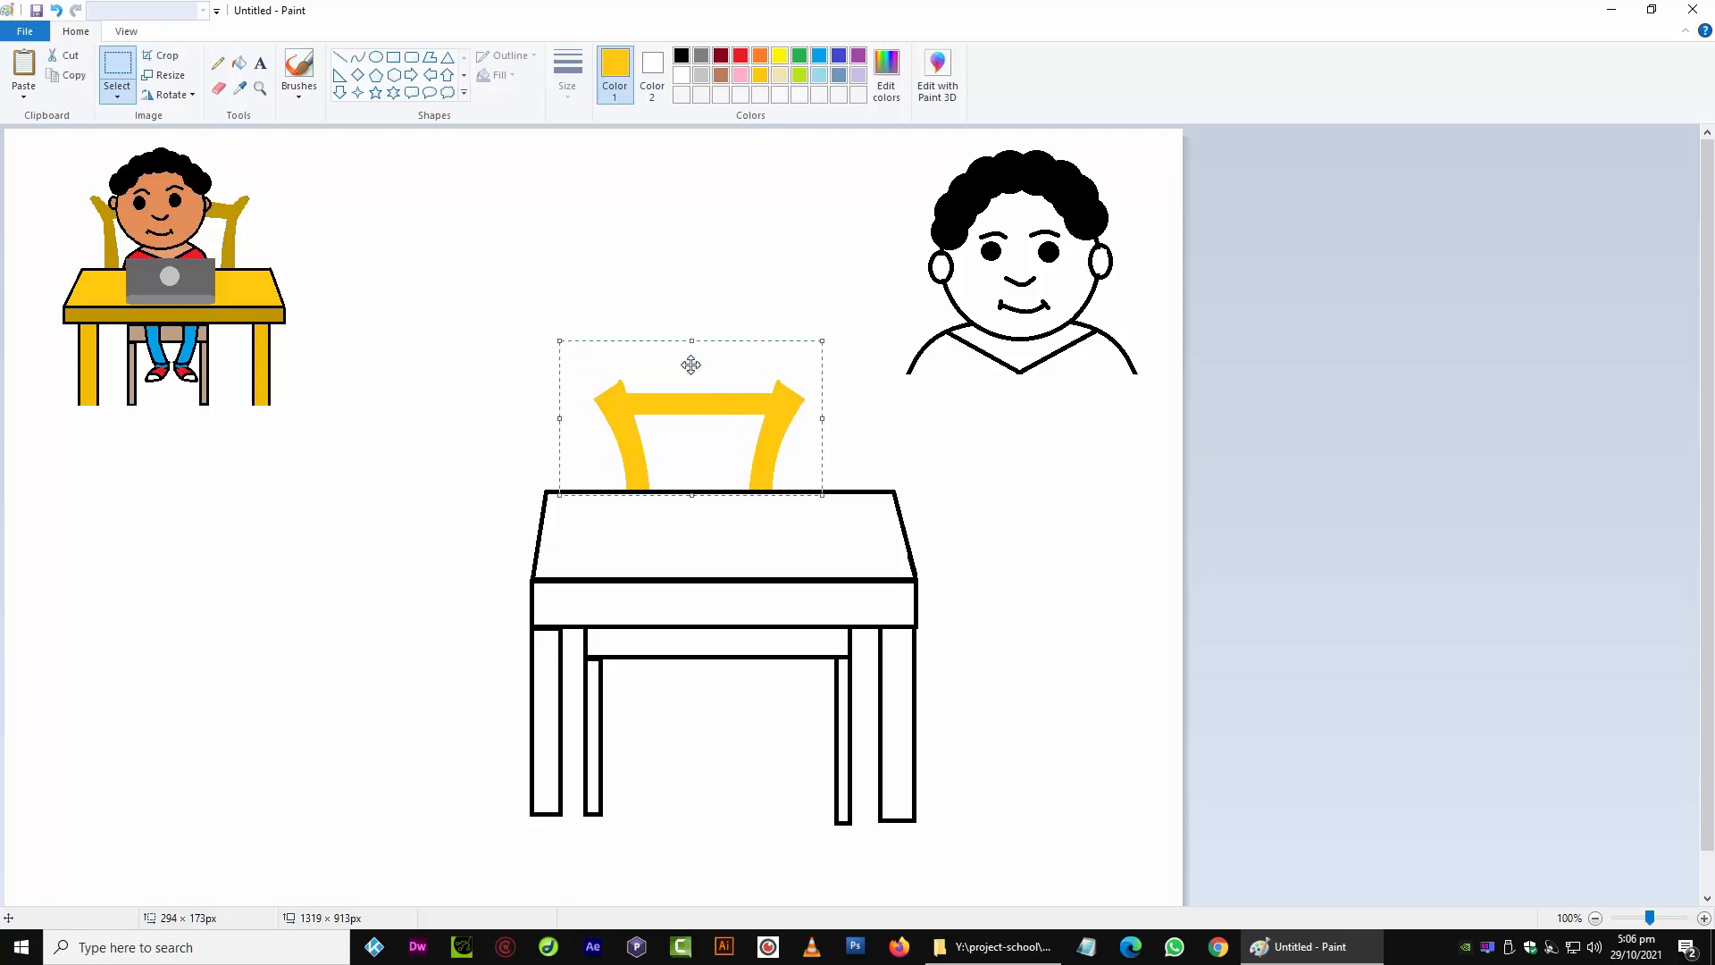
left_click(883, 178)
Shrink the boy's head and shoulders selection to about 301 × 287 px and place it over the chair back, against the desk's rear edge
mouse_move(872, 145)
left_mouse_down()
mouse_move(1131, 421)
mouse_move(1161, 423)
left_mouse_up()
mouse_move(1081, 276)
left_mouse_down()
mouse_move(844, 326)
mouse_move(766, 362)
mouse_move(765, 386)
mouse_move(1075, 354)
left_mouse_up()
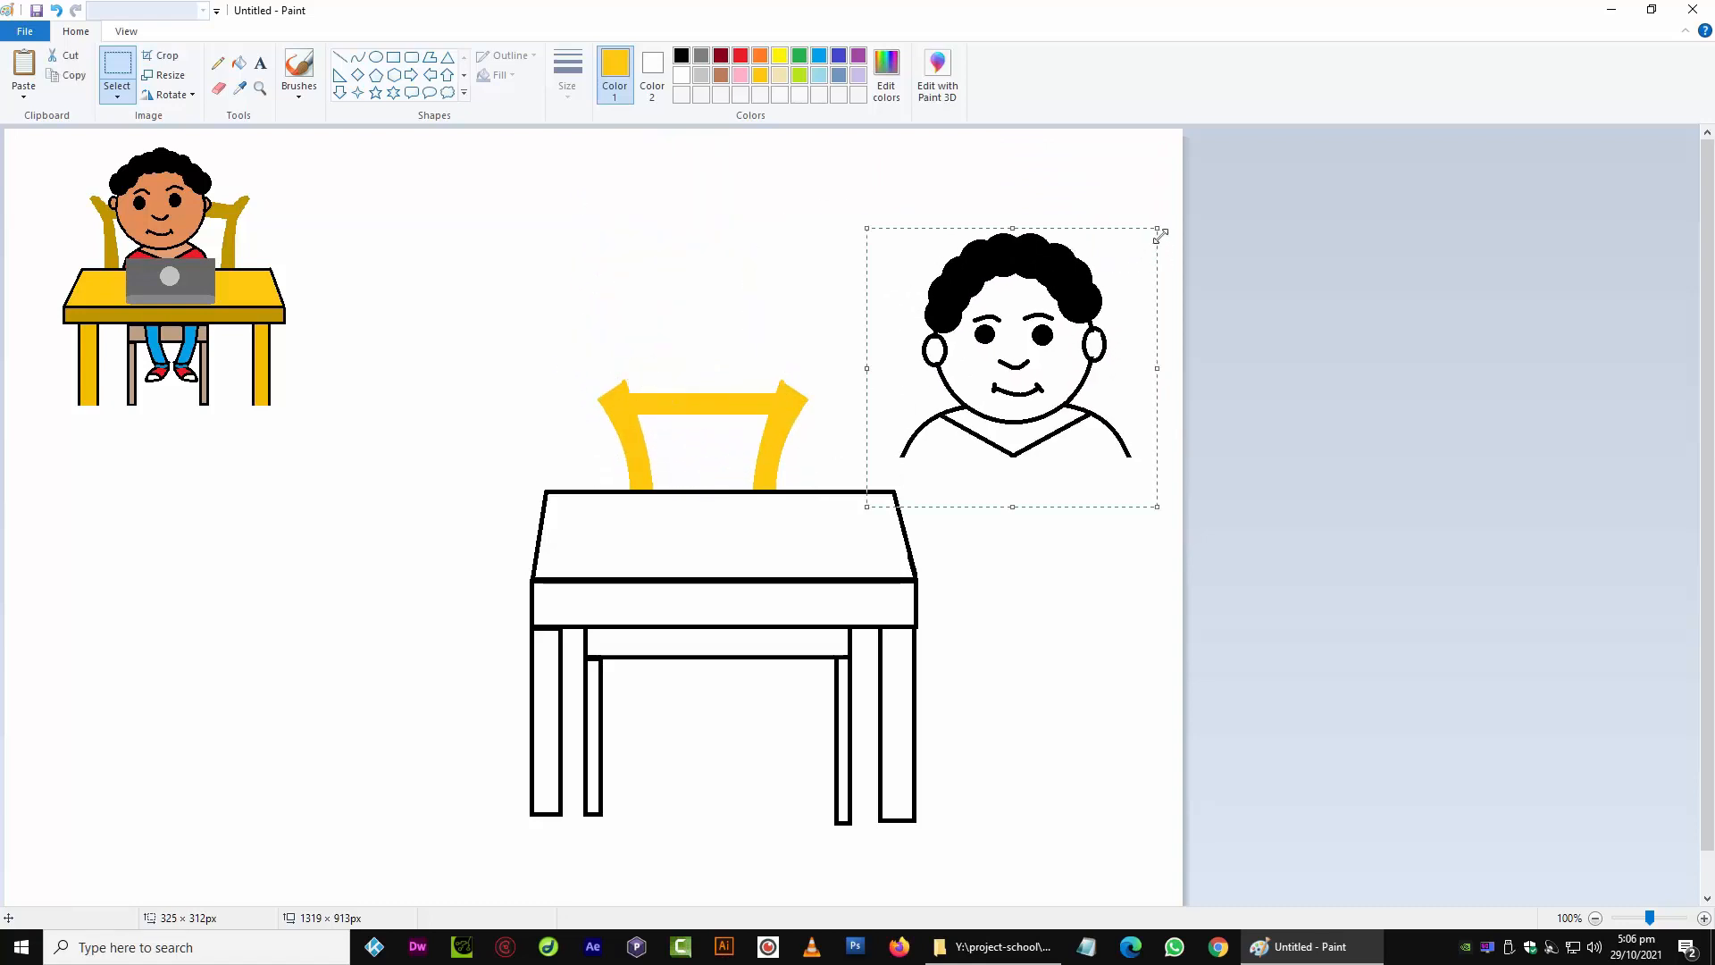
left_click_drag(1156, 229, 1135, 251)
left_click_drag(1016, 354, 726, 382)
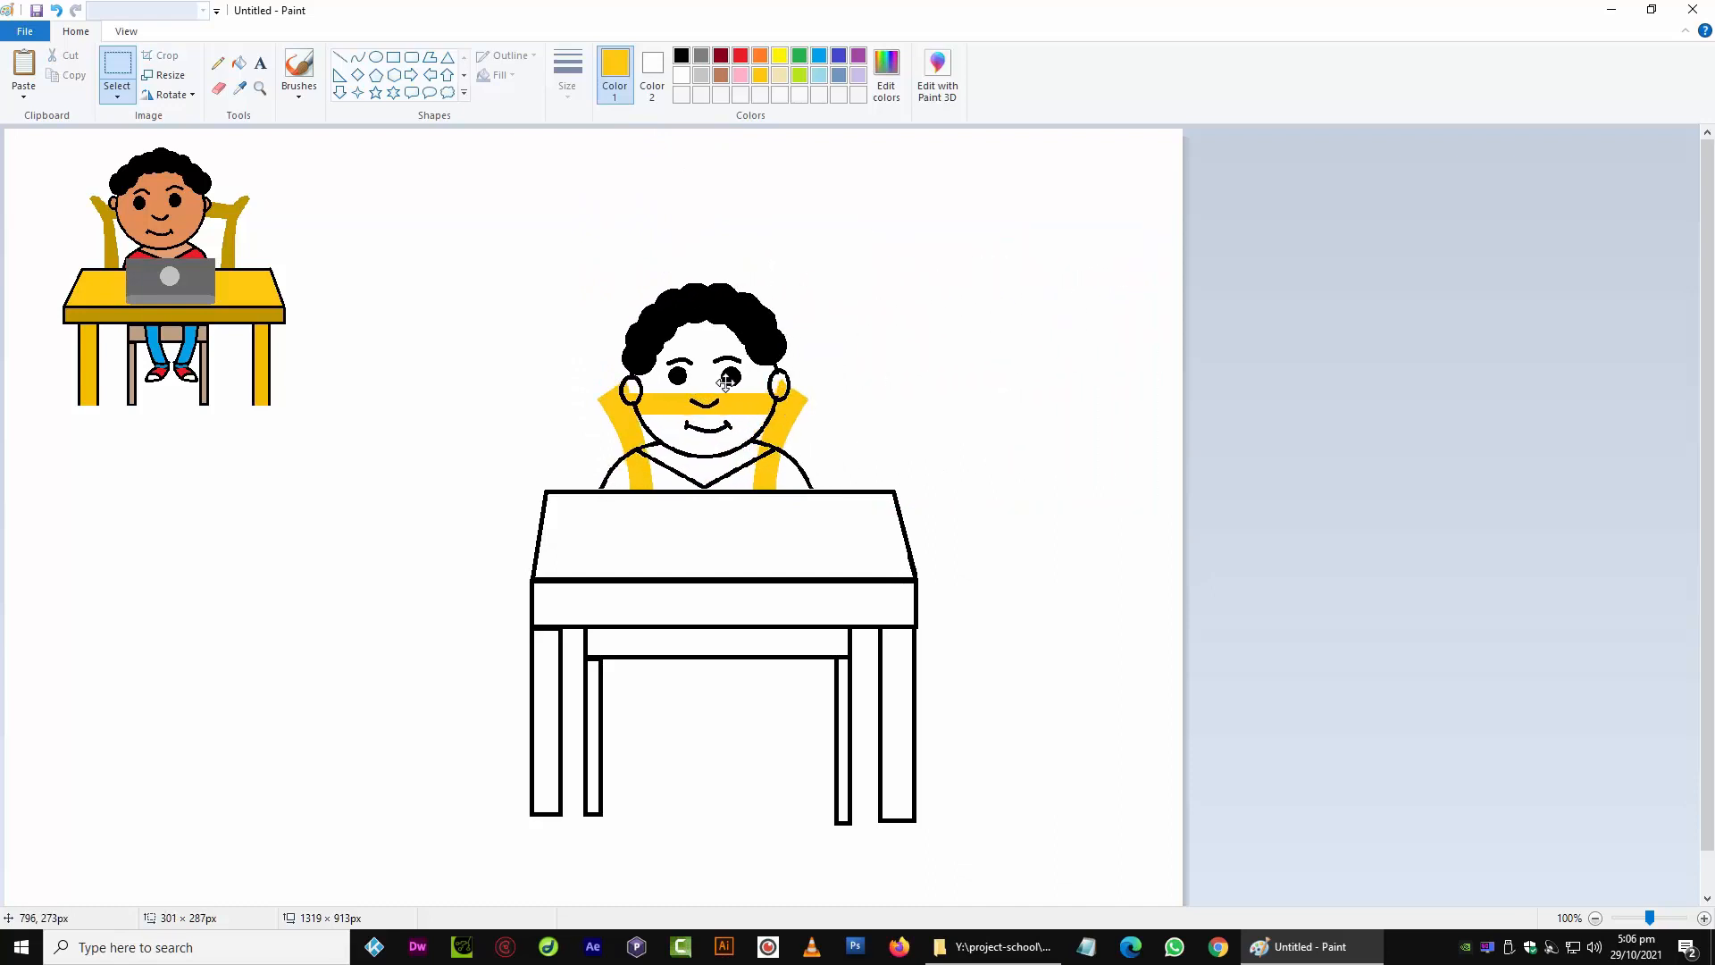
left_click(502, 378)
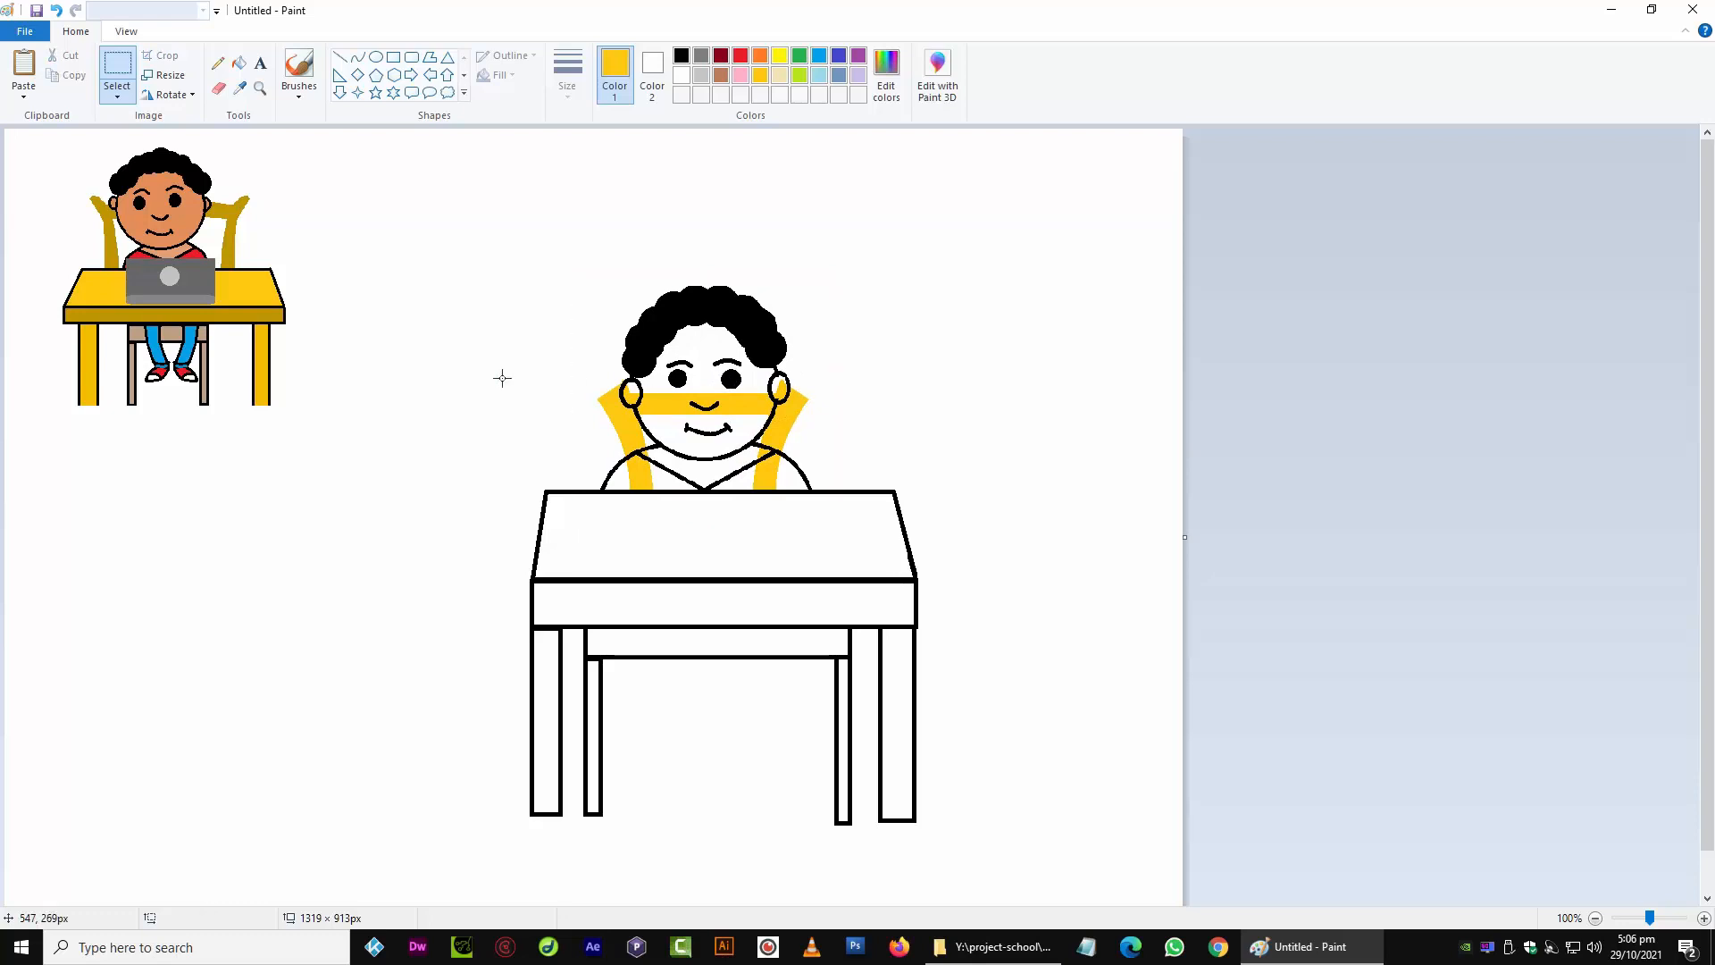
Erase a vertical gap through the gold crossbar near each cheek inside the boy's face
scroll(502, 378, "up", 1)
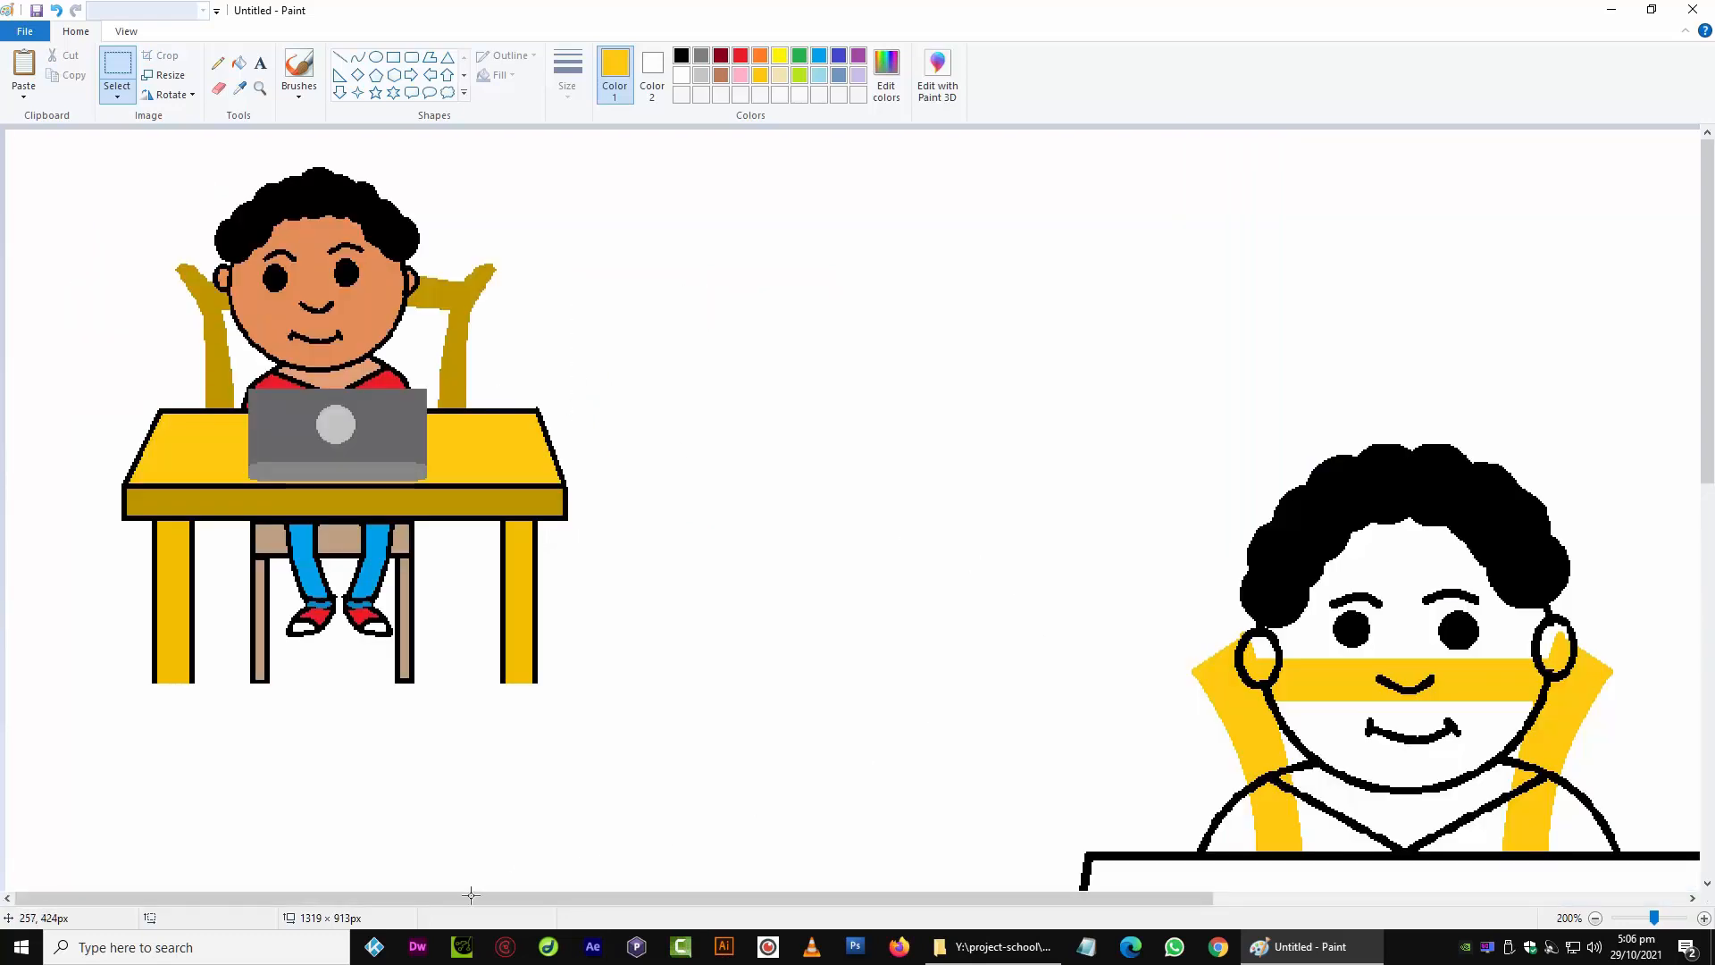
left_click_drag(474, 902, 654, 903)
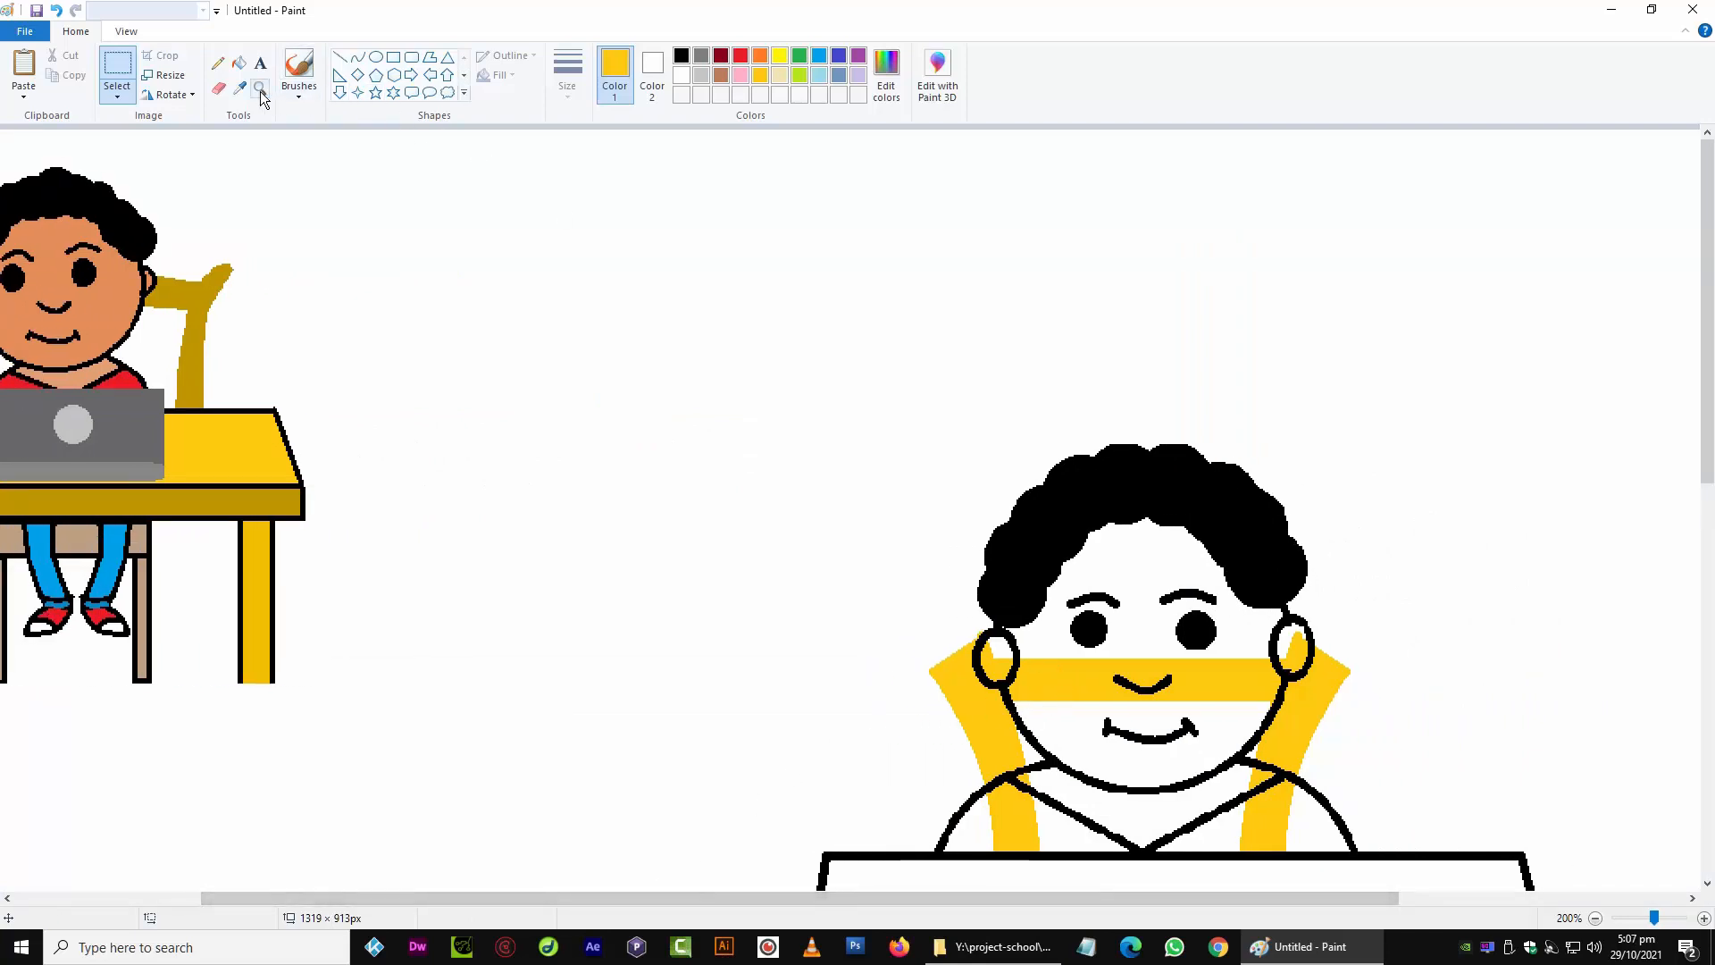
left_click(218, 88)
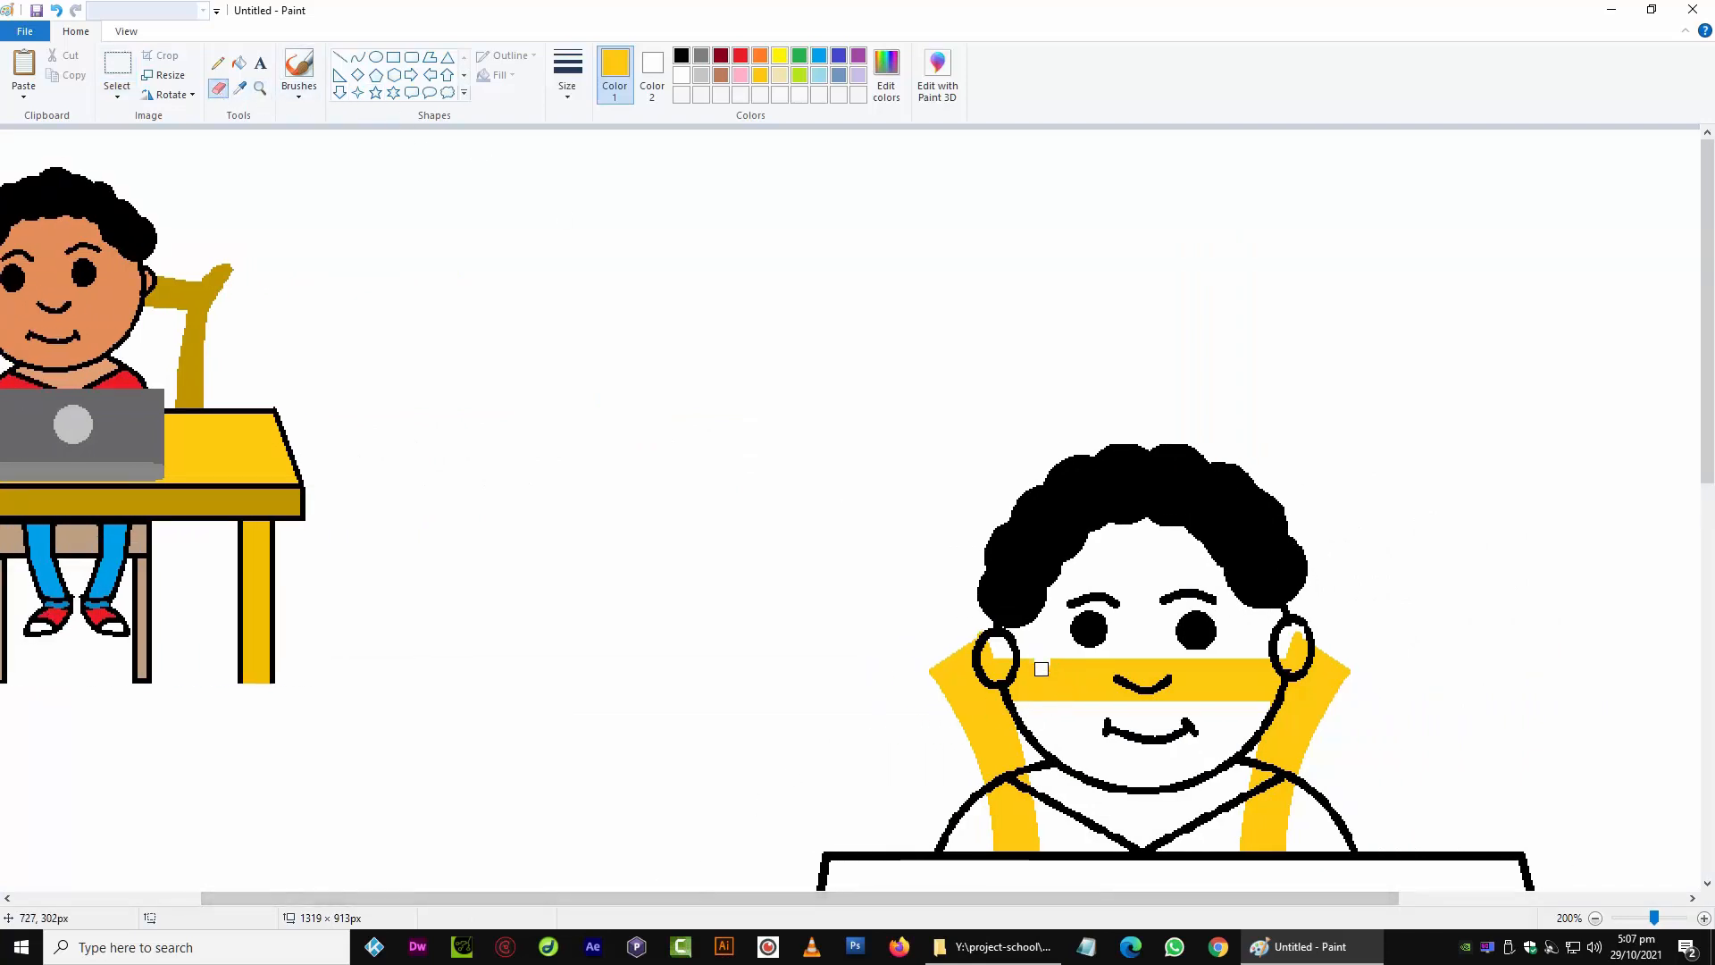
left_click_drag(1042, 669, 1058, 692)
left_click_drag(1246, 652, 1254, 679)
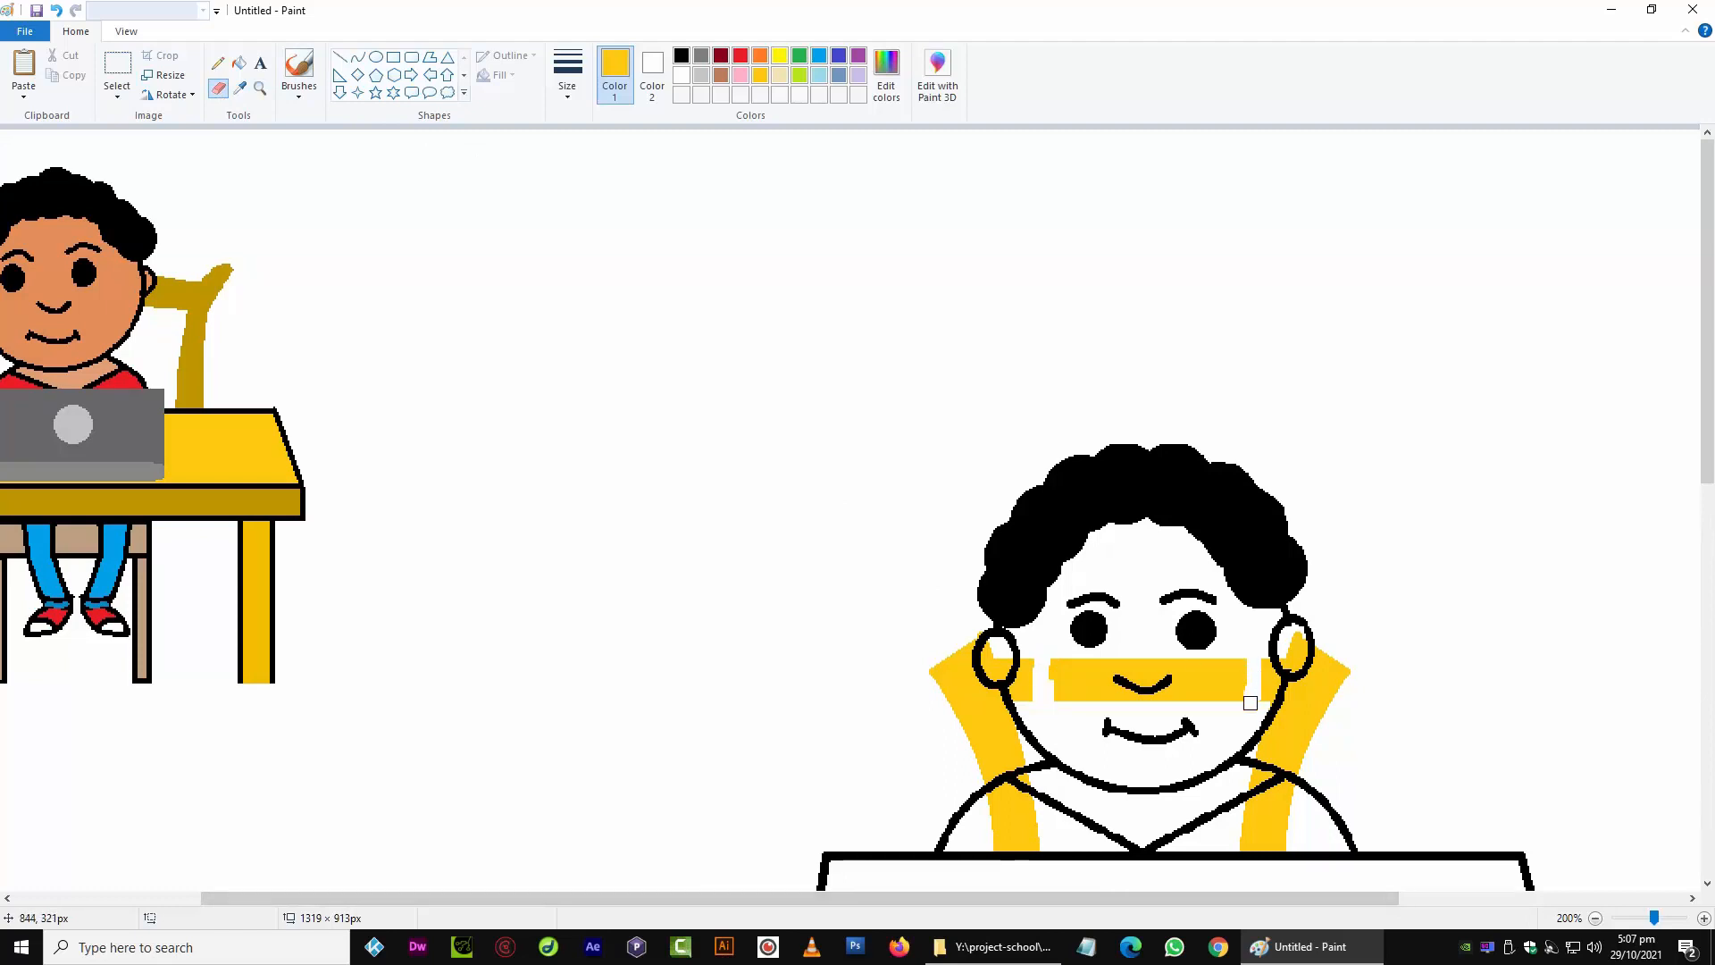
Fill the gold crossbar pieces showing inside the boy's face and ears with white
left_click(238, 64)
left_click(684, 77)
left_click(1090, 690)
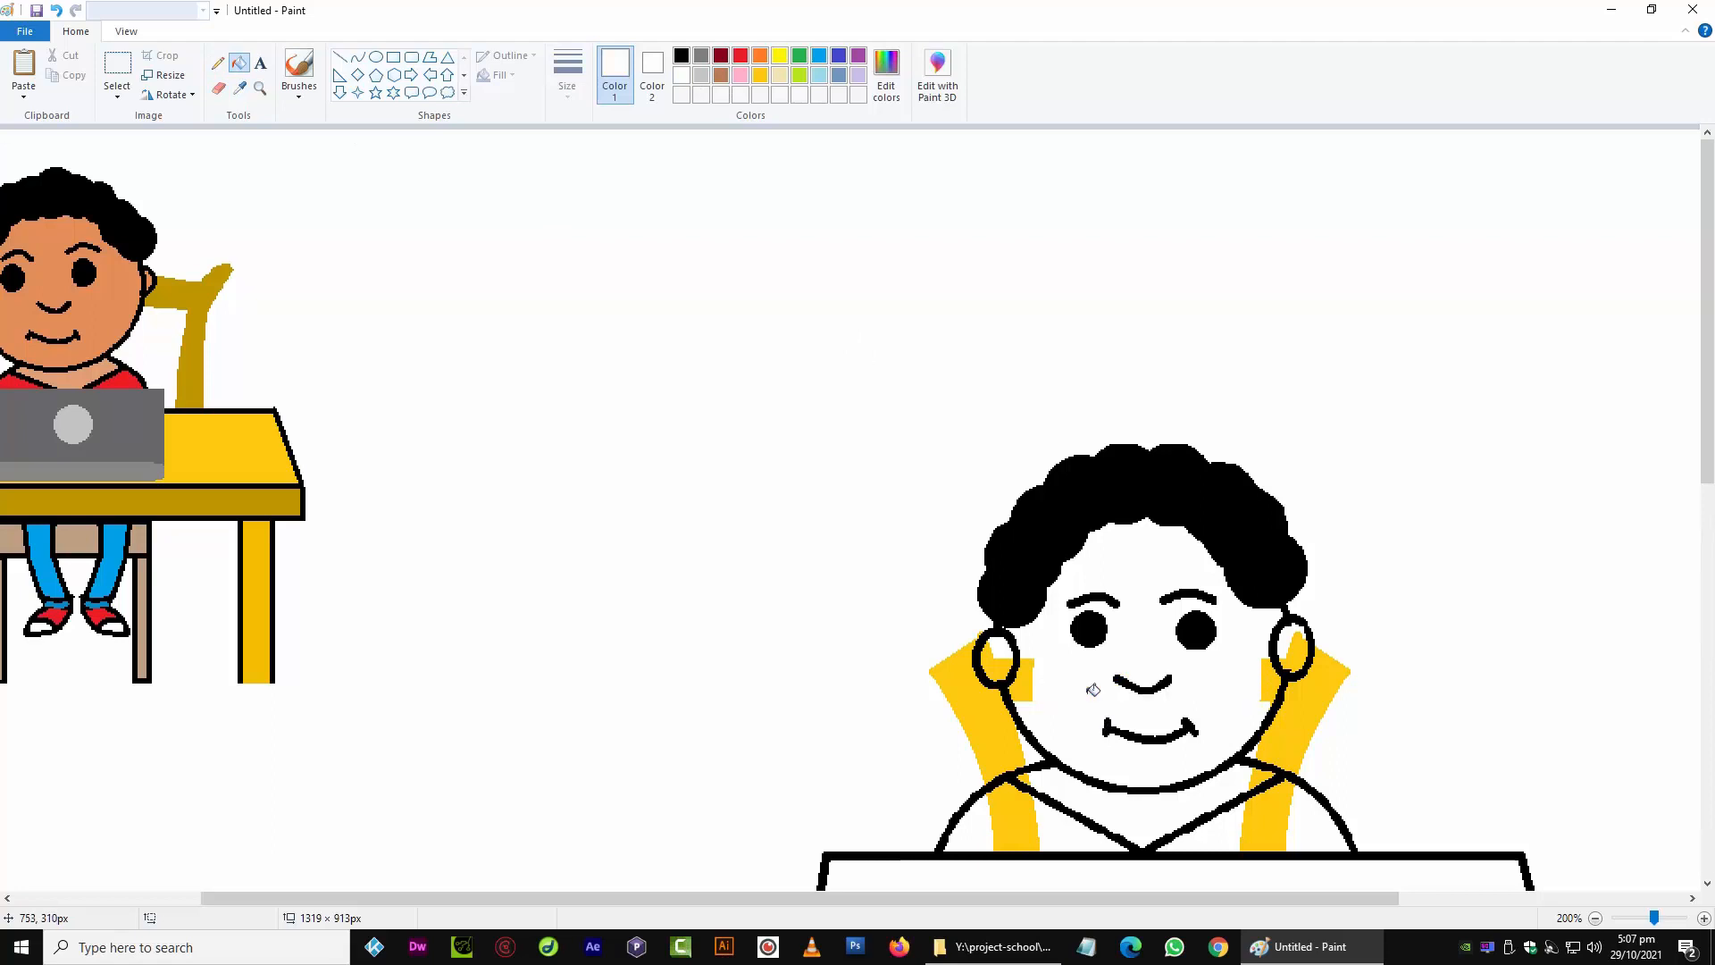
left_click(1032, 687)
left_click(1001, 674)
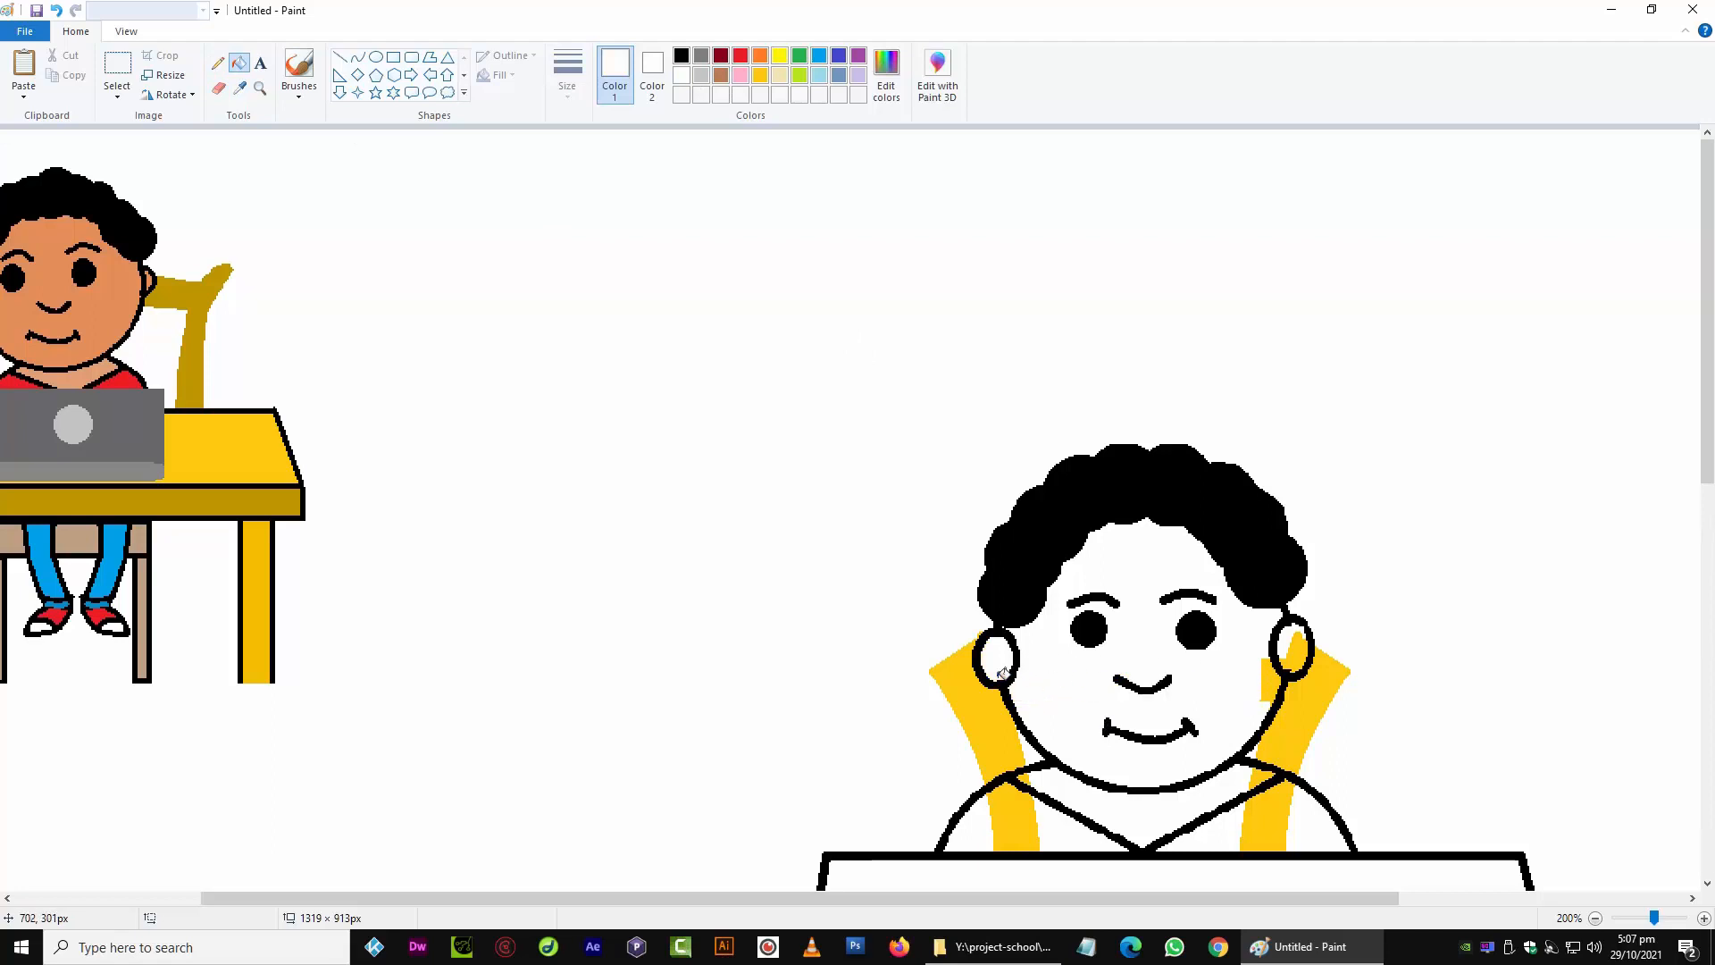
left_click(1303, 665)
left_click(1275, 697)
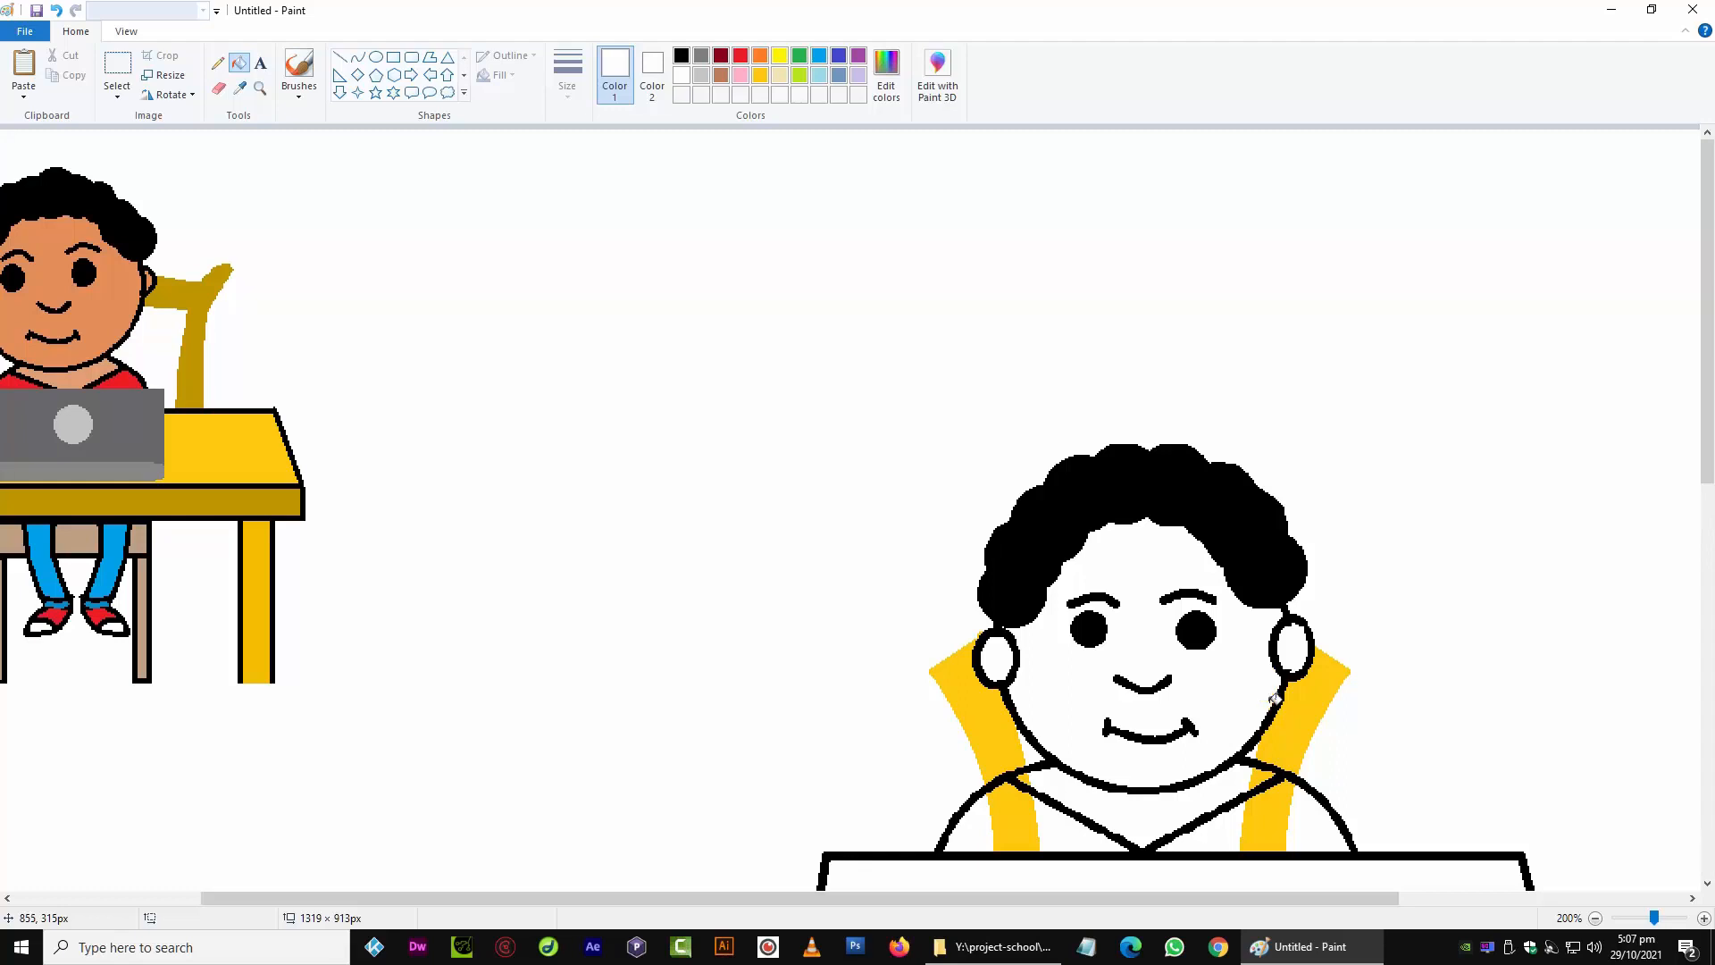
Fill the boy's neck, face and both ears with brown
scroll(1132, 617, "down", 2)
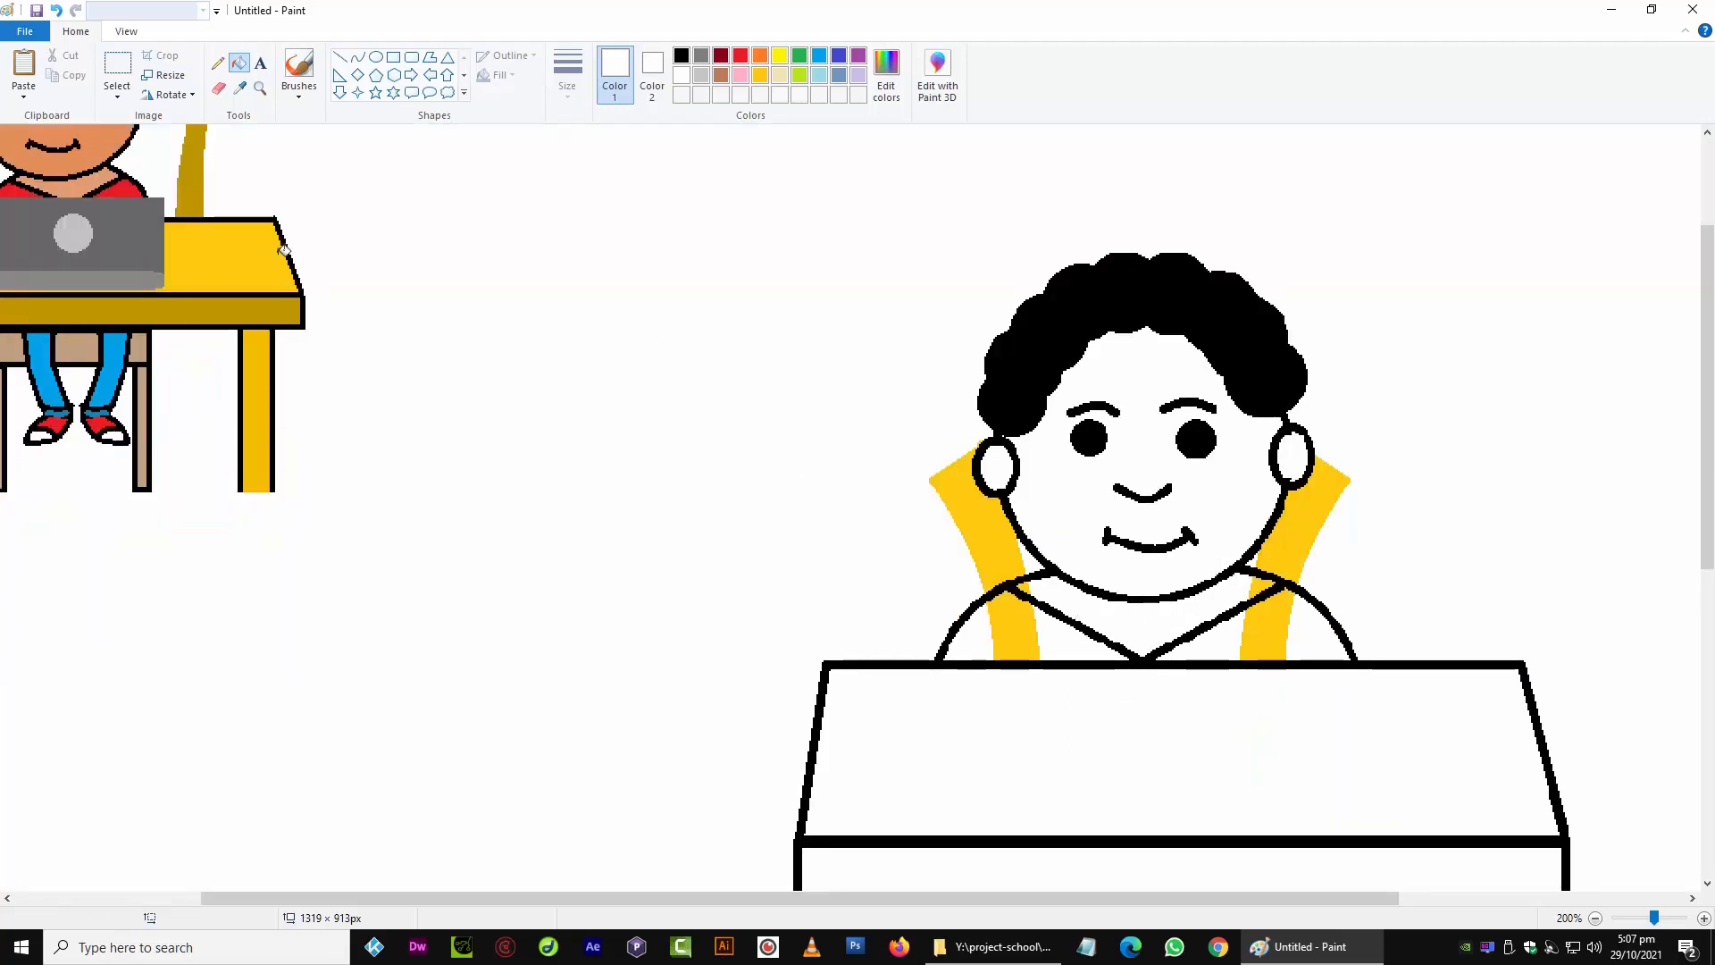
left_click(723, 76)
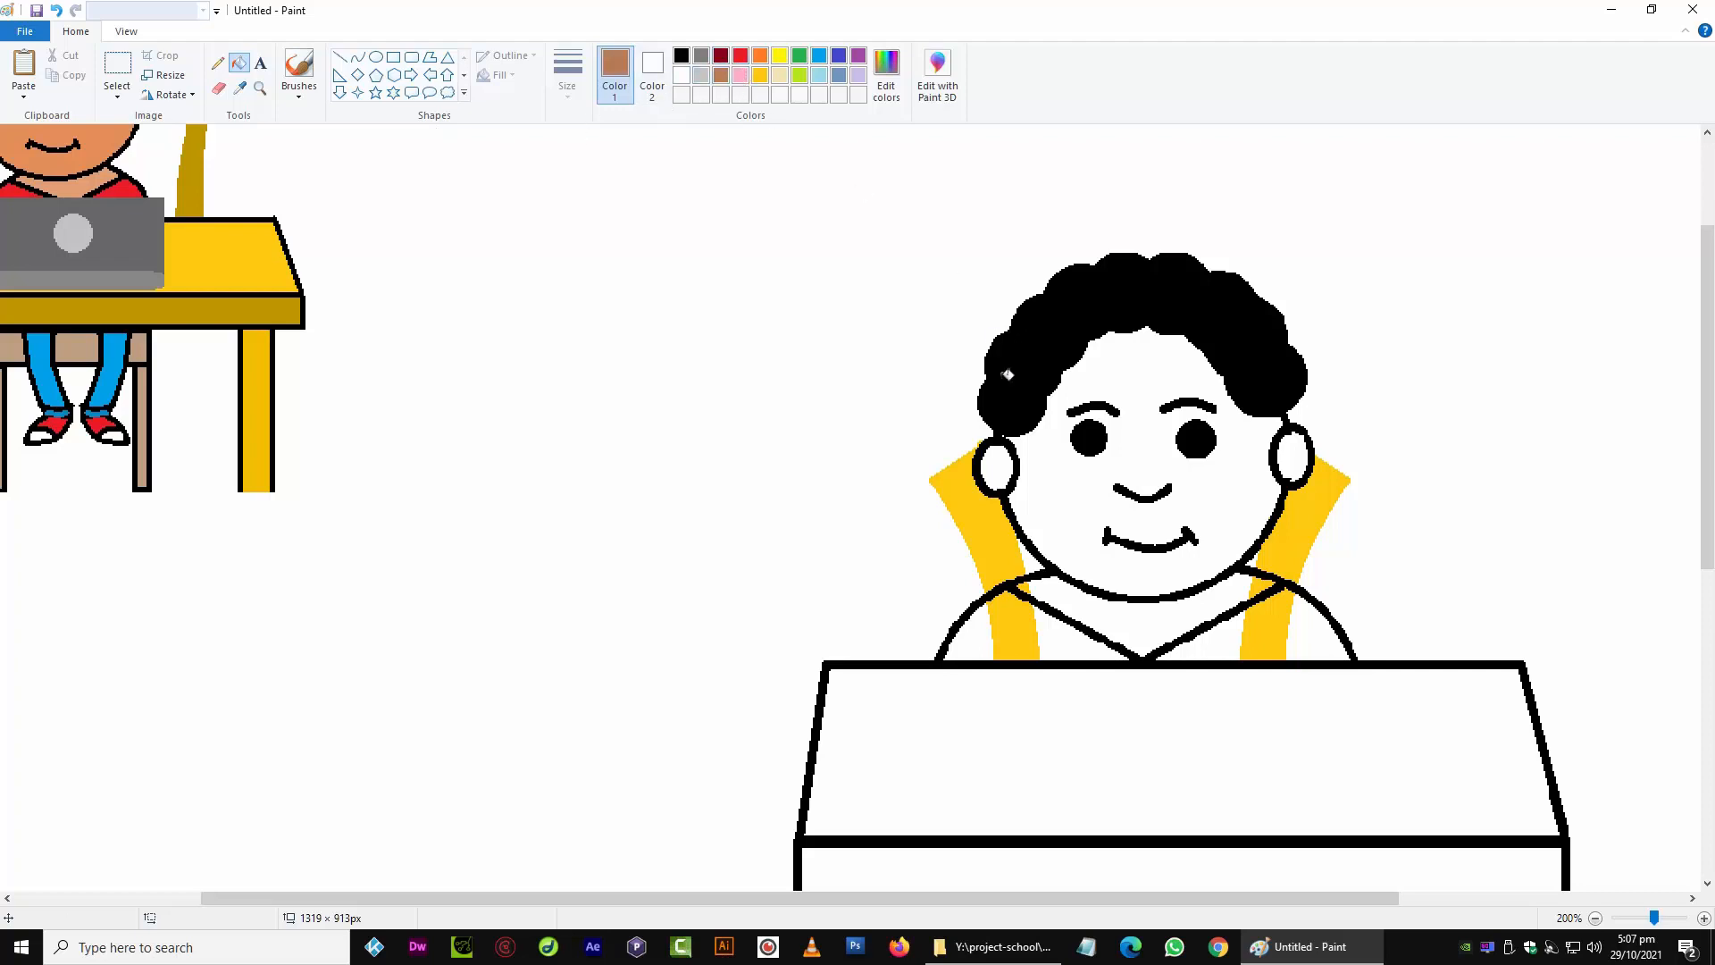
left_click(1098, 618)
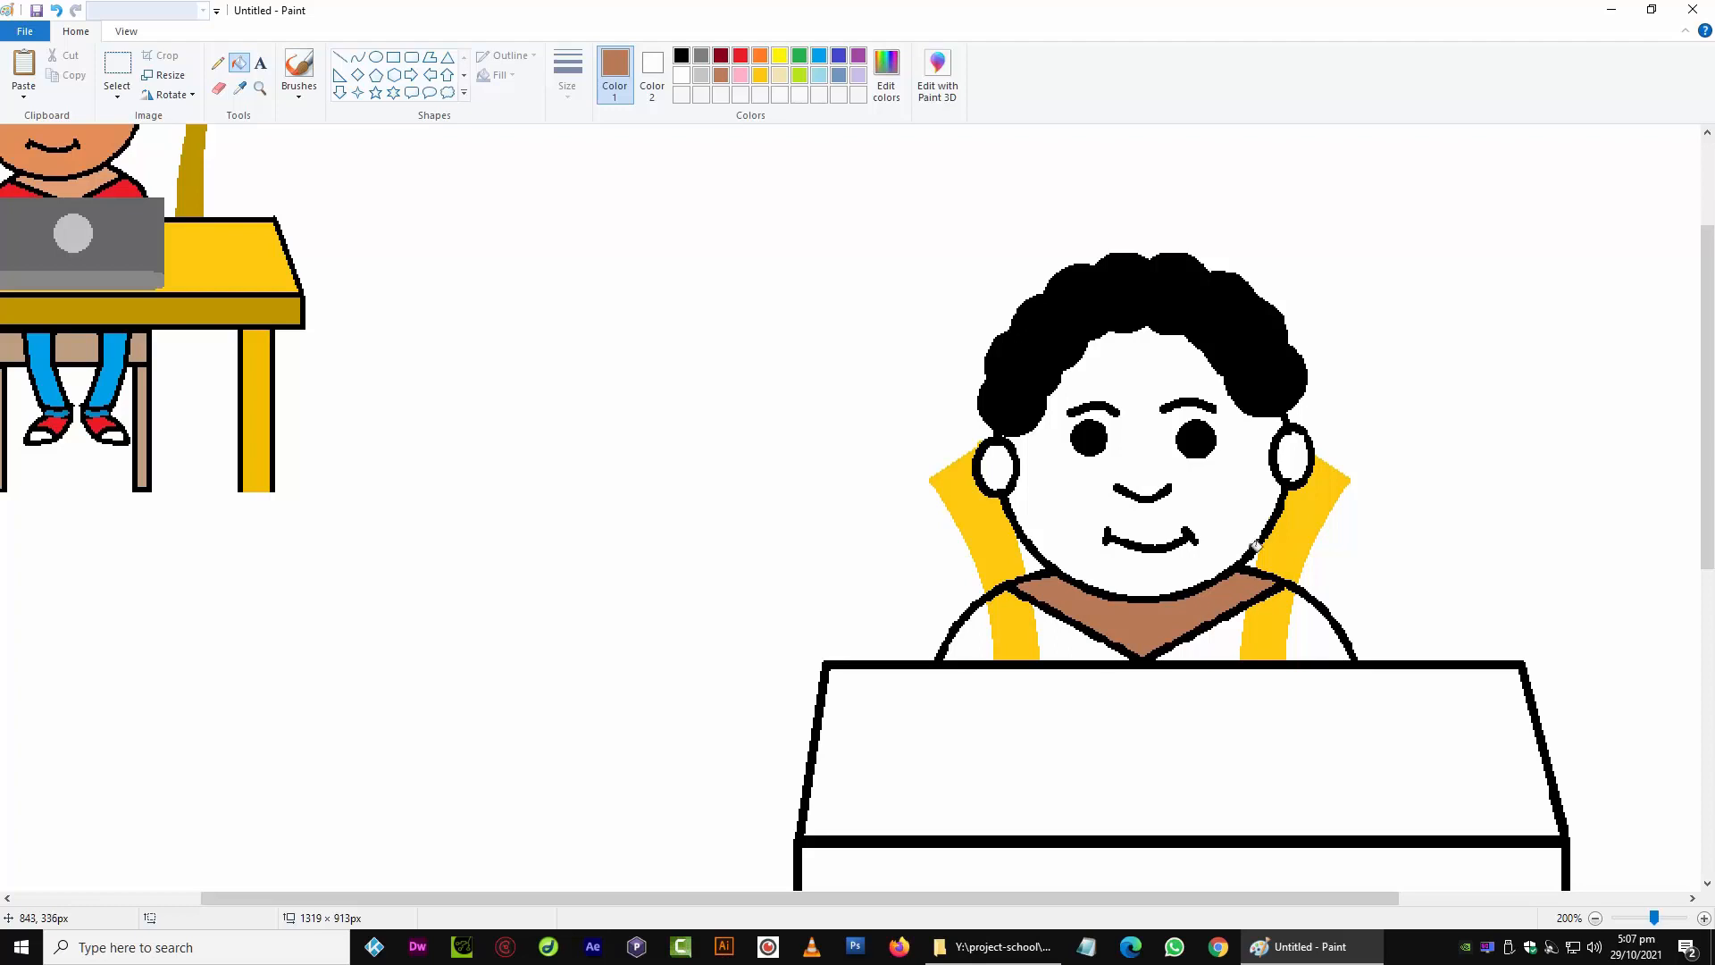
left_click(1239, 491)
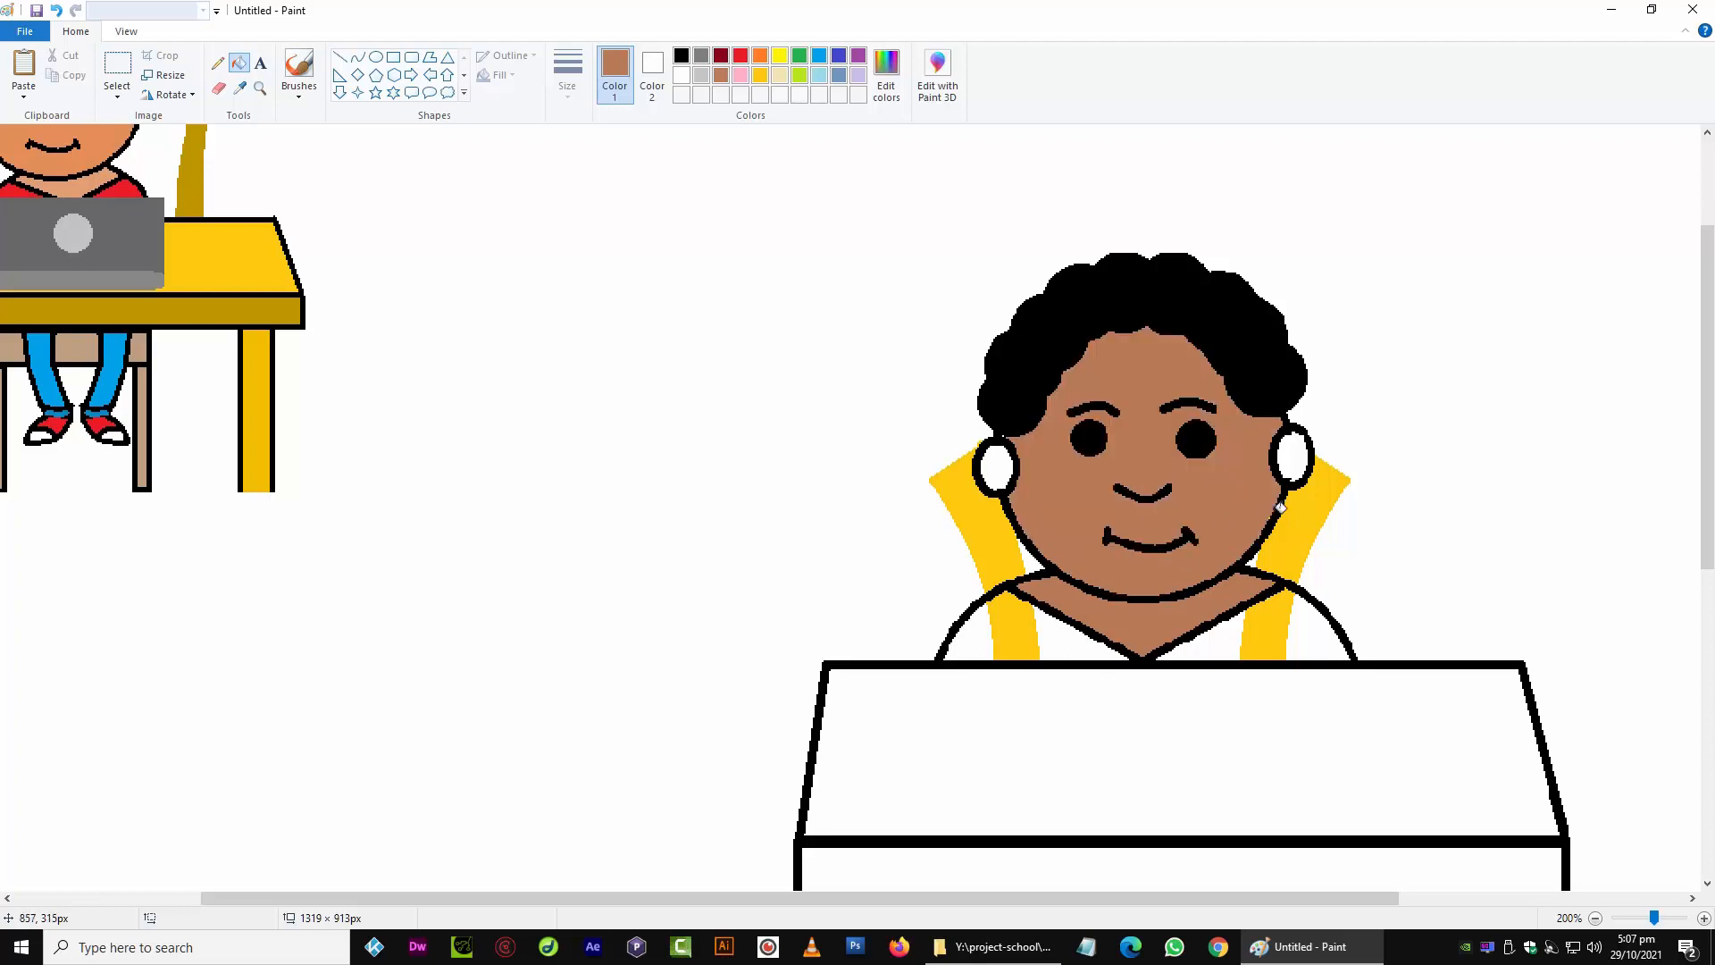
left_click(1289, 462)
left_click(986, 471)
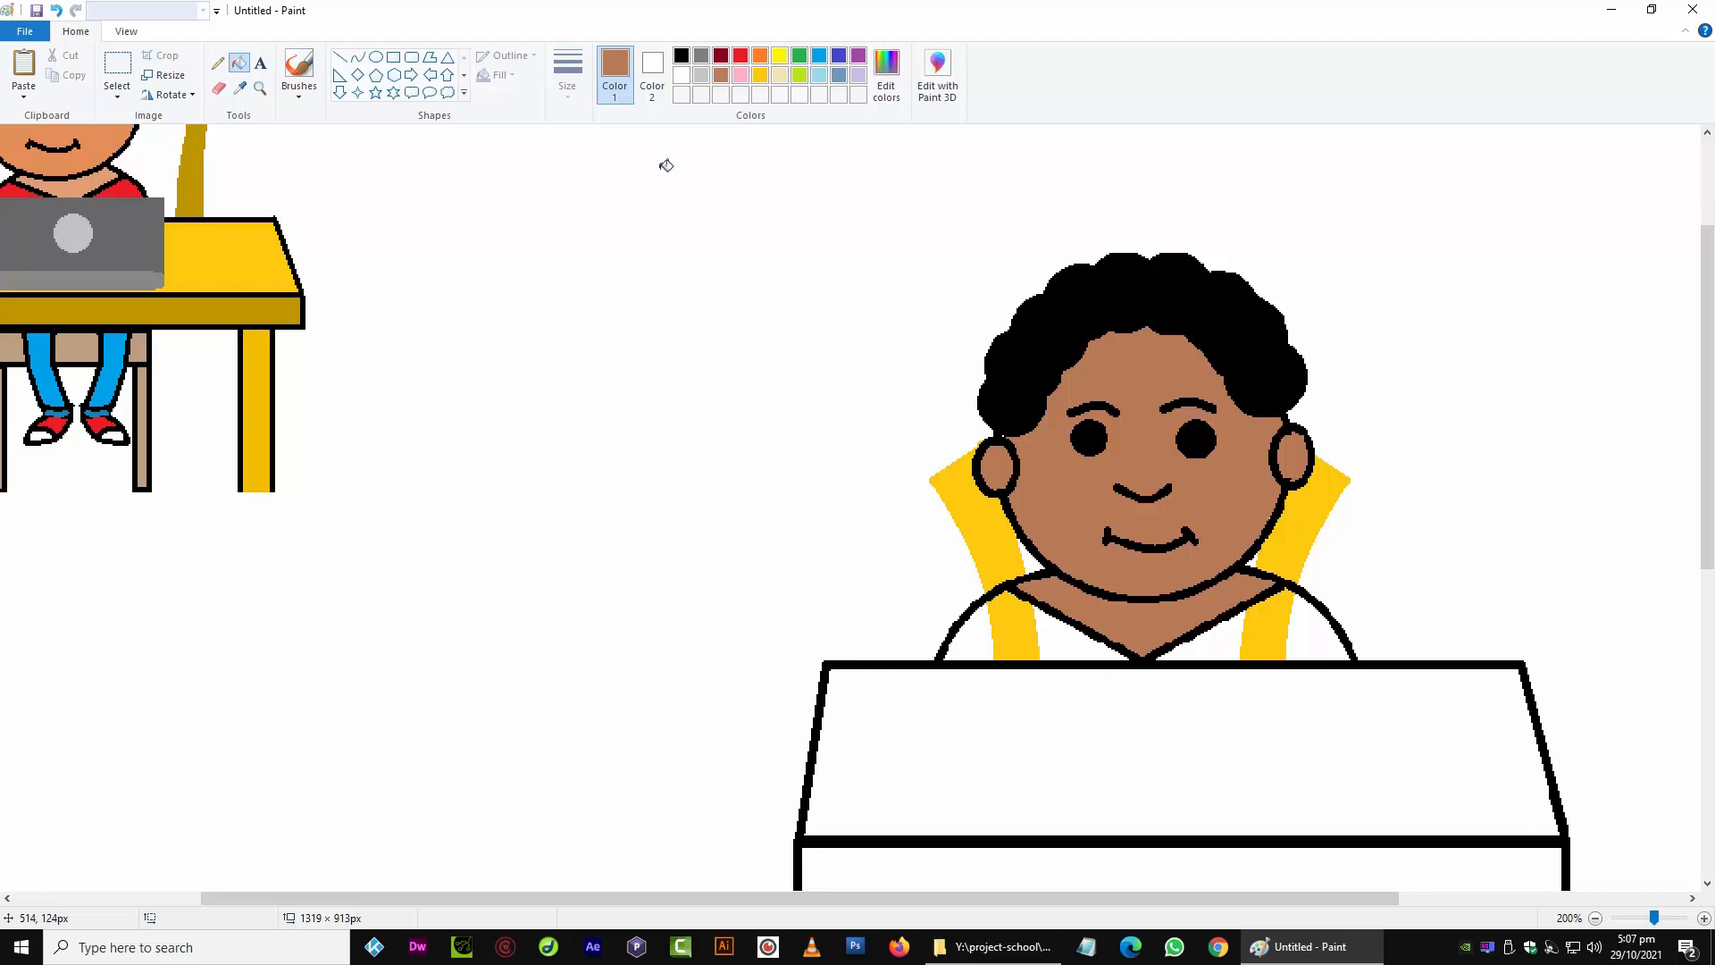
Fill both sides of the boy's shirt with red, including the gold chair posts showing through it
left_click(740, 57)
left_click(984, 643)
left_click(1013, 640)
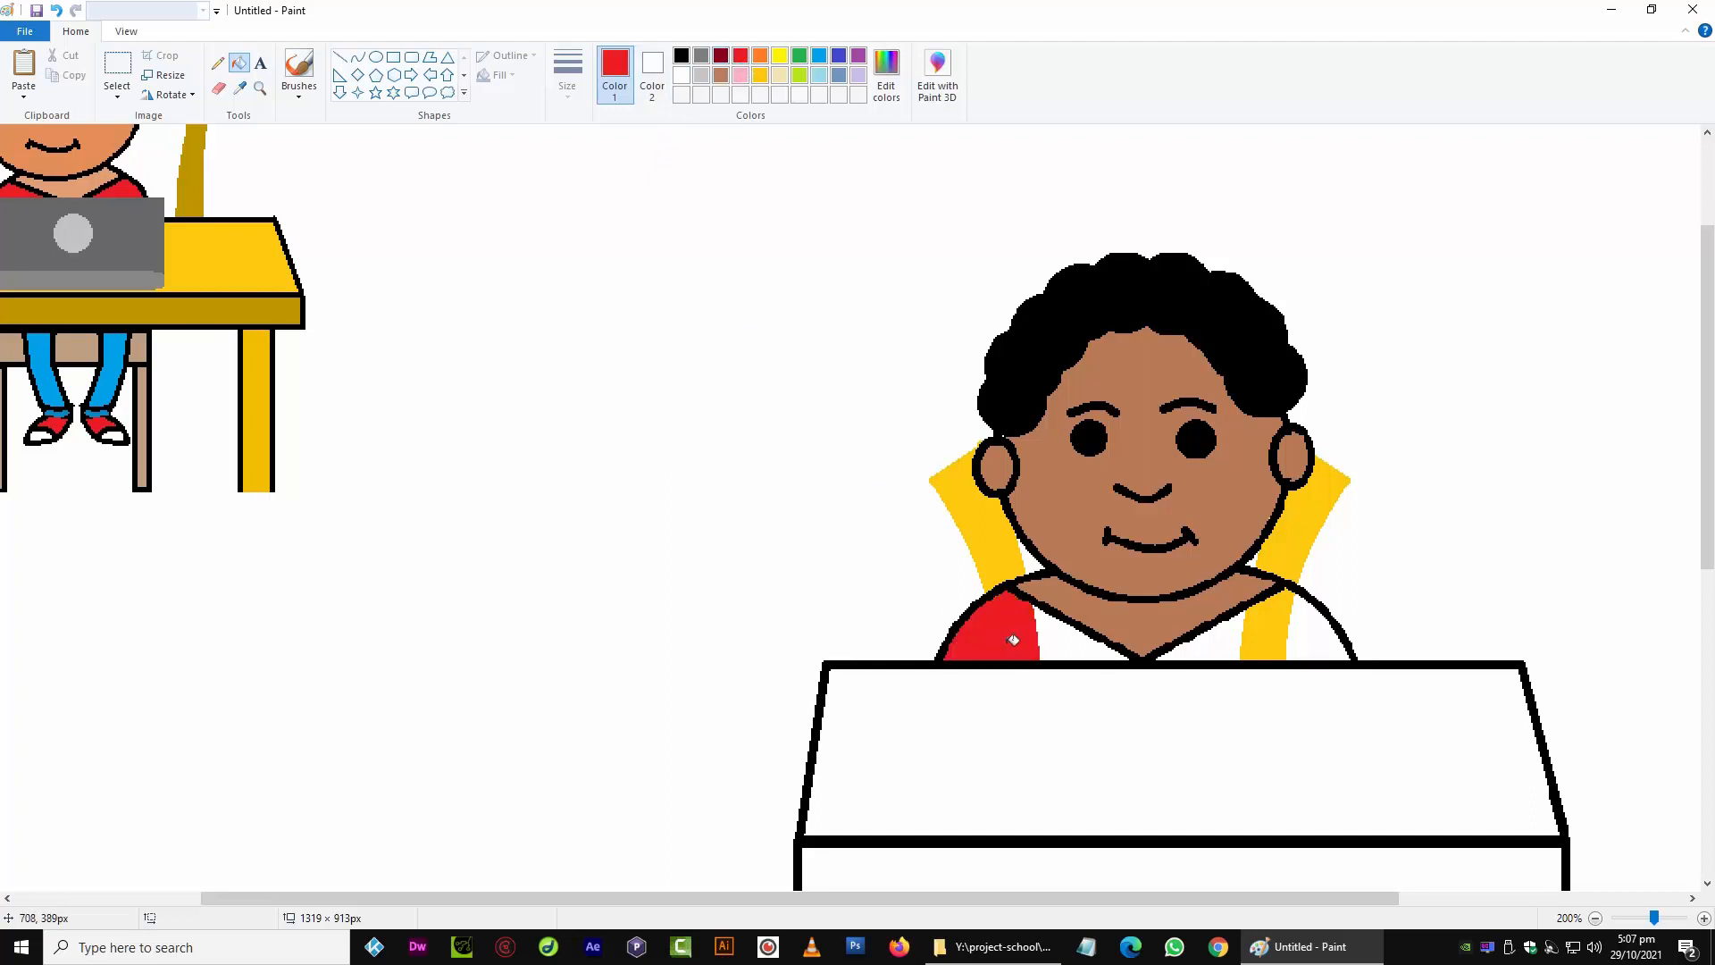
left_click(1072, 651)
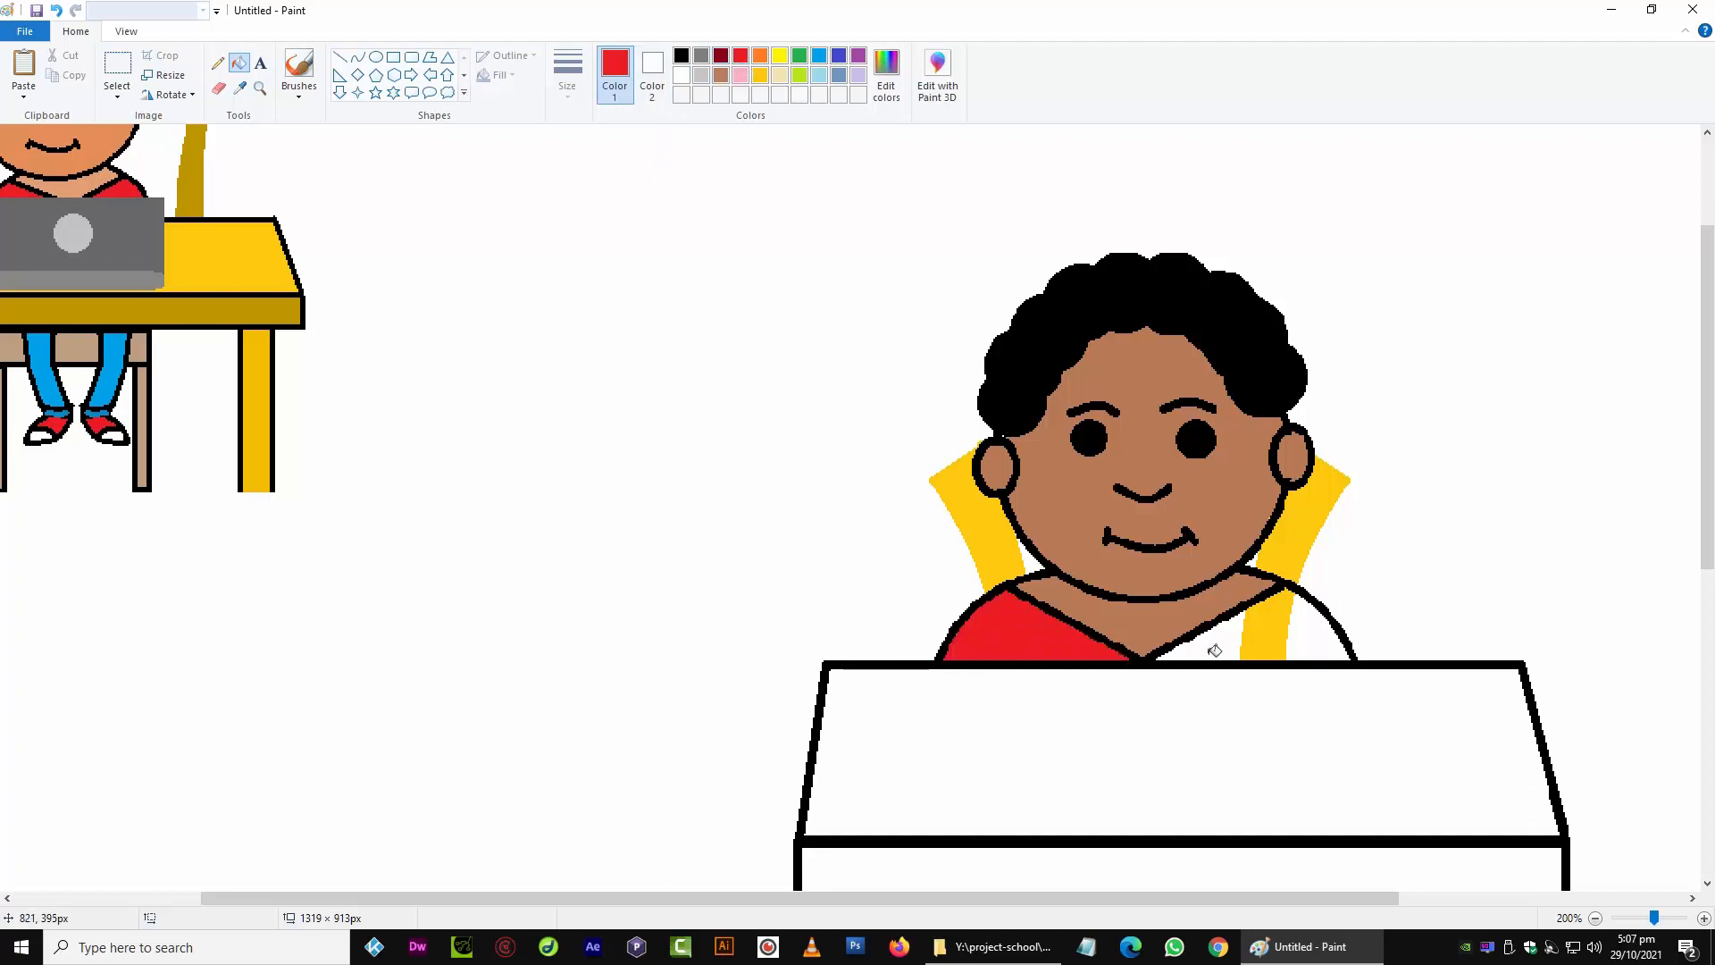
left_click(1216, 650)
left_click(1267, 644)
left_click(1313, 640)
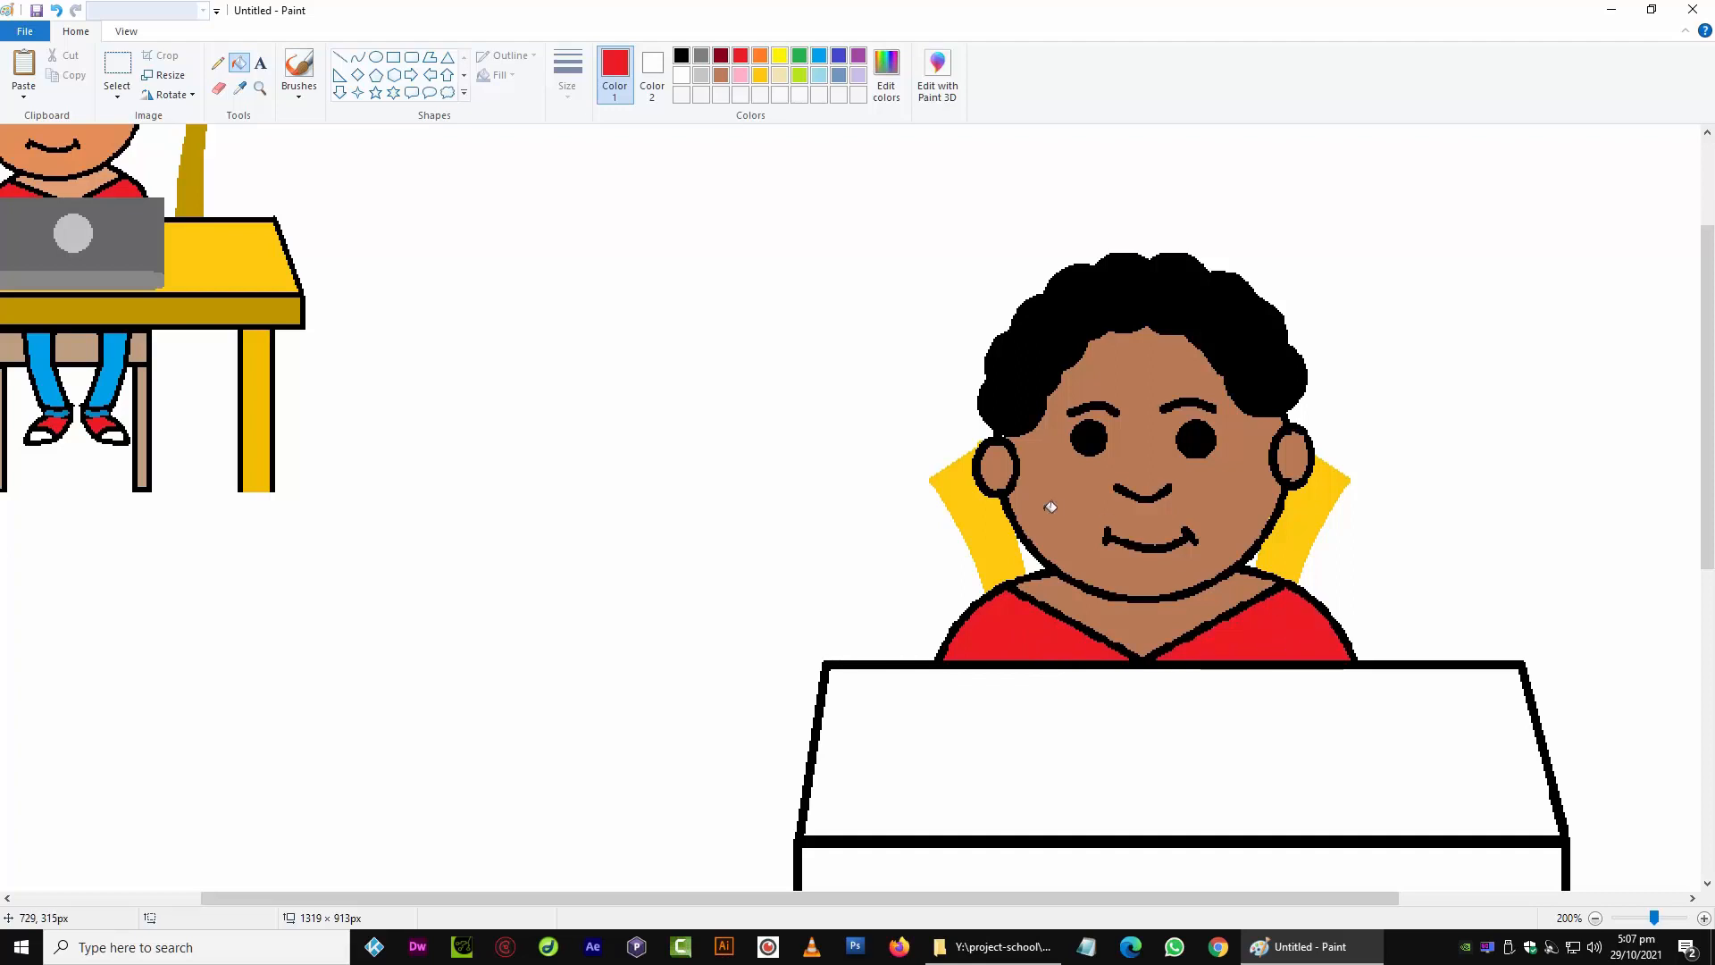
Delete the right half of the chair frame under the desk, including its right leg
scroll(1051, 507, "down", 2)
scroll(1051, 506, "up", 2)
scroll(1051, 506, "down", 4)
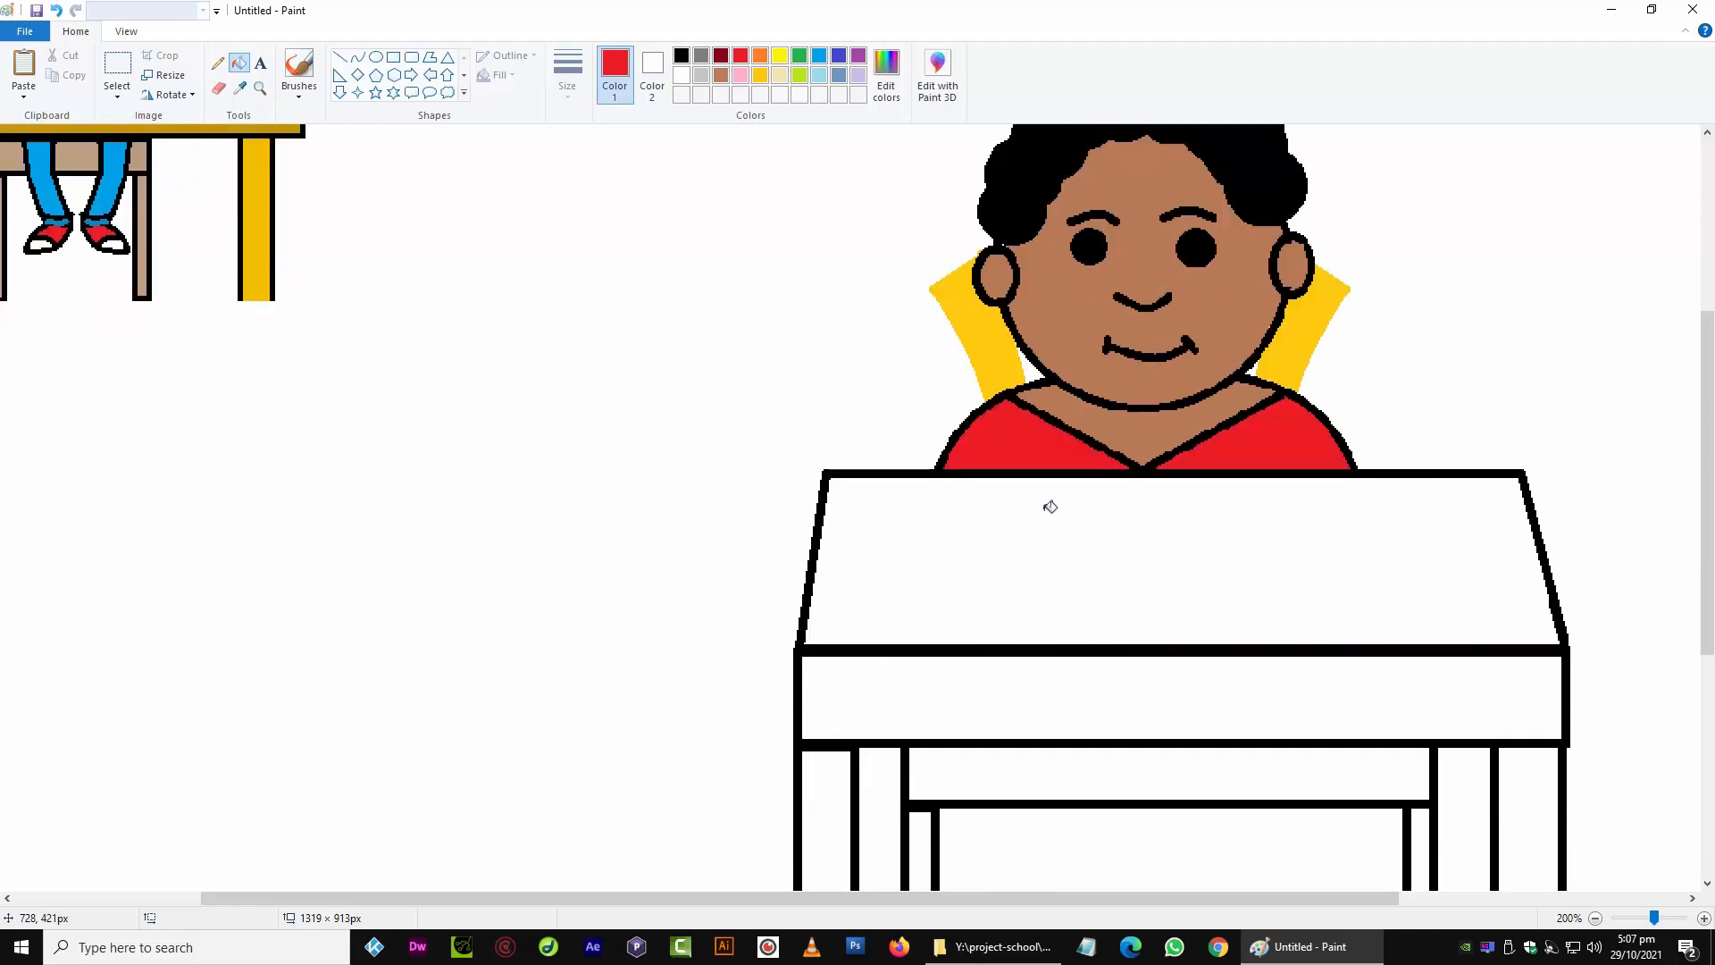
scroll(981, 608, "down", 1)
scroll(981, 607, "up", 2)
scroll(981, 621, "down", 1, "ctrl")
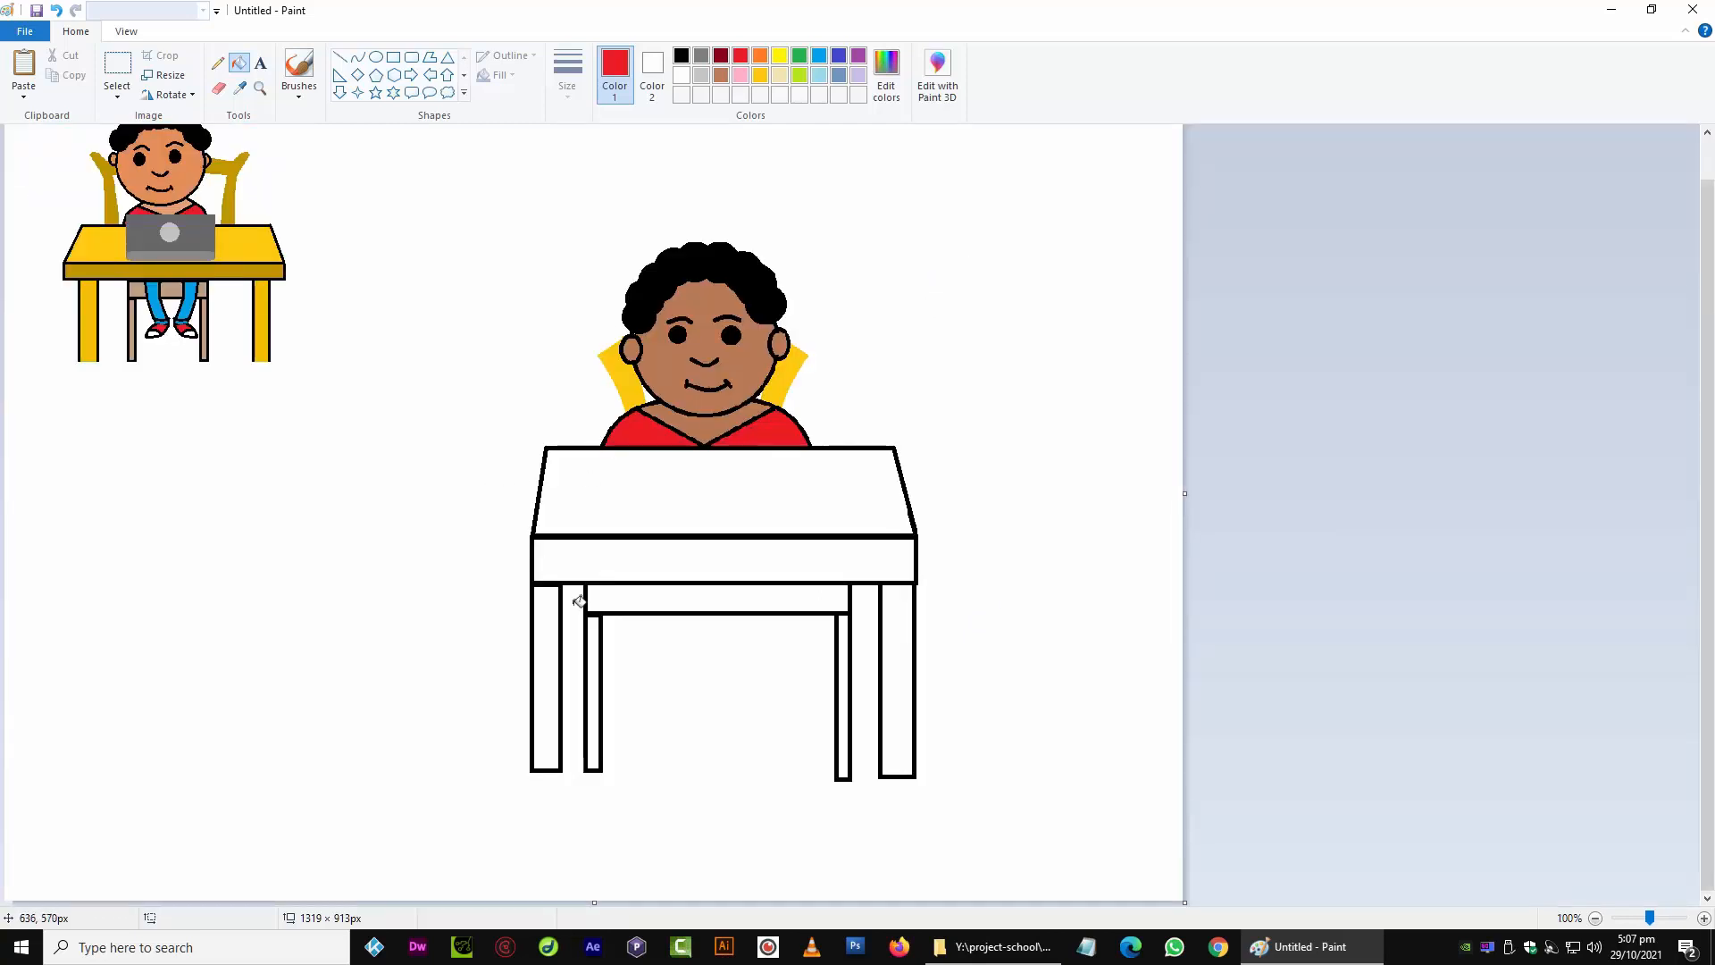
left_click(117, 64)
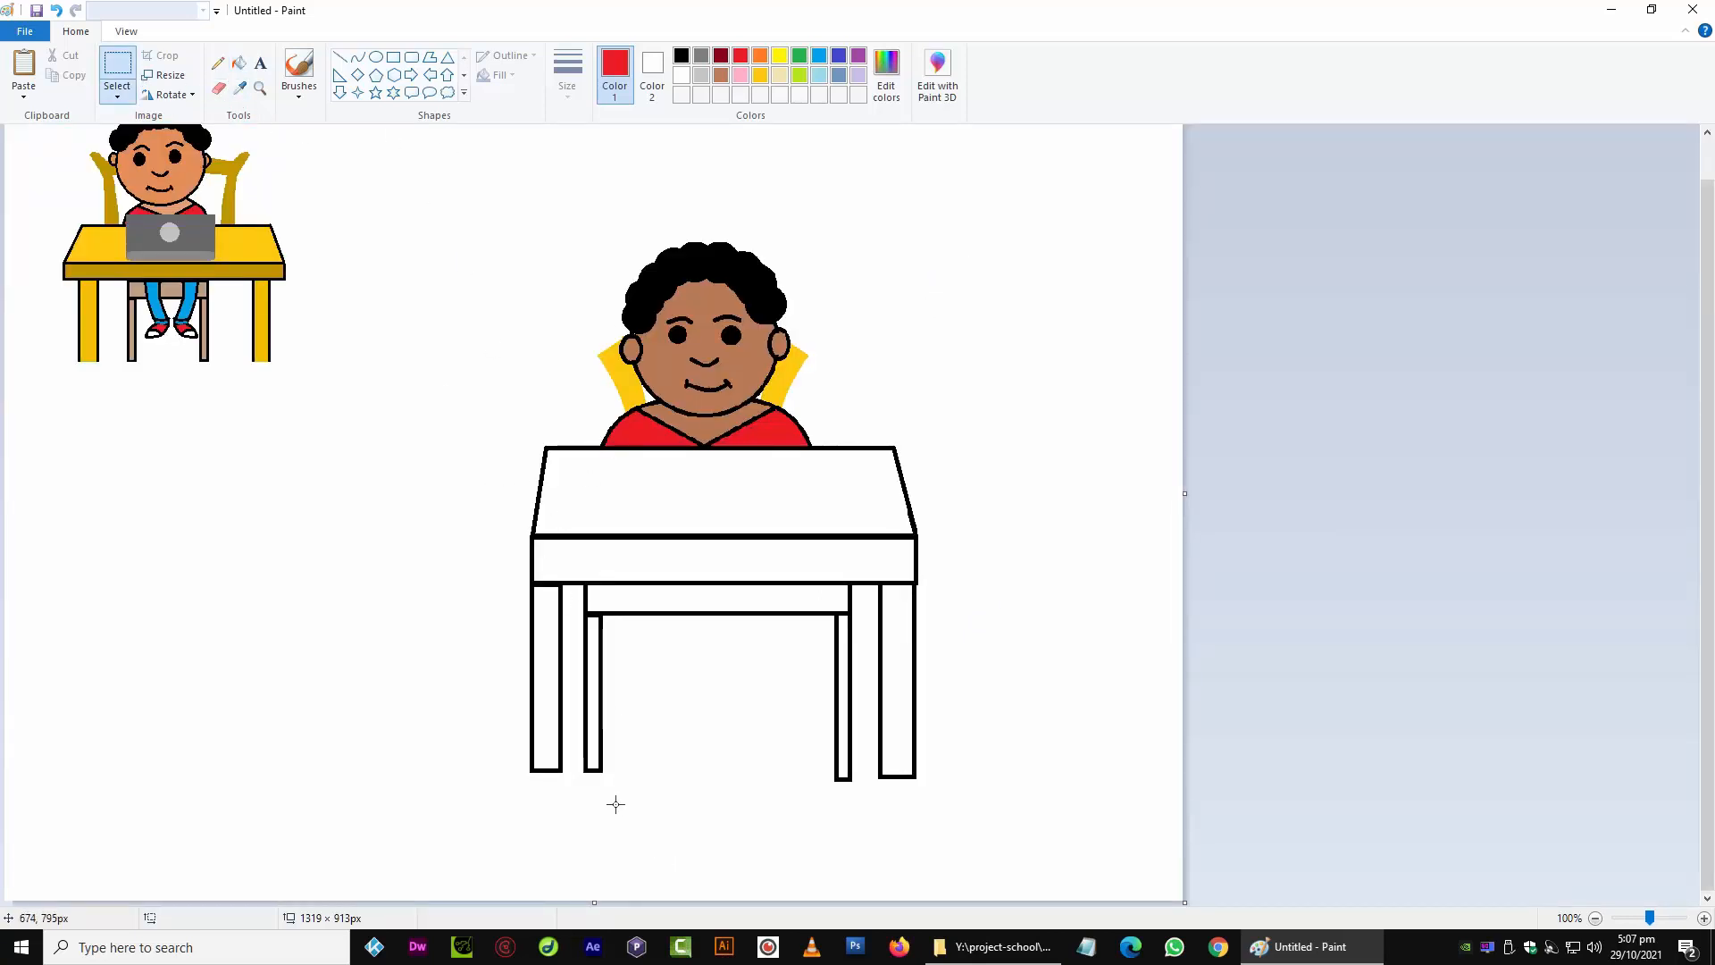
left_click_drag(622, 781, 587, 592)
left_click(727, 662)
left_click_drag(666, 803, 587, 590)
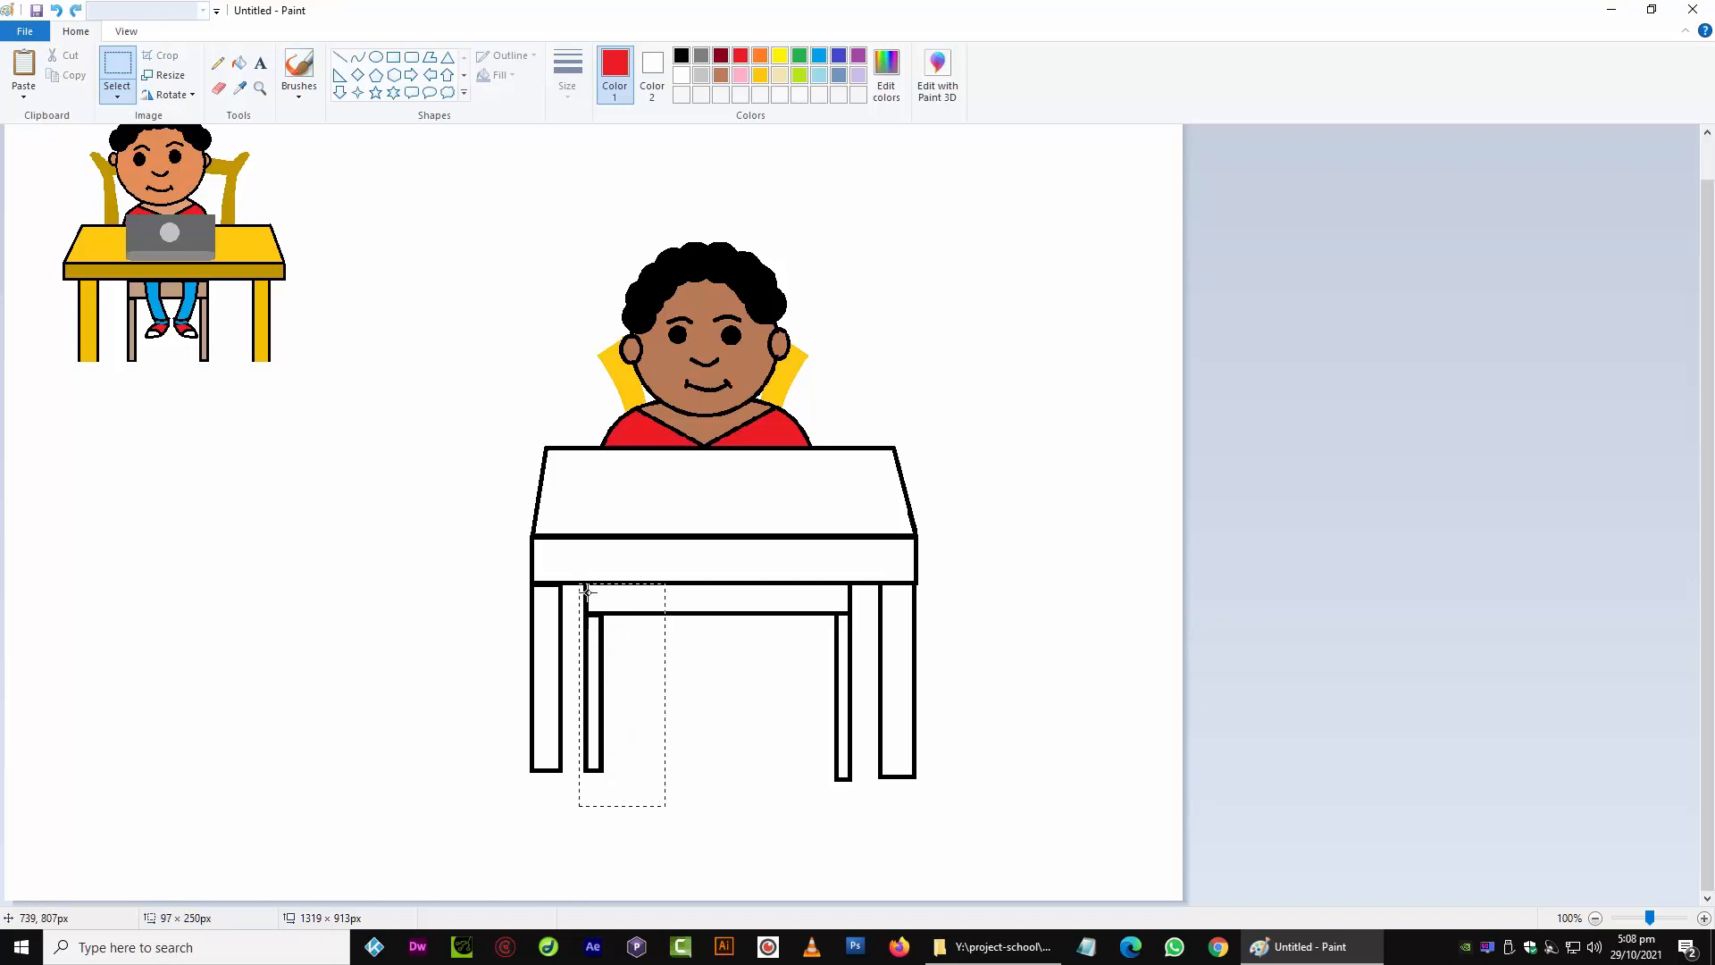
left_click(754, 727)
left_click_drag(855, 800, 815, 581)
left_click_drag(798, 592, 723, 594)
key("Delete")
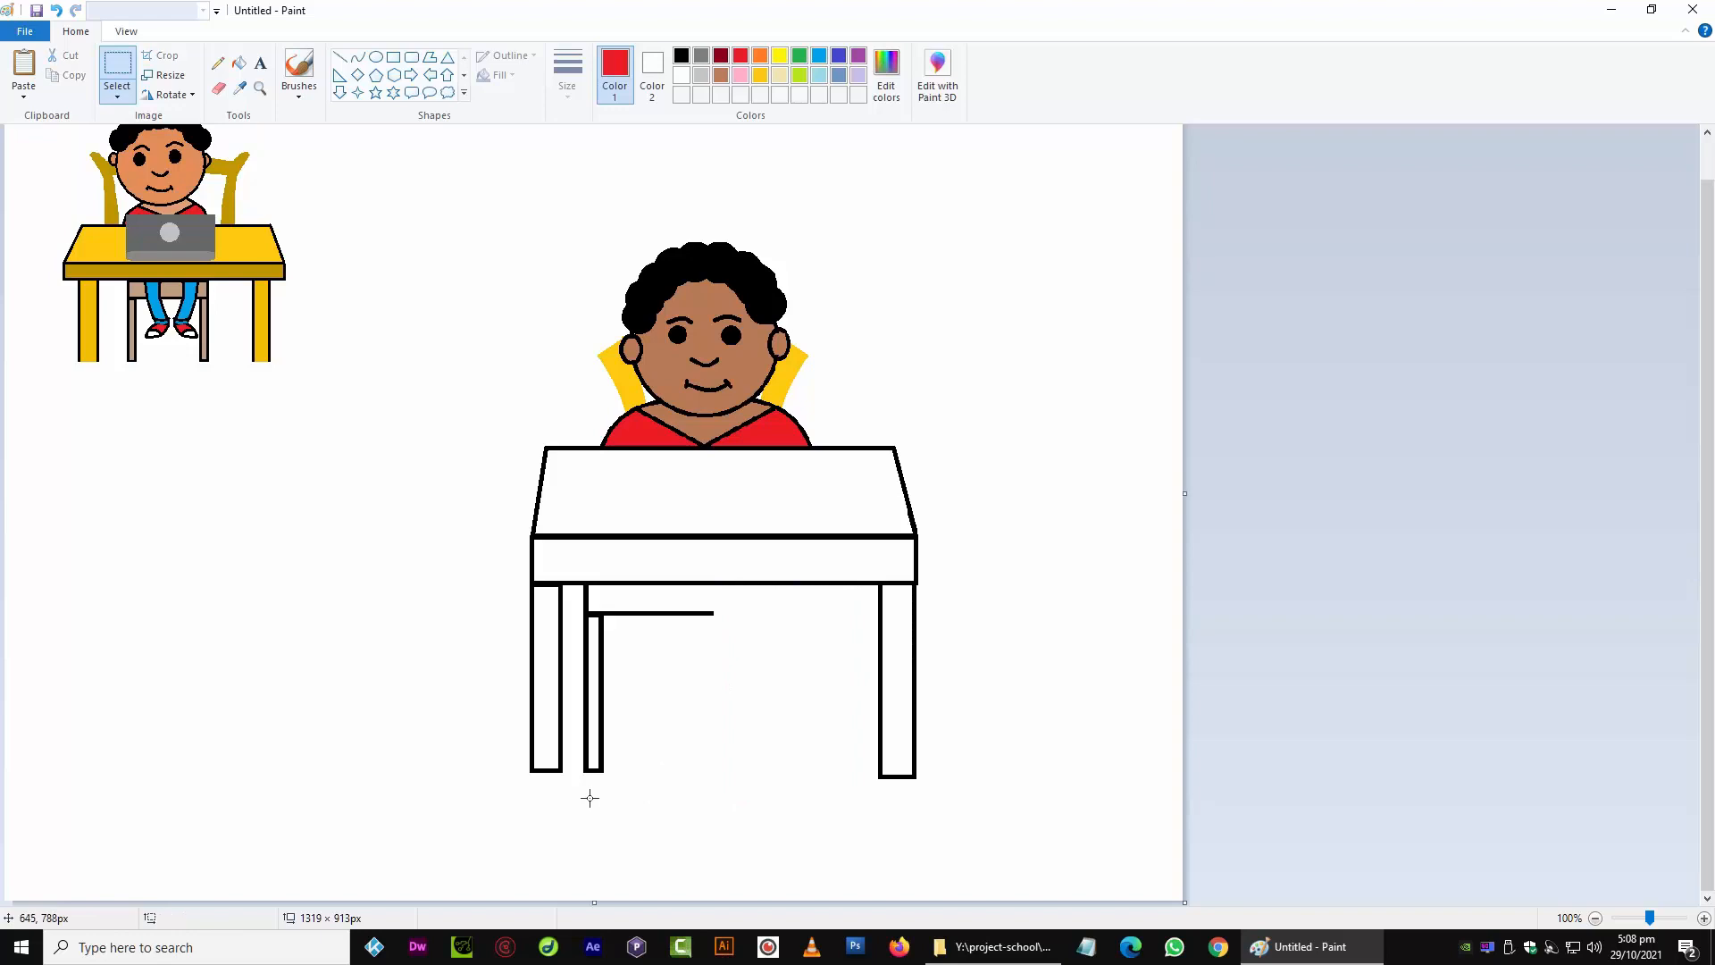
Thicken the remaining chair leg's lines by smearing the selected half frame sideways, and undo the excess
left_click_drag(580, 790, 724, 591)
key("Escape")
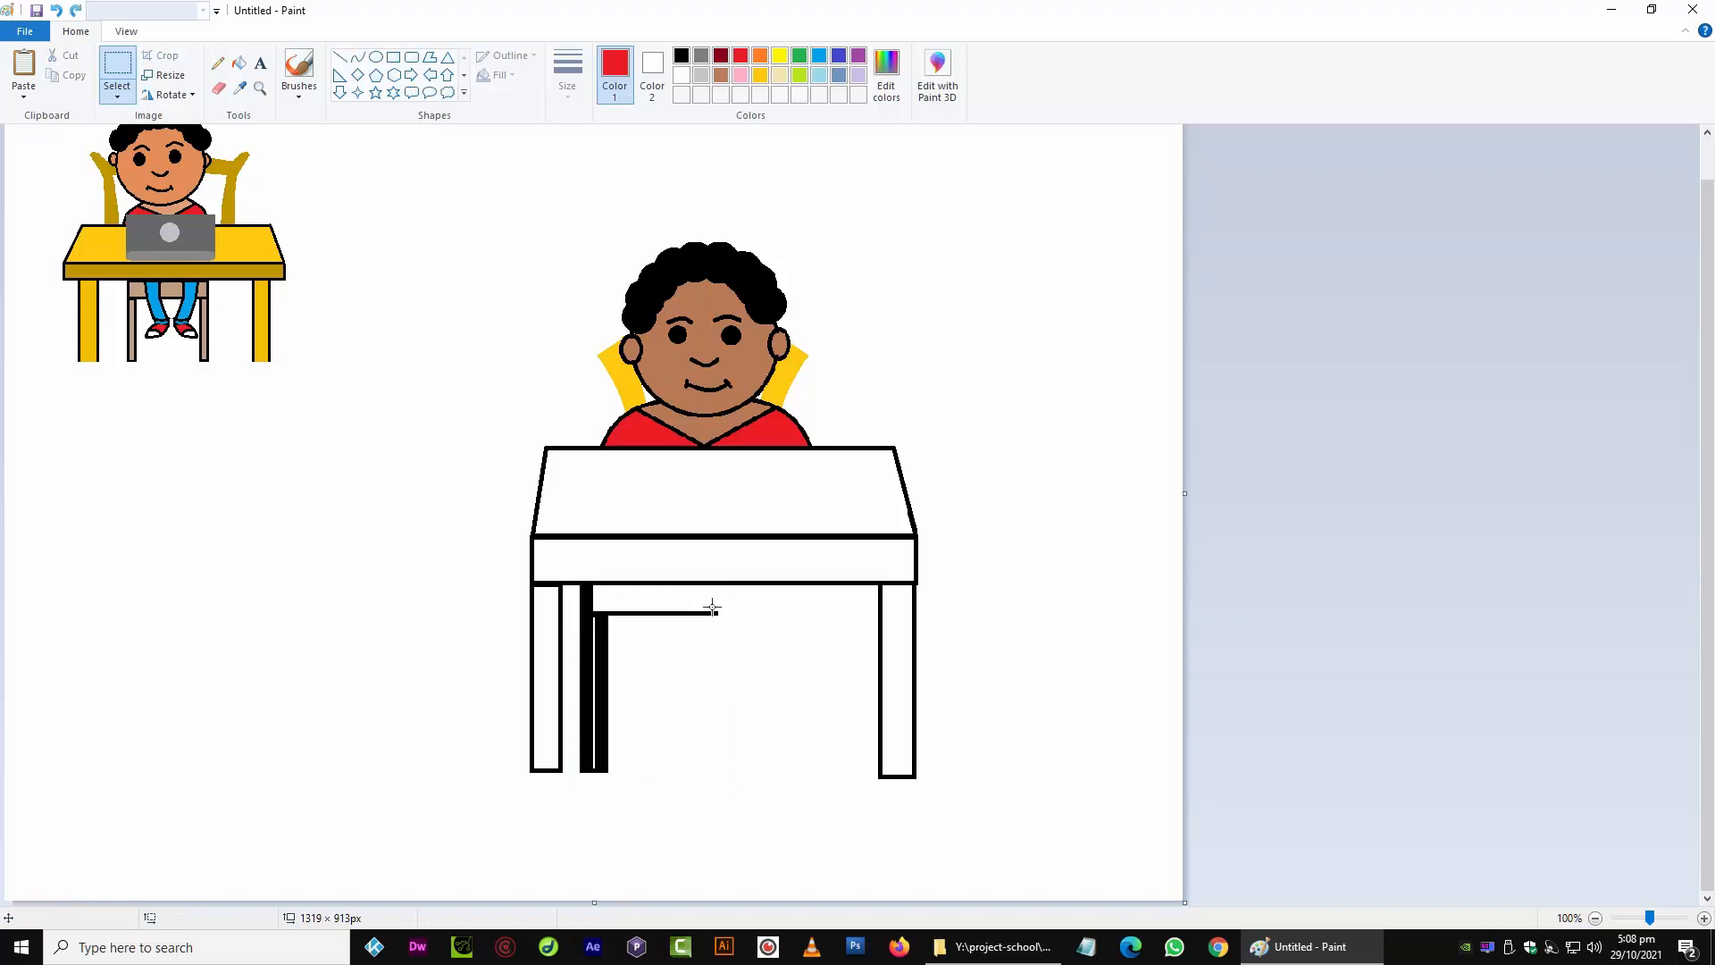
key("ctrl+z")
key("ctrl+z")
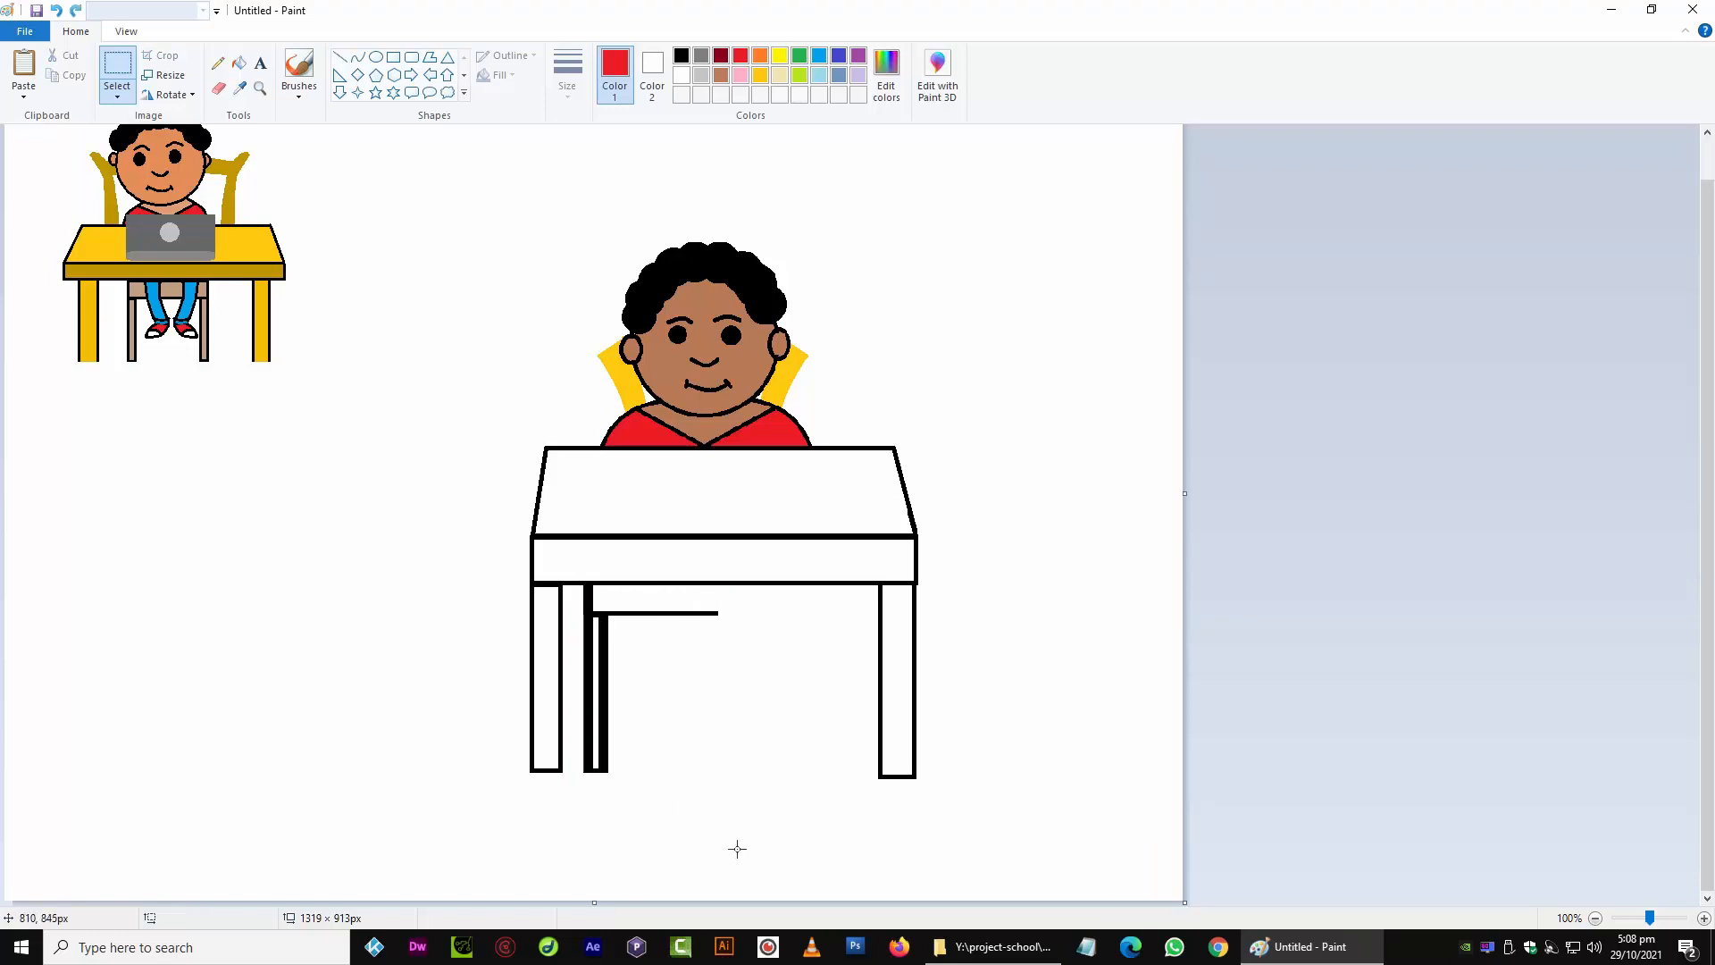
left_click_drag(780, 813, 575, 587)
key("Escape")
left_click_drag(741, 791, 654, 633)
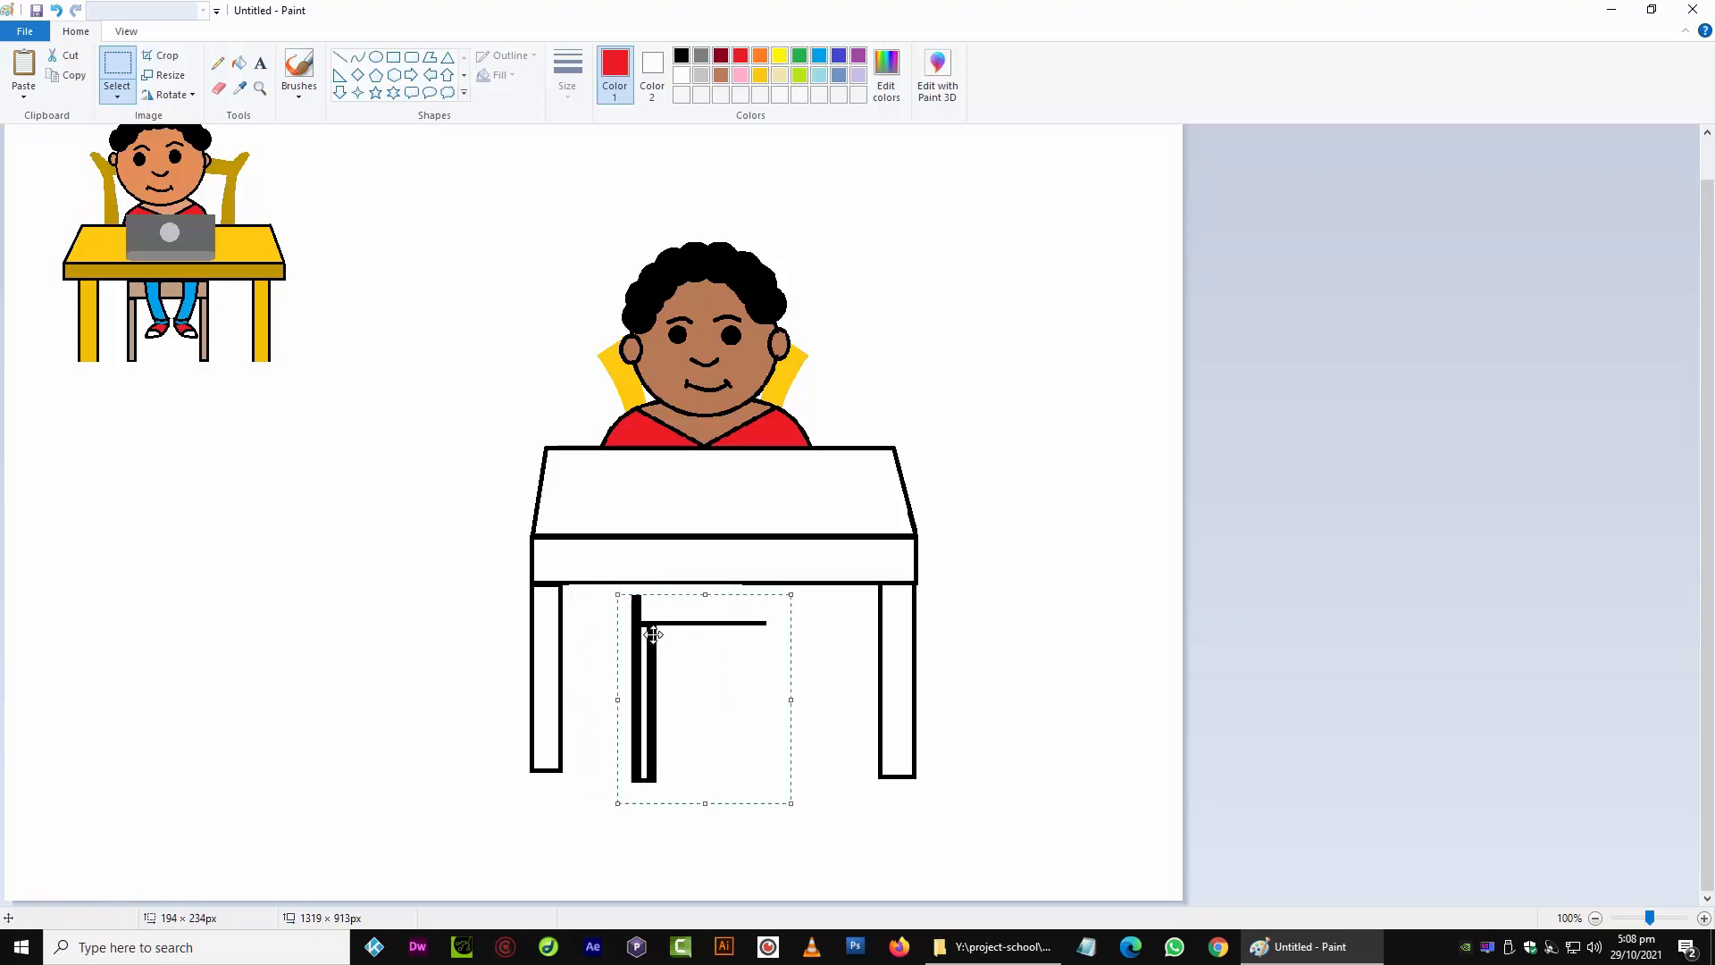
key("ctrl+z")
Move the remaining half of the chair frame inward beneath the desk and place a copy of it to the right of the desk
left_click_drag(761, 840, 572, 588)
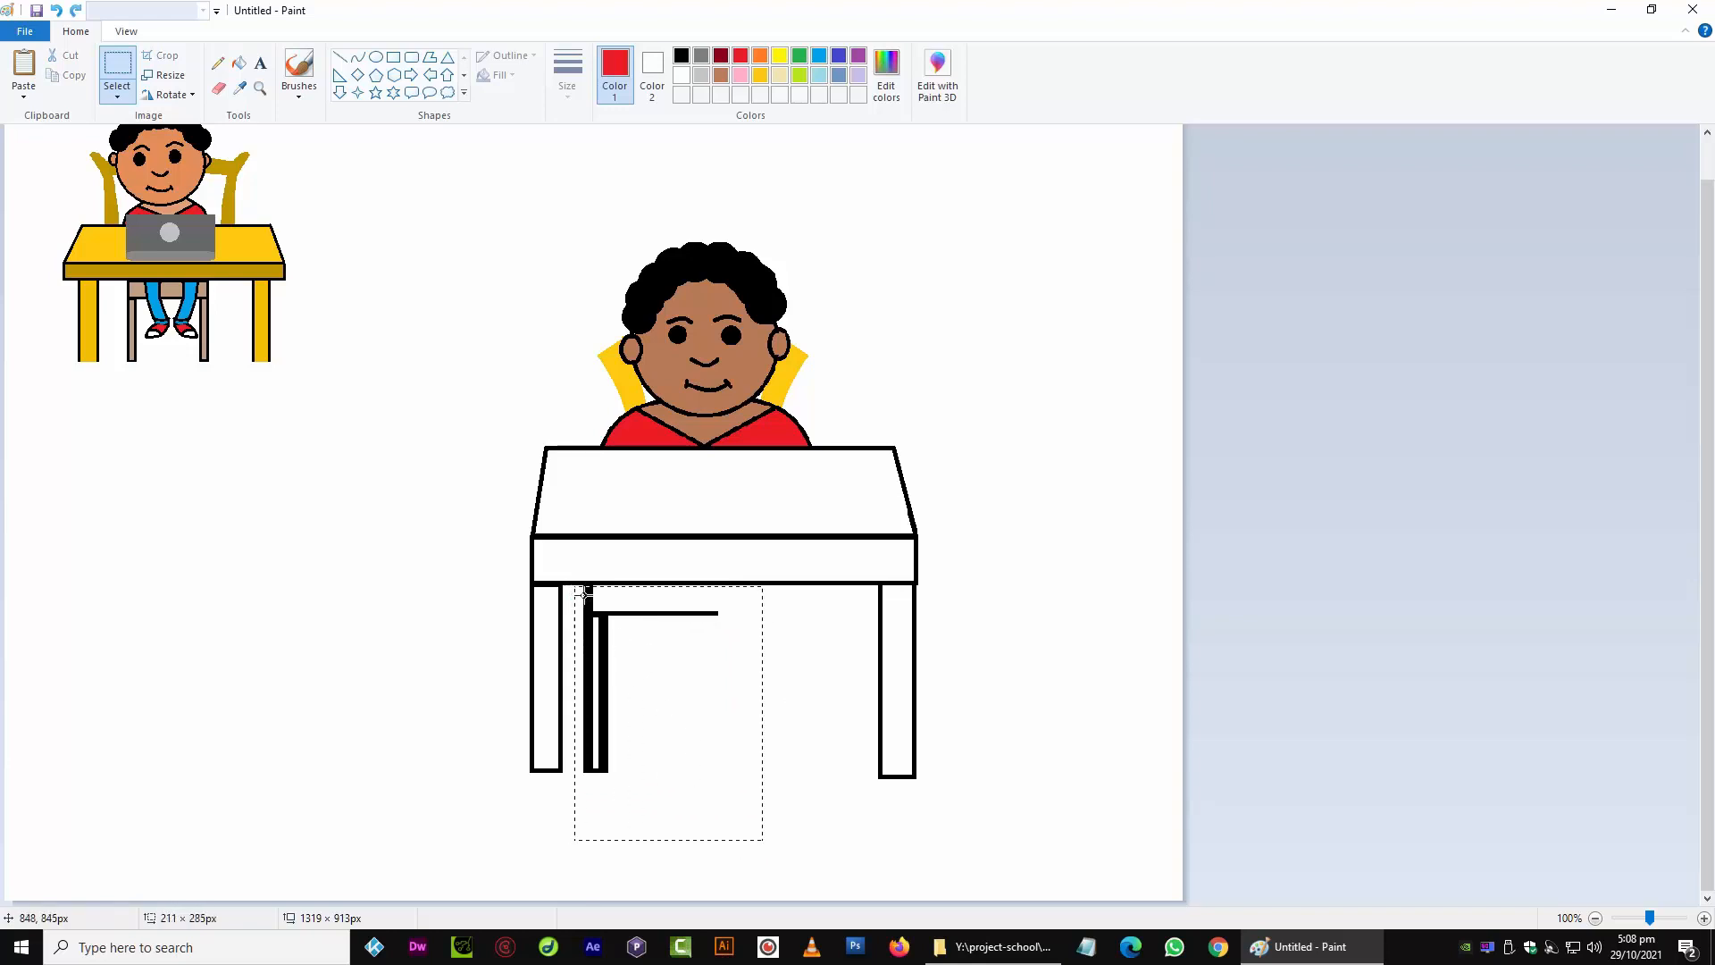
left_click_drag(611, 629, 655, 631)
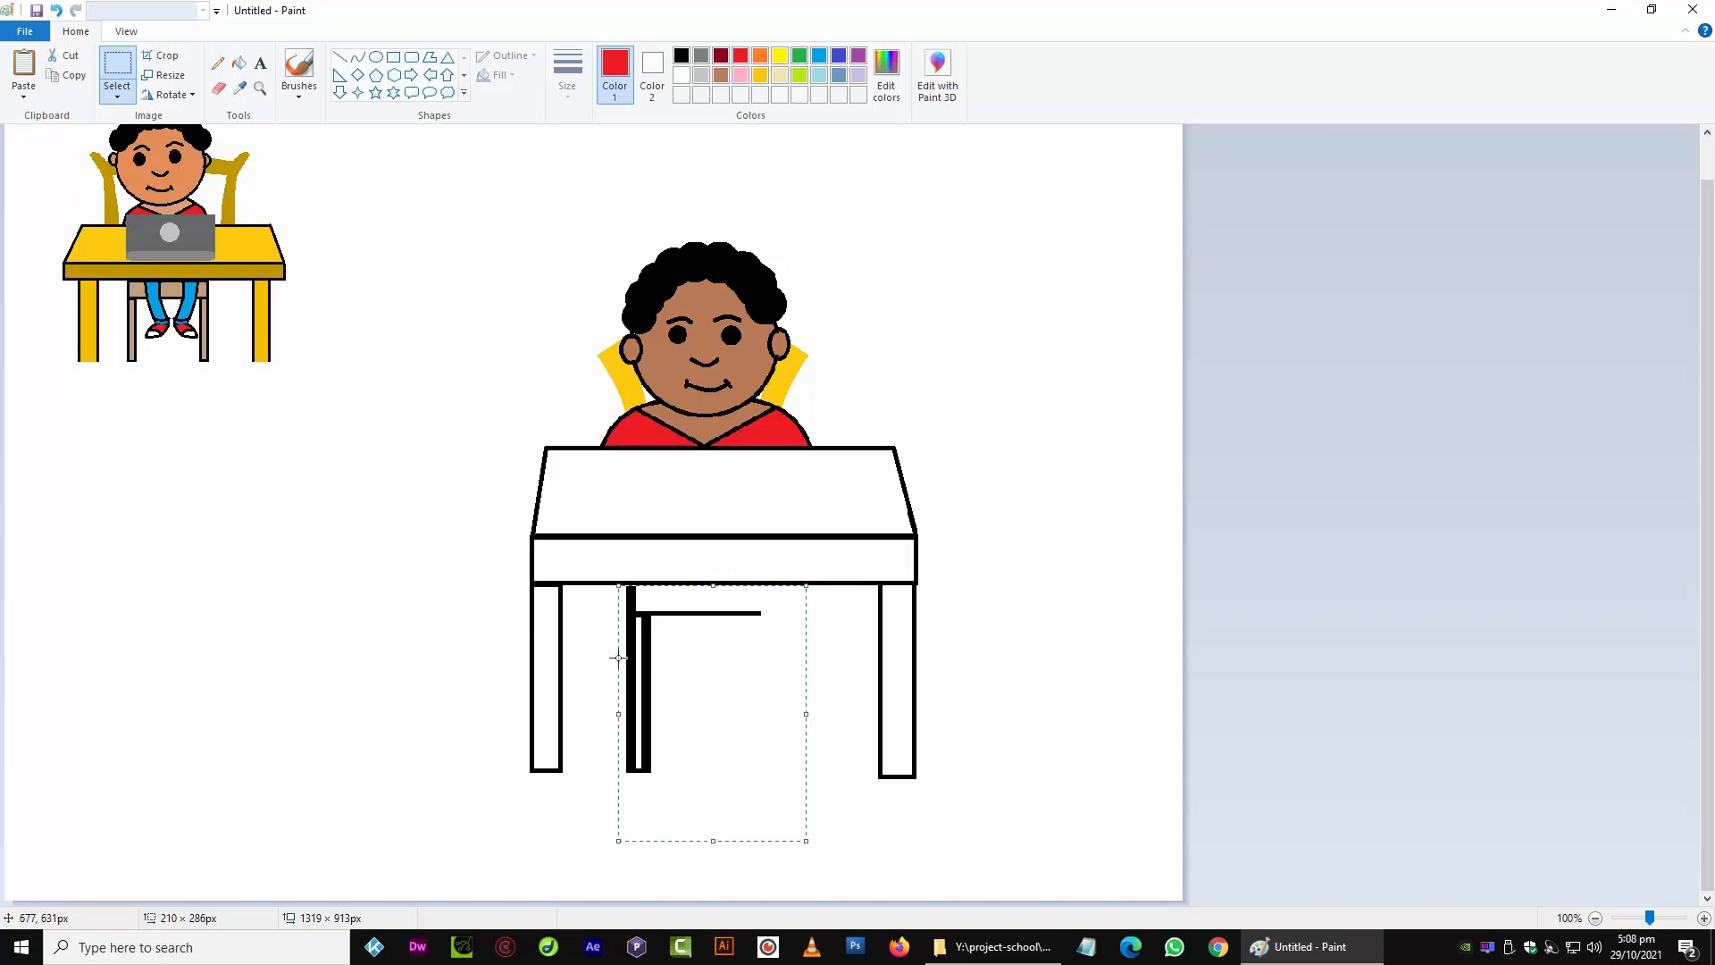
key("ctrl+c")
key("ctrl+v")
left_click_drag(33, 233, 1030, 716)
Flip the copied half frame horizontally and join it to the original under the desk as the chair's right side
left_click(154, 94)
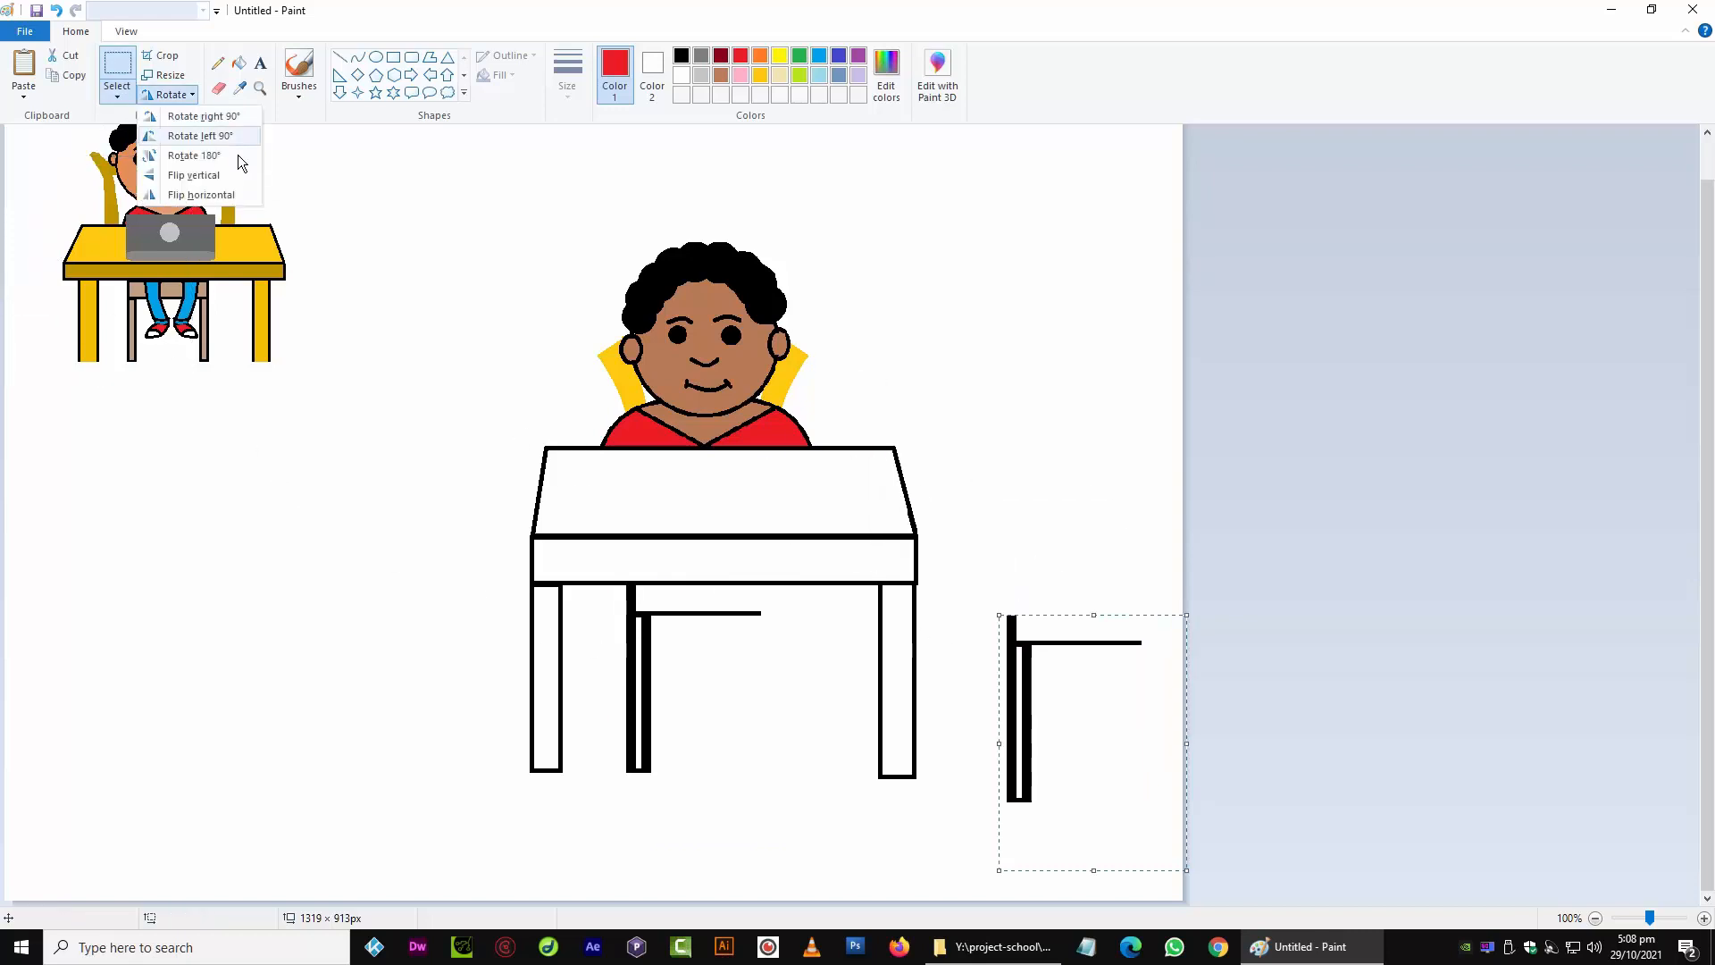
left_click(223, 194)
left_click_drag(1147, 652, 759, 621)
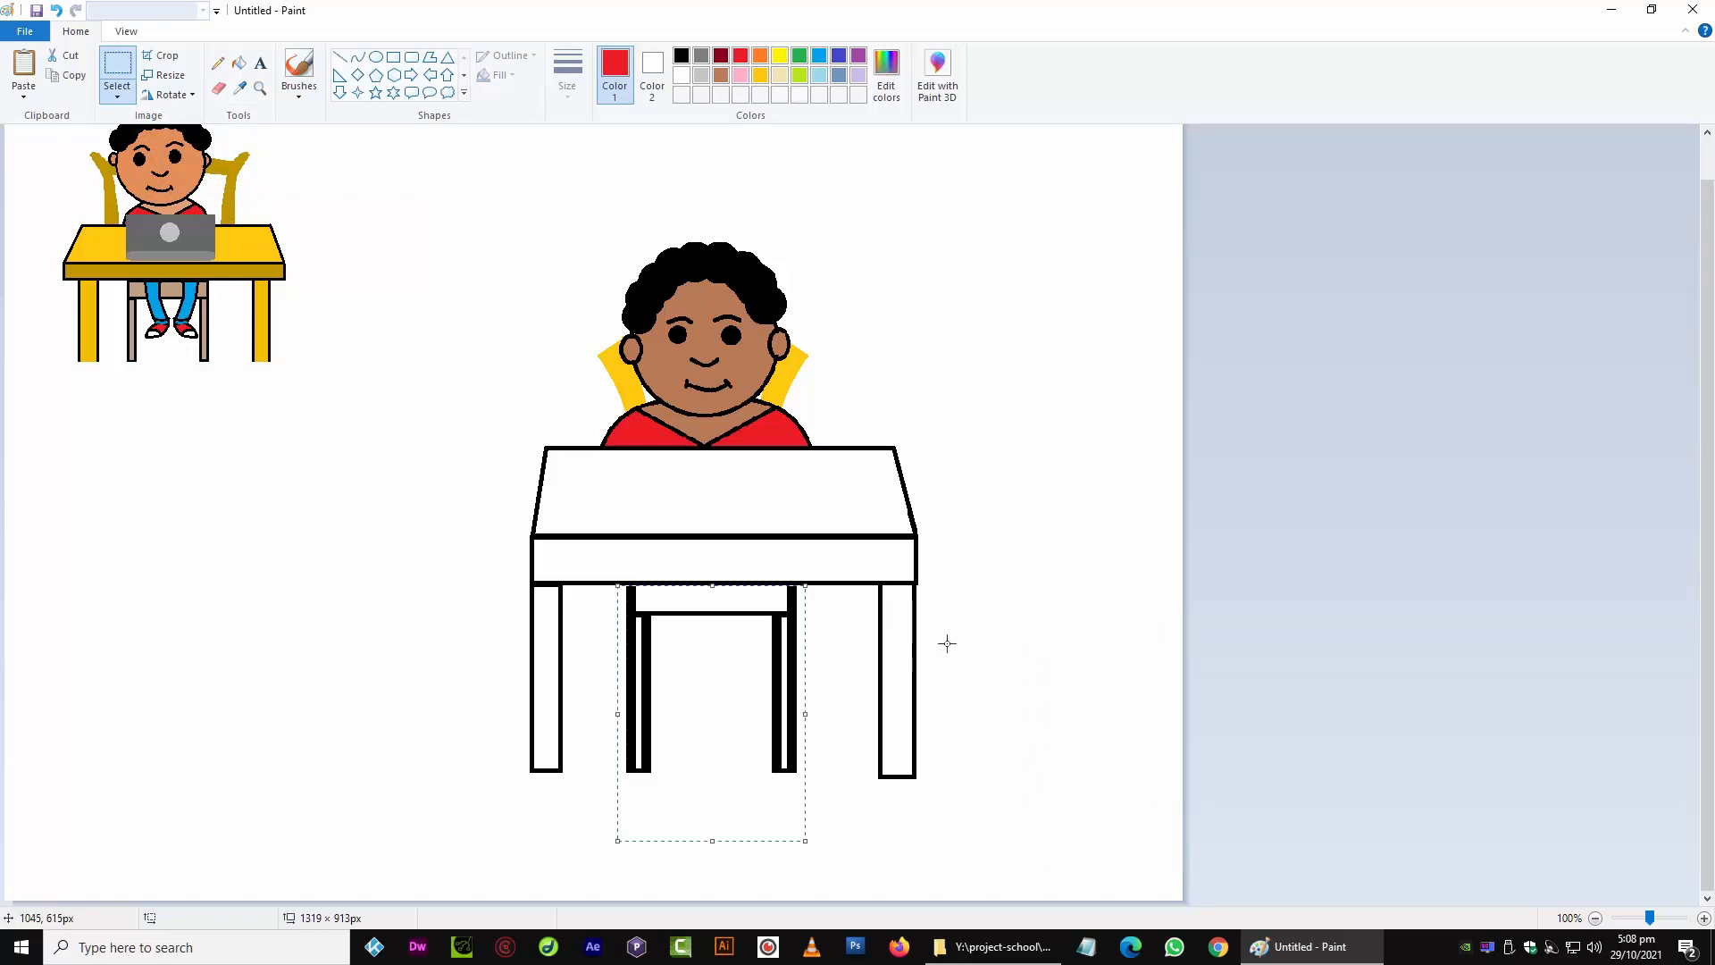
left_click(1050, 635)
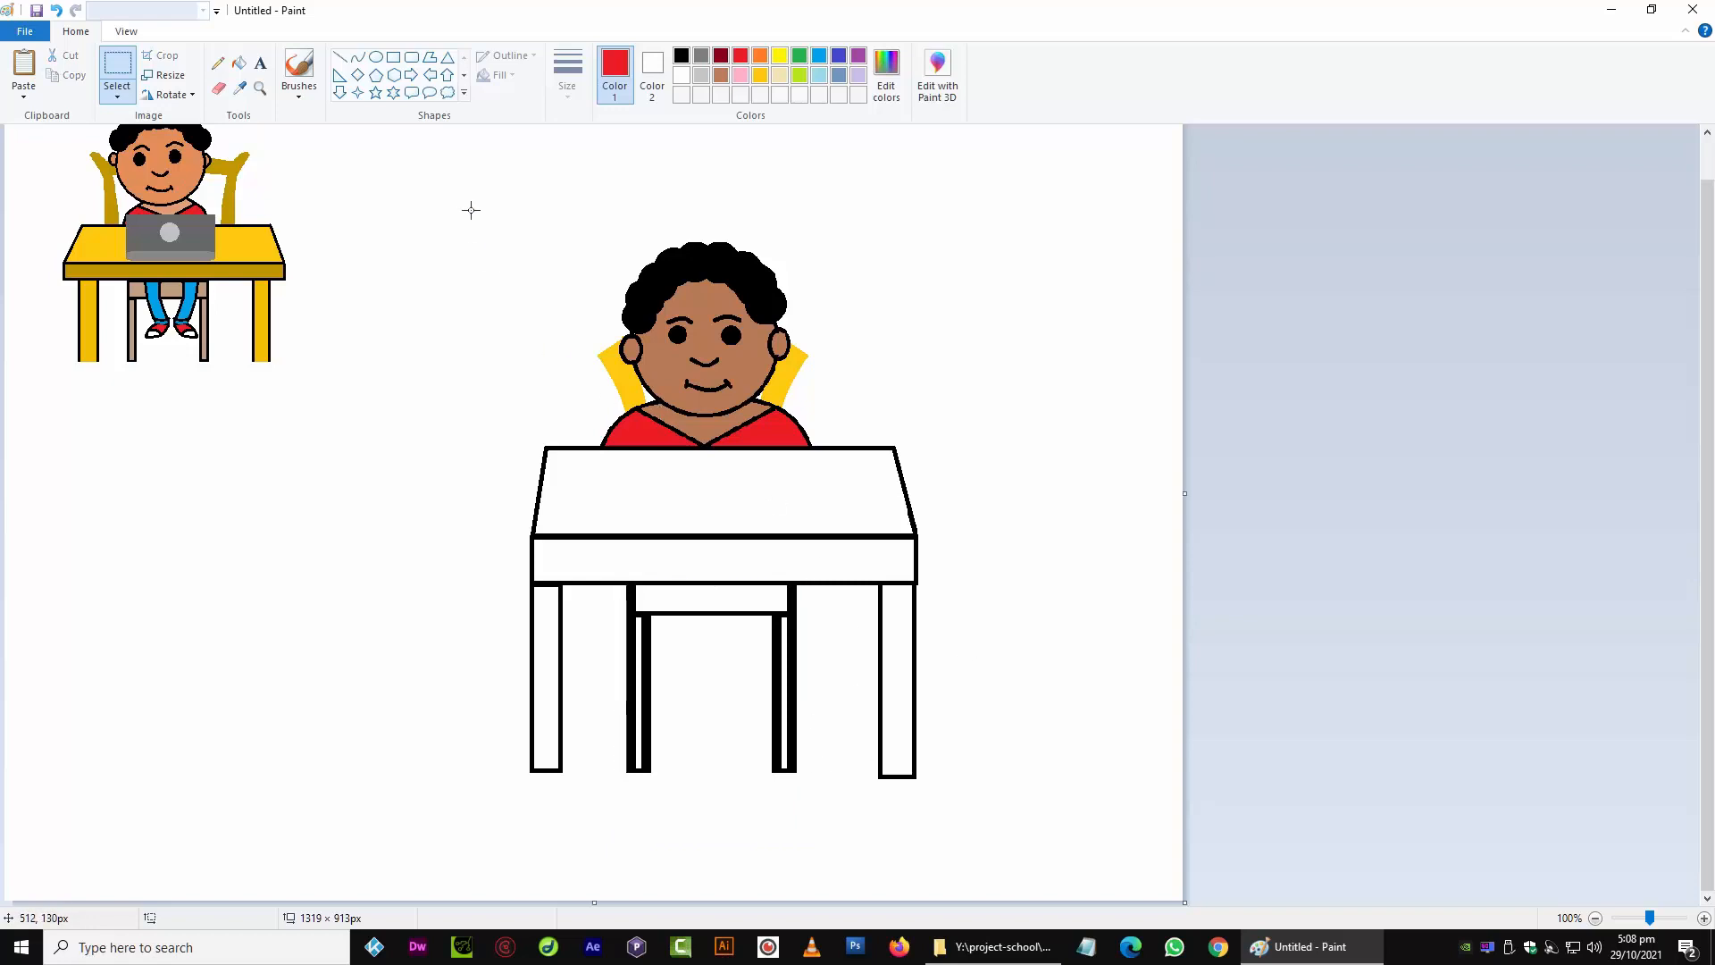
Try to fill the chair frame's black outline under the desk with gold, and undo the fill
left_click(239, 62)
left_click(761, 75)
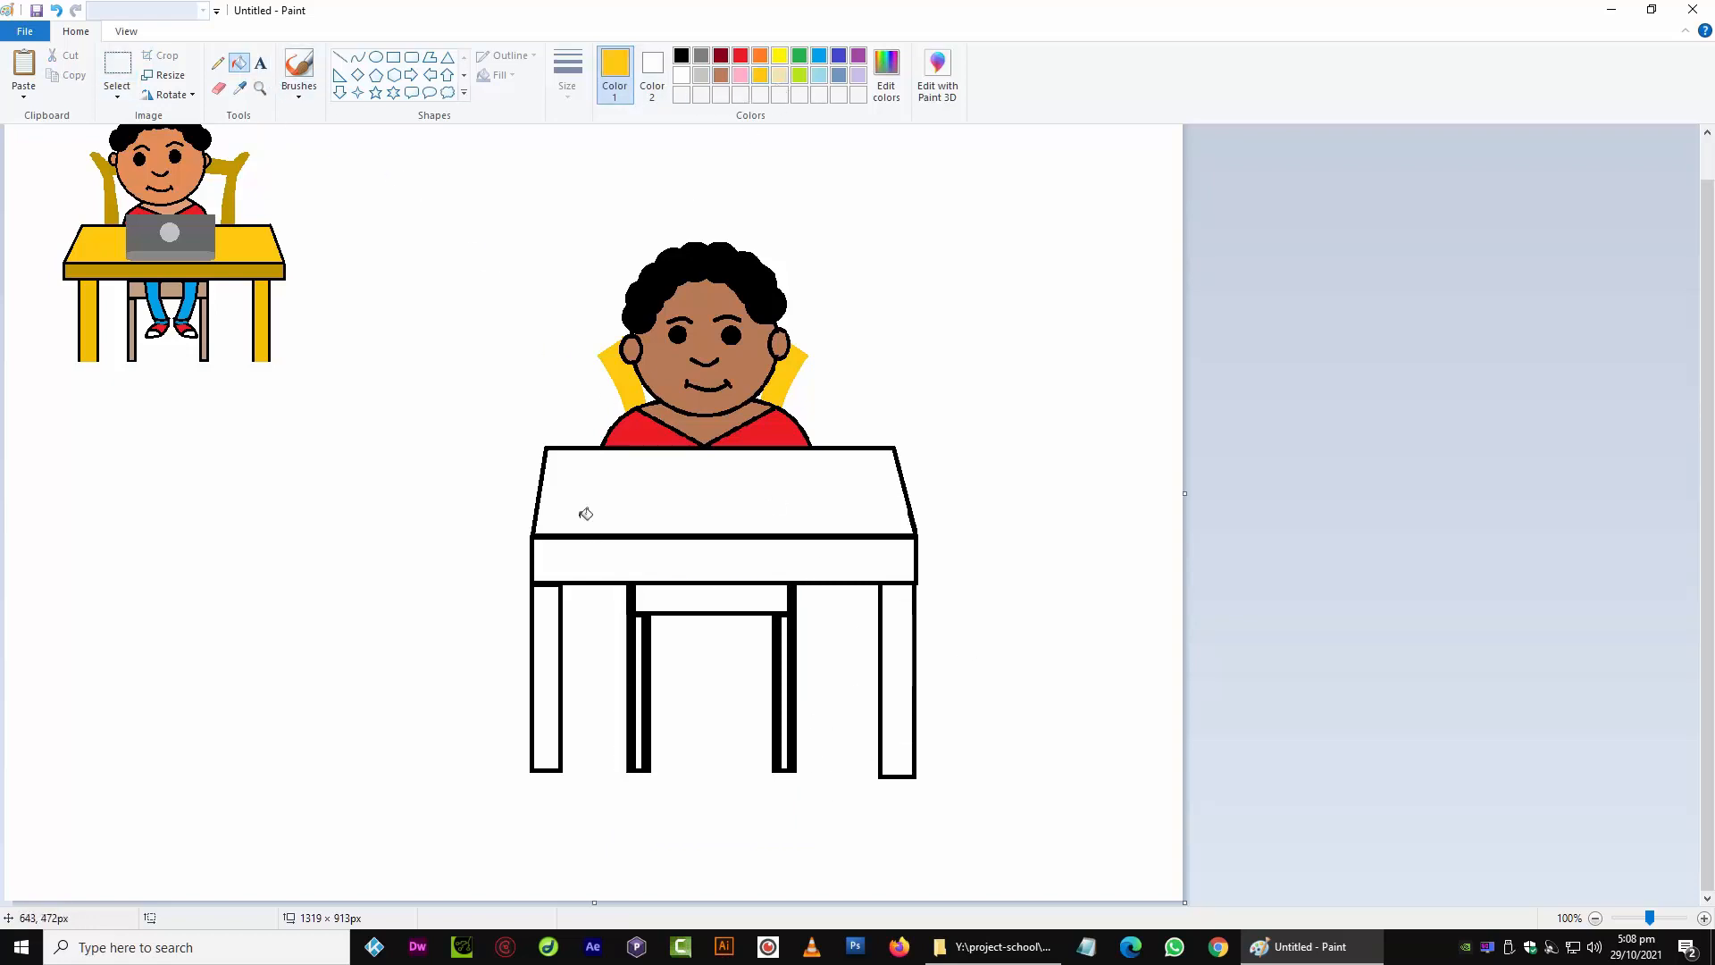
left_click(636, 623)
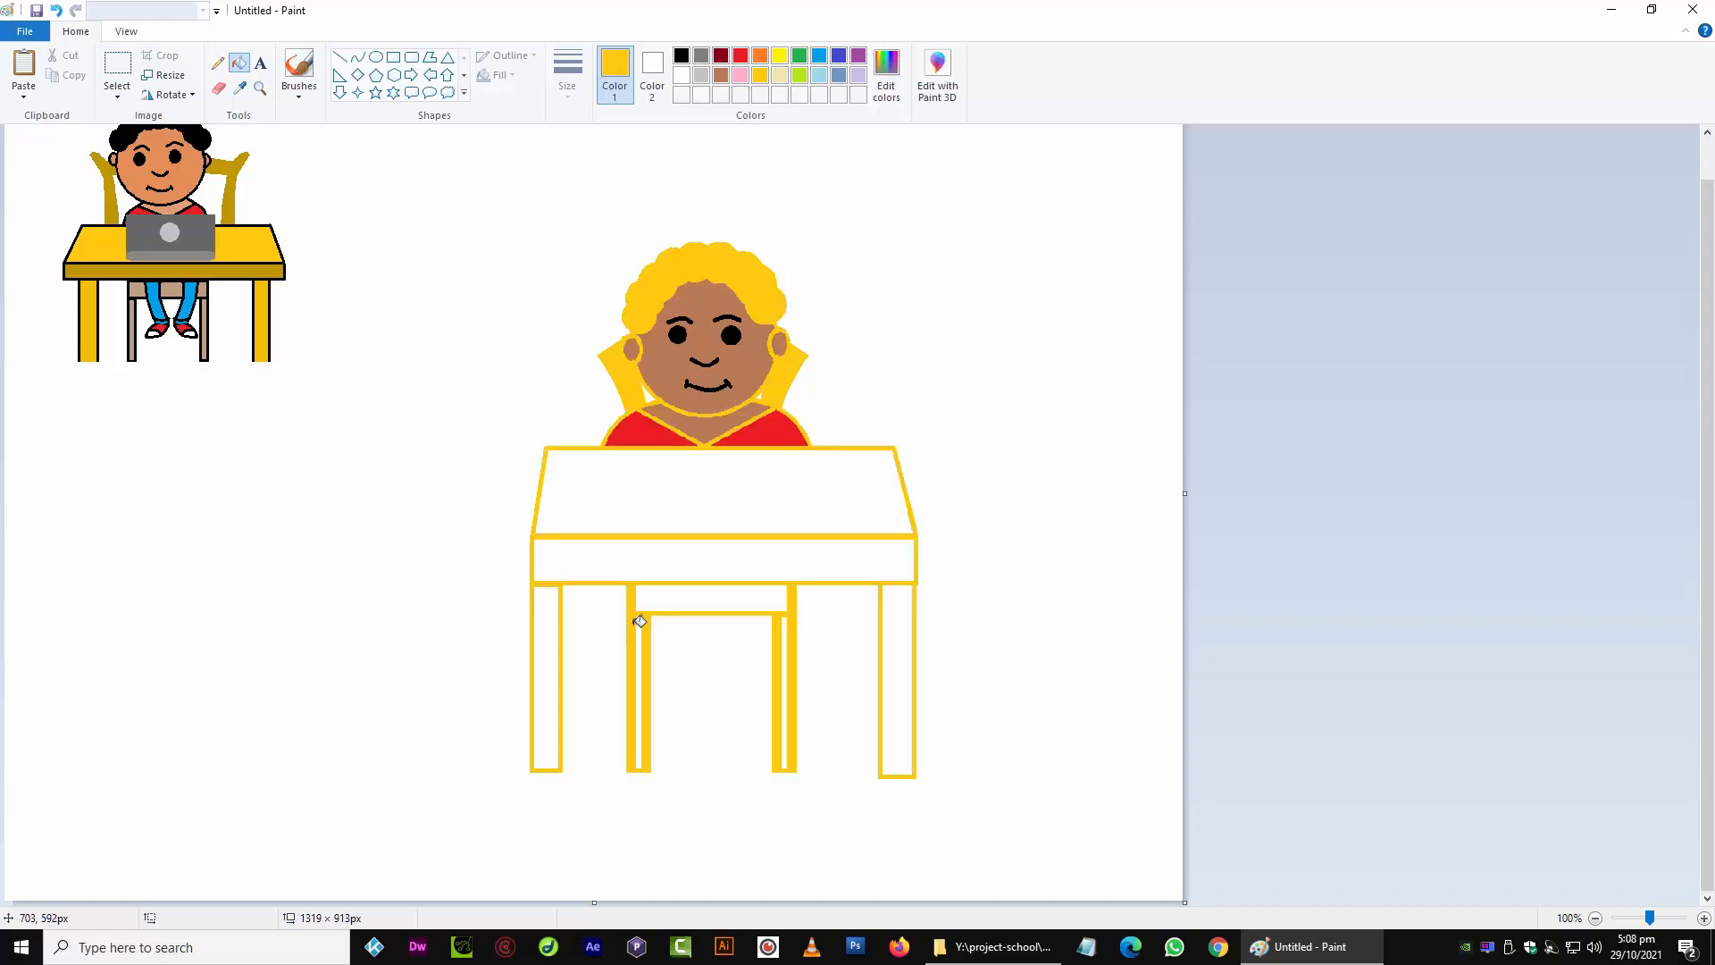
key("ctrl+z")
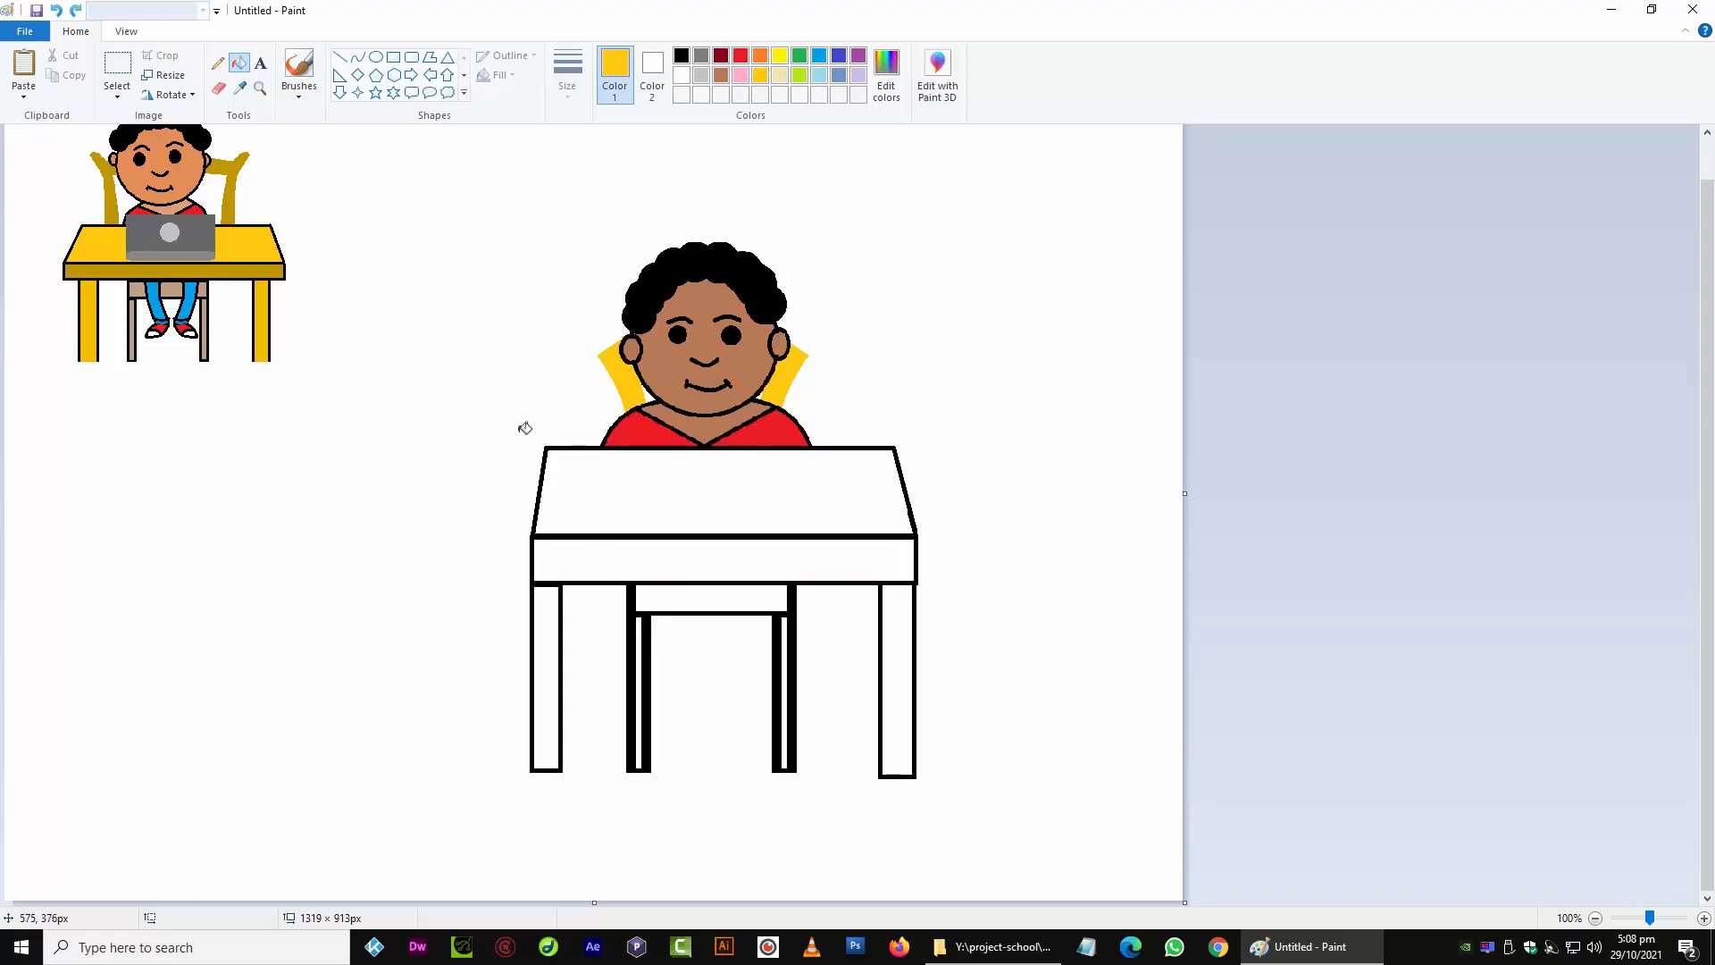
Thicken the horizontal lines of the chair frame by smearing the selected frame slightly downward
left_click(117, 70)
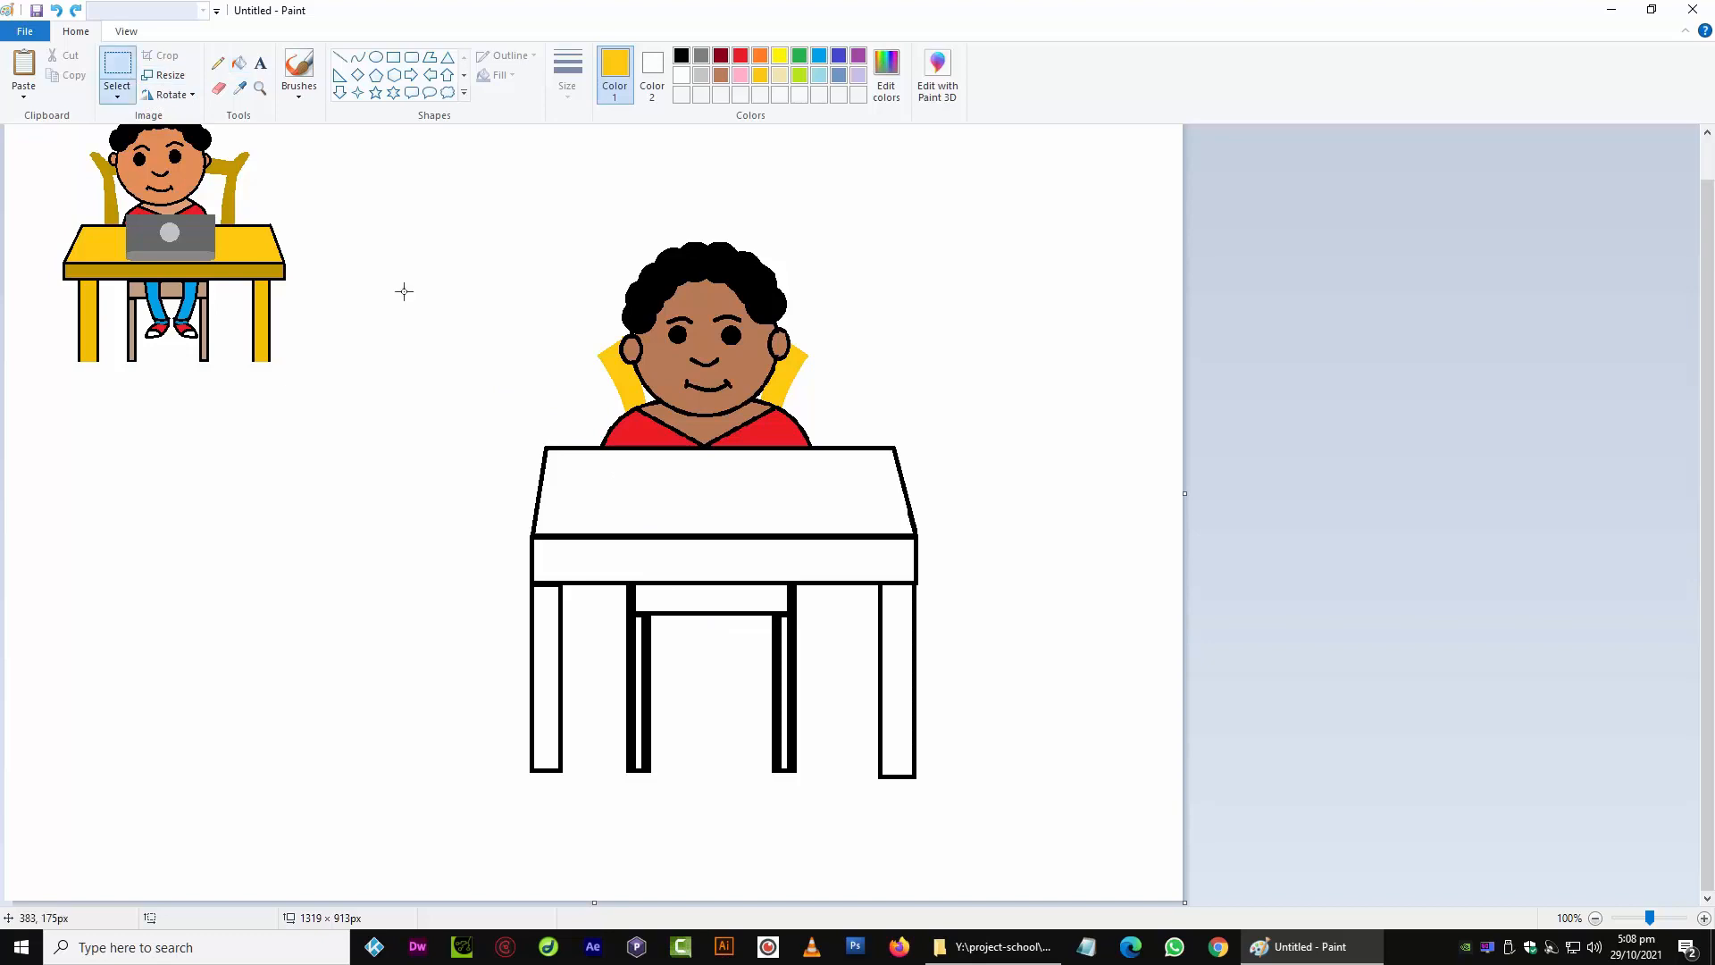
left_click_drag(815, 800, 583, 594)
left_click_drag(676, 659, 676, 663)
left_click(834, 826)
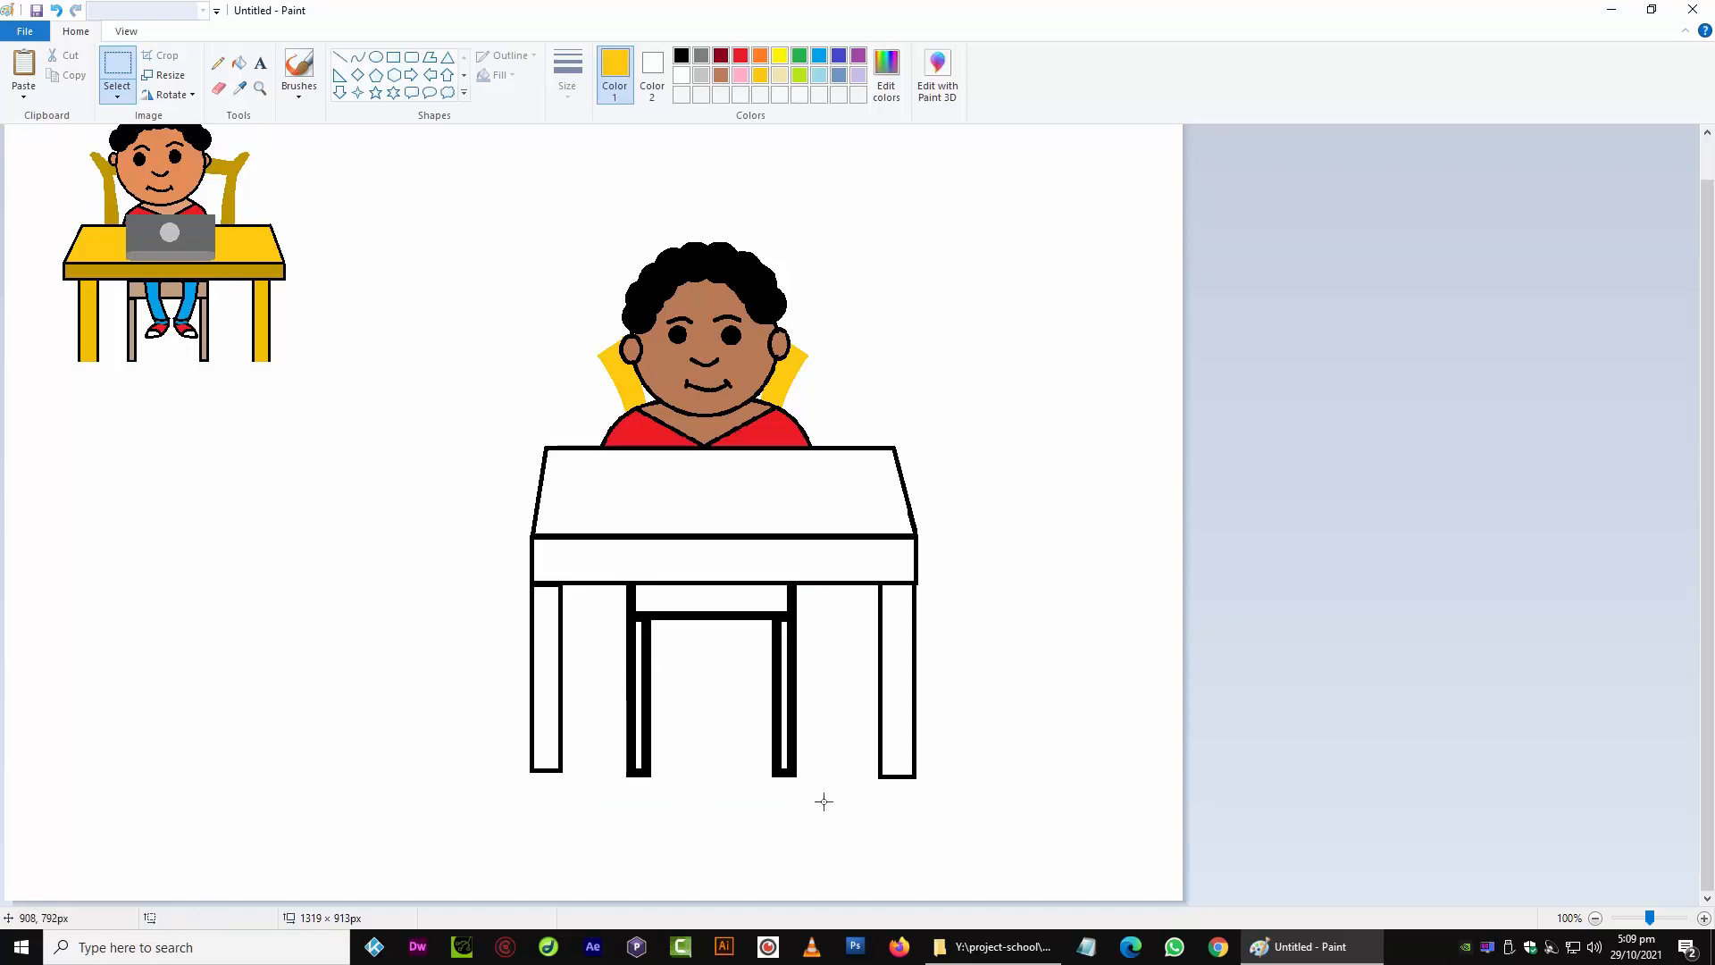
Select the whole chair frame and shift it straight down until it is clear of the desk's lower edge
left_click_drag(815, 793, 595, 593)
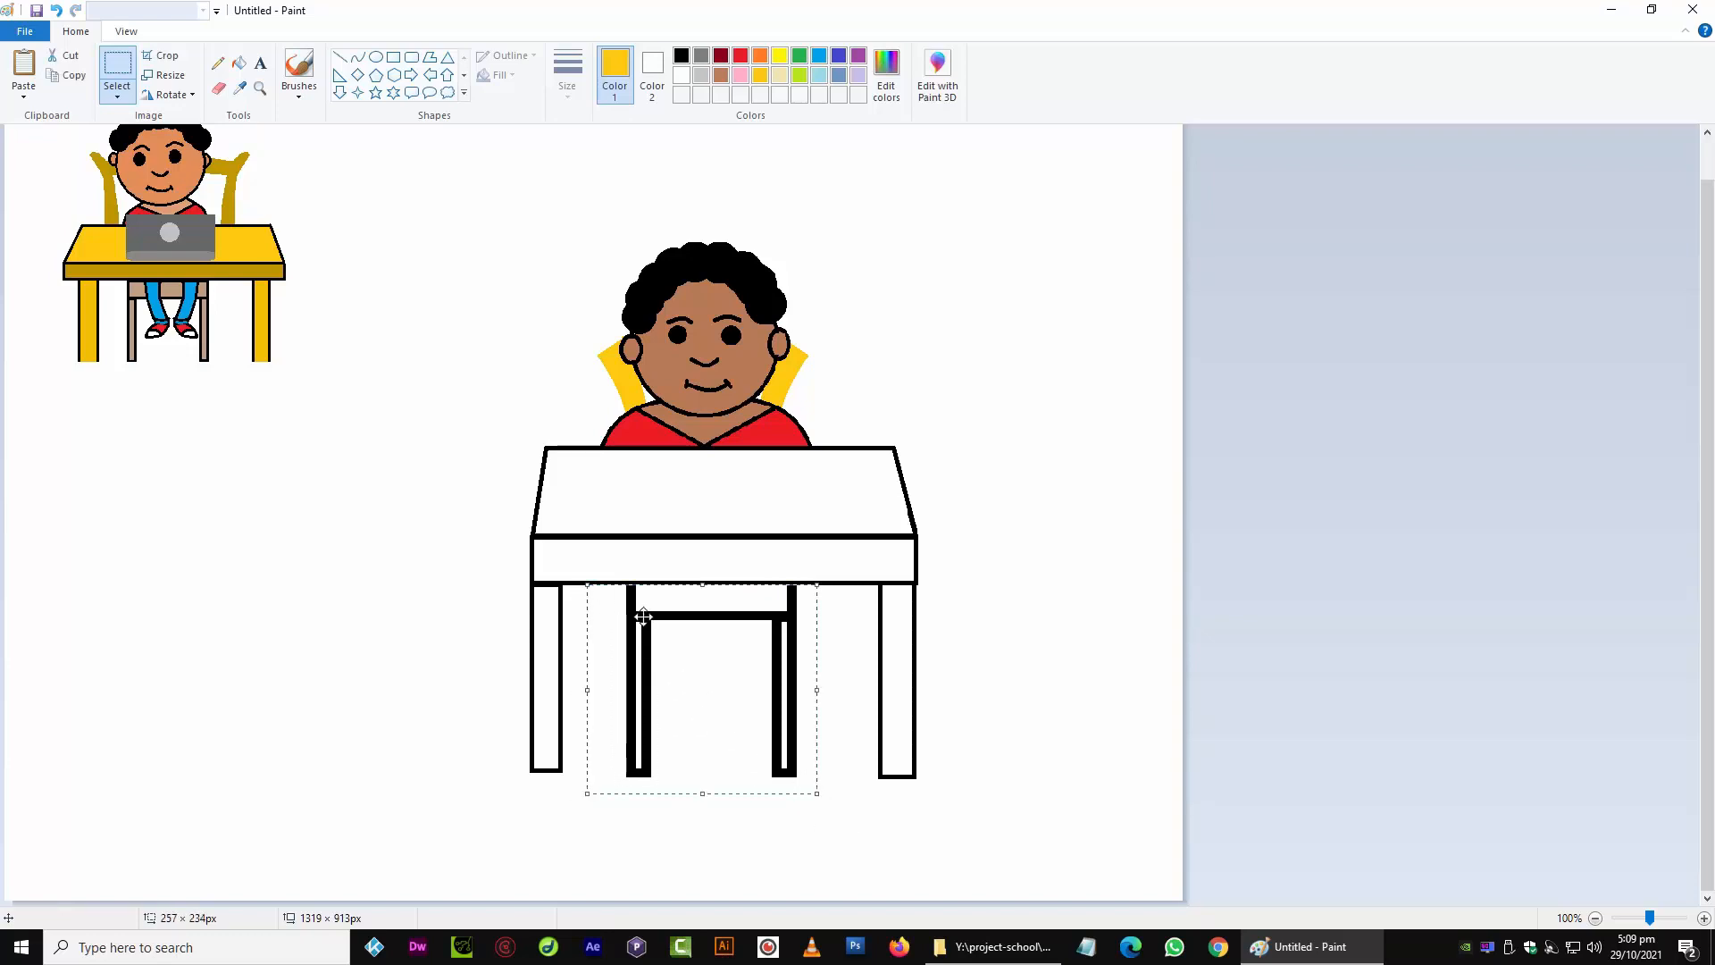
key("Down")
key("Down")
key("Down")
key("Down")
key("Down")
key("Down")
key("Down")
key("Down")
key("Down")
key("Down")
key("Down")
key("Down")
key("Down")
key("Down")
key("Down")
key("Down")
key("Down")
key("Down")
key("Down")
key("Down")
left_click(345, 437)
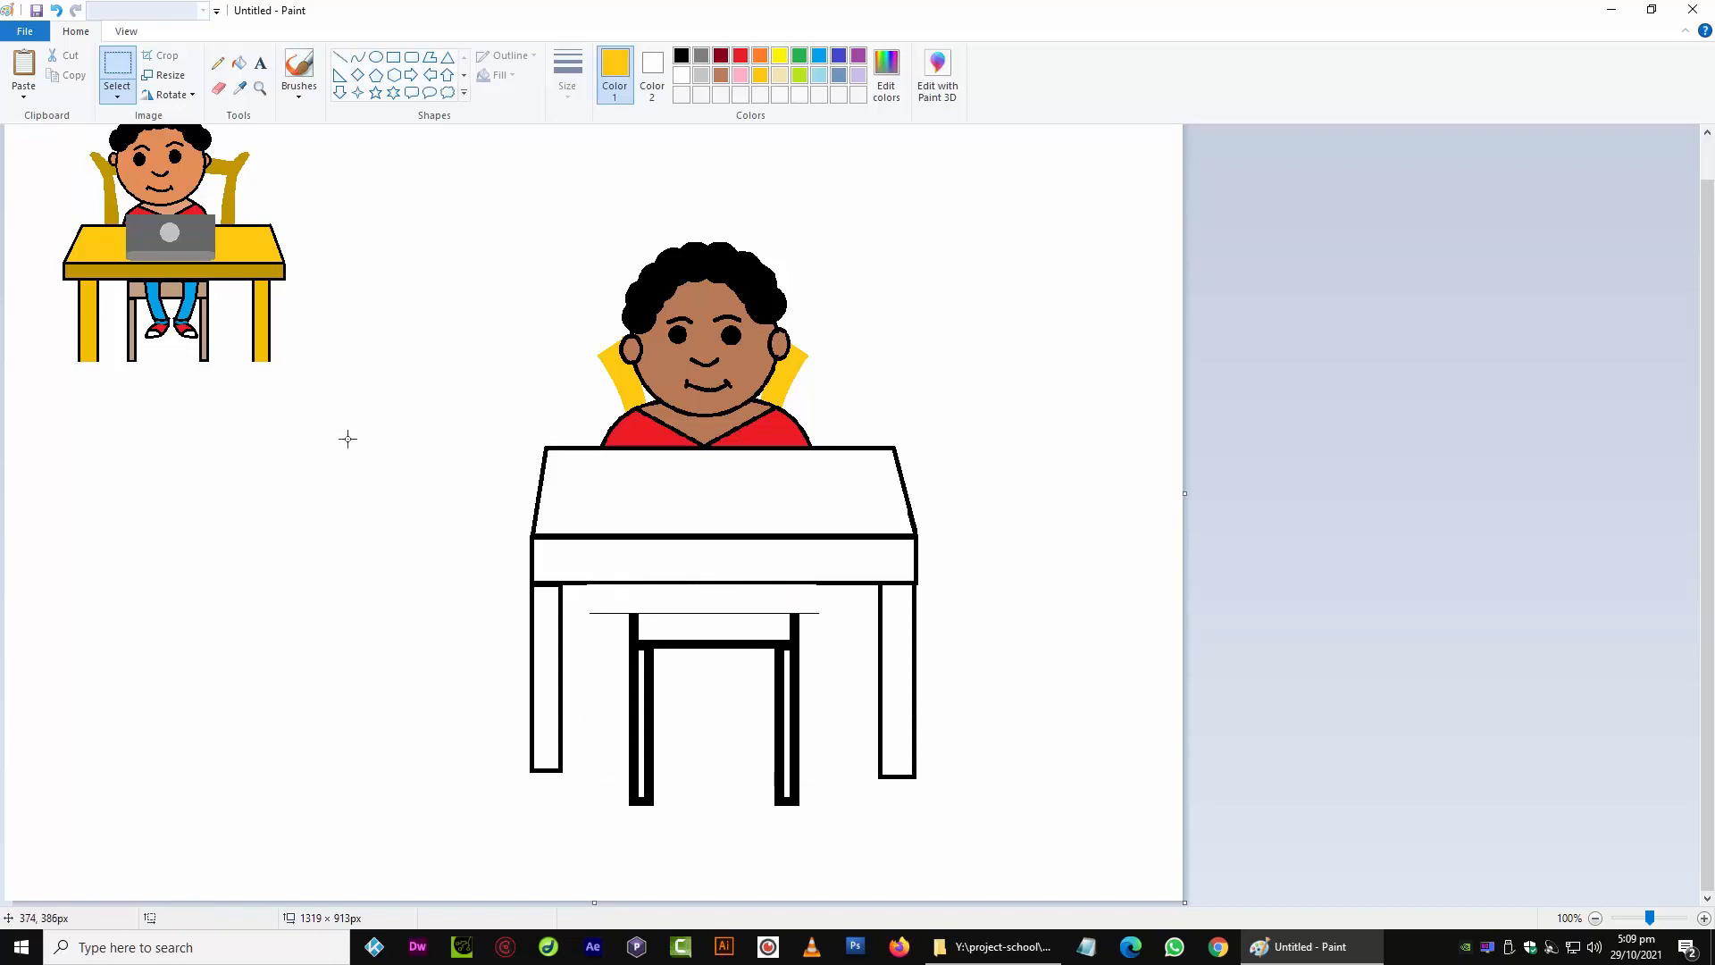
Fill the chair frame's outline and the insides of both chair legs with gold
left_click(239, 62)
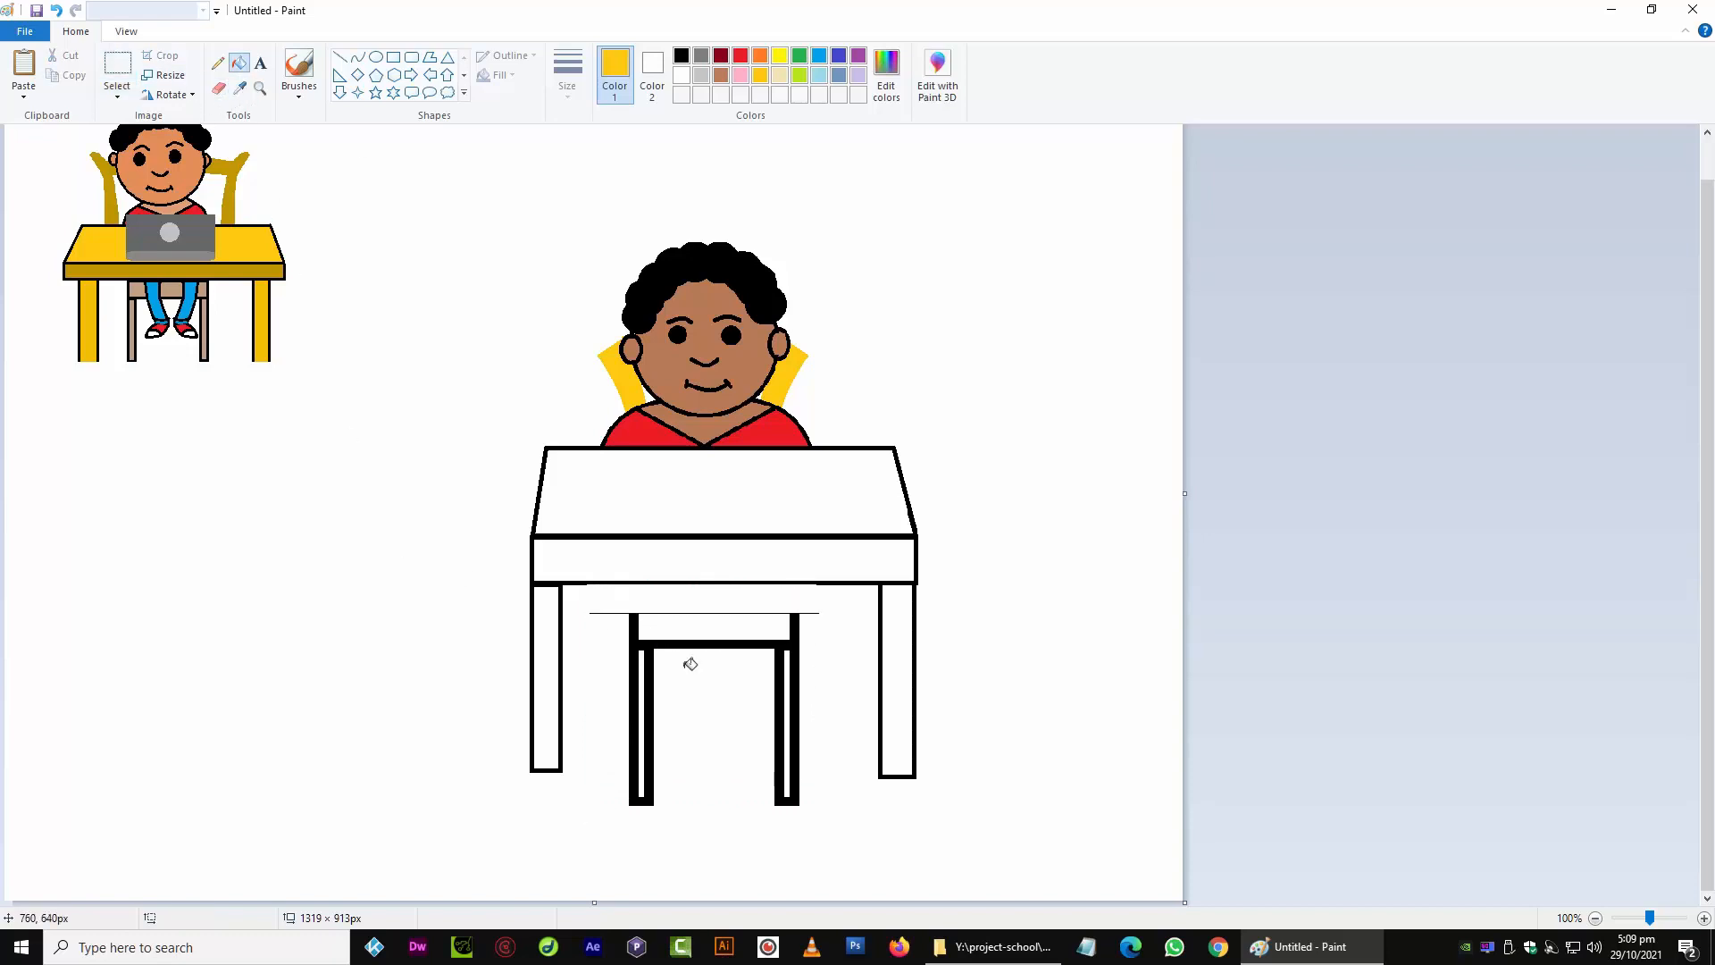
left_click(645, 716)
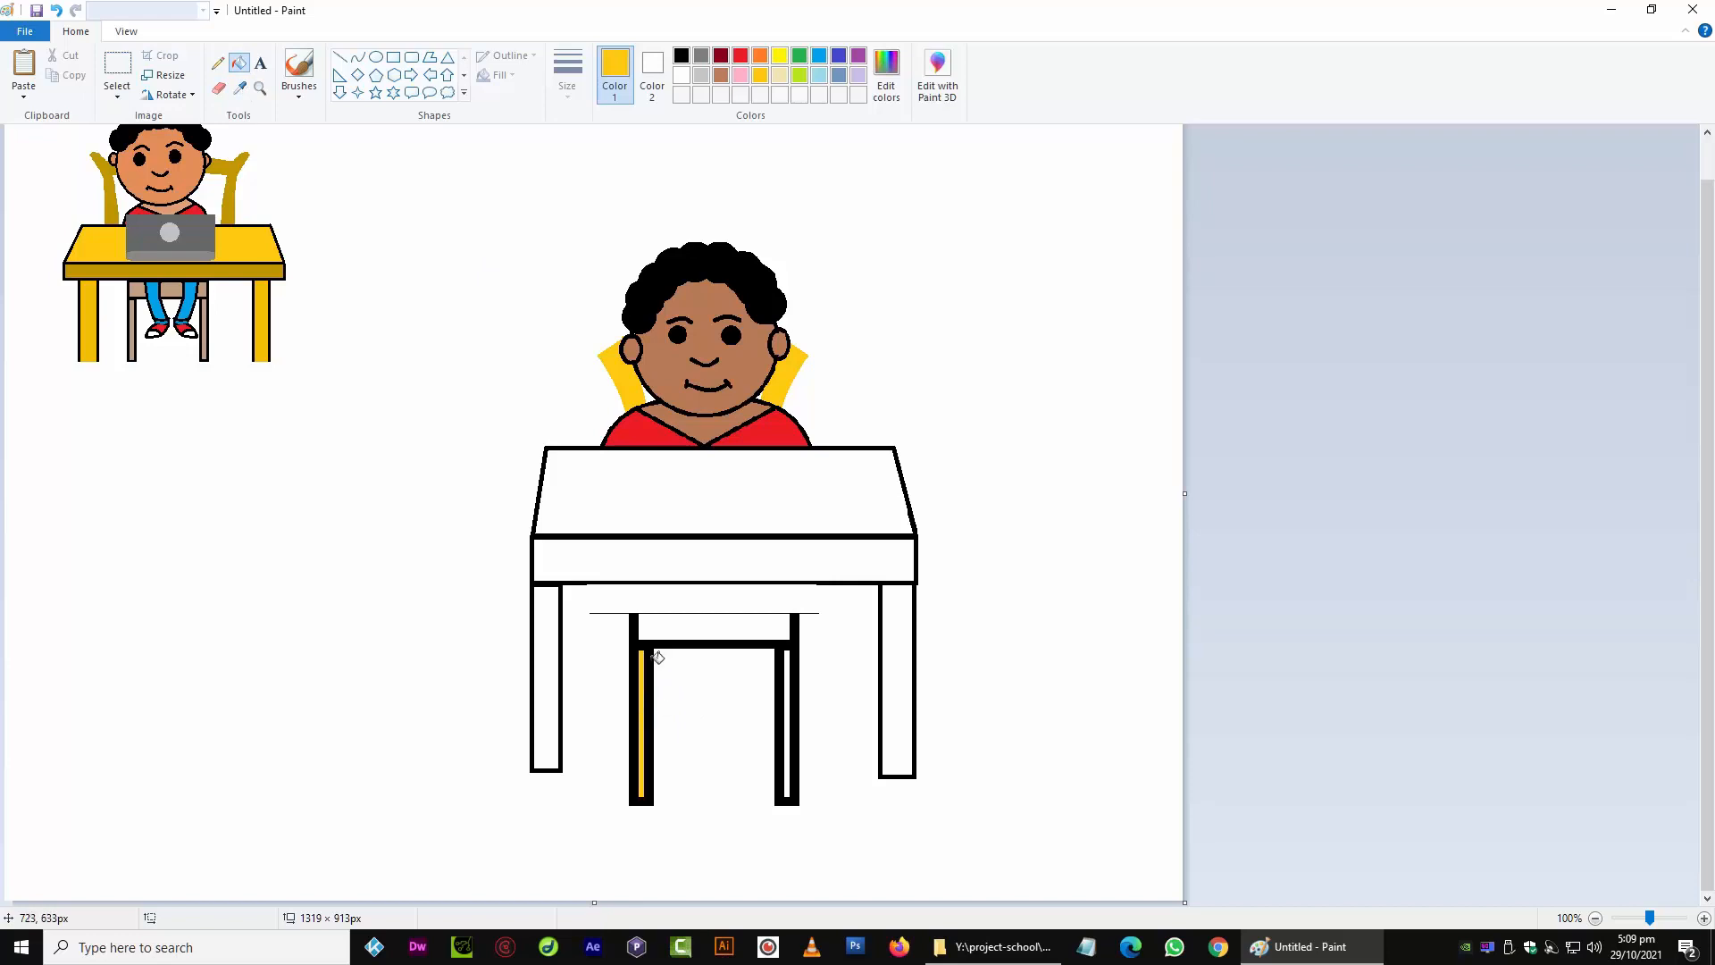
left_click(643, 652)
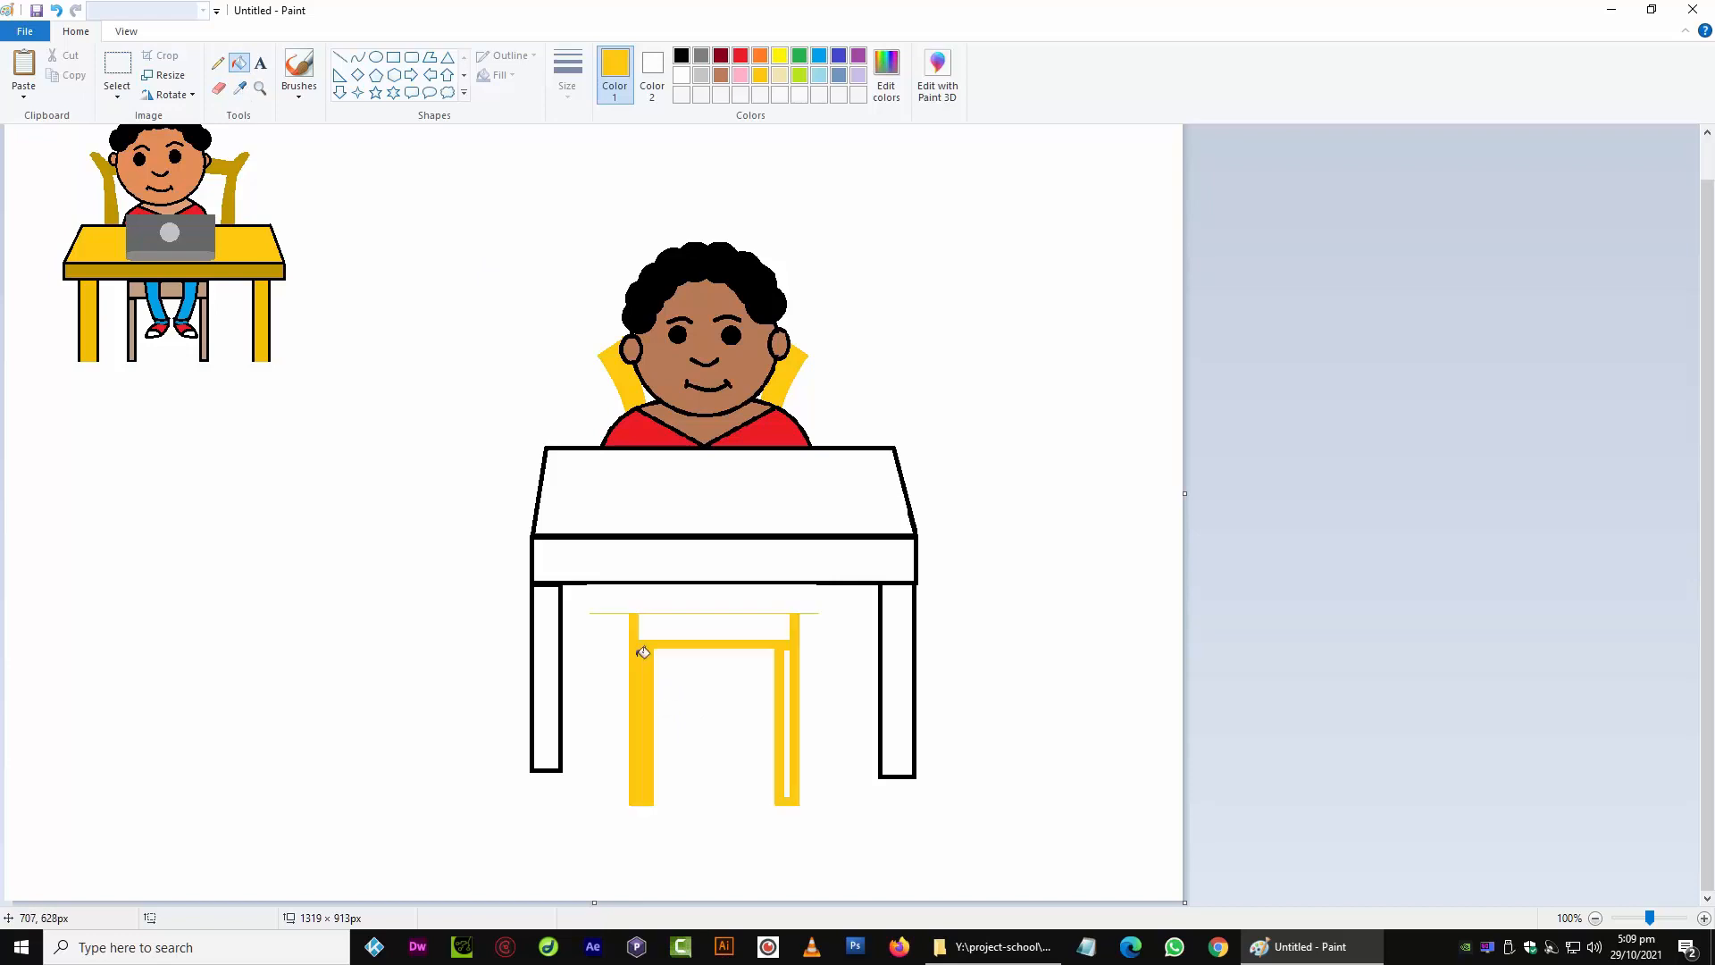
left_click(788, 720)
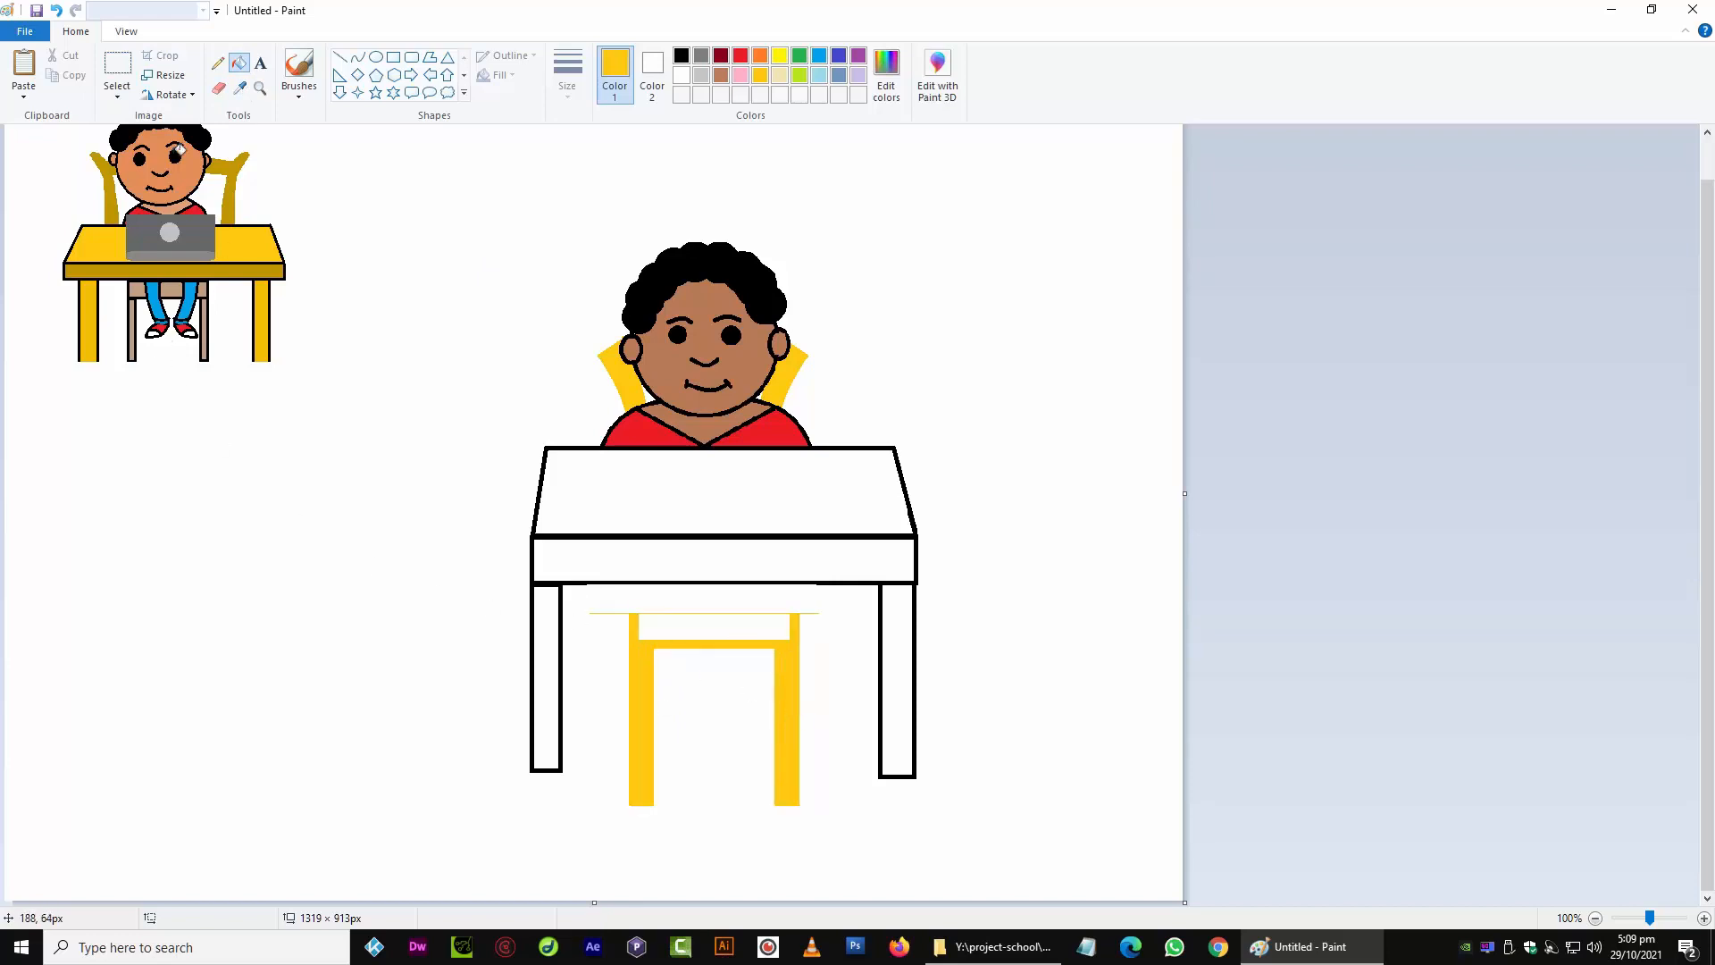
Delete the thin stray gold line above the chair frame
left_click(119, 87)
left_click(156, 137)
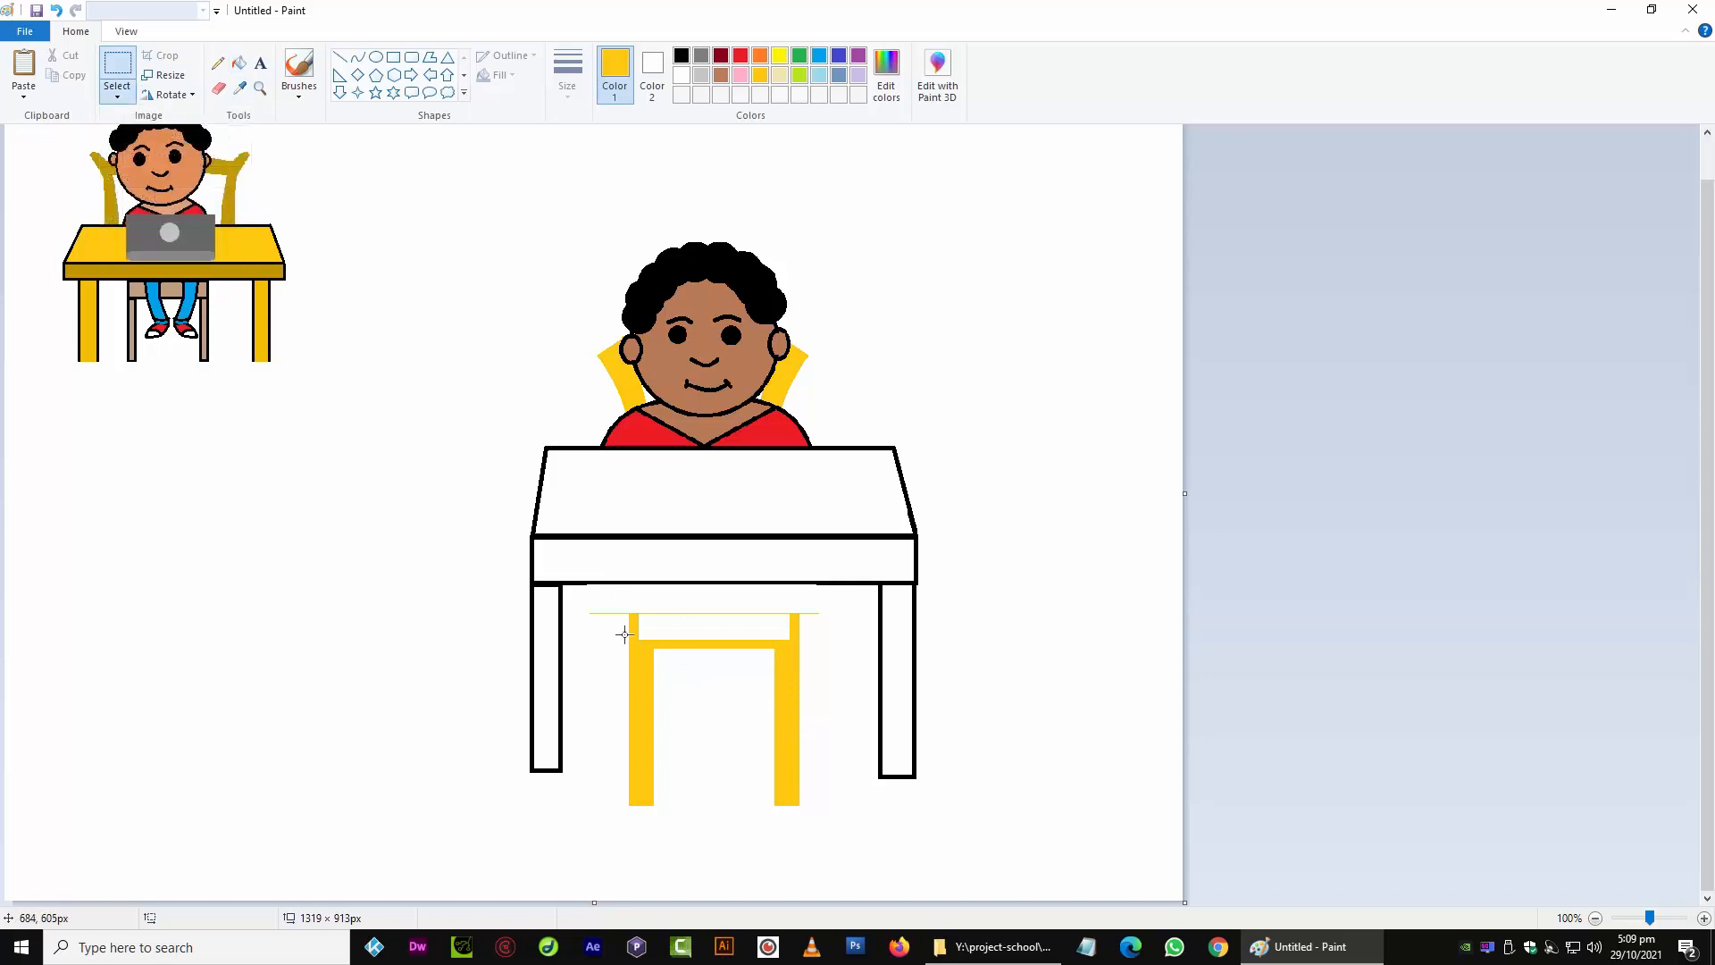
left_click_drag(579, 595, 832, 625)
key("Delete")
left_click_drag(621, 617, 796, 807)
left_click(605, 616)
Redraw the thinned lower edge of the desk with a black horizontal line about 339 px long between the desk legs
scroll(412, 231, "up", 1)
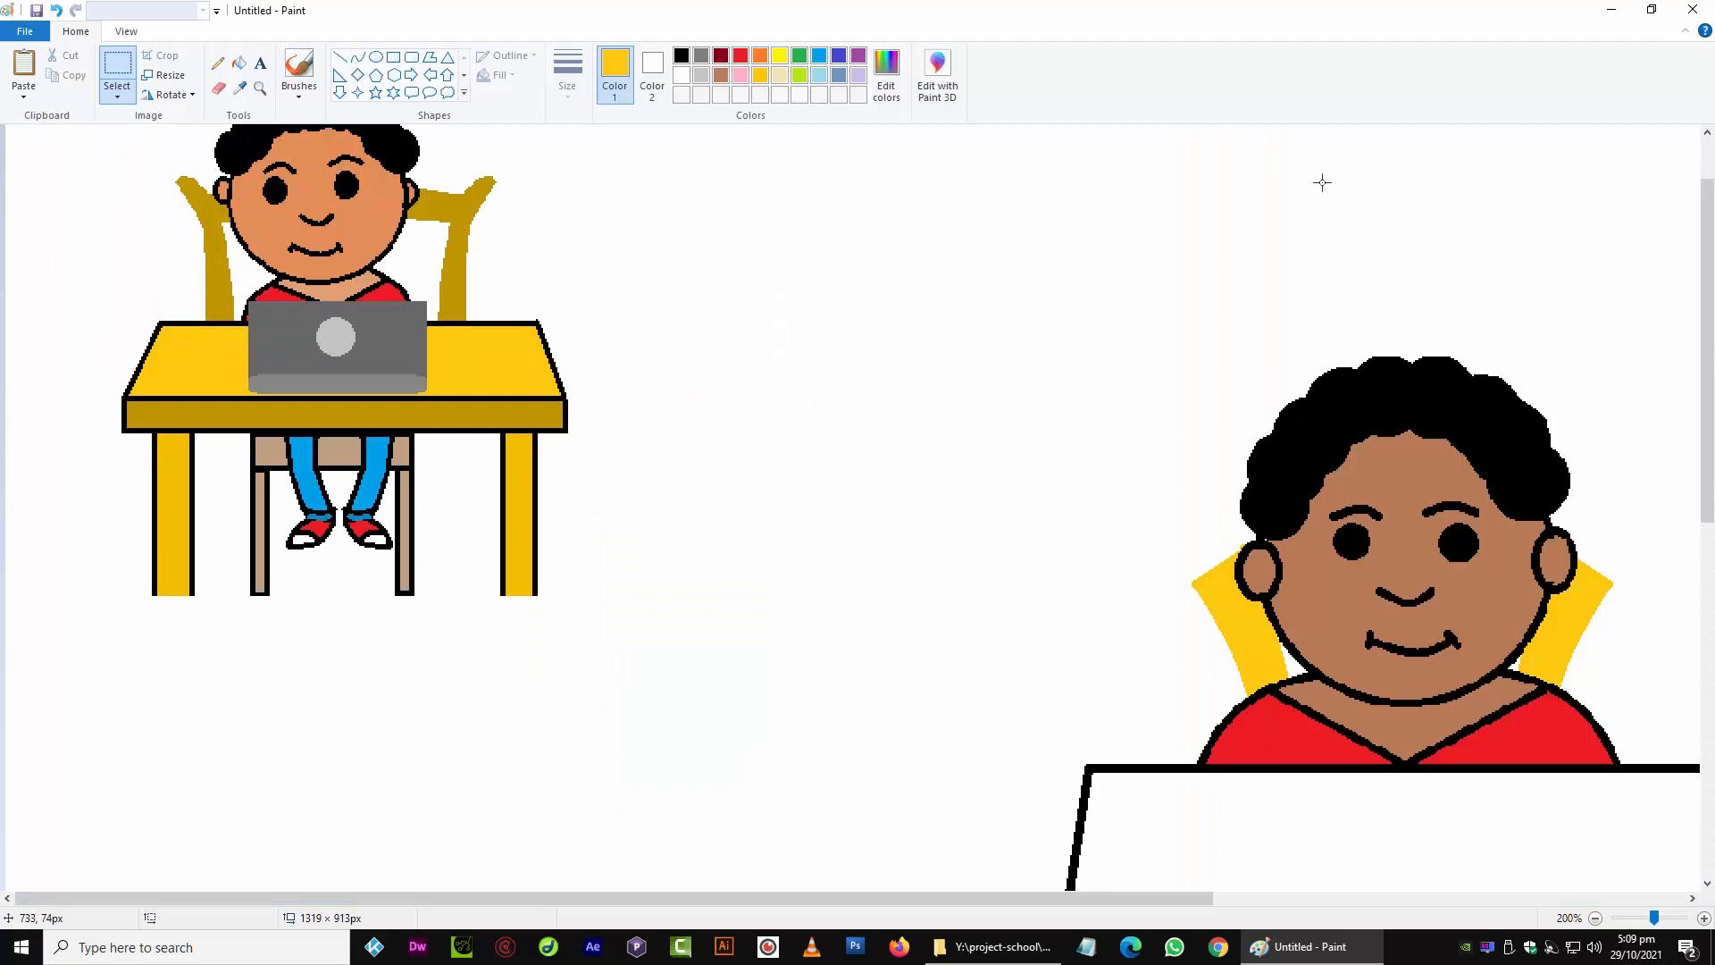
scroll(1320, 188, "down", 4)
left_click_drag(1114, 897, 1284, 903)
left_click(339, 56)
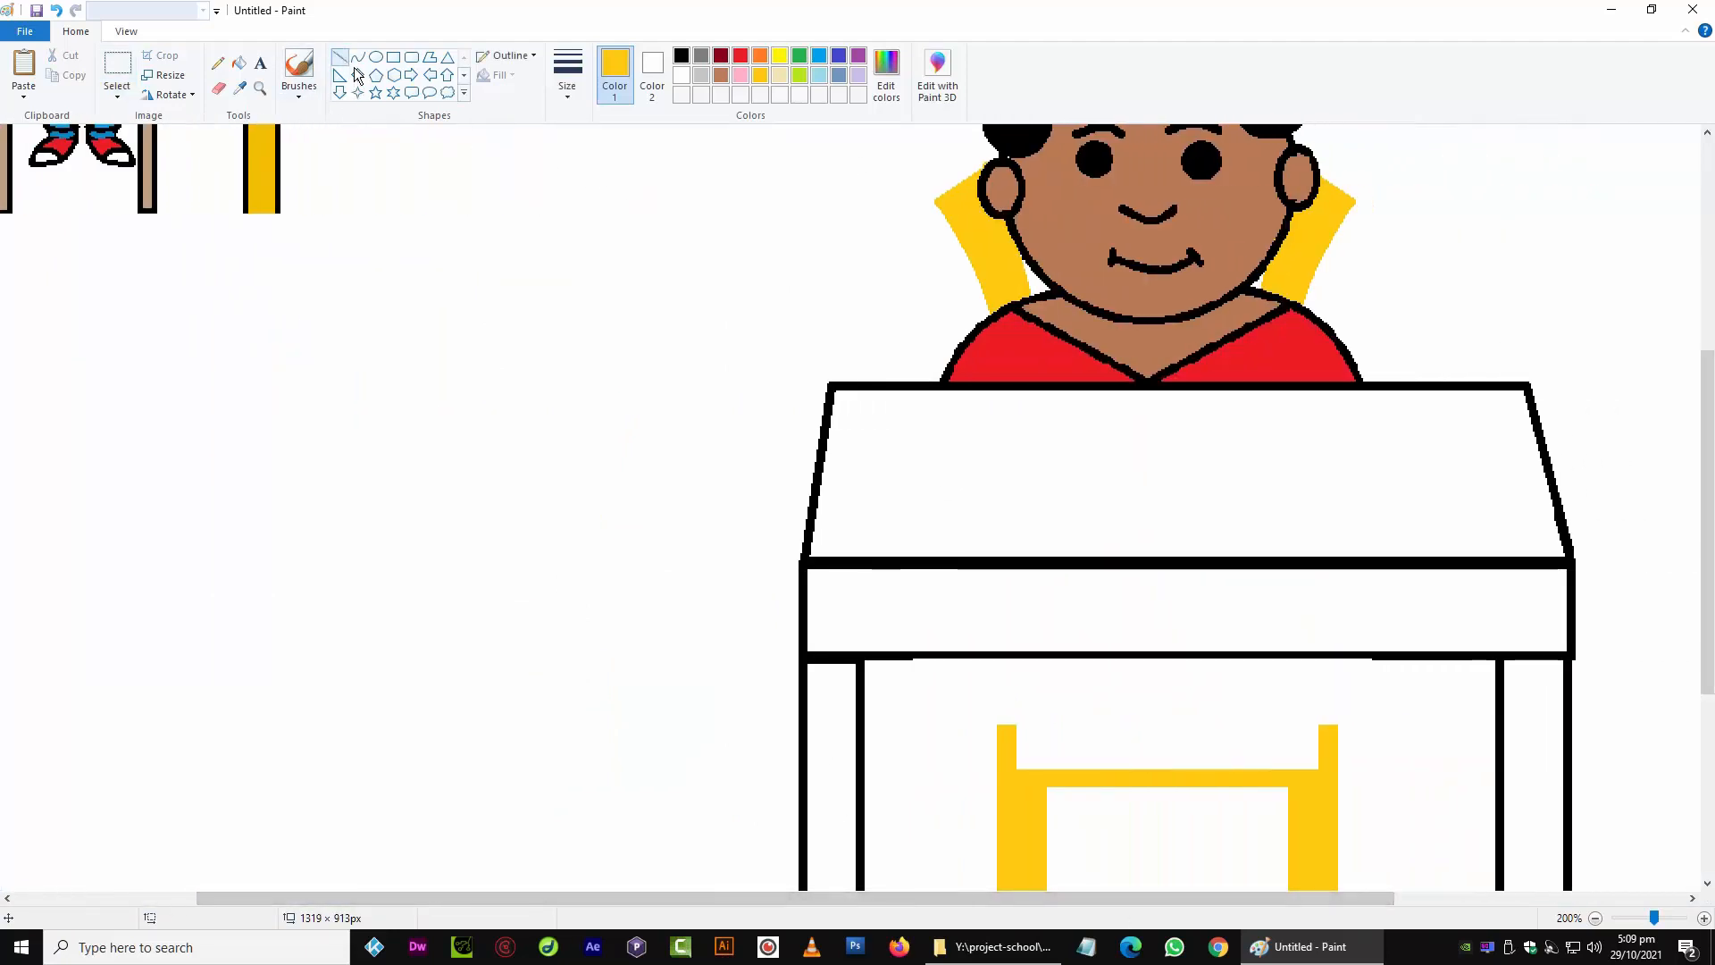
left_click(681, 56)
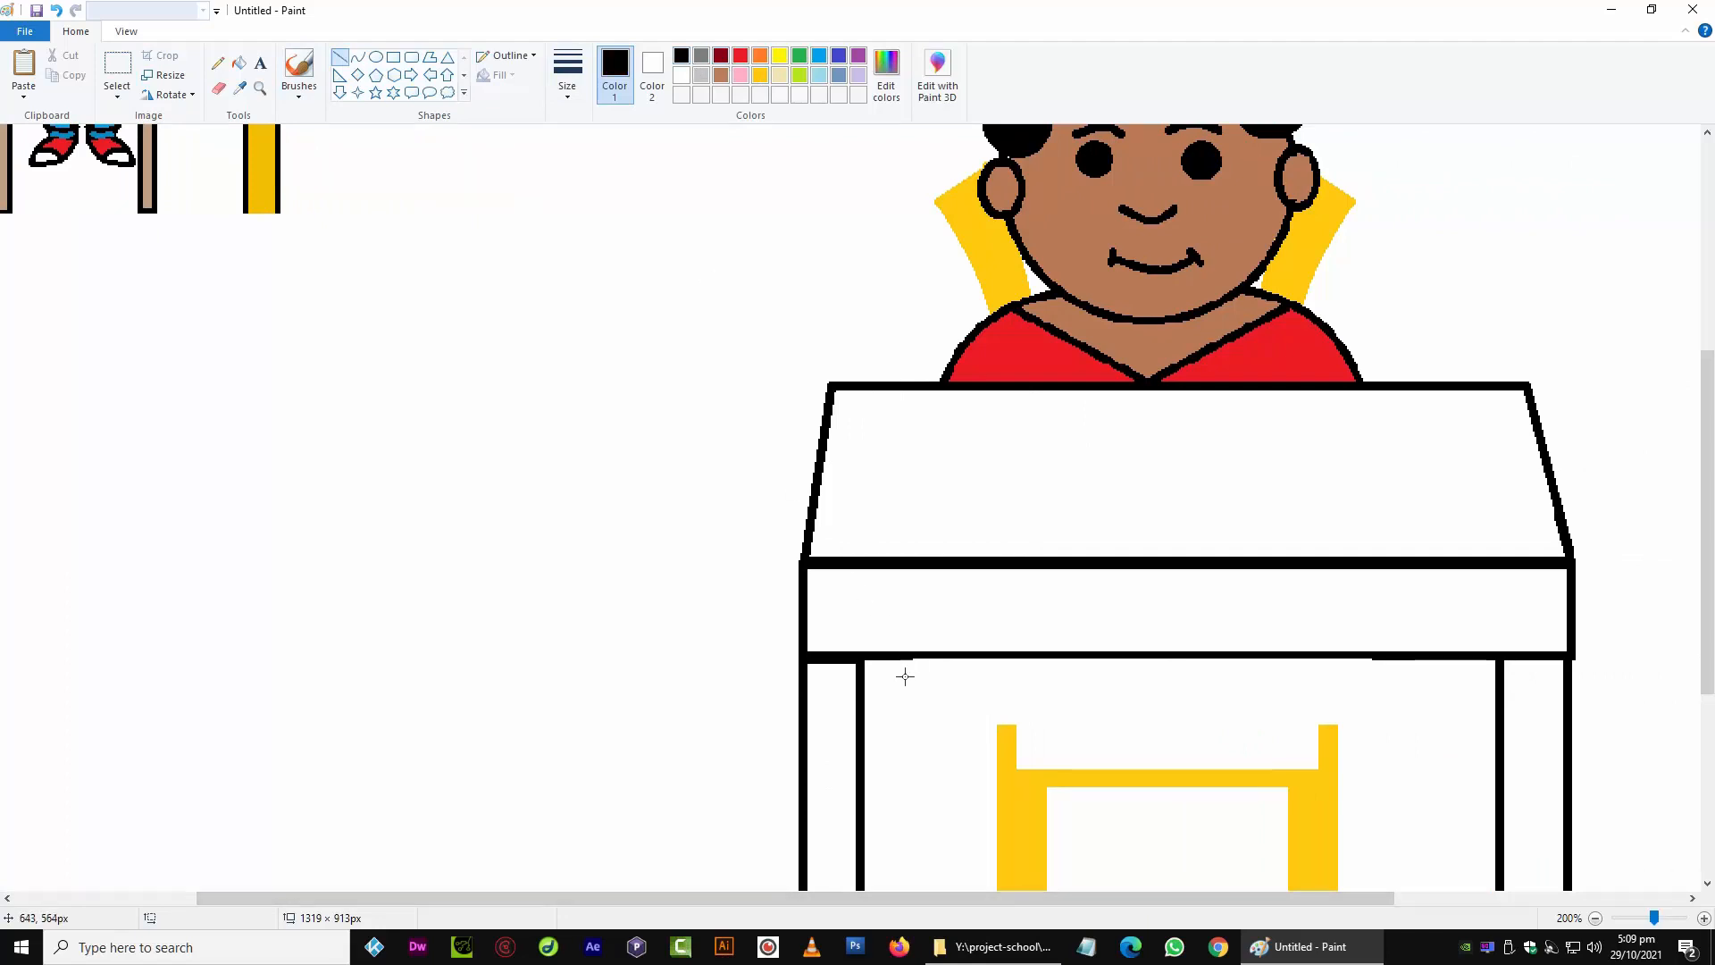
left_click_drag(902, 665, 1498, 654)
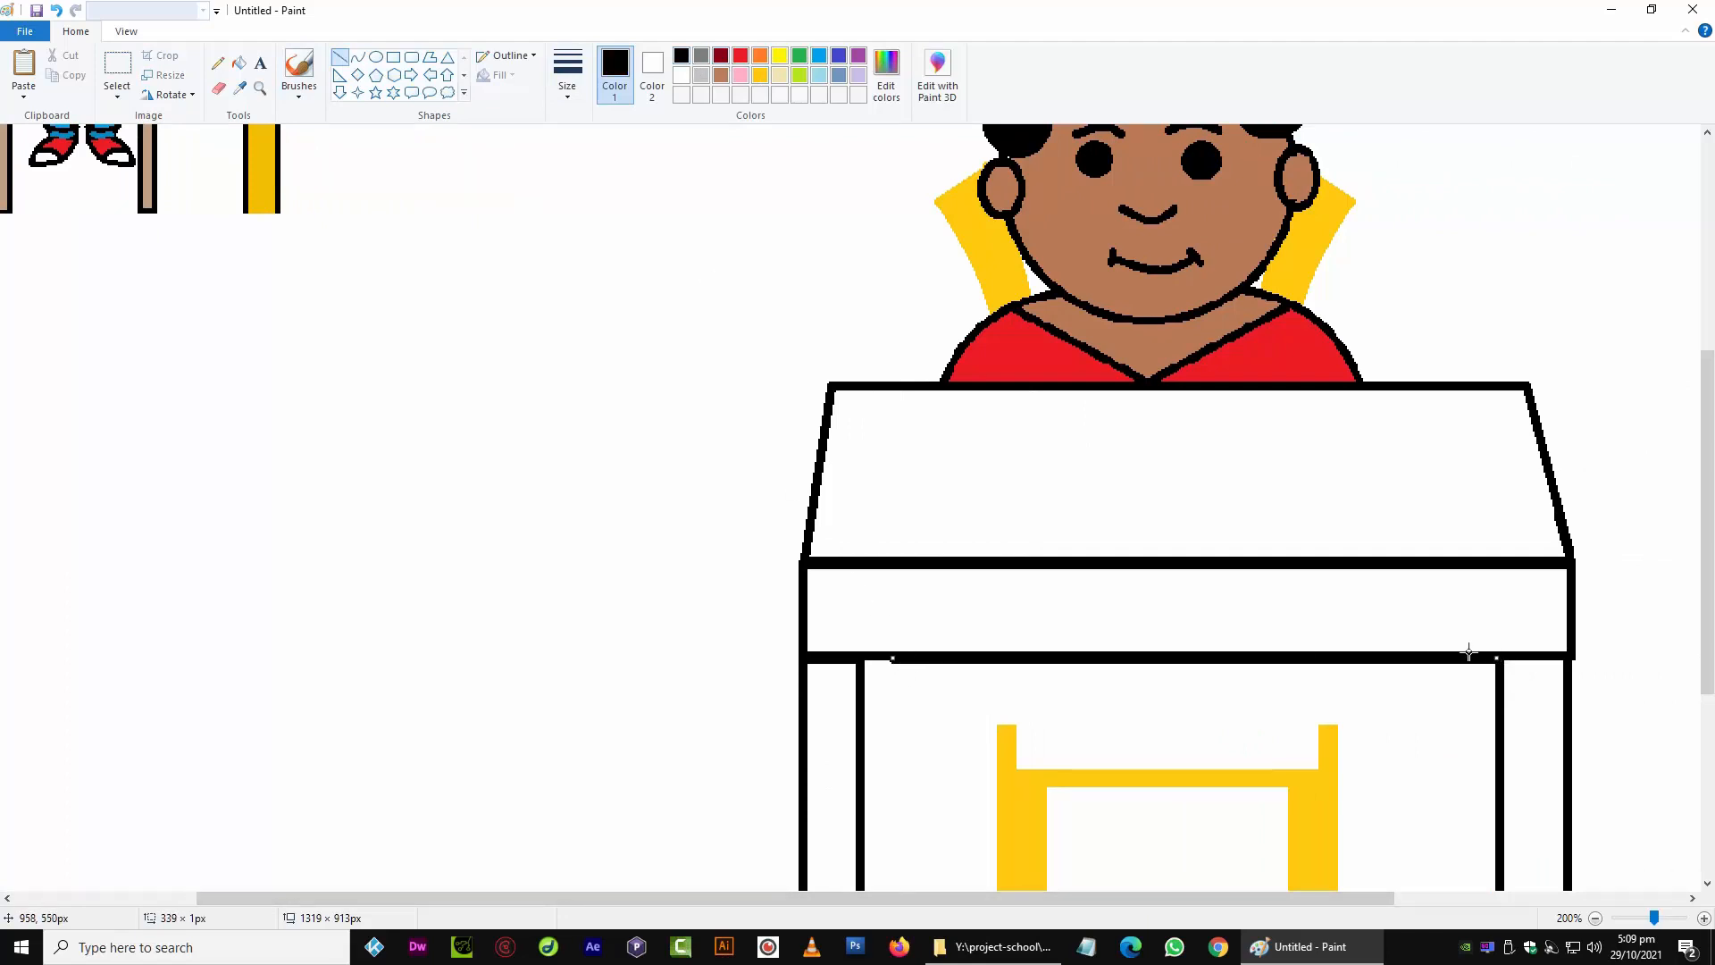
left_click(547, 518)
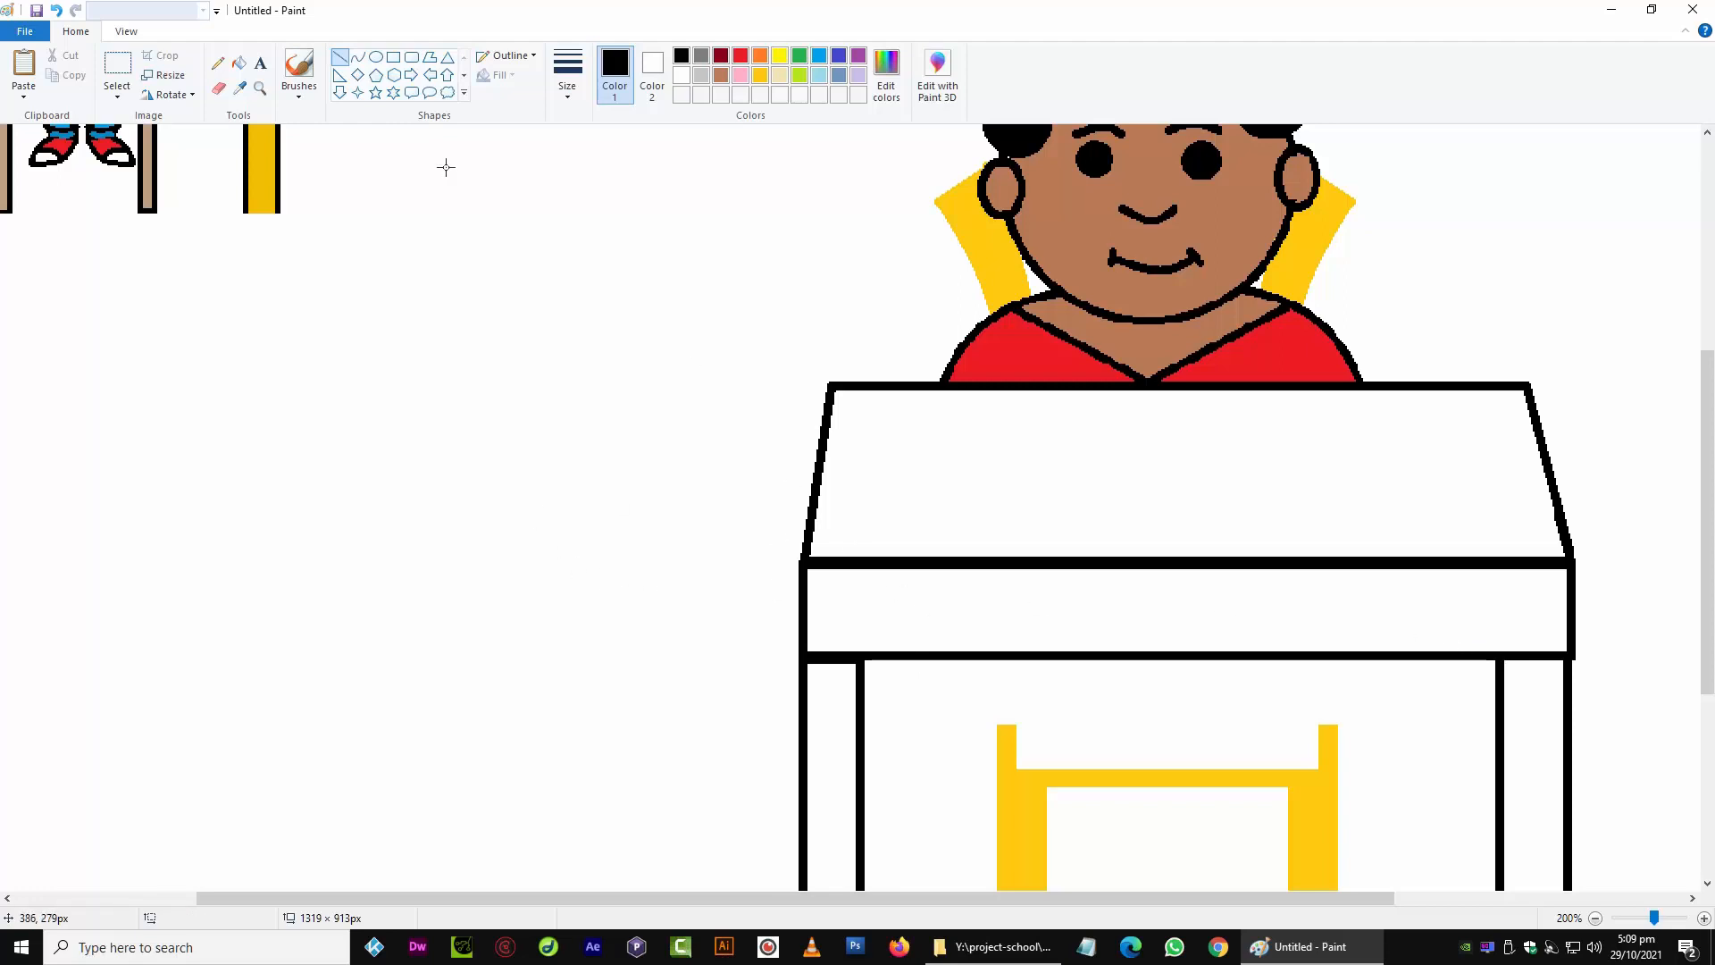
Move the gold chair frame back up so it meets the desk's lower edge
scroll(446, 167, "down", 1)
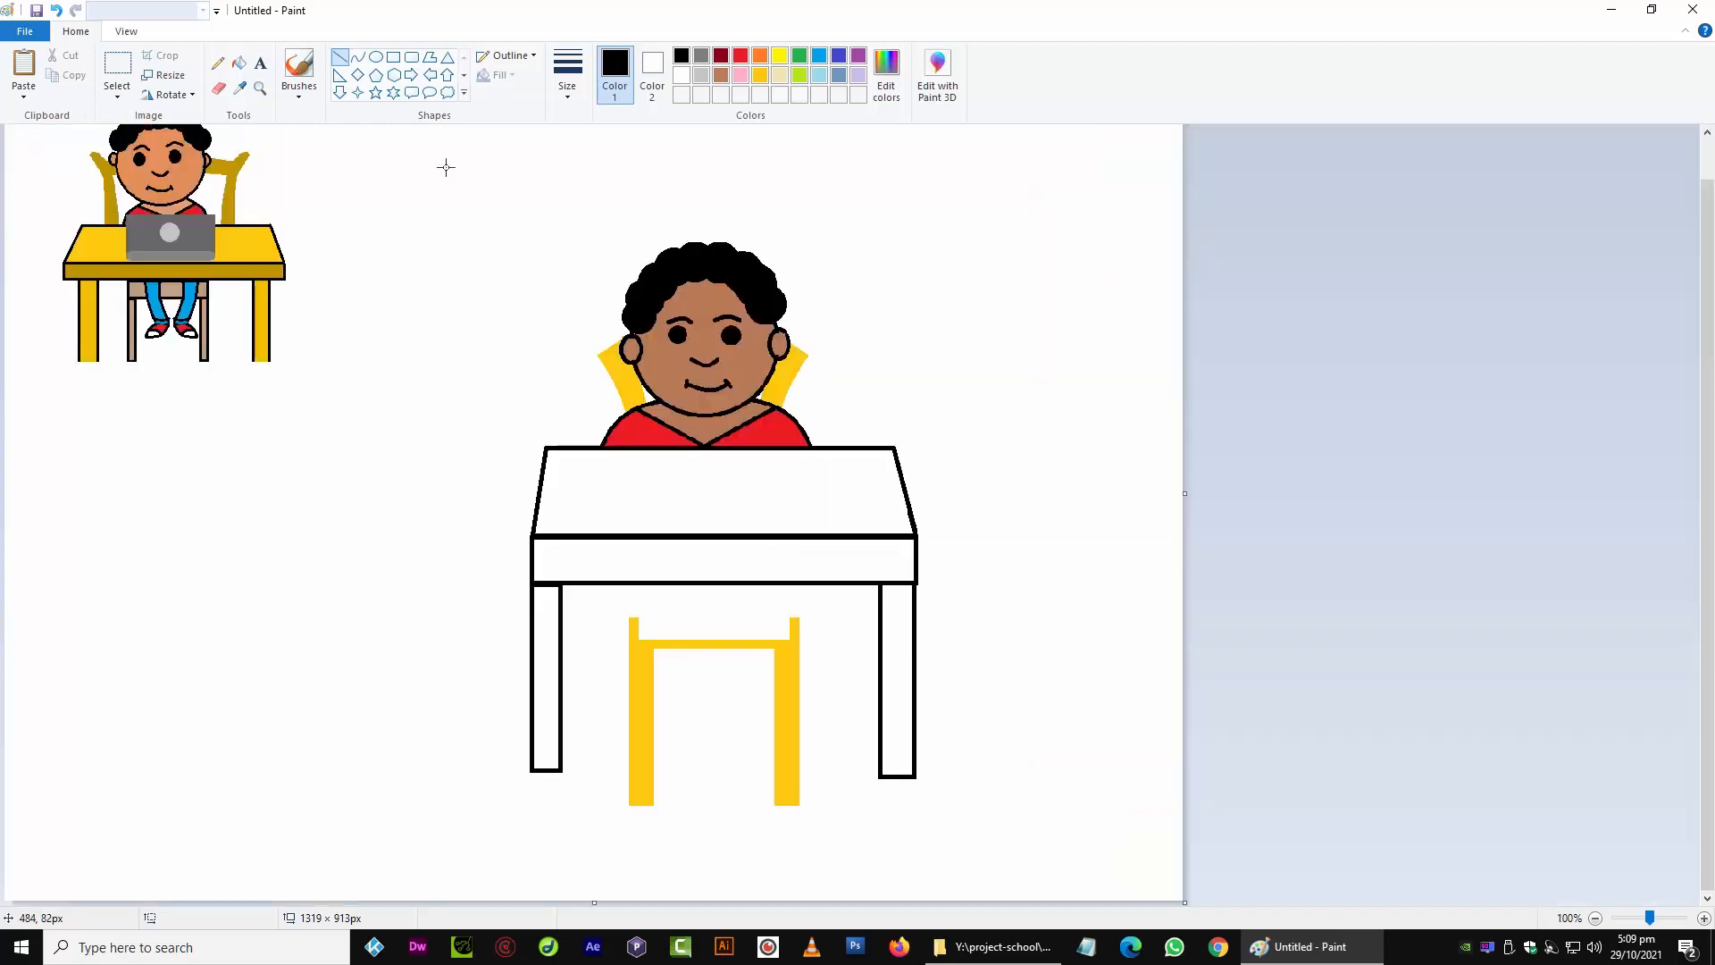
left_click(131, 82)
left_click_drag(623, 609, 796, 751)
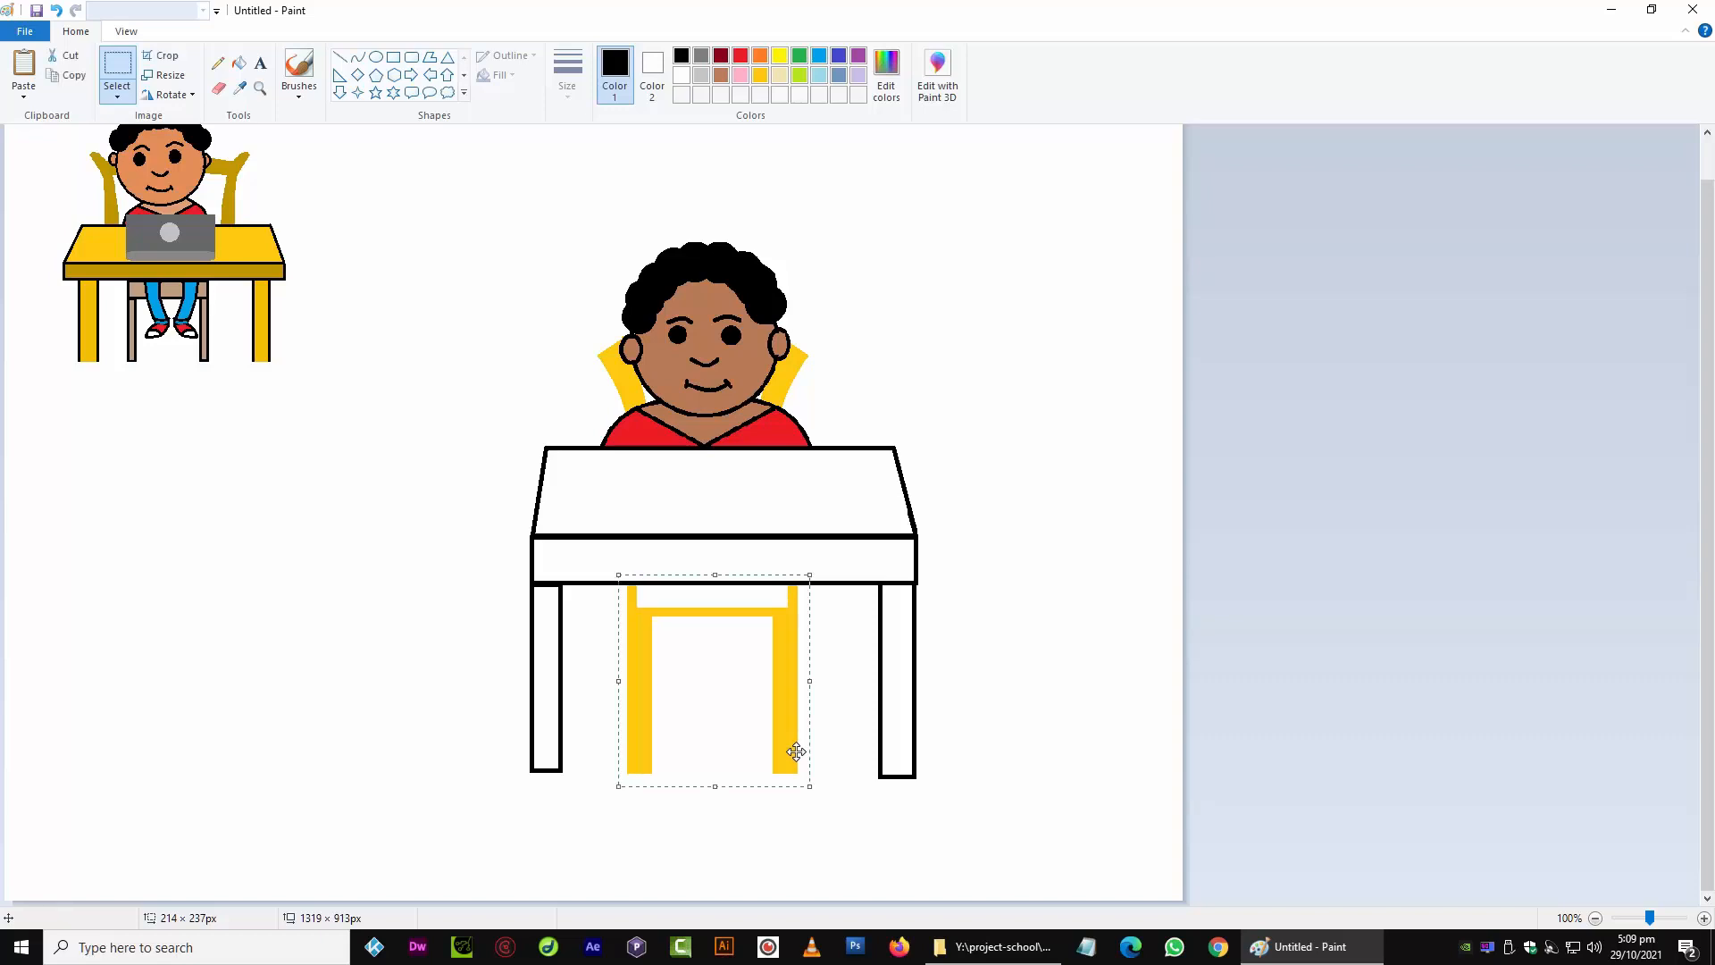
left_click_drag(796, 751, 793, 752)
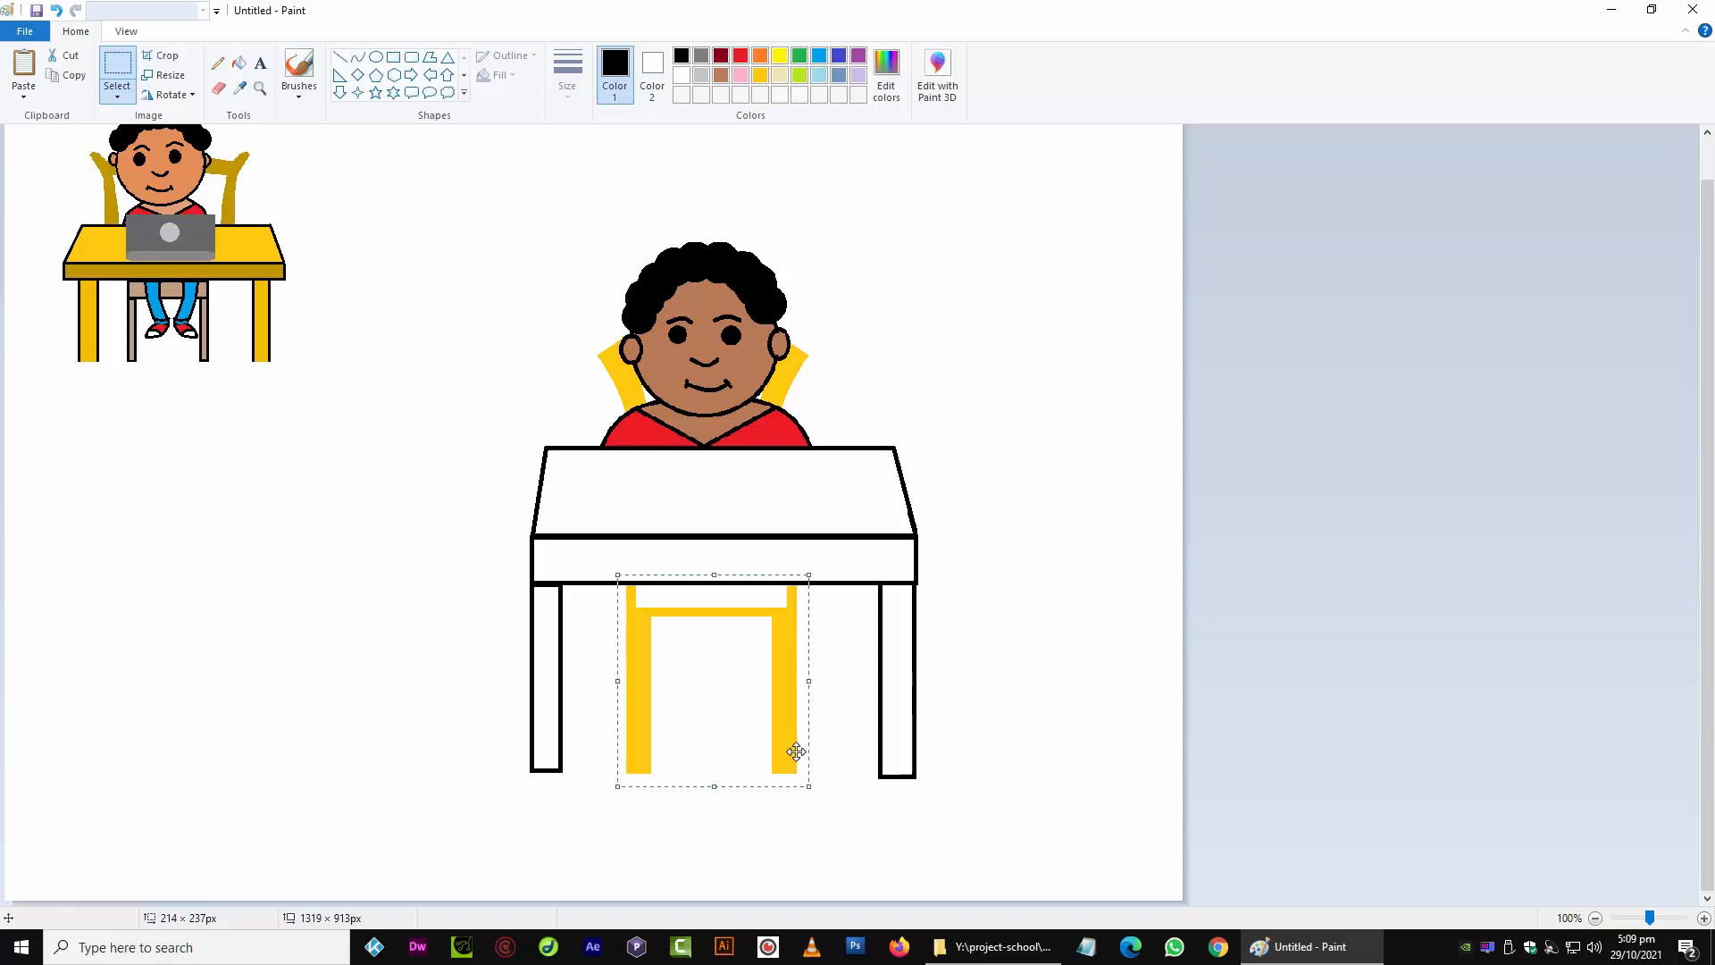
left_click(374, 628)
Draw a gold-outlined rectangle about 177 × 27 px across the upper part of the chair frame as the seat
left_click(393, 57)
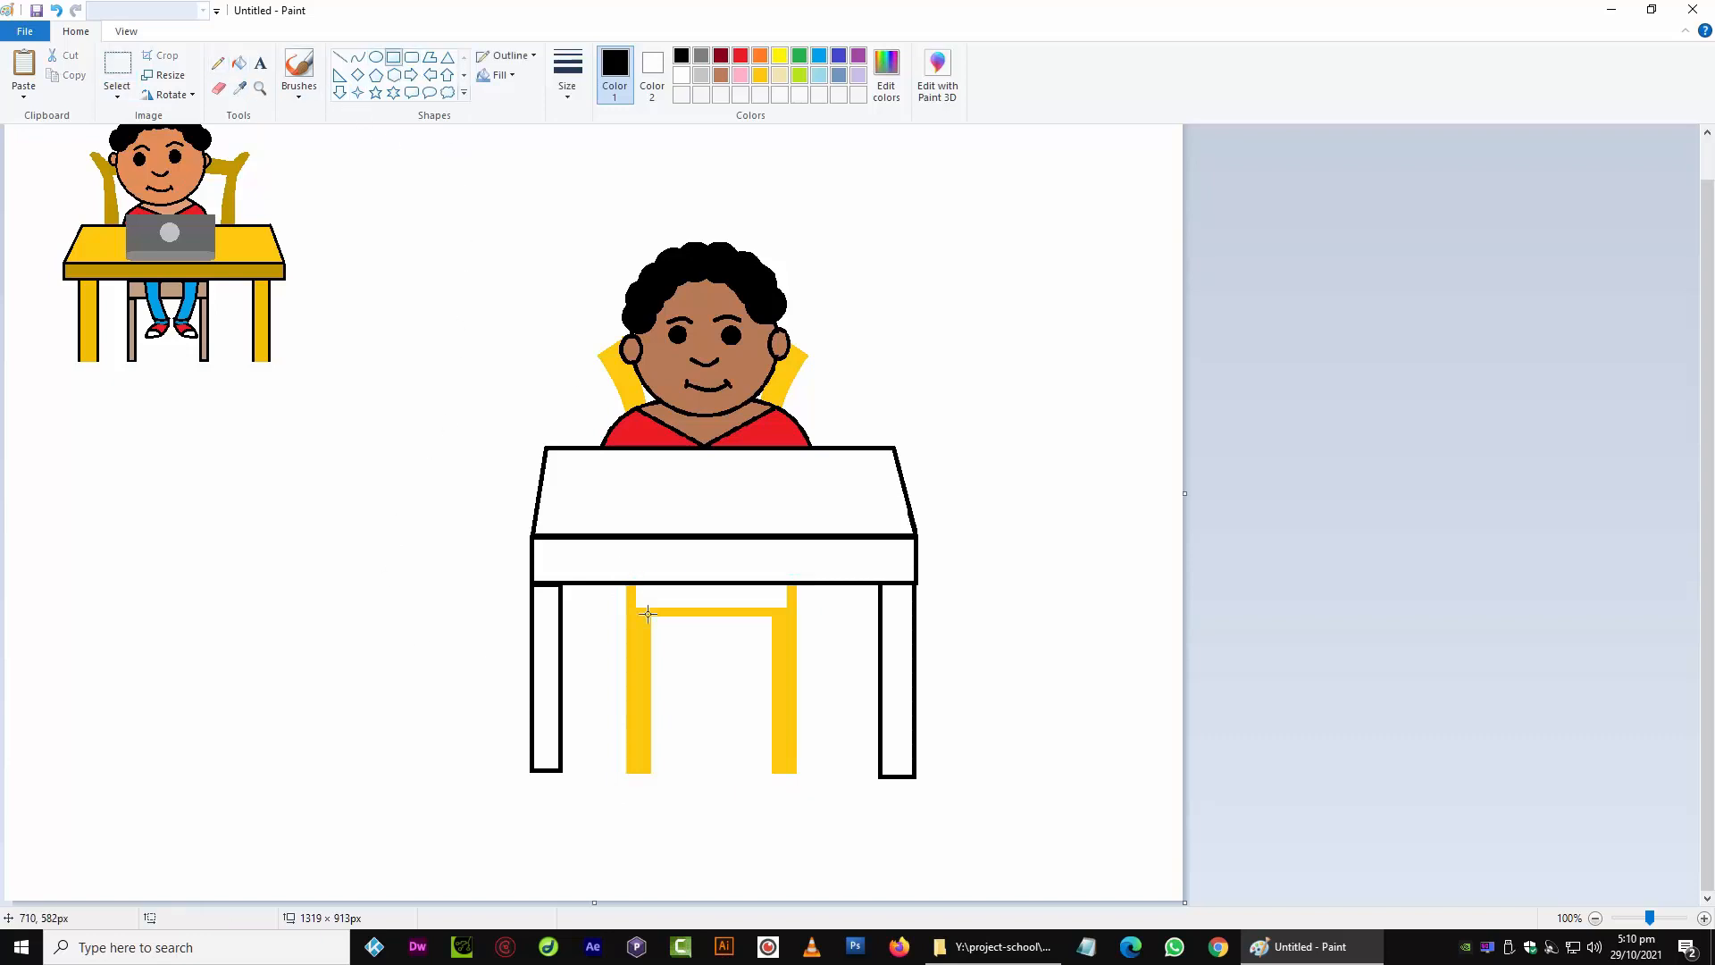
left_click_drag(632, 586, 790, 609)
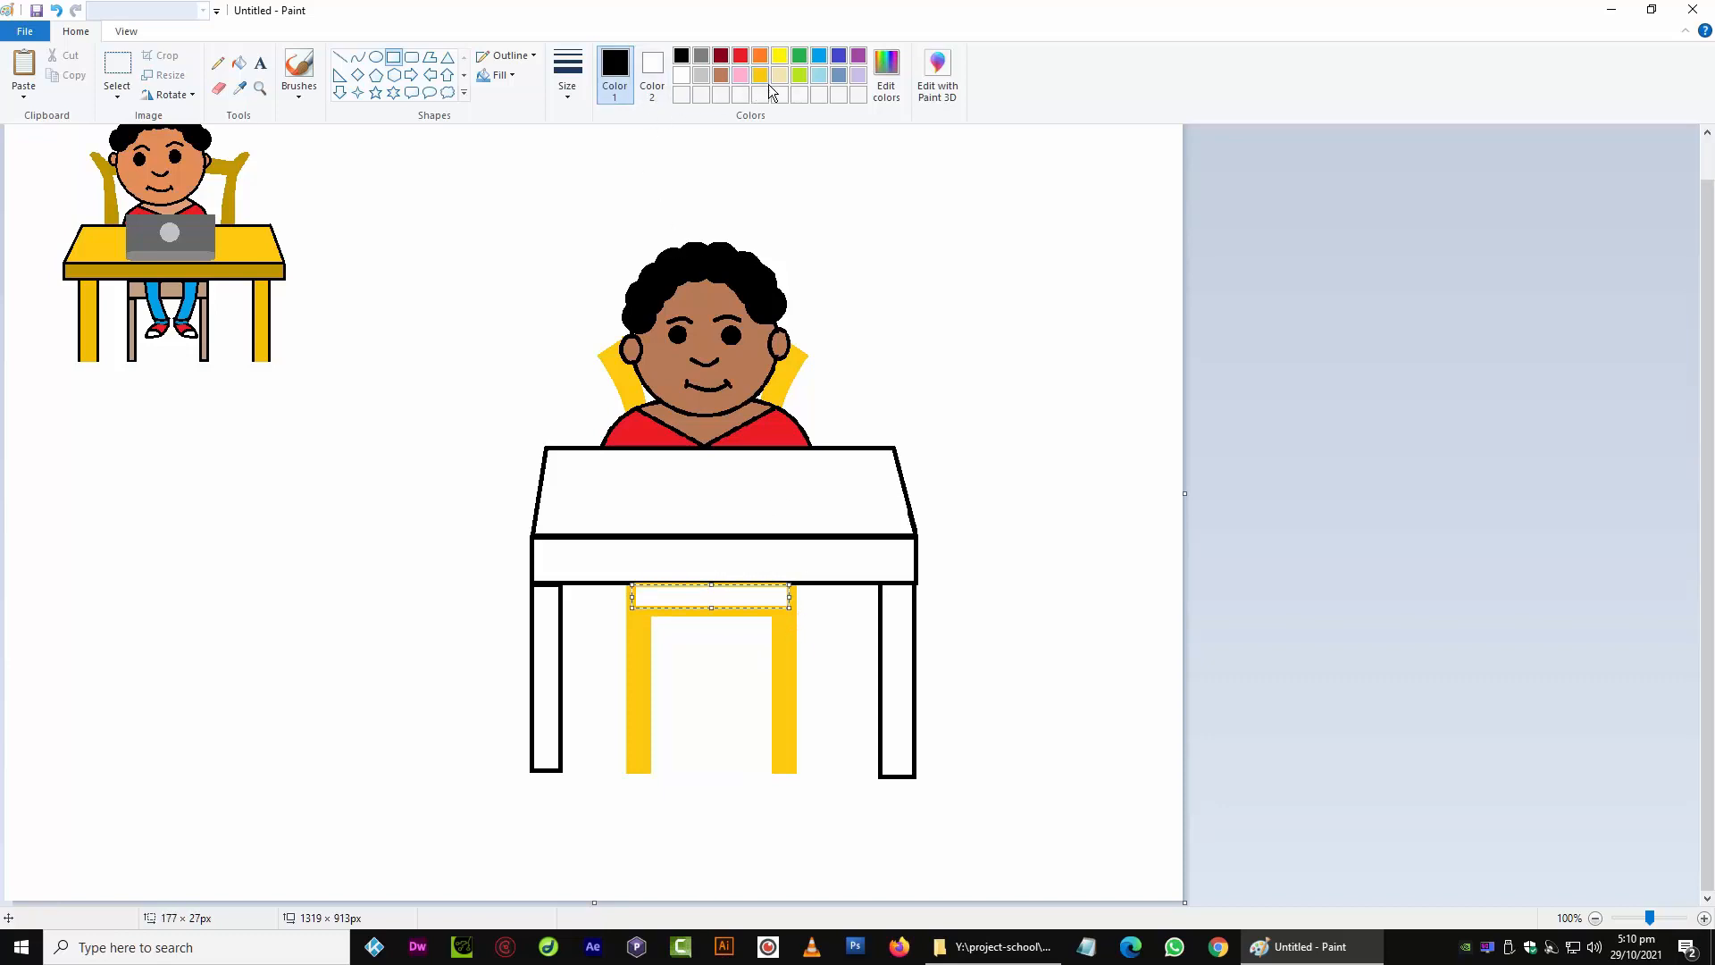
left_click(762, 76)
Mix a darker shade of the gold and fill the seat, the chair frame and both pieces of the chair back with it
left_click(238, 62)
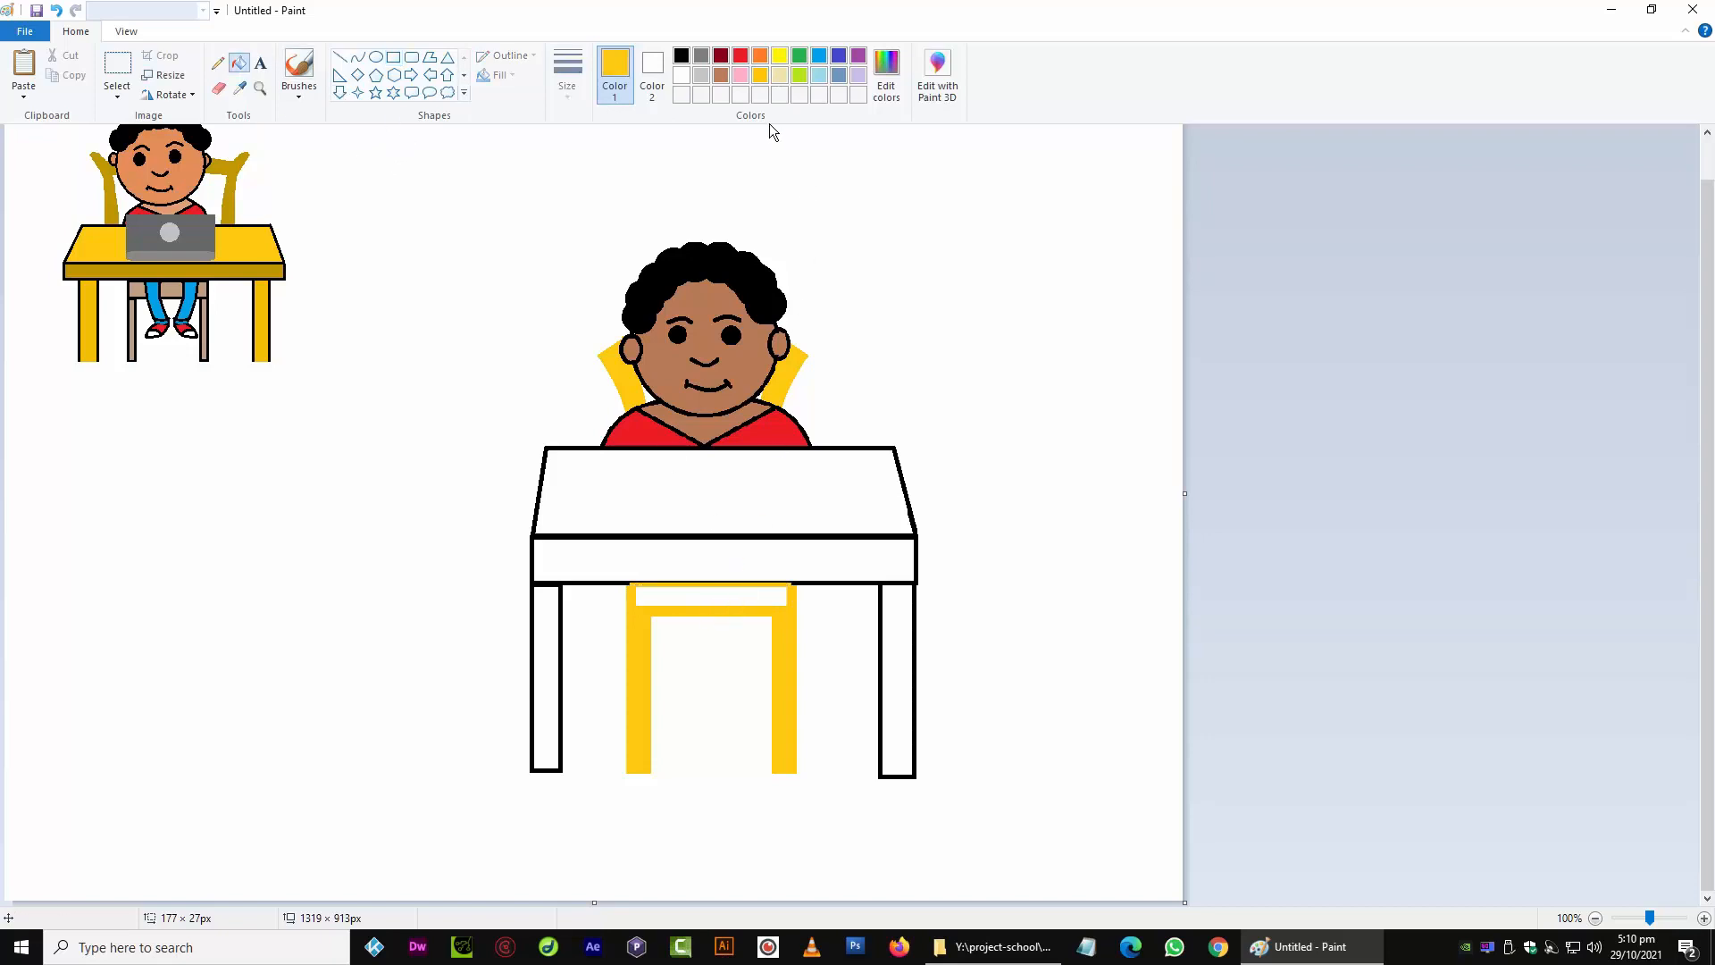
left_click(886, 76)
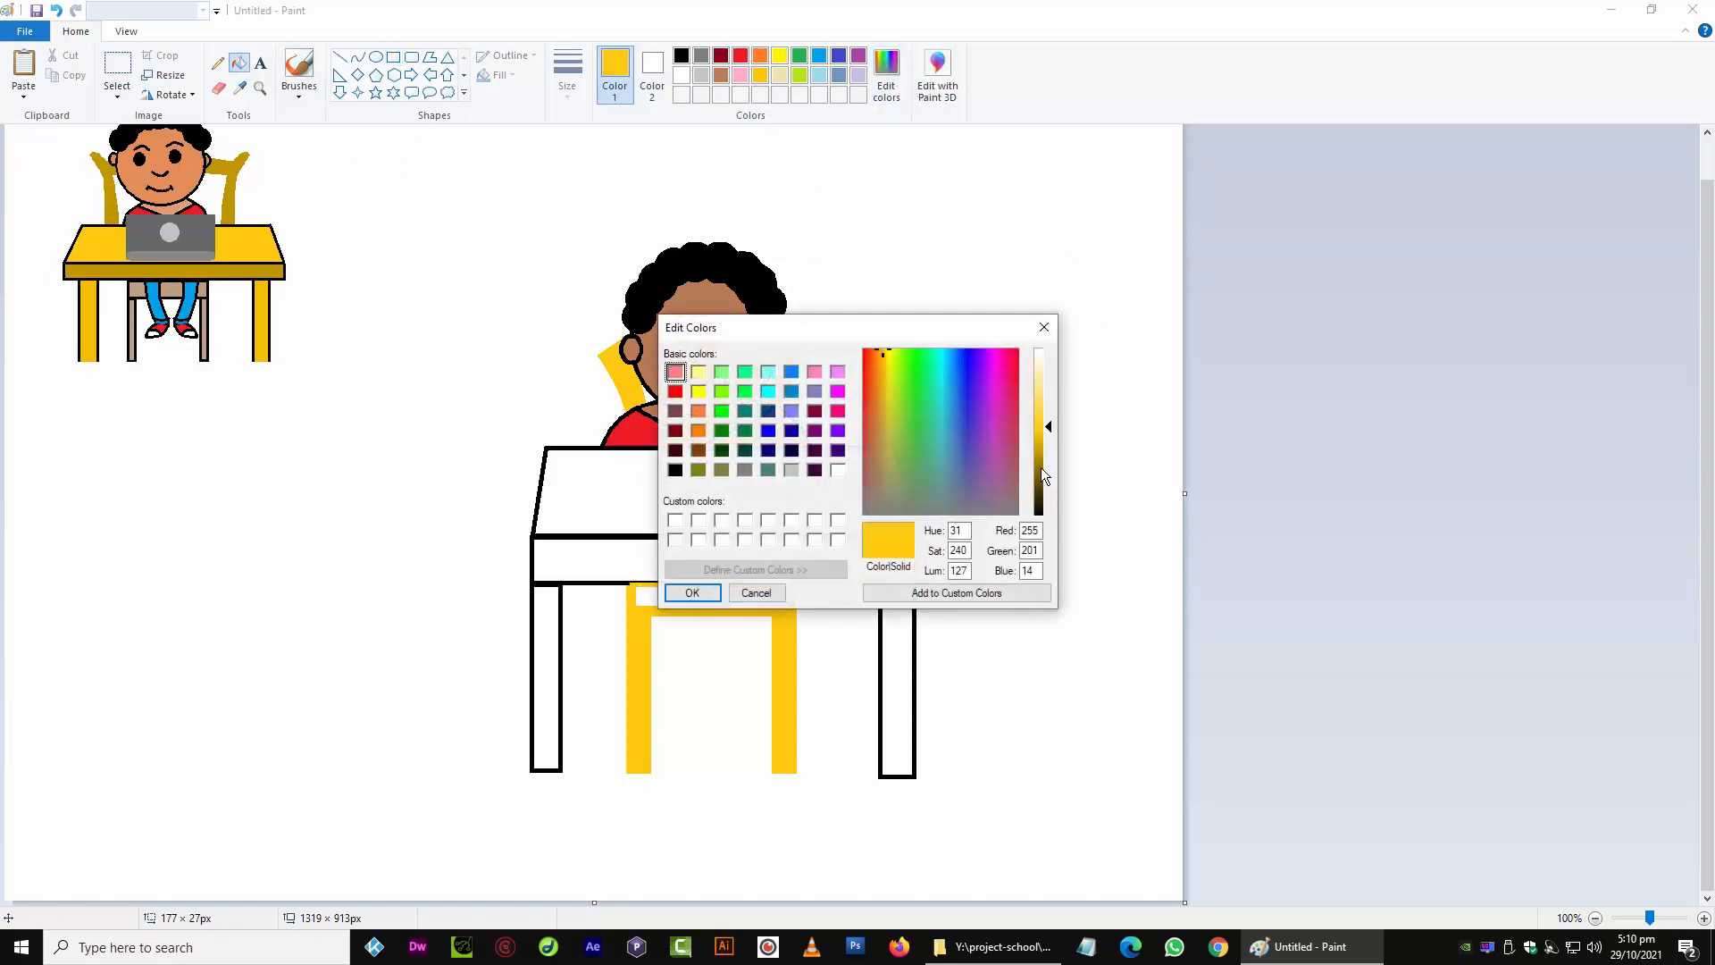
left_click_drag(1042, 468, 1056, 453)
left_click(692, 593)
left_click(707, 604)
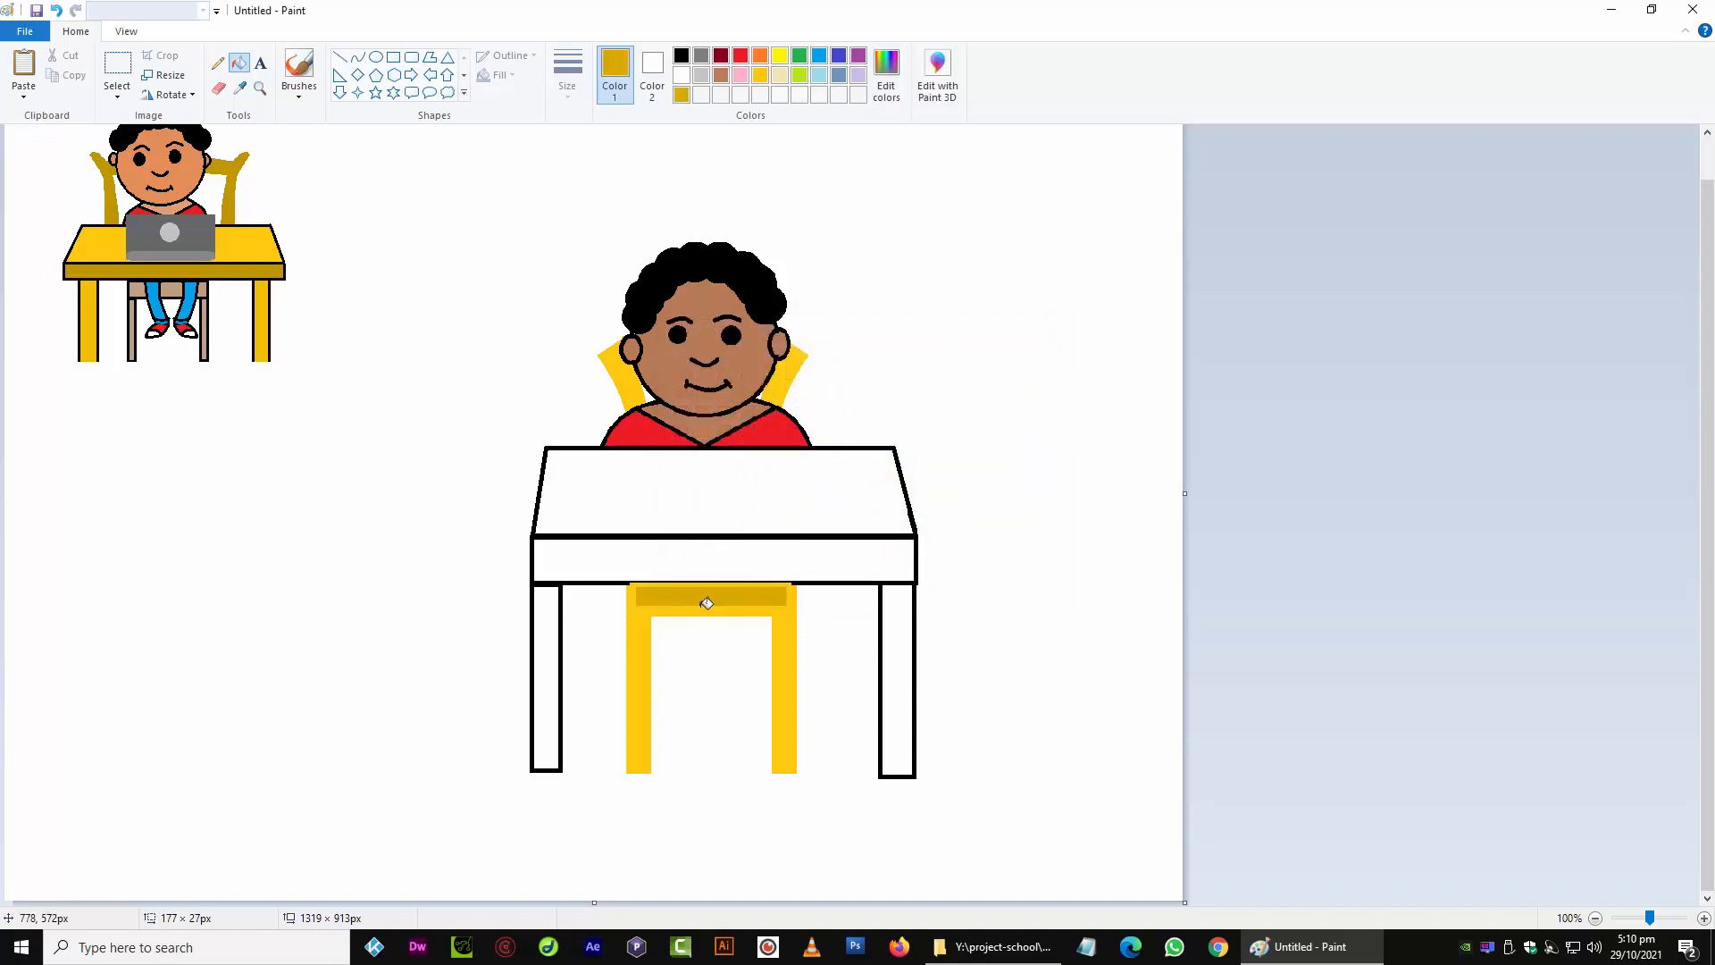
left_click(646, 623)
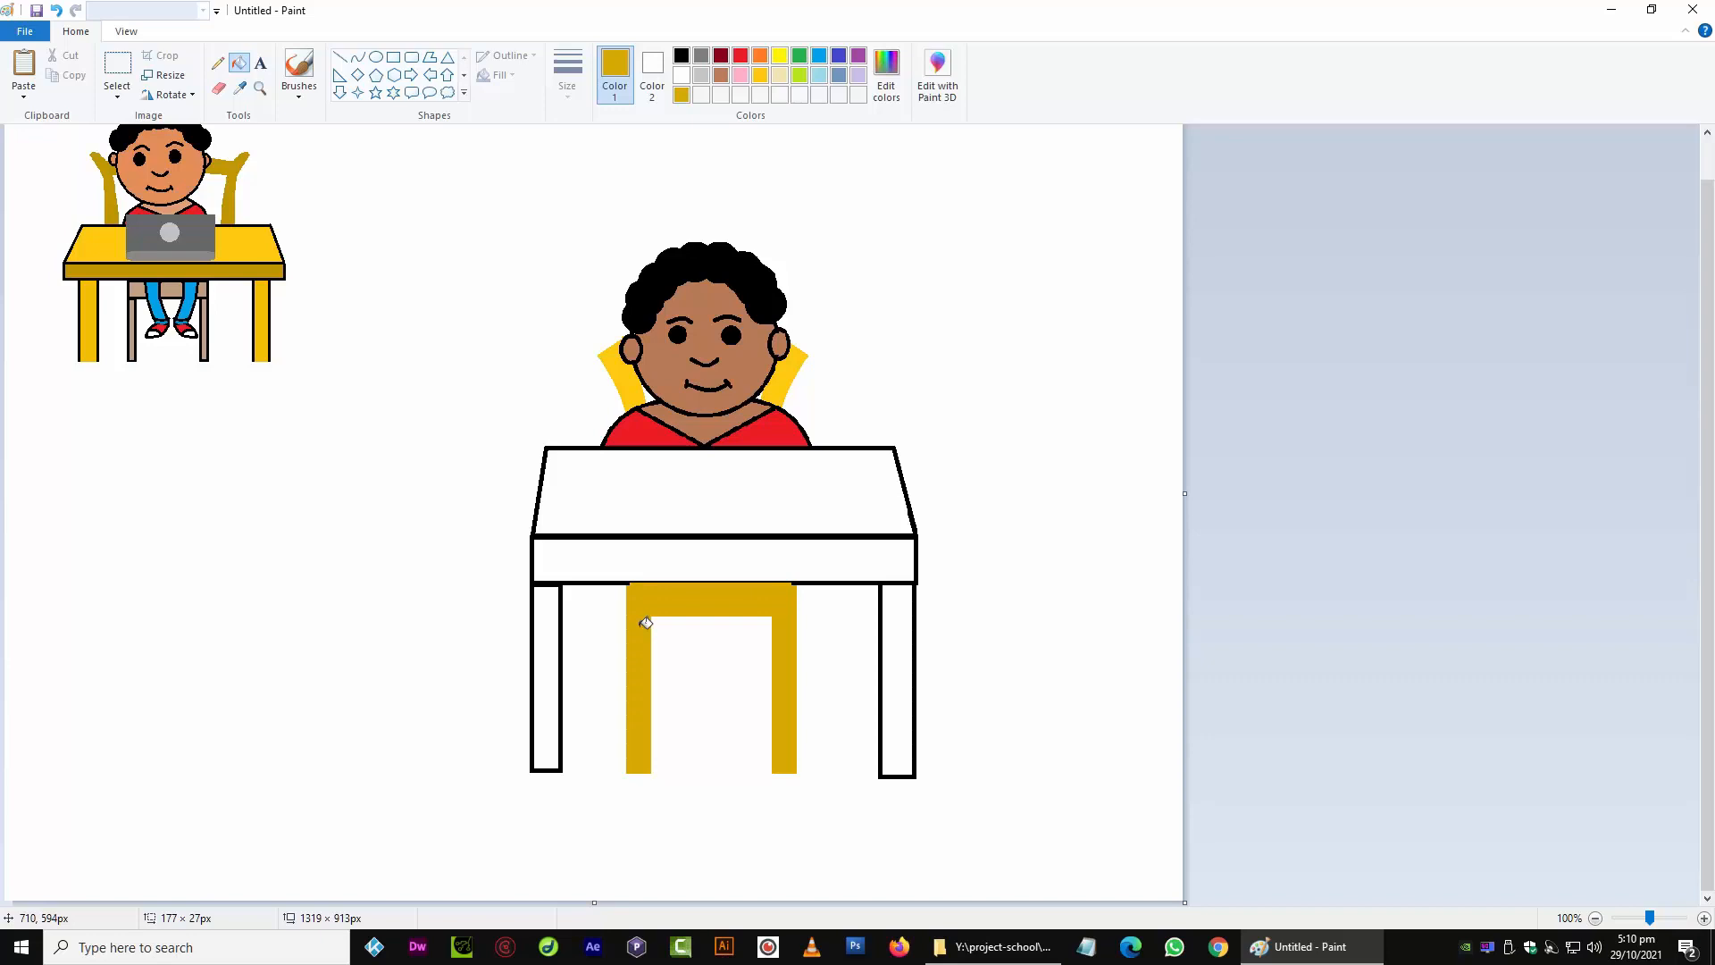
left_click(636, 398)
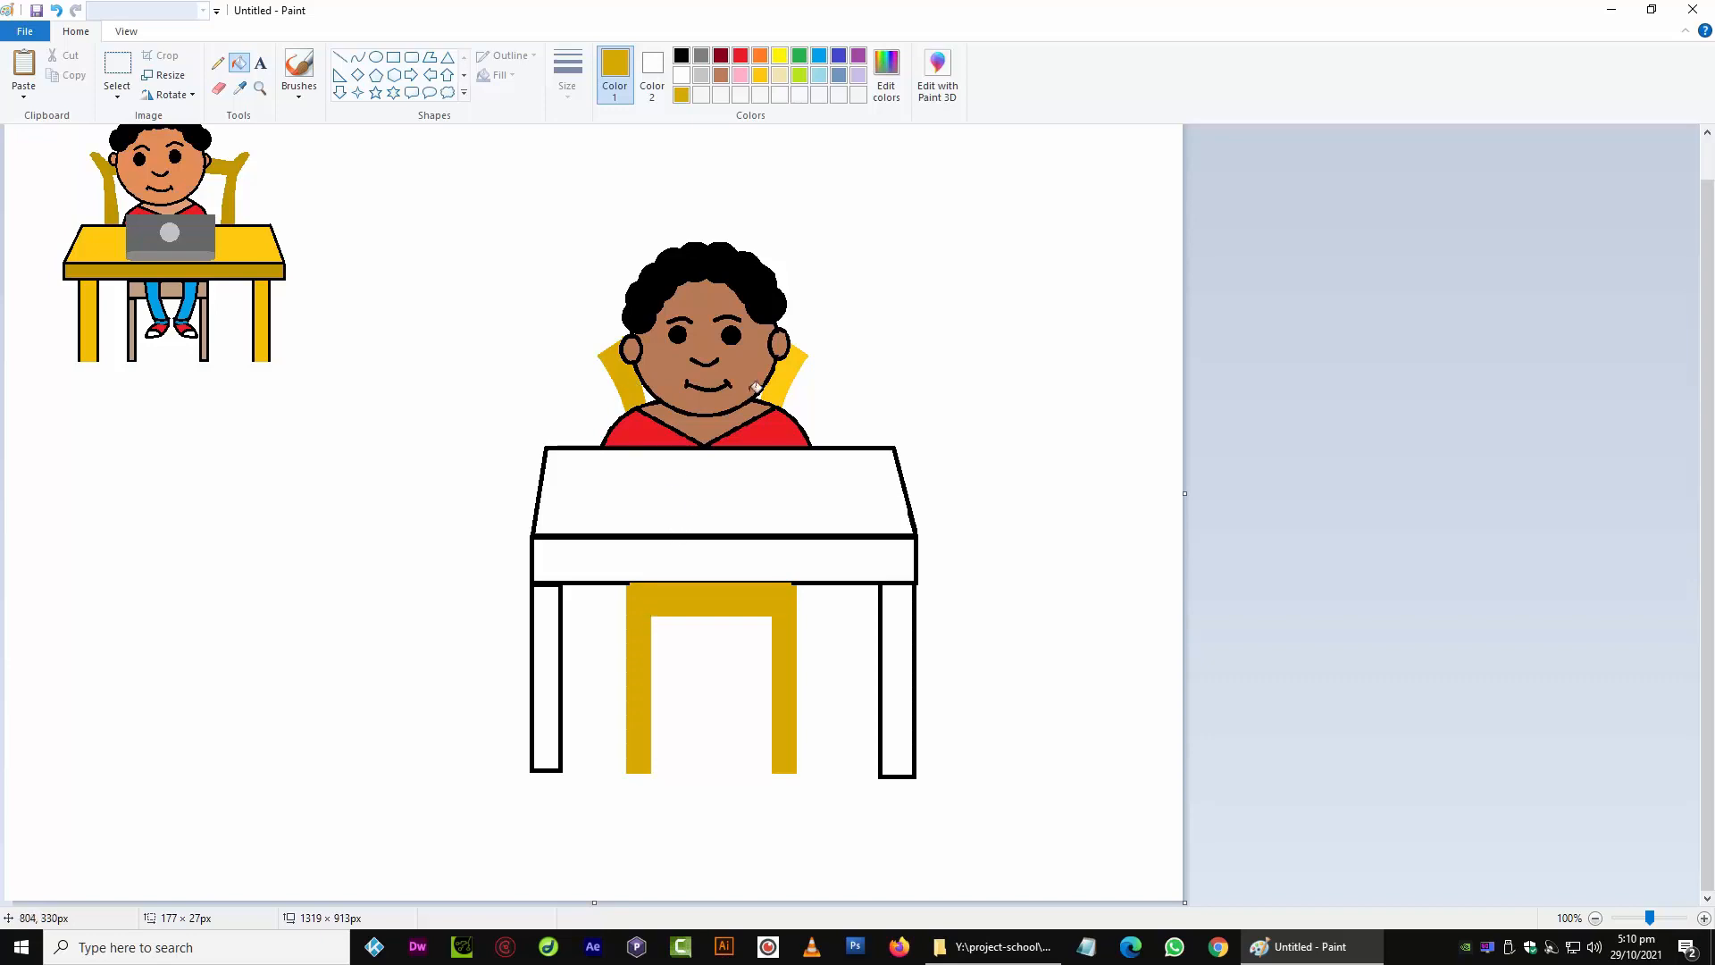
left_click(788, 391)
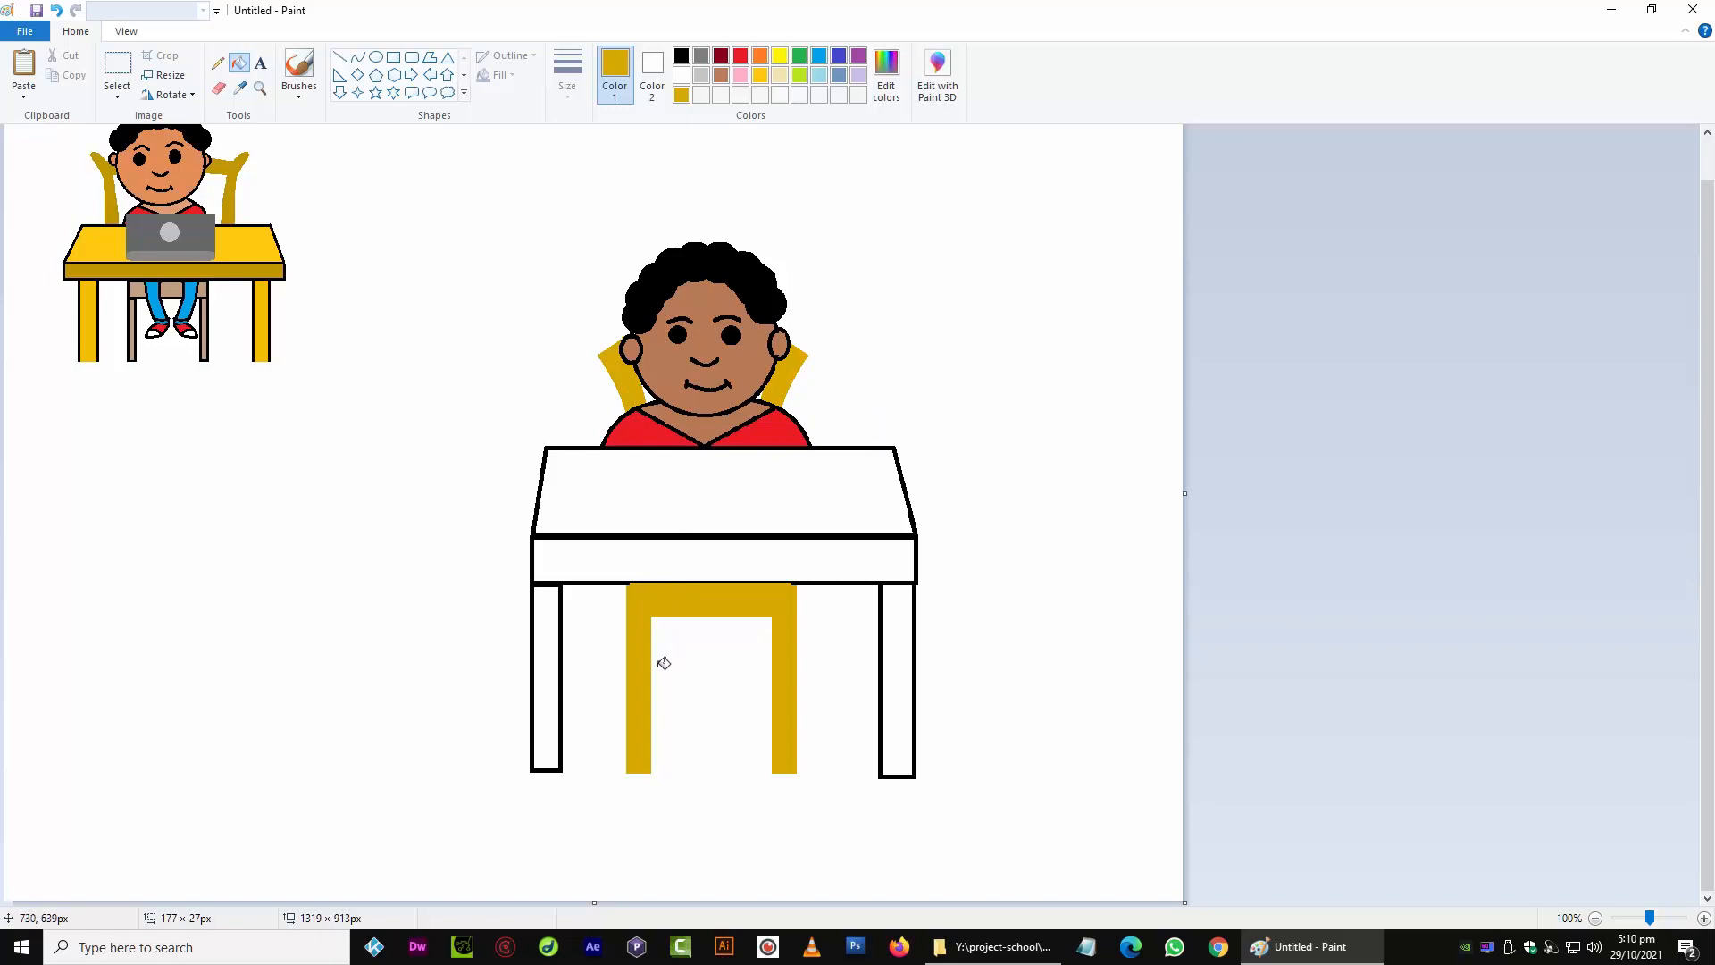
Draw a black horizontal line about 286 px long along the desk's lower edge above the chair seat
left_click(340, 57)
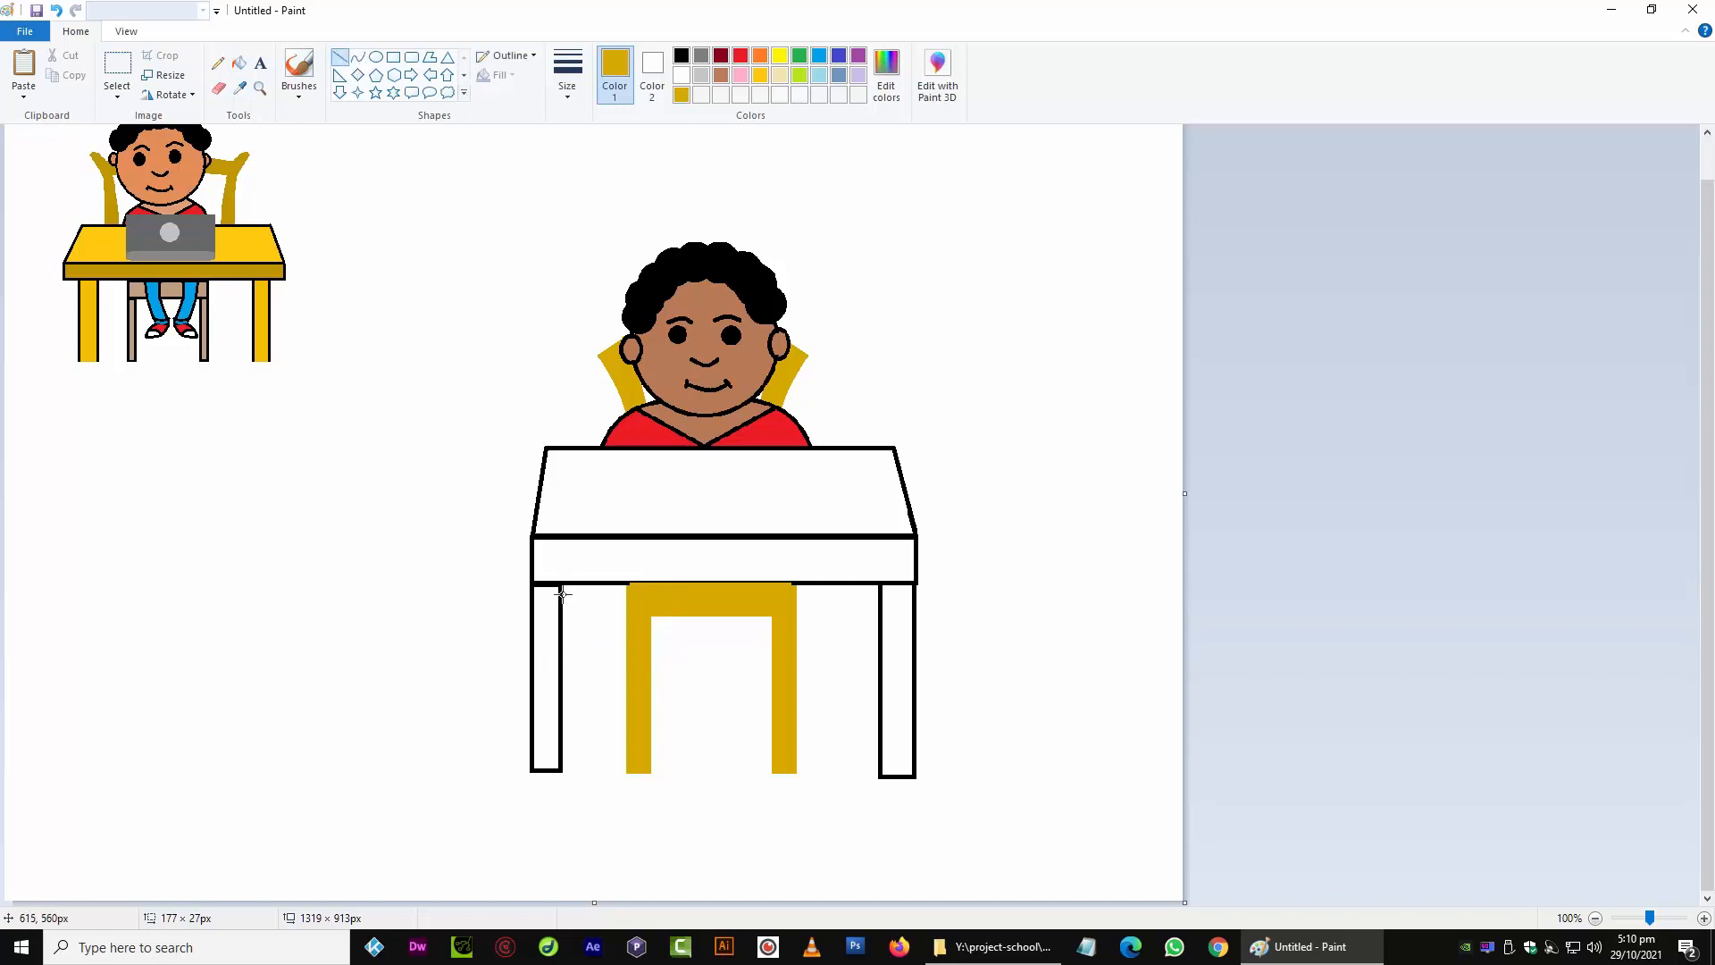
left_click(684, 58)
left_click_drag(570, 592, 825, 595)
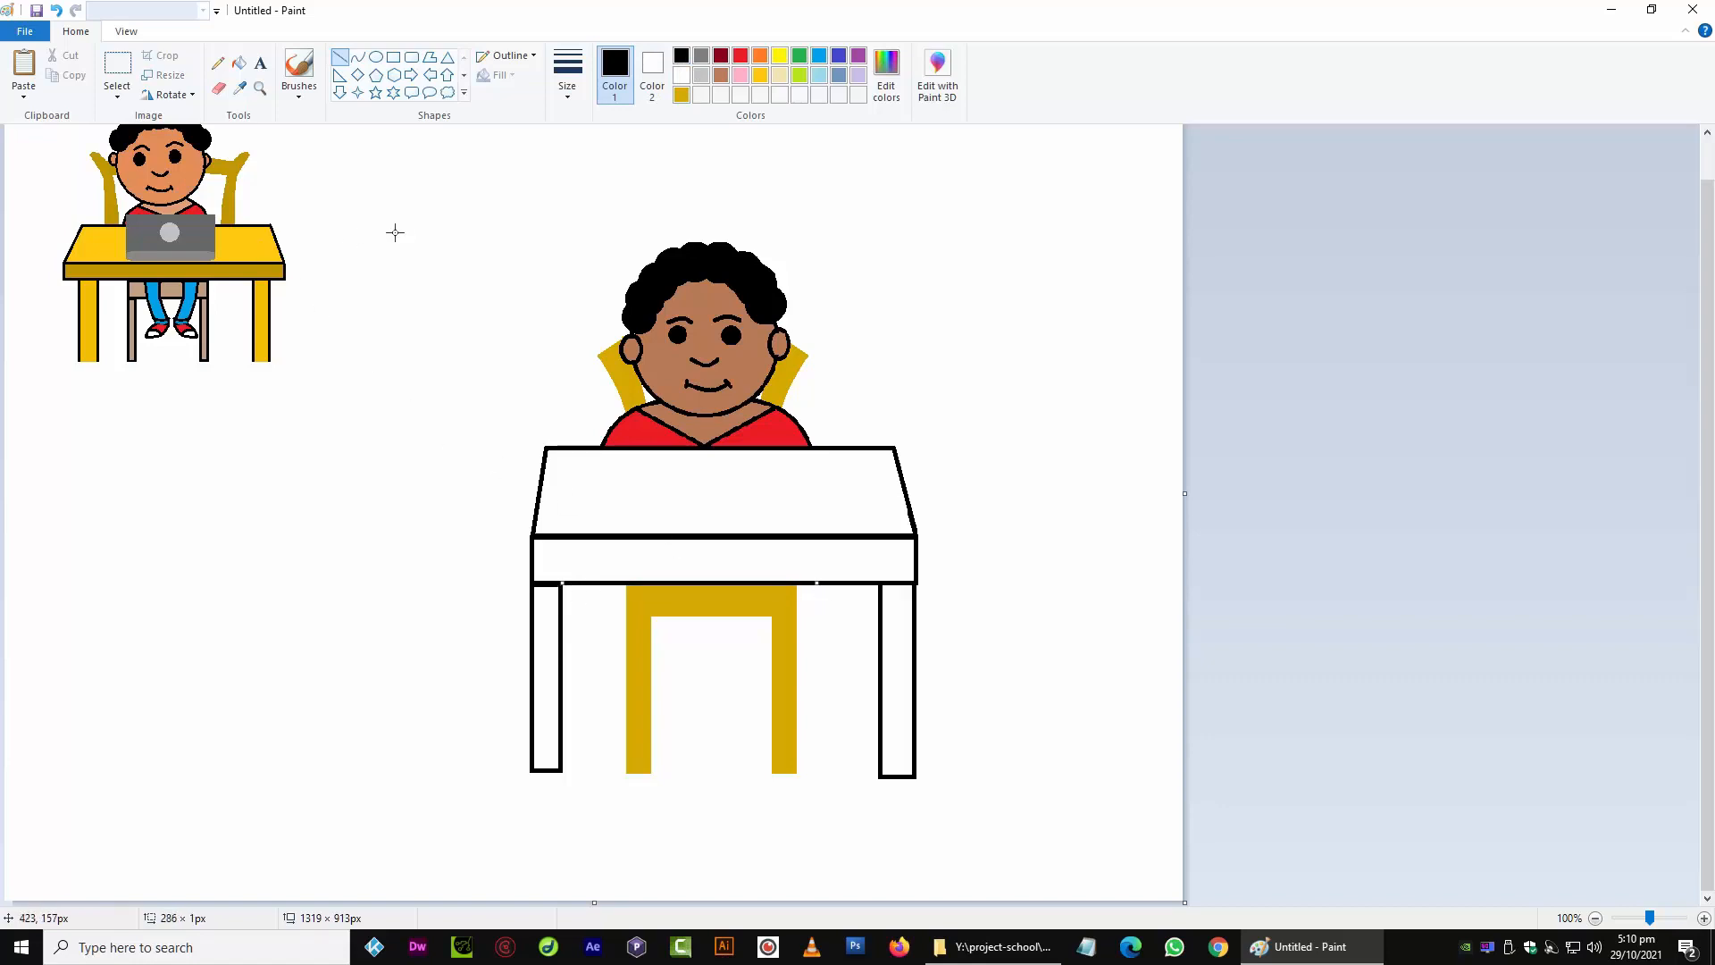
Draw a thinner black curve about 37 × 132 px from the desk's lower edge as the outer side of the boy's left-hand trouser leg
left_click(358, 58)
left_click_drag(669, 594, 697, 707)
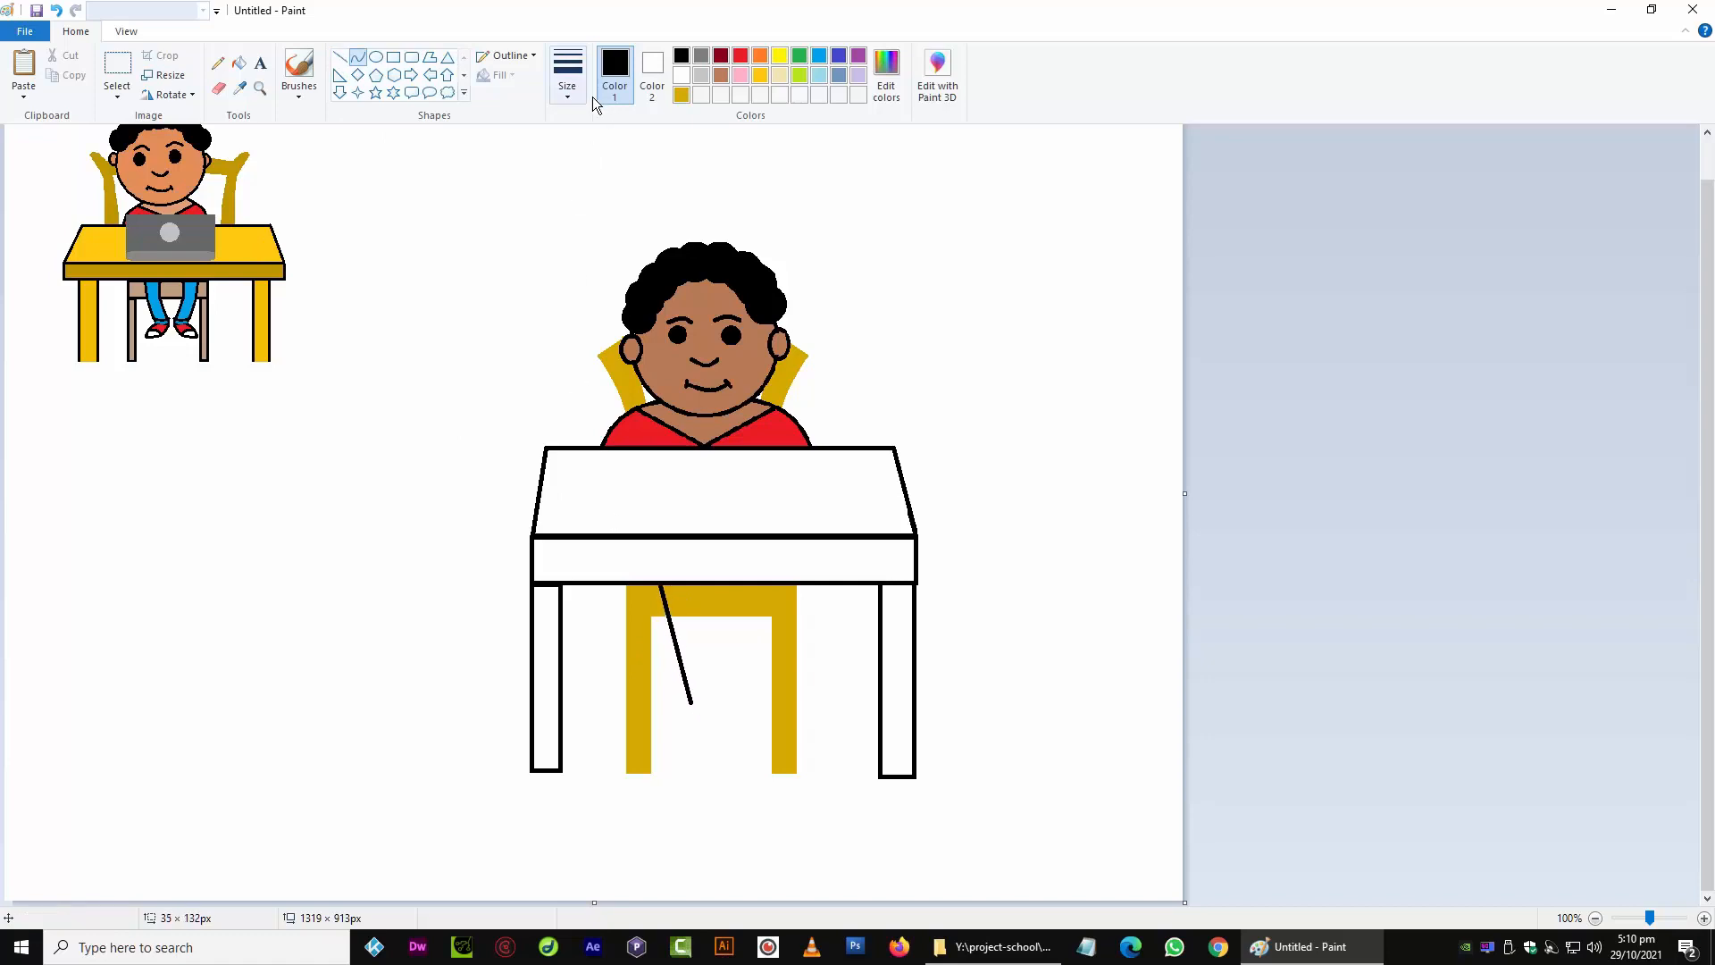
left_click(567, 72)
left_click(633, 231)
left_click_drag(683, 659, 668, 664)
left_click_drag(707, 721, 663, 636)
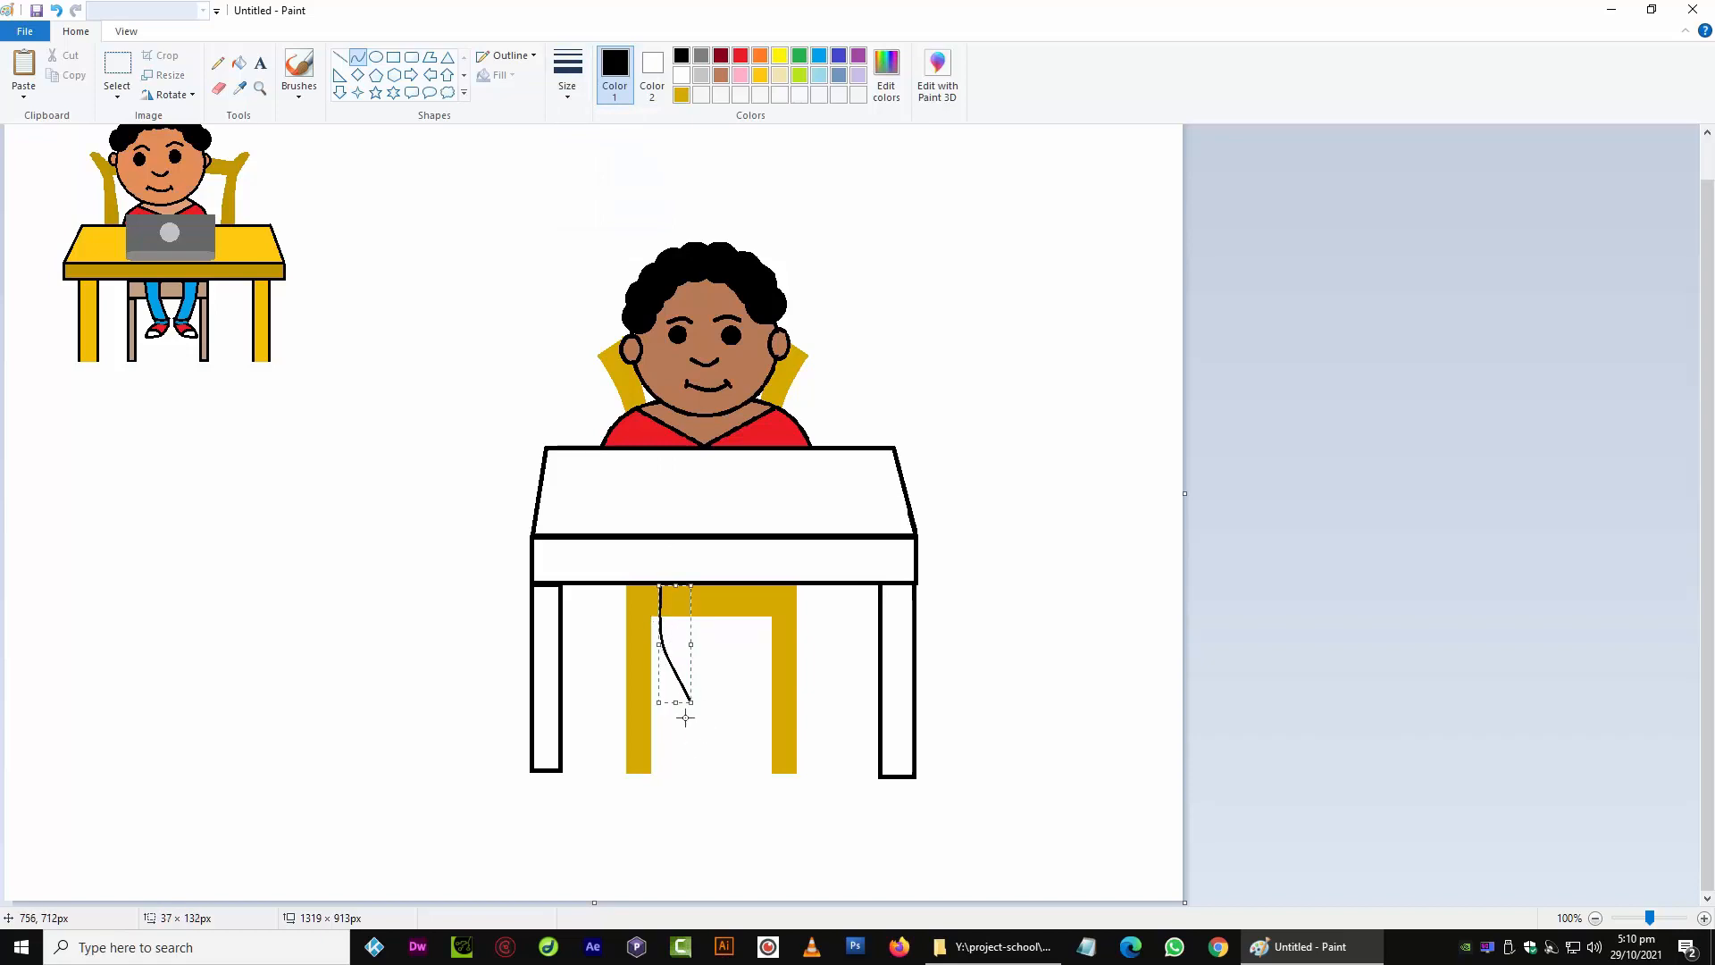
Draw a short diagonal black line about 12 × 14 px down from the lower end of the trouser curve
left_click(340, 56)
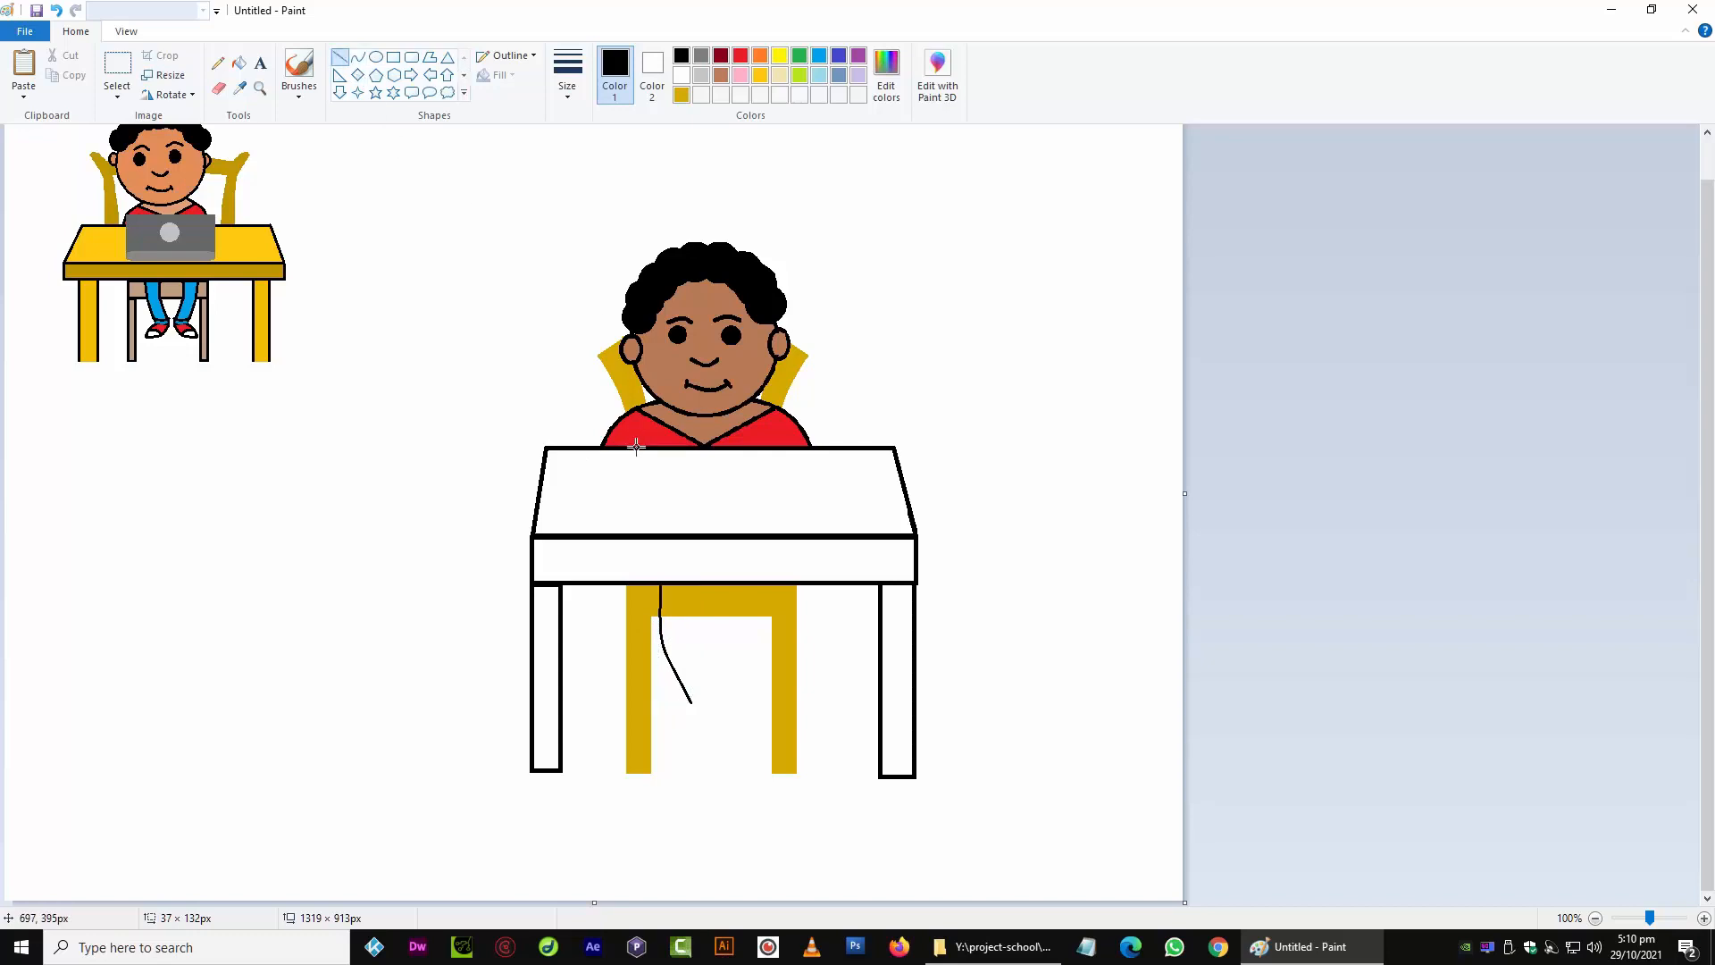
scroll(636, 446, "up", 1, "ctrl")
scroll(937, 557, "down", 5)
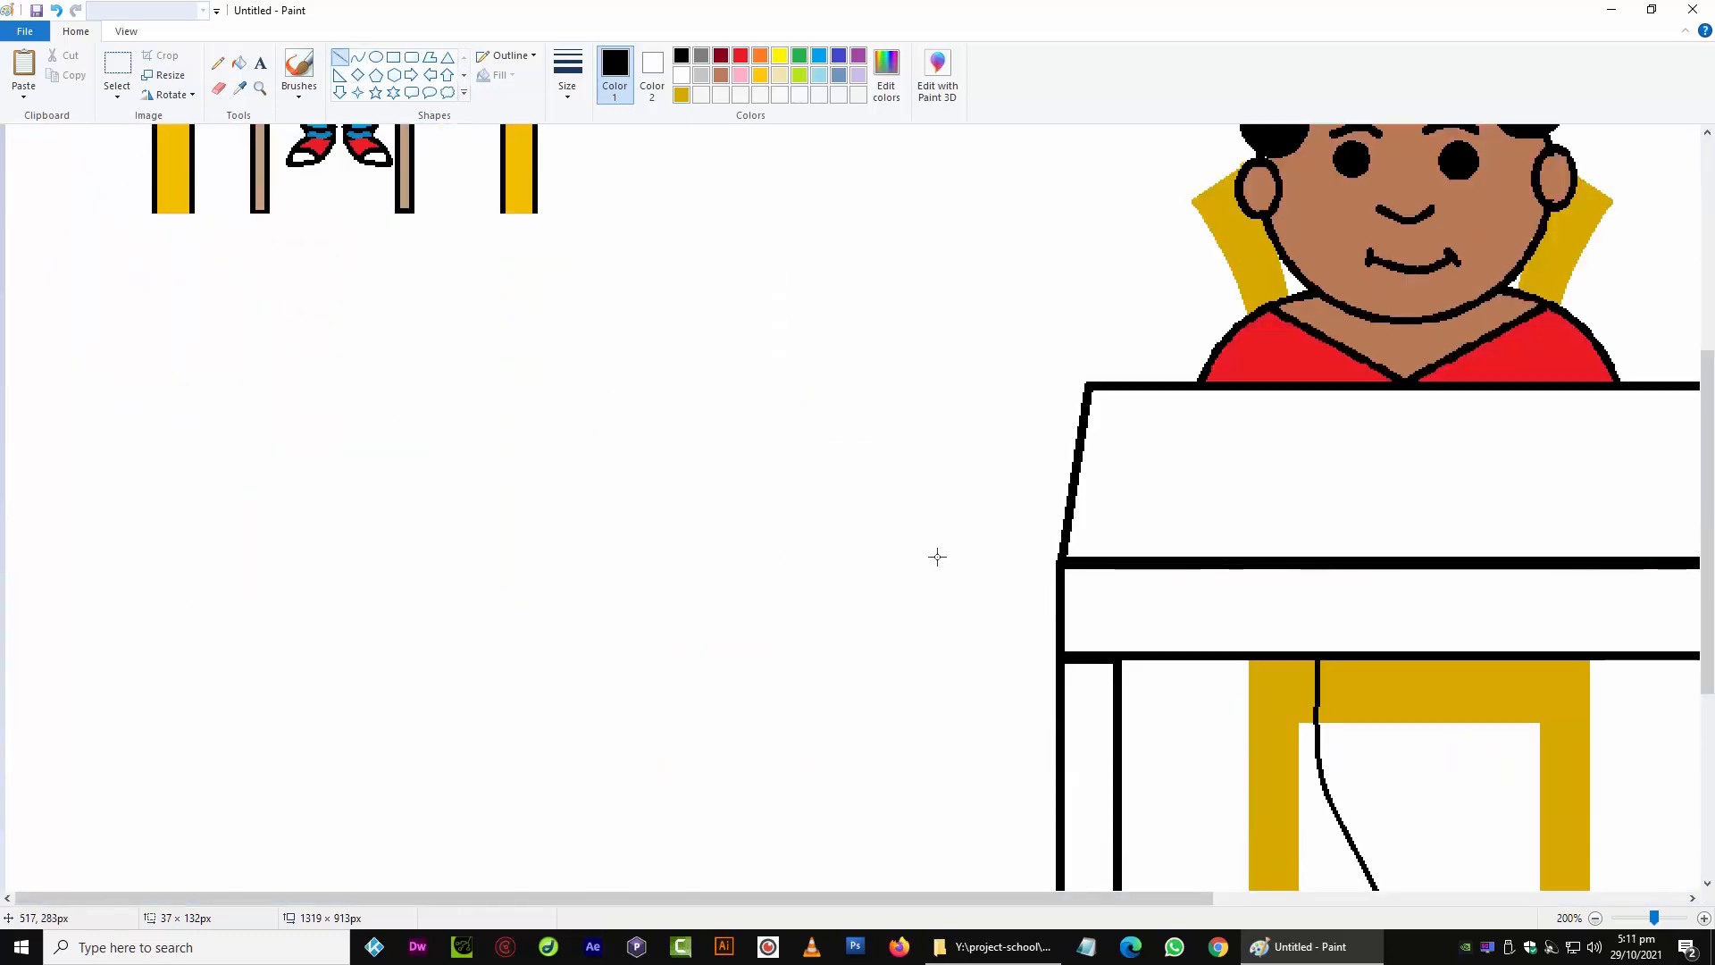
mouse_move(1380, 706)
left_mouse_down()
mouse_move(1340, 738)
mouse_move(1359, 740)
left_mouse_up()
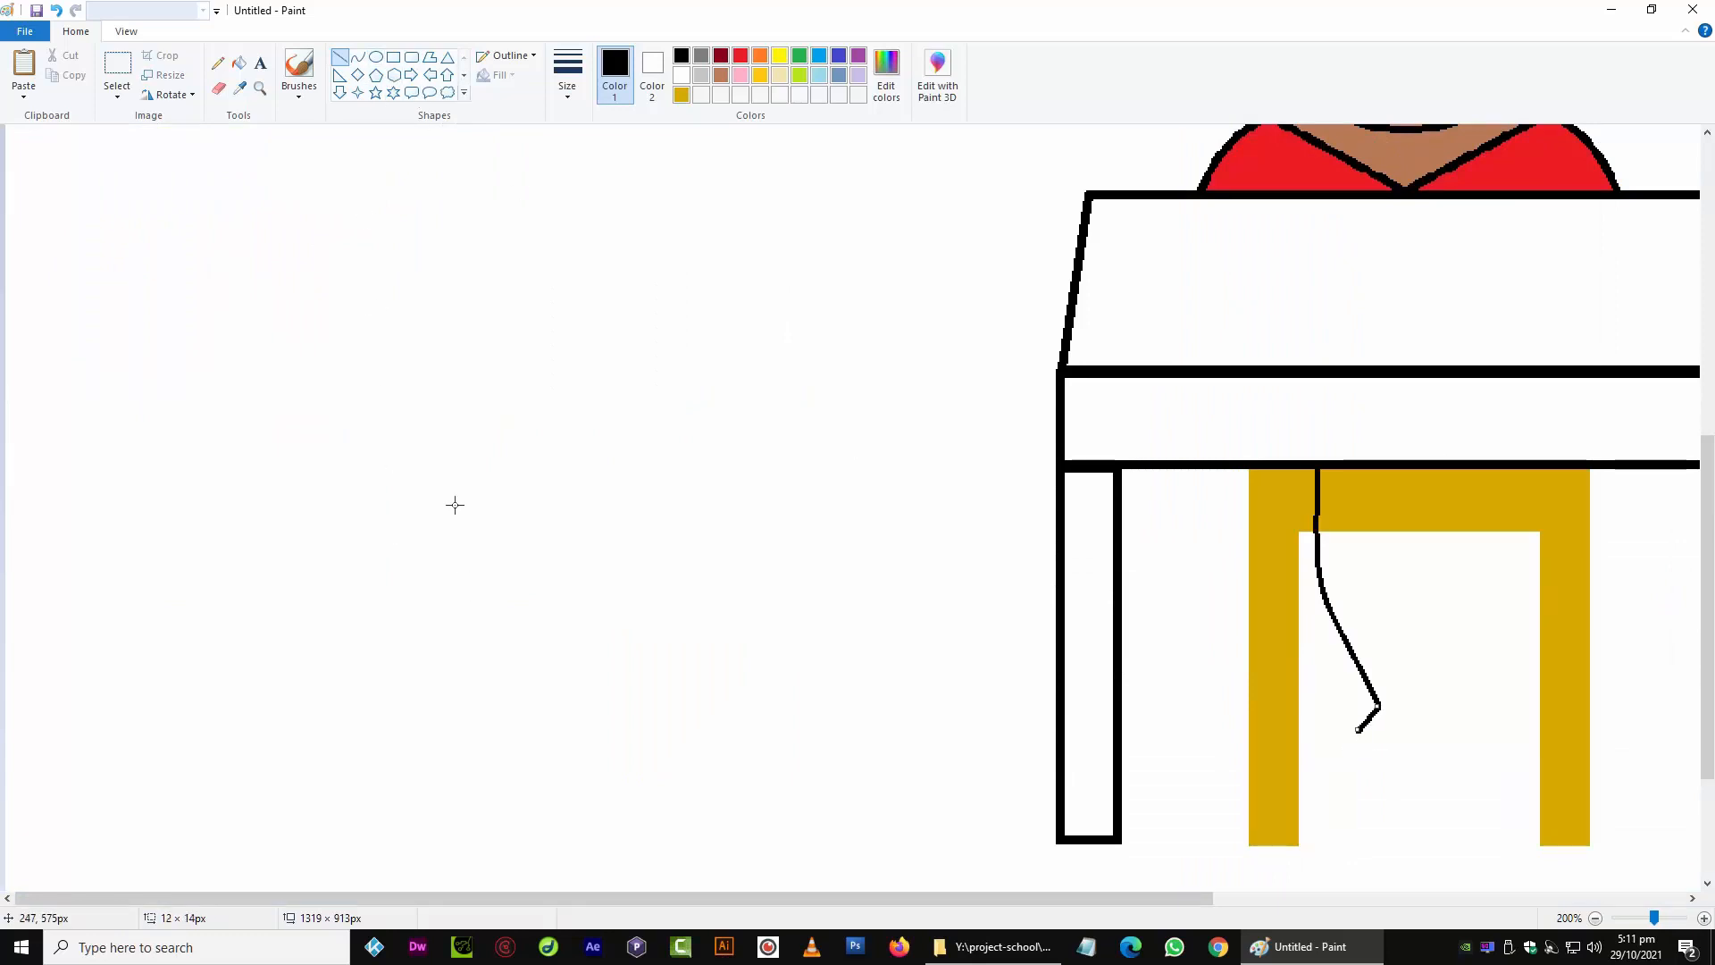
Draw a black curve about 13 × 29 px continuing down from the diagonal line as the upper edge of the left-hand shoe
scroll(452, 501, "up", 3)
scroll(455, 505, "down", 3)
left_click(357, 58)
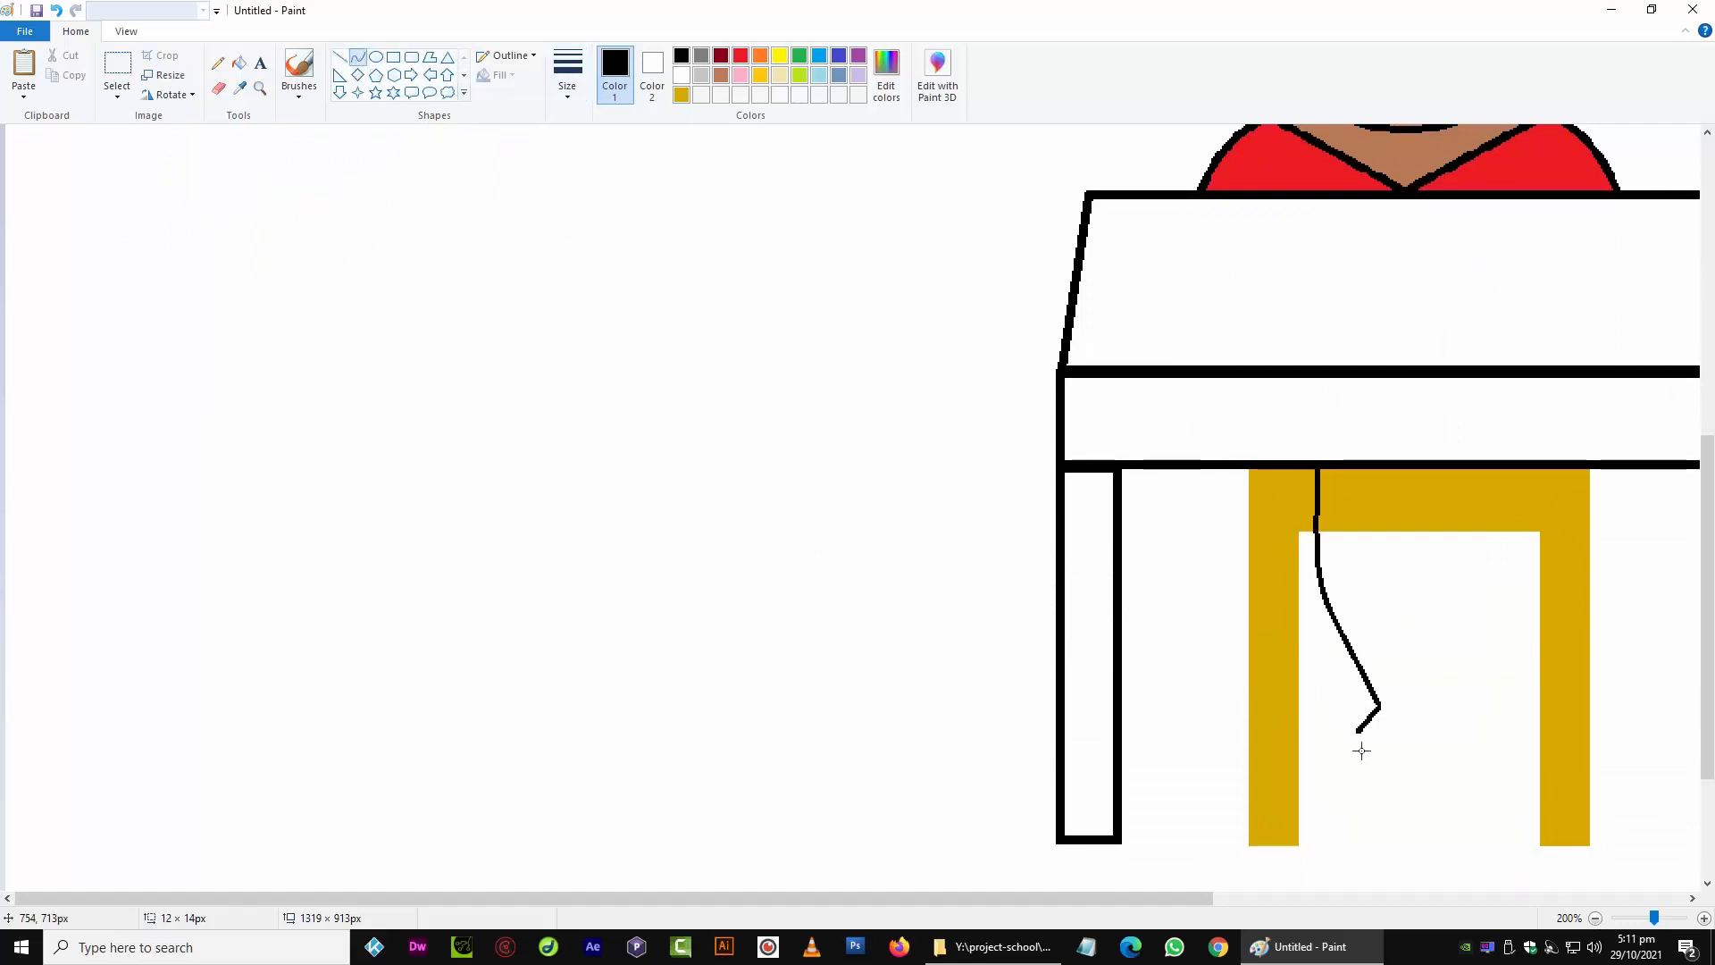
mouse_move(1359, 731)
left_mouse_down()
mouse_move(1340, 784)
mouse_move(1346, 762)
left_mouse_up()
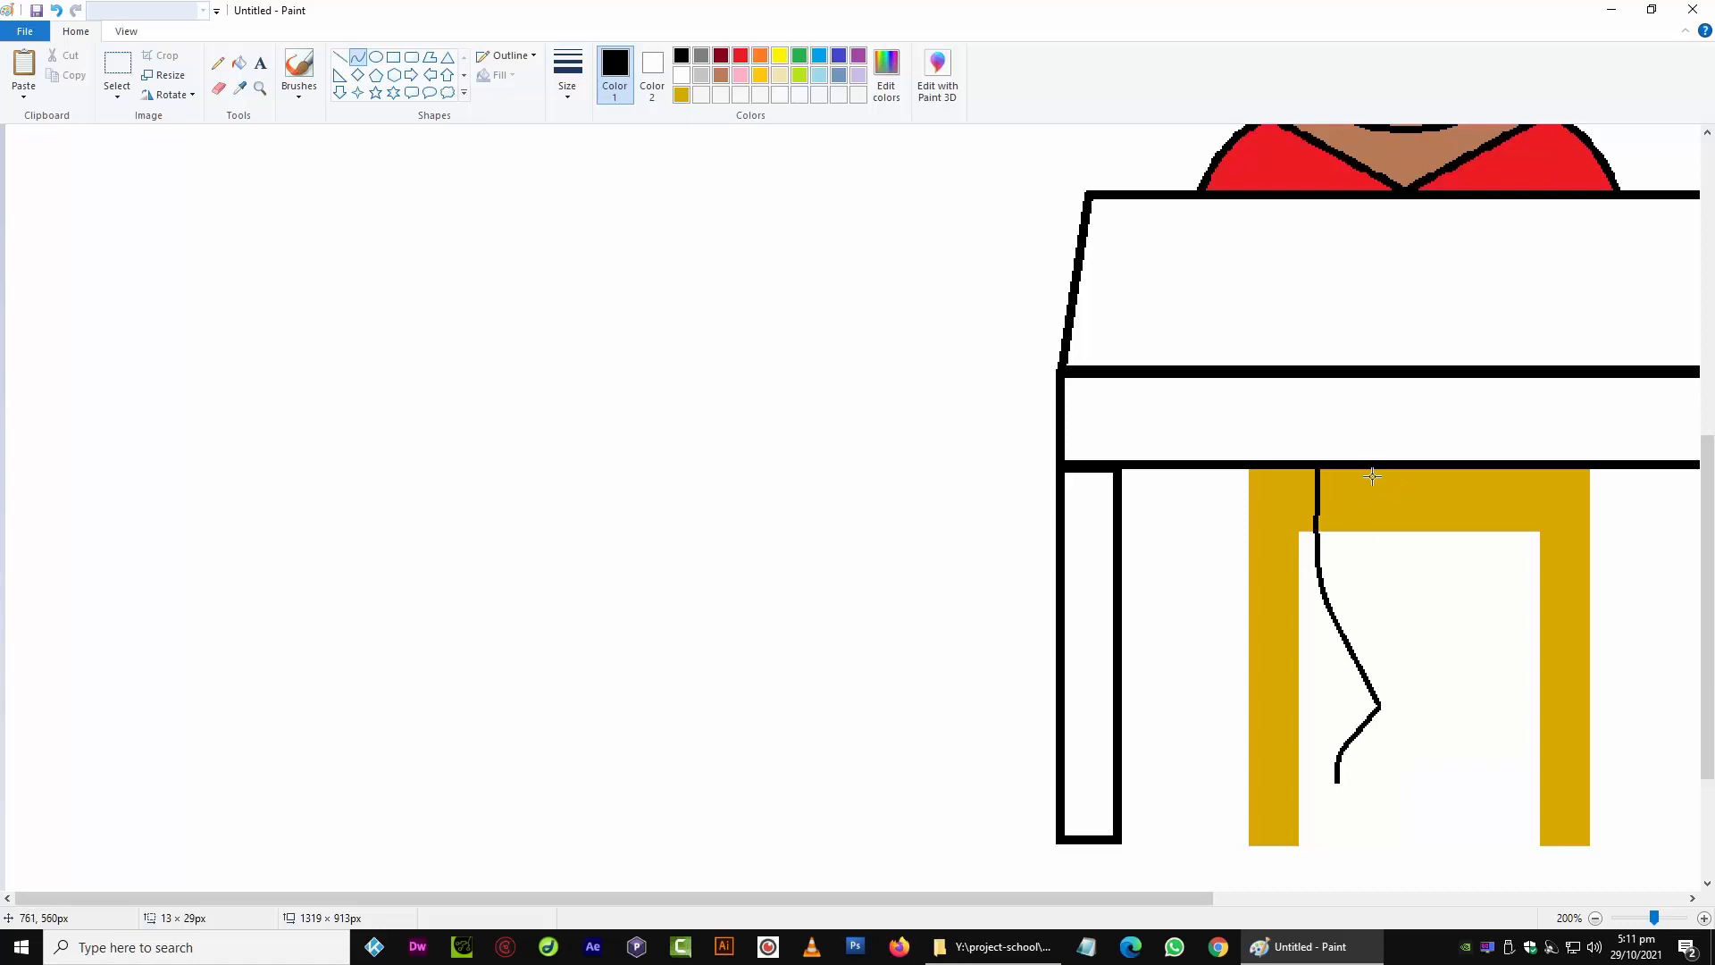
left_click_drag(1356, 758, 1342, 766)
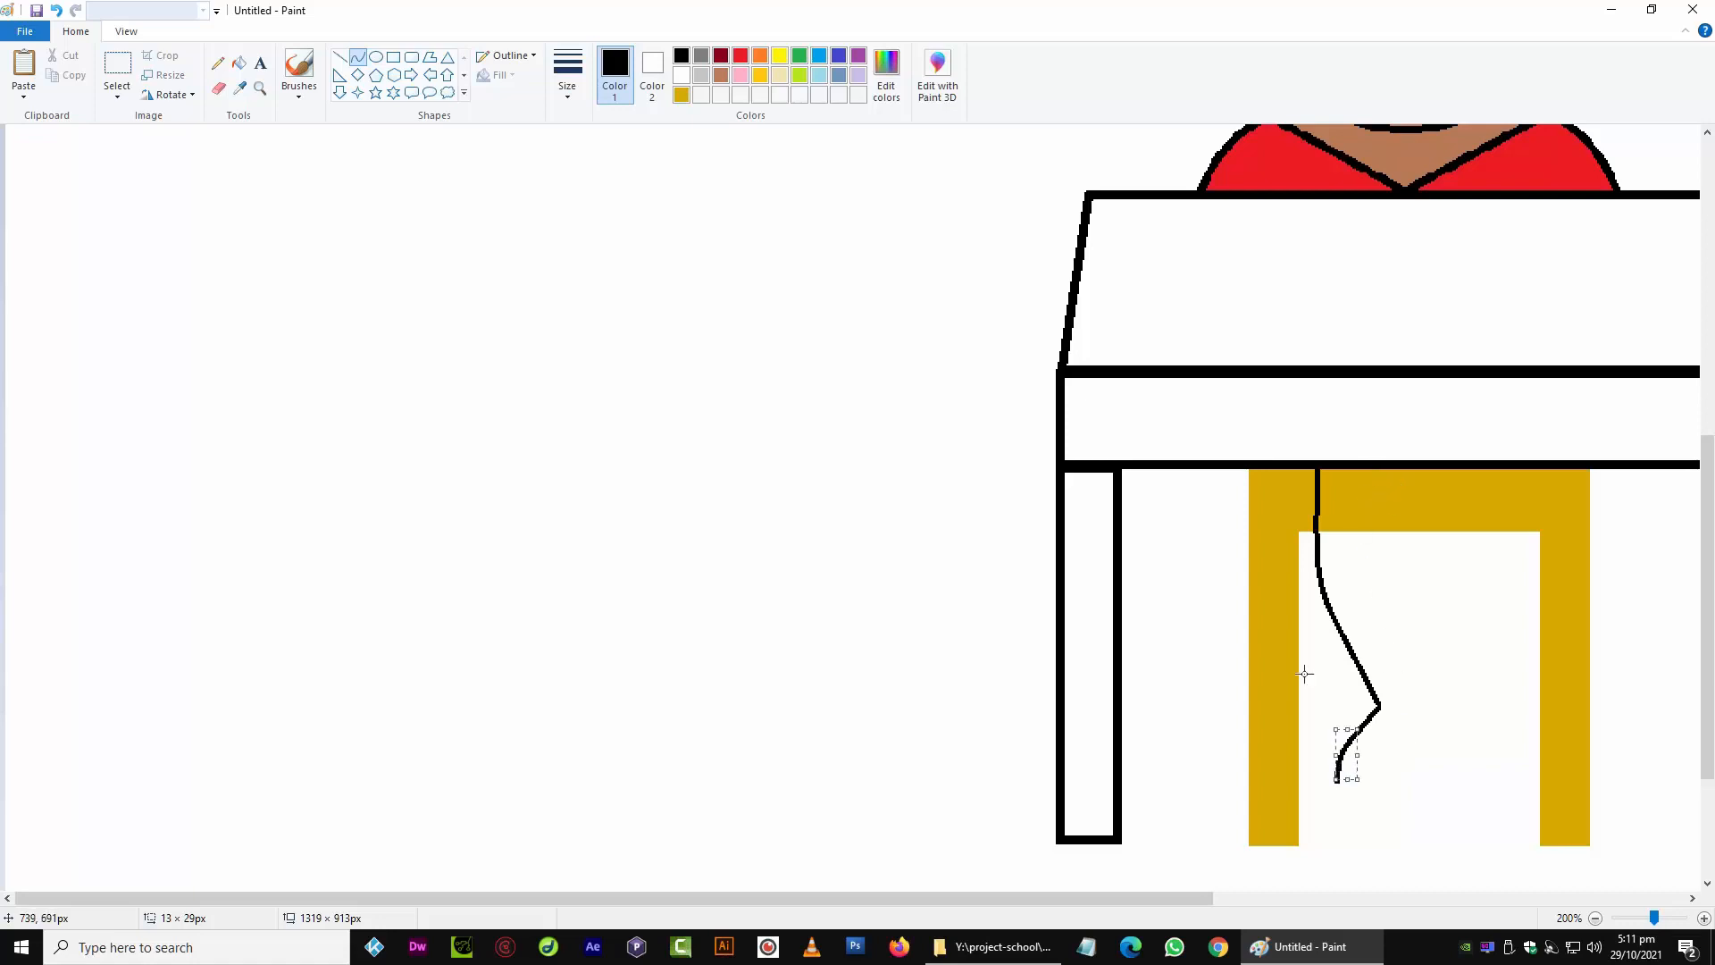
Draw a bent black curve about 32 × 132 px from the desk's lower edge as the inner side of the left-hand trouser leg
left_click(358, 60)
left_click_drag(1374, 475, 1410, 710)
left_click_drag(1380, 578, 1365, 541)
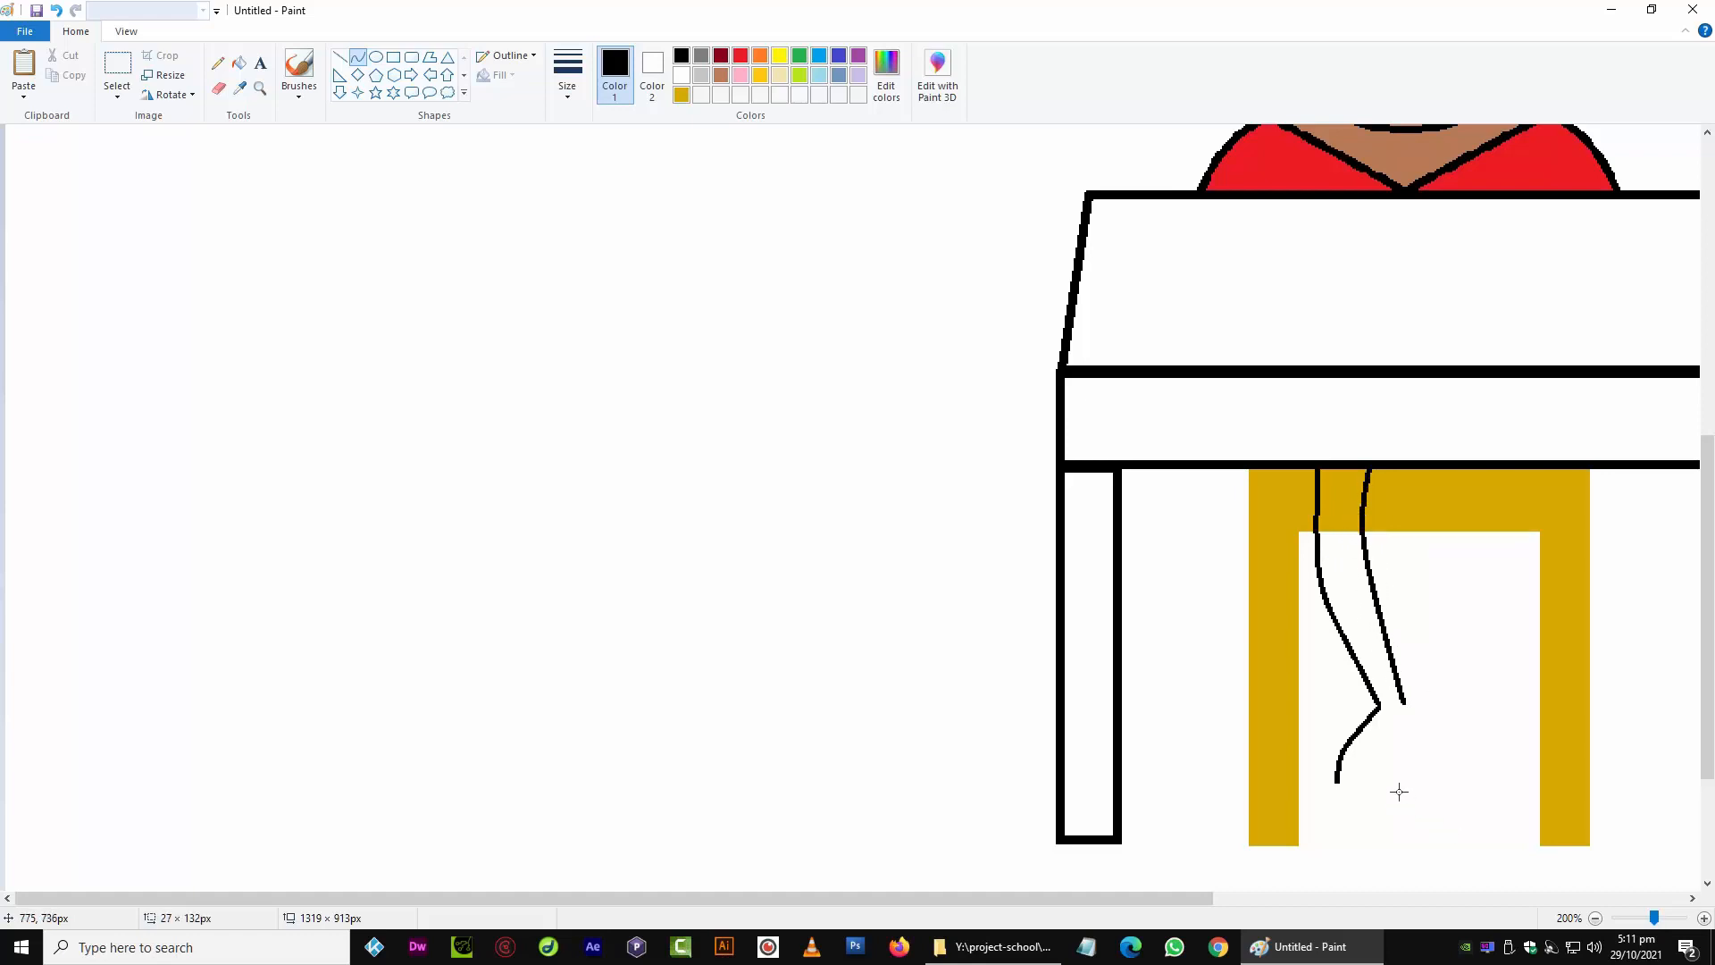
left_click_drag(1389, 651, 1358, 554)
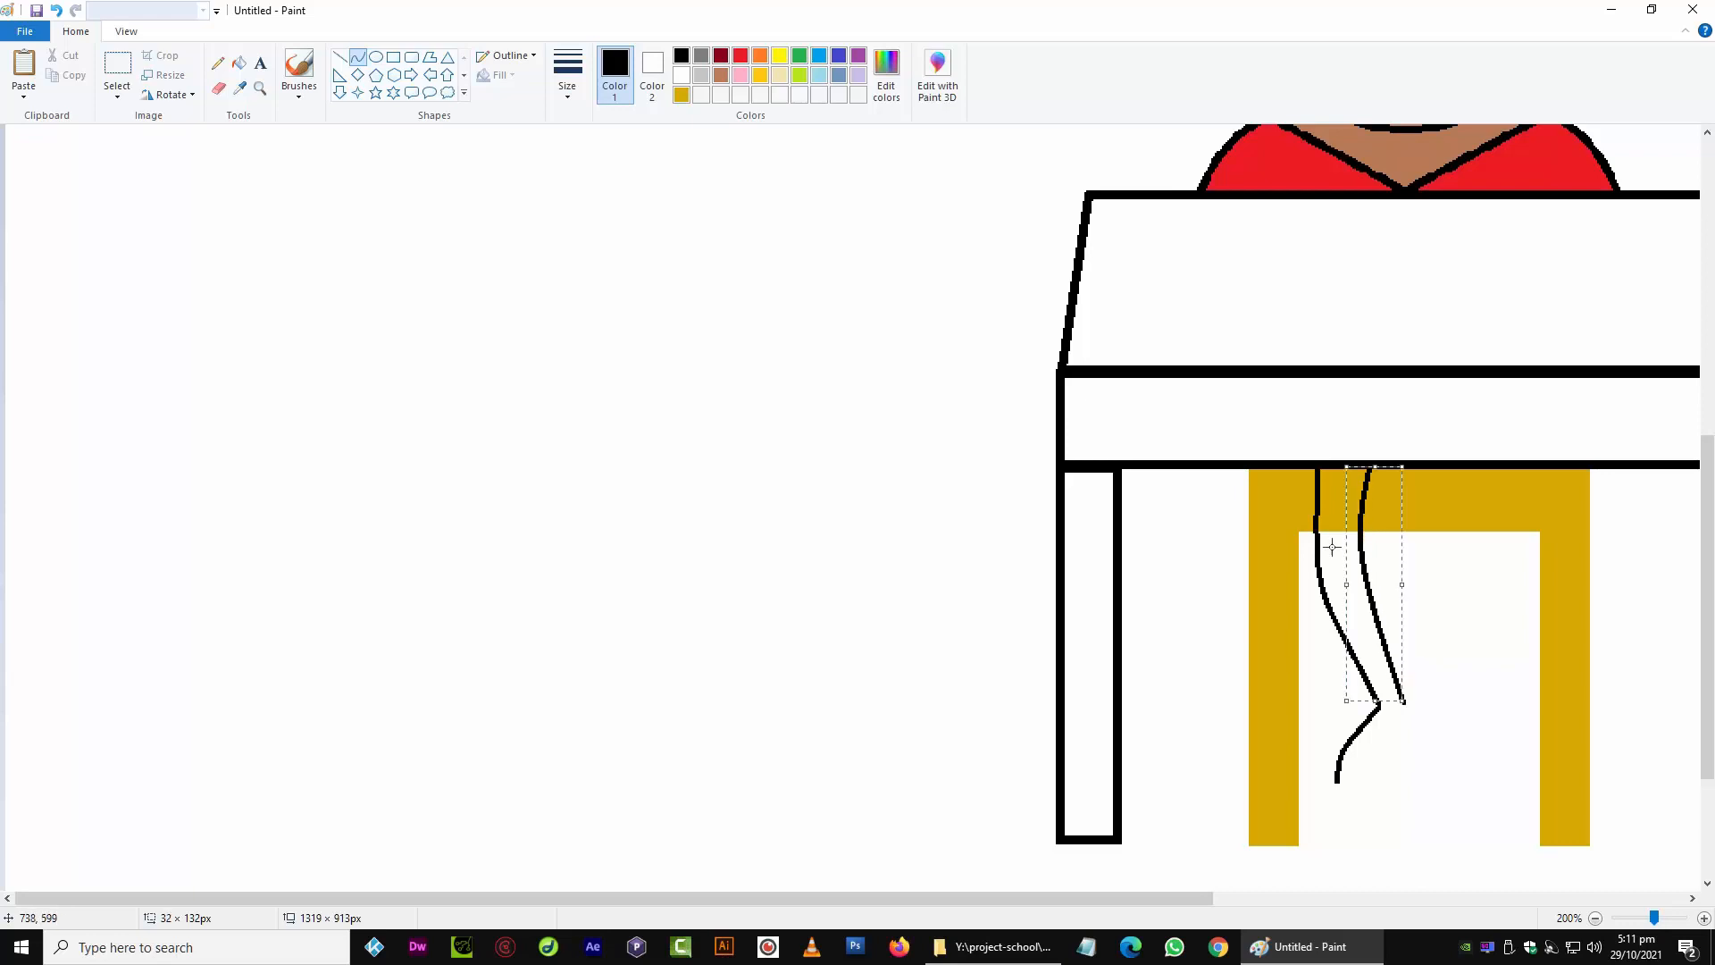
Close the left-hand shoe with a curved heel and sole line about 50 × 47 px, nudged to meet the leg outline
left_click(1410, 733)
mouse_move(1406, 706)
left_mouse_down()
mouse_move(1385, 754)
mouse_move(1338, 784)
mouse_move(1401, 773)
mouse_move(1428, 727)
mouse_move(1397, 751)
mouse_move(1436, 747)
left_mouse_up()
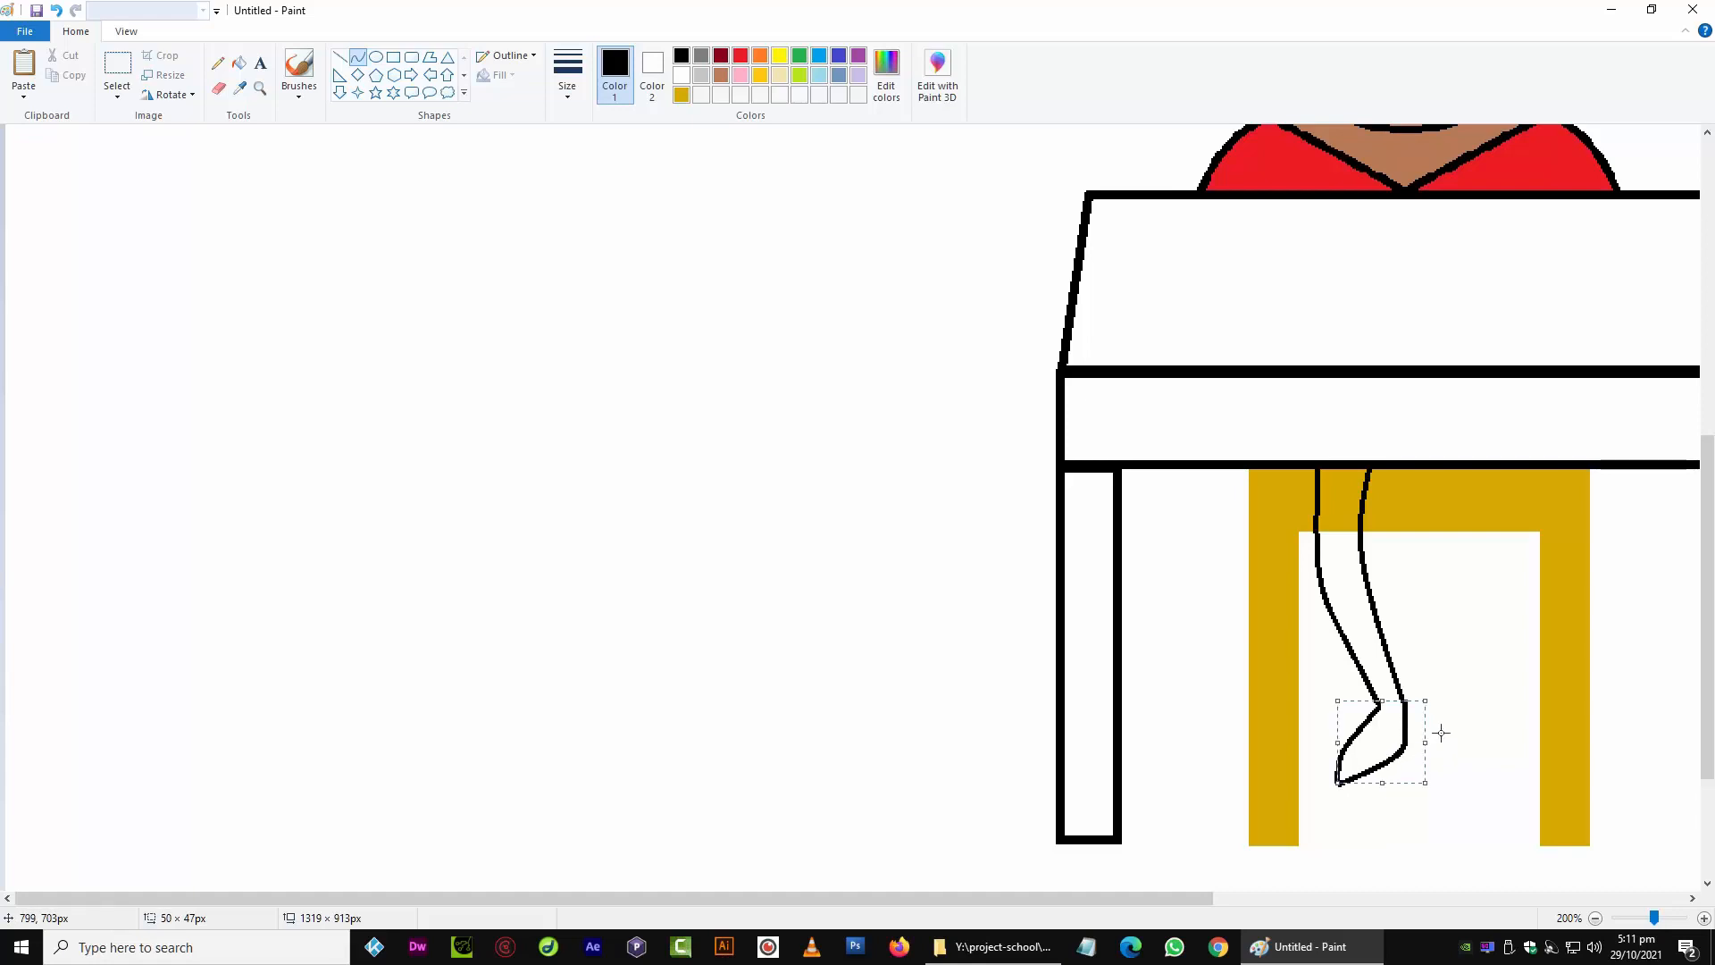
key("Up")
key("Left")
left_click(1447, 694)
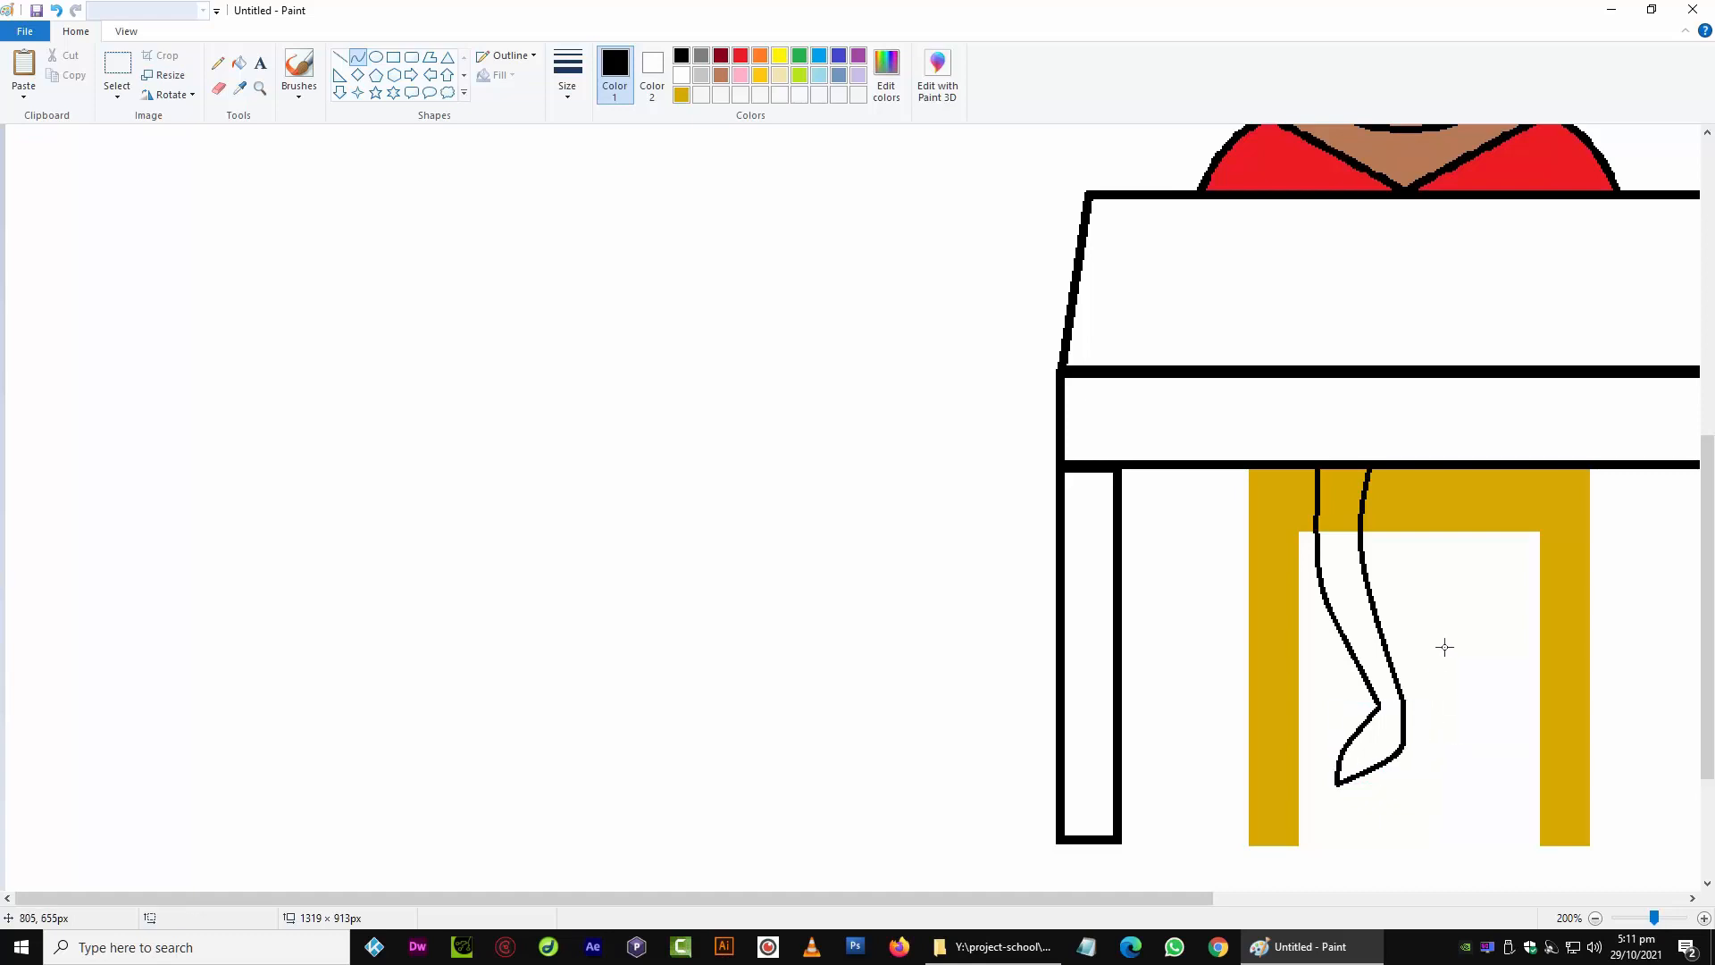
Draw straight black lines across the left-hand leg, a short one above the ankle and one about 24 × 10 px at the knee
left_click(340, 57)
left_click_drag(1380, 699, 1400, 687)
left_click(1301, 571)
left_click_drag(1319, 569, 1361, 555)
left_click(1385, 601)
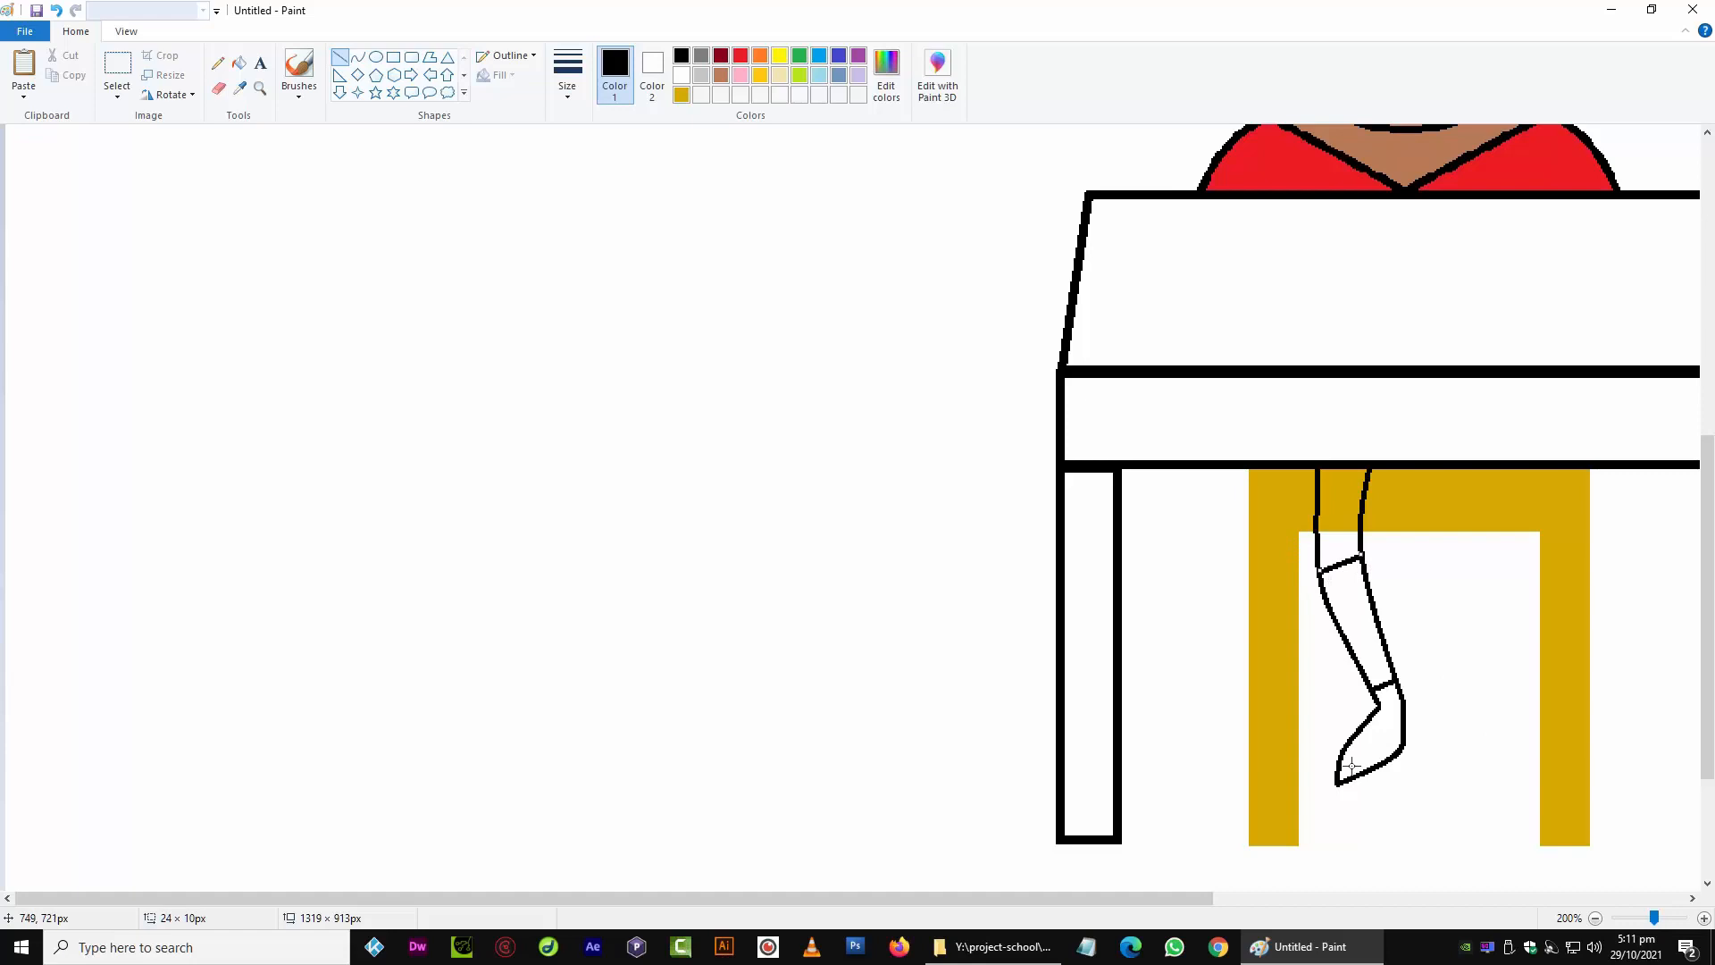
Draw a black line about 17 × 8 px across the front of the shoe to mark off its toe cap
left_click_drag(1351, 766, 1384, 780)
left_click(1214, 670)
scroll(534, 386, "up", 4)
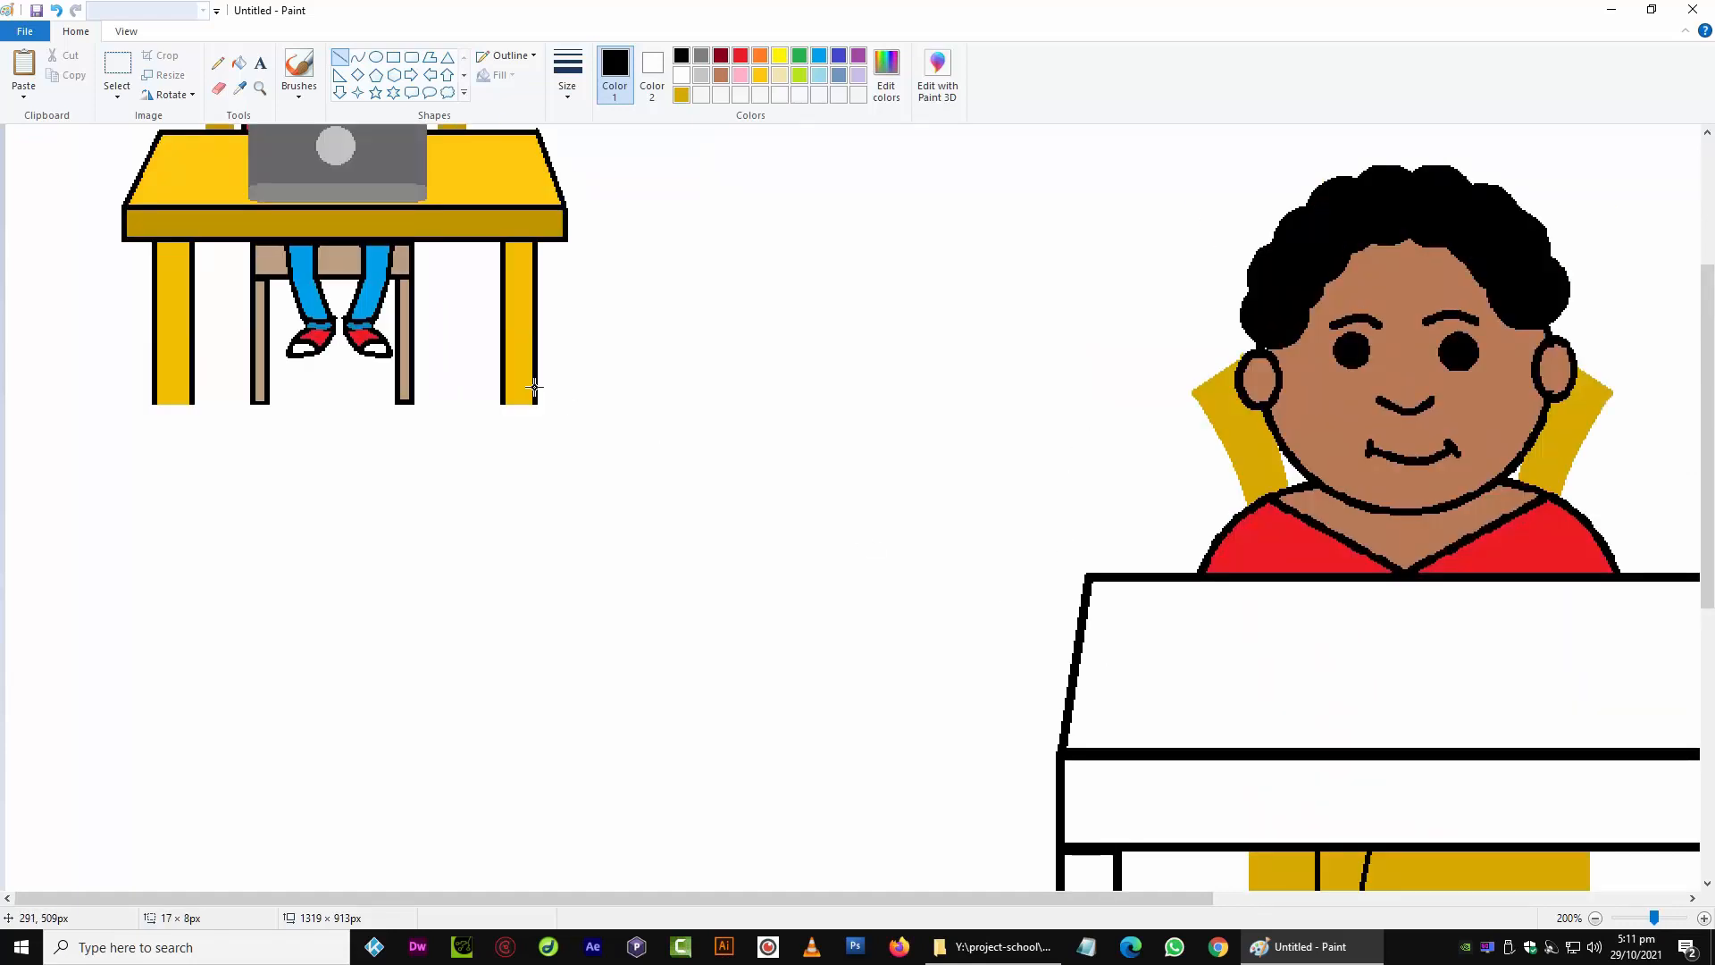
scroll(563, 398, "down", 2)
scroll(1359, 739, "down", 2)
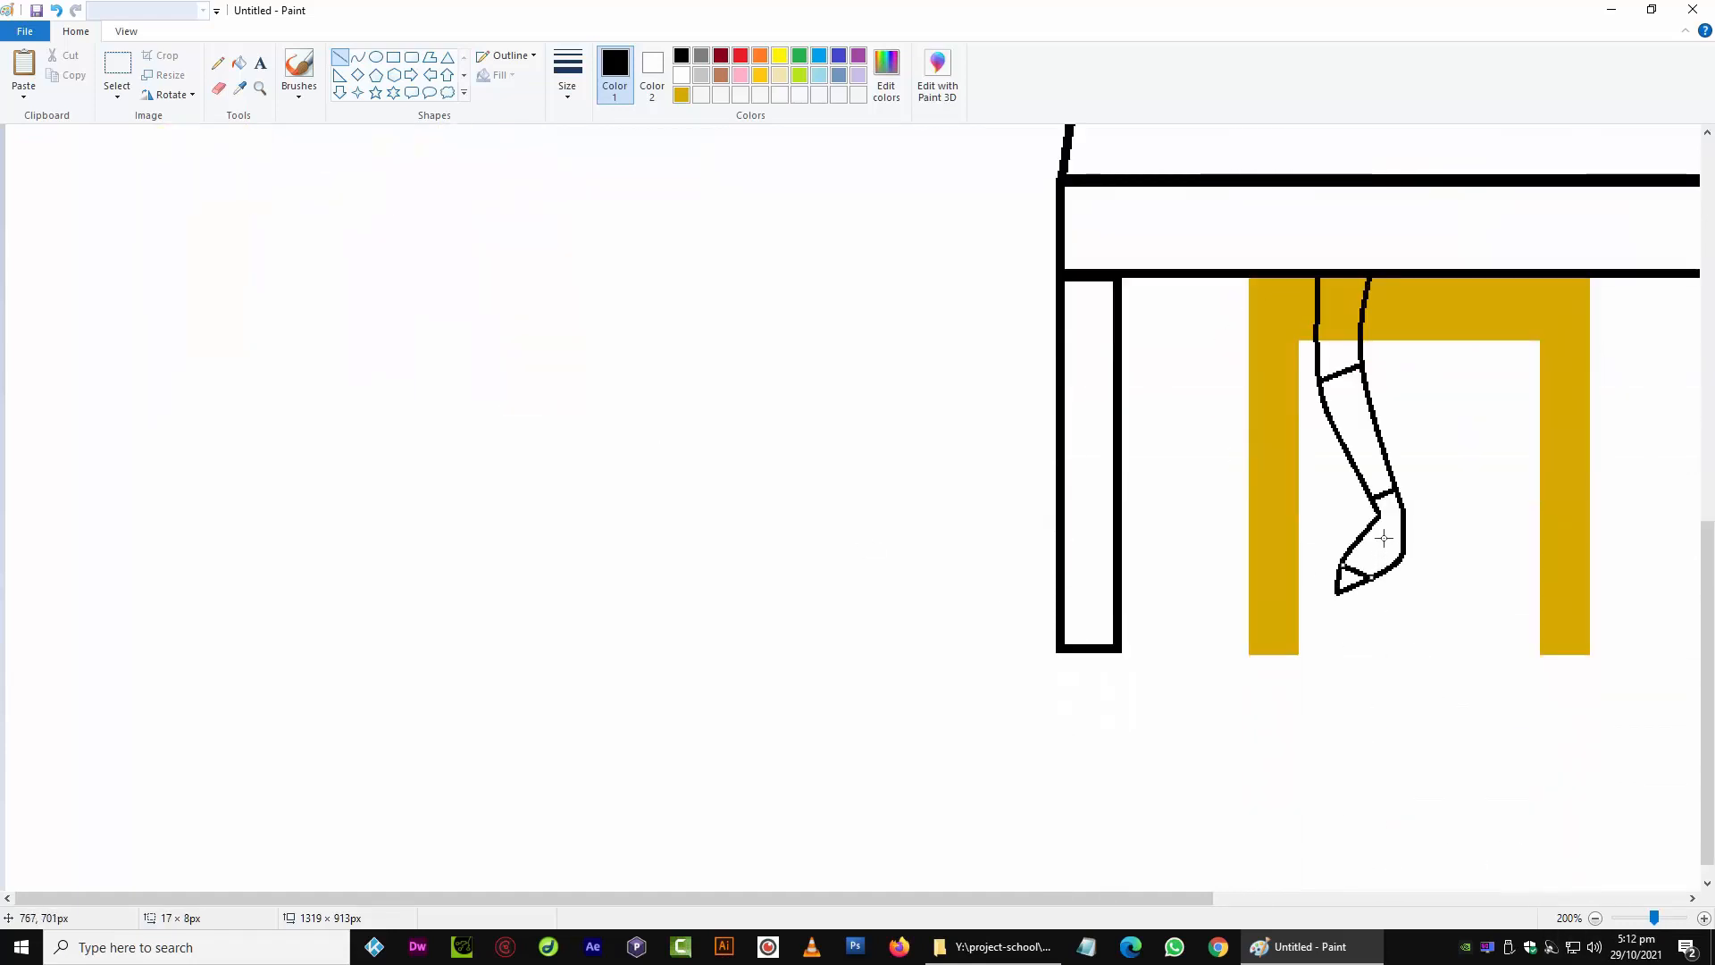
Separate the shoe from the trouser cuff with a black line about 14 × 5 px across the ankle
left_click_drag(1382, 518, 1405, 511)
left_click(1171, 390)
scroll(1121, 566, "up", 4)
scroll(1117, 566, "down", 2)
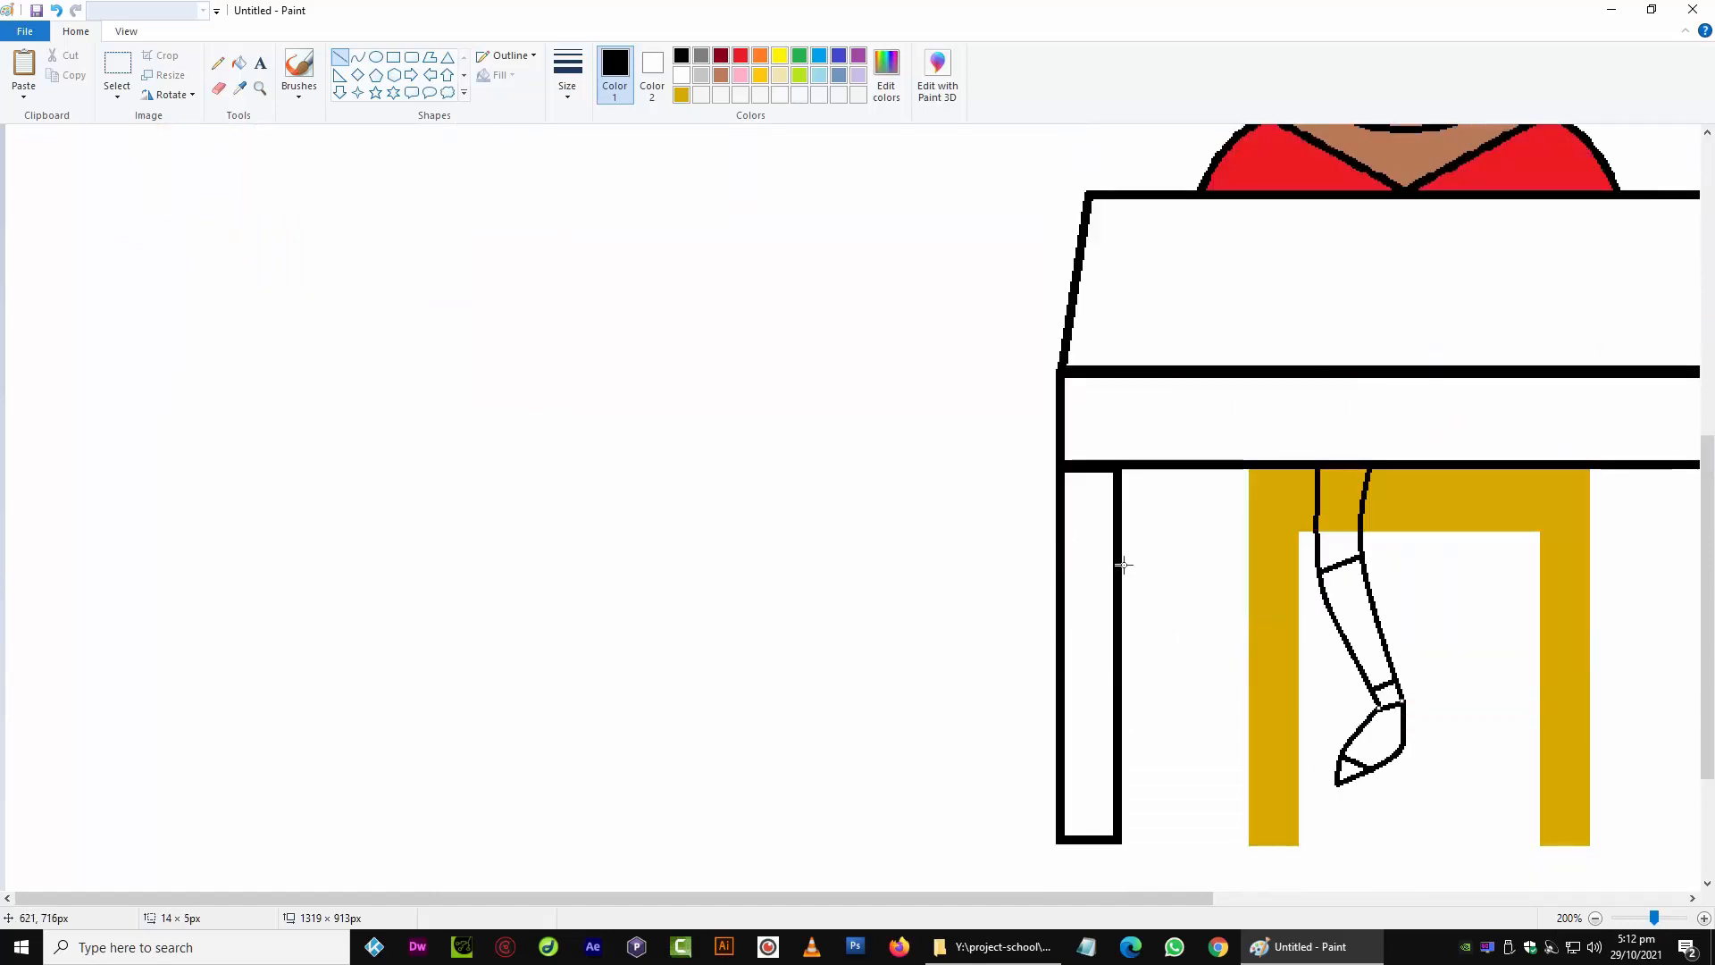
Try to add the second leg by placing a horizontally flipped copy of the finished leg under the desk
left_click(131, 82)
left_click_drag(1461, 817, 1311, 469)
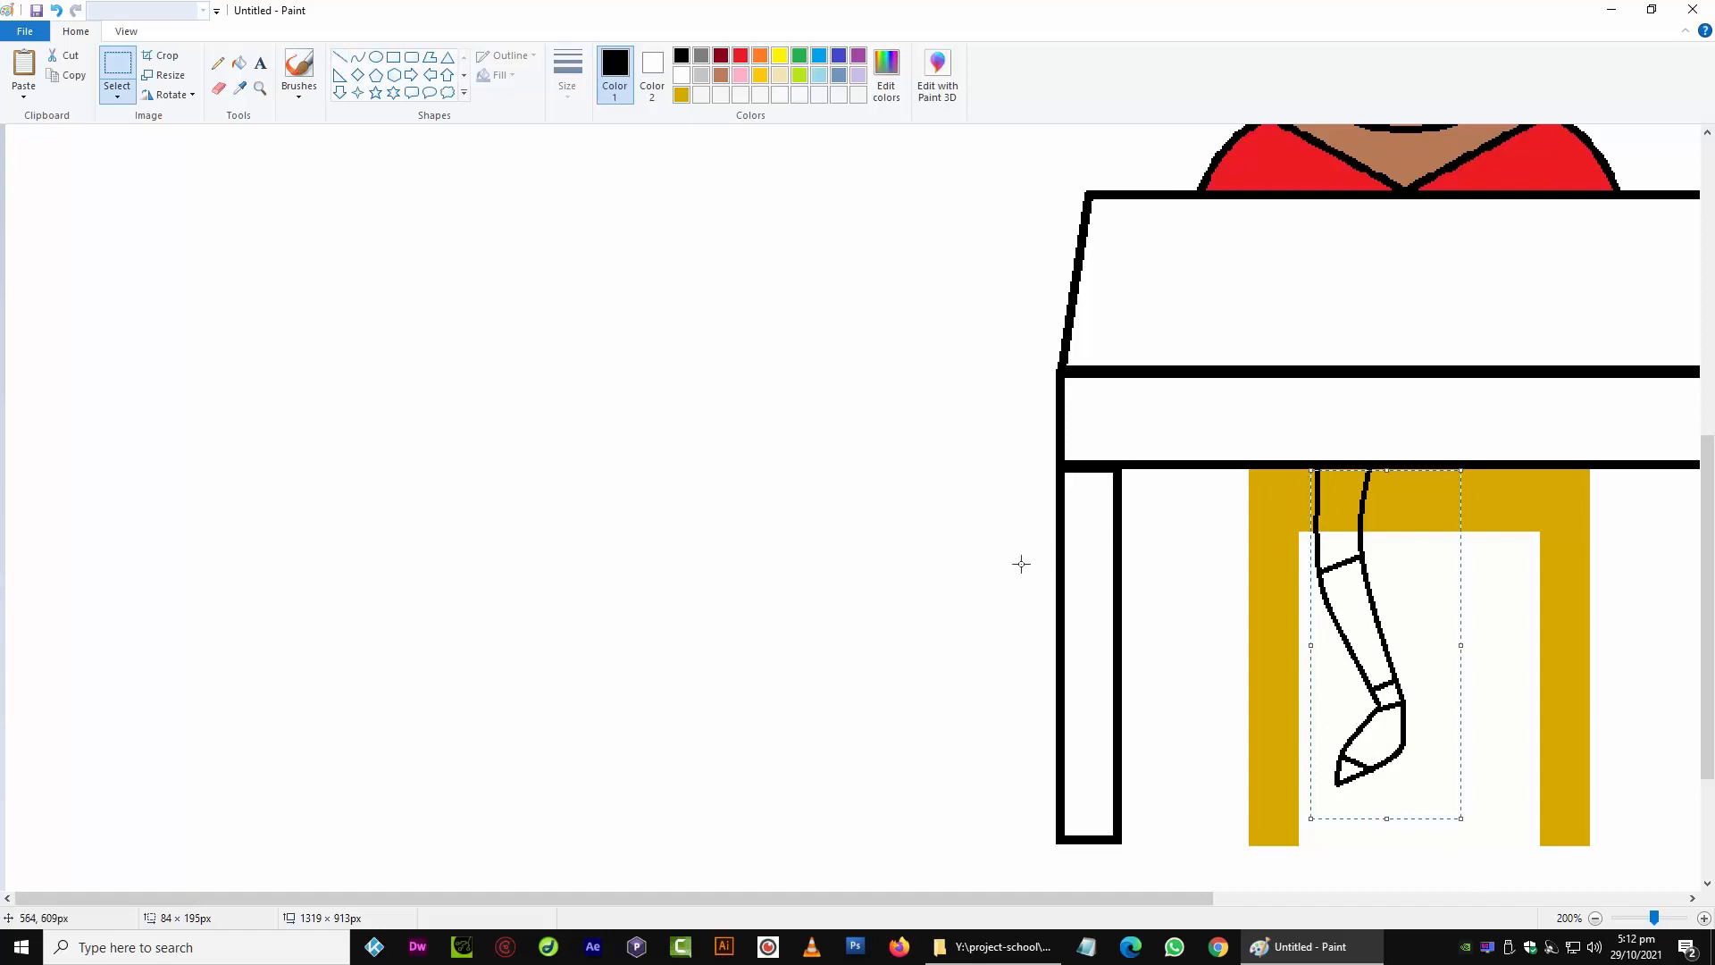
key("ctrl+c")
key("ctrl+v")
left_click_drag(84, 298, 733, 599)
left_click(169, 97)
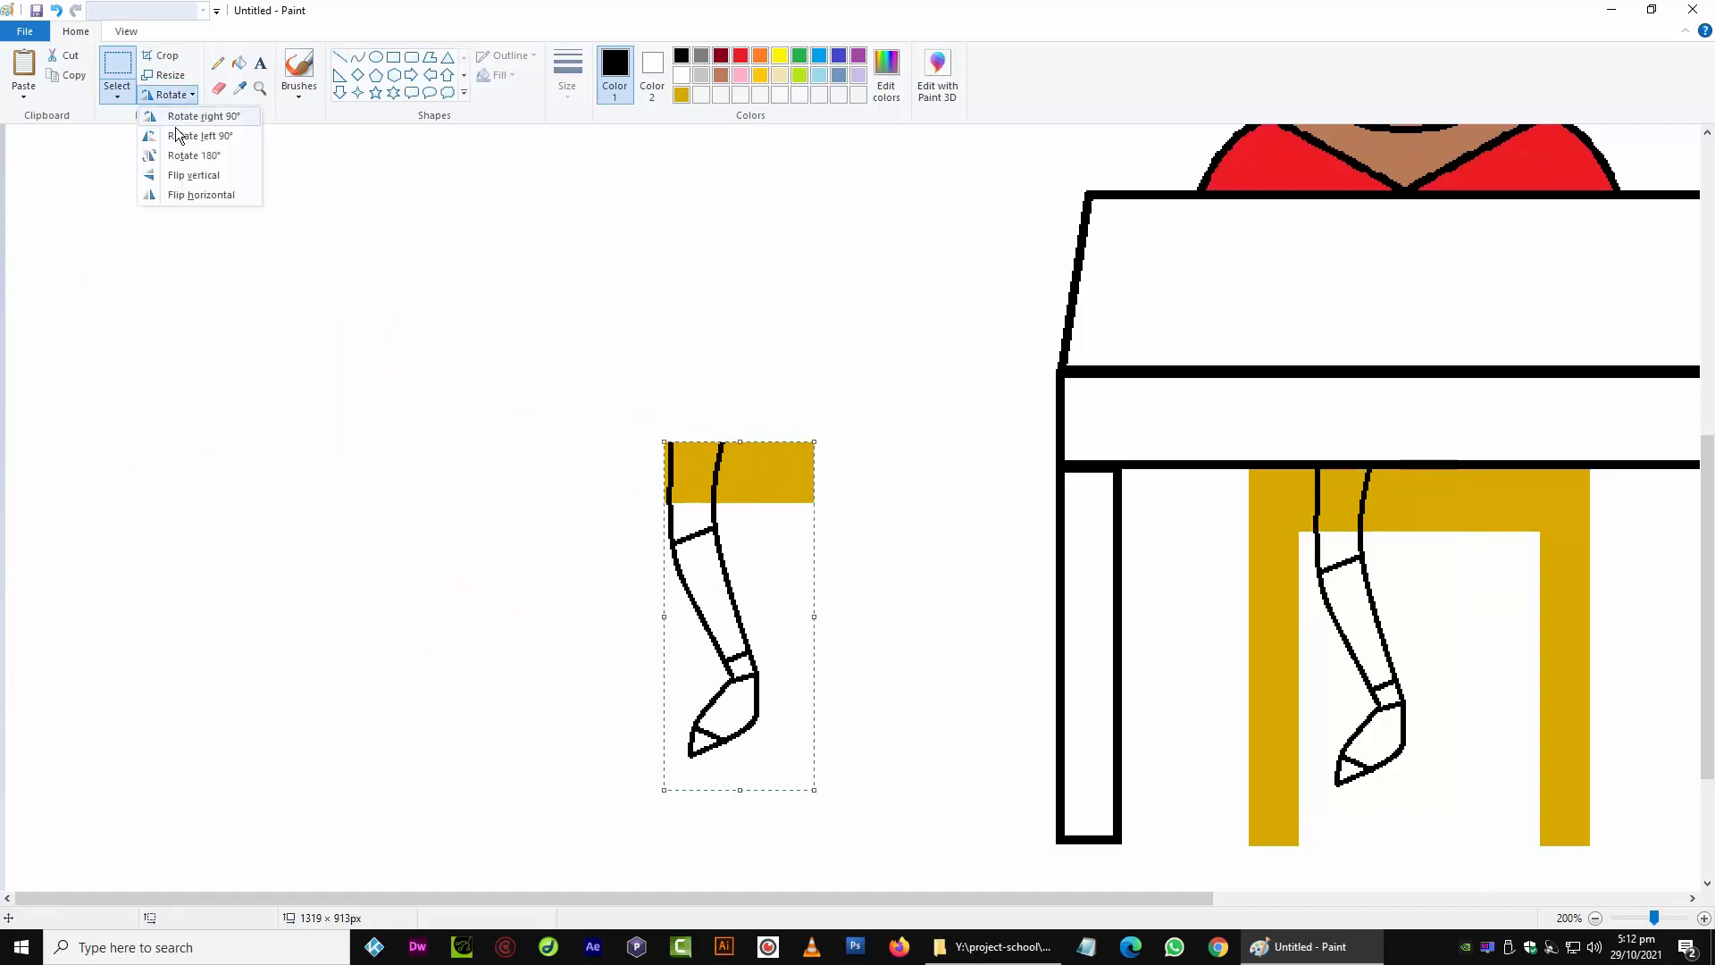
left_click(198, 195)
left_click_drag(786, 544, 1515, 573)
key("Left")
key("Left")
key("Left")
key("Left")
key("Left")
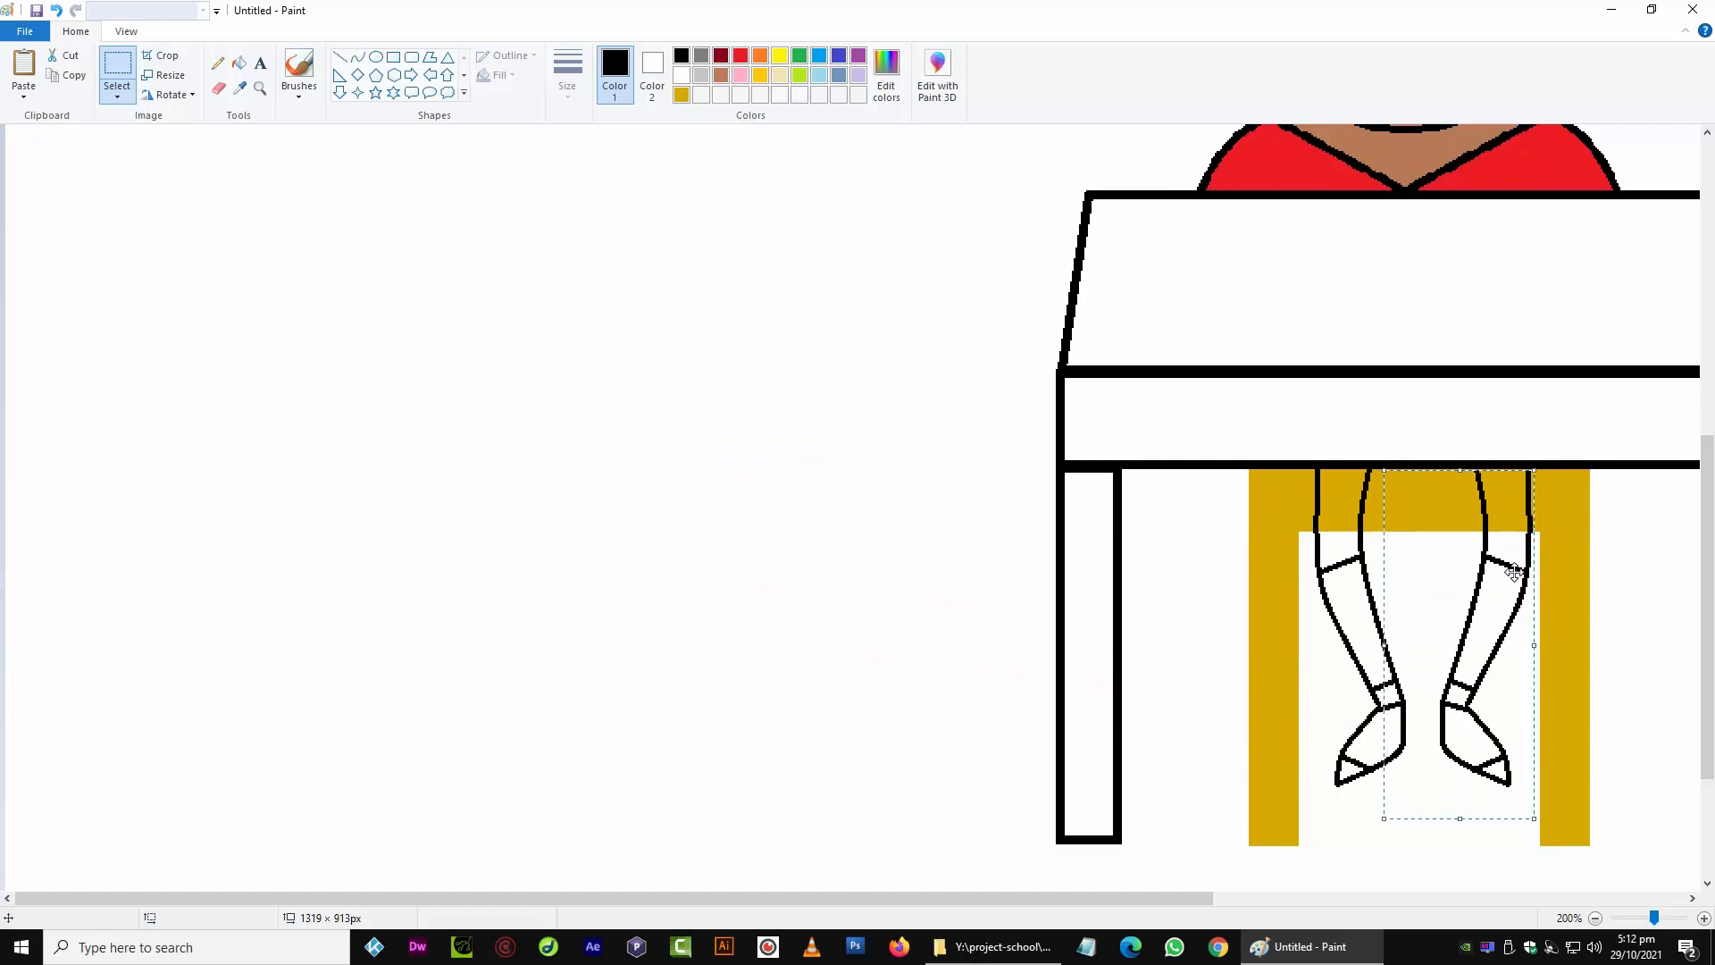
left_click(779, 521)
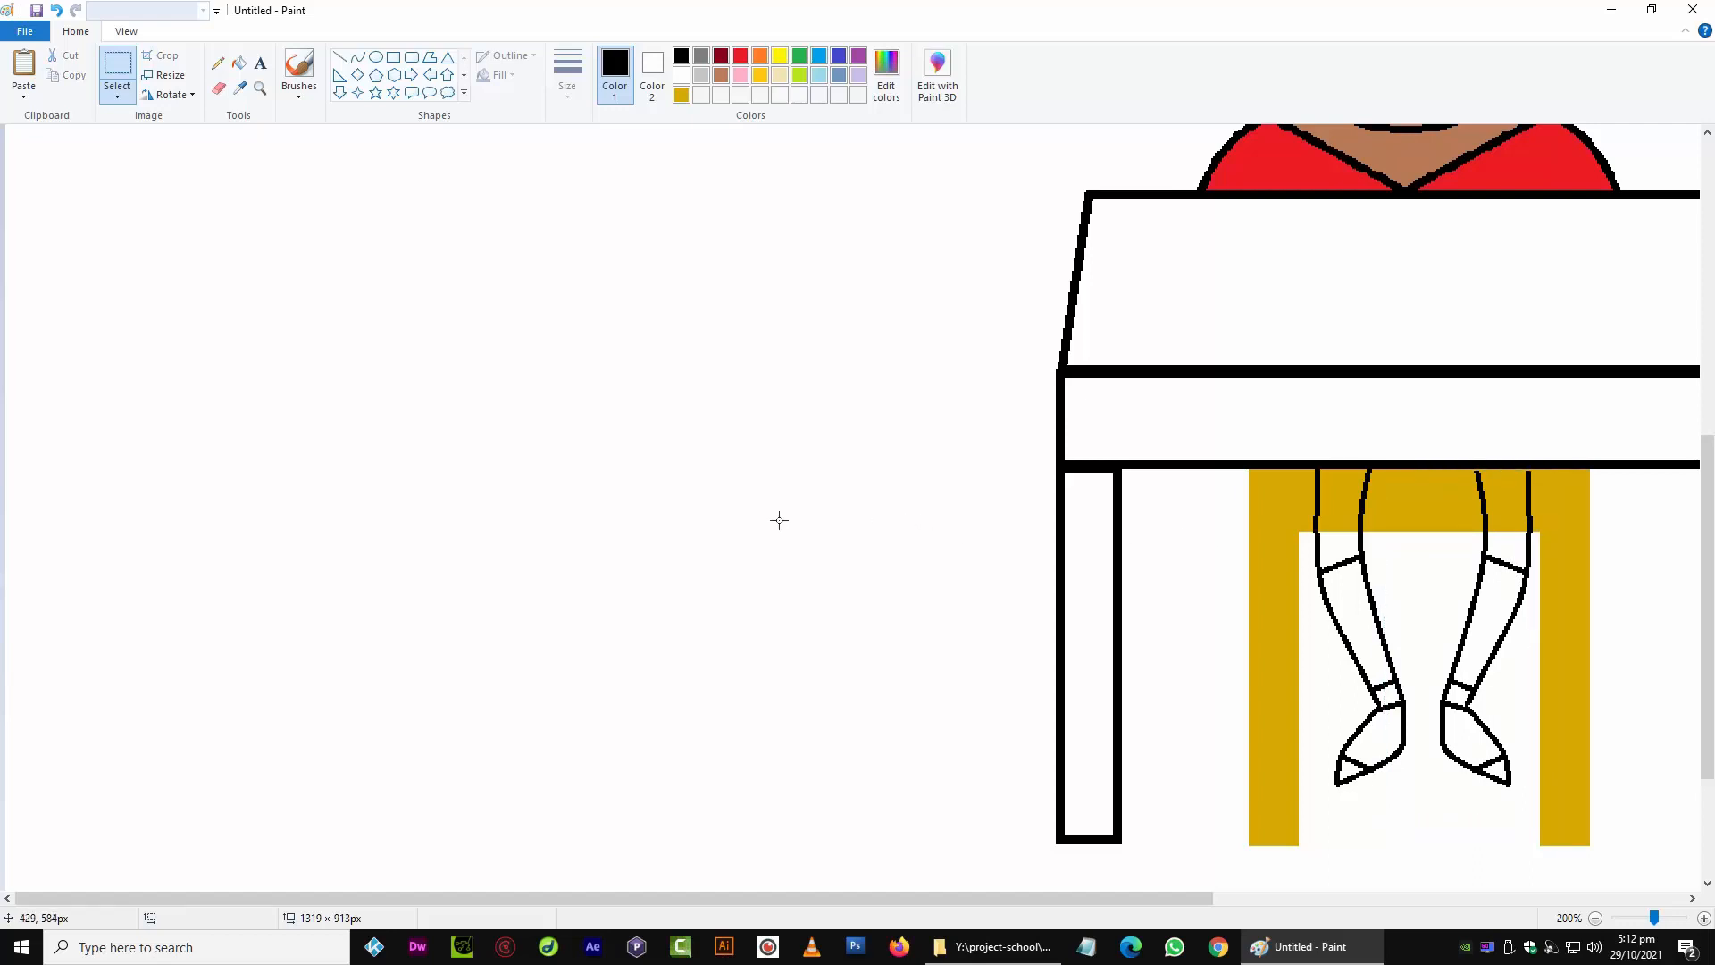
key("ctrl+z")
Paste a copy of the finished leg onto the blank canvas area and flip it horizontally
left_click_drag(1471, 805, 1308, 477)
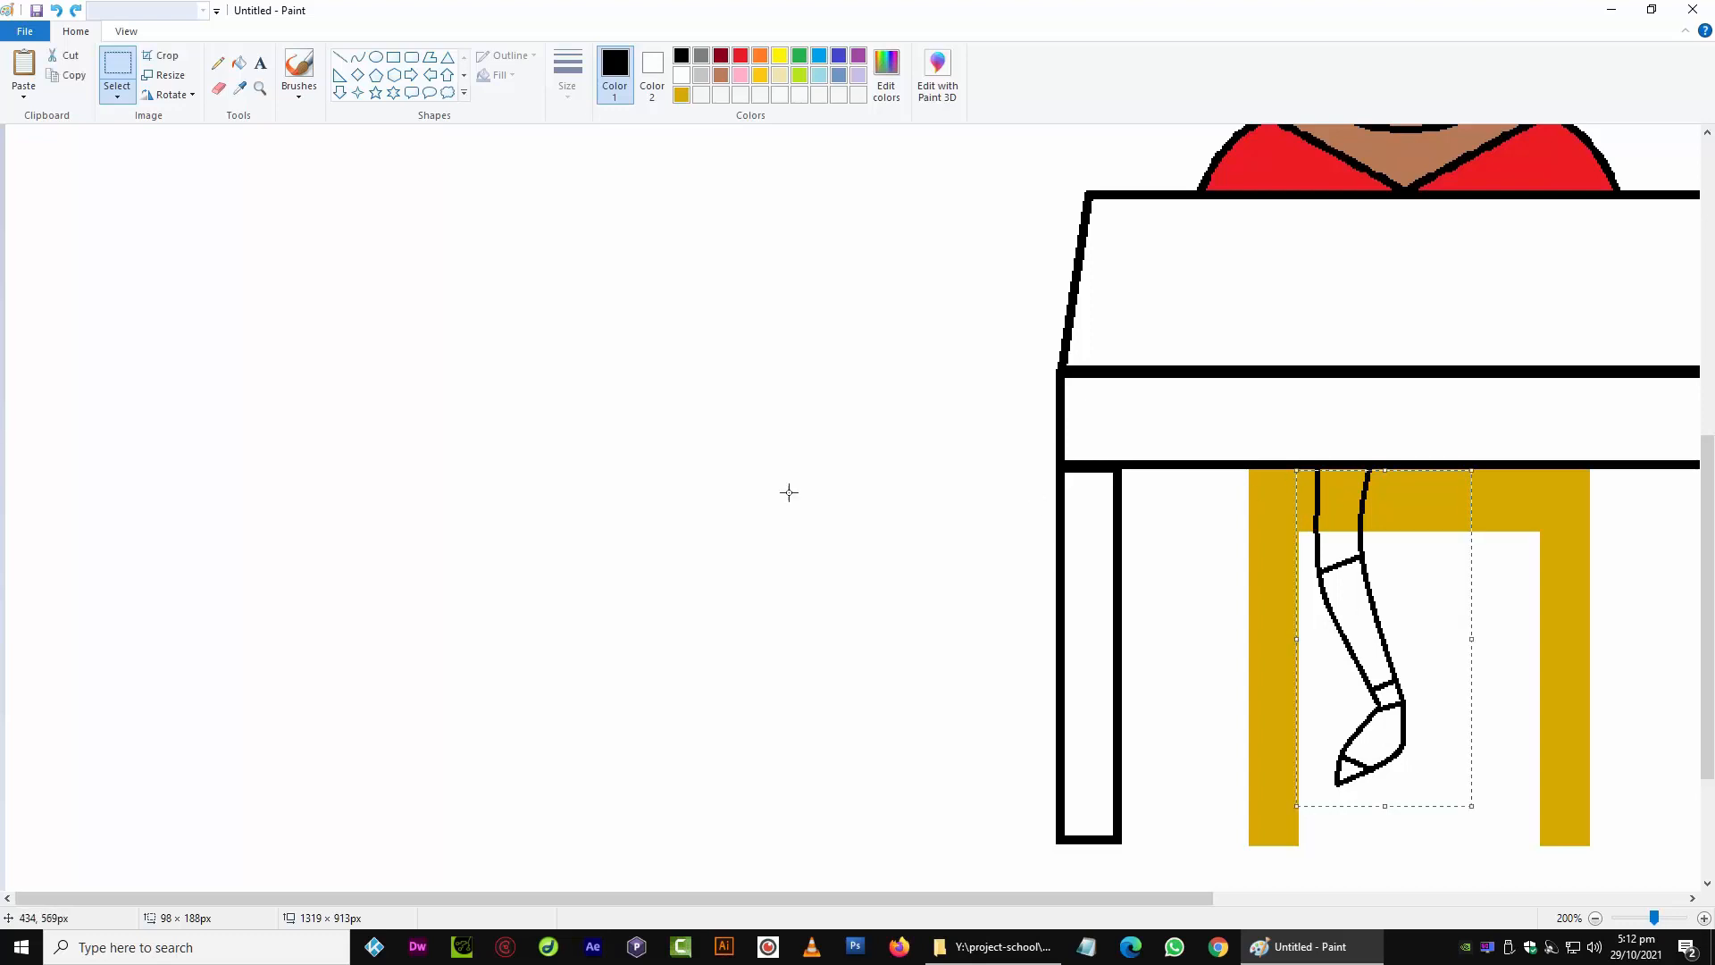
key("ctrl+c")
key("ctrl+v")
left_click_drag(158, 329, 641, 533)
left_click(168, 95)
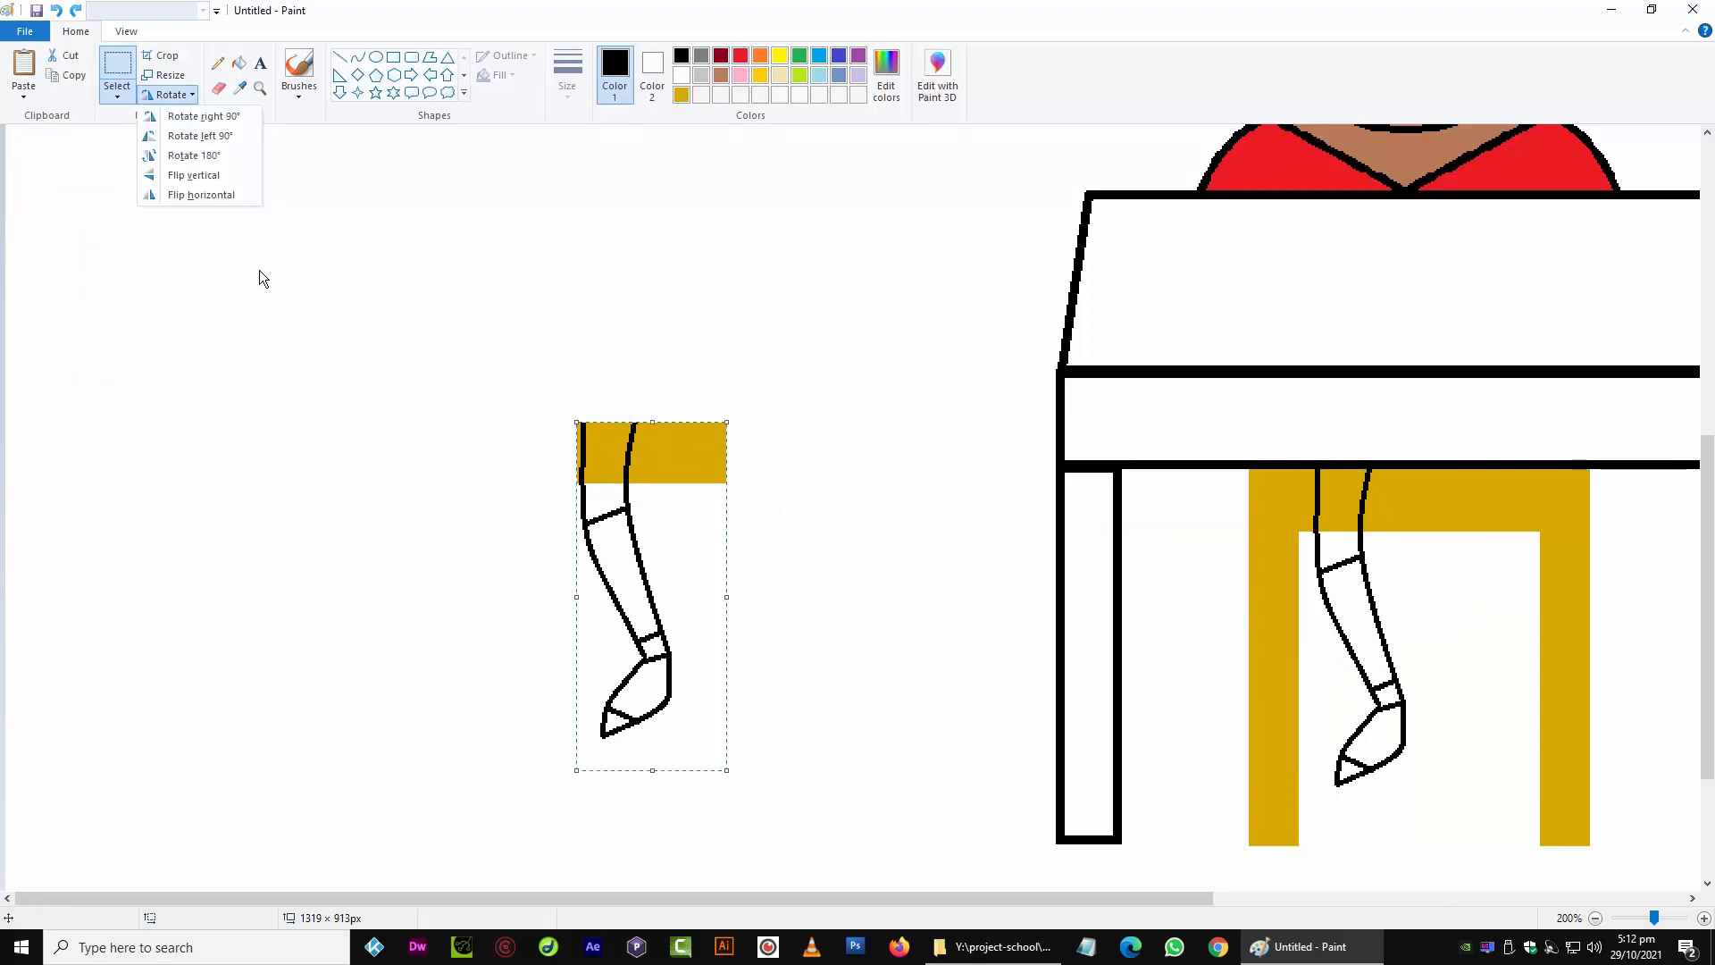
left_click(225, 200)
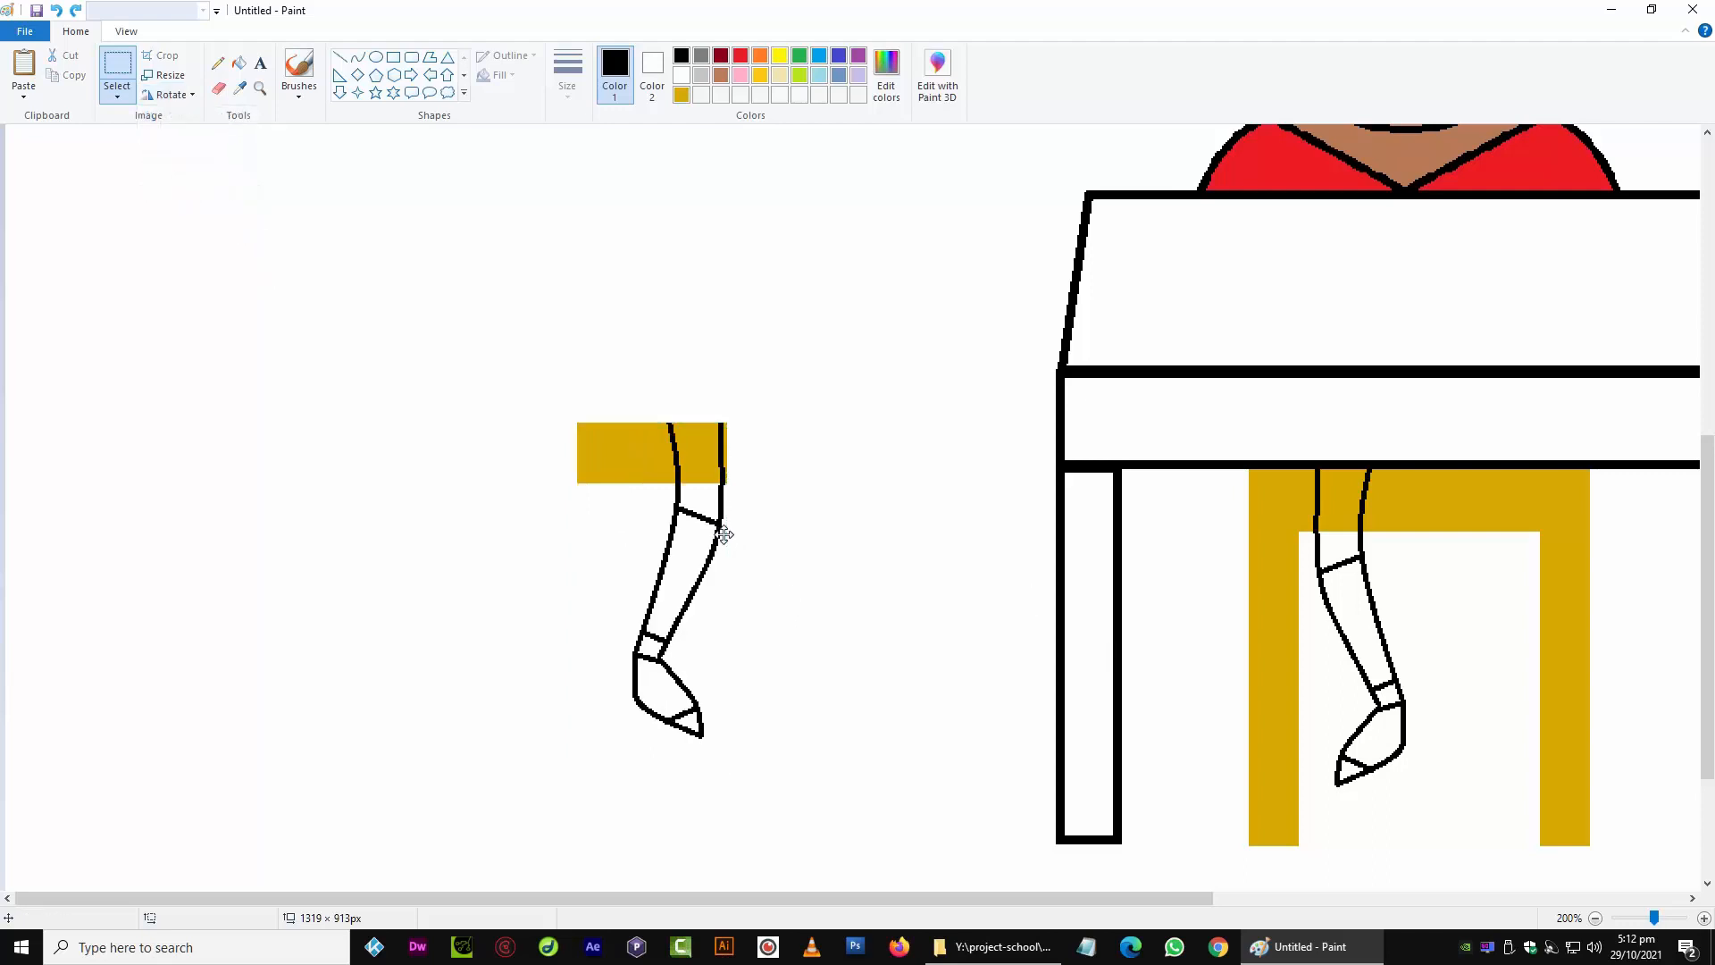
Position the flipped leg against the desk's lower edge opposite the first leg, nudging it slightly inward
left_click_drag(715, 533, 1534, 582)
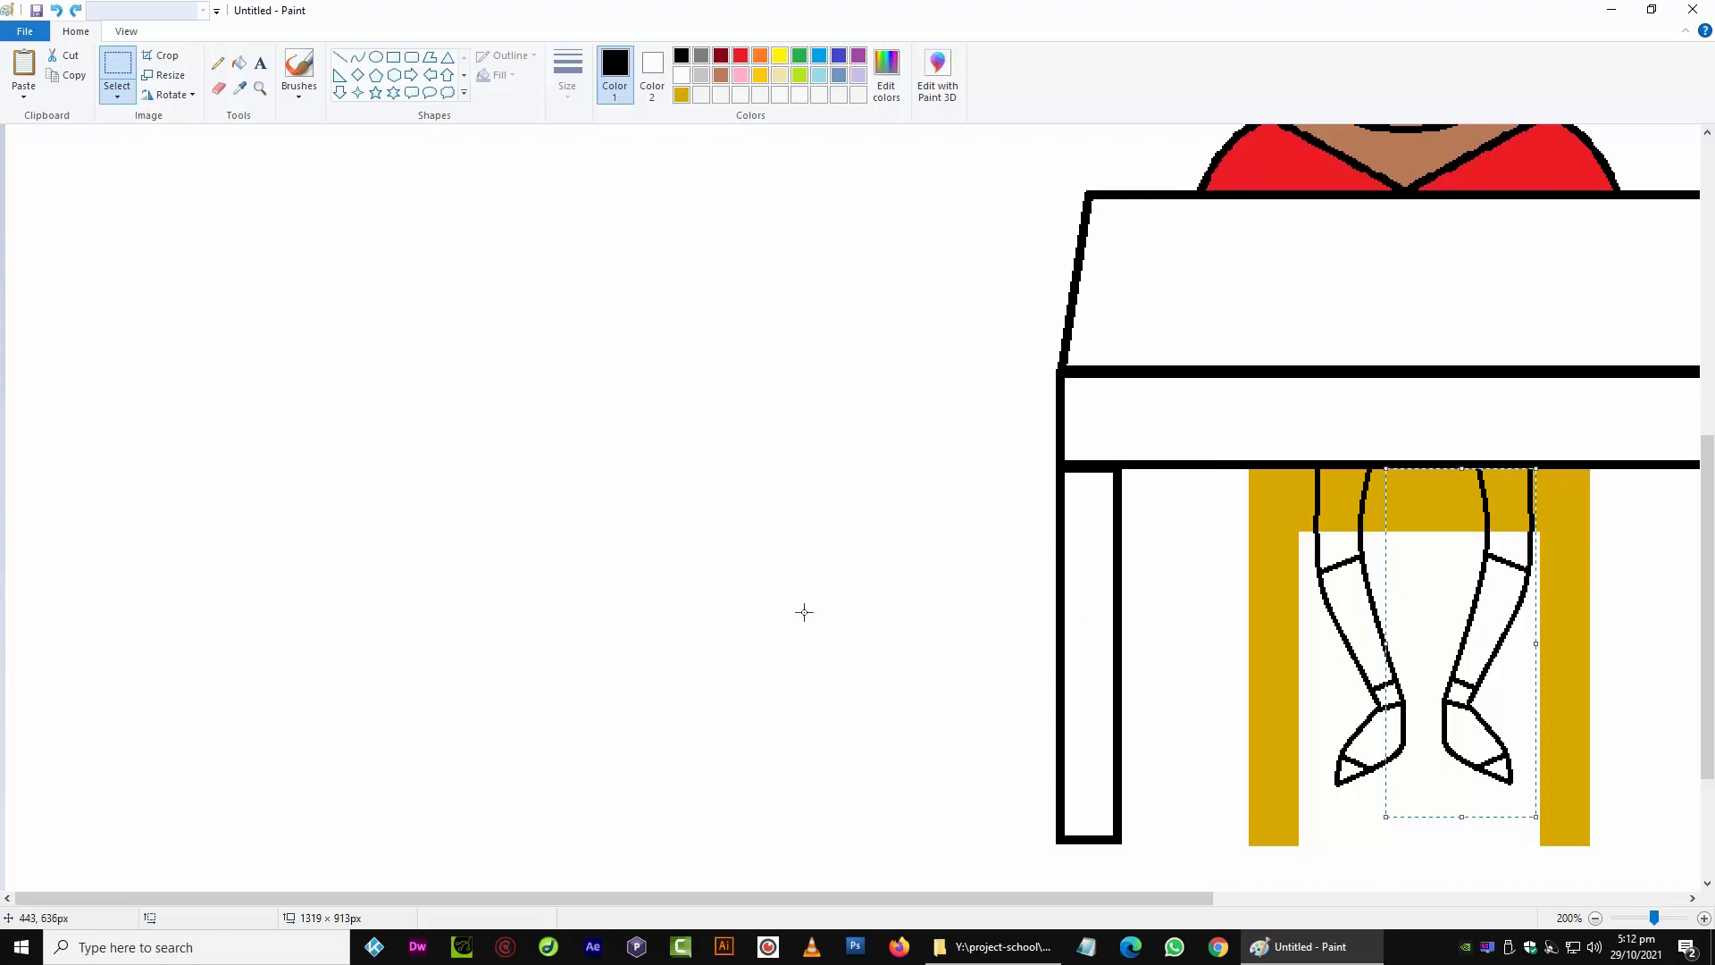
key("Left")
key("Left")
key("Left")
key("Left")
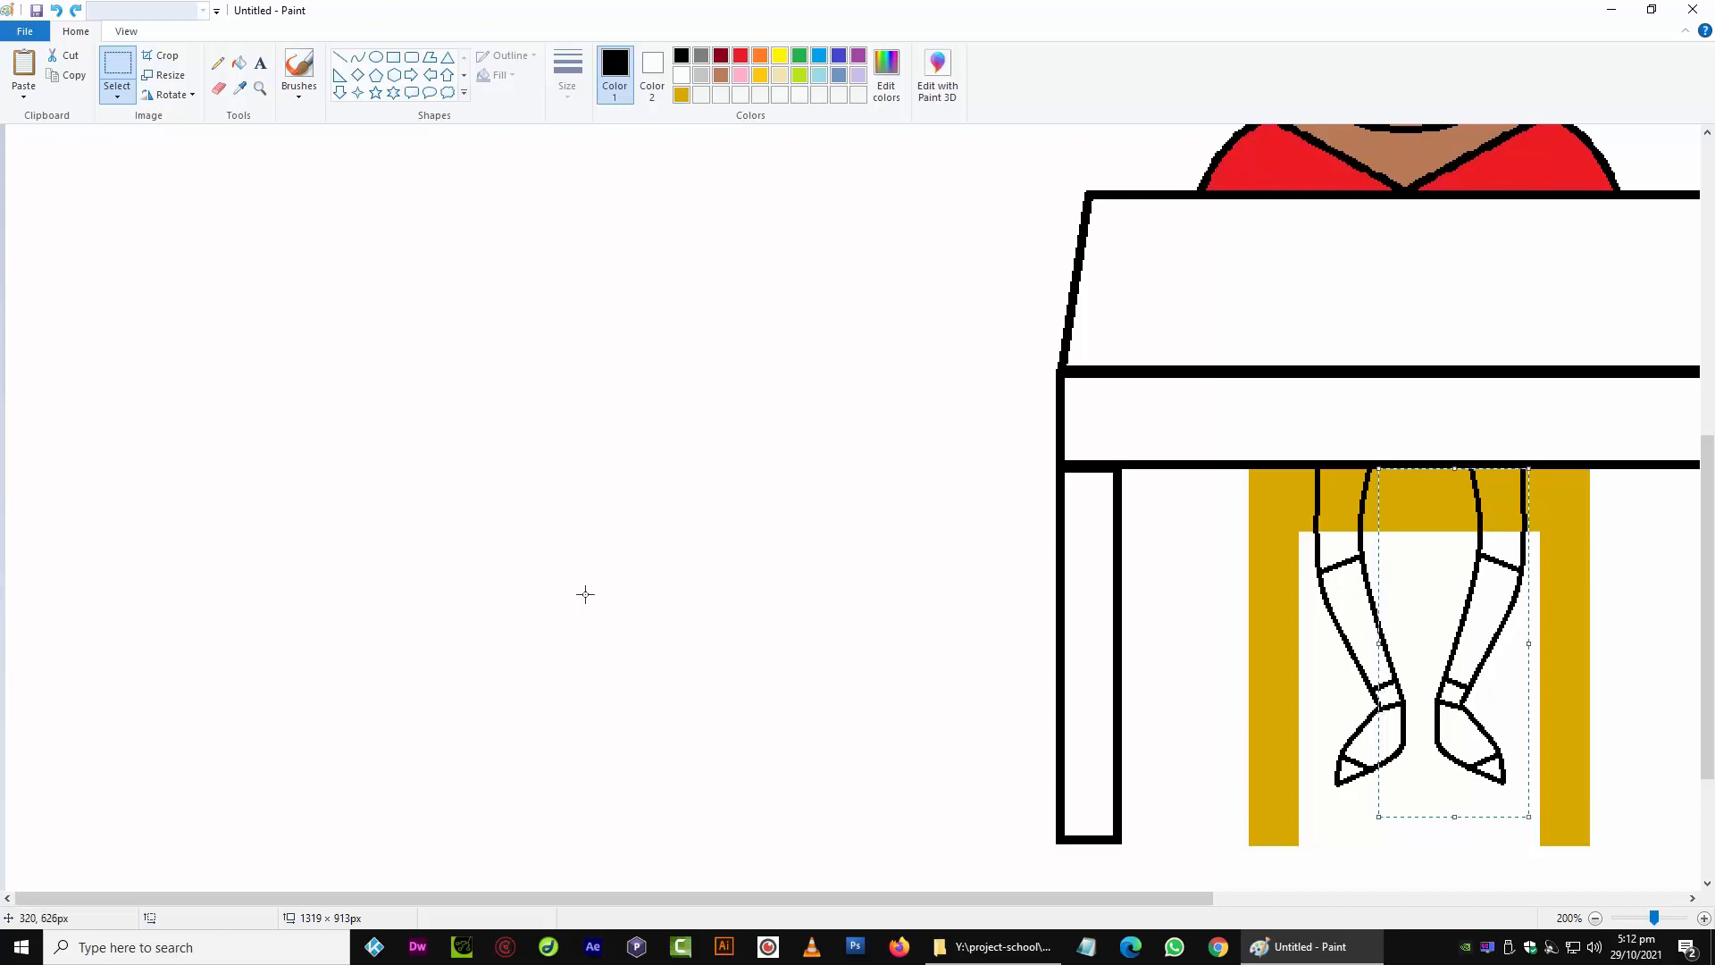
left_click(585, 594)
Fill the upper and lower sections of the left-hand trouser leg with the reference's bright blue
scroll(1133, 555, "up", 4)
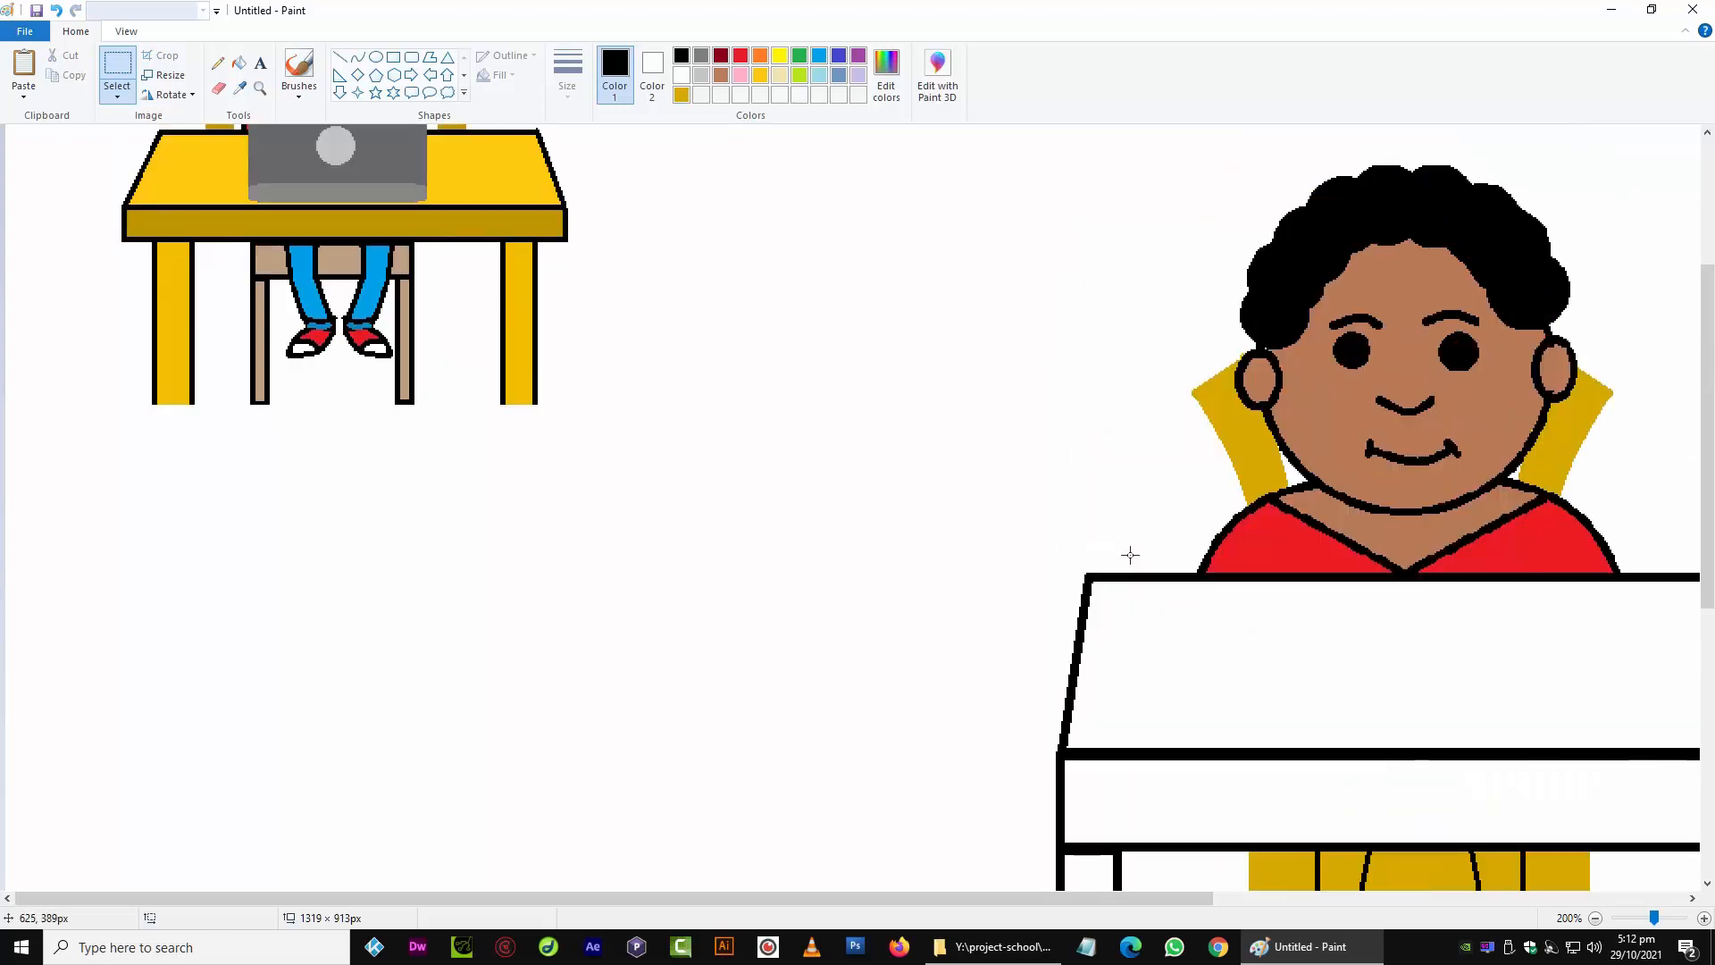
scroll(1131, 556, "down", 2)
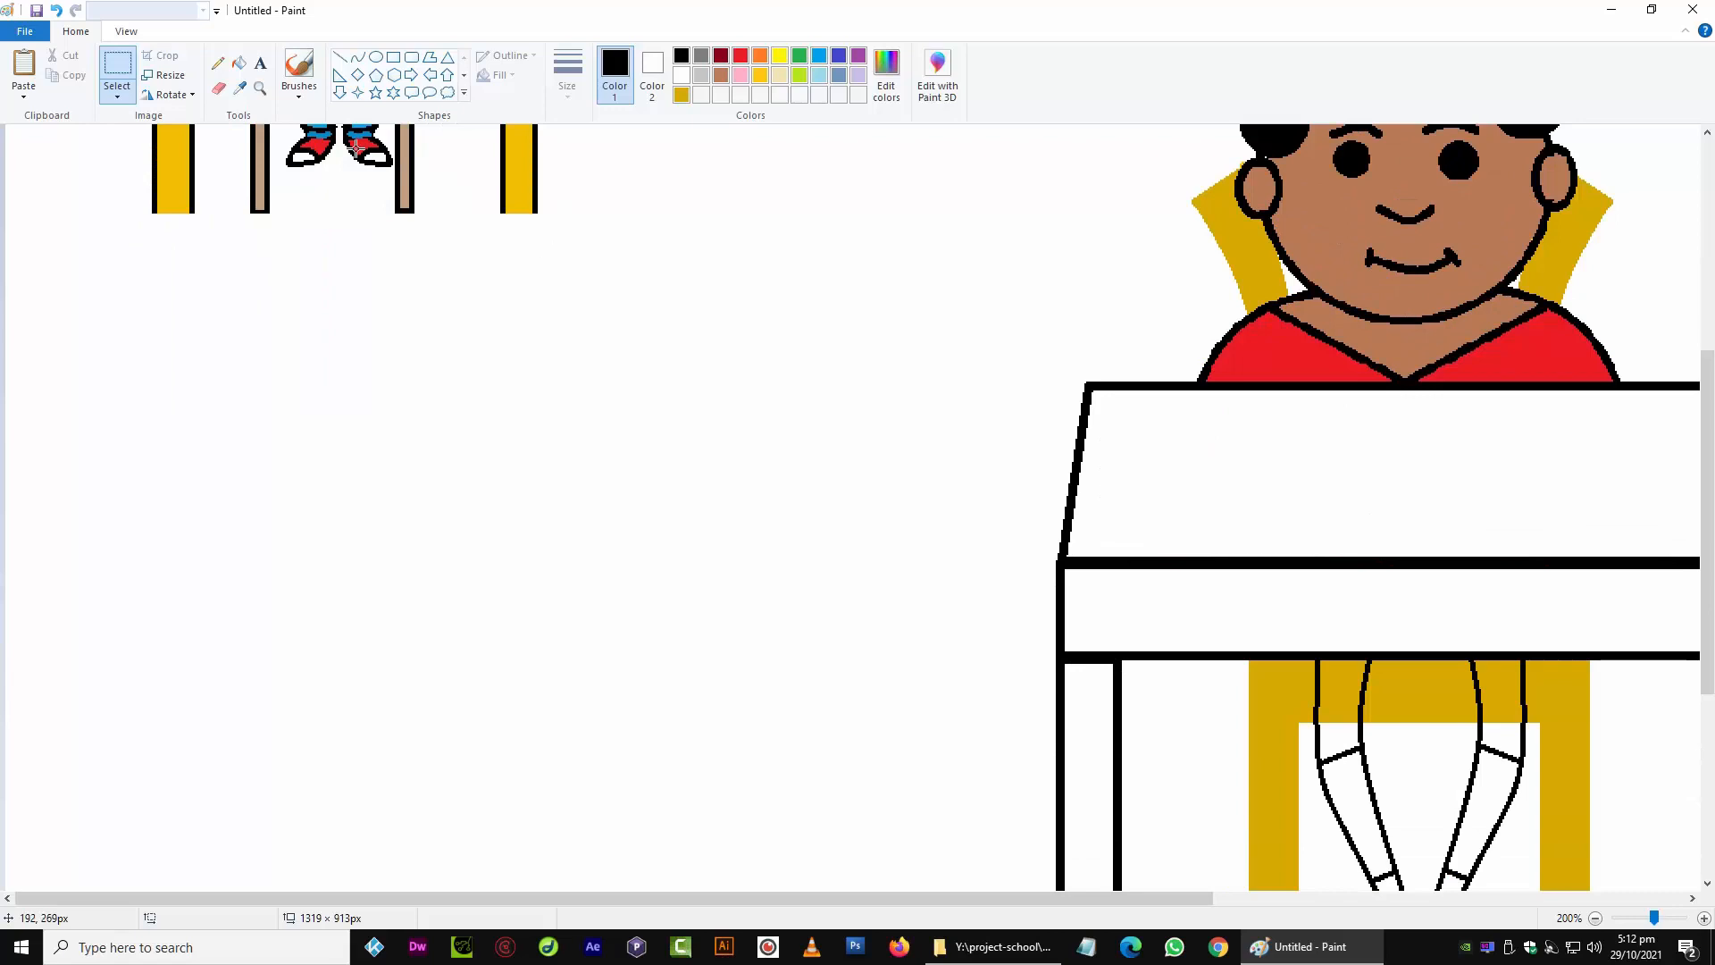
left_click(239, 62)
scroll(429, 220, "up", 4)
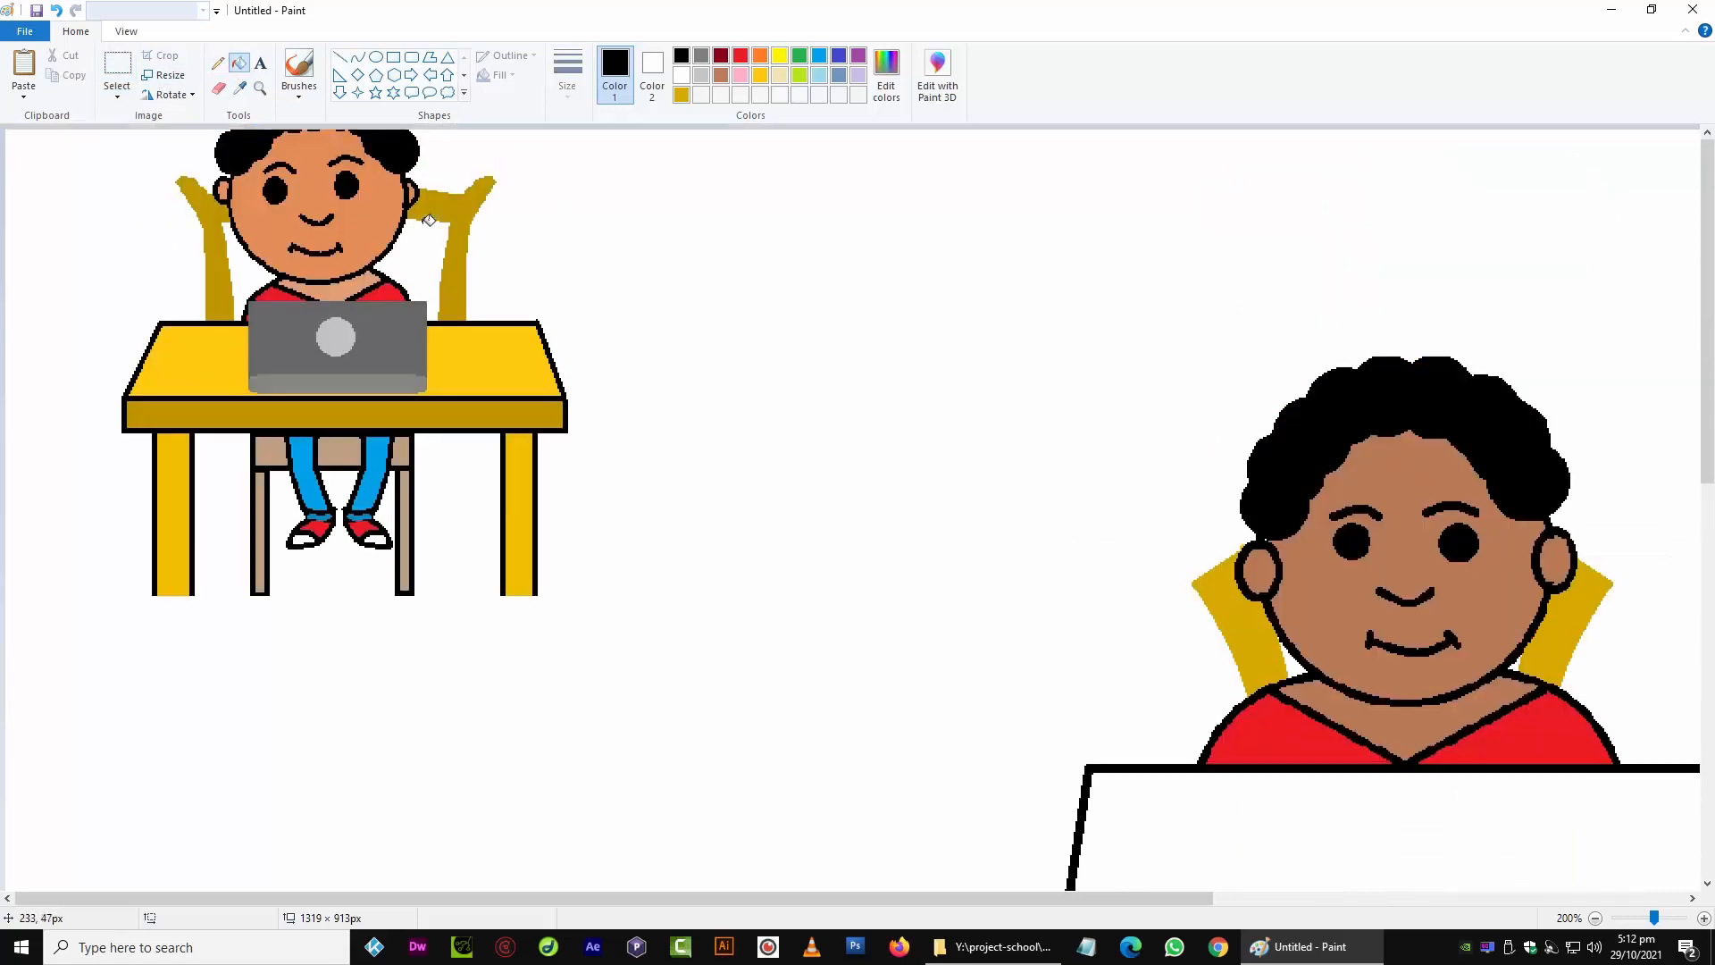
scroll(429, 220, "up", 1)
left_click(820, 56)
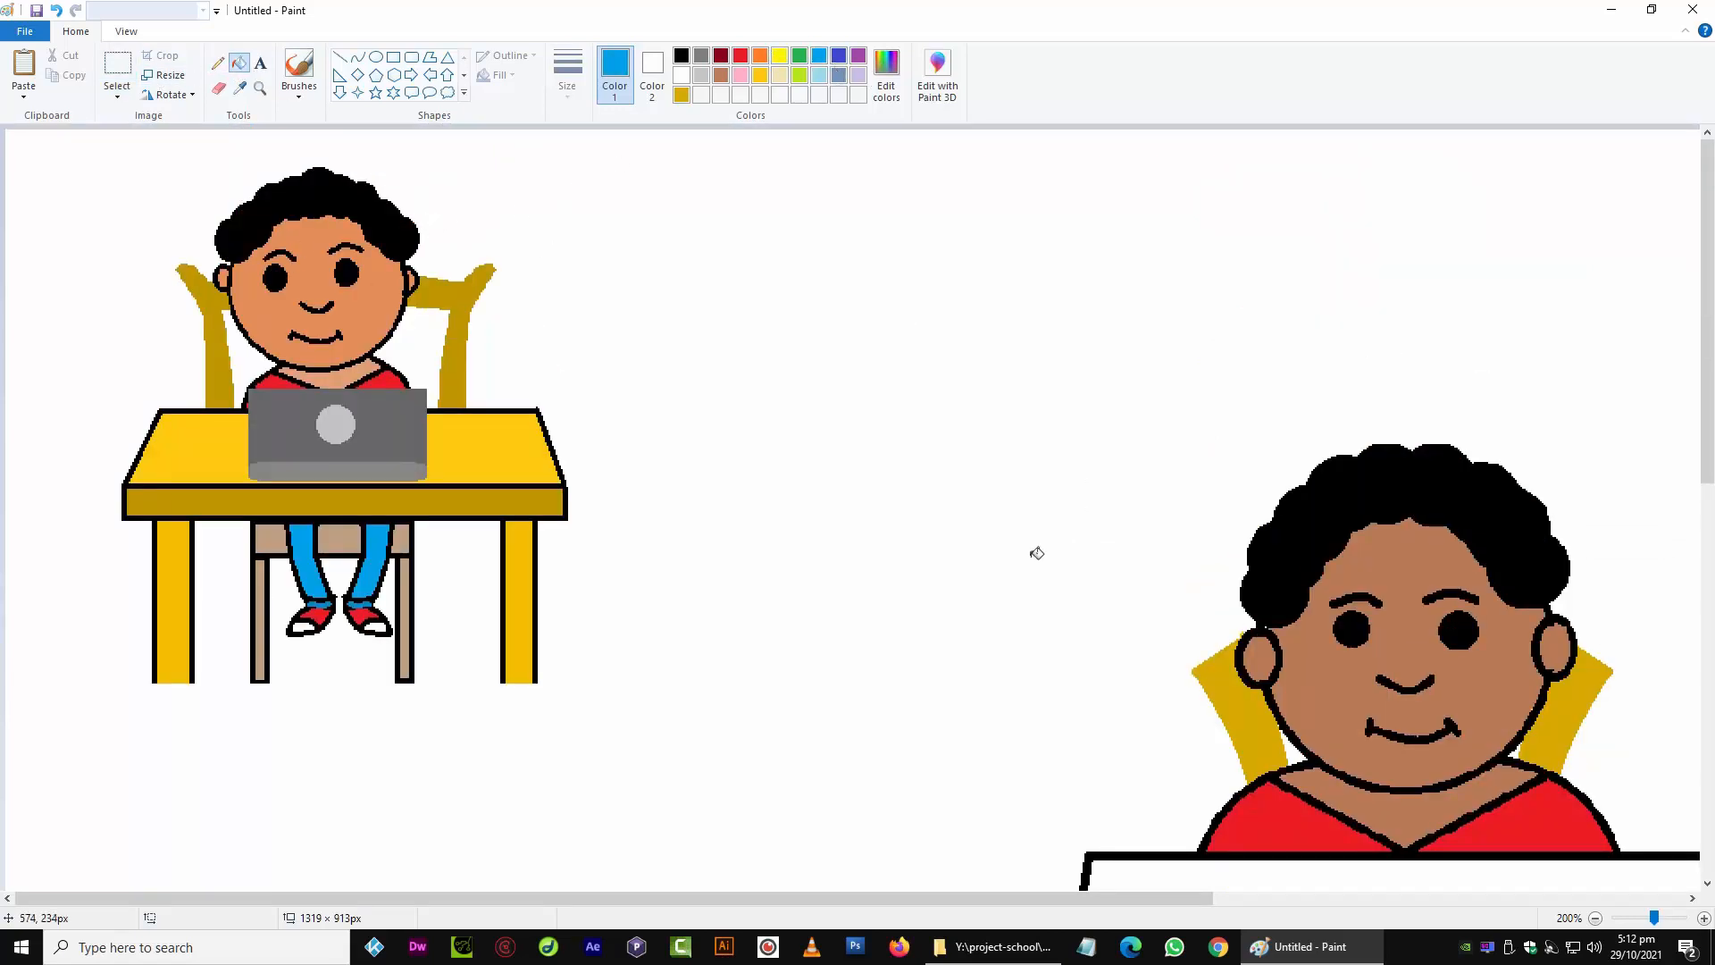
scroll(1340, 586, "down", 6)
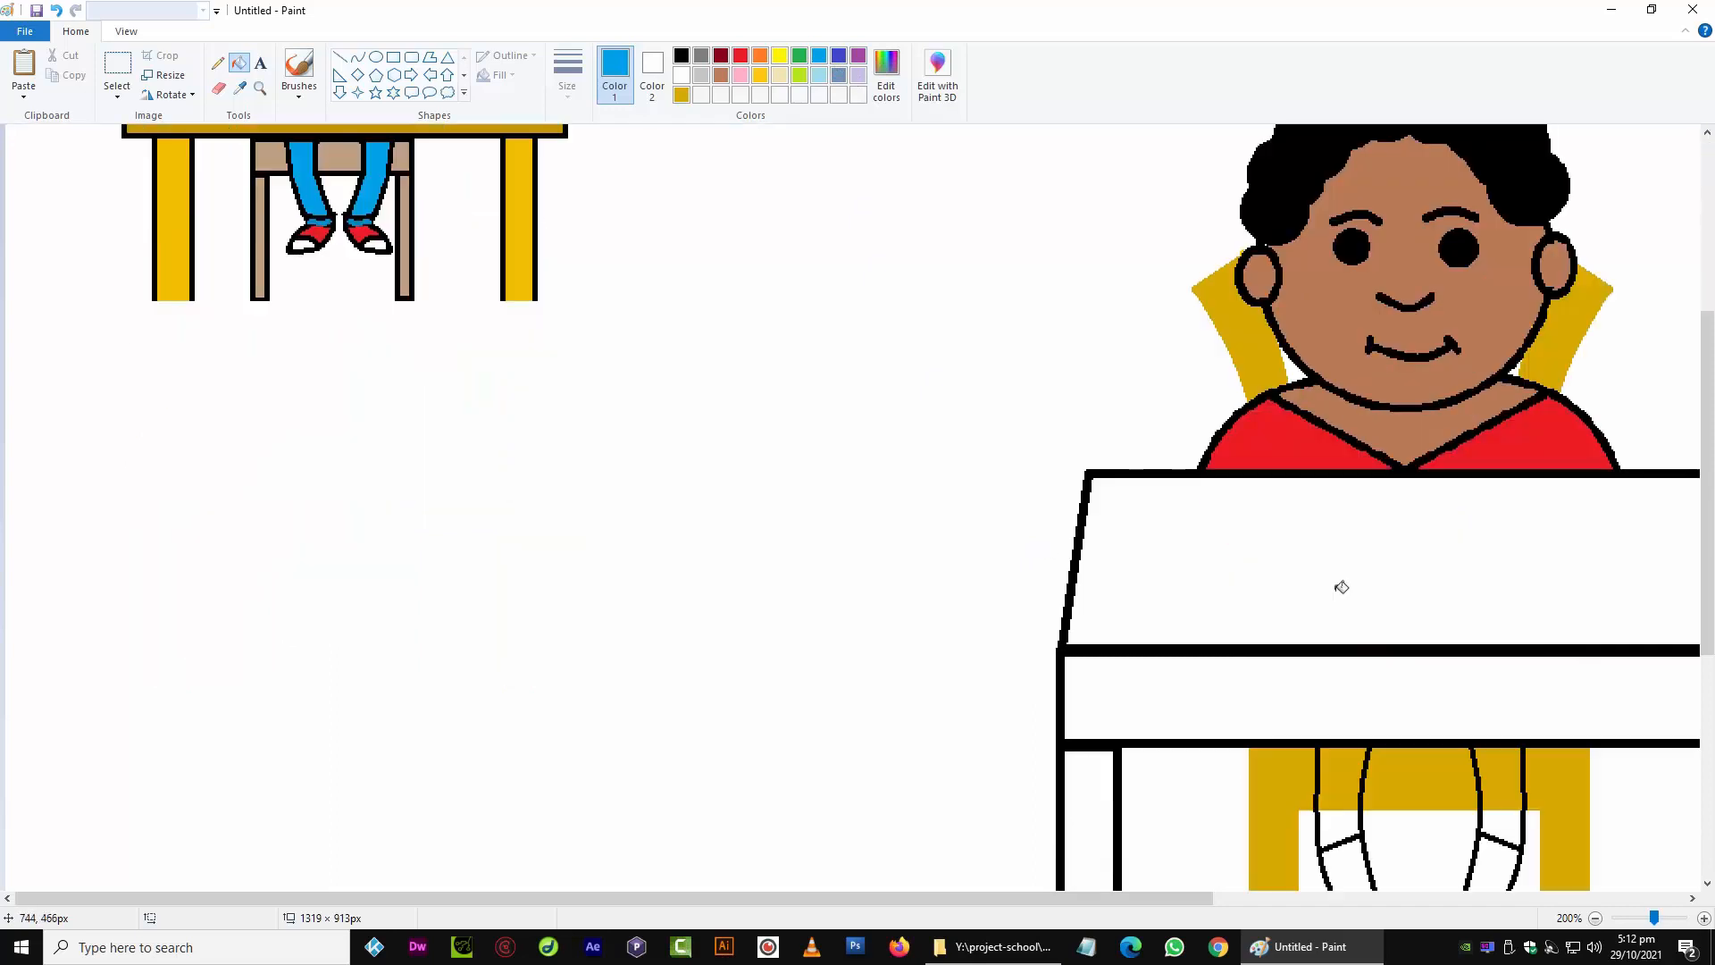
left_click(1347, 597)
left_click(1343, 643)
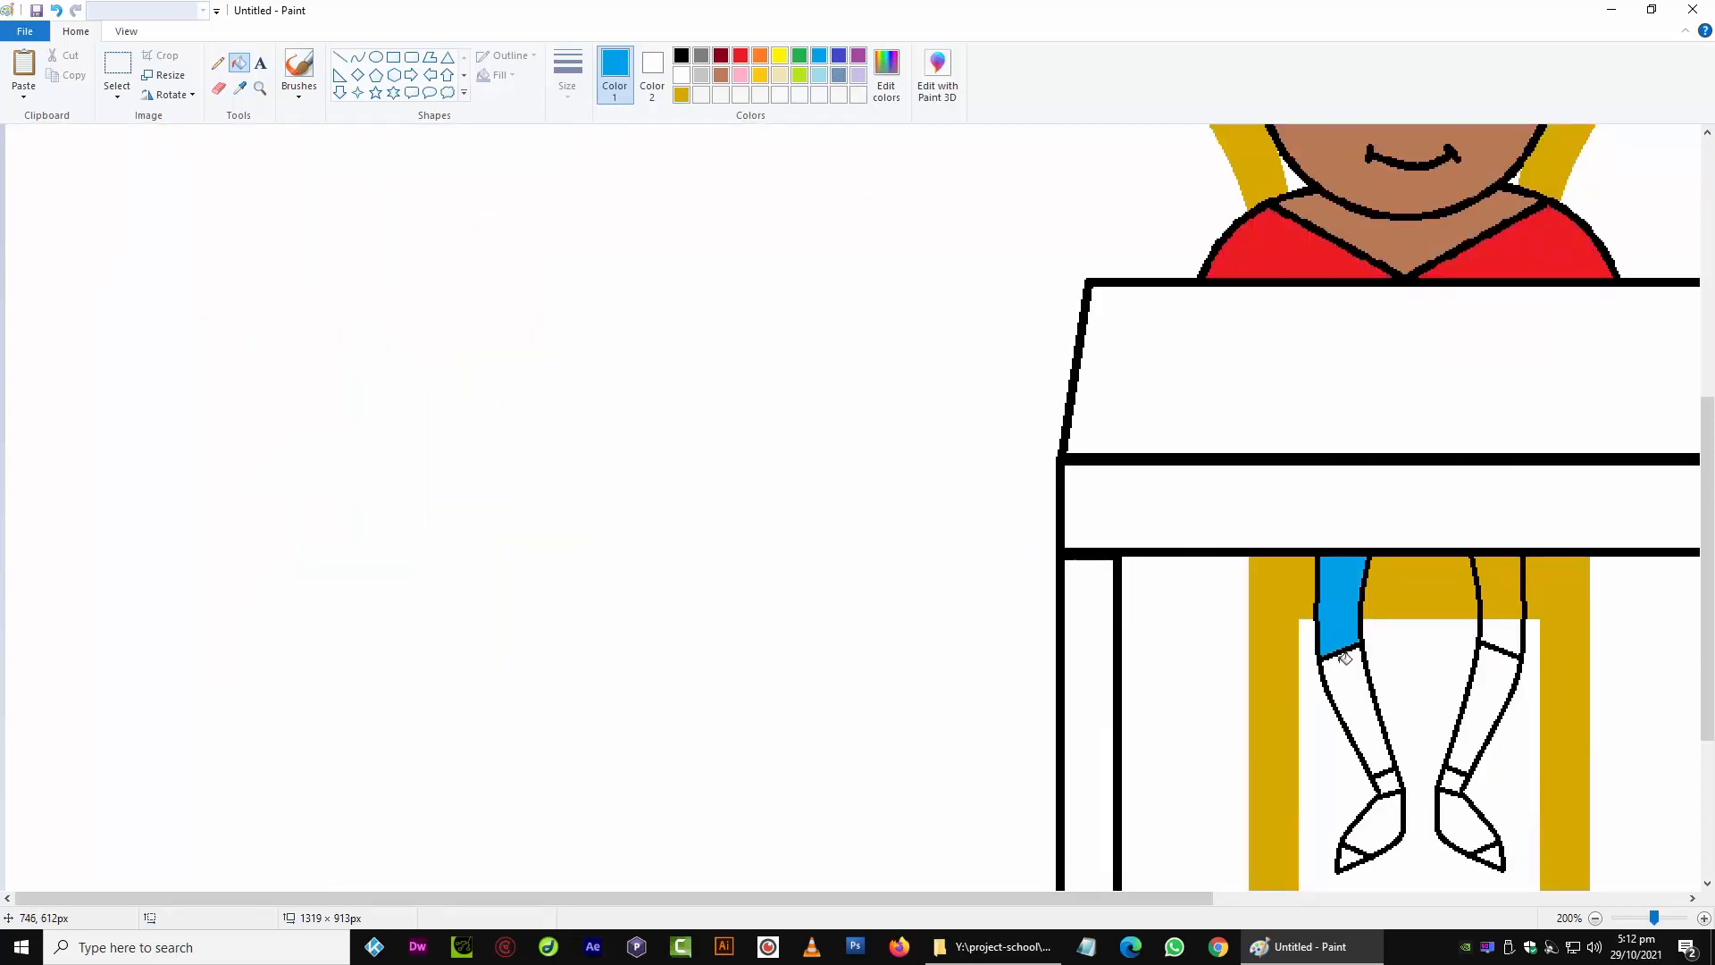
left_click(1350, 686)
Fill both sections of the right-hand trouser leg and the cuffs of both legs with the same blue
left_click(1490, 611)
left_click(1495, 641)
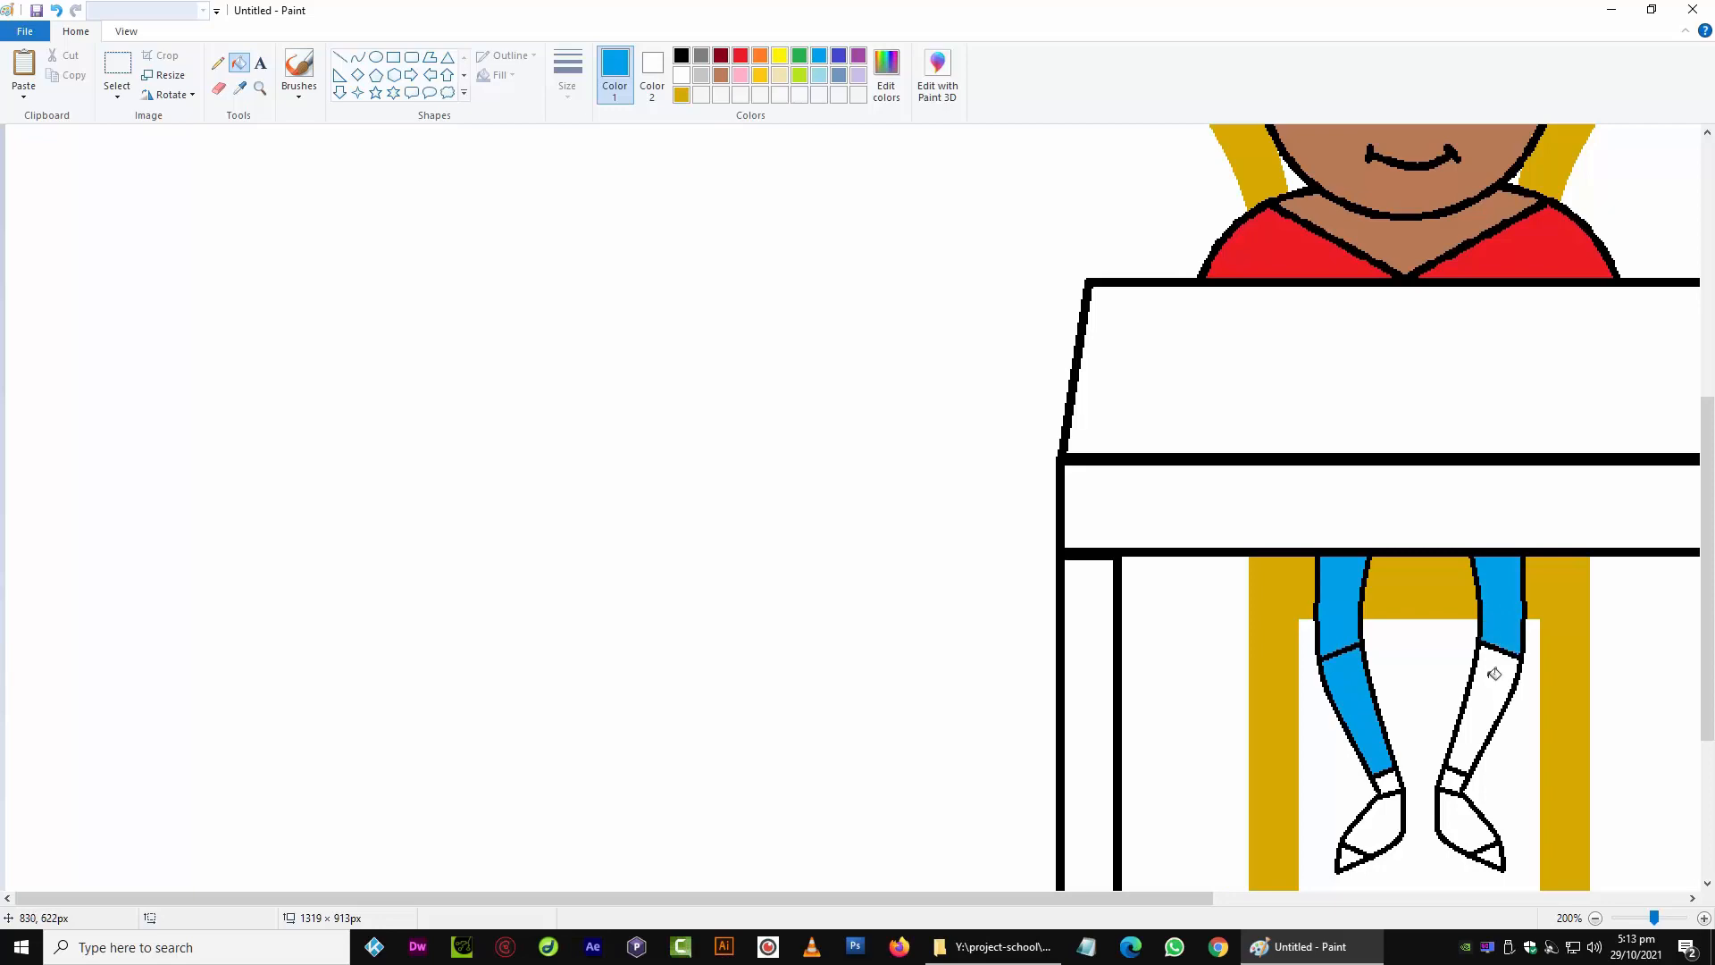
left_click(1469, 747)
left_click(1454, 788)
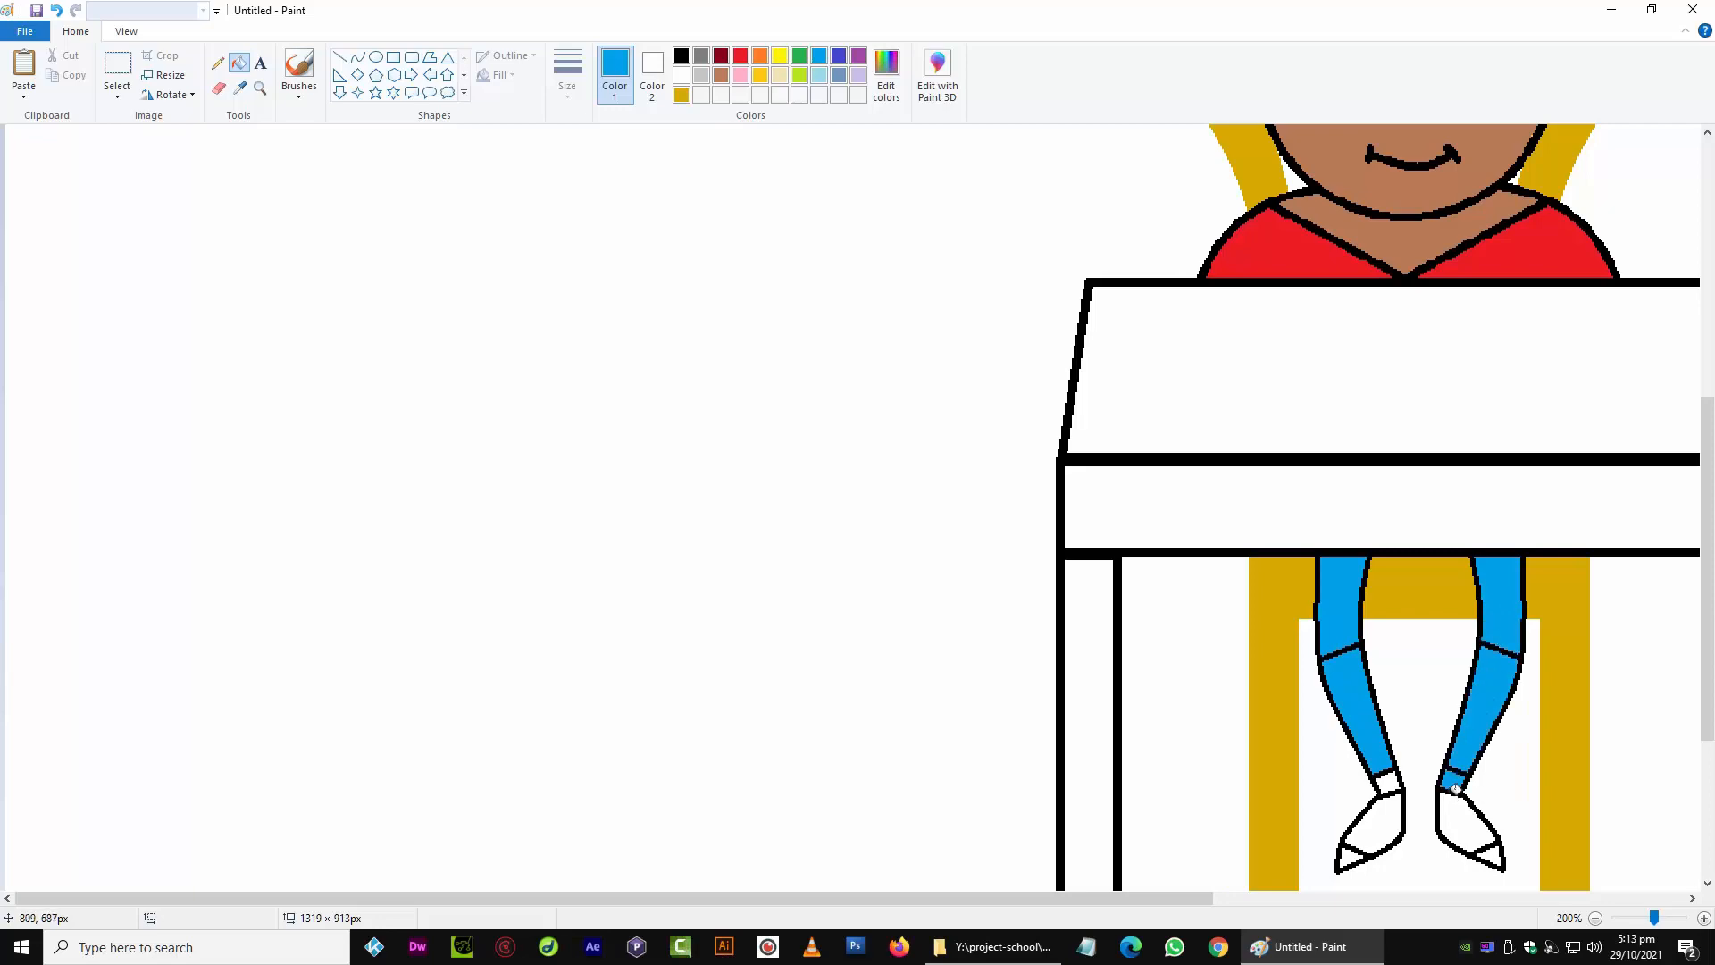
left_click(1387, 784)
Fill the main part of both shoes with red, leaving the toe caps uncoloured
scroll(705, 596, "up", 5)
scroll(687, 588, "down", 5)
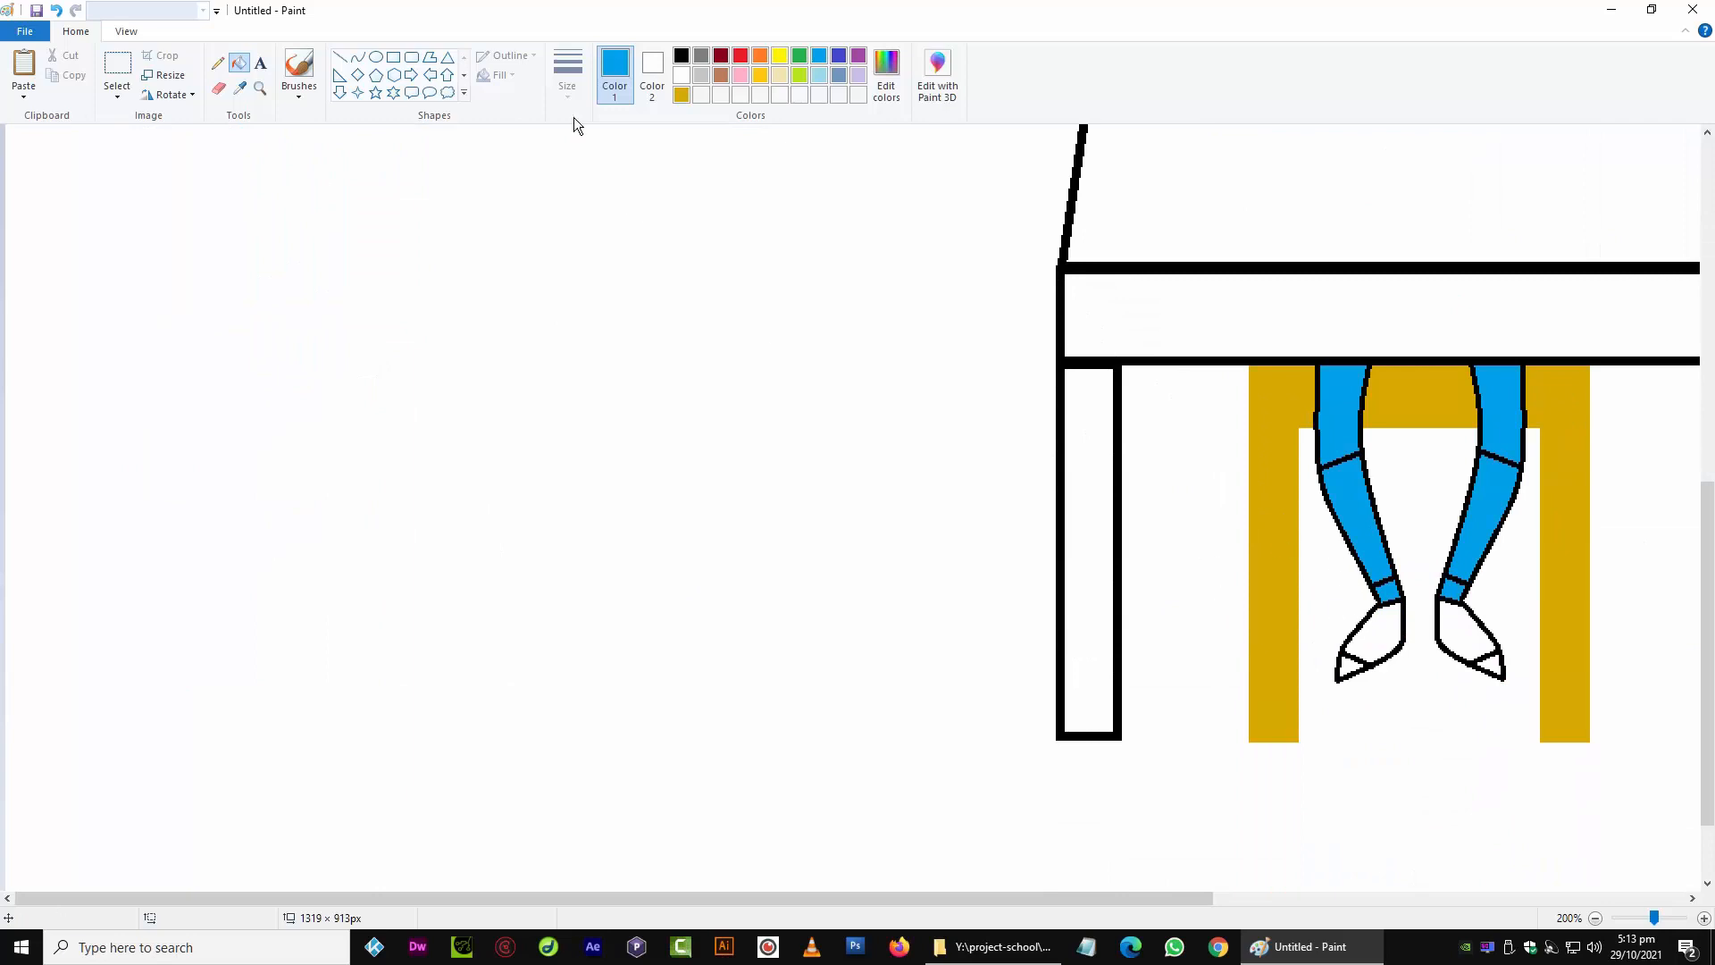
left_click(743, 57)
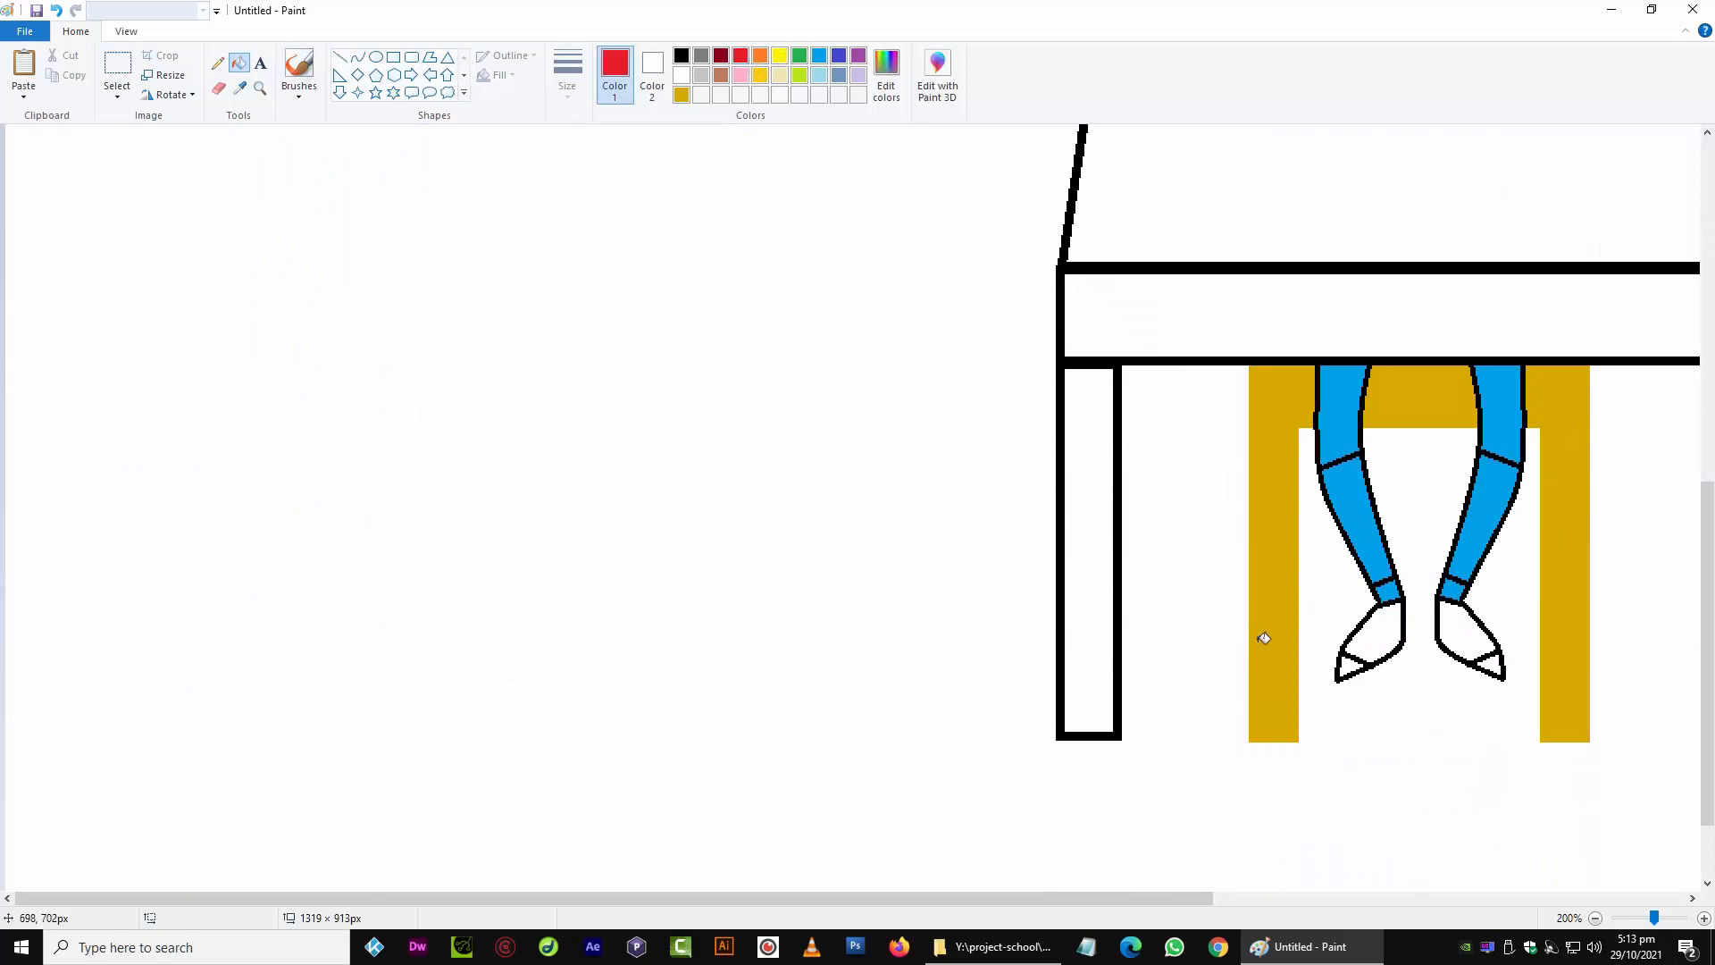
left_click(1374, 637)
left_click(1462, 641)
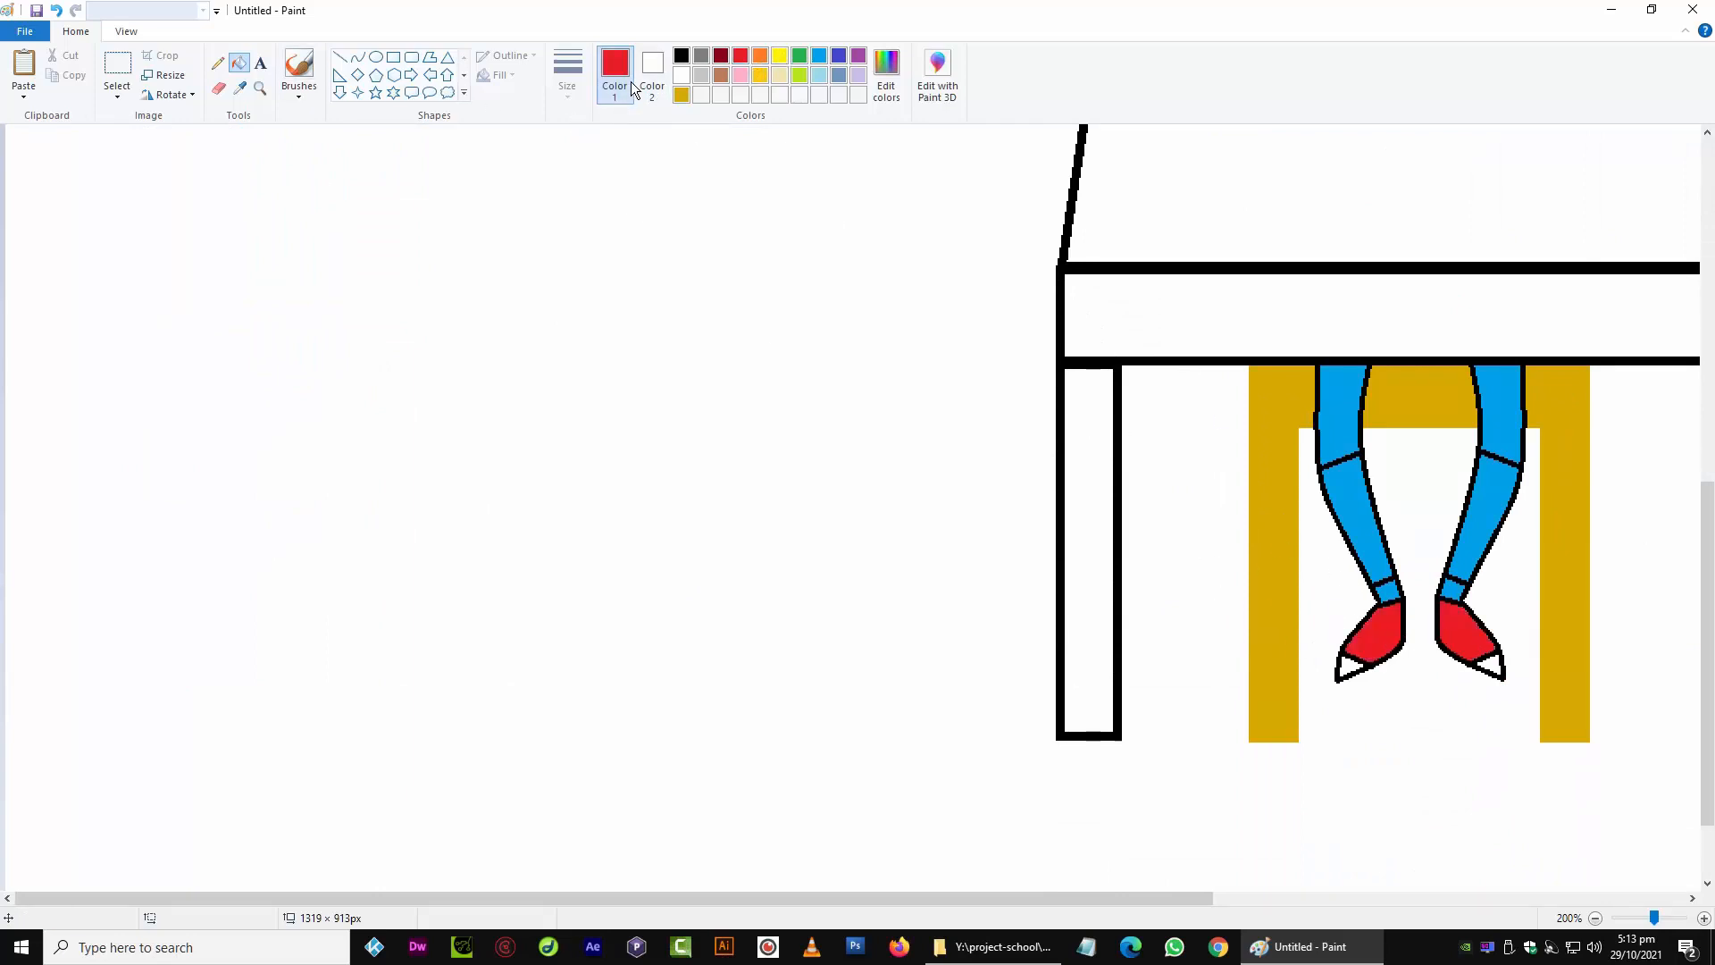
Fill the toe caps of both shoes with light grey
scroll(666, 229, "up", 5)
scroll(666, 229, "down", 3)
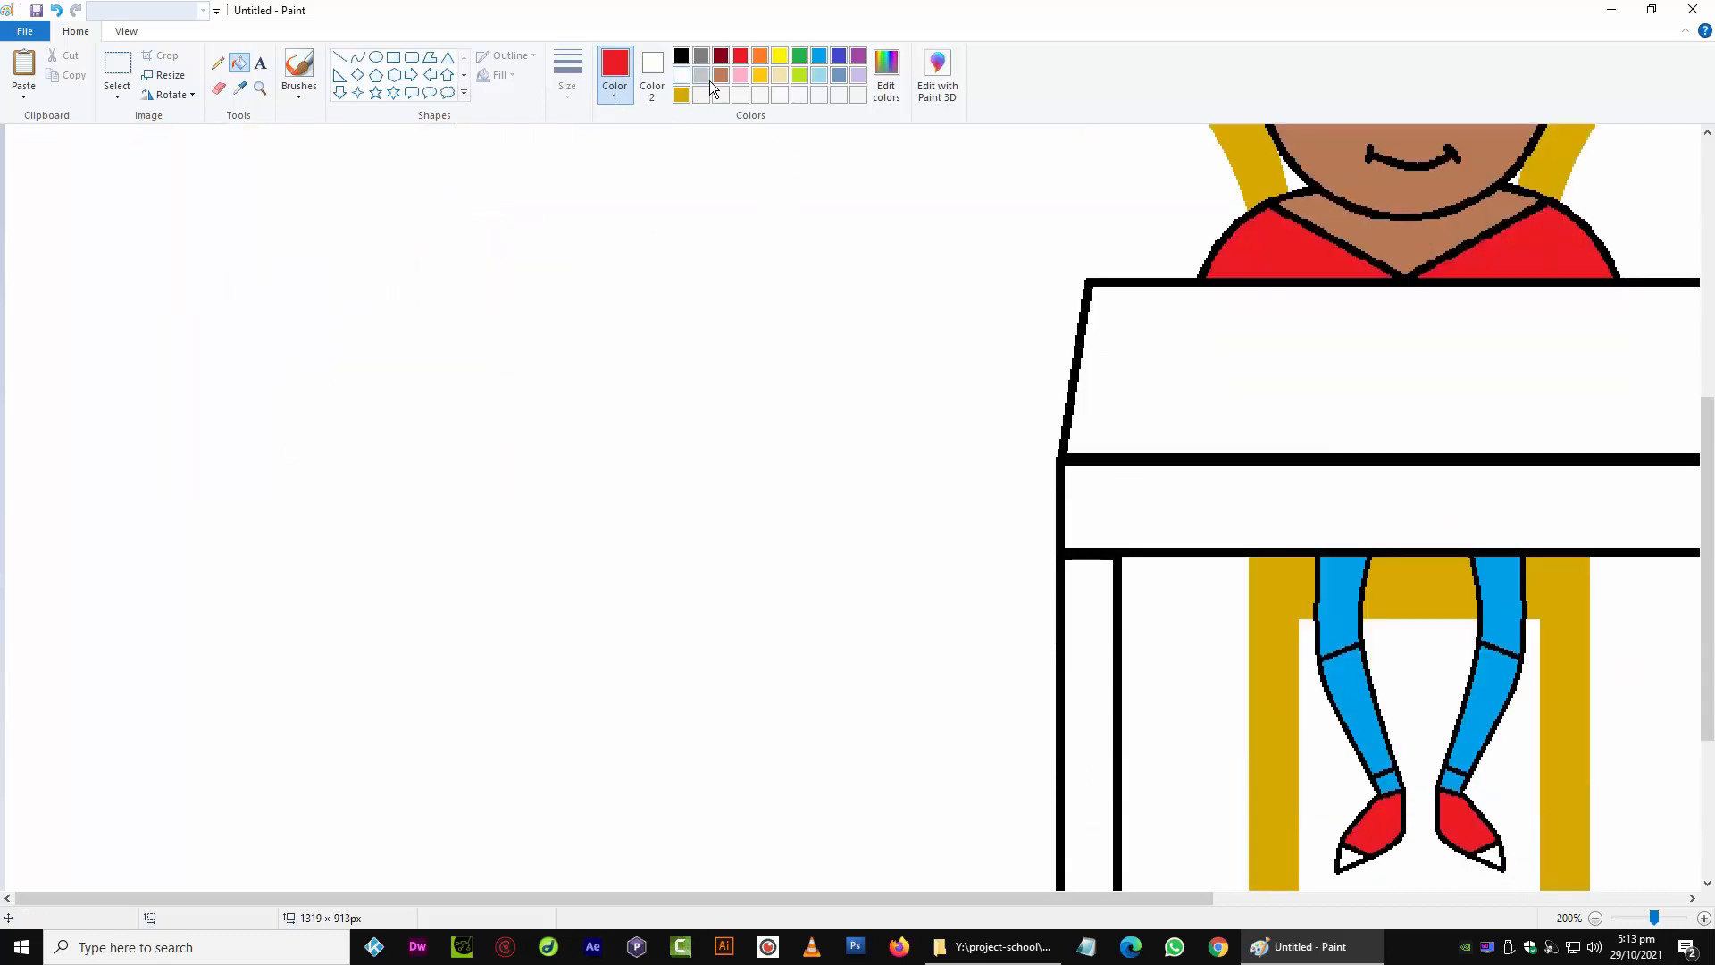
left_click(710, 82)
scroll(1282, 724, "down", 3)
left_click(1350, 556)
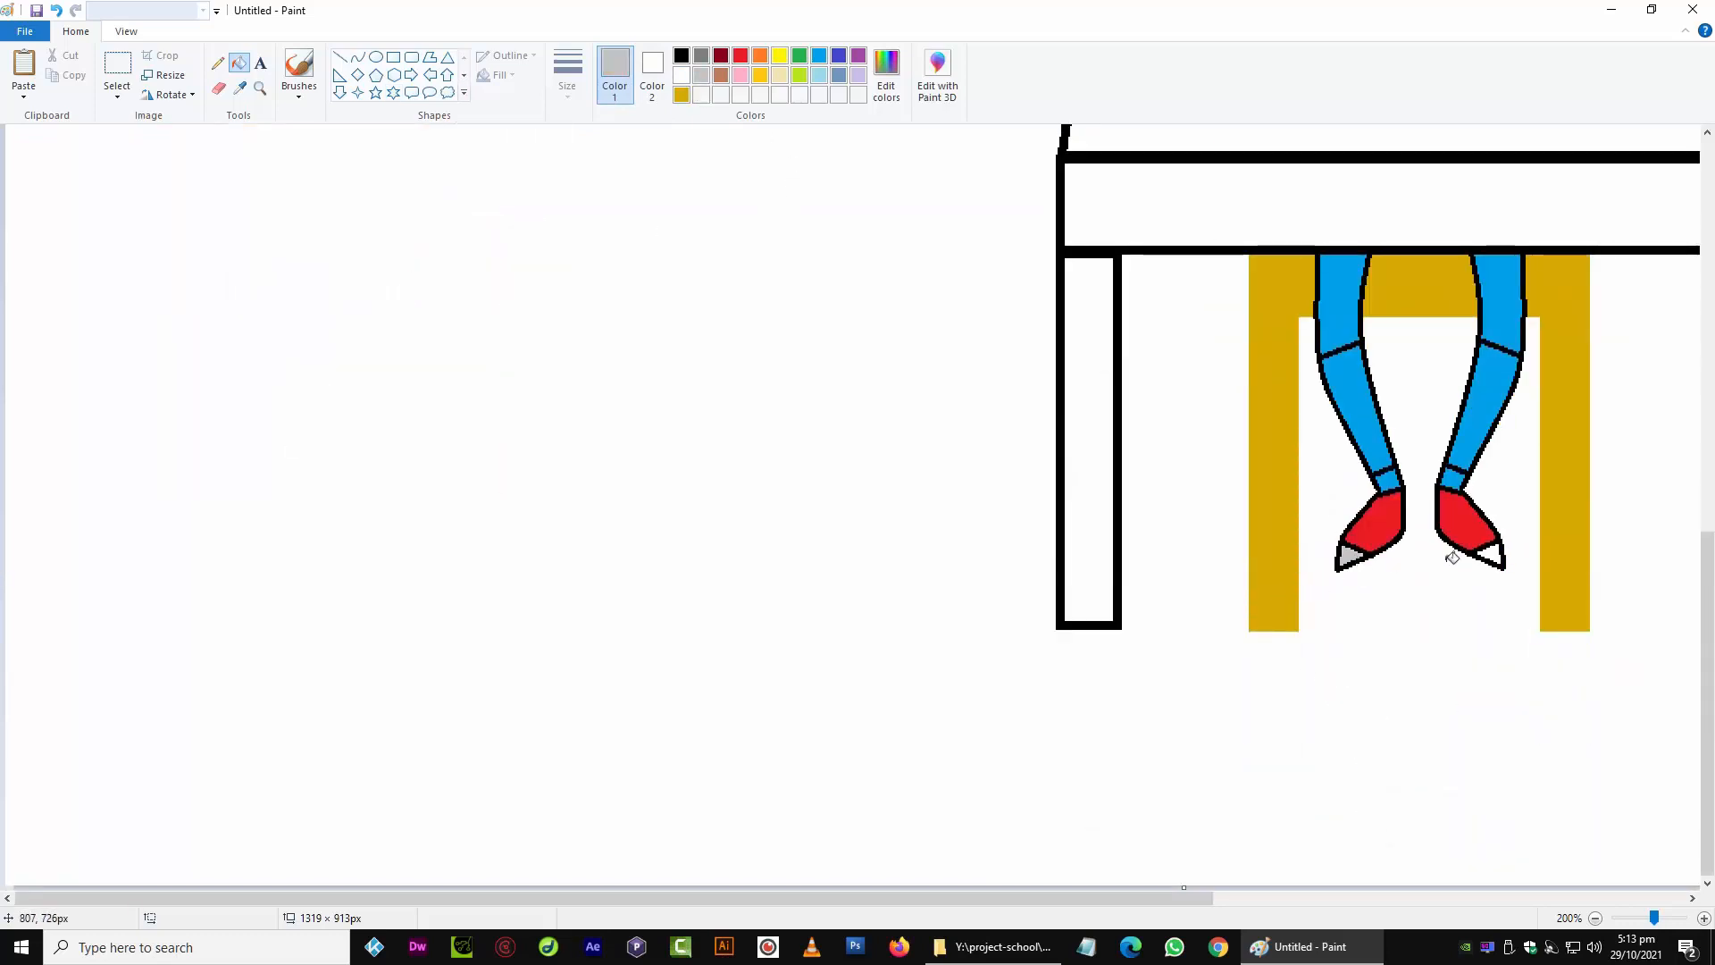
left_click(1494, 557)
Erase the pointed tips of both shoes and close the blunted ends with short black lines
left_click(218, 88)
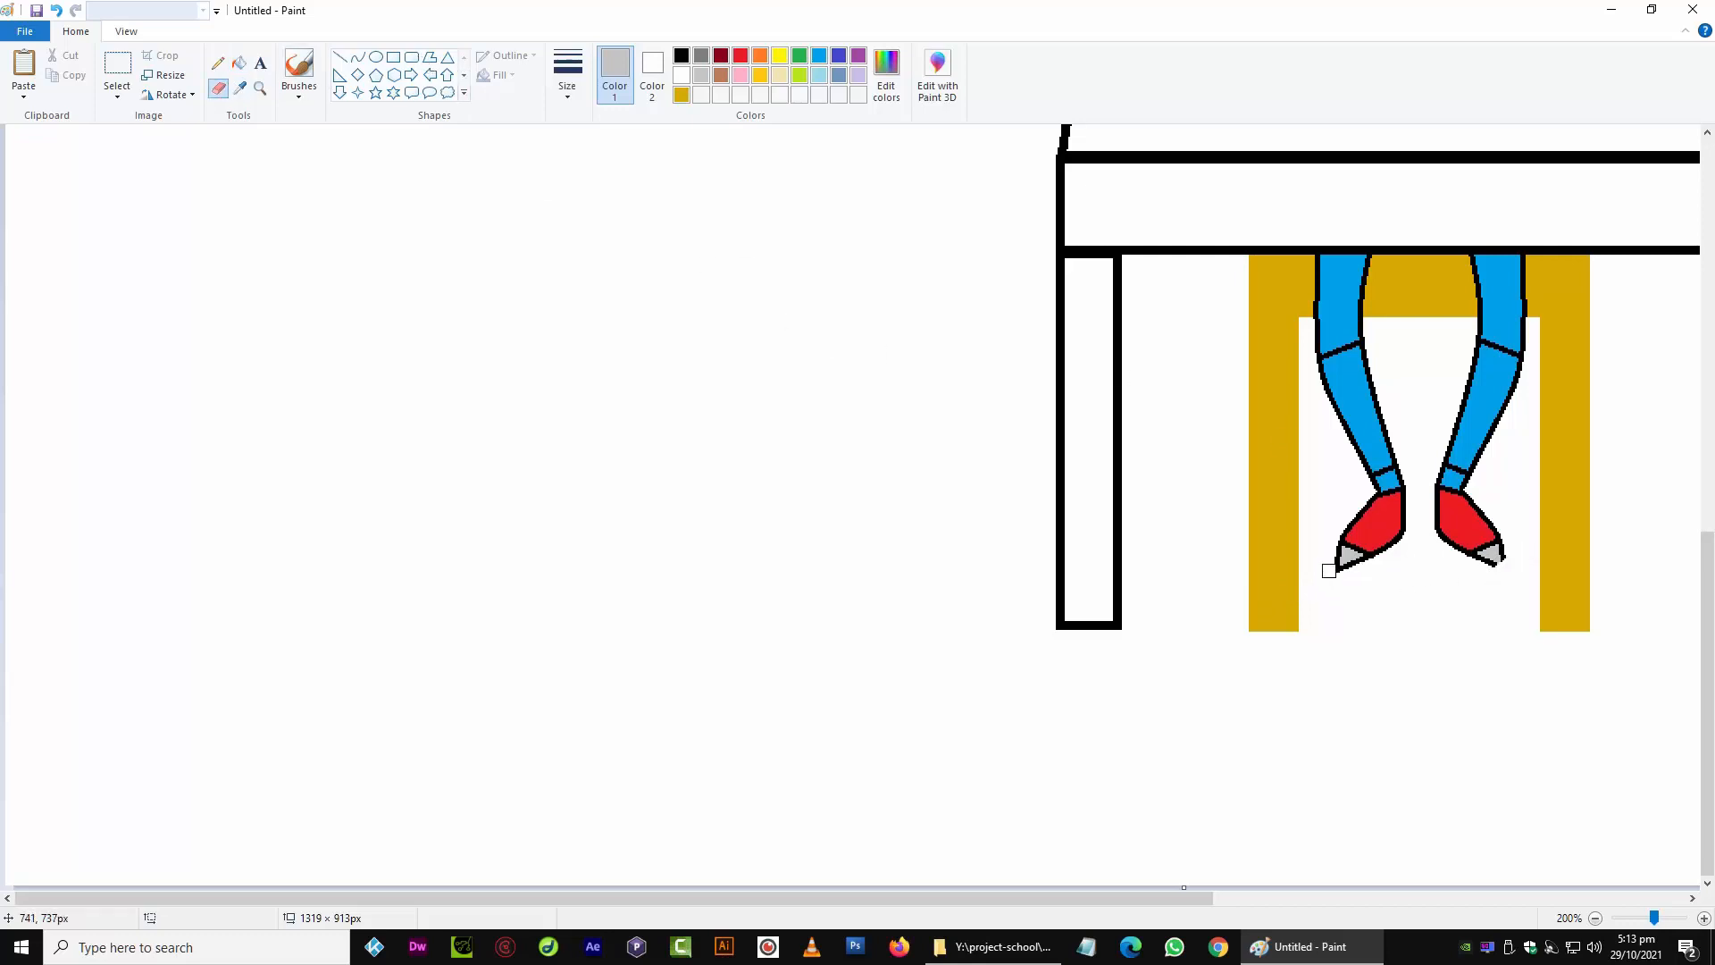
left_click(339, 56)
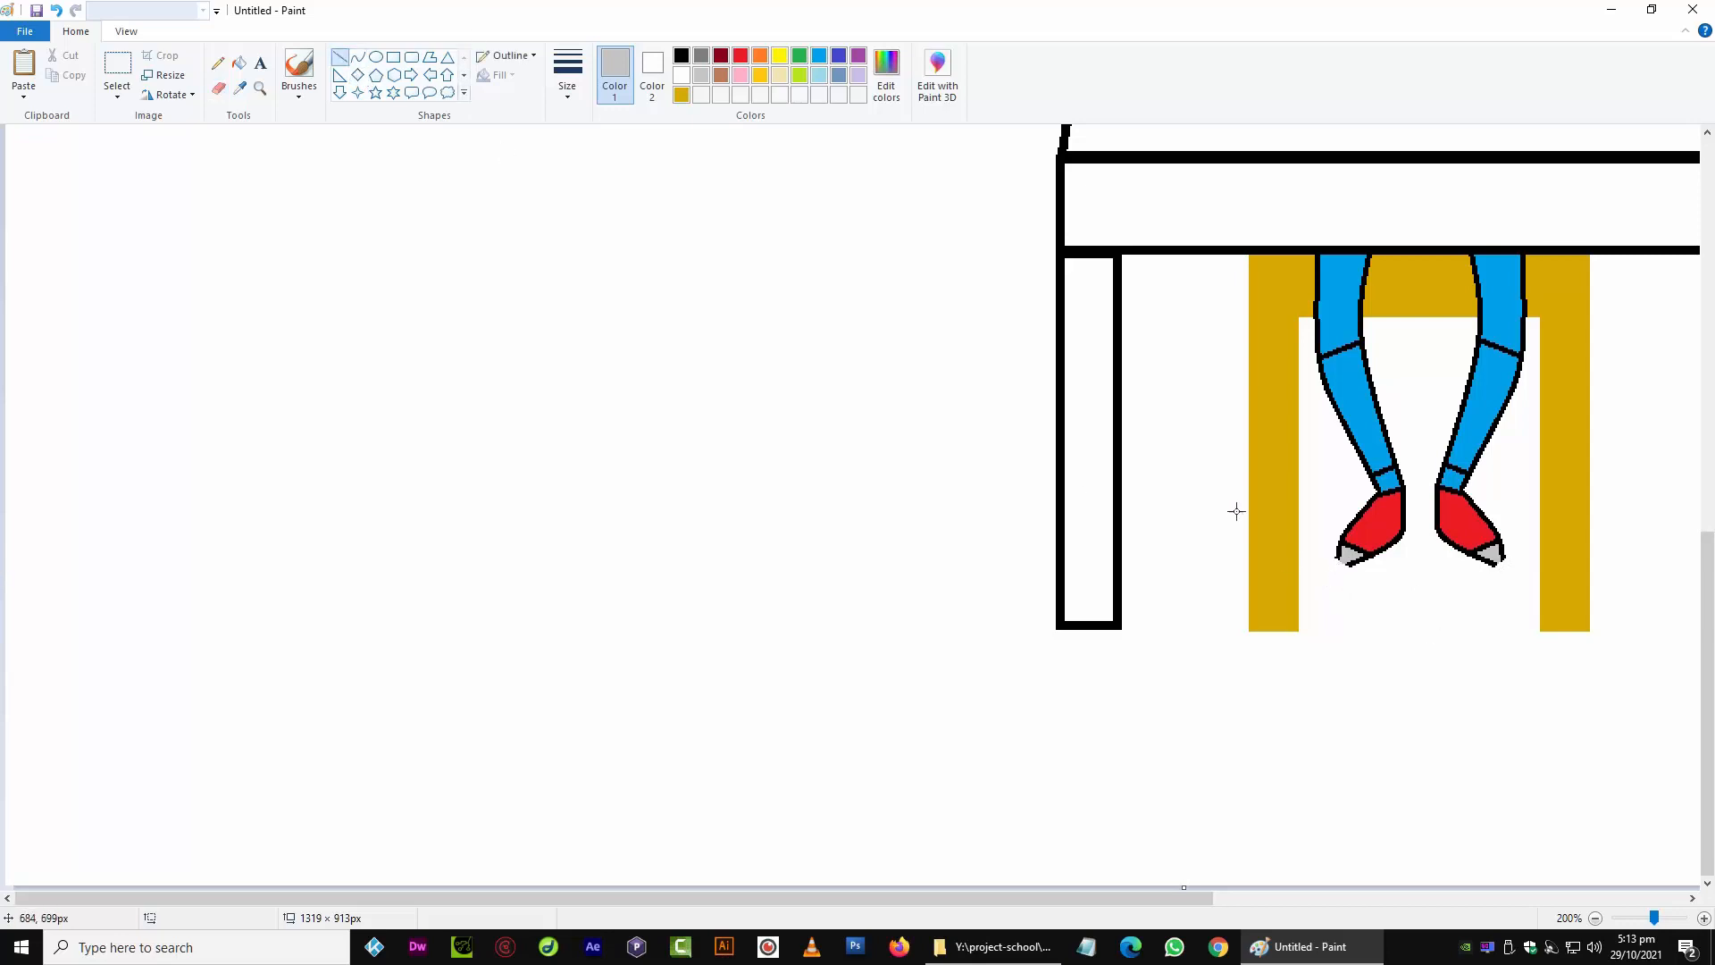
left_click(681, 55)
left_click_drag(1502, 574, 1509, 571)
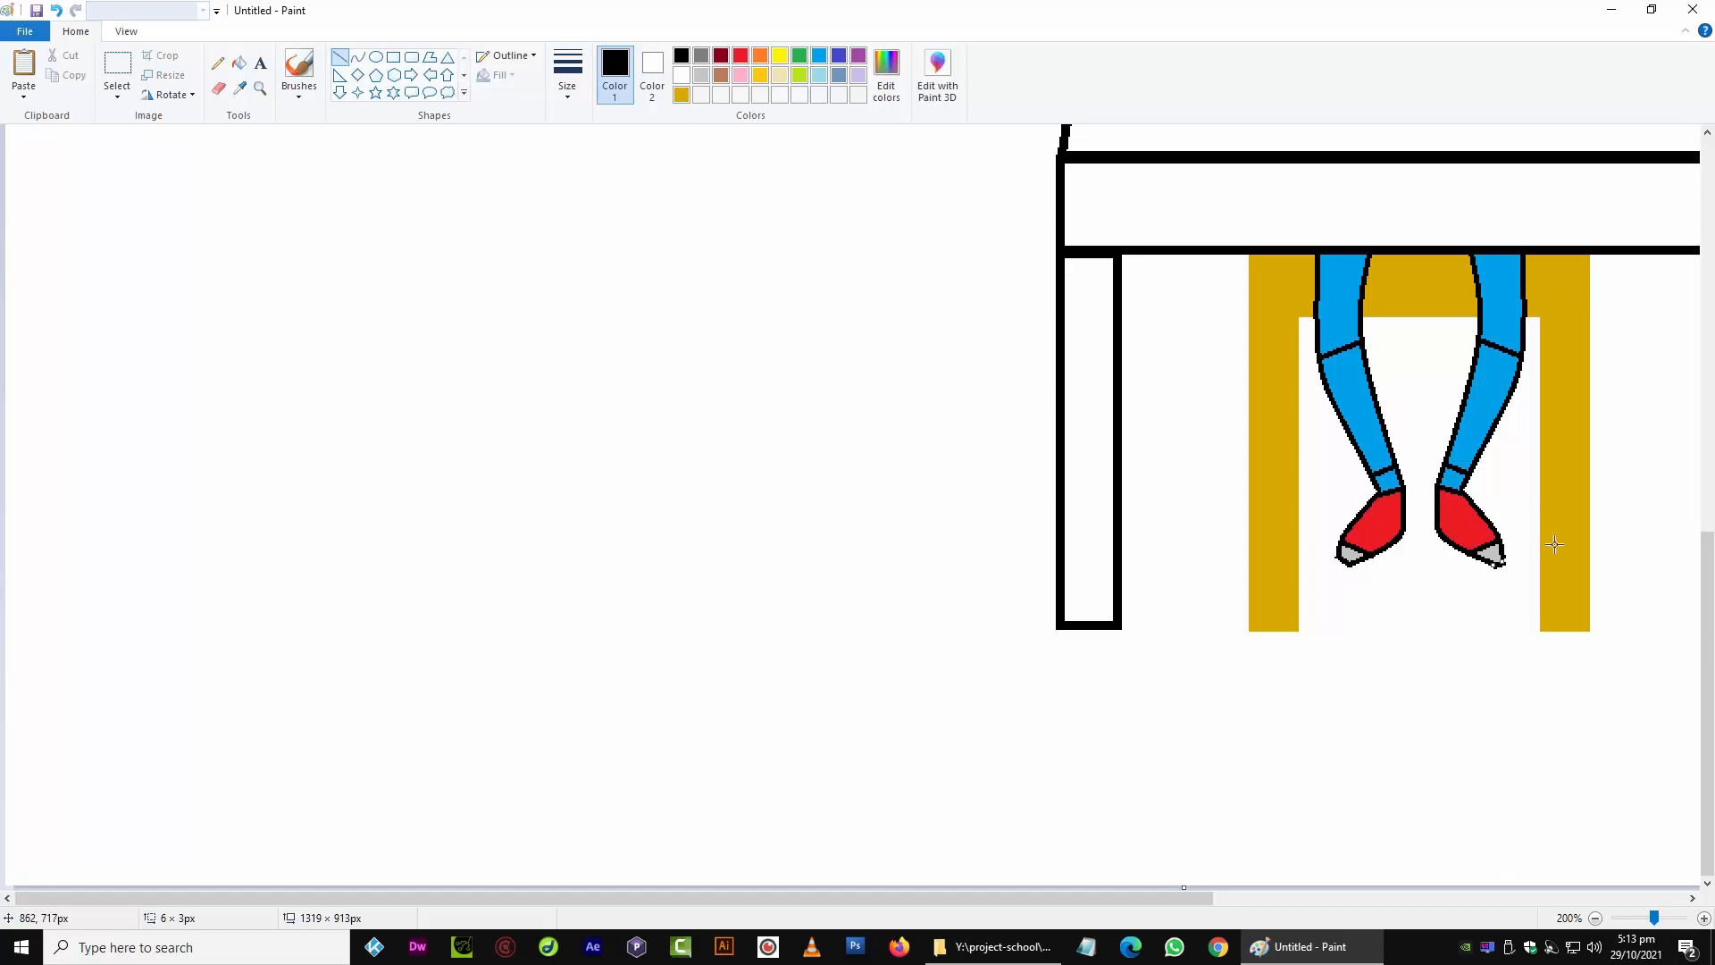
scroll(1554, 544, "up", 1)
scroll(1554, 544, "up", 3)
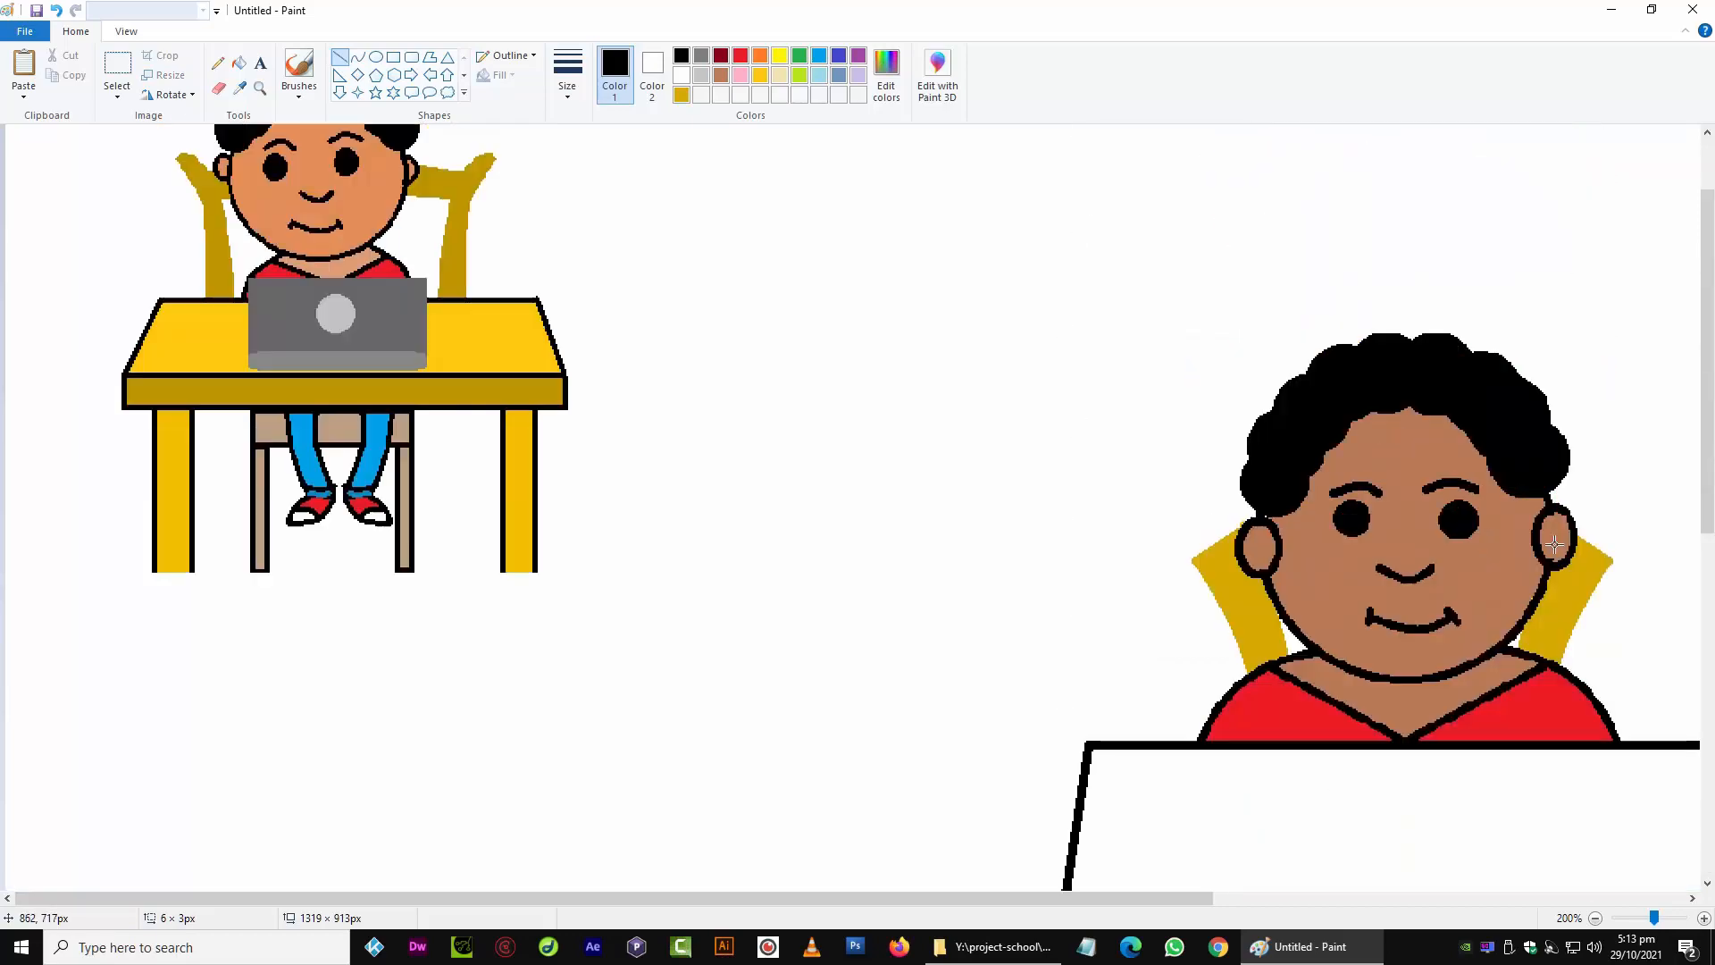
scroll(1555, 544, "down", 8)
scroll(1554, 544, "up", 2)
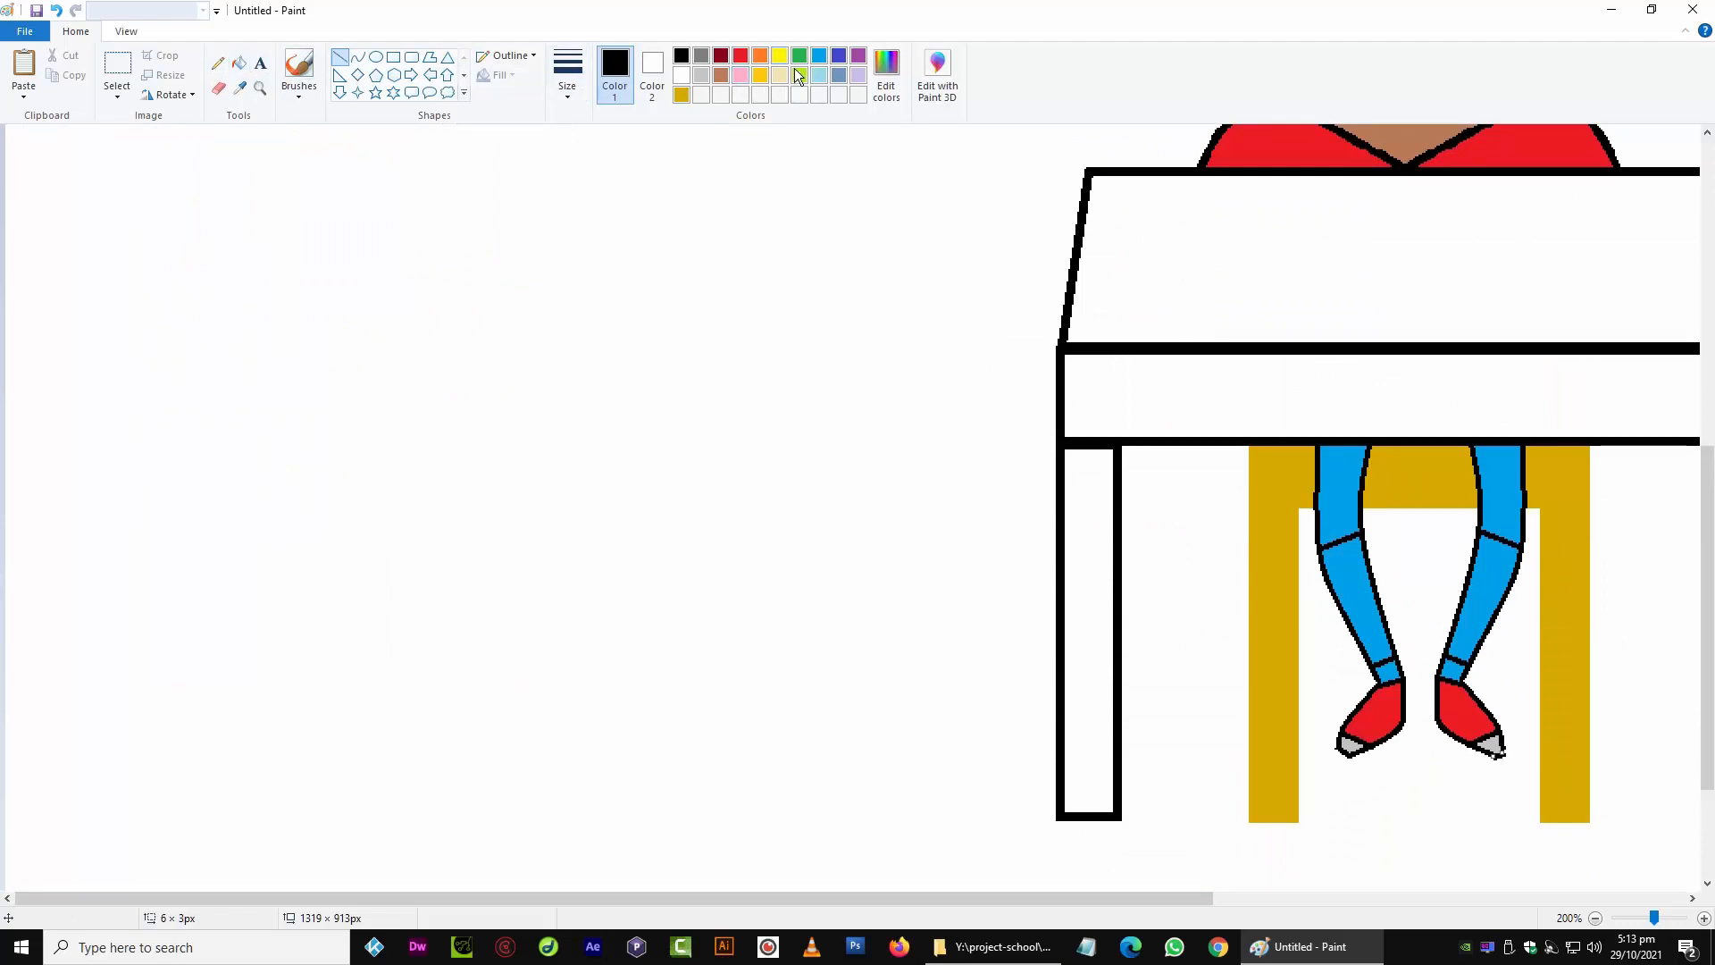
Try to cover the black knee lines on both trouser legs with bright blue lines
left_click(819, 57)
left_click_drag(1327, 558, 1363, 540)
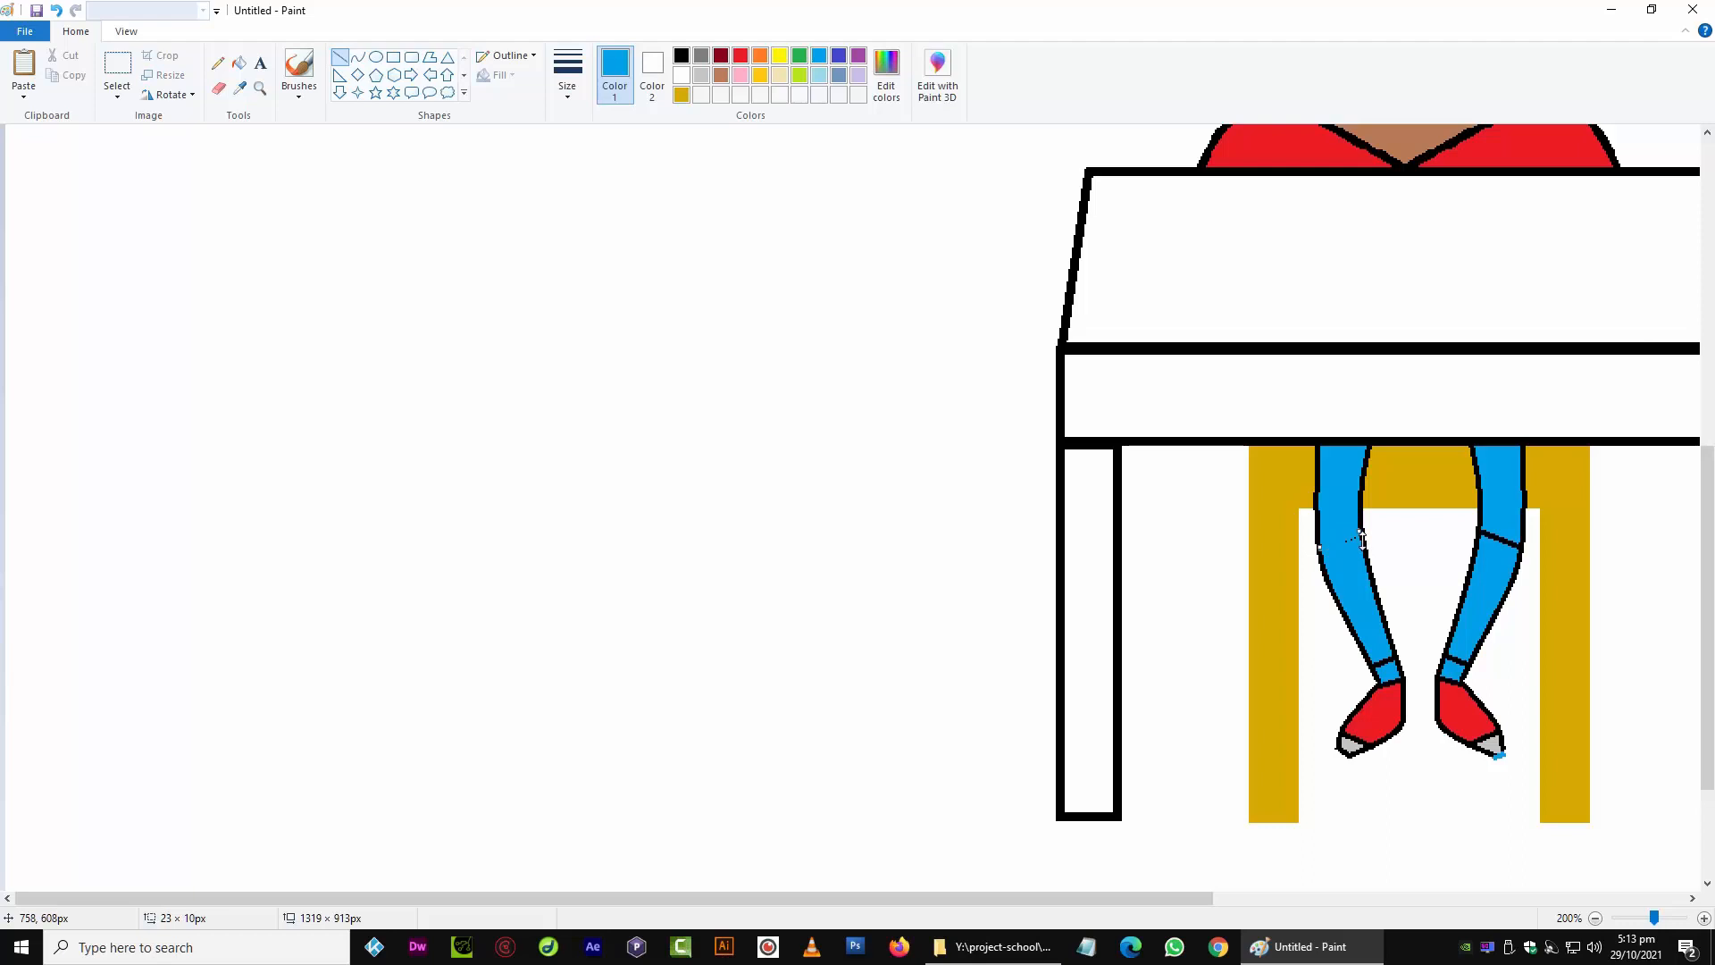
left_click_drag(1361, 538, 1363, 536)
left_click_drag(1487, 541, 1521, 552)
left_click(562, 87)
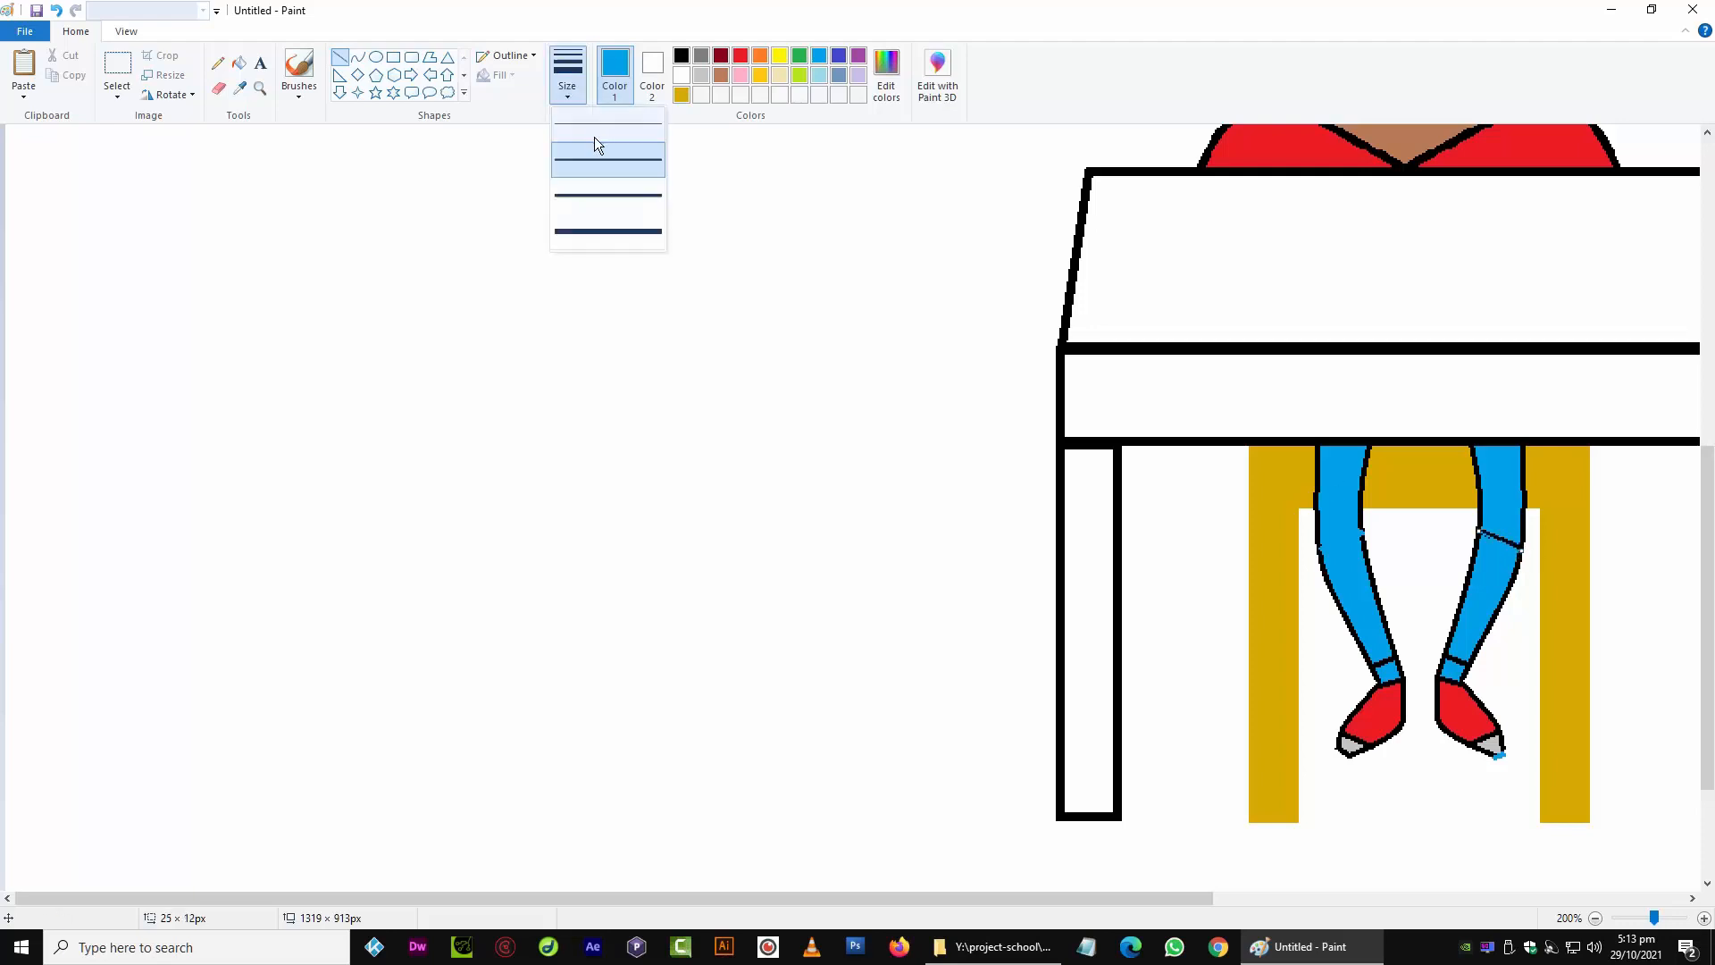
left_click(606, 201)
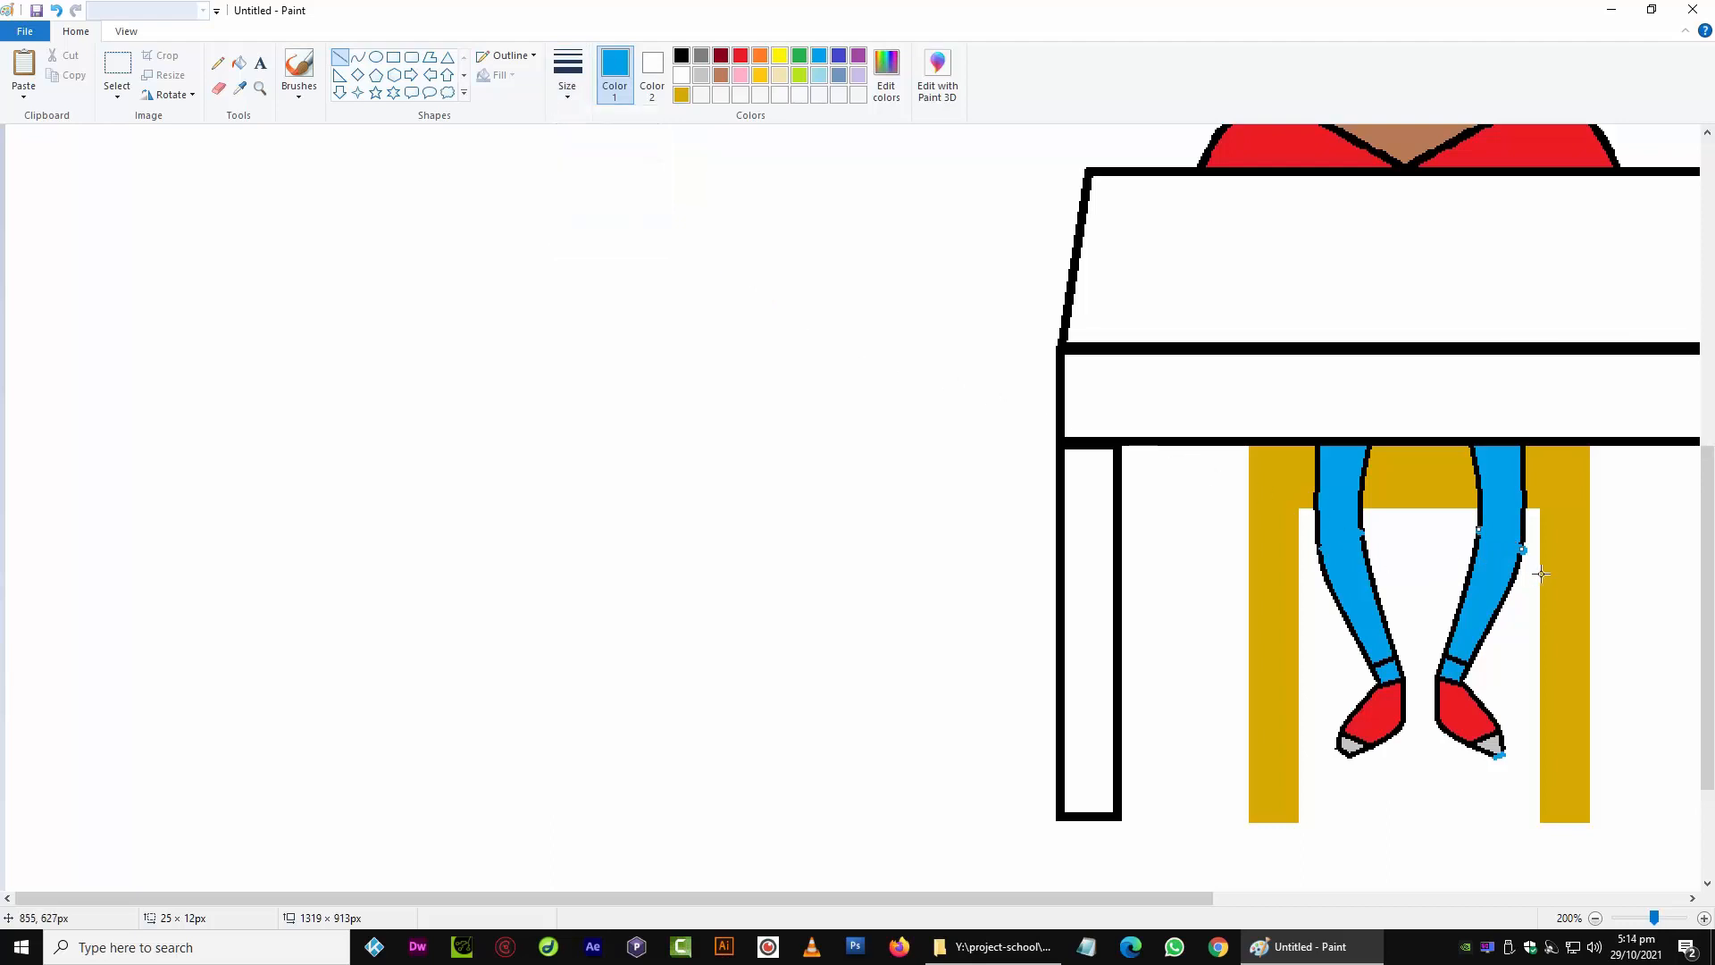
left_click_drag(1522, 558, 1520, 556)
left_click(1359, 539)
key("ctrl+z")
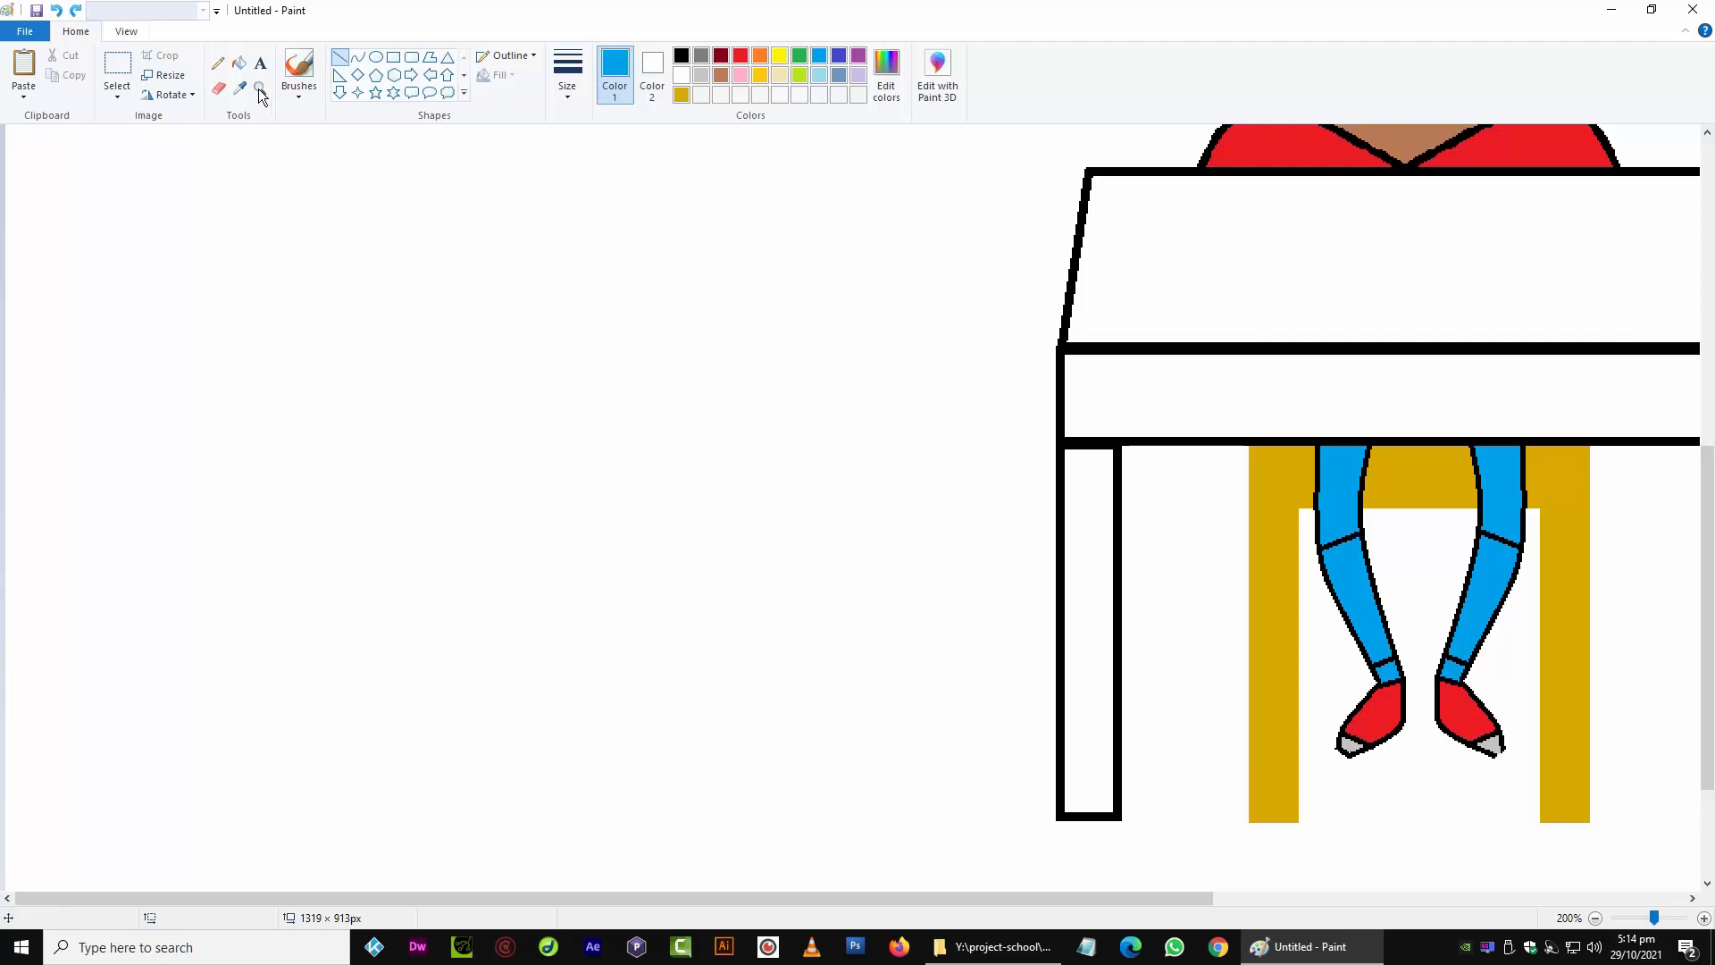
left_click(238, 63)
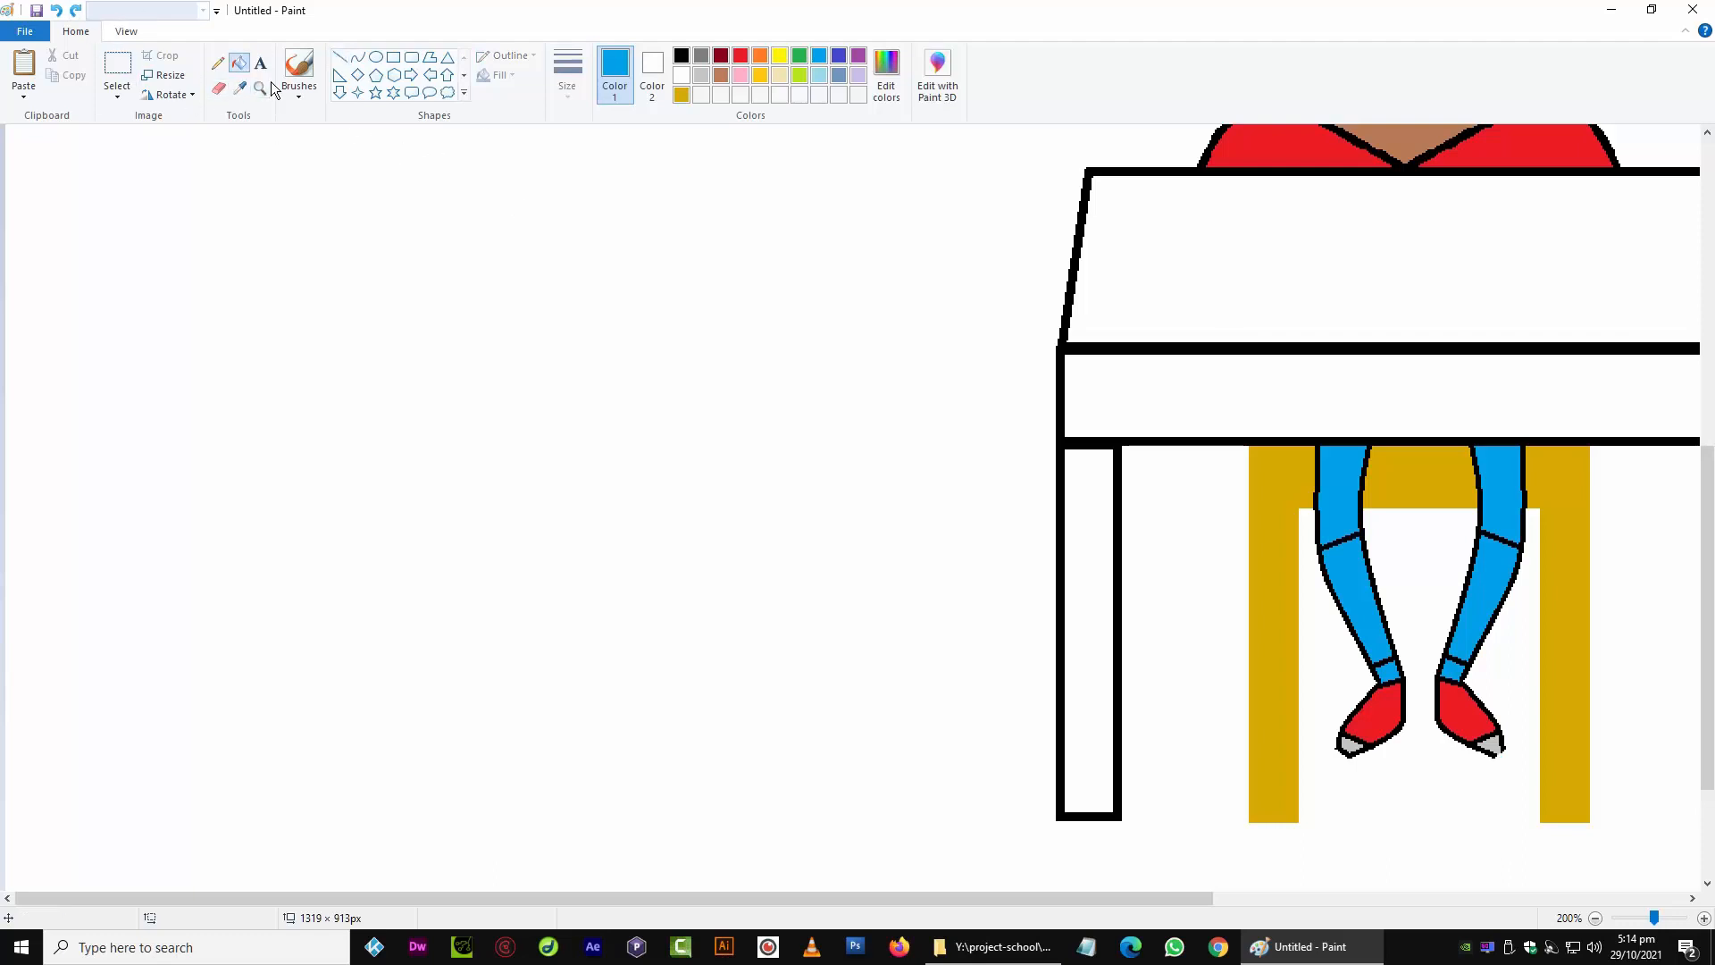
left_click(1387, 615)
key("ctrl+z")
Paint out the knee lines on both trouser legs using the eraser with bright blue as the secondary colour
left_click(217, 87)
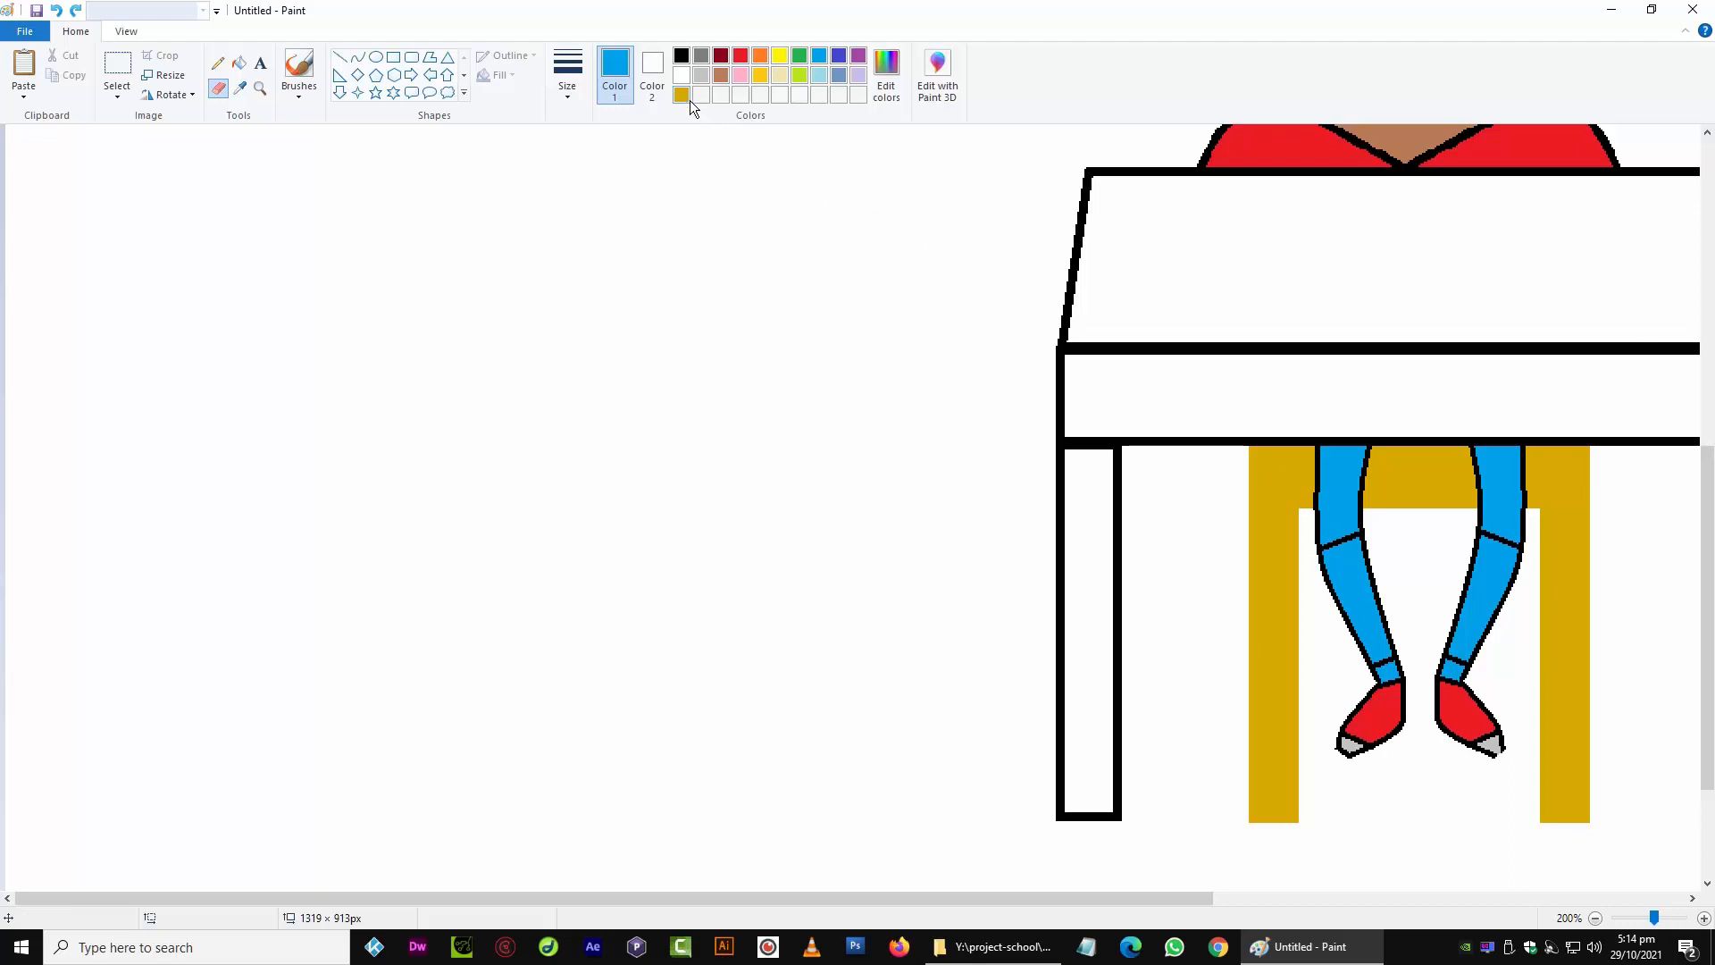
left_click(652, 76)
left_click(819, 56)
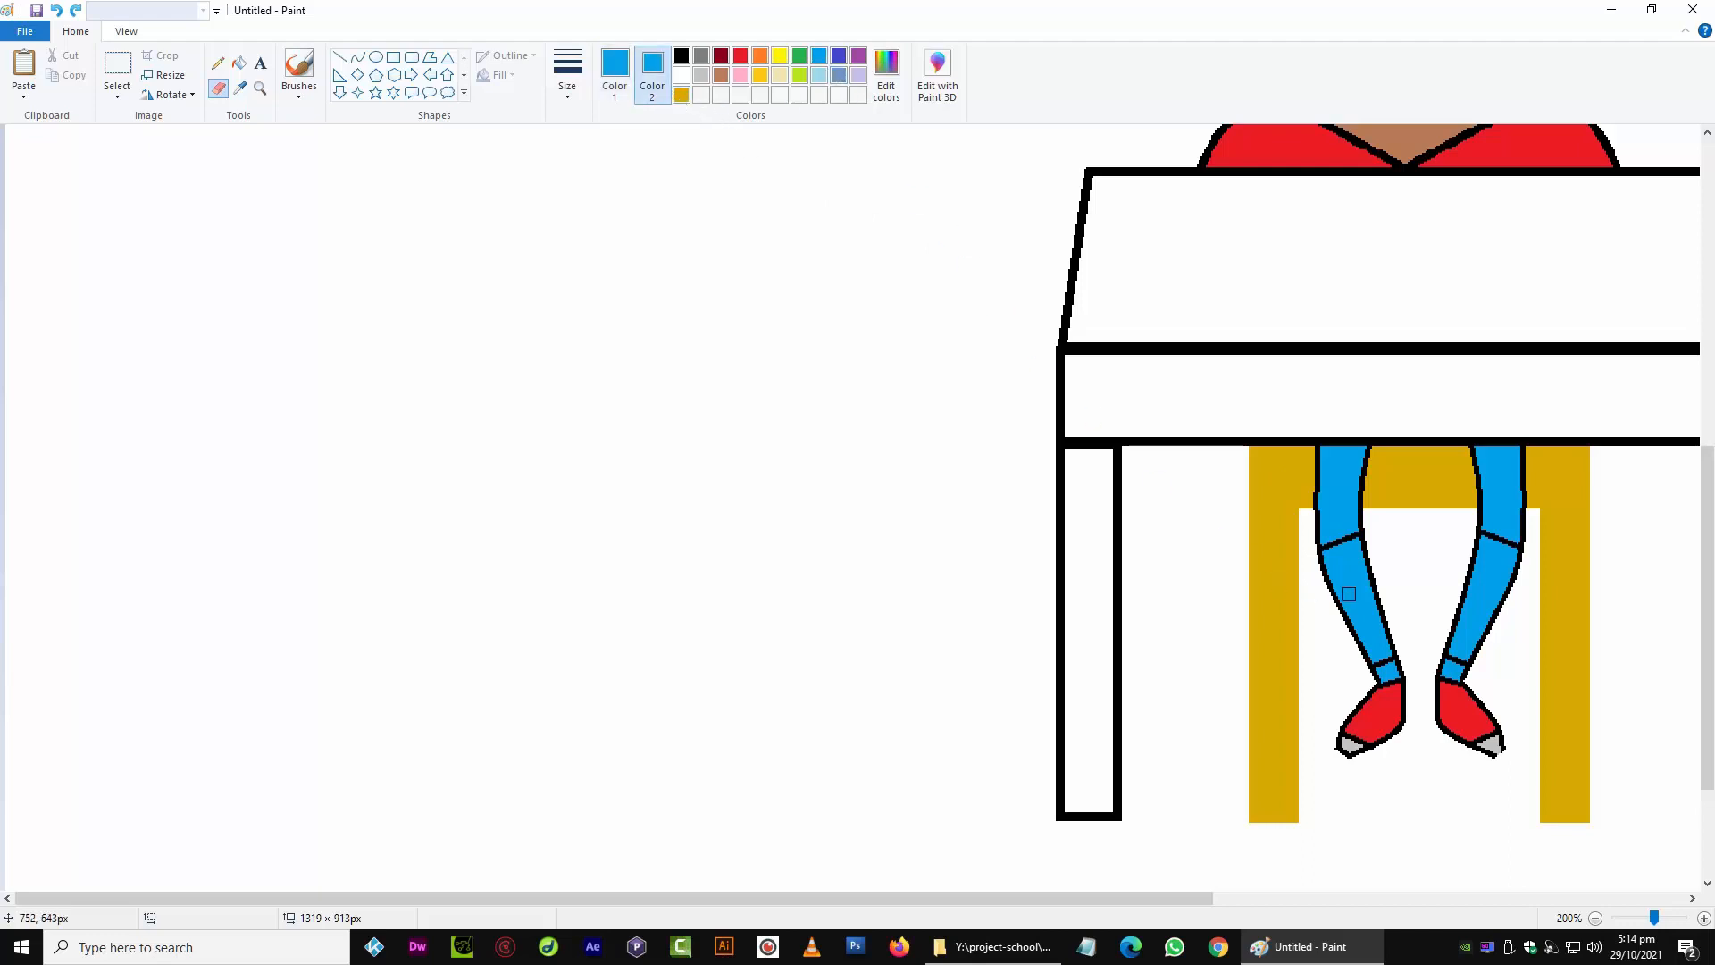
left_click_drag(1350, 567, 1334, 543)
left_click_drag(1488, 533, 1511, 544)
key("ctrl+z")
Close the open tip of the right-hand shoe with a thinner black line and reset the secondary colour to white
left_click(340, 57)
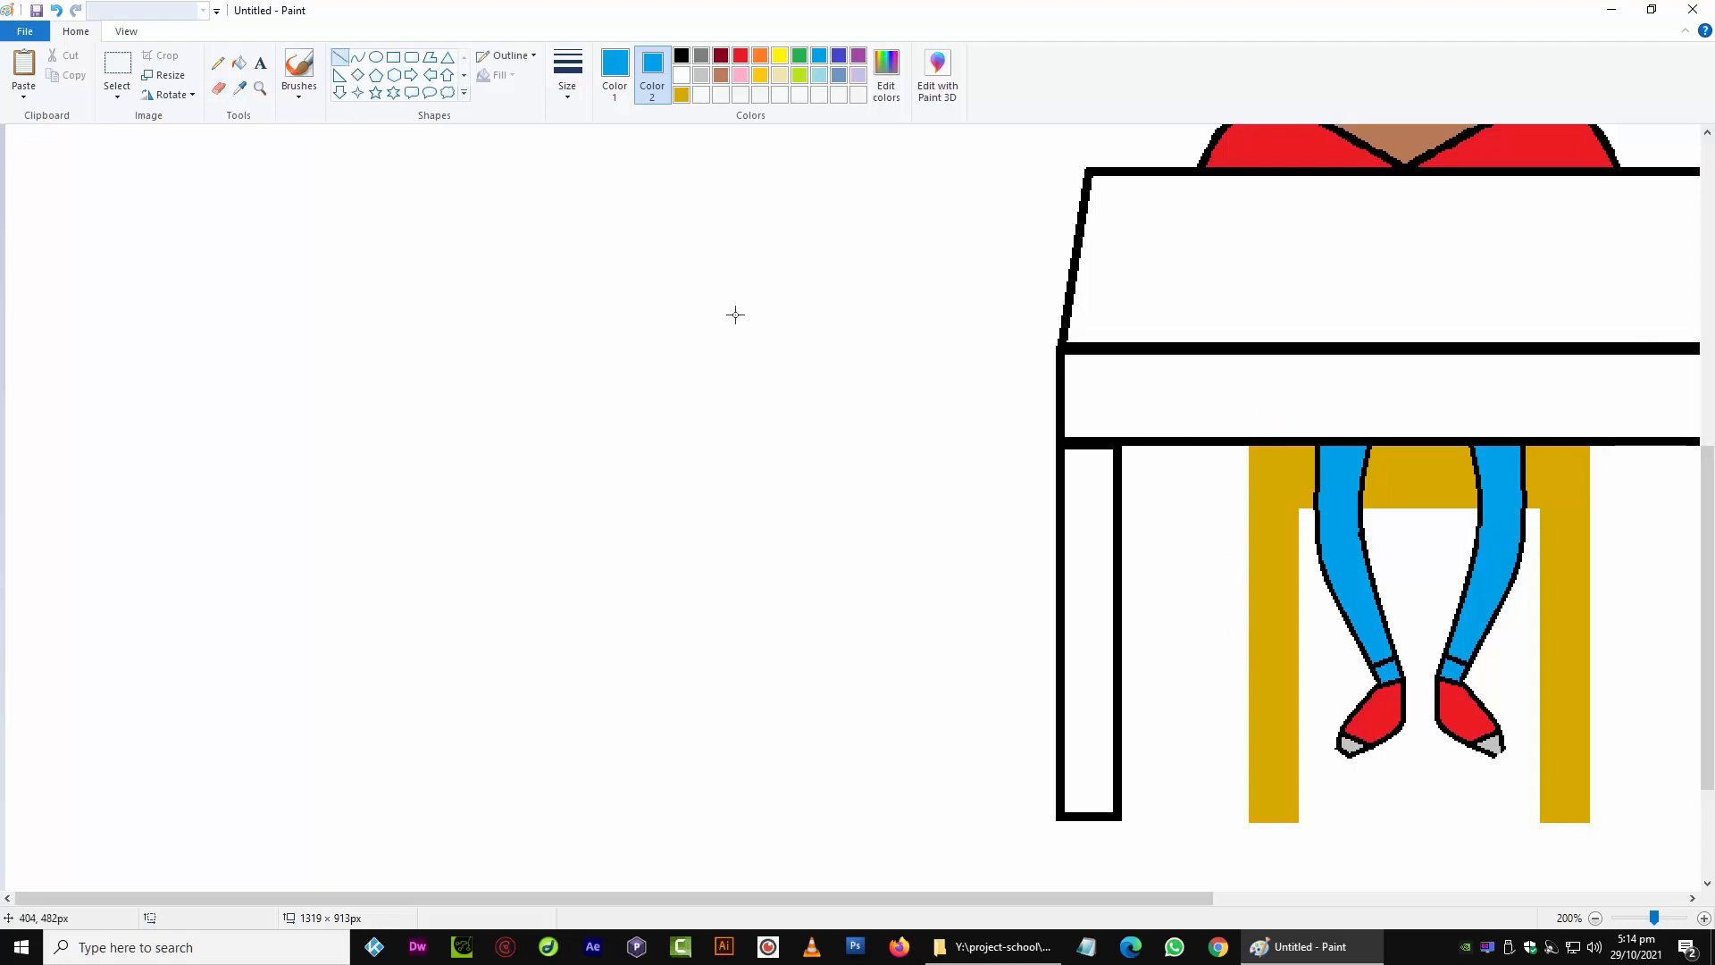
left_click_drag(1504, 749, 1495, 758)
key("ctrl+z")
left_click(571, 93)
left_click(603, 159)
left_click(682, 57)
left_click(625, 76)
left_click(682, 57)
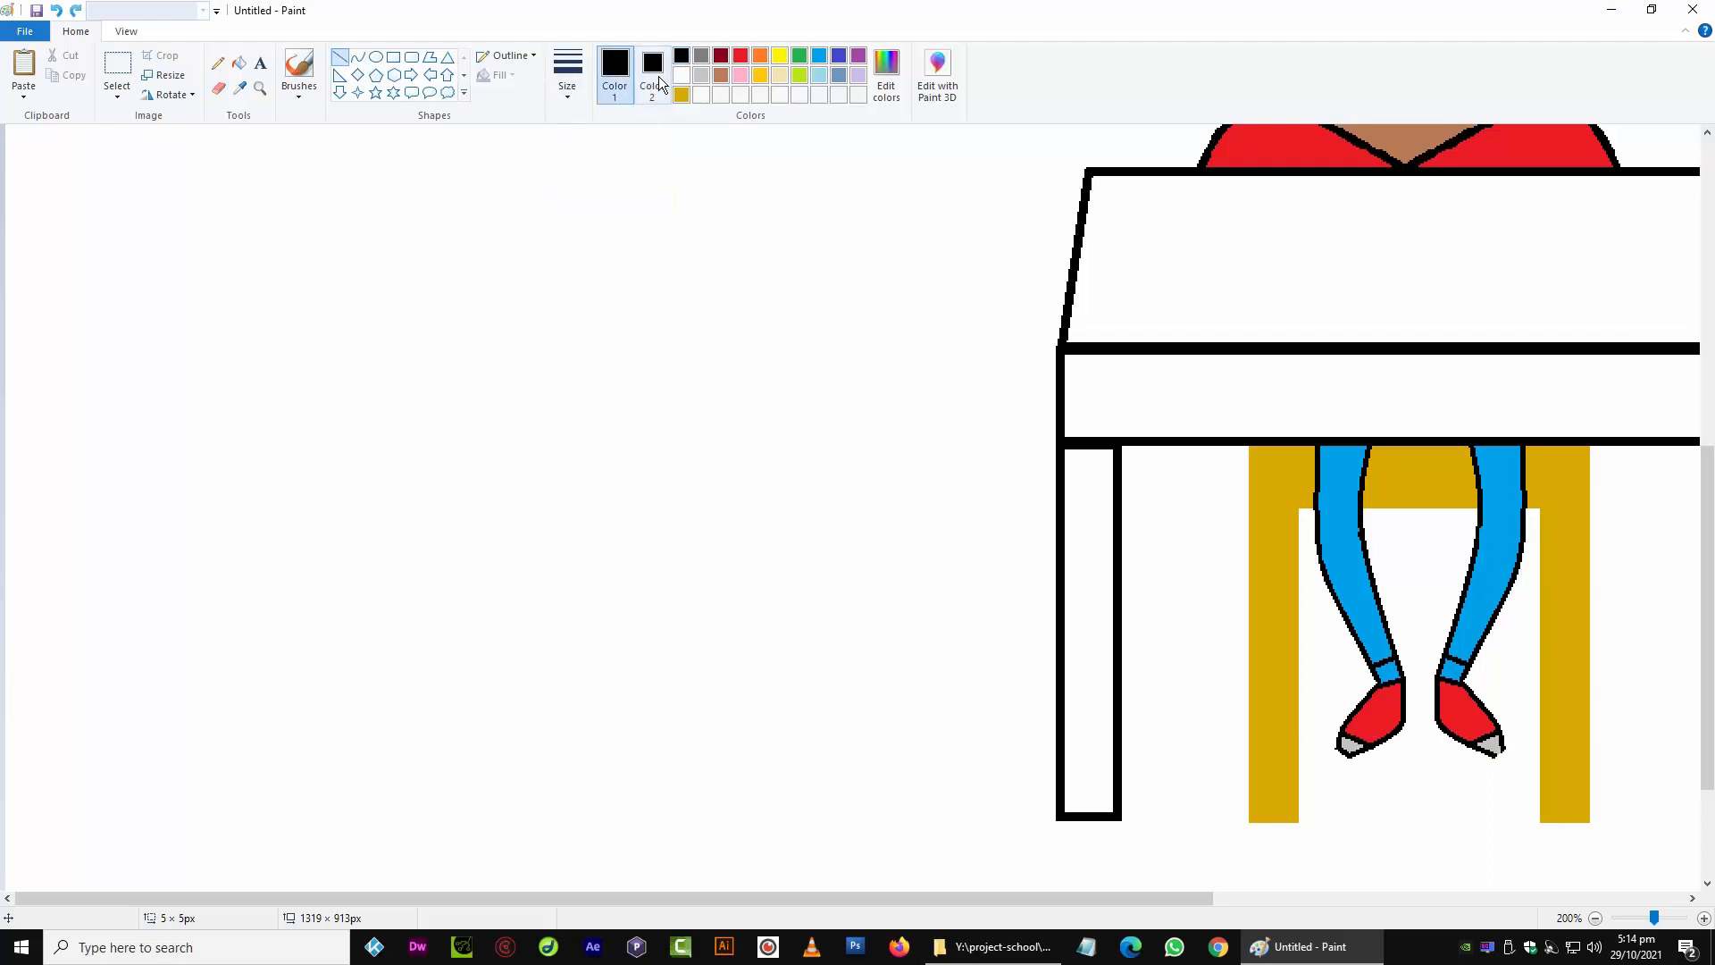
left_click(652, 73)
left_click(681, 75)
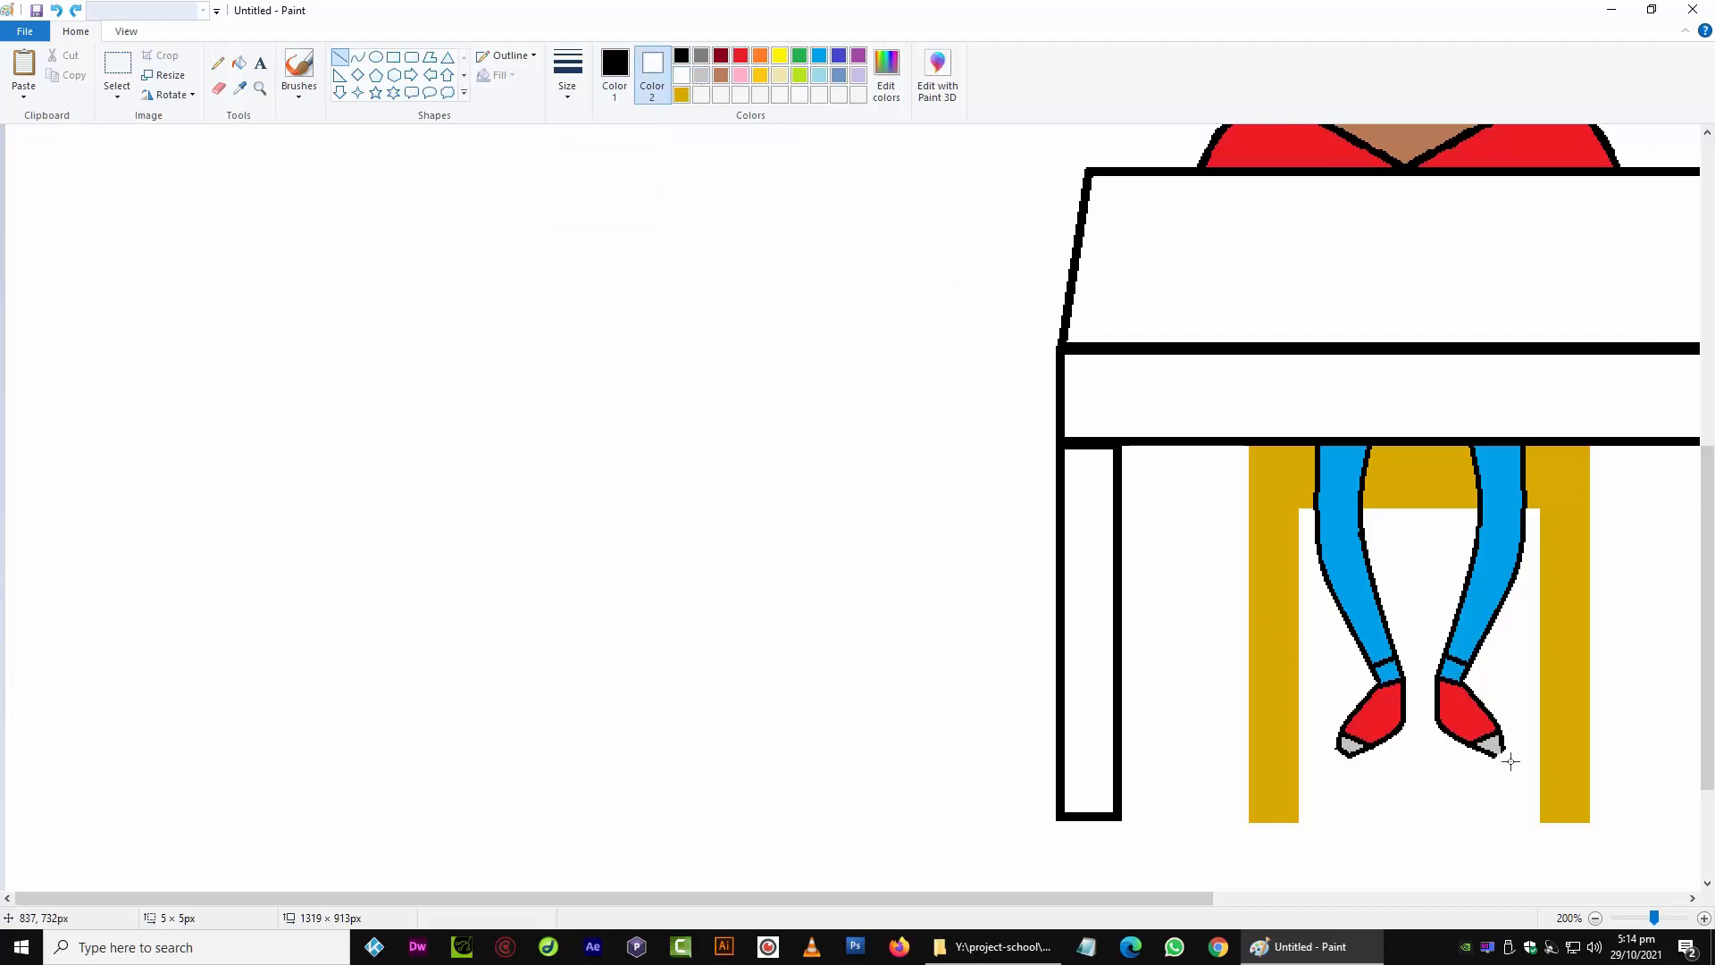
left_click_drag(1506, 762, 1494, 757)
Fill the tabletop with the palette's golden yellow
scroll(833, 550, "down", 1)
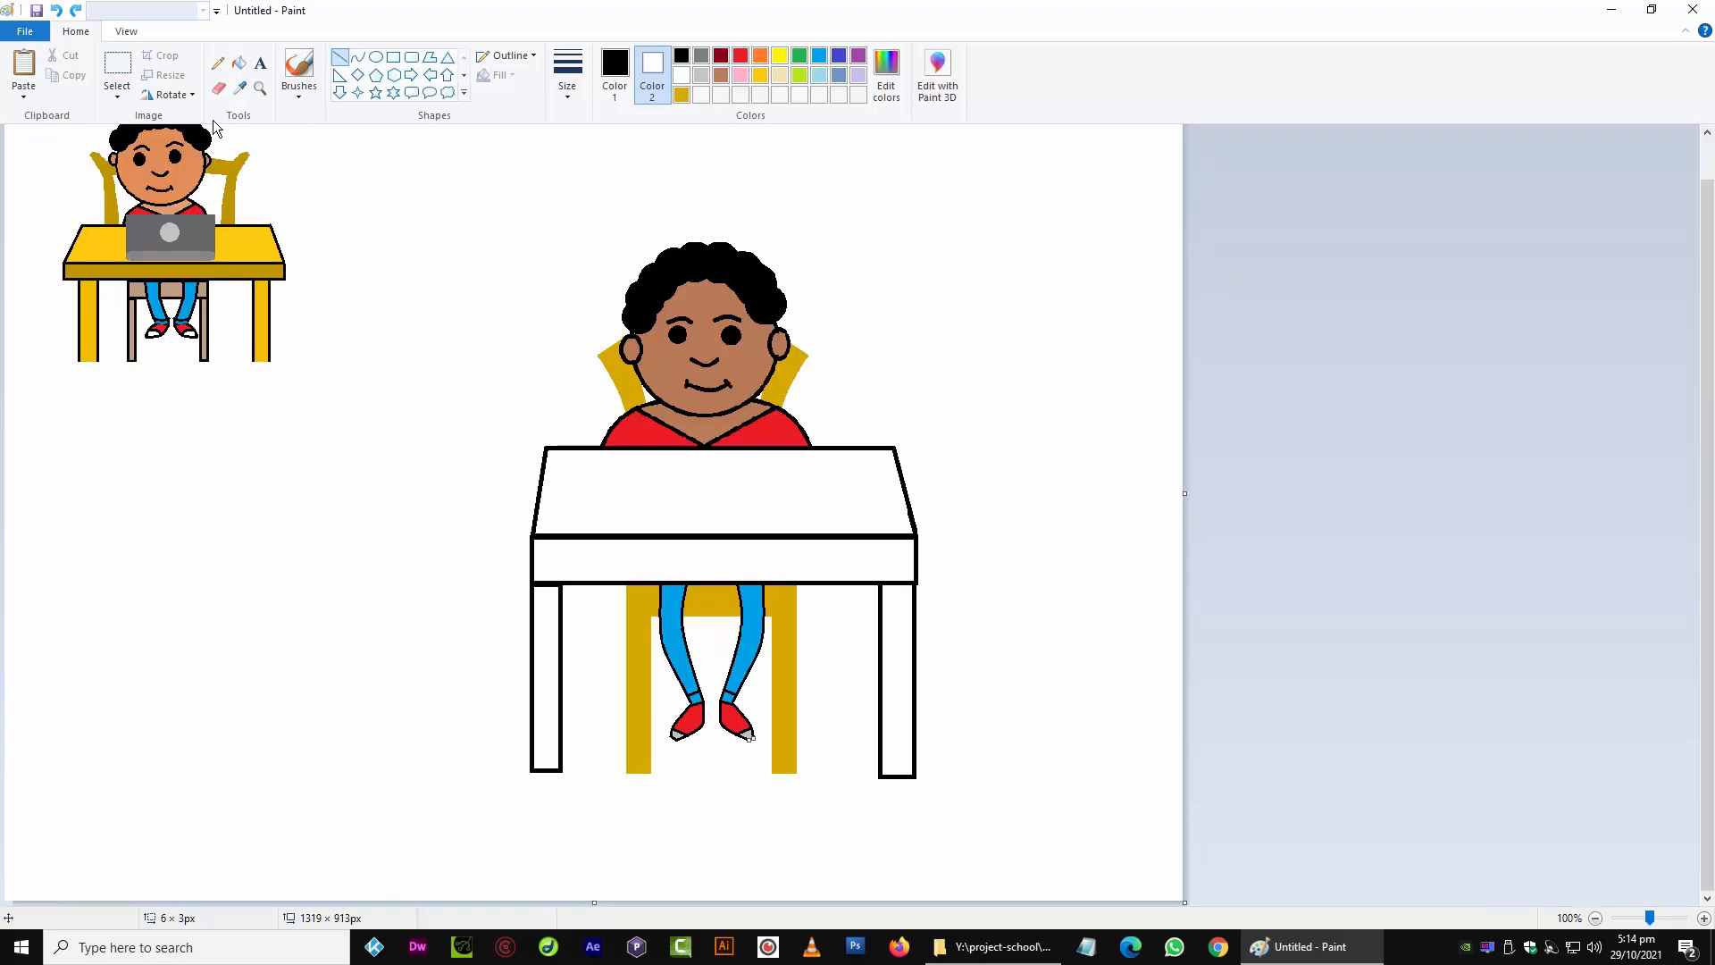
left_click(240, 64)
left_click(682, 95)
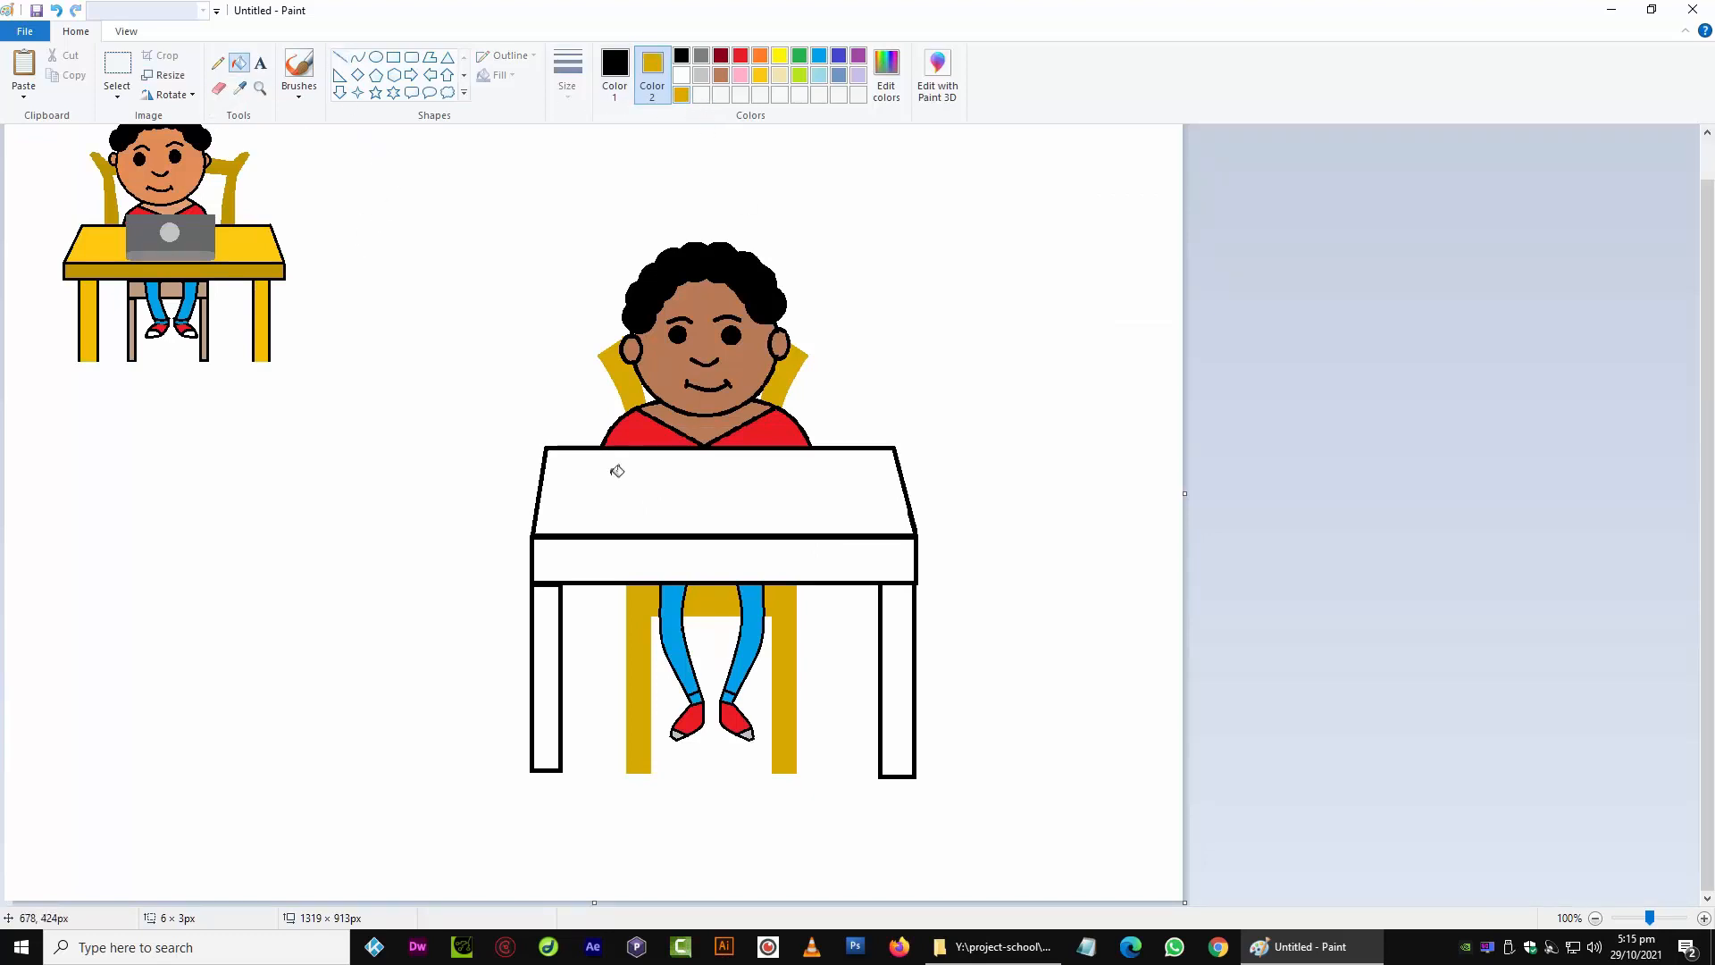
left_click(598, 498)
key("ctrl+z")
left_click(615, 67)
left_click(760, 75)
left_click(623, 482)
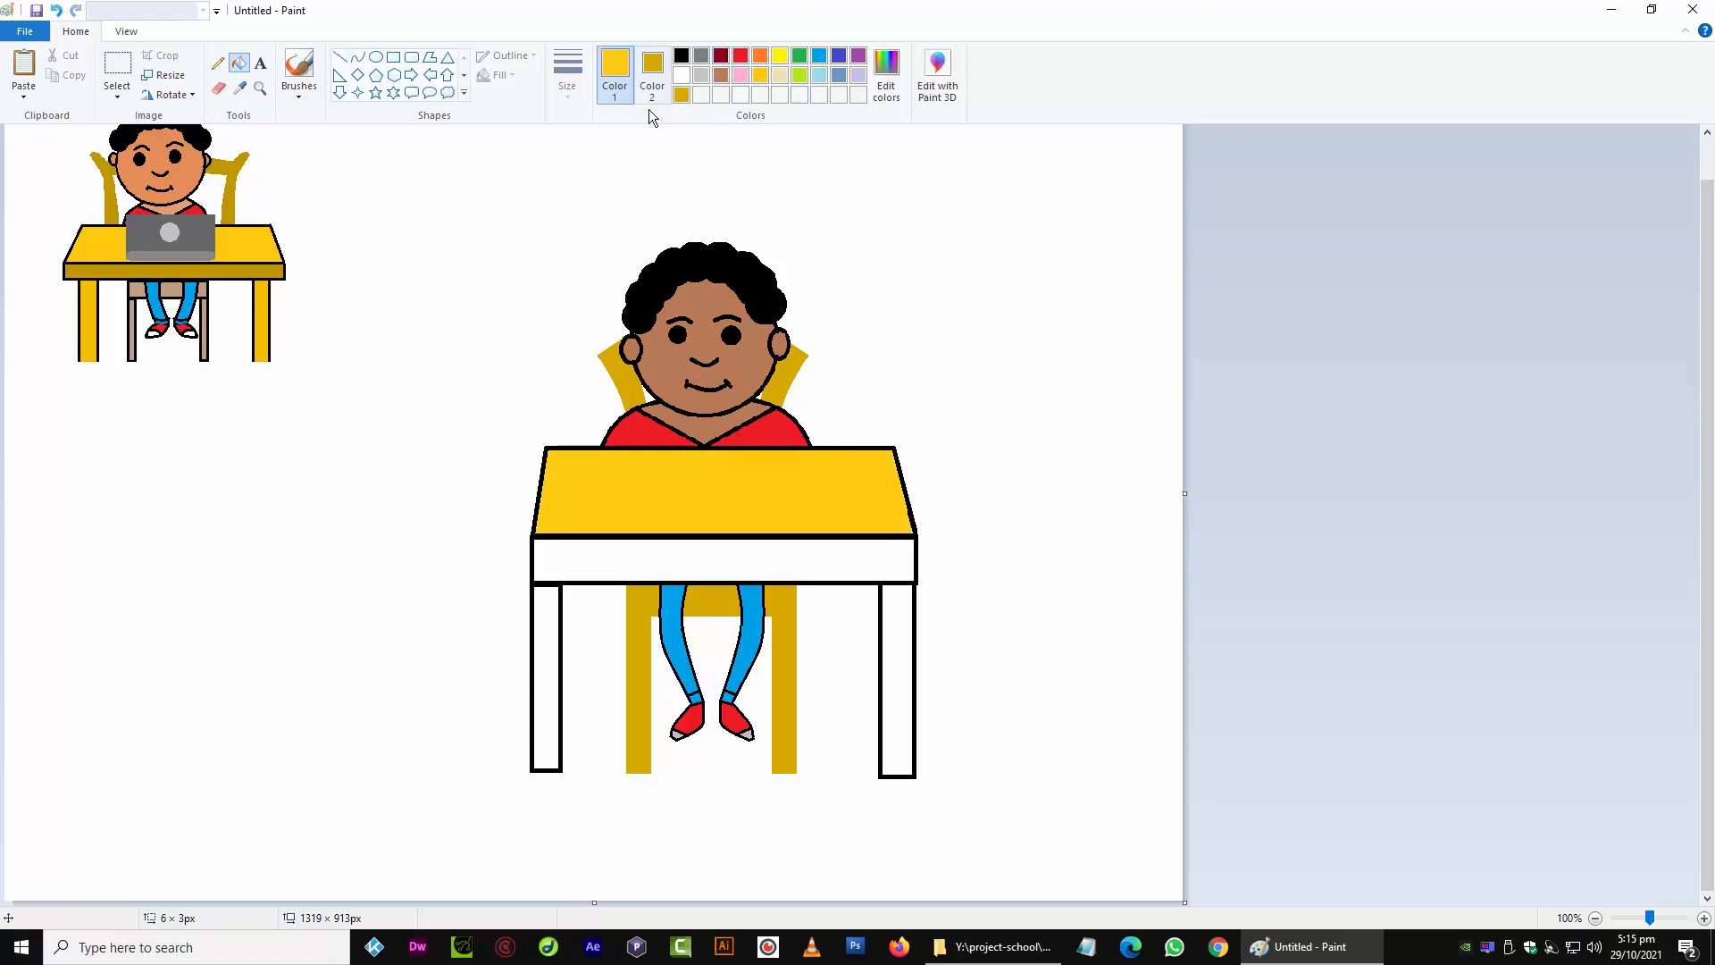
Fill the desk's front panel and both desk legs with the darker custom gold
left_click(681, 95)
left_click(697, 565)
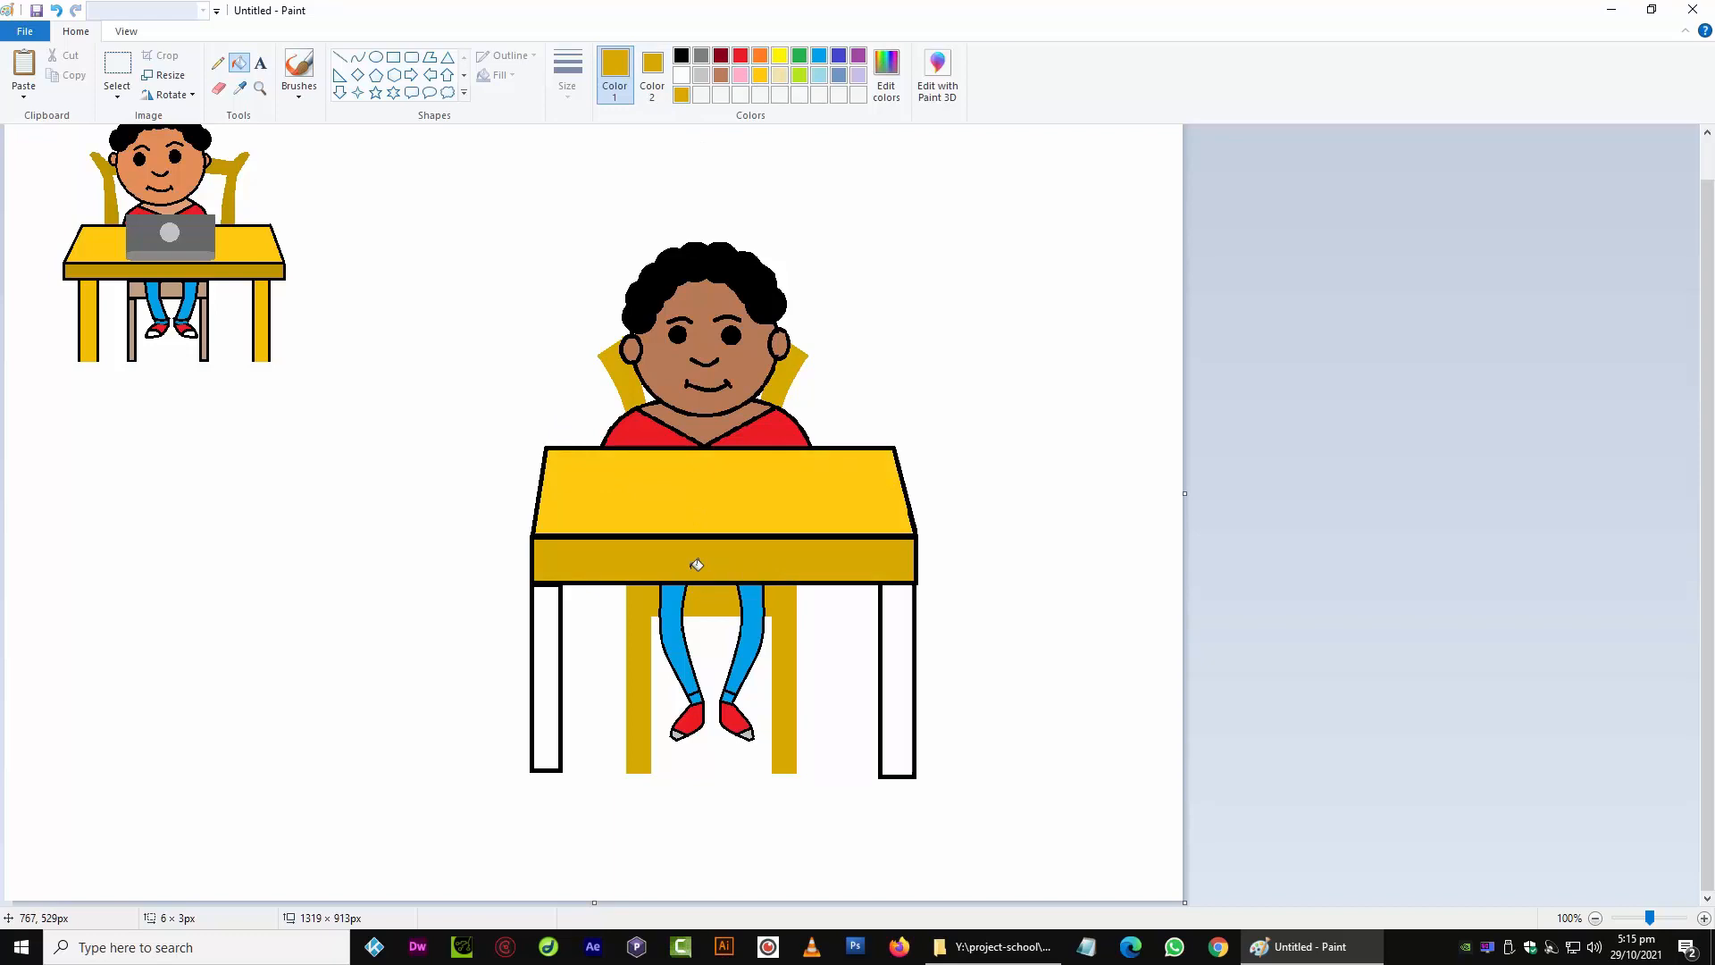
left_click(548, 655)
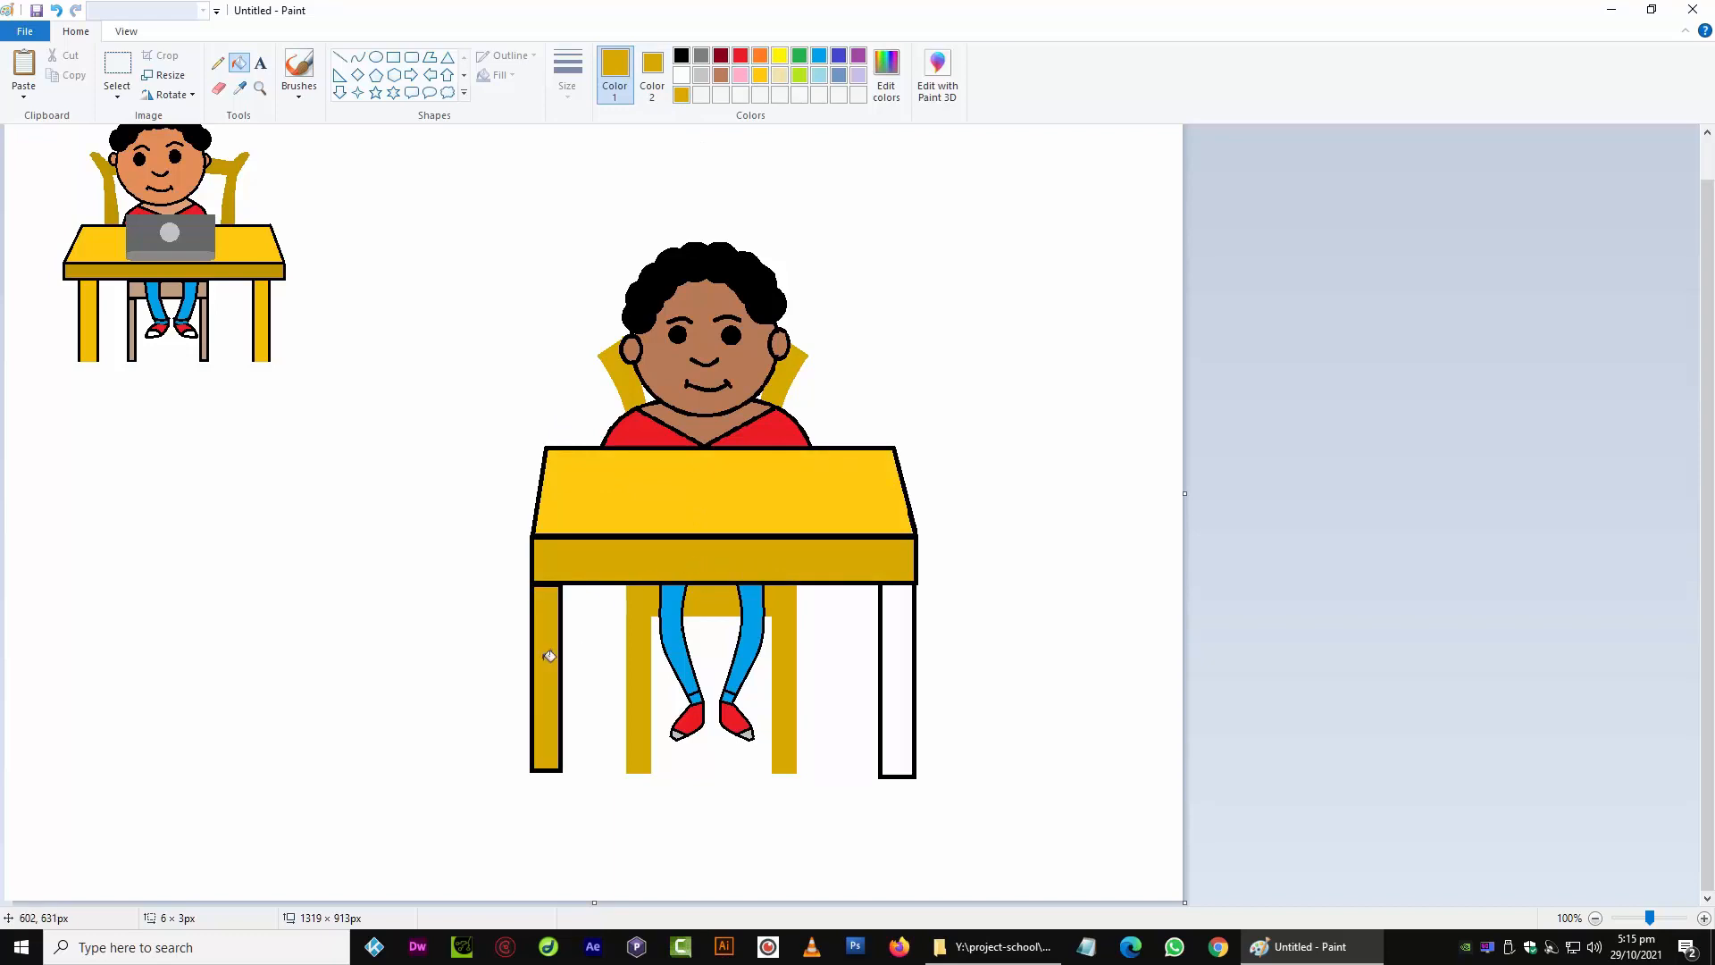
left_click(889, 708)
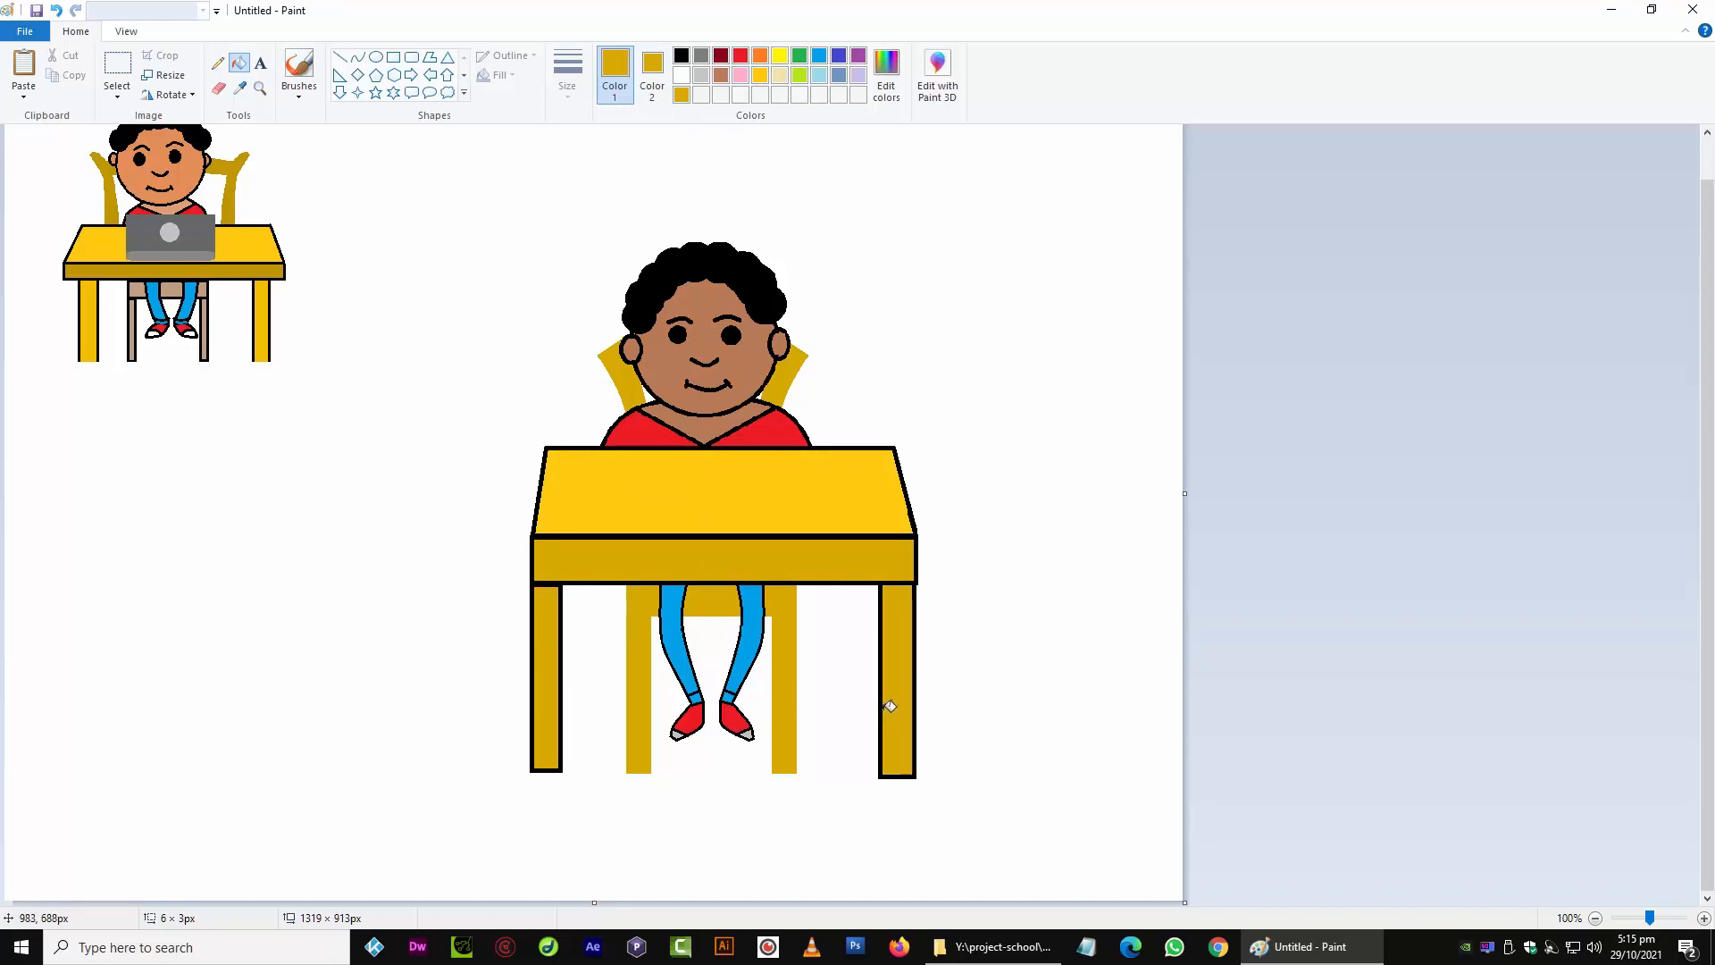
left_click(883, 704)
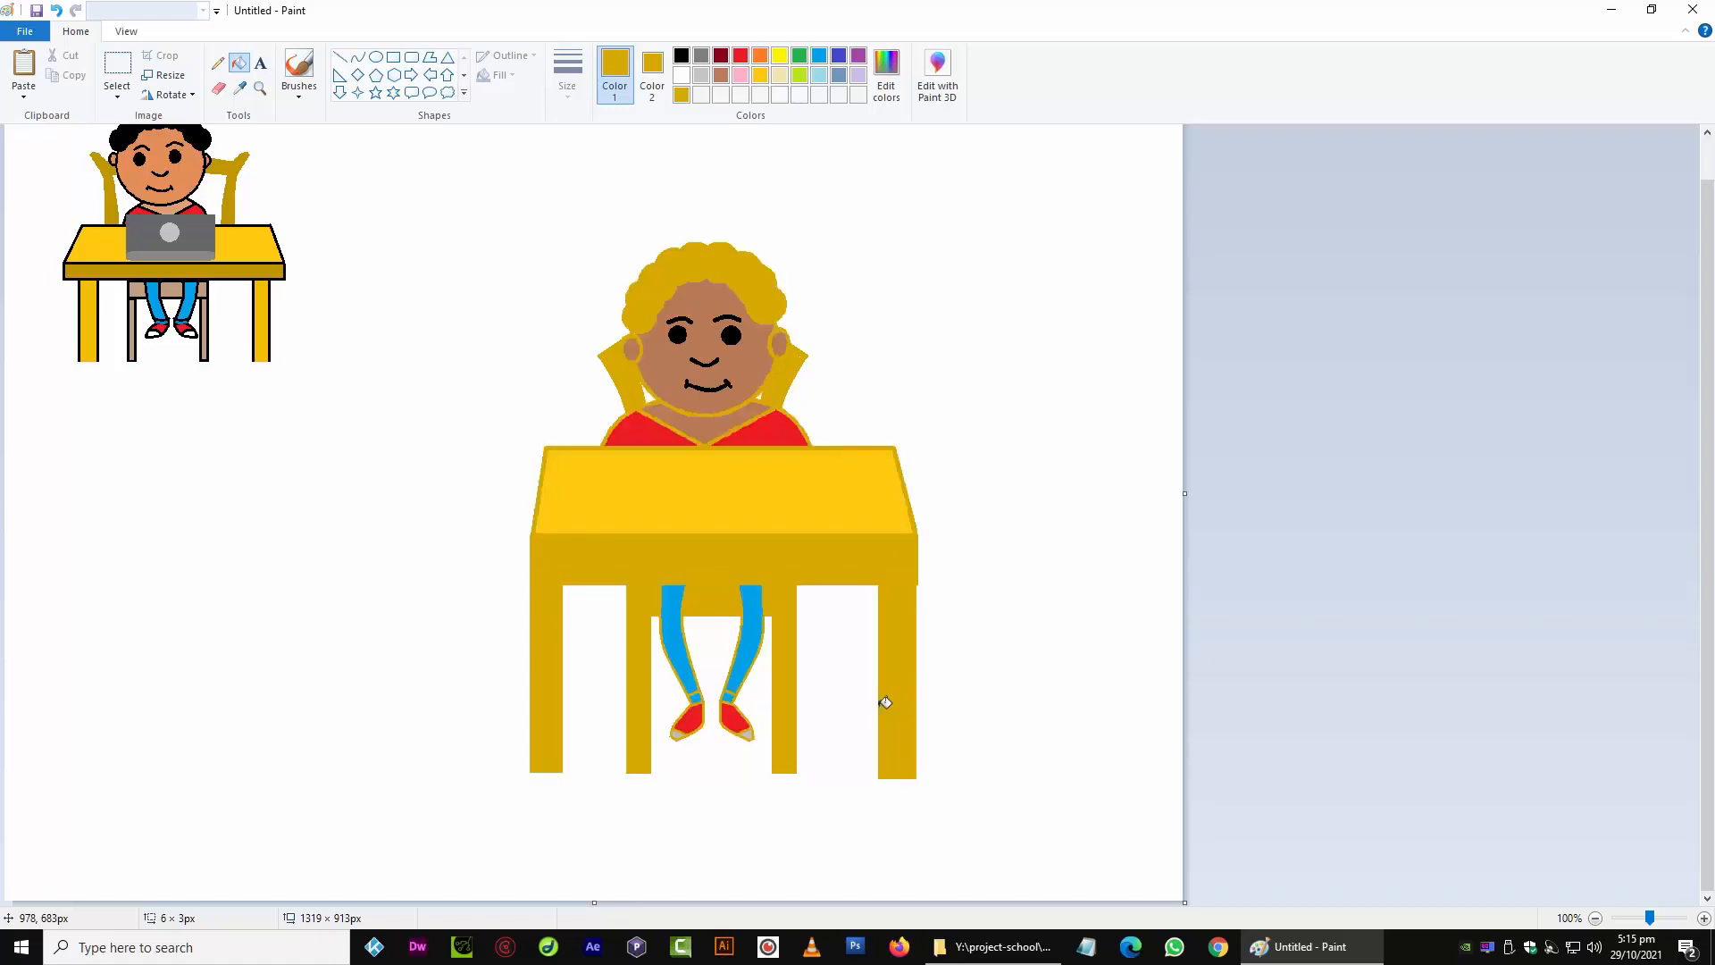
key("ctrl+z")
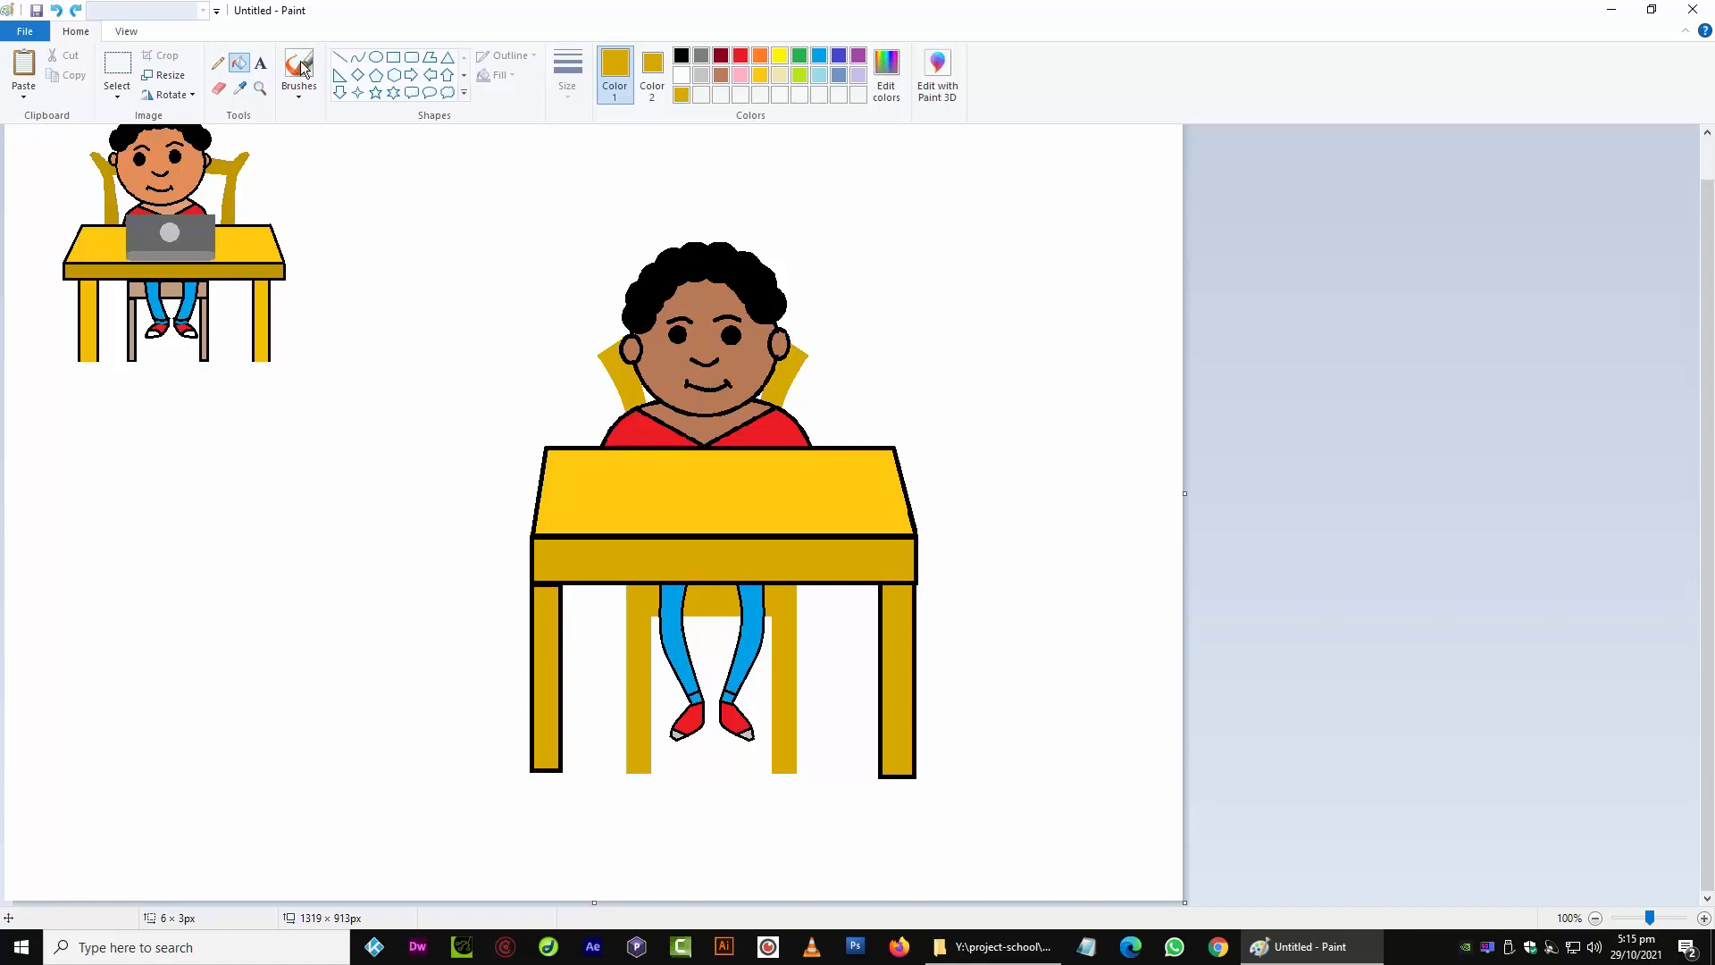
Outline the underside of the chair seat and the inner edges of both chair legs with black lines
left_click(340, 56)
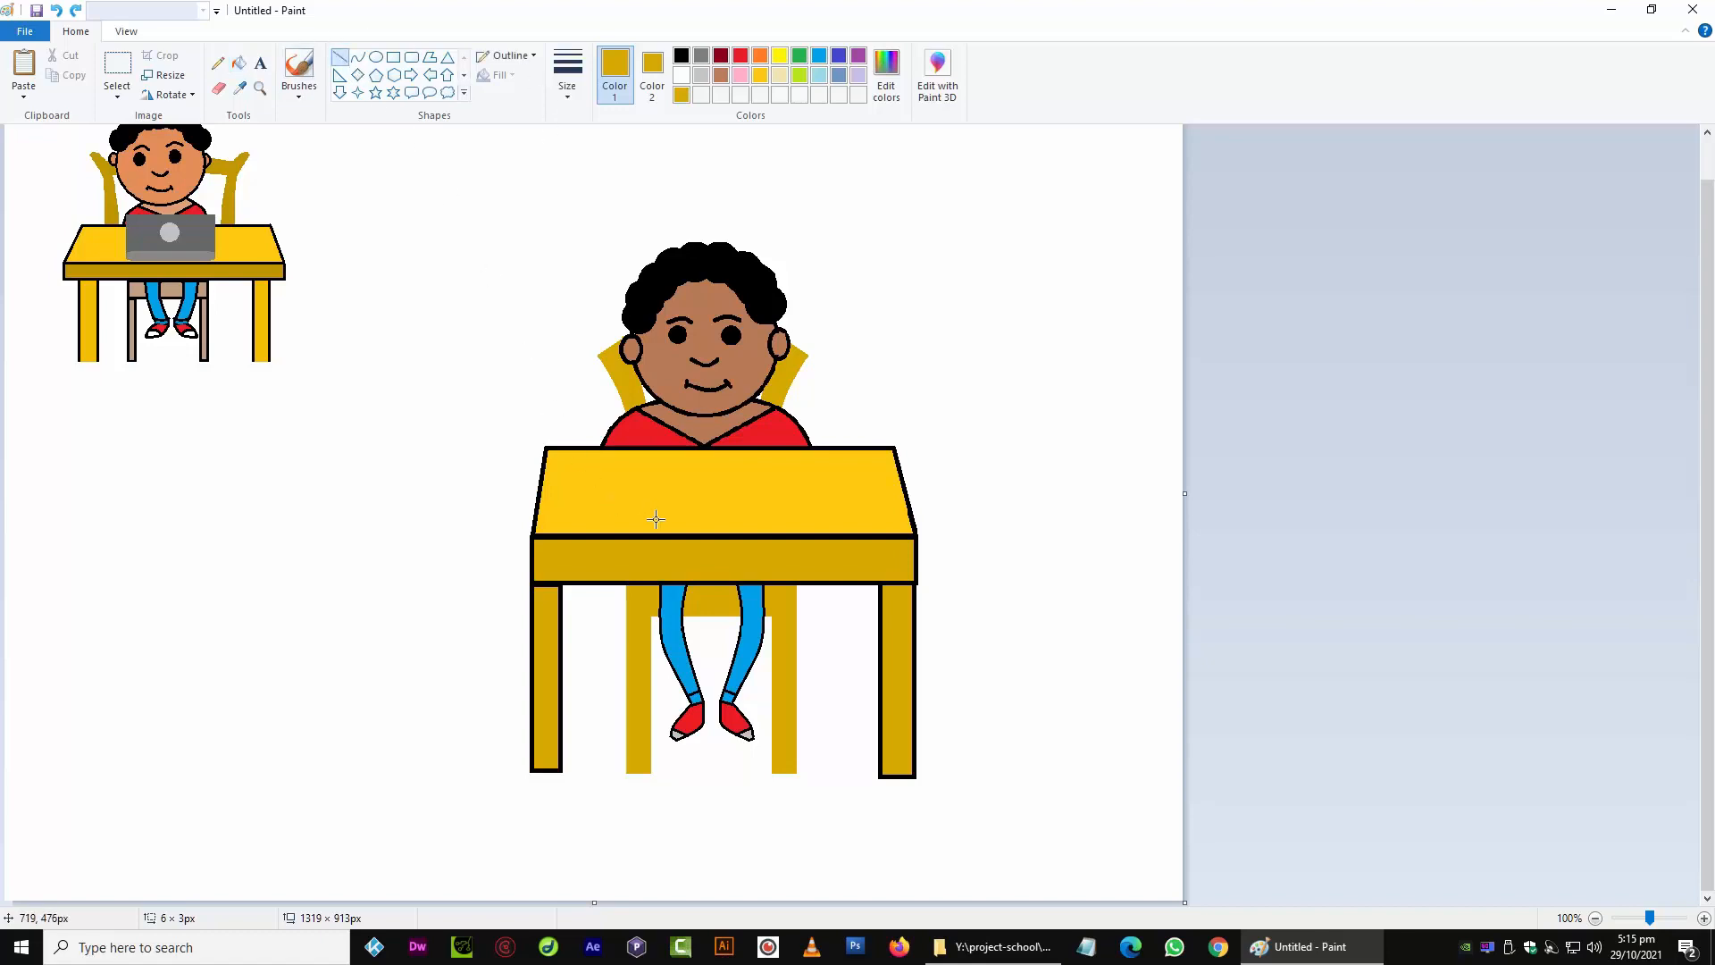
scroll(656, 519, "up", 1)
scroll(870, 659, "down", 6)
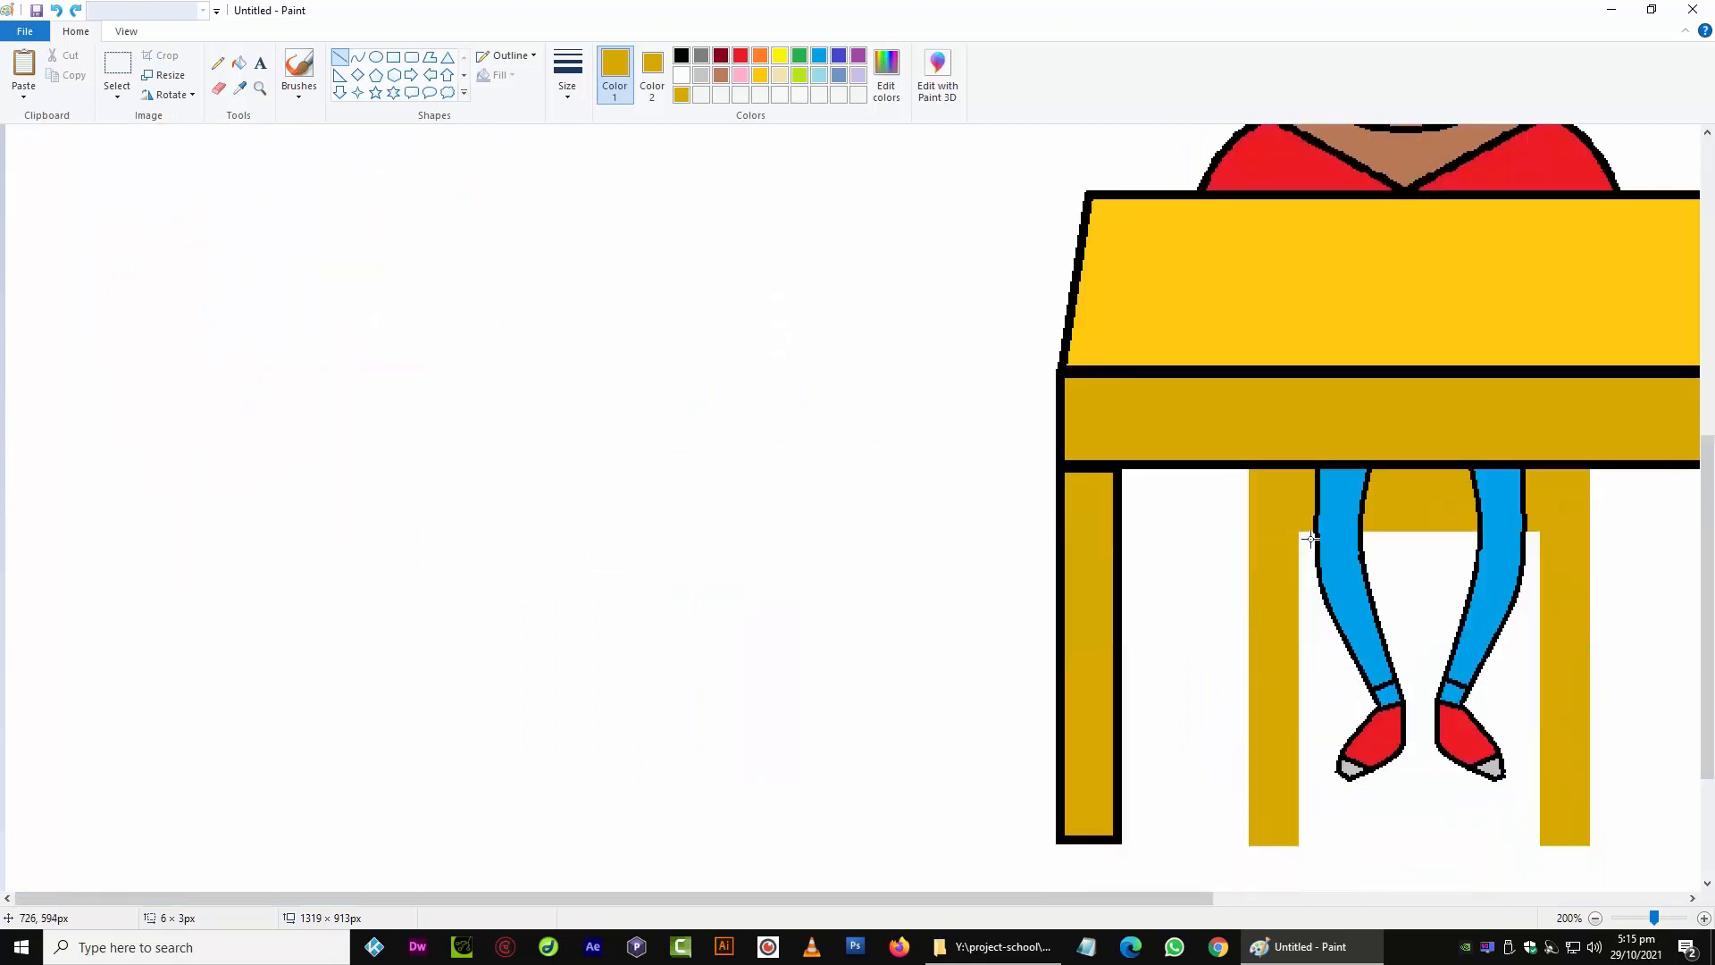
left_click(682, 57)
left_click_drag(1306, 540, 1542, 532)
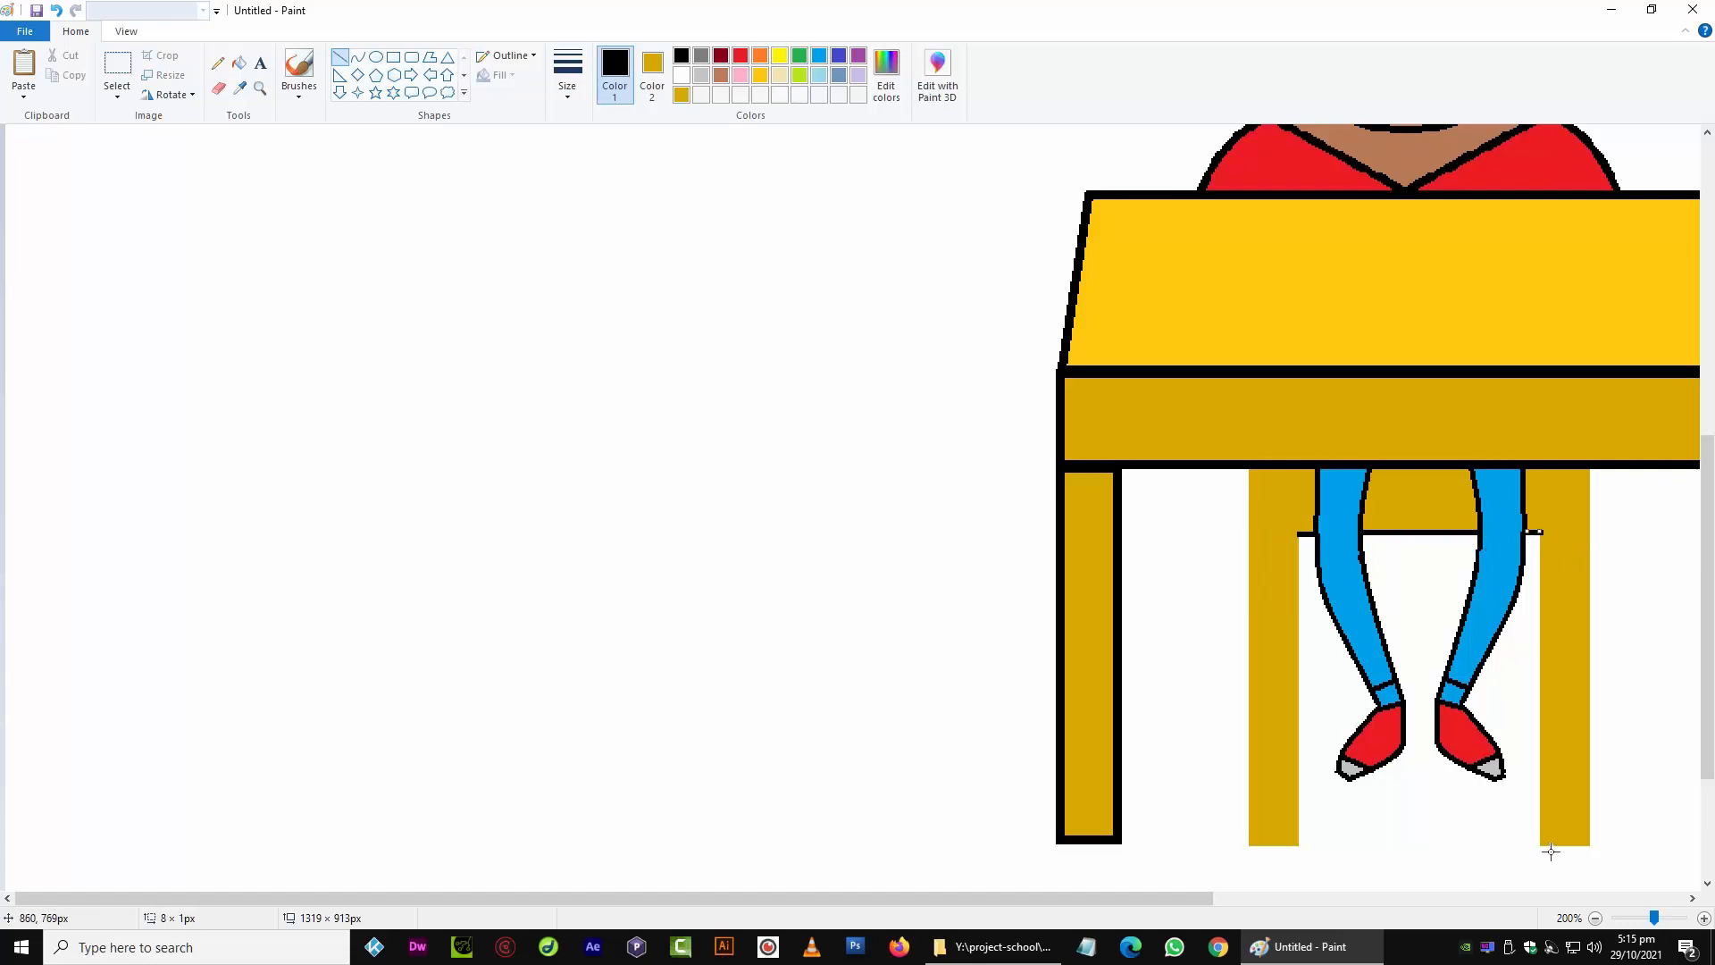
left_click_drag(1541, 846, 1540, 550)
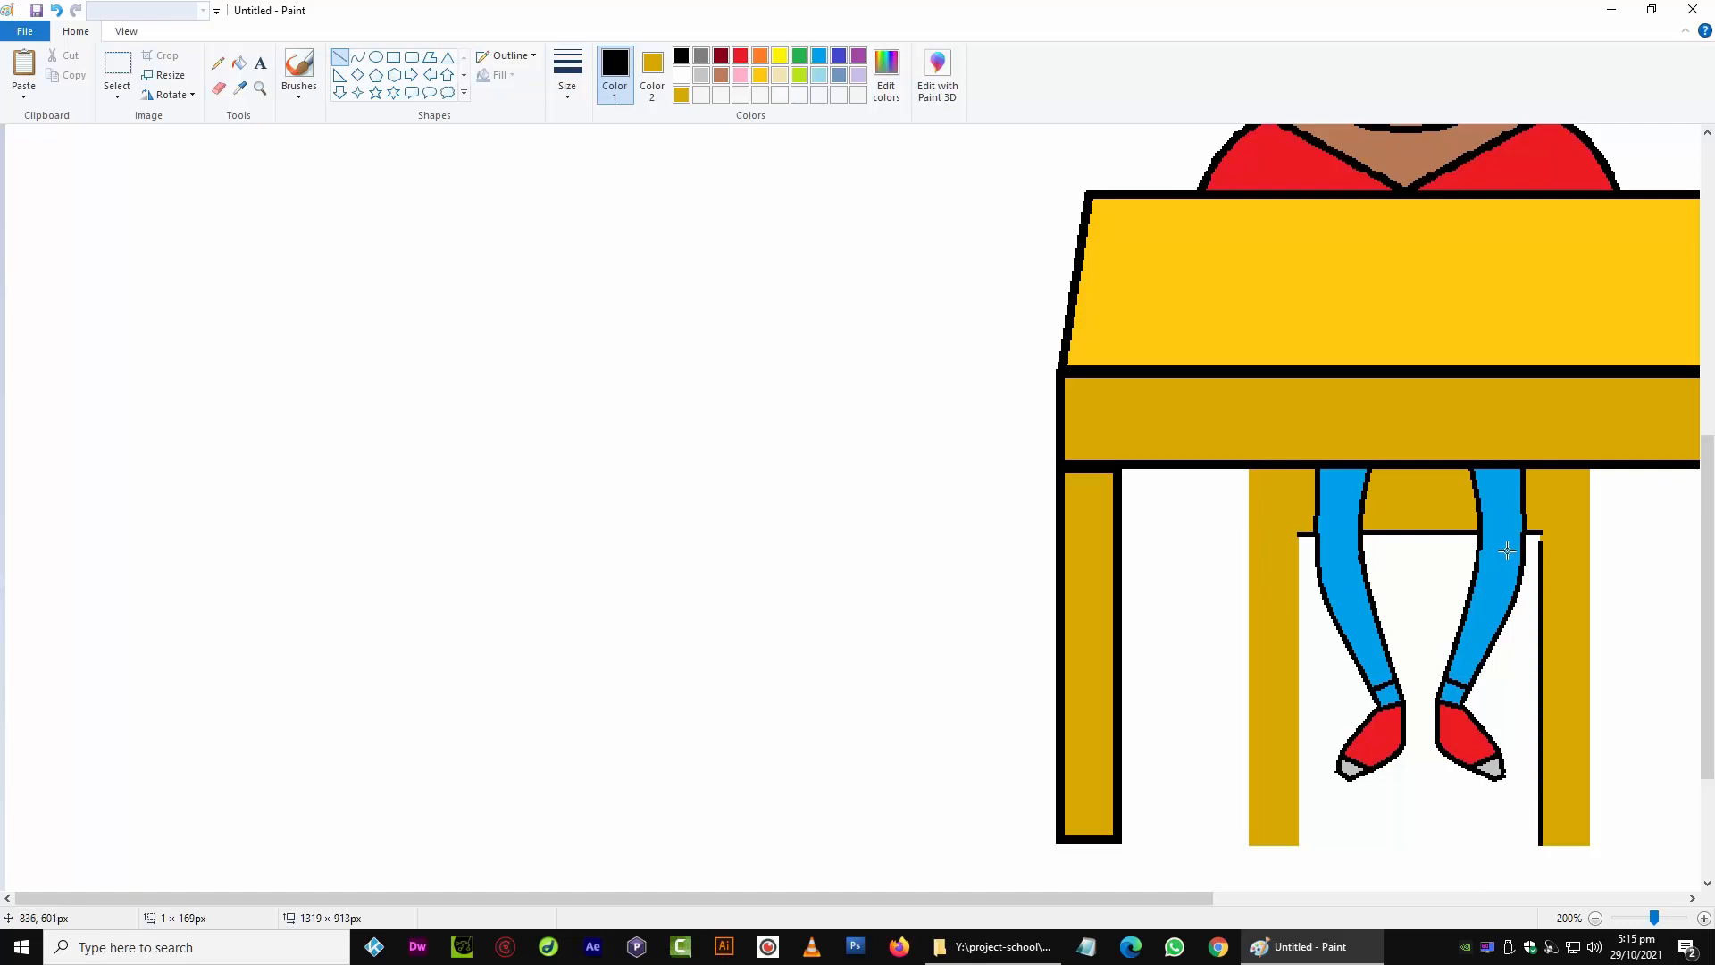
left_click_drag(1300, 536, 1304, 853)
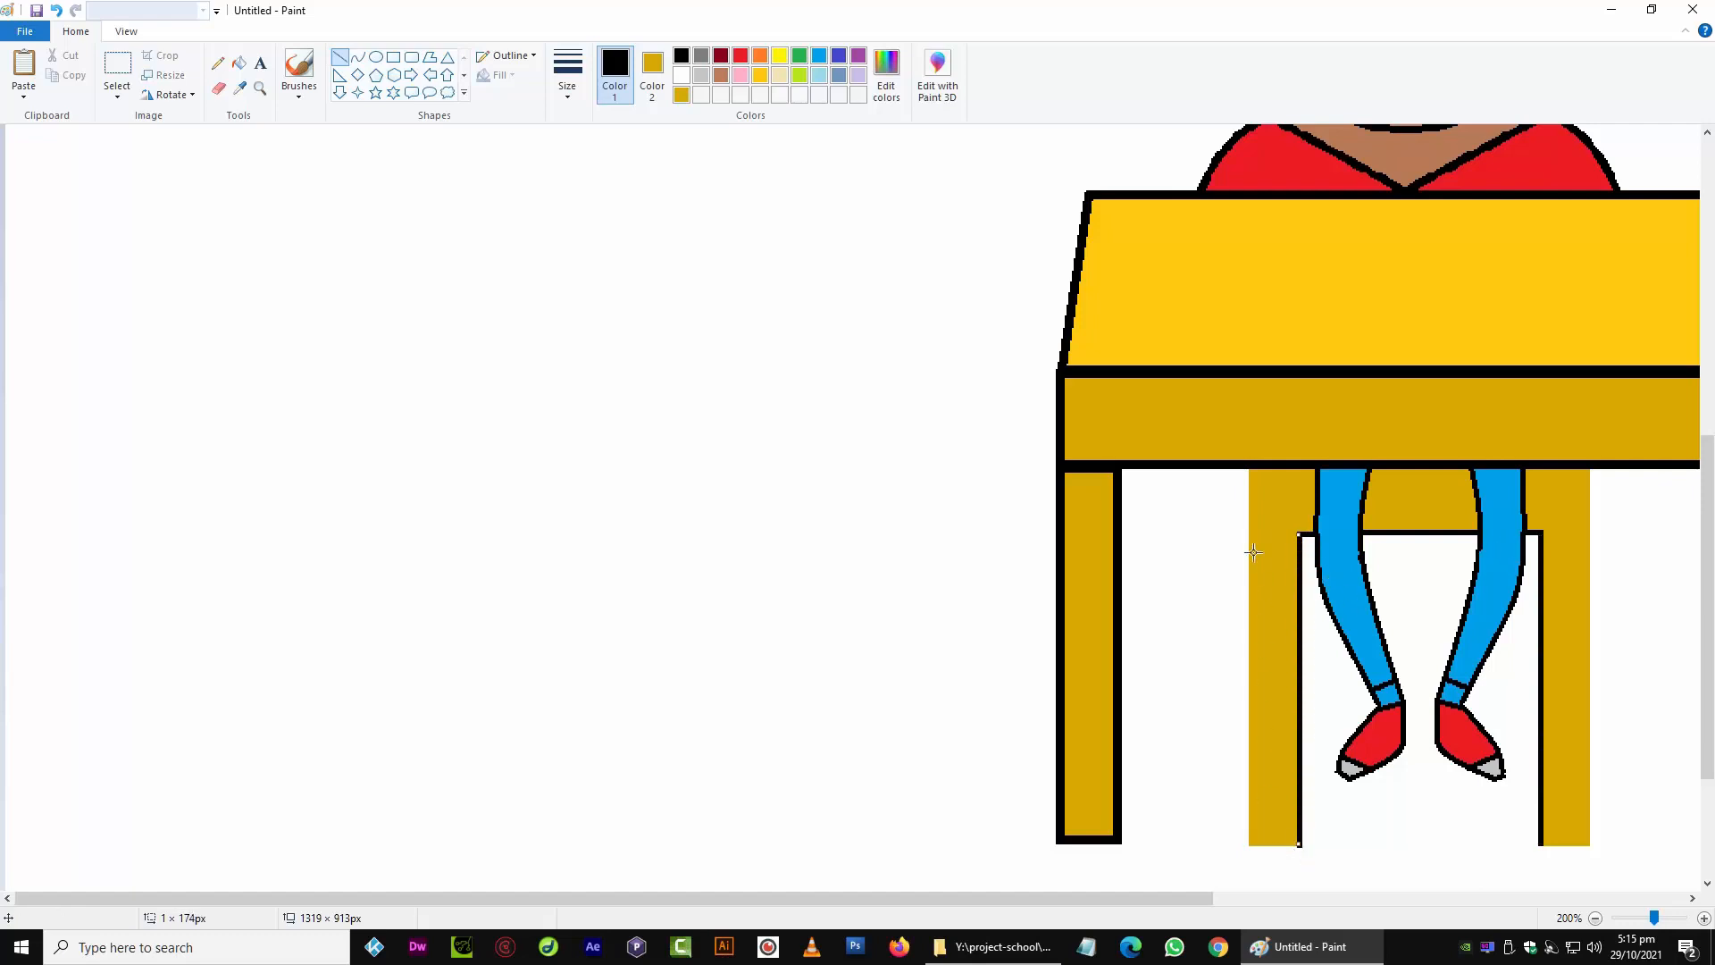
Draw black lines along the outer edges and bottom ends of both chair legs
mouse_move(1248, 469)
left_mouse_down()
mouse_move(1244, 853)
mouse_move(1305, 855)
left_mouse_up()
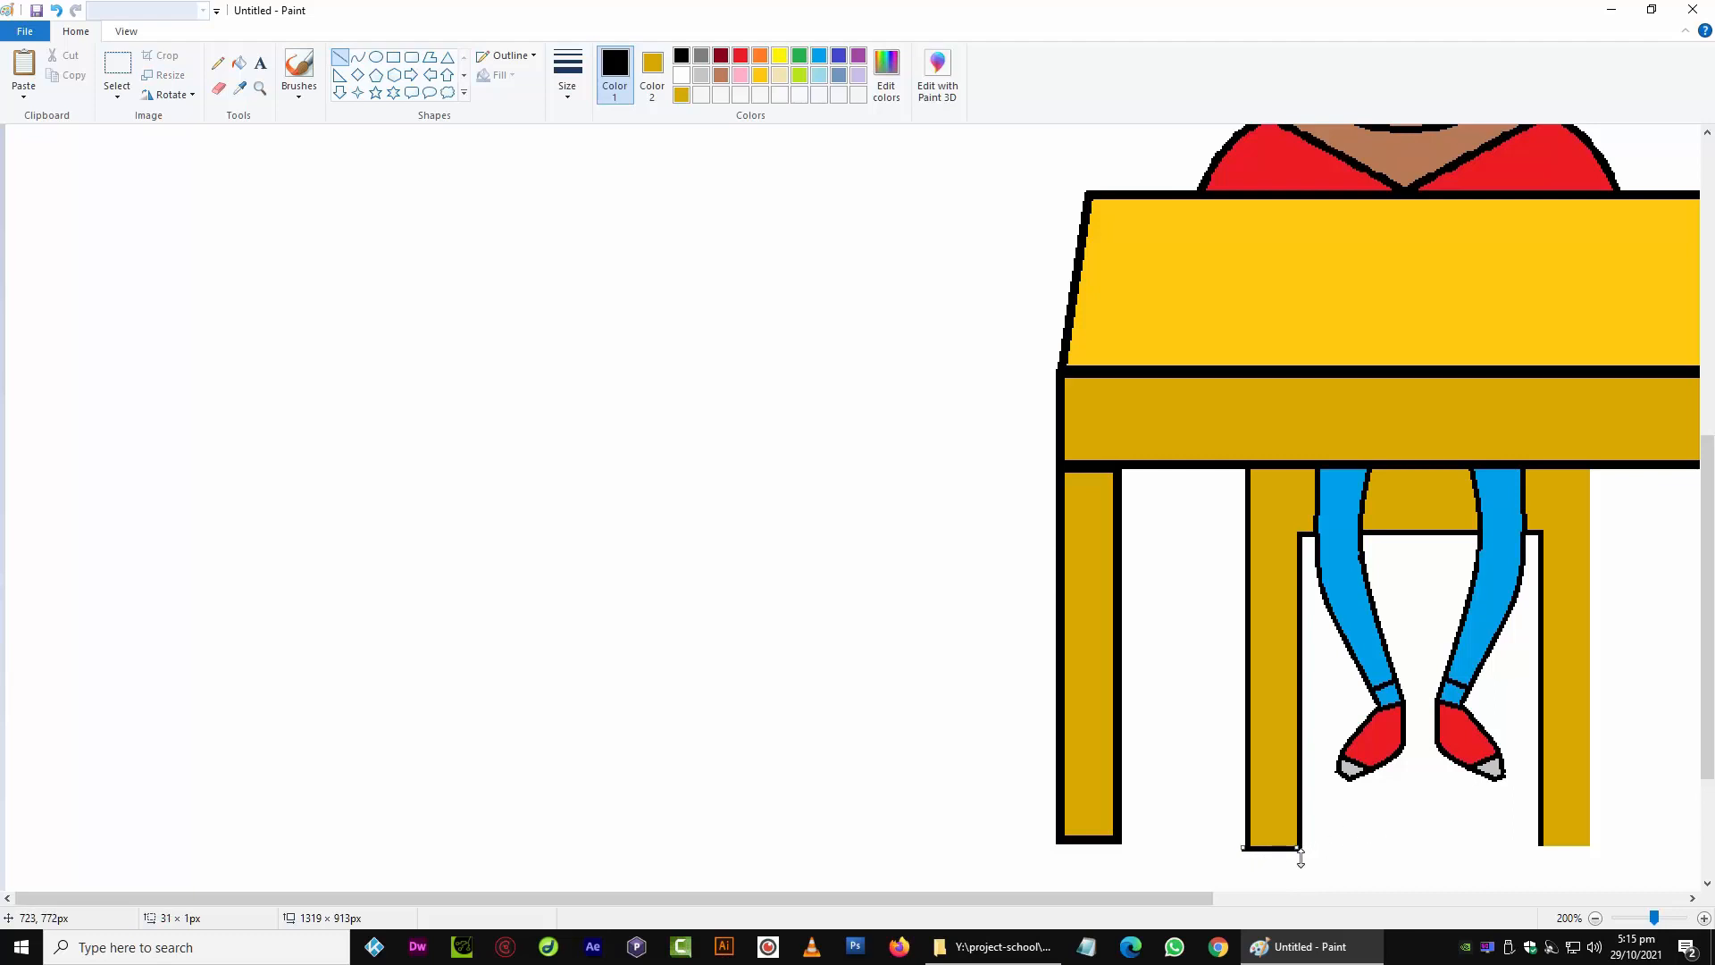
key("Right")
key("Right")
left_click_drag(1304, 861, 1302, 857)
mouse_move(1591, 470)
left_mouse_down()
mouse_move(1618, 848)
mouse_move(1546, 847)
mouse_move(1591, 847)
left_mouse_up()
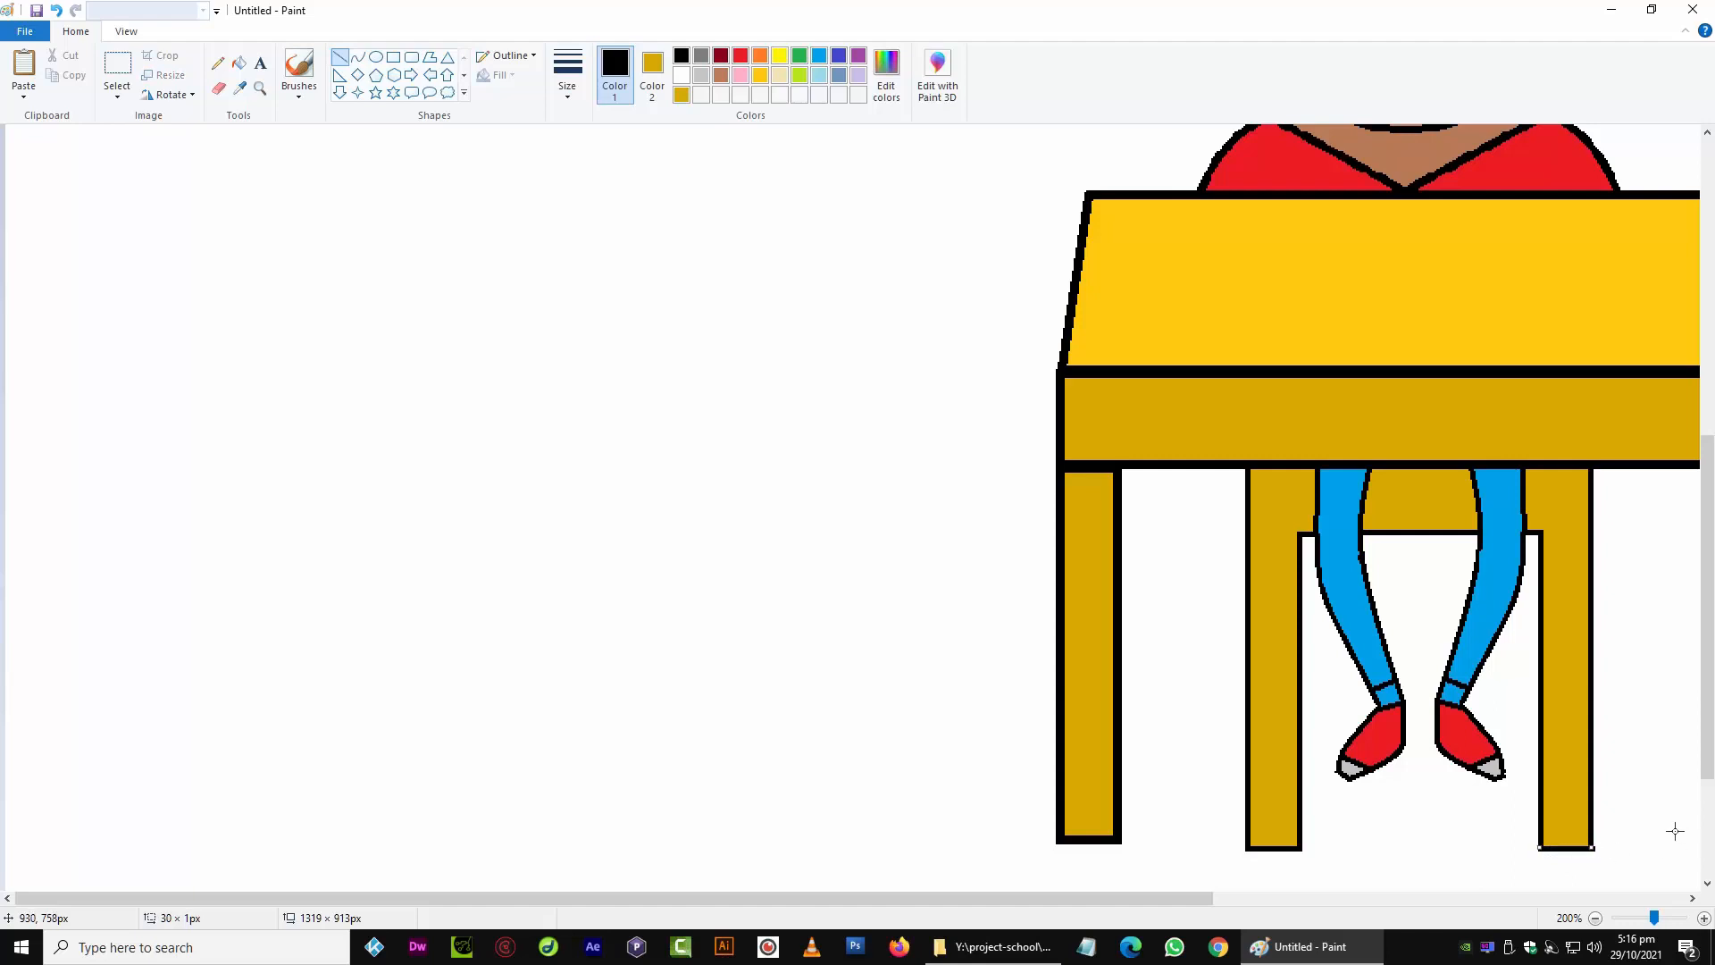
key("Up")
left_click_drag(1591, 847, 1594, 857)
left_click(1648, 827)
Draw a gray rounded rectangle about 185 × 118 px over the tabletop and the boy's chest as the laptop lid
scroll(1102, 662, "down", 1, "ctrl")
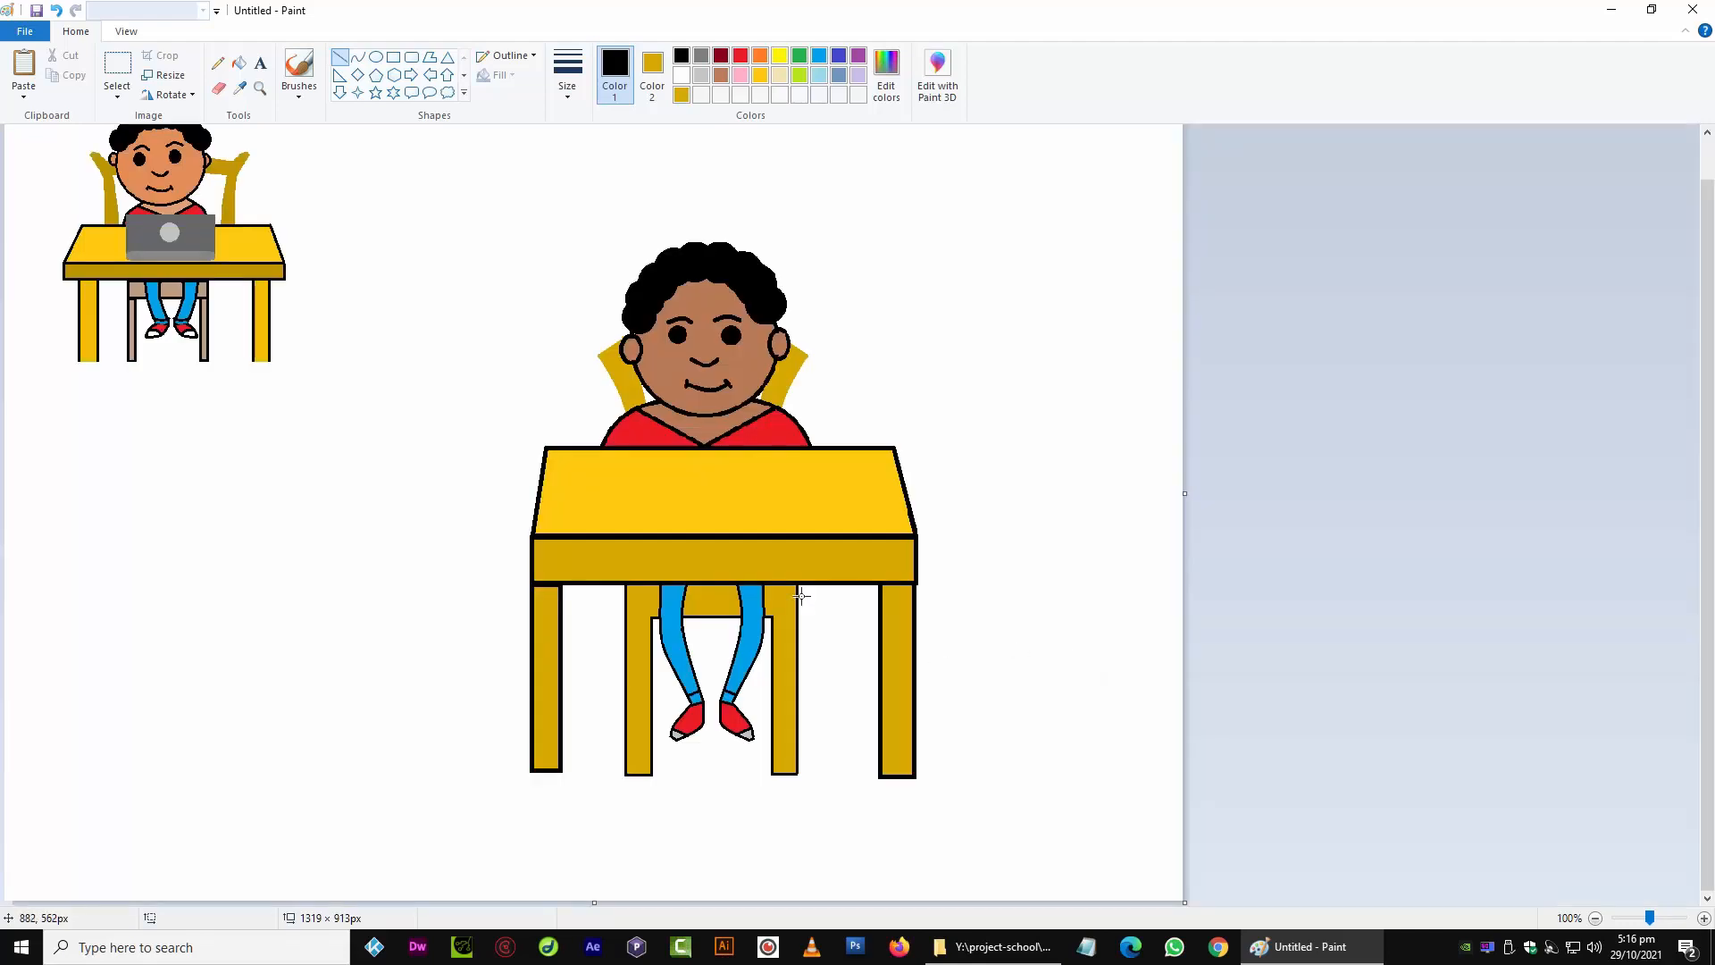
scroll(802, 596, "up", 1)
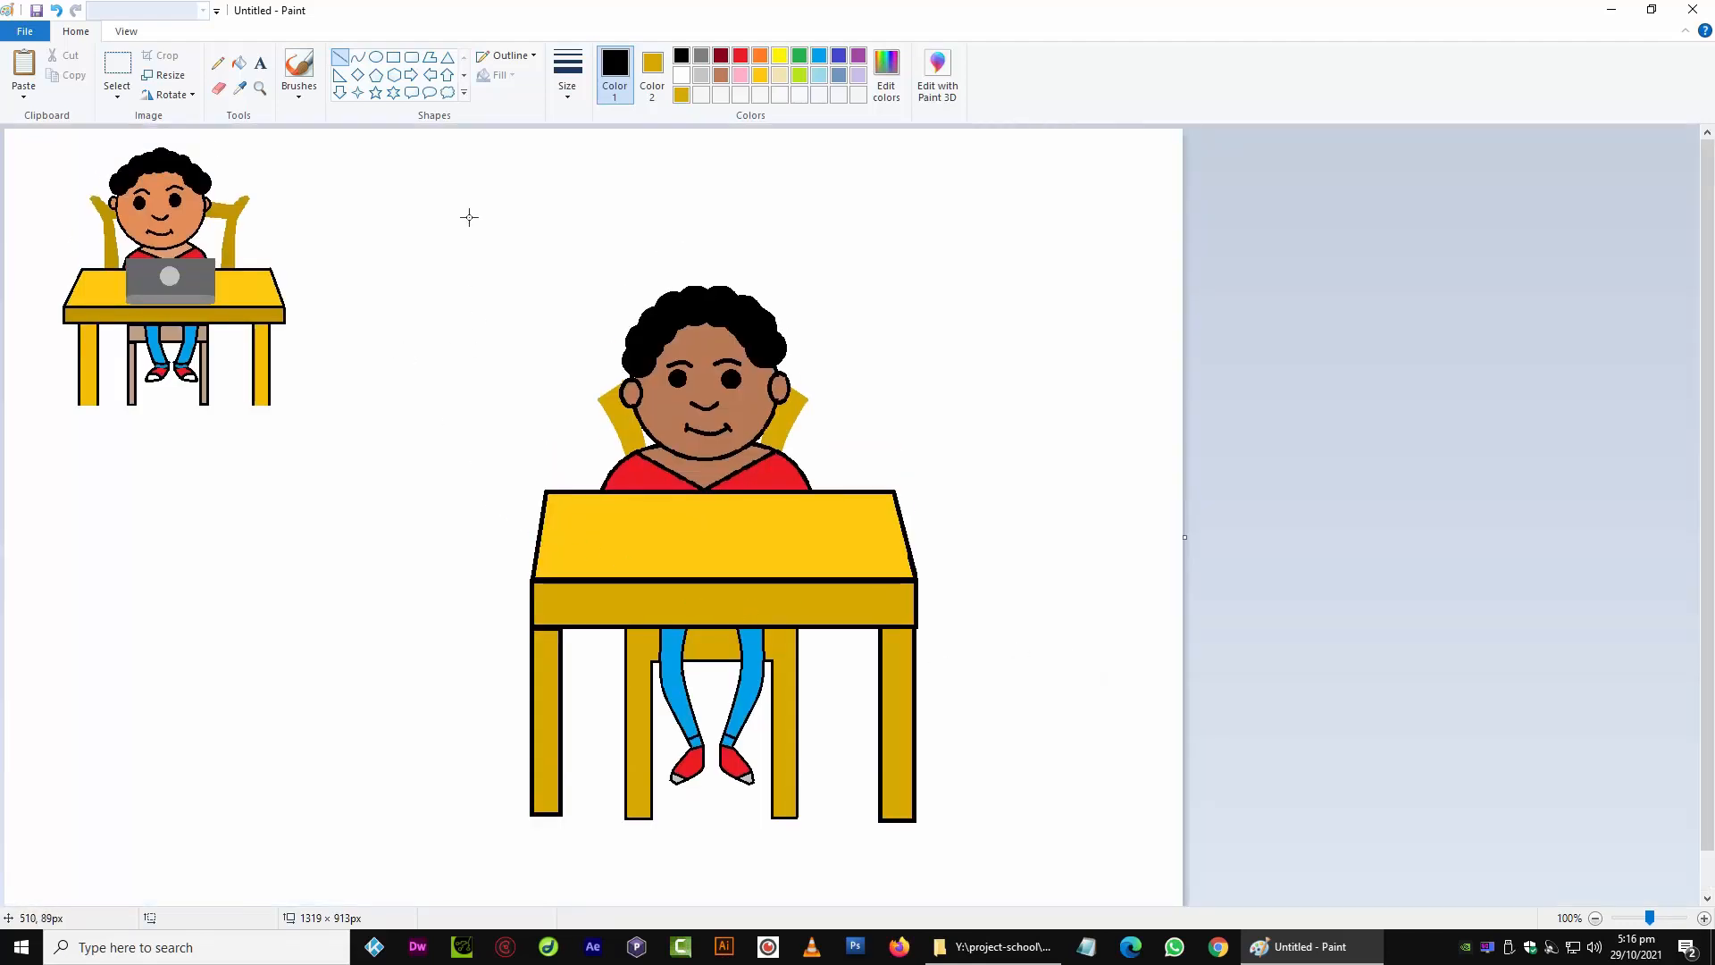
left_click(412, 57)
mouse_move(628, 494)
left_mouse_down()
mouse_move(658, 539)
mouse_move(790, 607)
mouse_move(744, 547)
left_mouse_up()
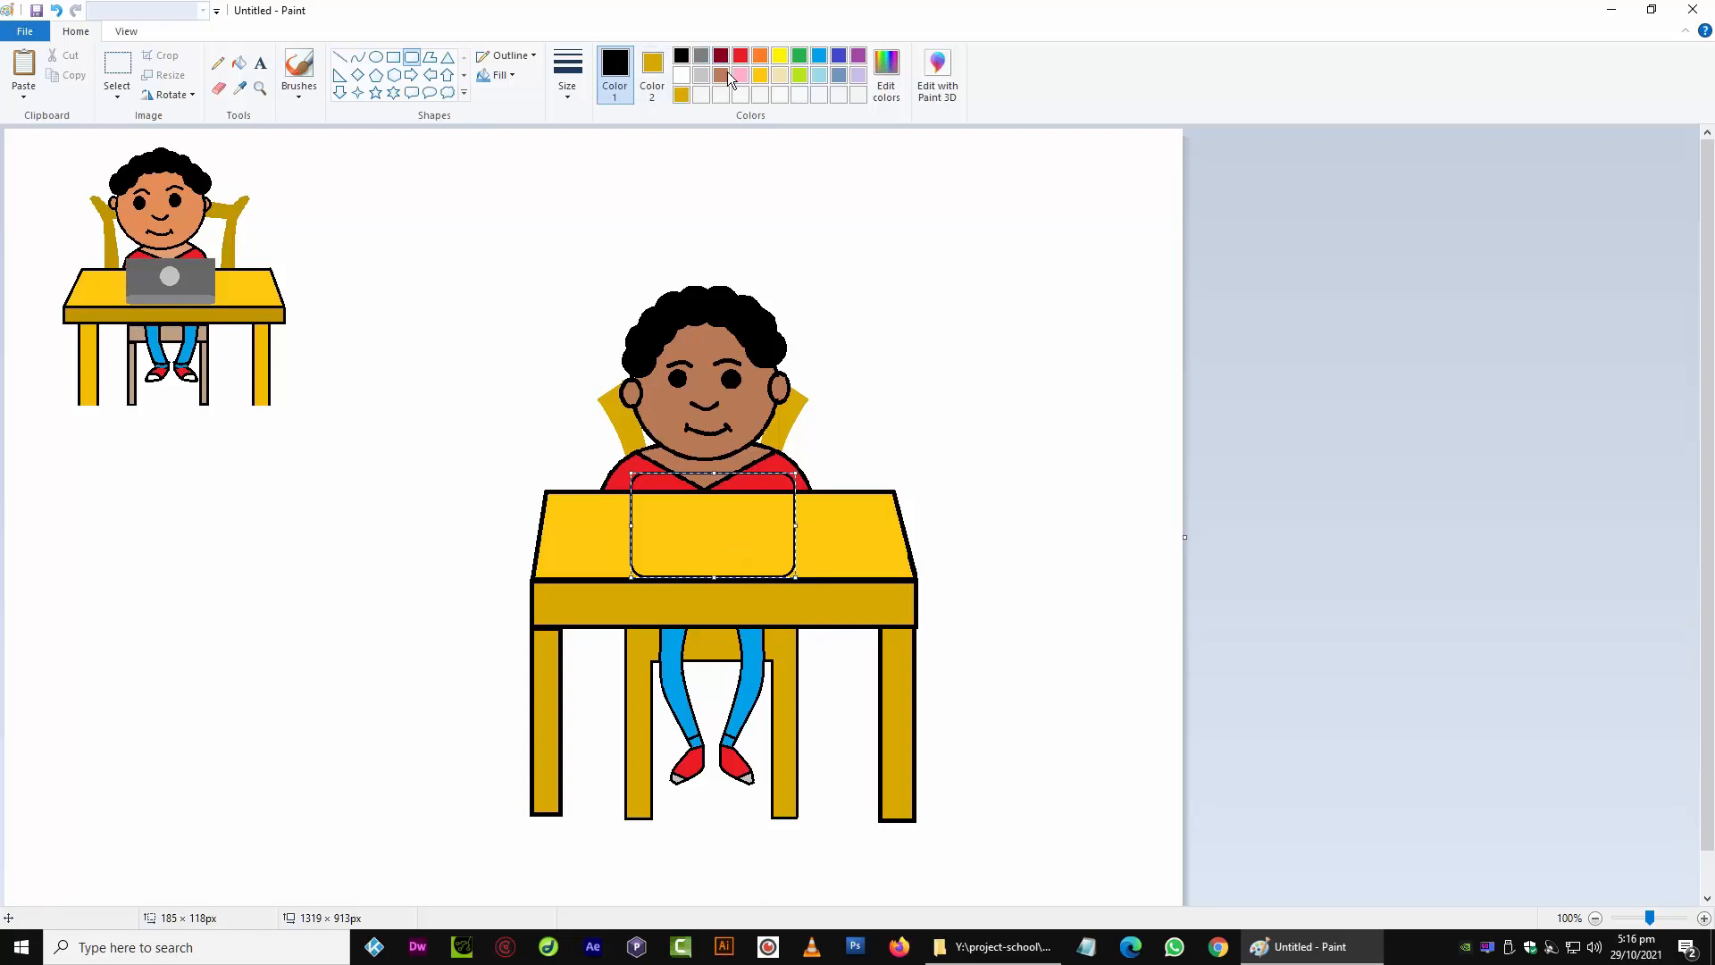
left_click(707, 75)
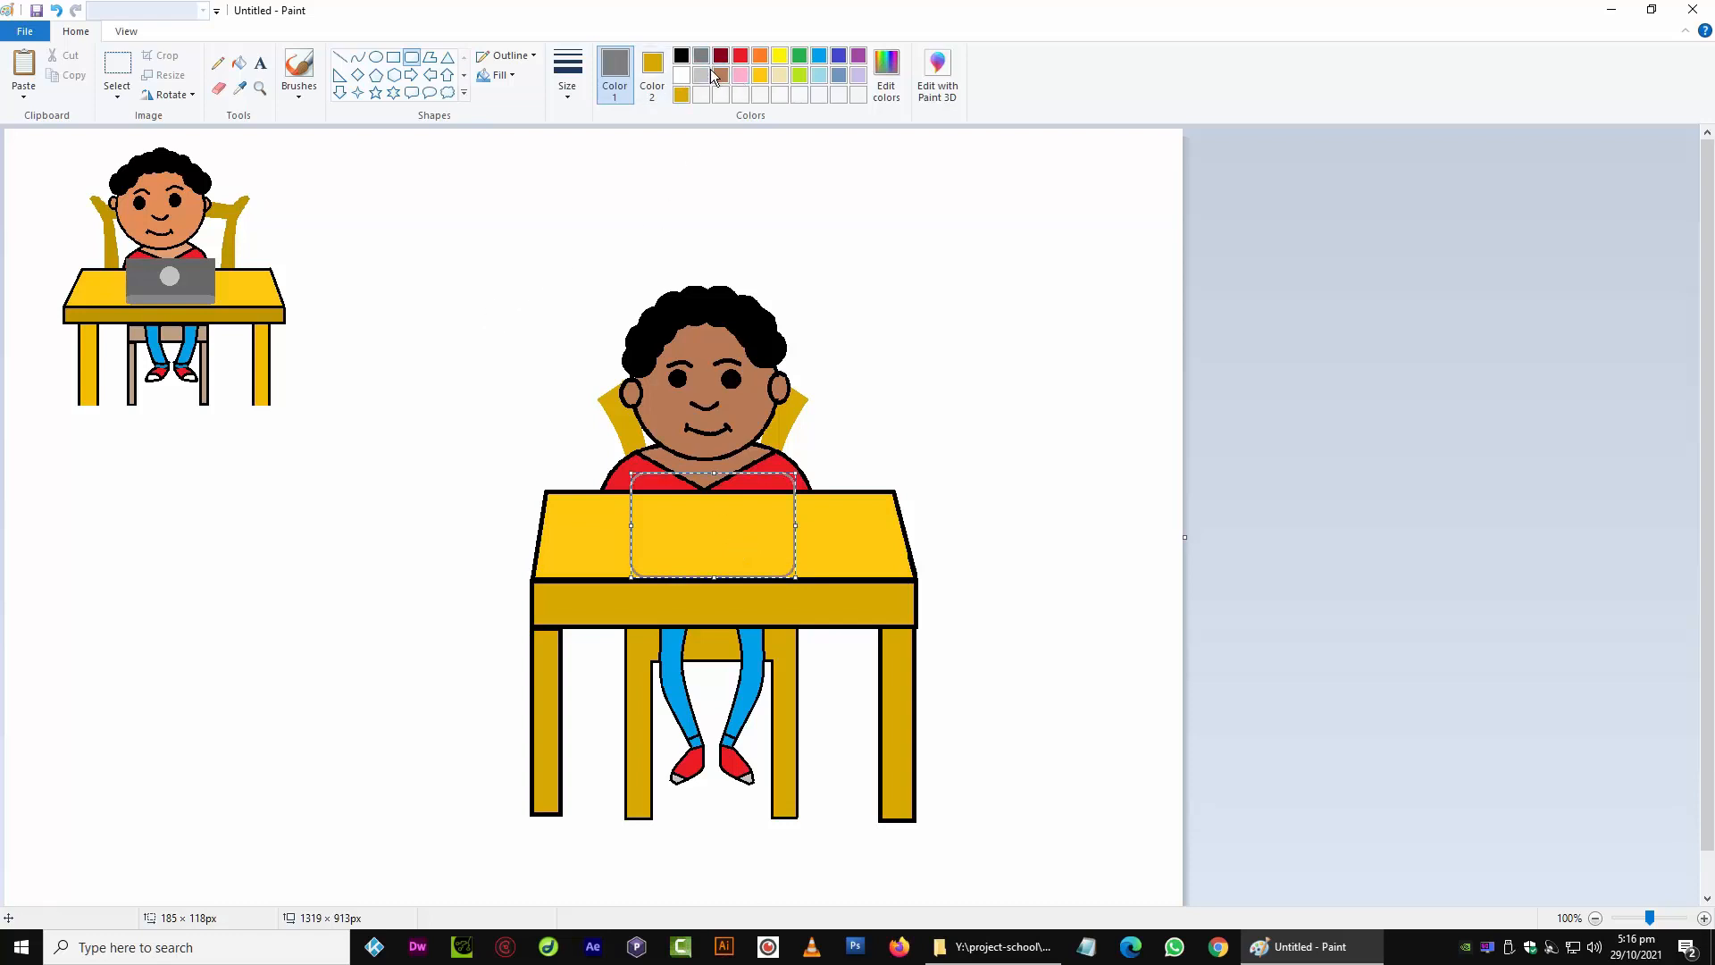
Fill the laptop lid with solid gray, including the parts overlapping the shirt and neck
left_click(239, 63)
left_click(683, 552)
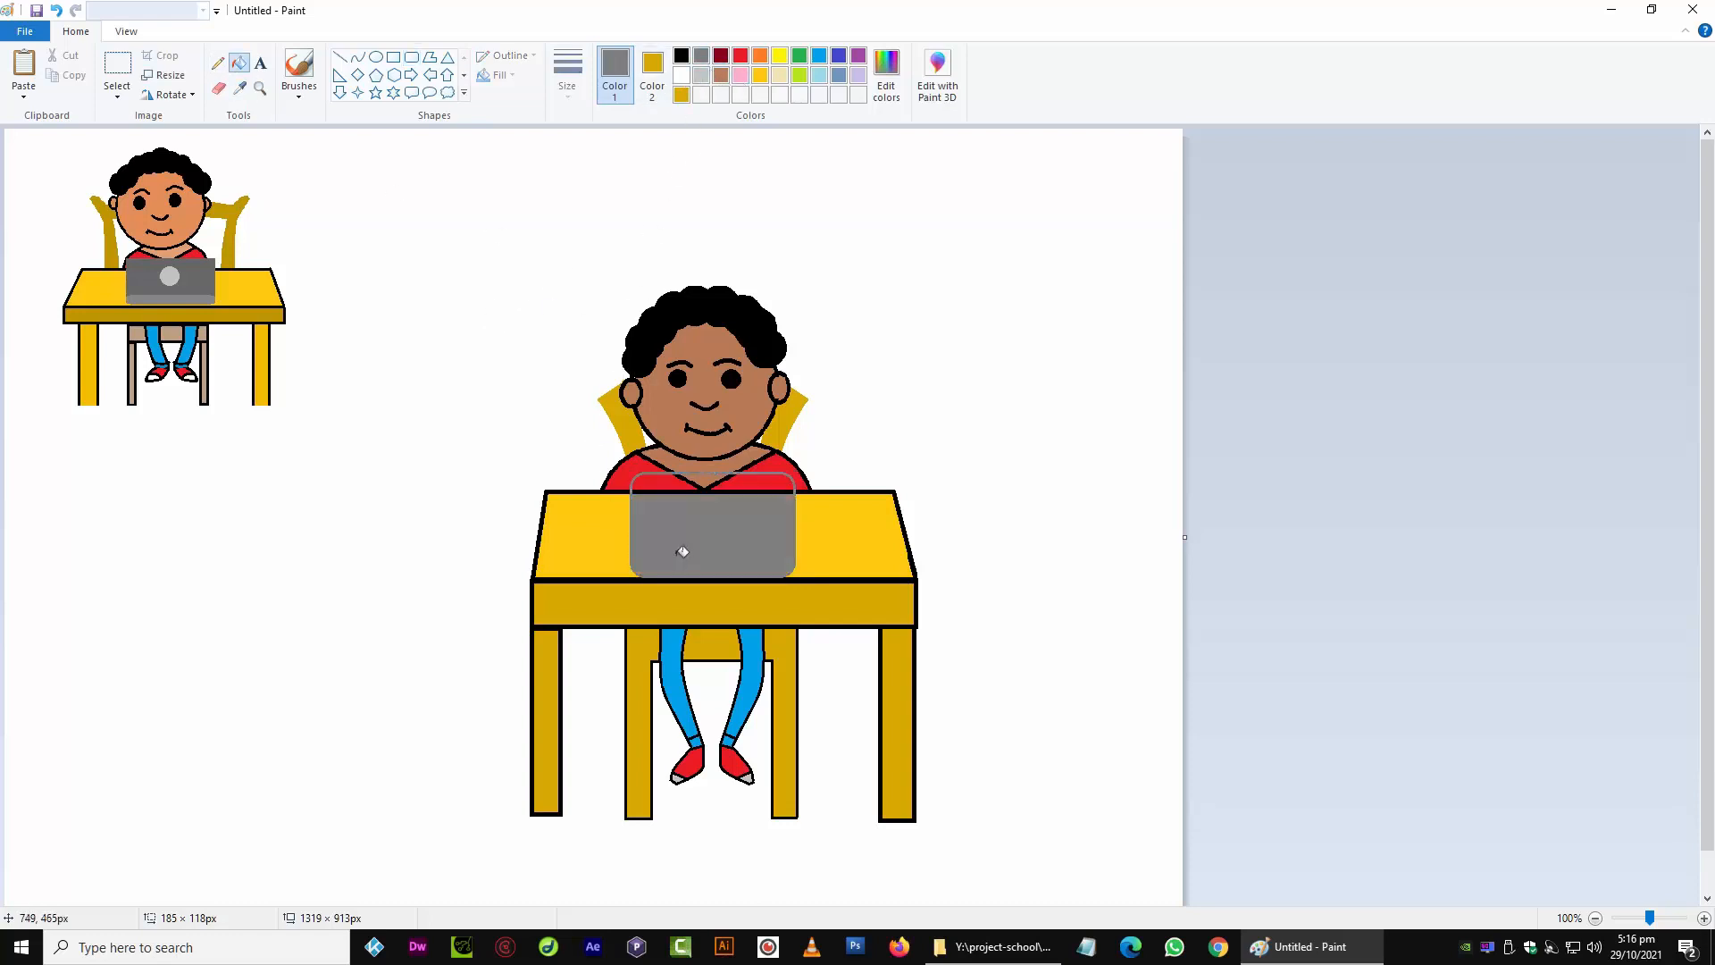
left_click(668, 486)
left_click(738, 492)
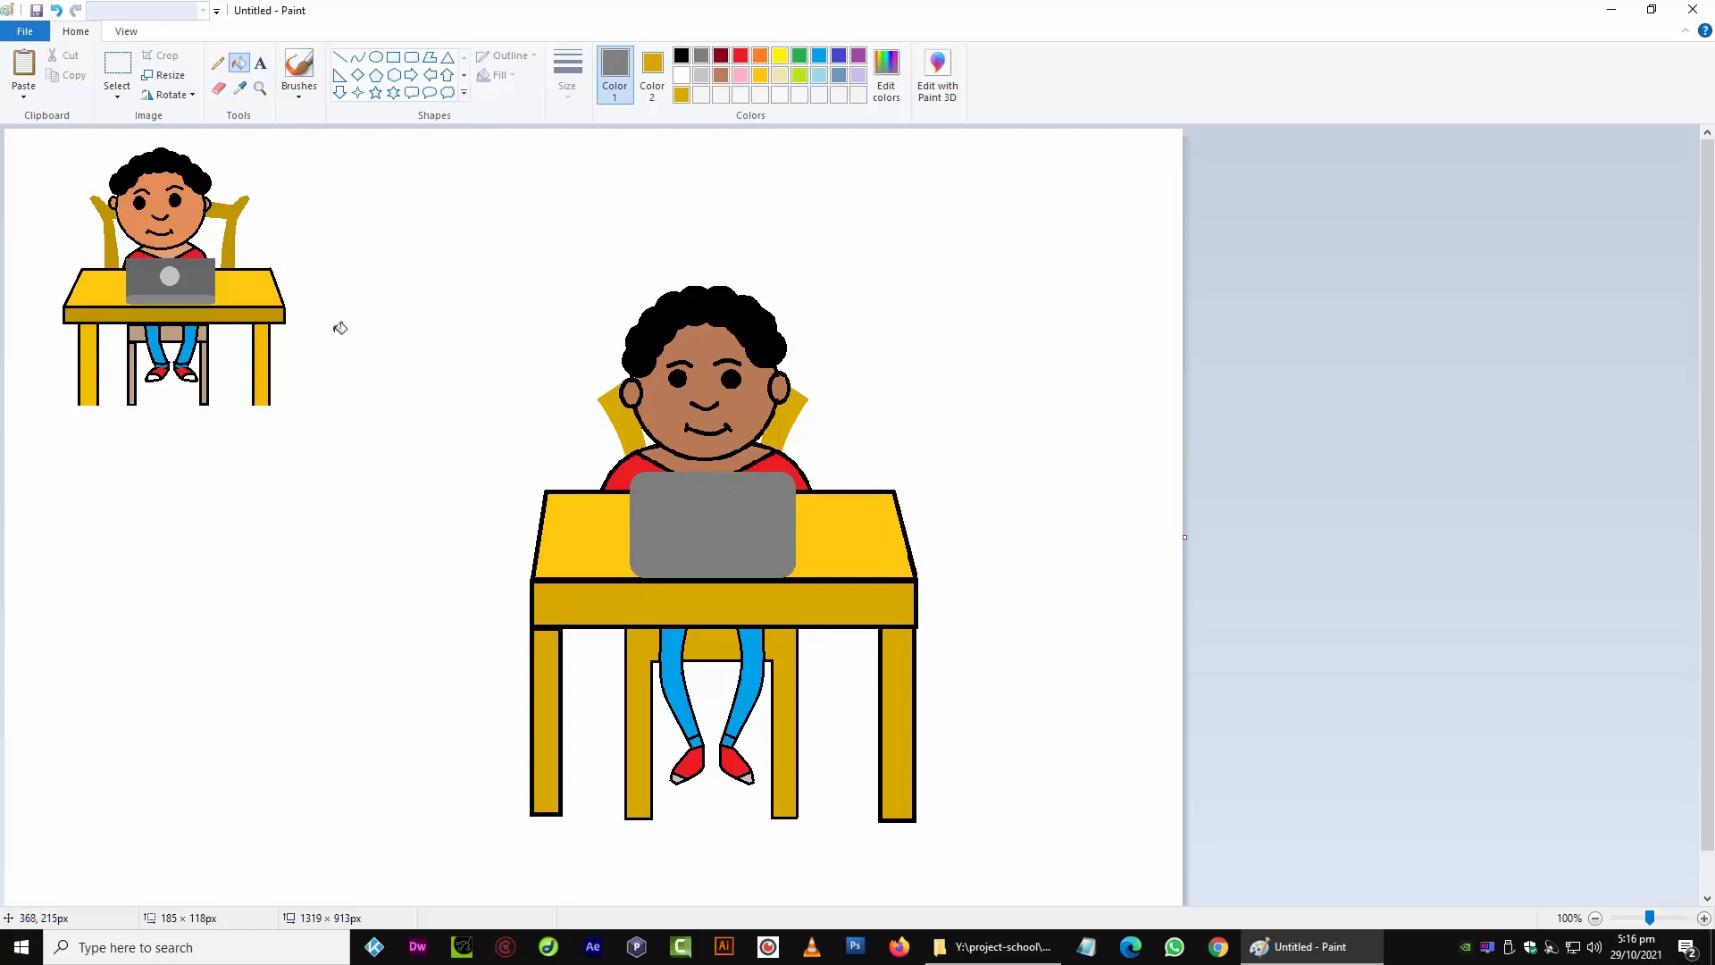
Add a light gray rounded strip about 186 × 21 px along the laptop's lower edge and fill it with the same color
left_click(411, 56)
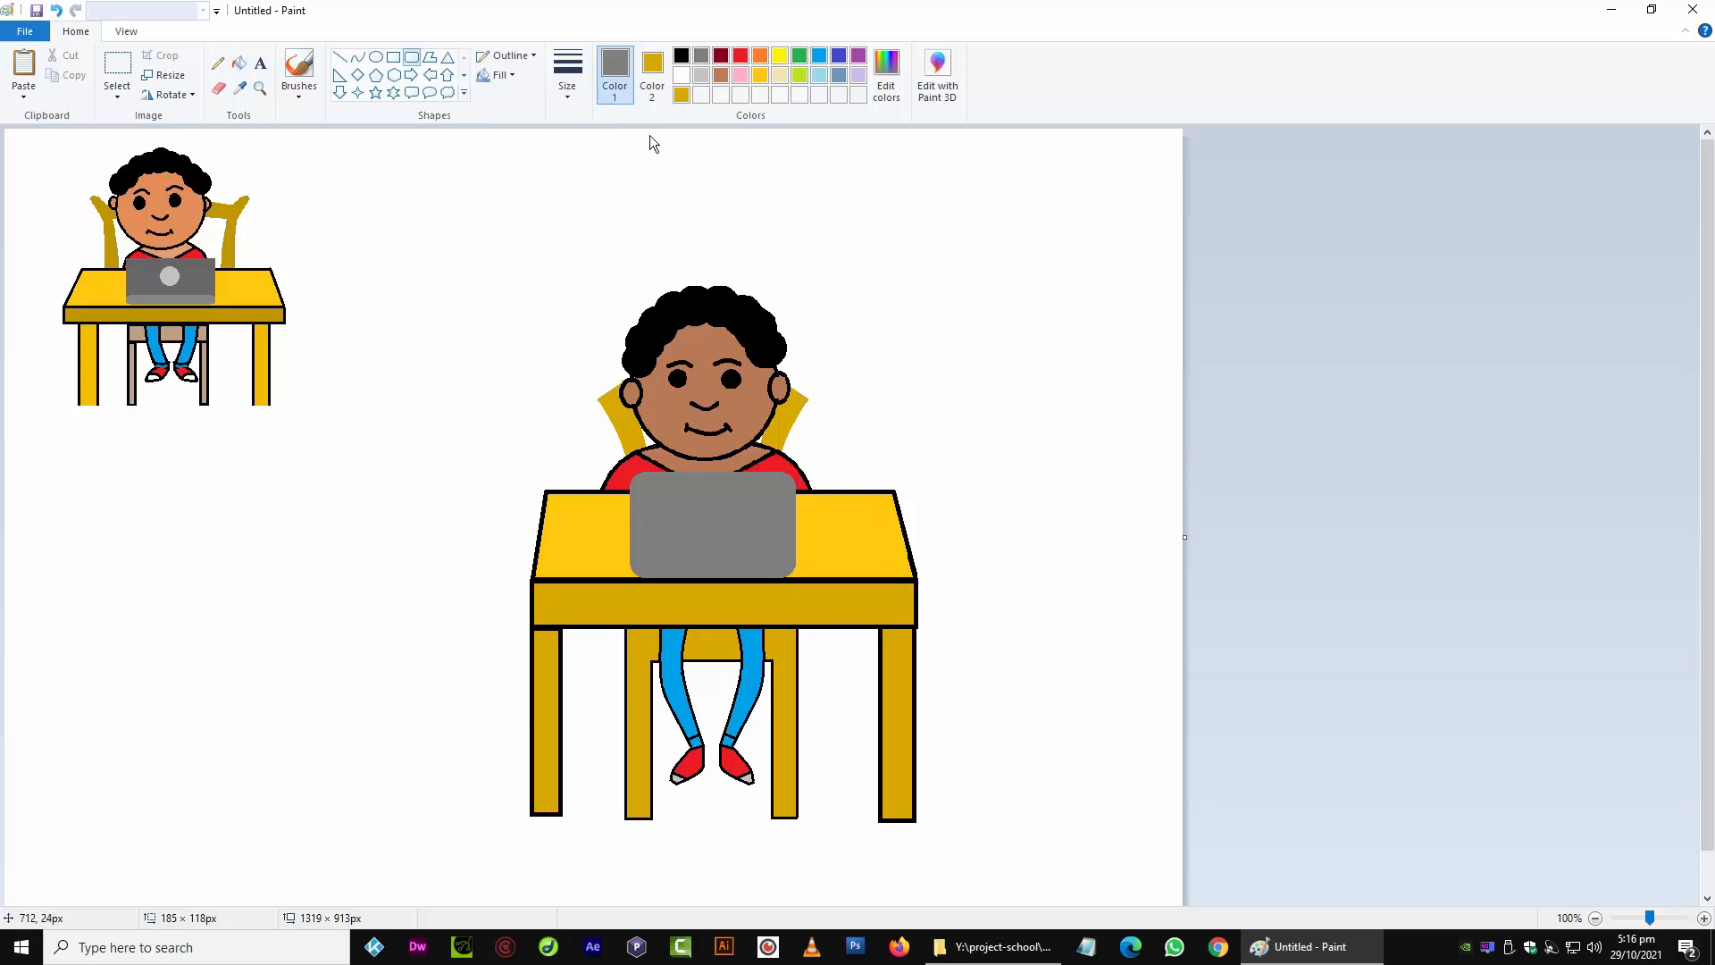
left_click(701, 75)
left_click_drag(640, 569, 805, 587)
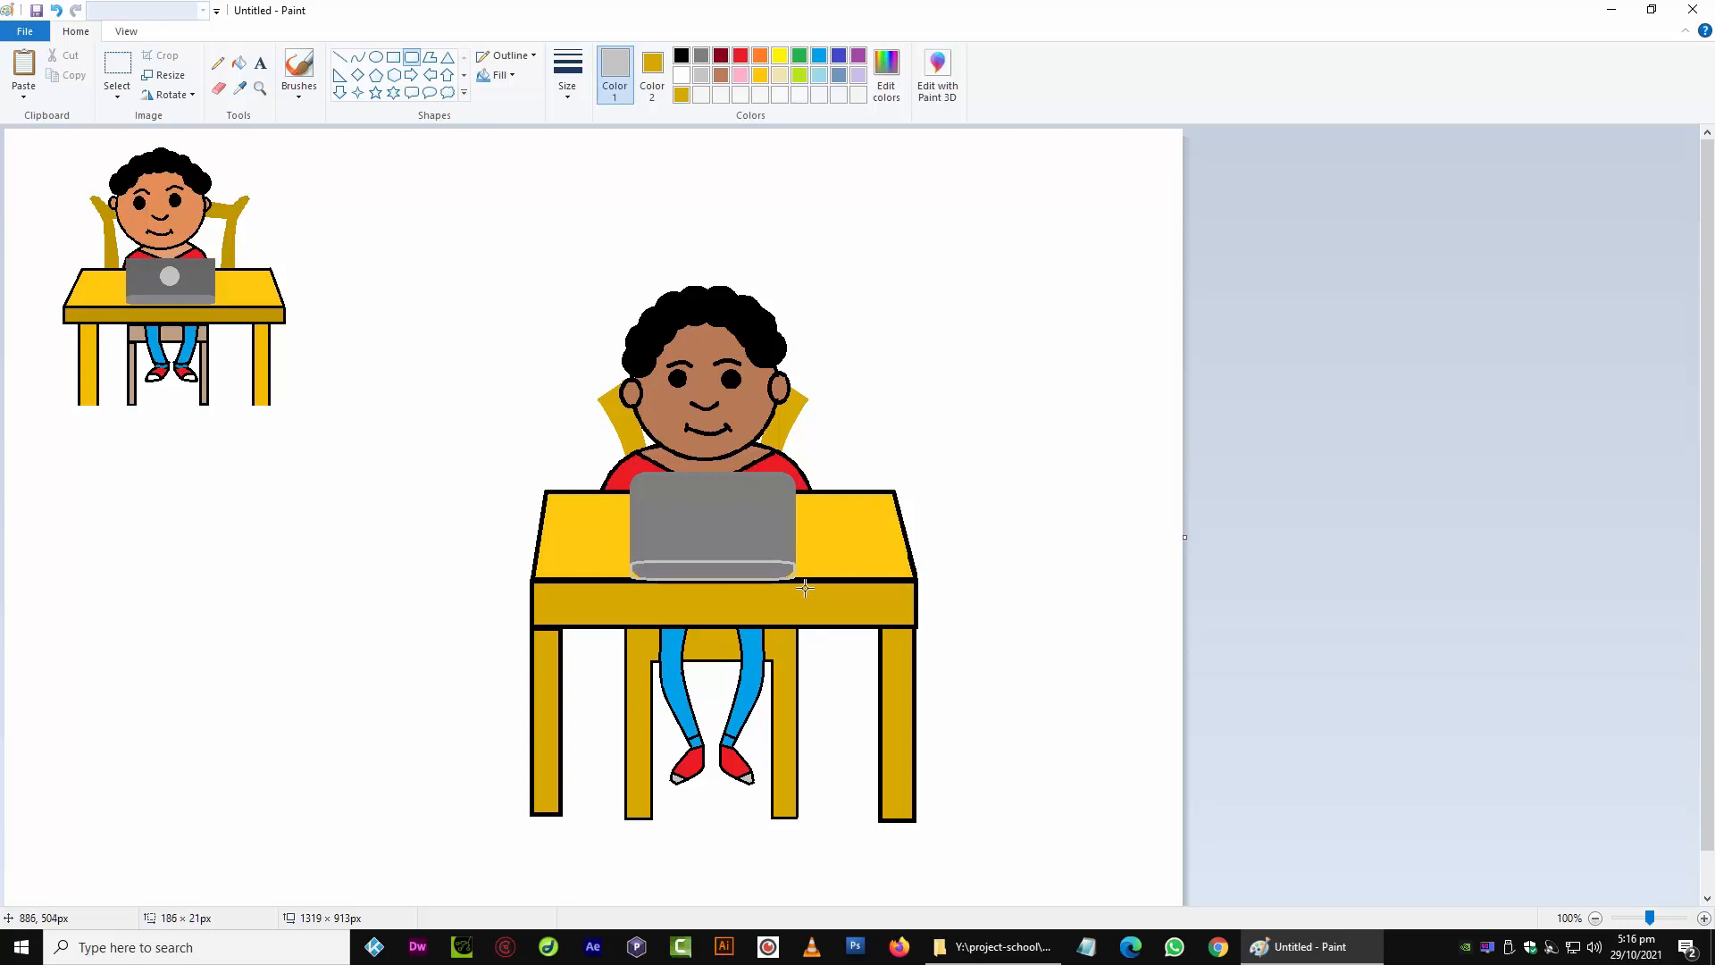
left_click(239, 63)
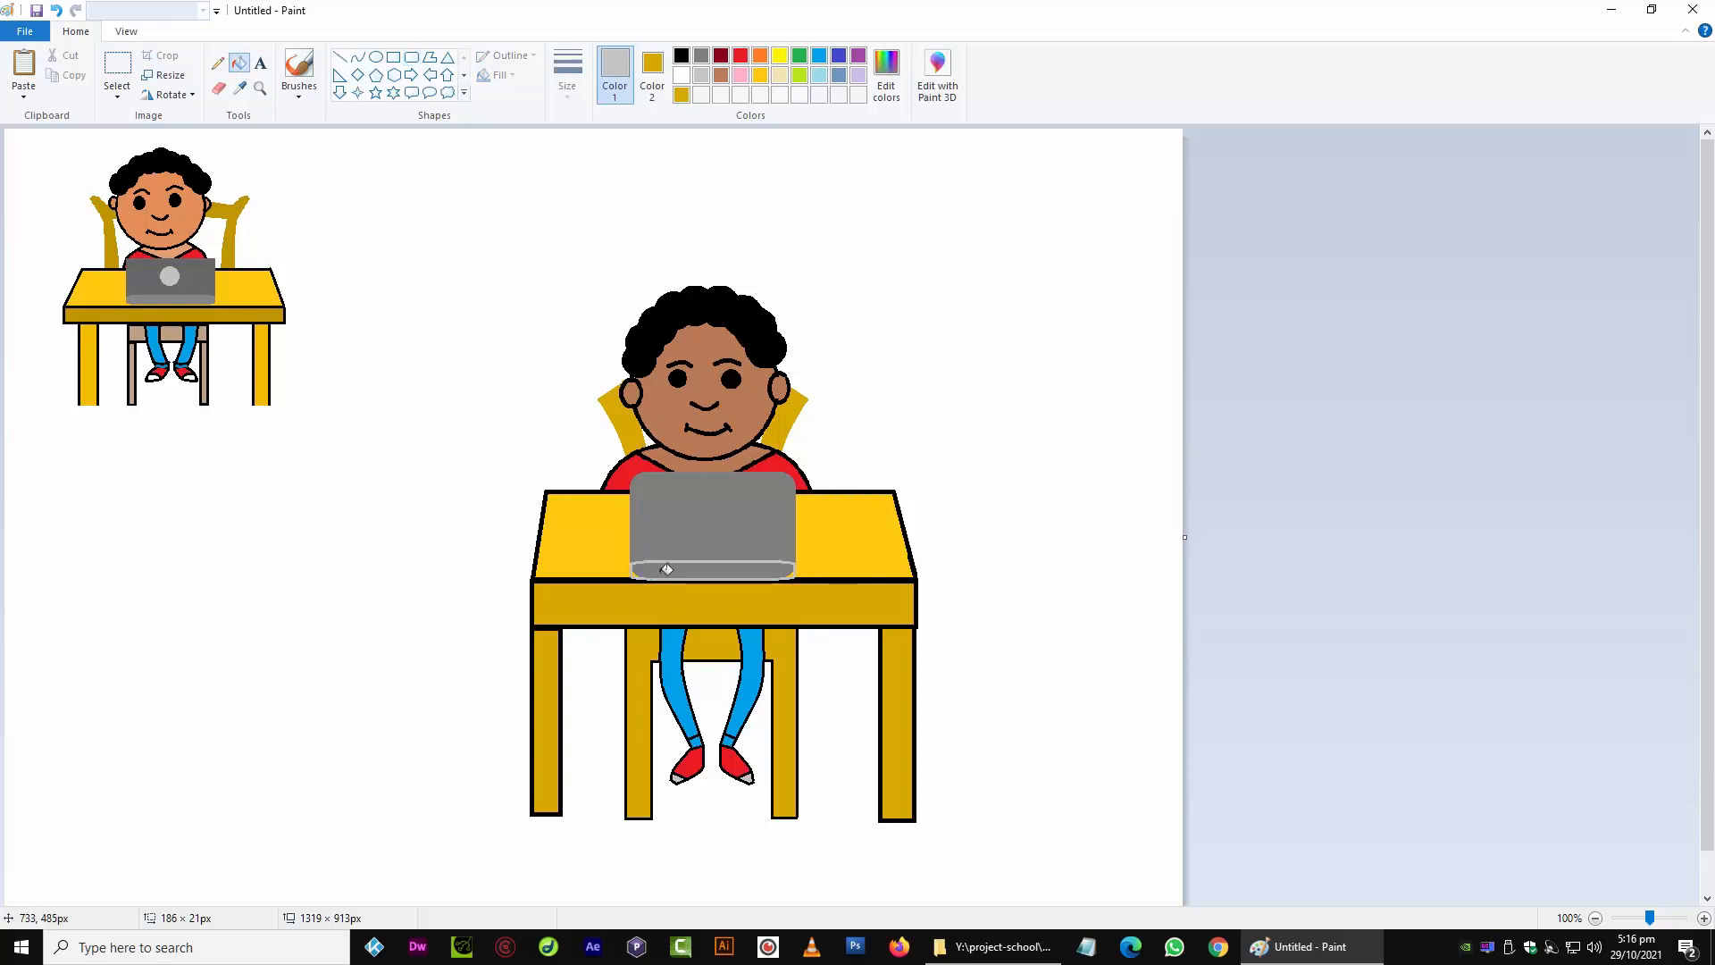
left_click(661, 572)
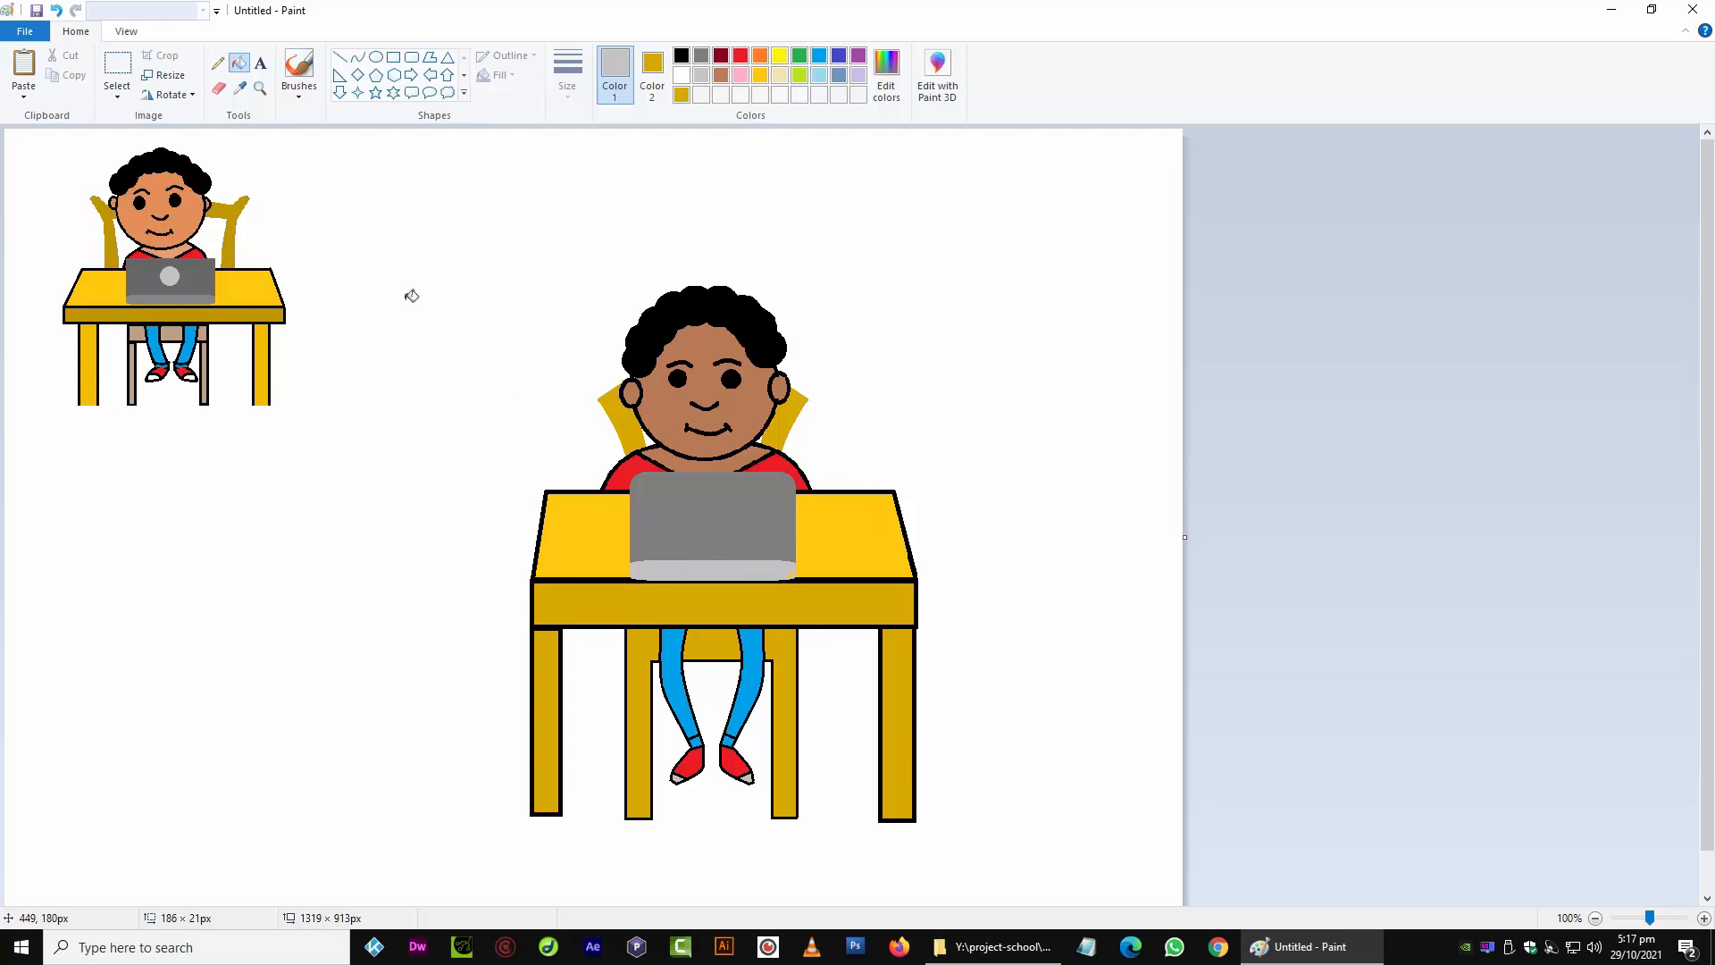
Draw a light gray circle about 50 × 50 px in the middle of the laptop lid and fill it
left_click(376, 56)
left_click_drag(689, 492, 733, 537)
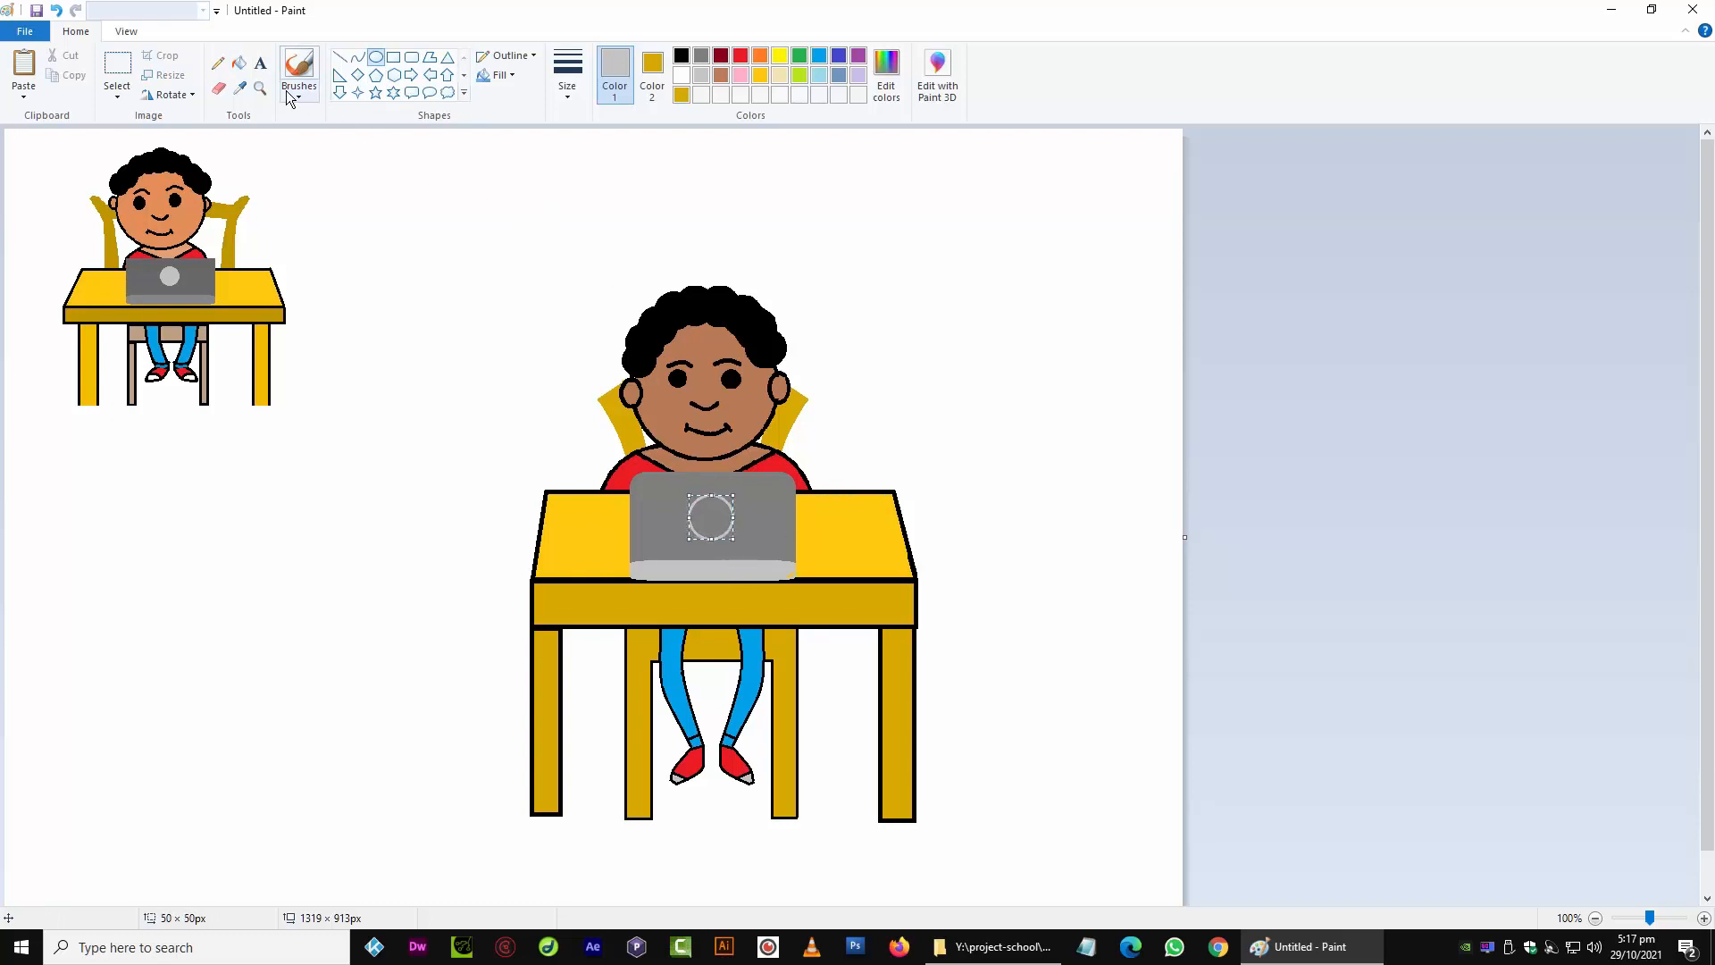
left_click(239, 62)
left_click(721, 532)
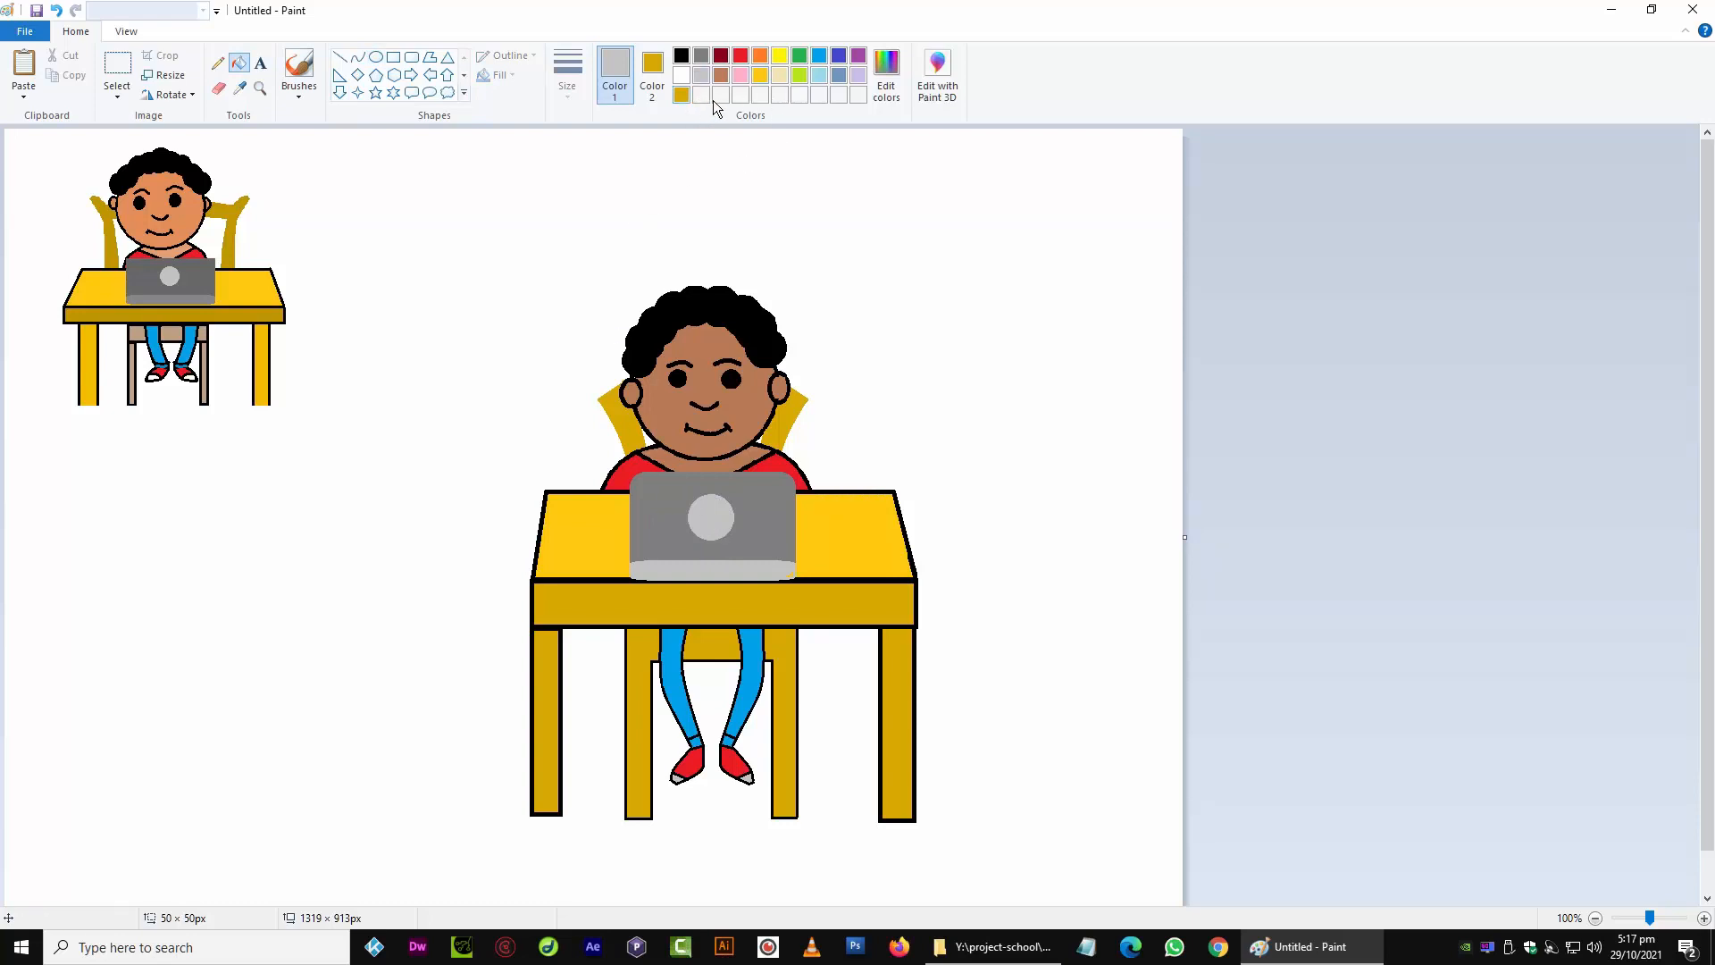
Define a custom orange from the basic colors and recolor the boy's face, ears and neck with it
left_click(721, 76)
left_click(891, 87)
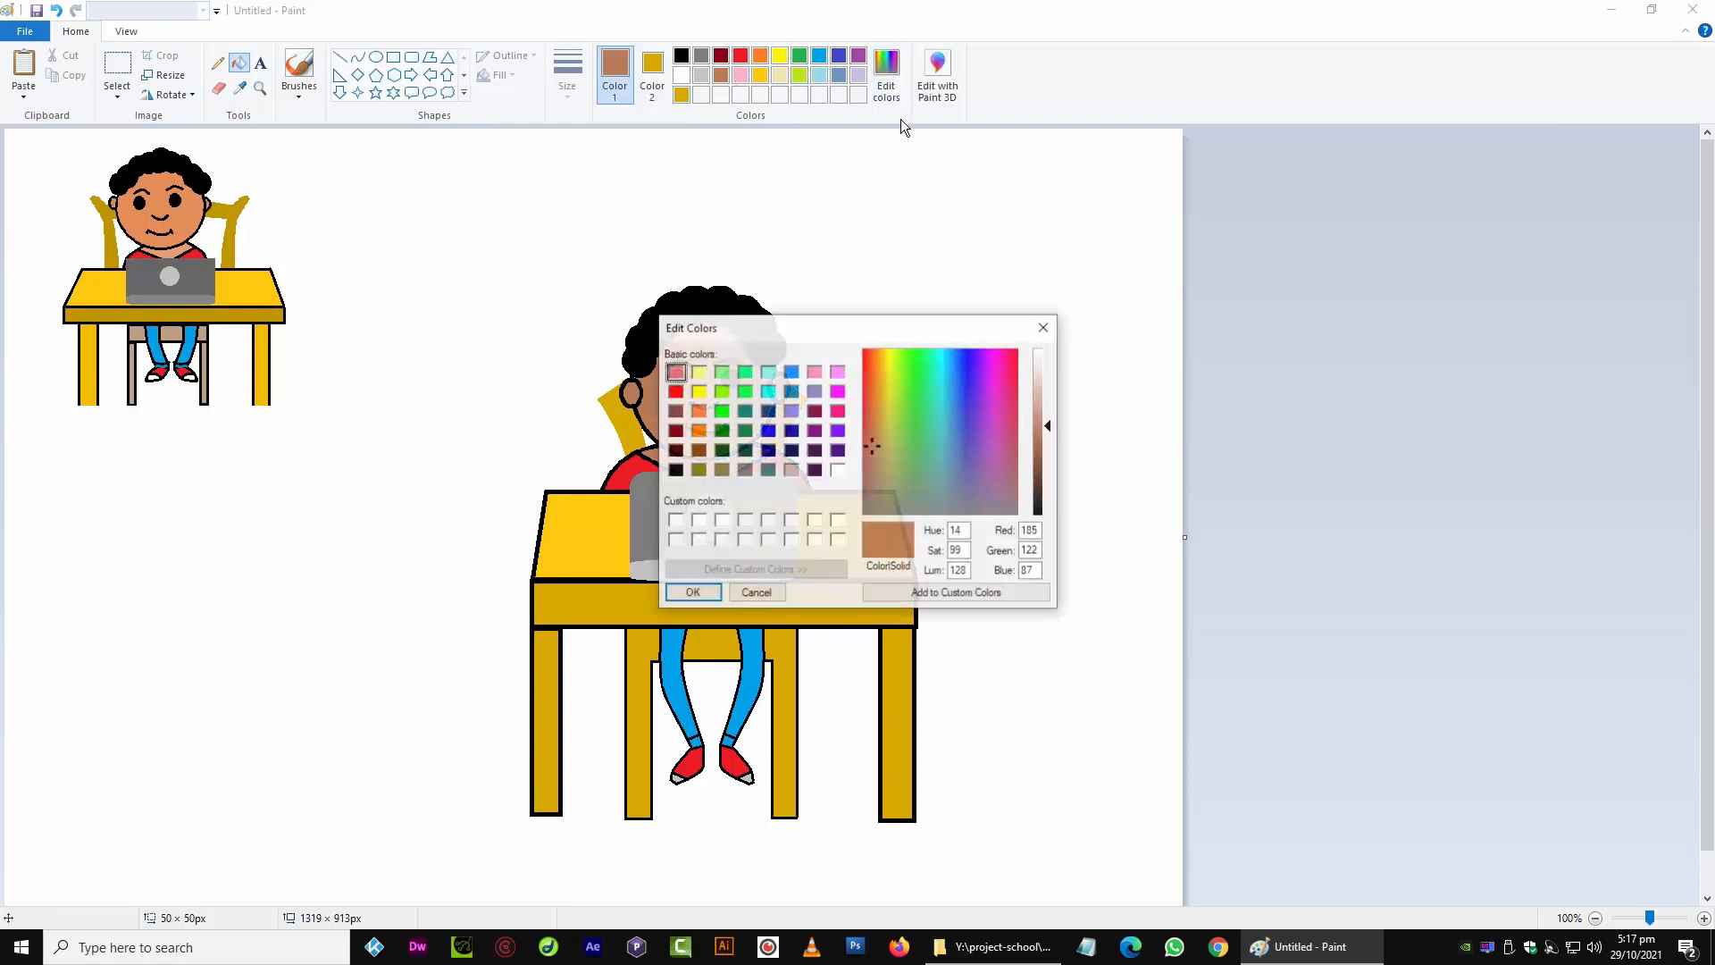
left_click(699, 412)
left_click_drag(1048, 421, 1059, 426)
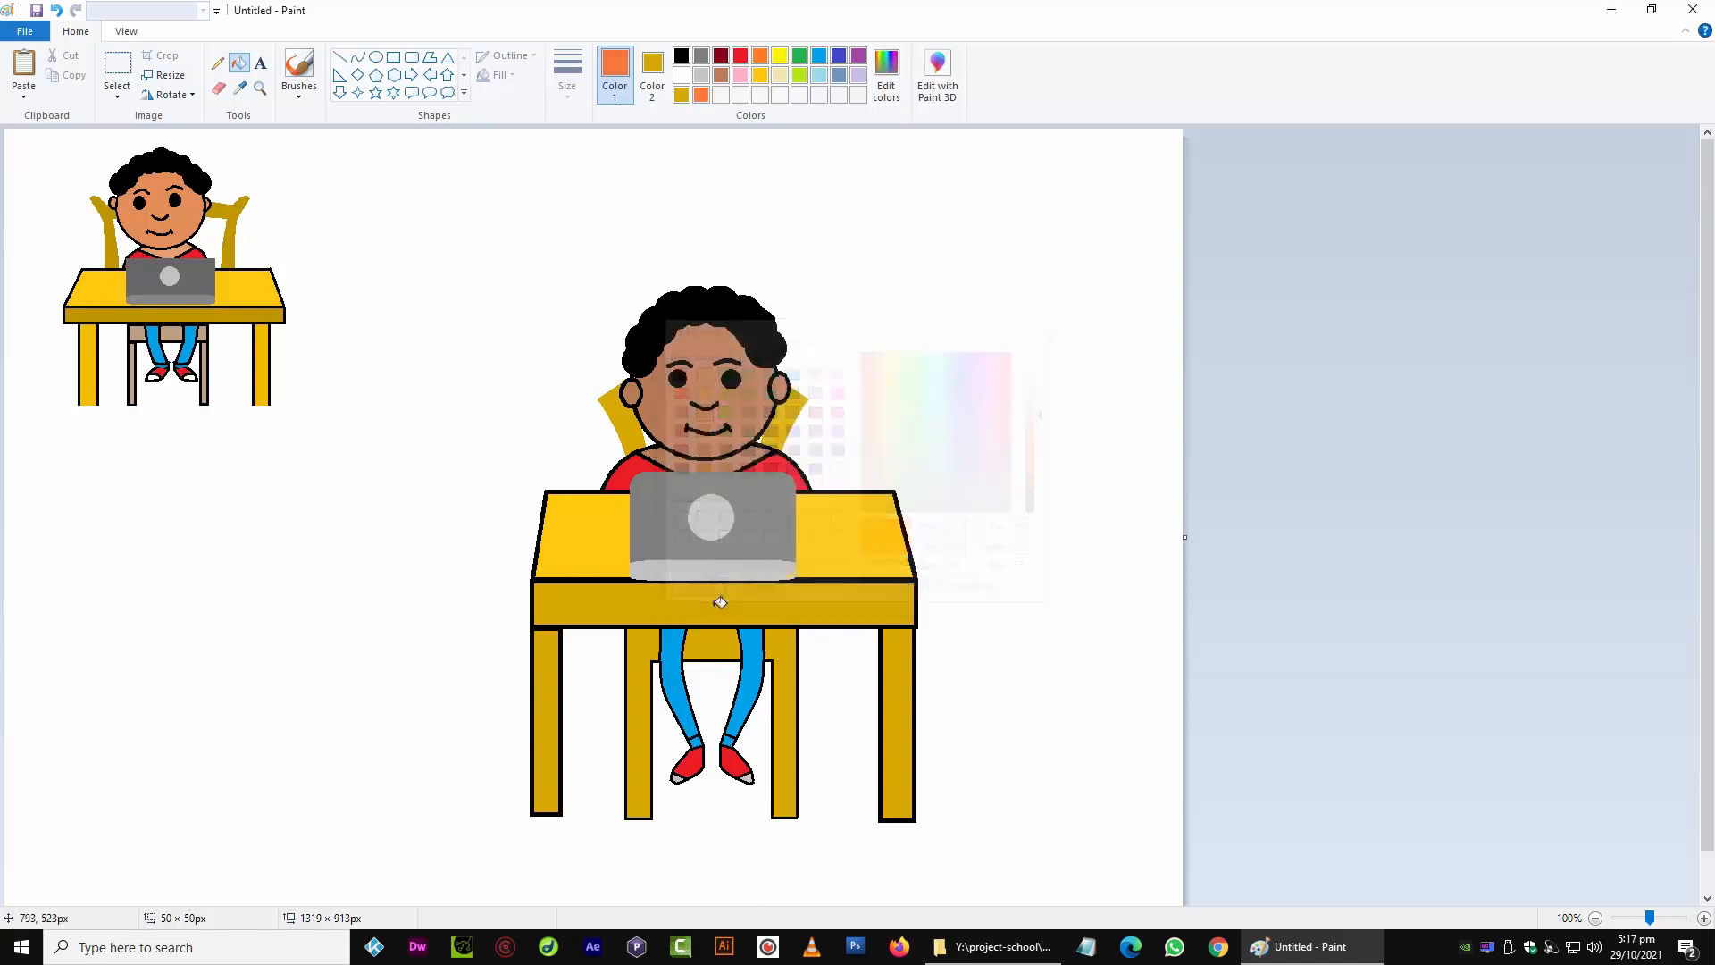
left_click(701, 594)
left_click(661, 399)
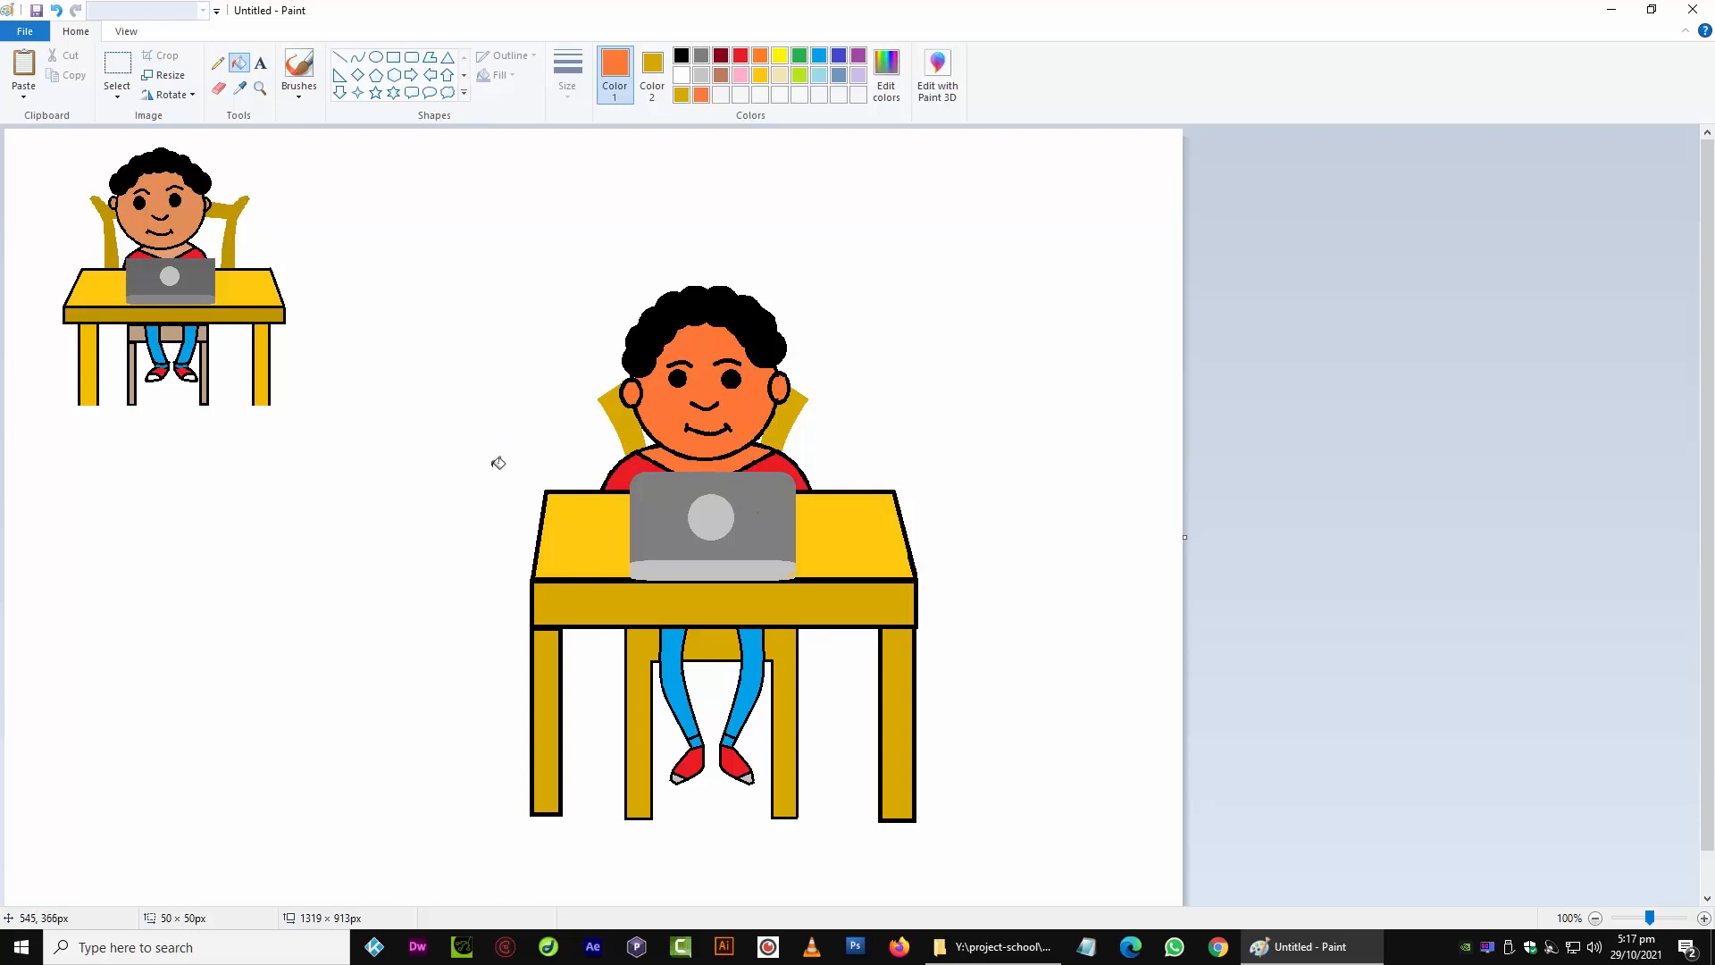
Fill the canvas background with light turquoise, including the white gaps between the reference figure and its chair
left_click(819, 77)
left_click(587, 198)
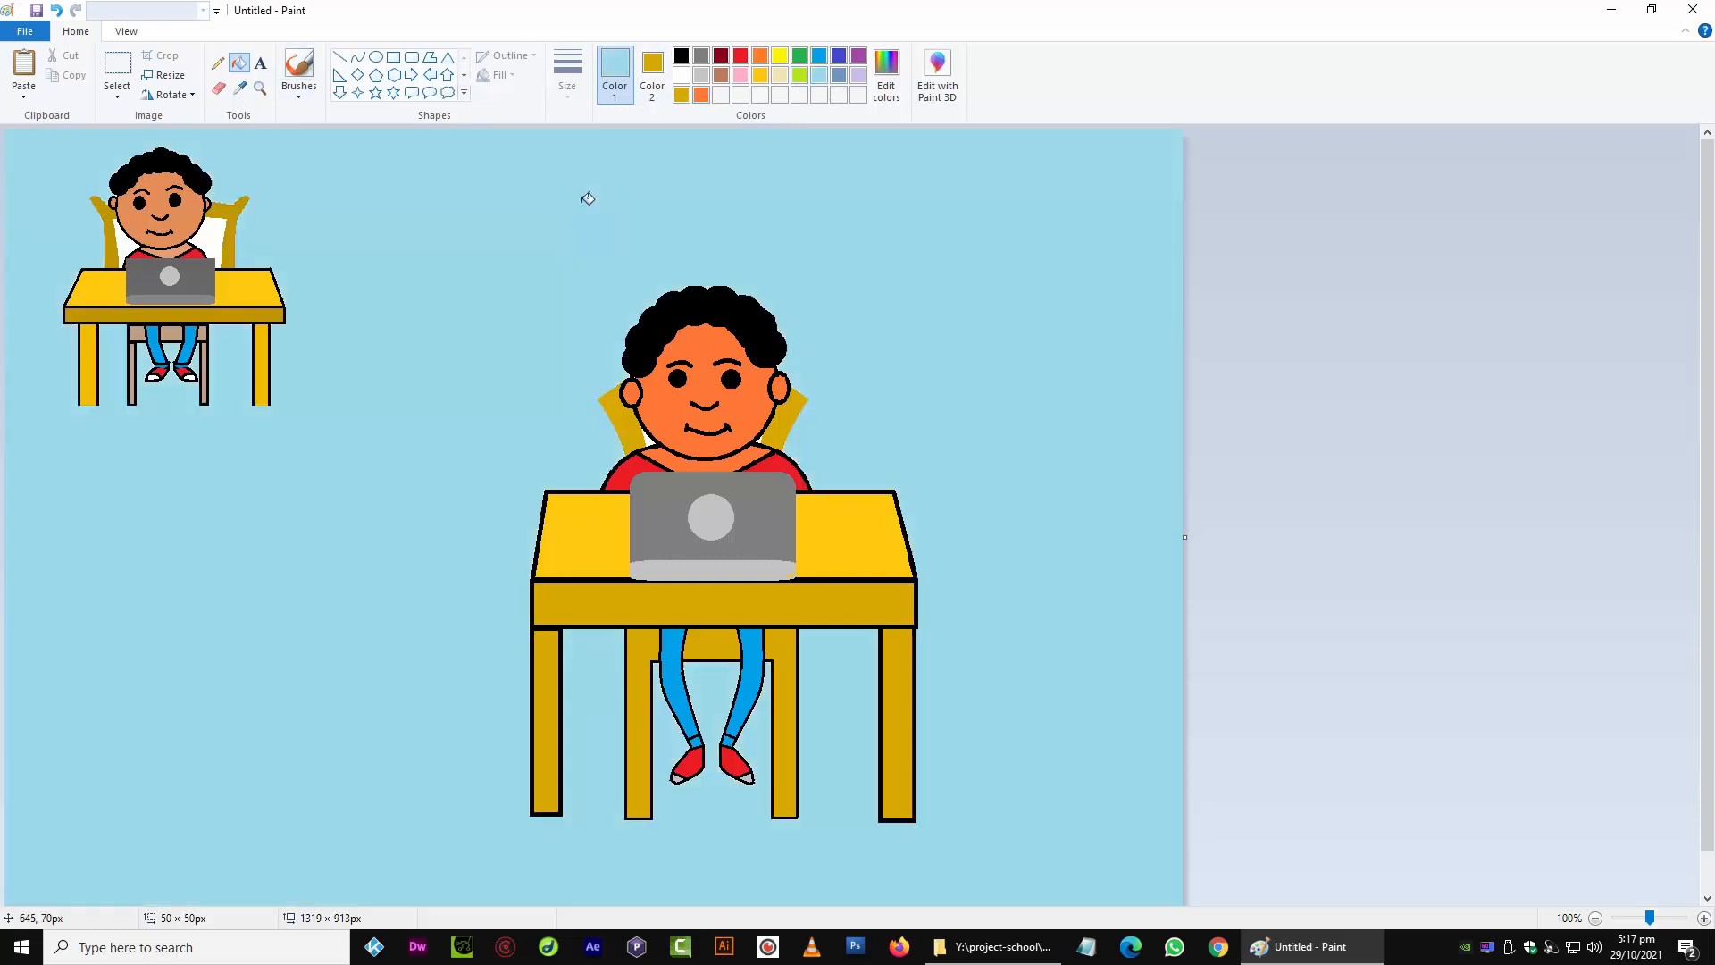
scroll(284, 525, "down", 1)
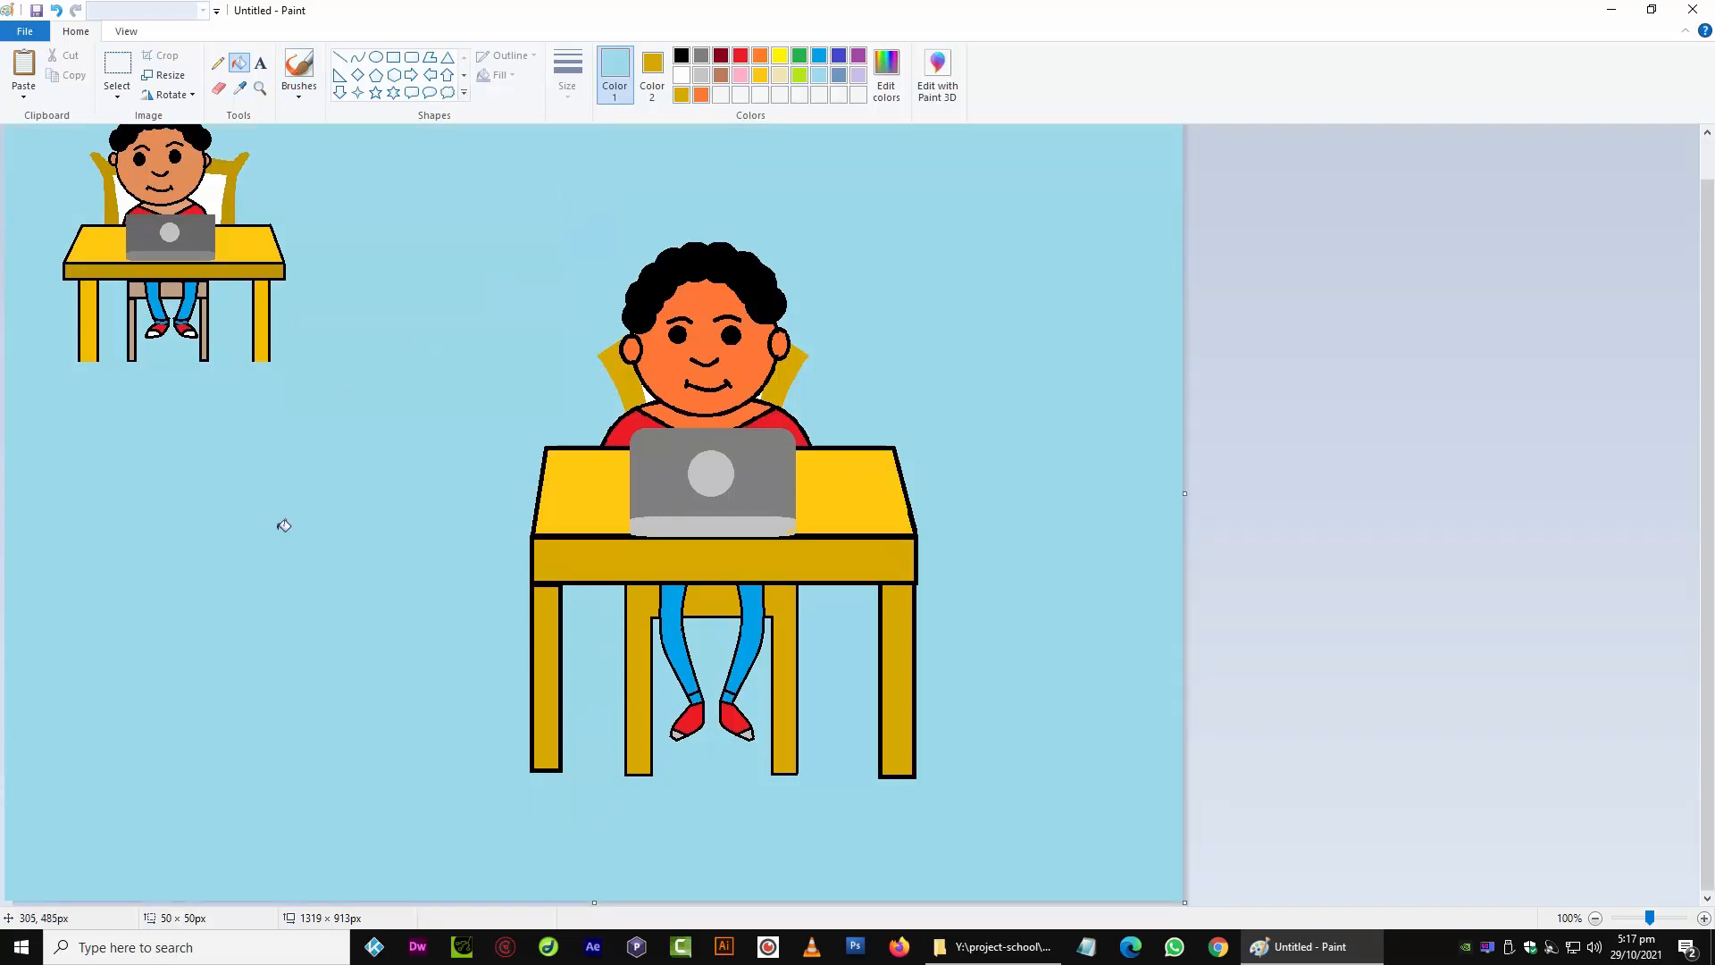
scroll(284, 526, "up", 1)
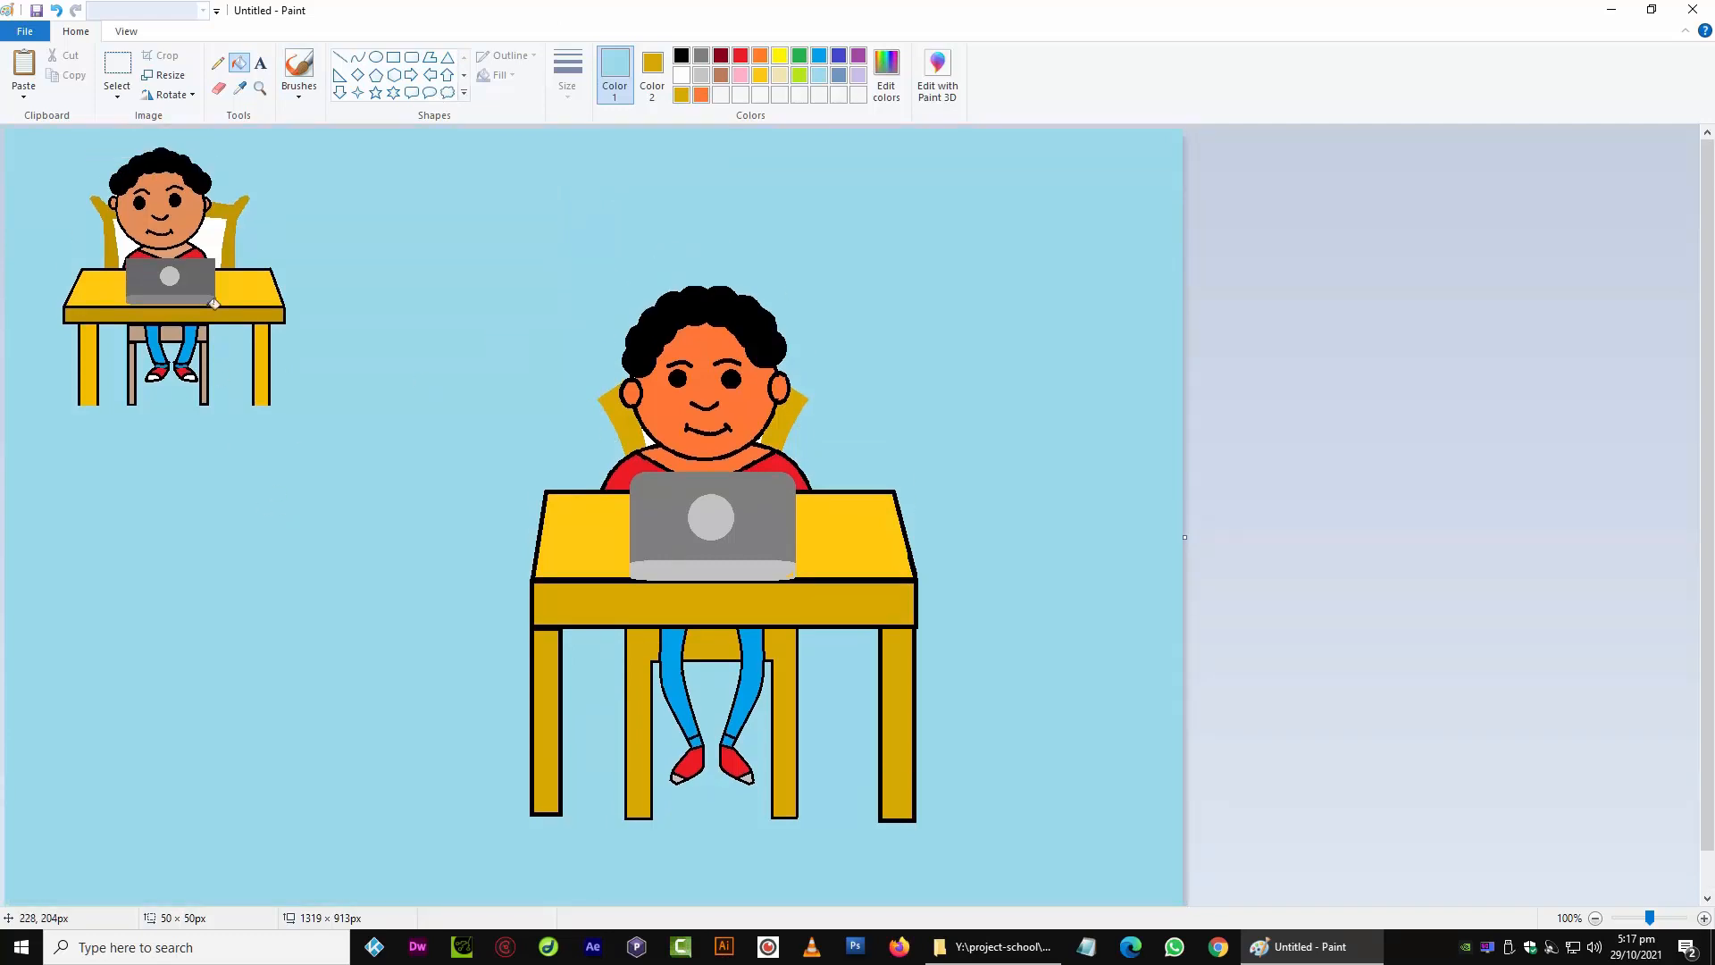
left_click(125, 241)
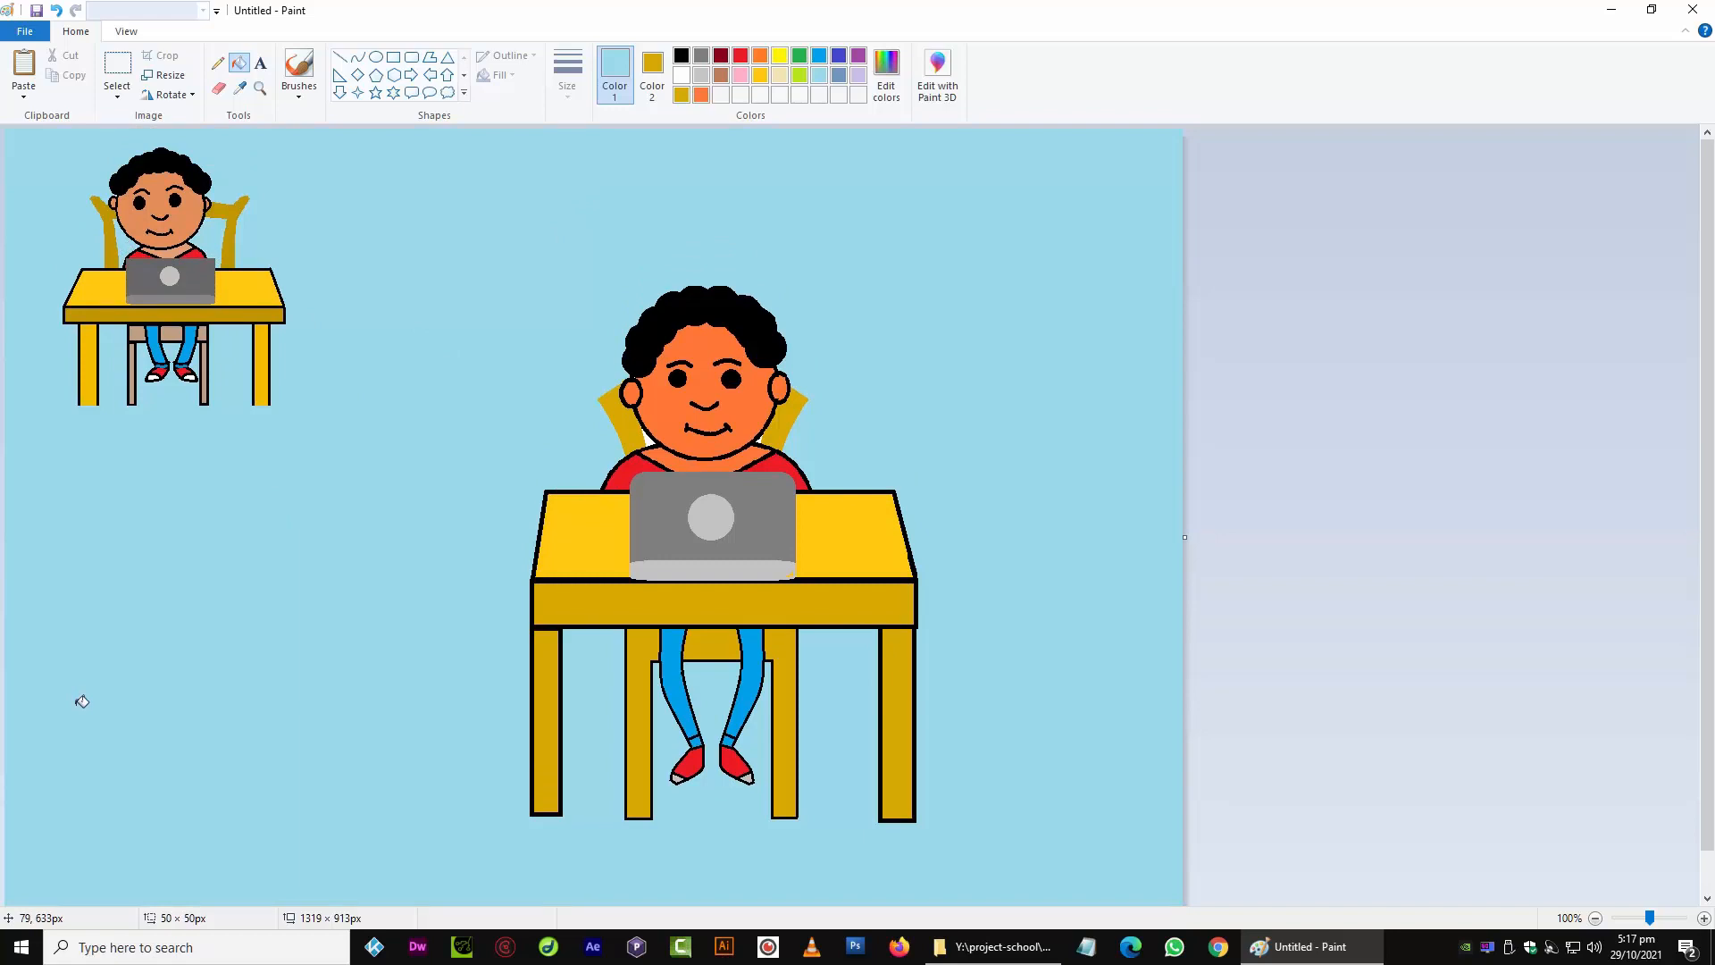
Set the background color to light turquoise and move the whole boy-and-desk drawing up toward the reference picture
left_click(652, 76)
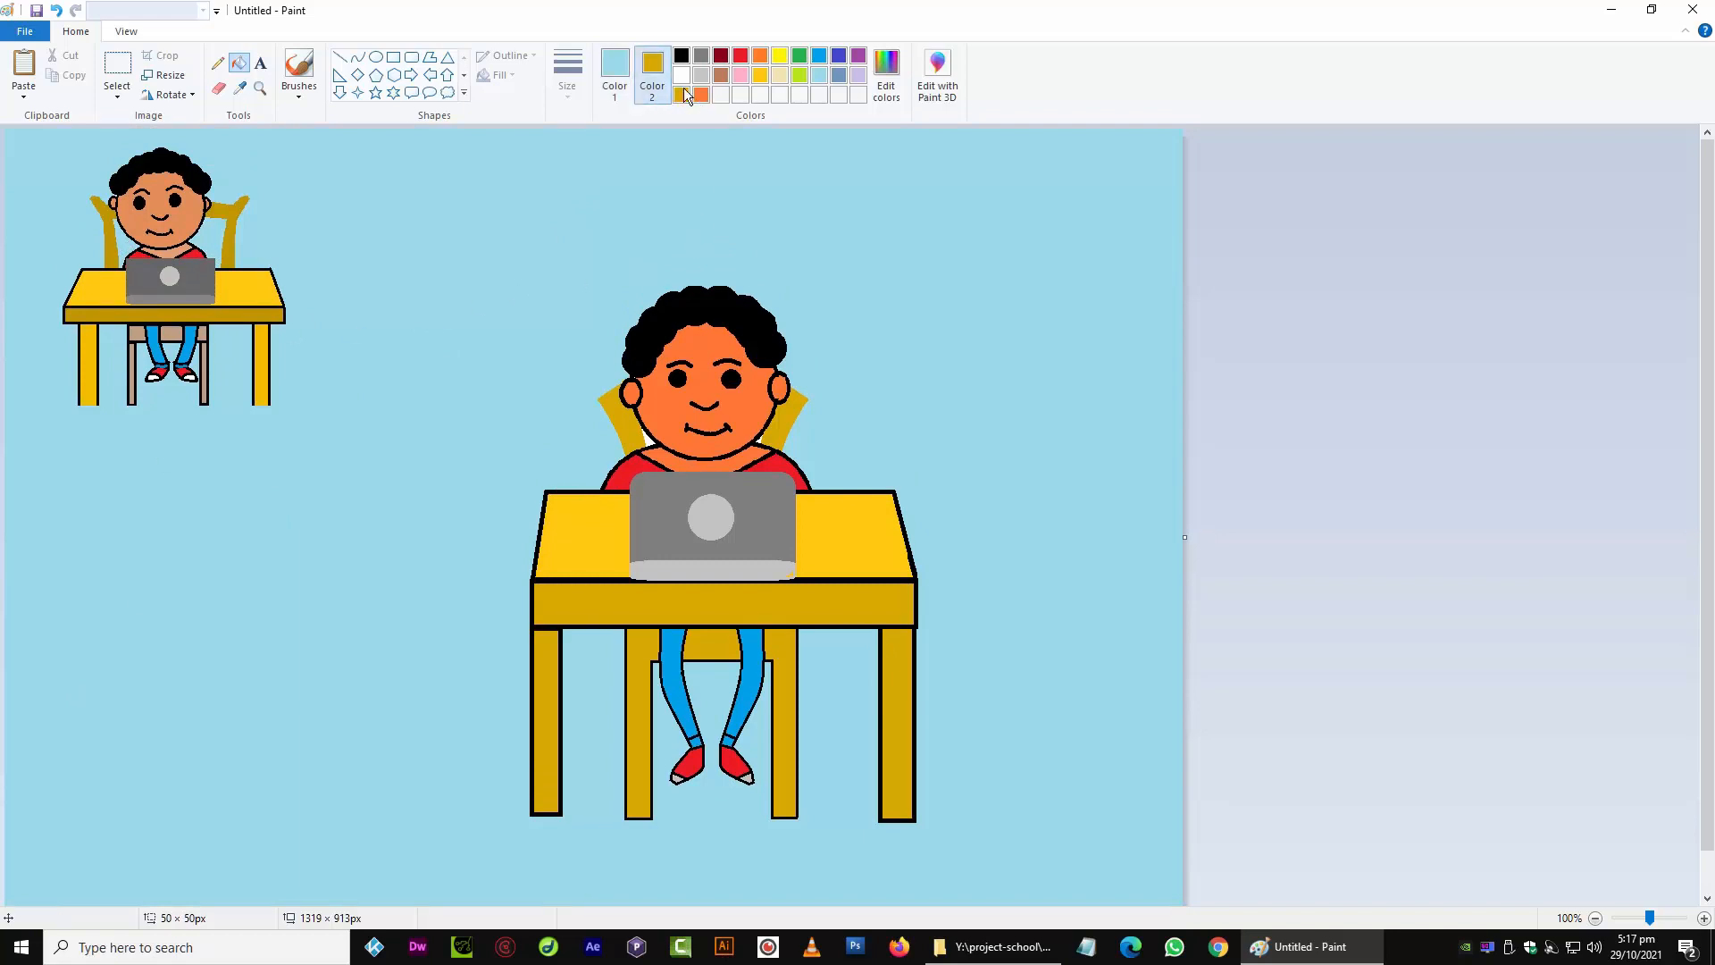
left_click(819, 77)
left_click(117, 67)
left_click_drag(410, 268, 1003, 867)
left_click_drag(795, 600, 643, 465)
left_click(929, 567)
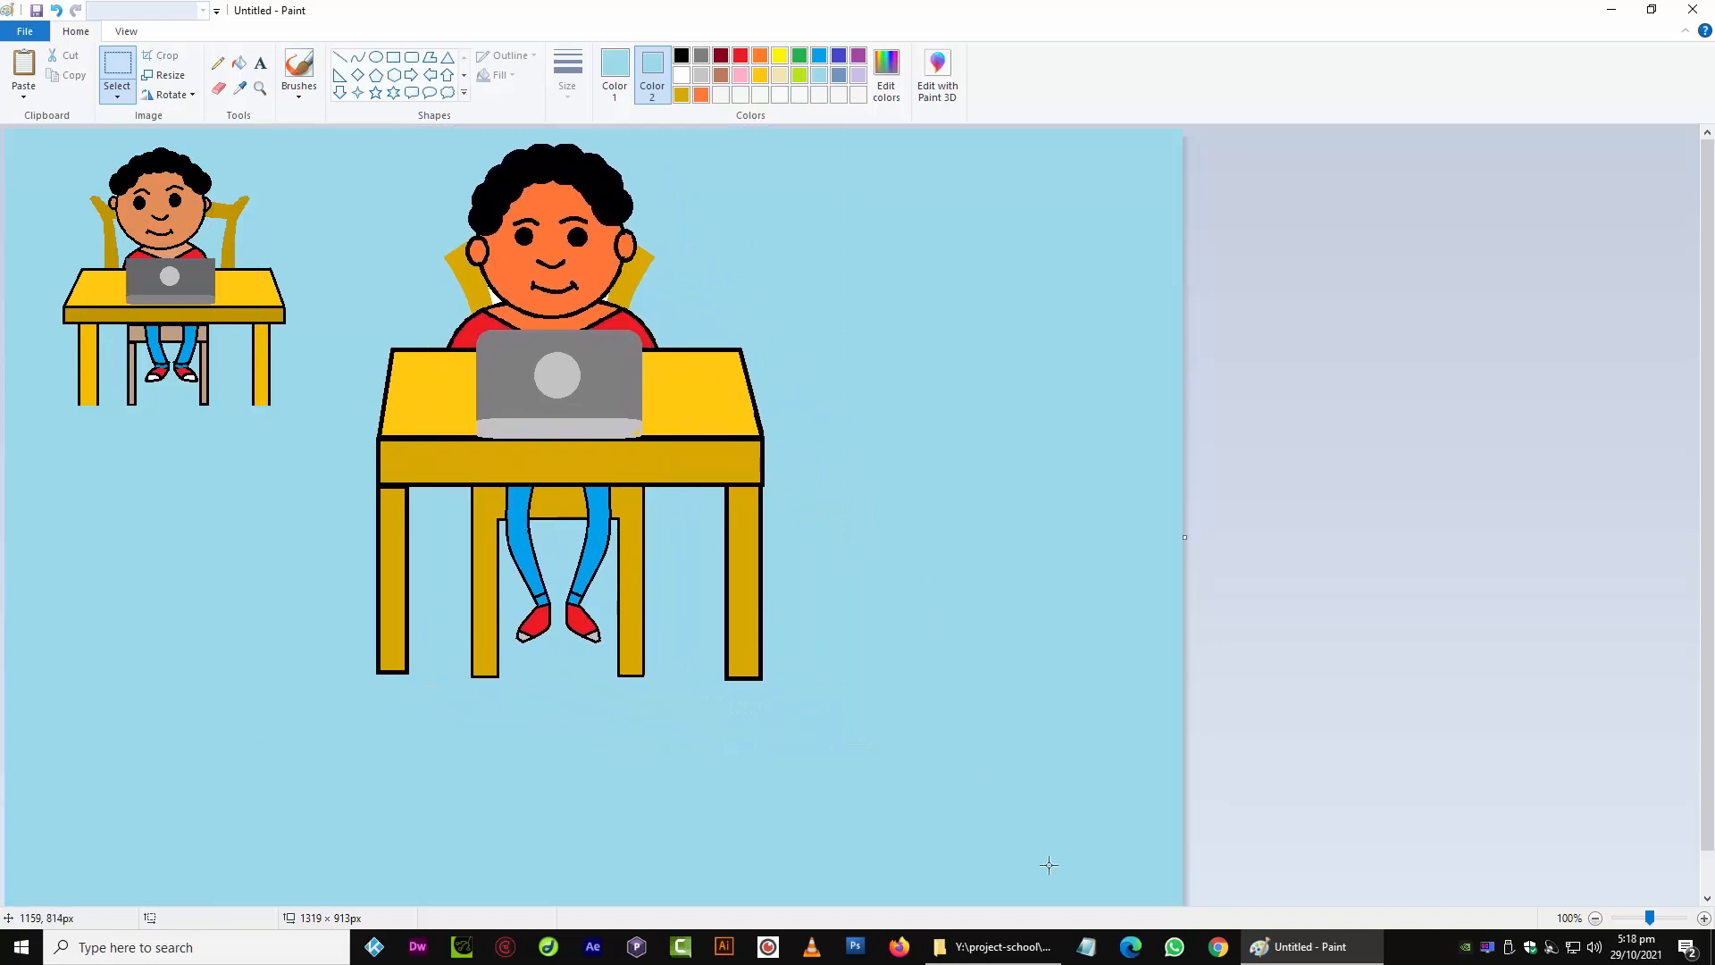
Bring the outline version of the boy at the desk from the project folder into Paint, beside the colored drawing
left_click(991, 946)
mouse_move(884, 542)
left_mouse_down()
mouse_move(1183, 885)
mouse_move(1313, 933)
mouse_move(958, 255)
mouse_move(1349, 318)
mouse_move(1279, 143)
mouse_move(1322, 931)
mouse_move(918, 16)
left_mouse_up()
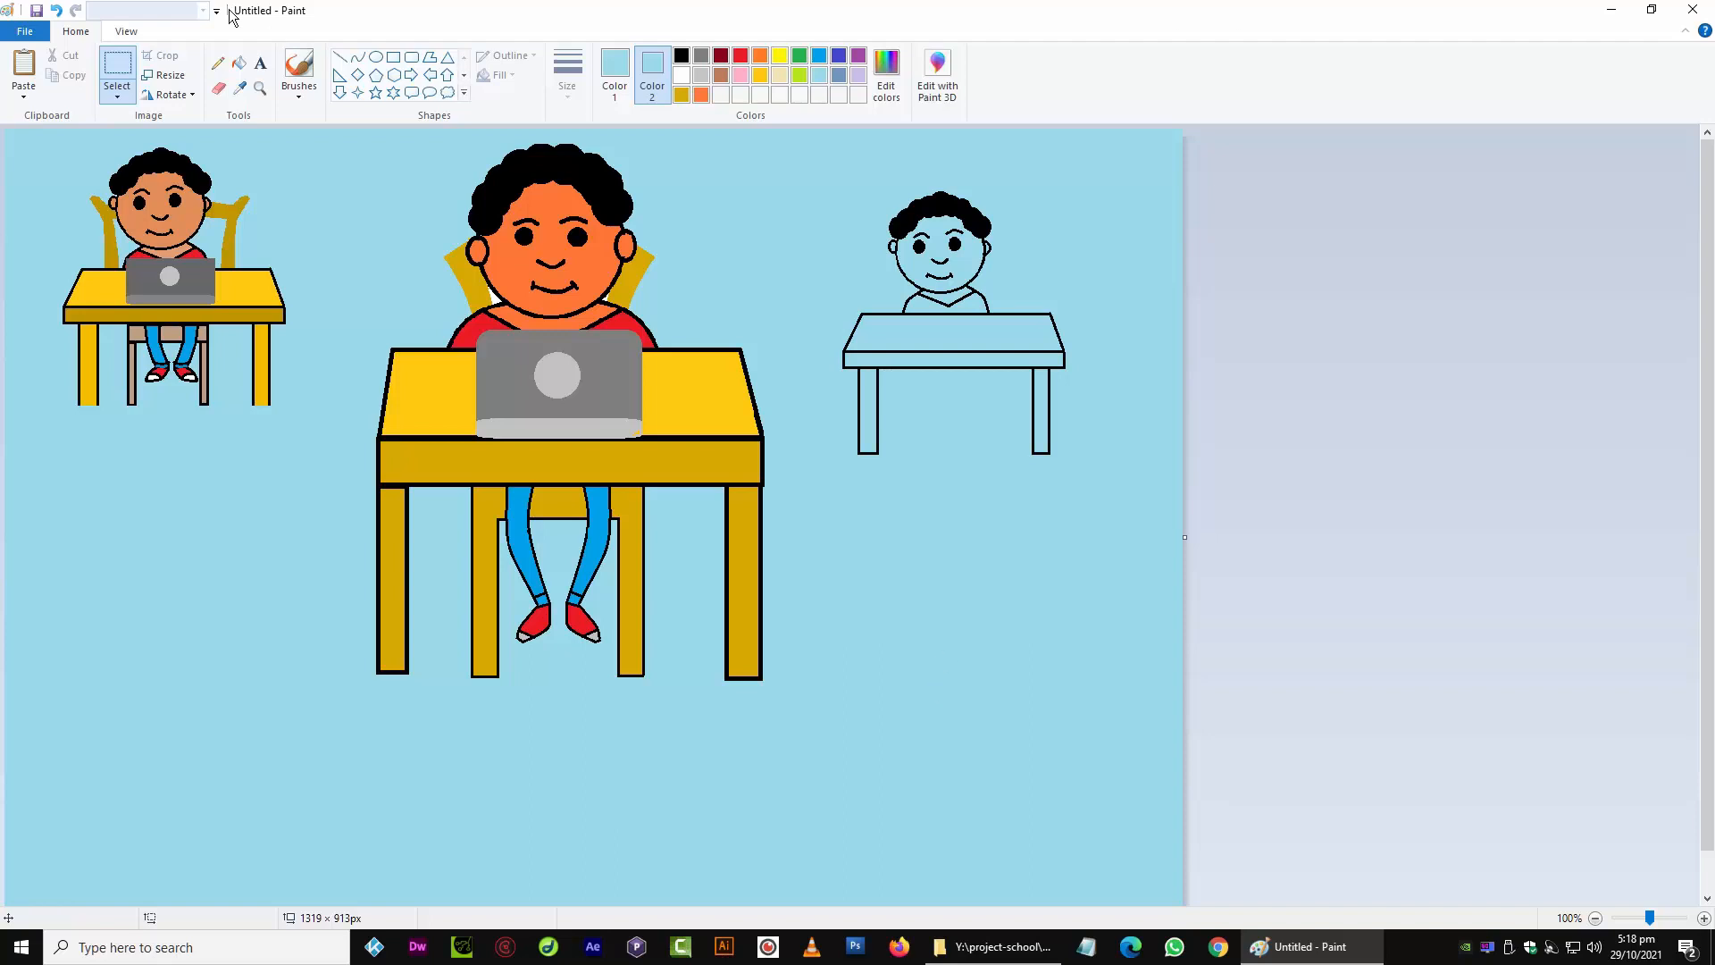
Trim the desk and chair legs level by deleting a canvas-wide strip about 706 × 139 px at their lower ends
left_click_drag(891, 795, 261, 672)
key("Delete")
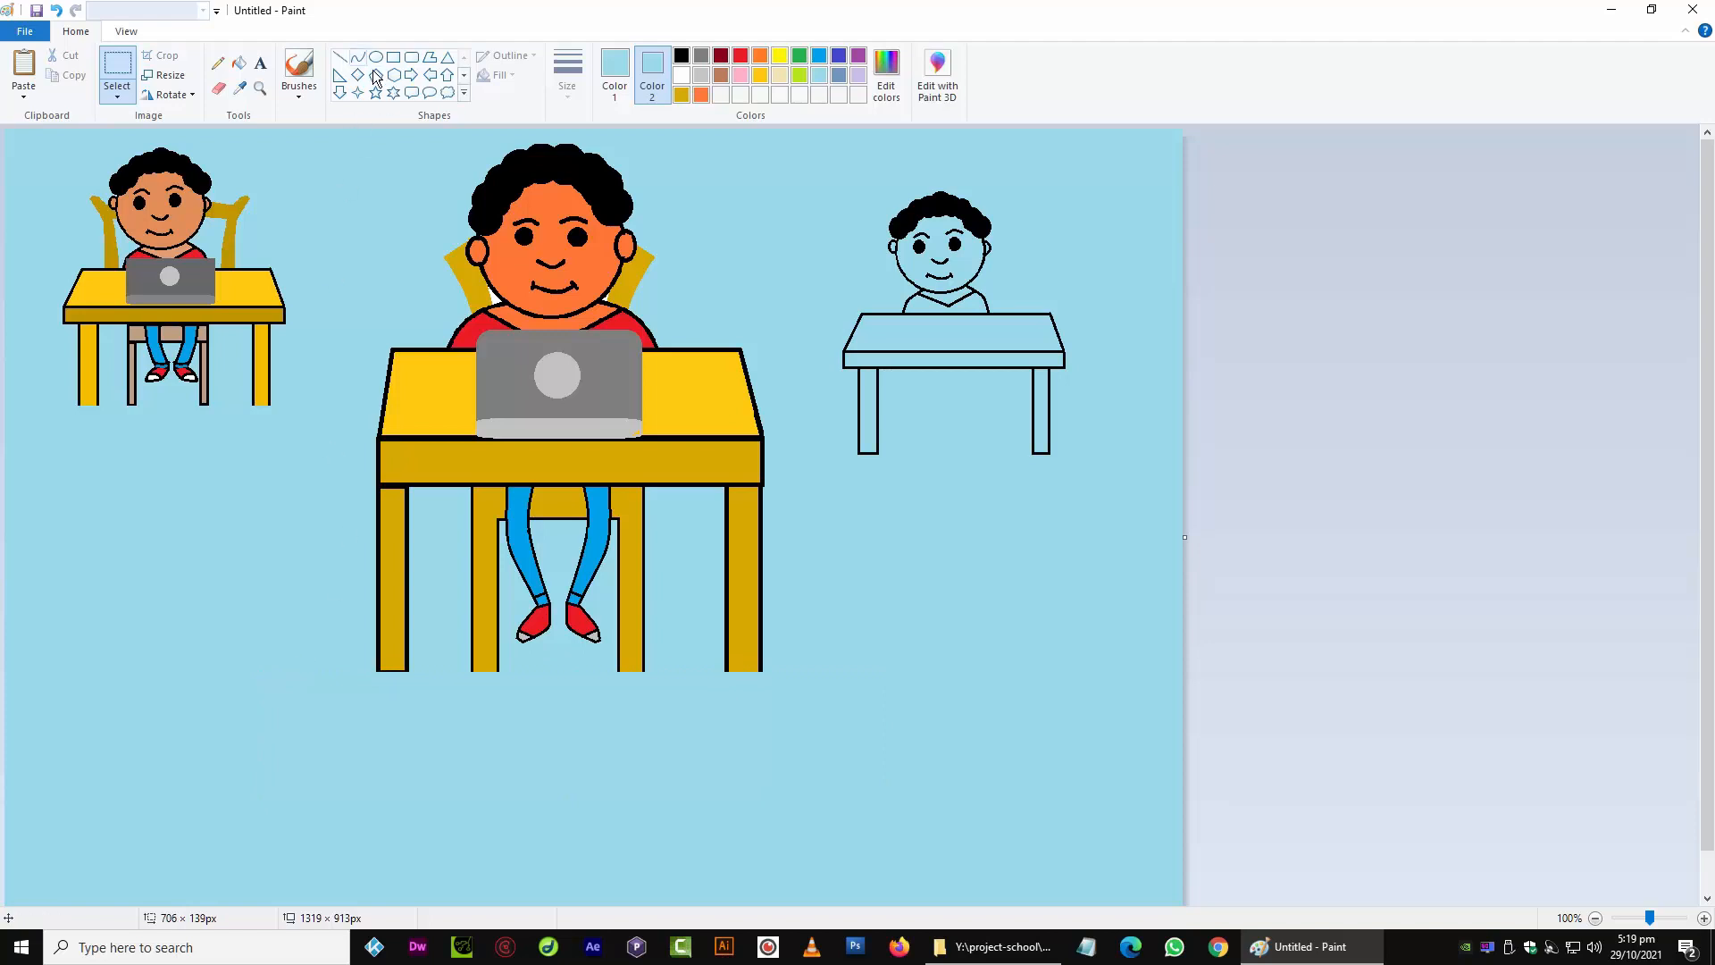
Draw a black horizontal floor line across the full canvas width at the base of the desk legs
left_click(340, 57)
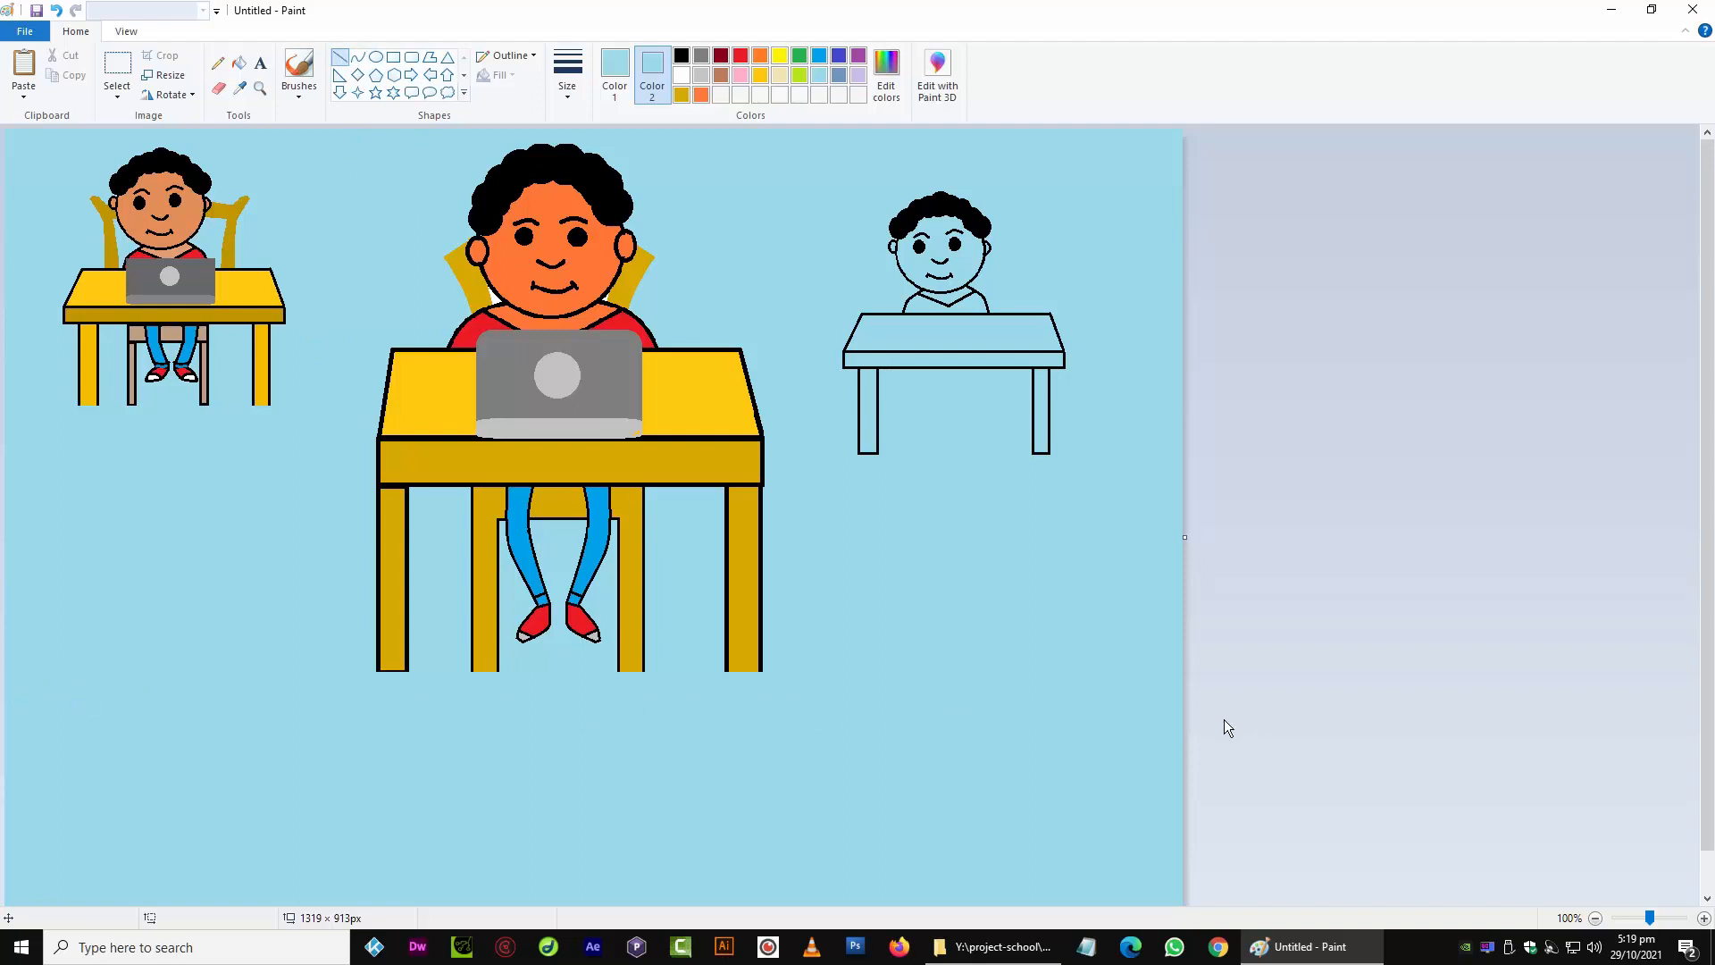
left_click(614, 69)
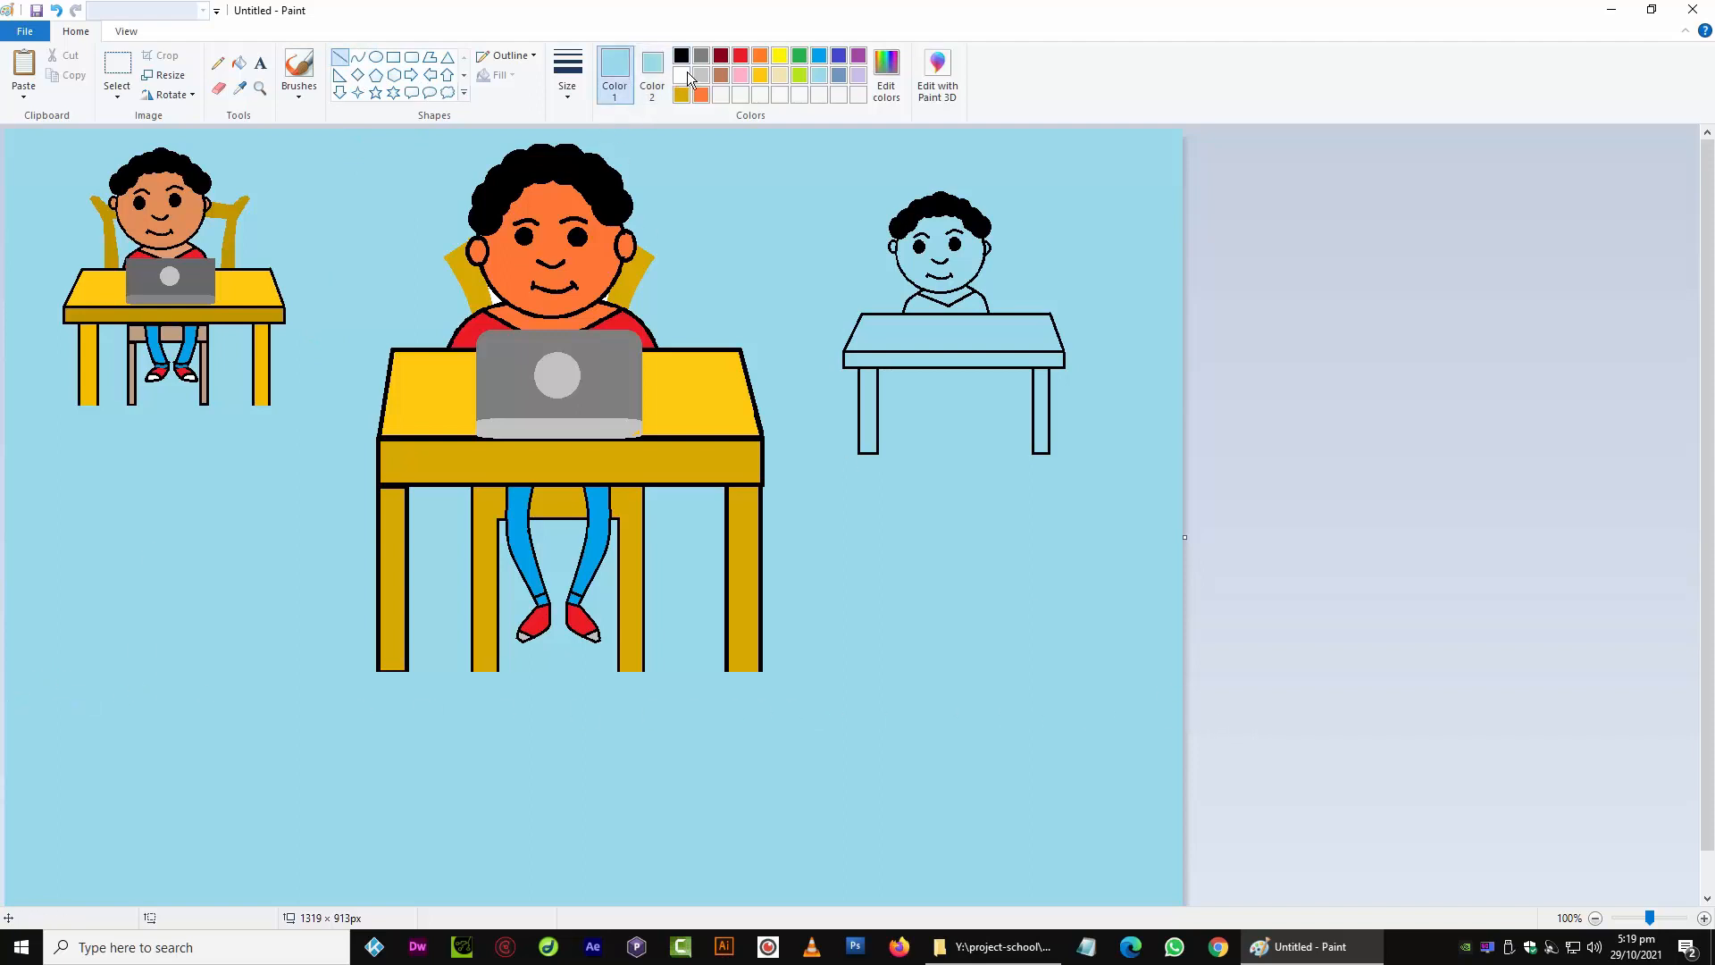
left_click(680, 56)
mouse_move(22, 677)
left_mouse_down()
mouse_move(260, 700)
mouse_move(762, 677)
mouse_move(1213, 721)
mouse_move(1193, 725)
left_mouse_up()
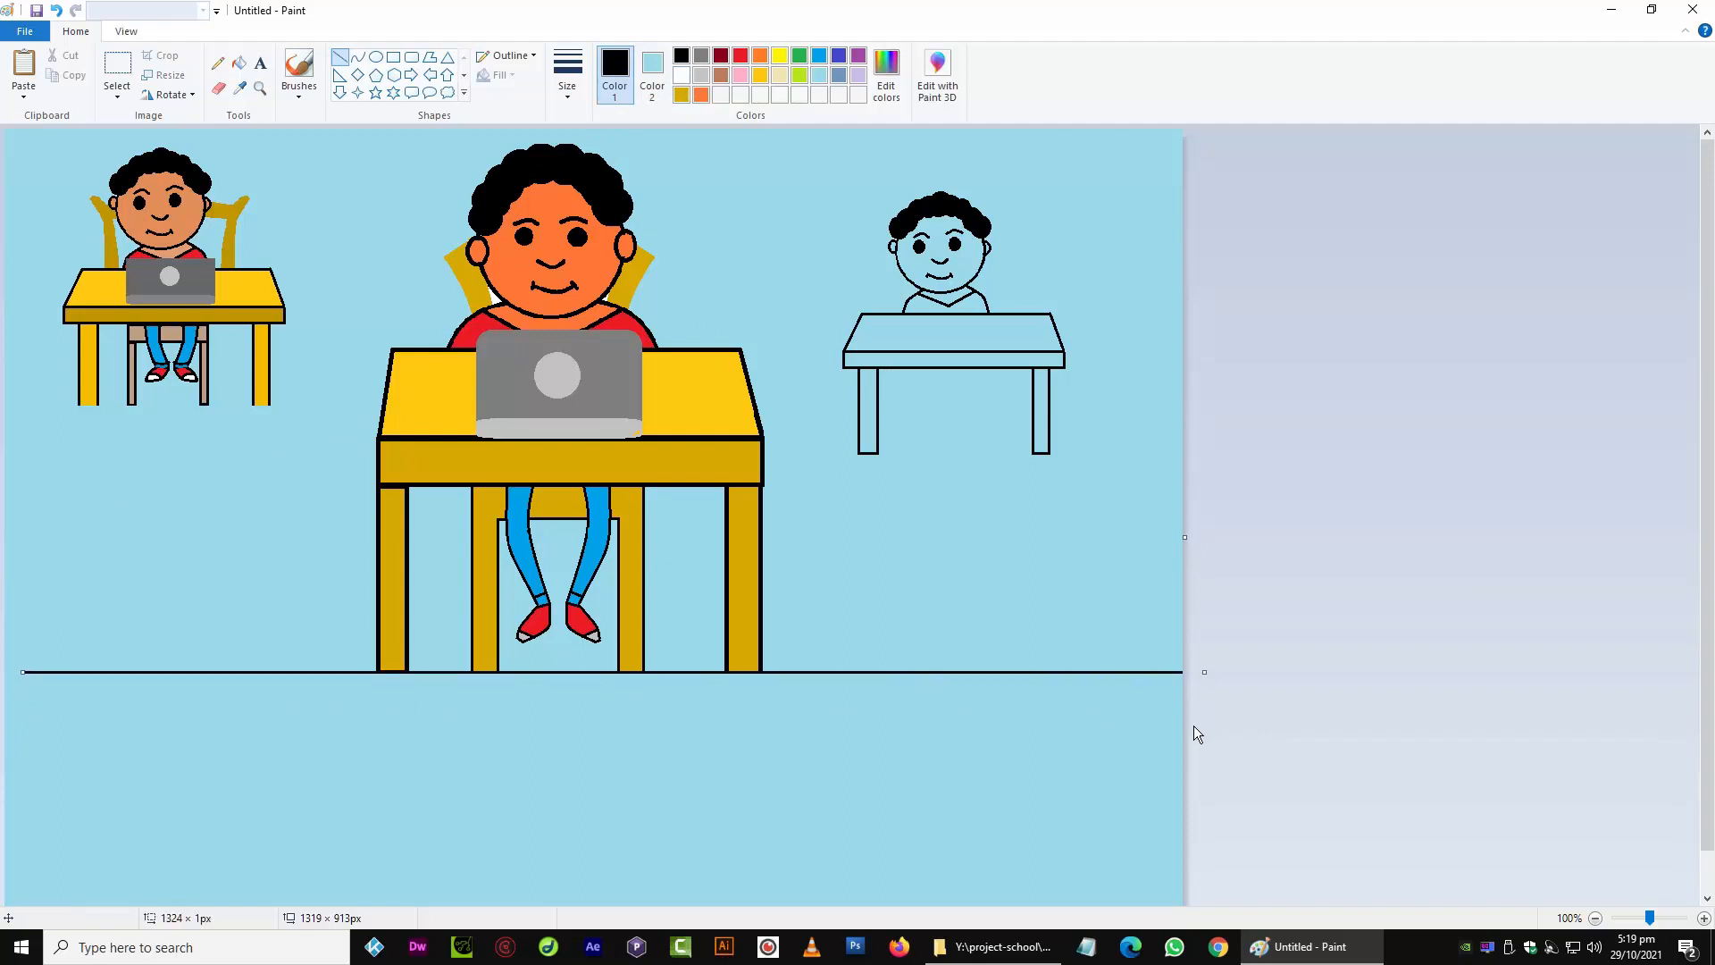
left_click(757, 802)
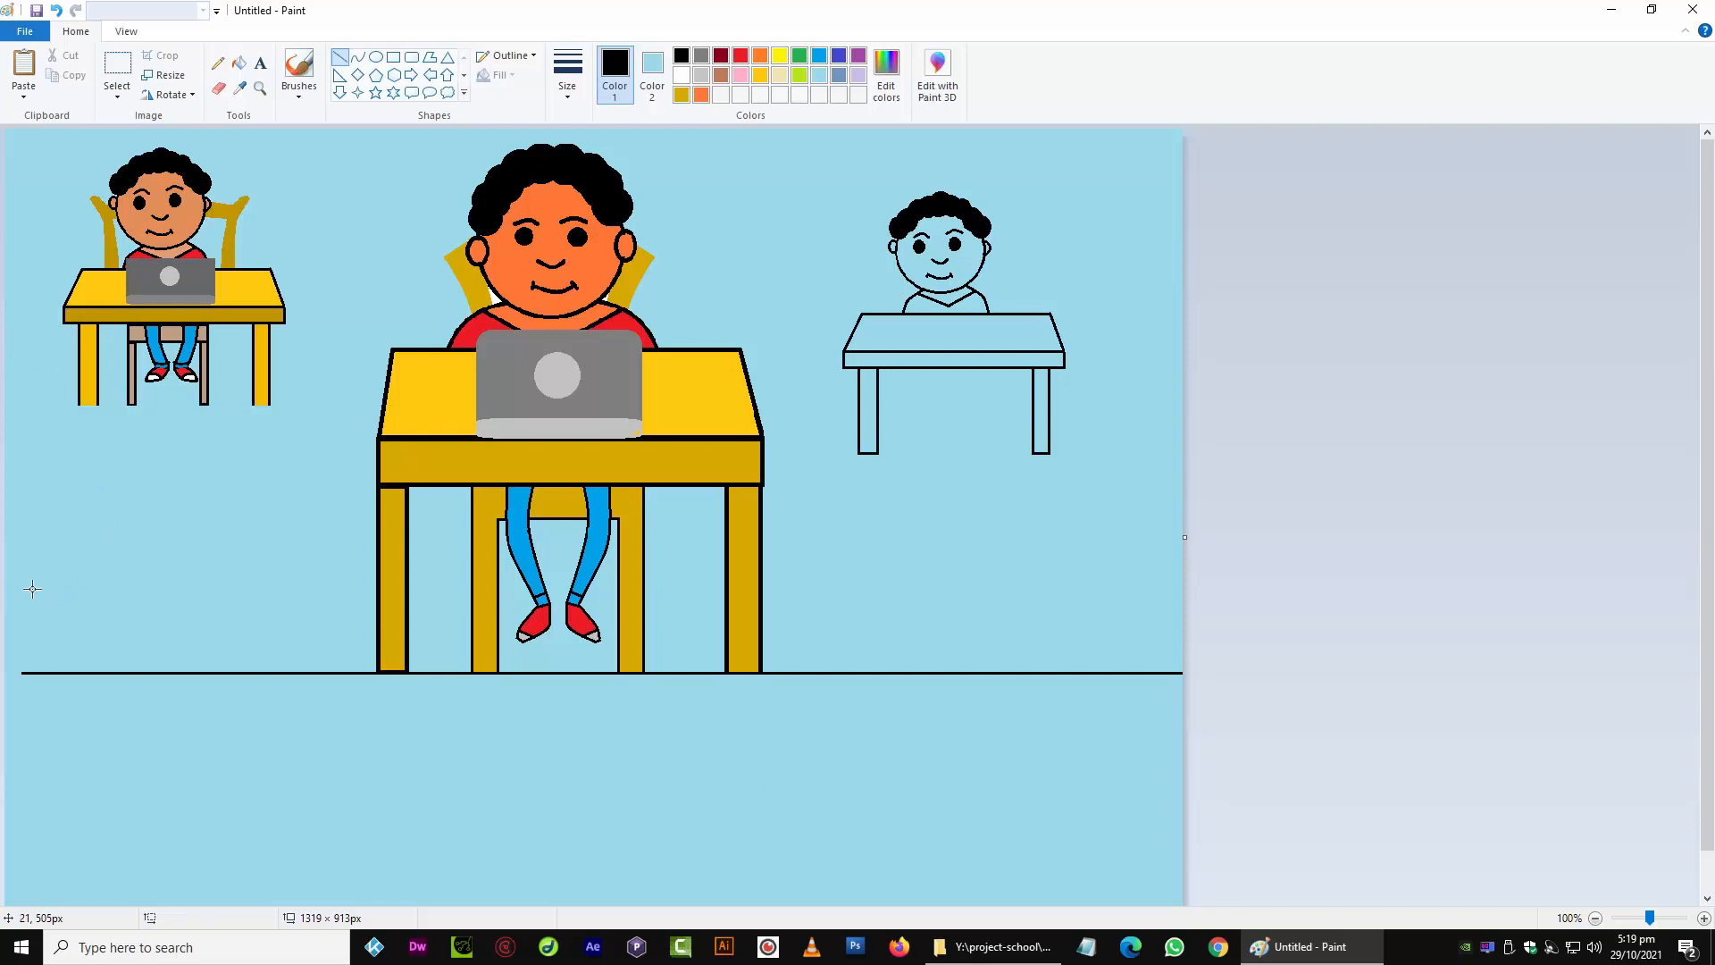
left_click_drag(34, 673, 4, 673)
left_click(80, 592)
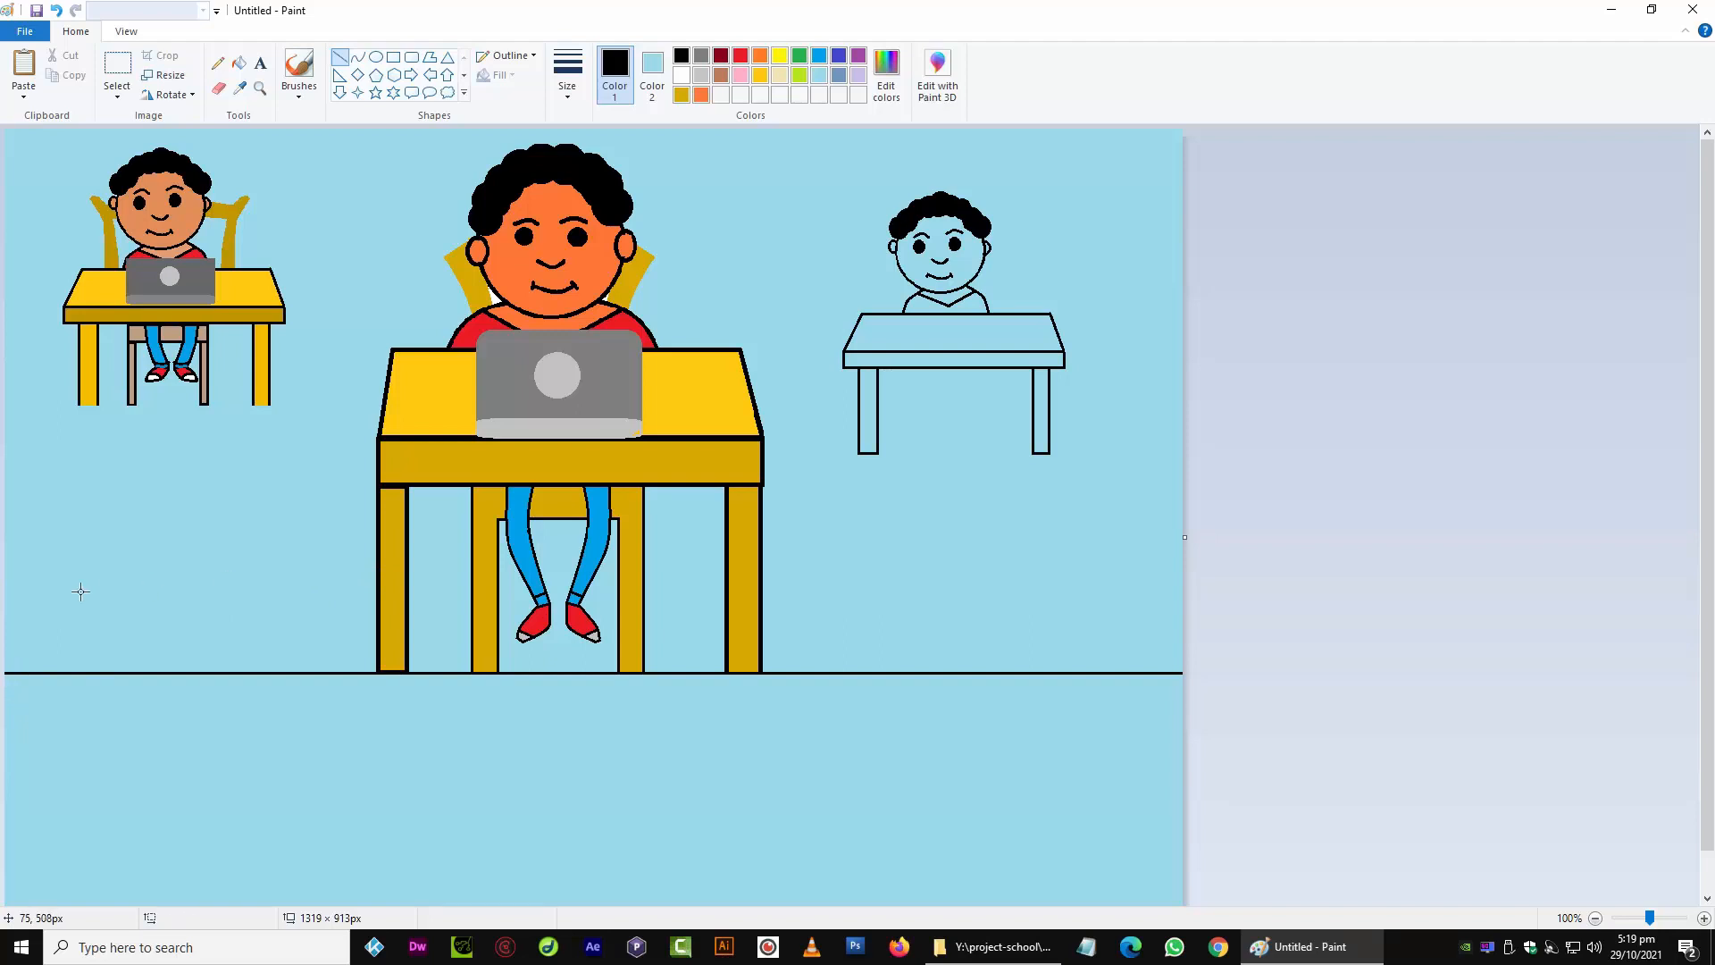